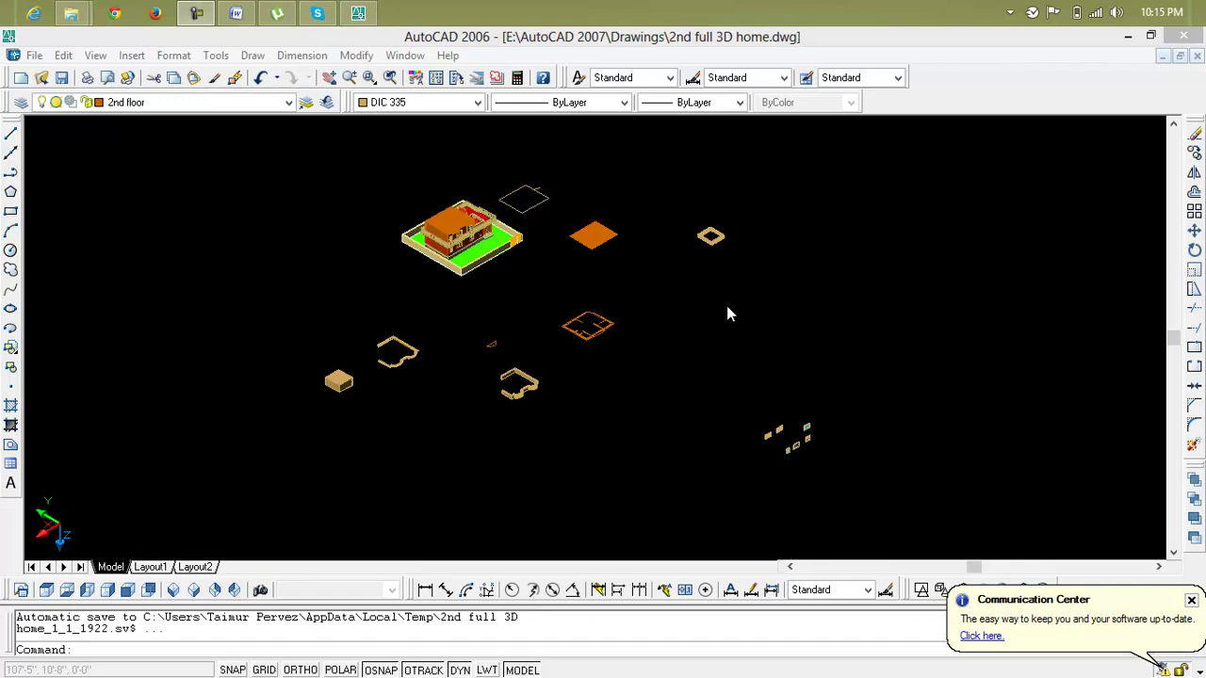
# Switch from the lesson notes back to the drawing and centre the house in view.
pyautogui.click(238, 16)
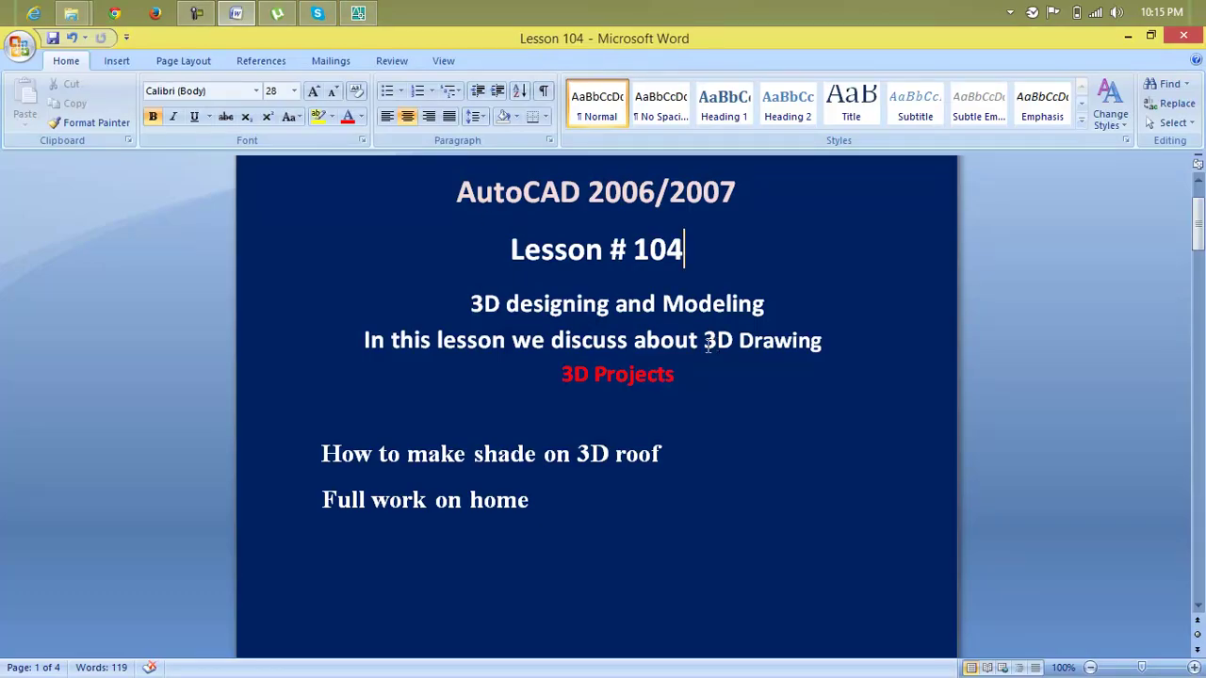
pyautogui.moveTo(1204, 2)
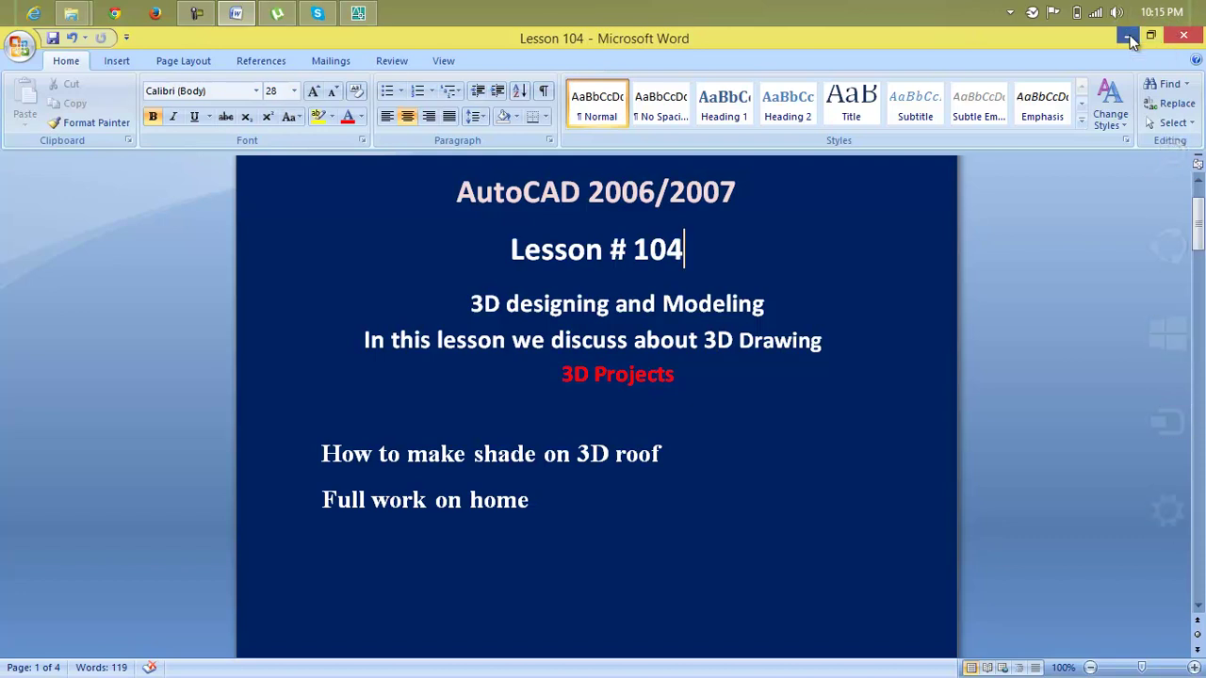
pyautogui.click(1127, 35)
pyautogui.scroll(2, 433, 243)
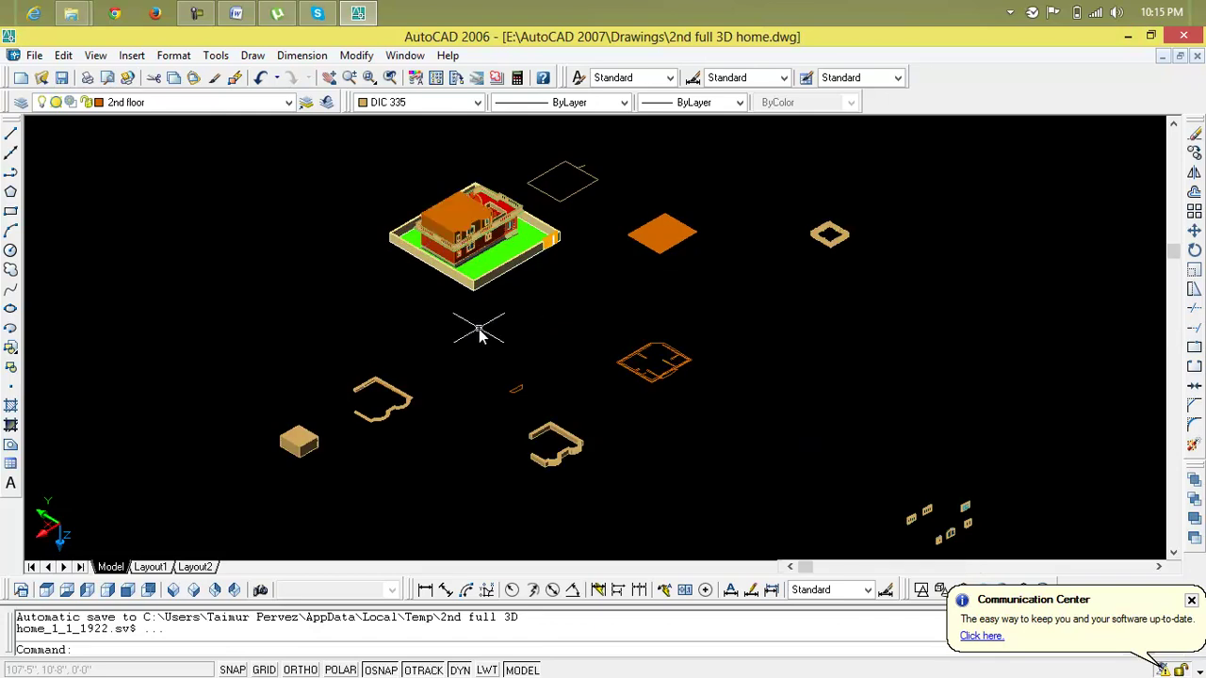
pyautogui.scroll(3, 482, 319)
pyautogui.moveTo(484, 310)
pyautogui.mouseDown(button='middle')
pyautogui.moveTo(503, 465)
pyautogui.moveTo(504, 450)
pyautogui.mouseUp(button='middle')
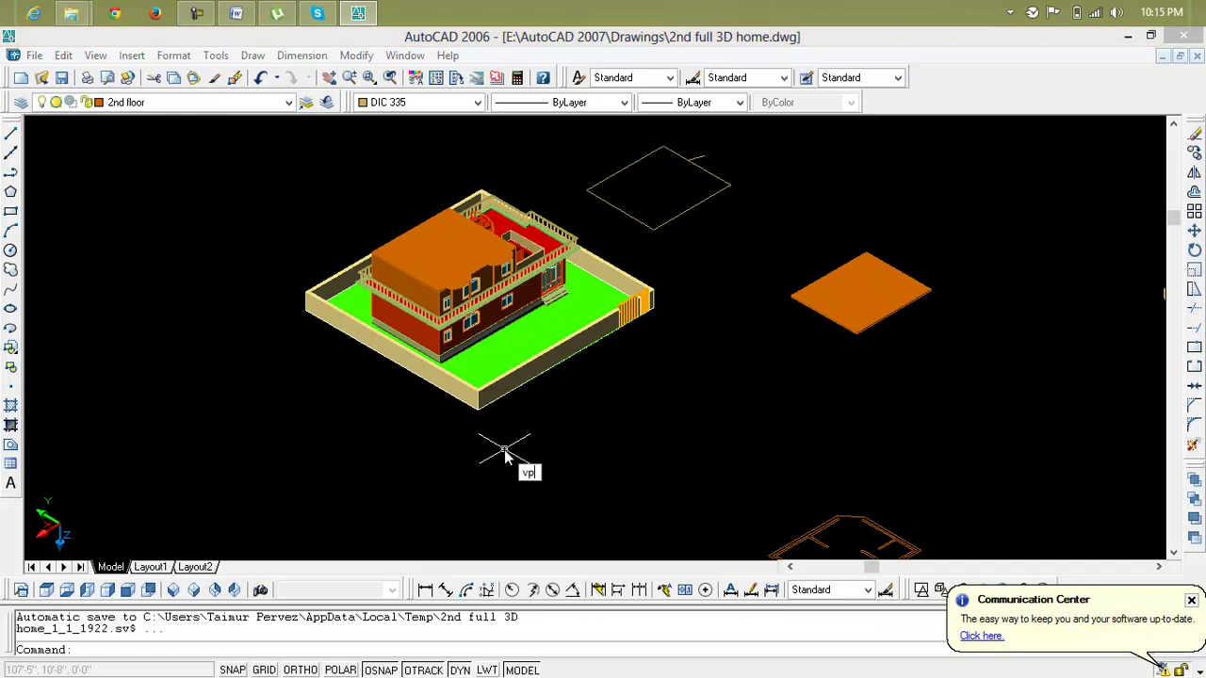
# Set the viewpoint to 225° from the X axis and 15° above the XY plane.
pyautogui.press('Return')
pyautogui.moveTo(701, 443); pyautogui.dragTo(659, 448)
pyautogui.write('15')
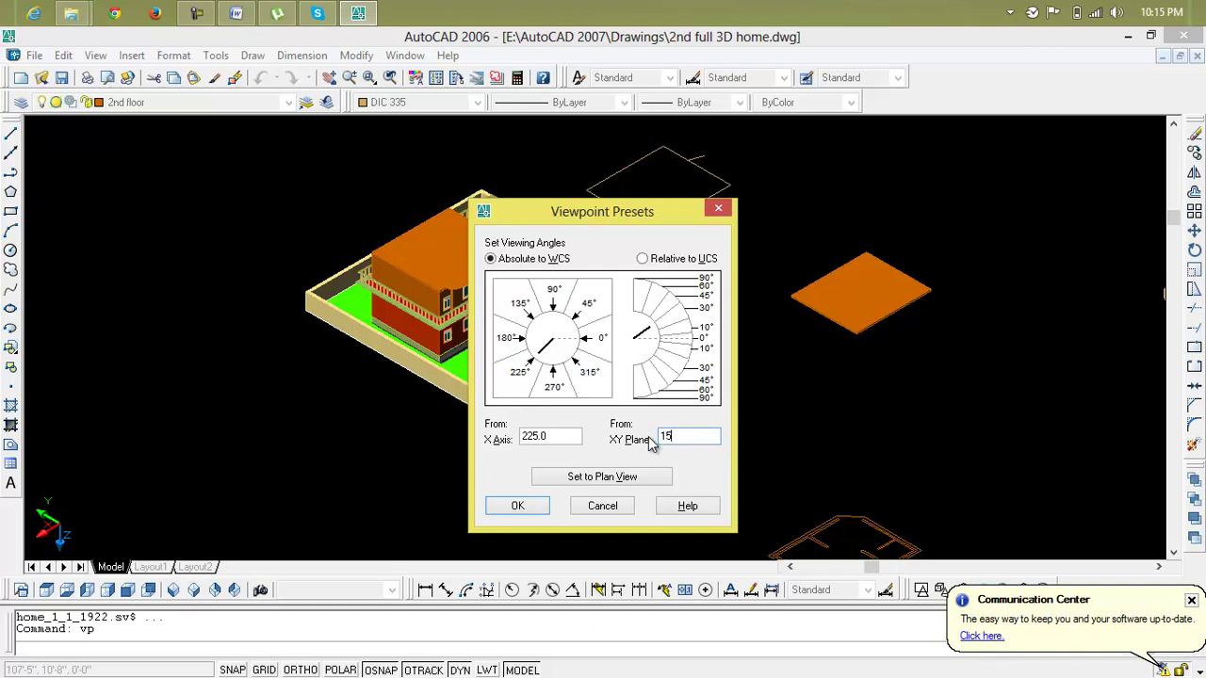
pyautogui.press('Return')
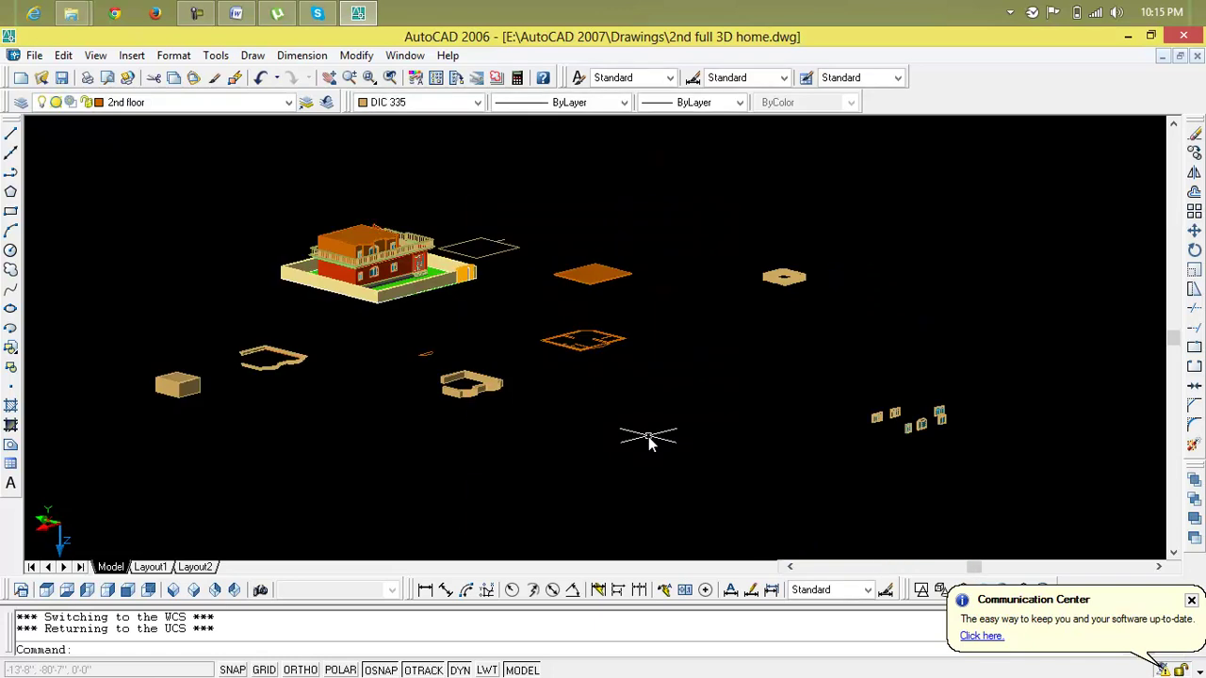
pyautogui.scroll(1, 388, 258)
pyautogui.scroll(2, 395, 254)
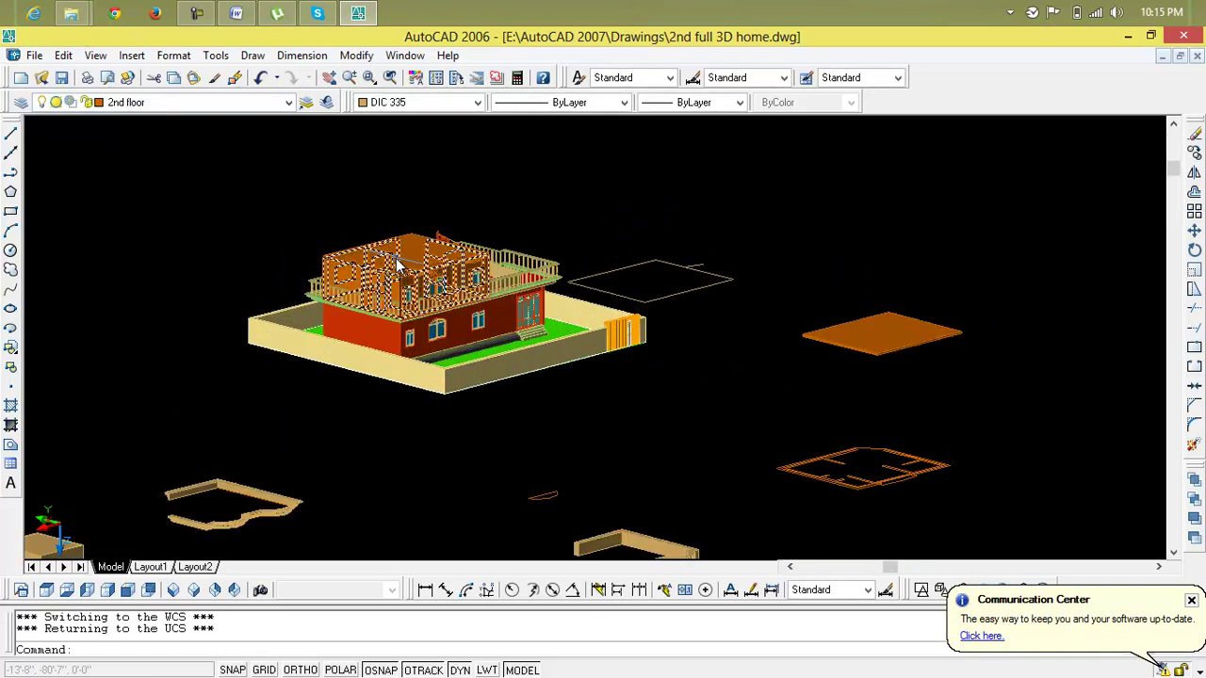
pyautogui.scroll(2, 405, 247)
pyautogui.scroll(2, 411, 242)
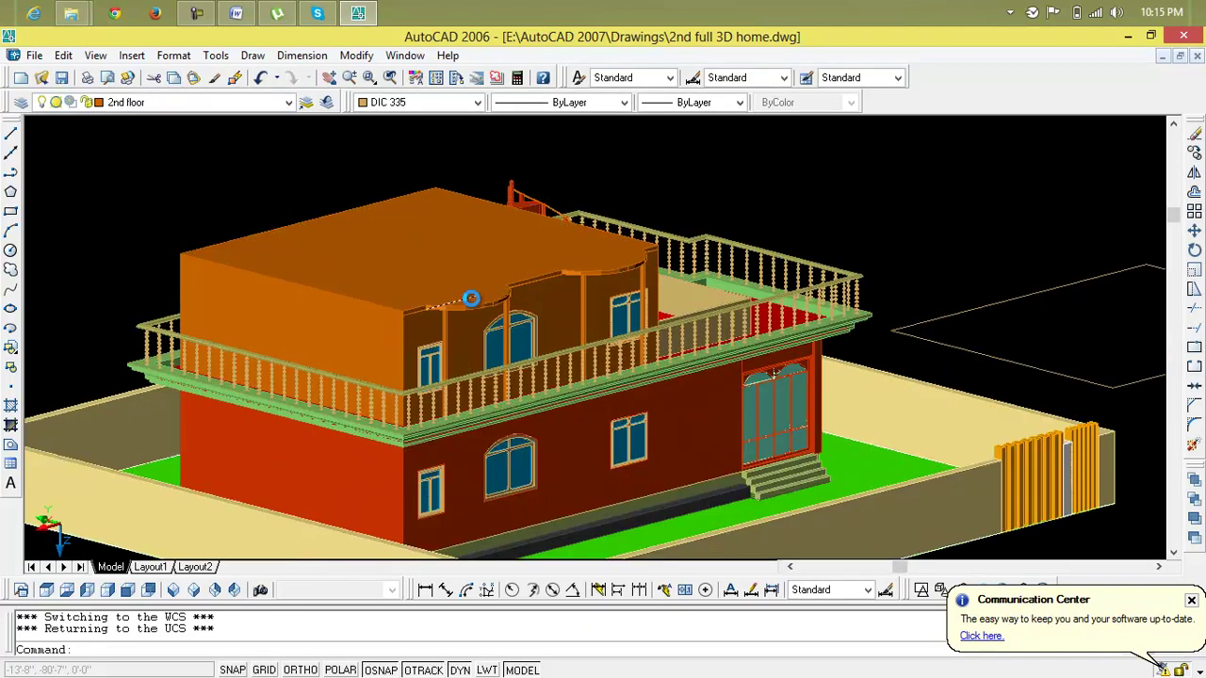
pyautogui.scroll(-2, 476, 292)
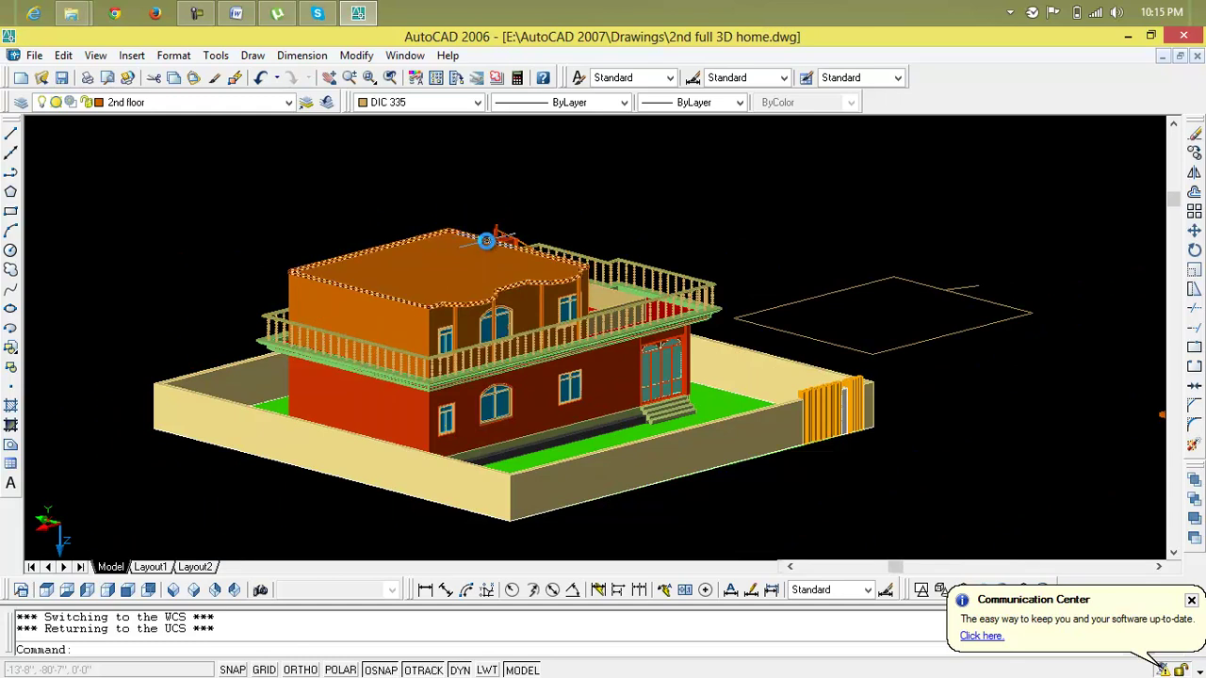
pyautogui.scroll(-3, 486, 240)
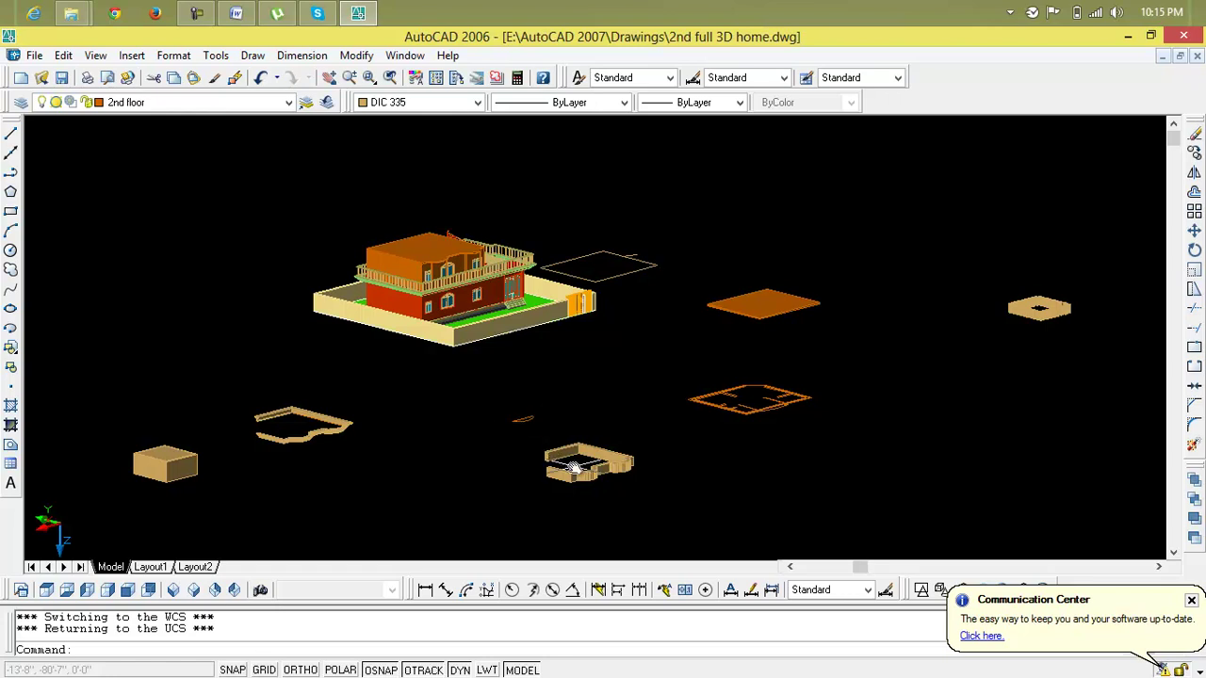
pyautogui.moveTo(574, 468); pyautogui.dragTo(541, 442, button='middle')
pyautogui.scroll(2, 557, 431)
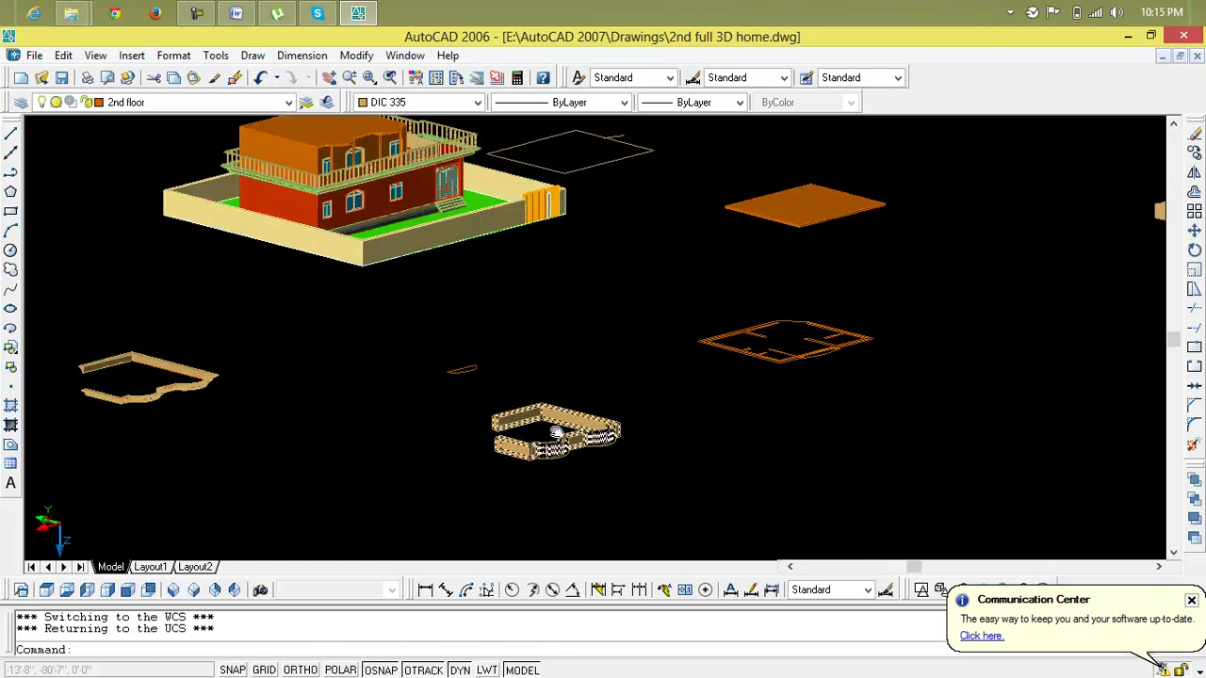
pyautogui.moveTo(437, 139)
pyautogui.mouseDown(button='middle')
pyautogui.moveTo(398, 207)
pyautogui.moveTo(443, 261)
pyautogui.mouseUp(button='middle')
pyautogui.scroll(3, 395, 195)
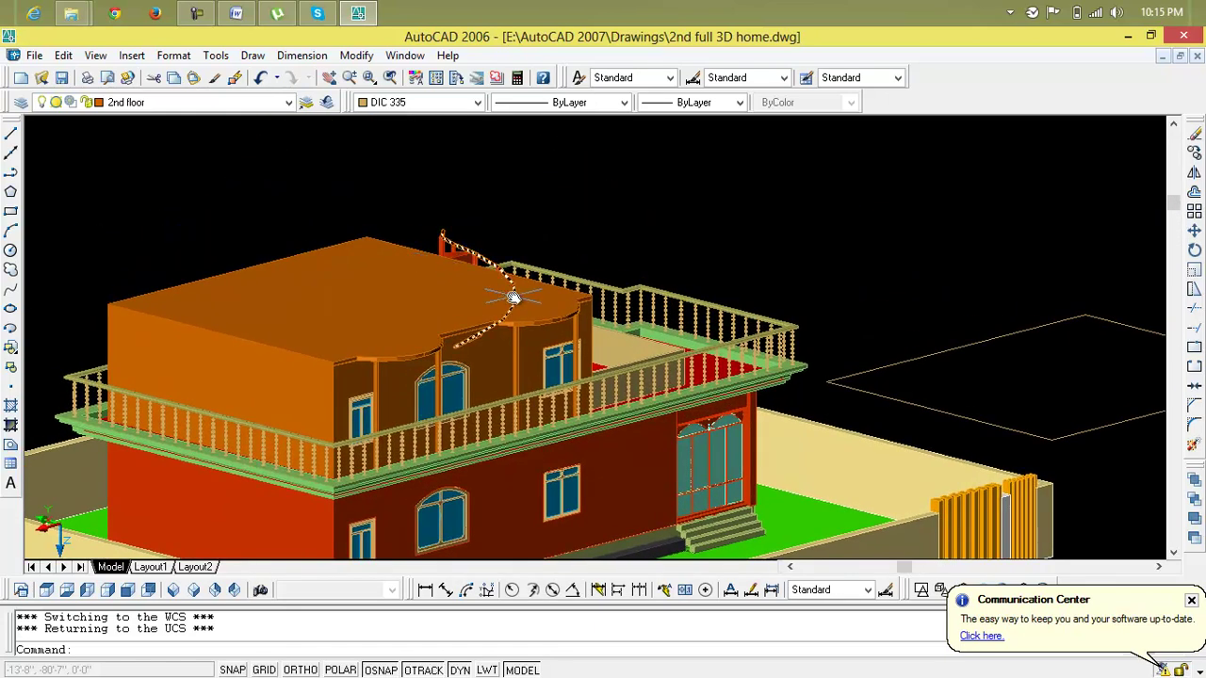
pyautogui.scroll(-3, 512, 301)
pyautogui.scroll(-2, 545, 340)
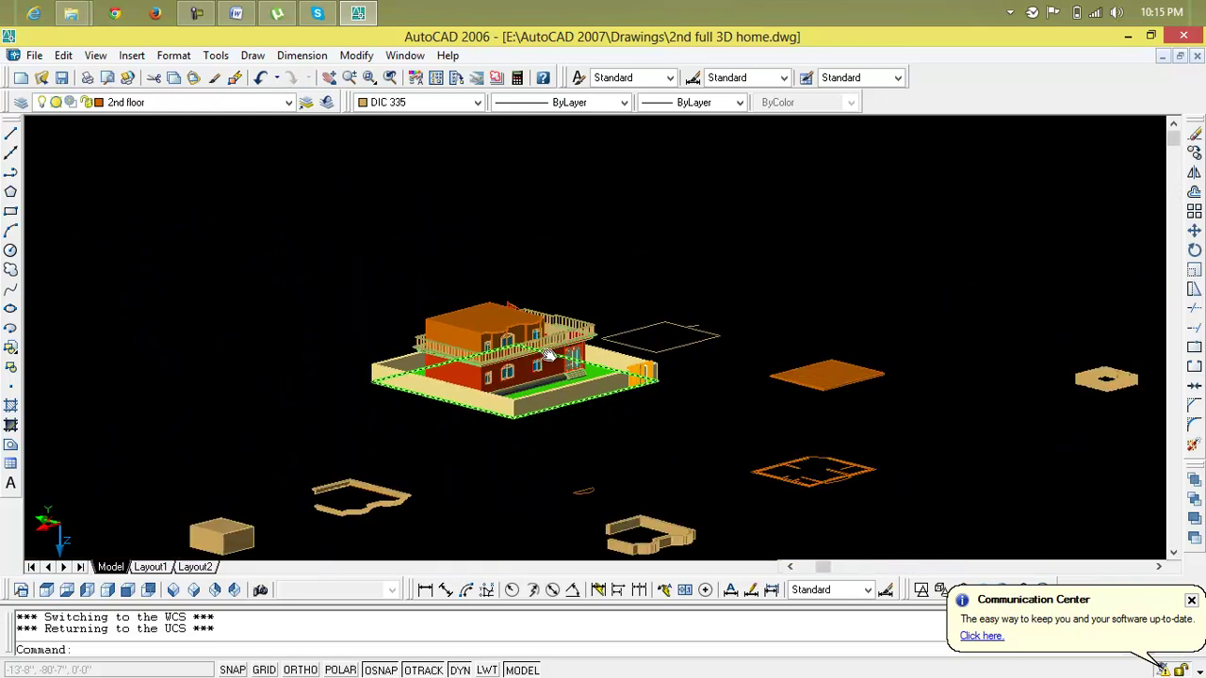
pyautogui.moveTo(544, 340); pyautogui.dragTo(500, 298, button='middle')
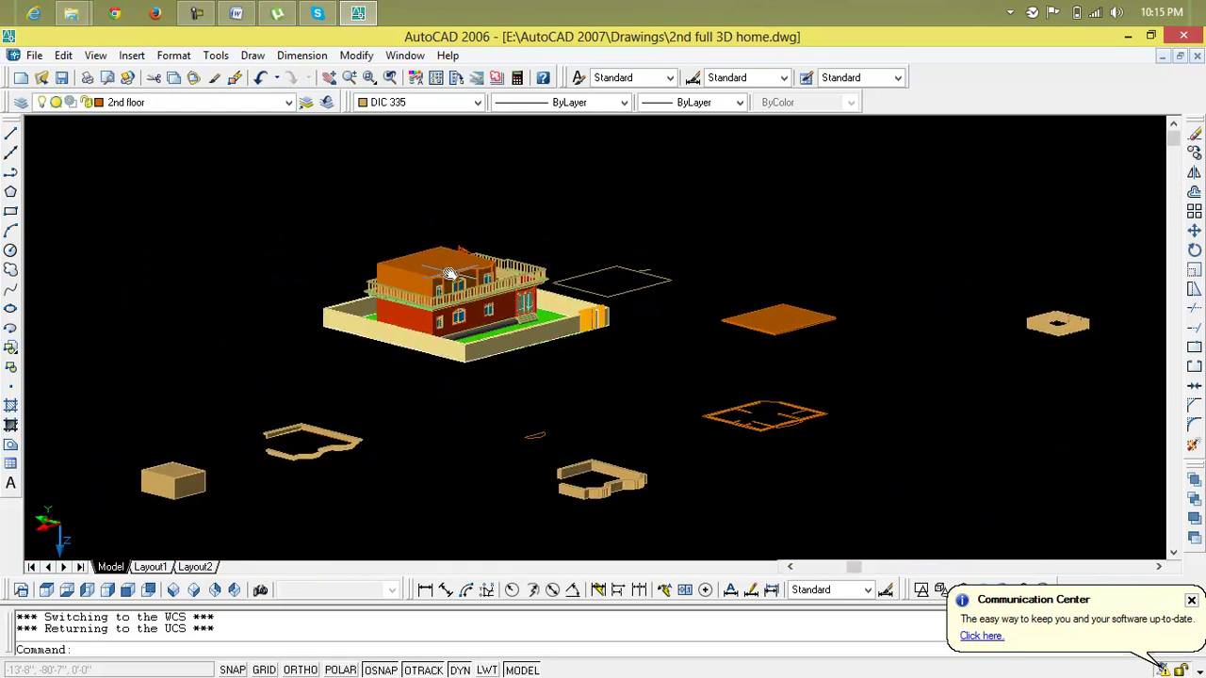
pyautogui.scroll(3, 458, 250)
pyautogui.scroll(3, 458, 252)
pyautogui.scroll(-3, 447, 248)
pyautogui.scroll(-2, 490, 301)
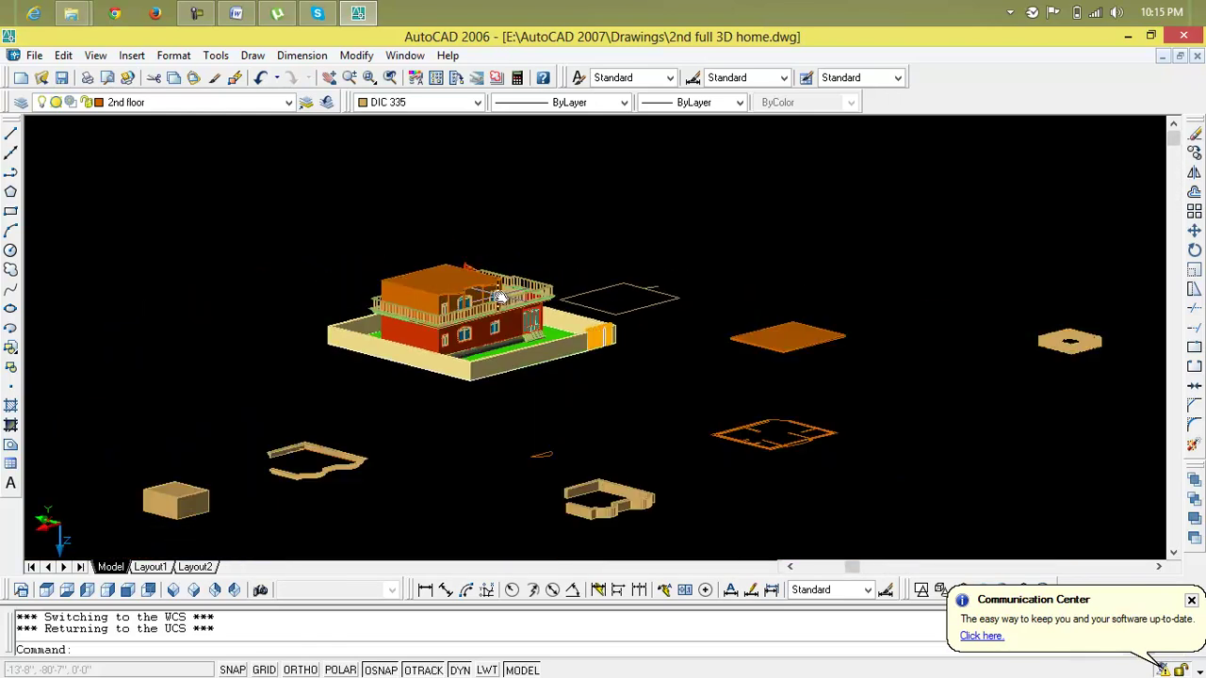
pyautogui.moveTo(627, 448); pyautogui.dragTo(574, 393, button='middle')
pyautogui.scroll(1, 572, 433)
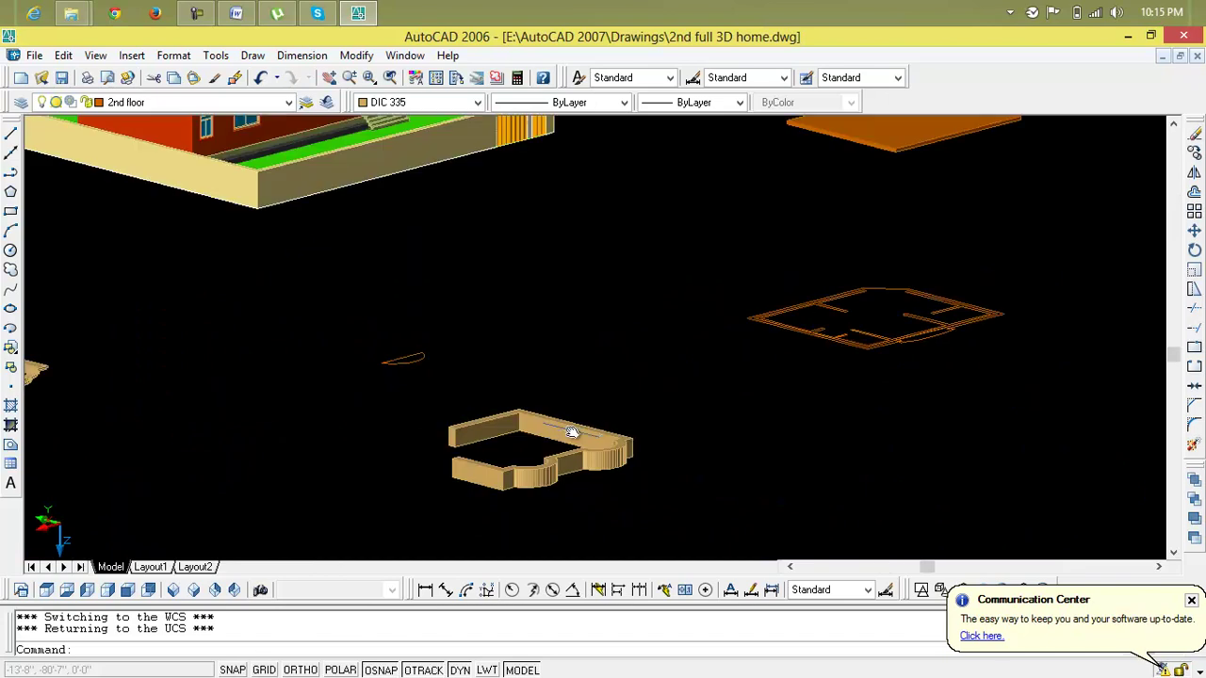
pyautogui.scroll(1, 572, 433)
pyautogui.scroll(1, 572, 431)
pyautogui.scroll(1, 571, 431)
pyautogui.scroll(1, 572, 431)
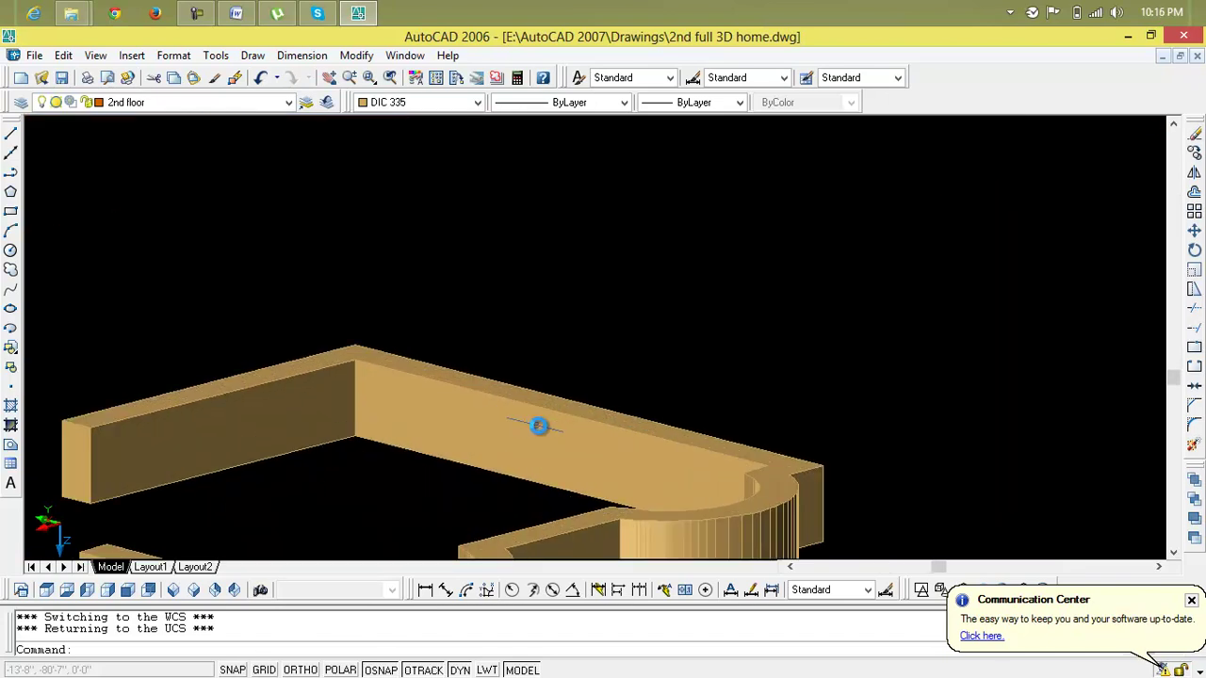
pyautogui.scroll(-3, 534, 426)
pyautogui.scroll(4, 528, 416)
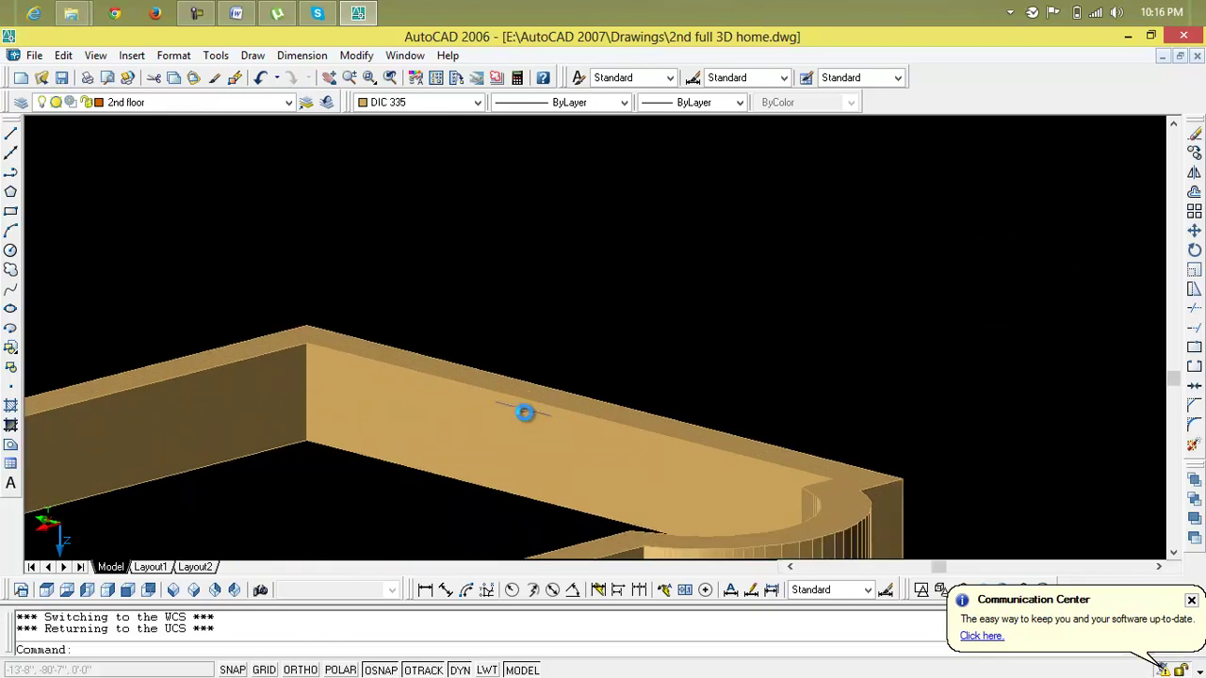
pyautogui.scroll(-5, 527, 395)
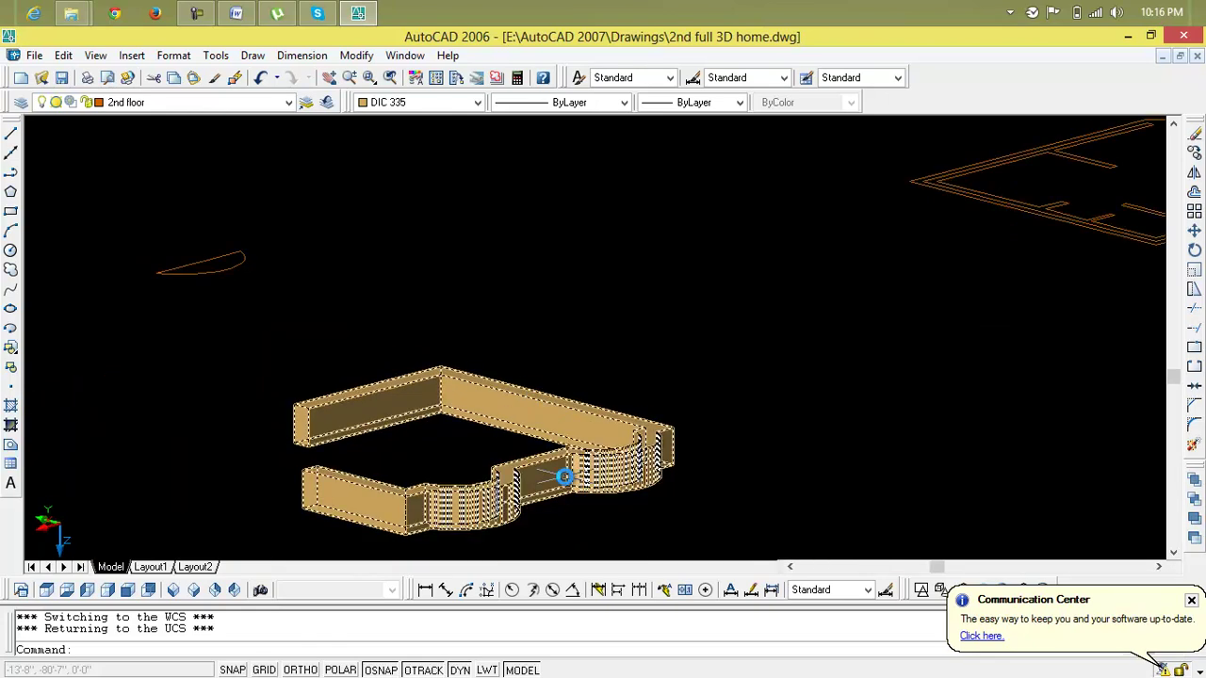
pyautogui.scroll(-5, 651, 390)
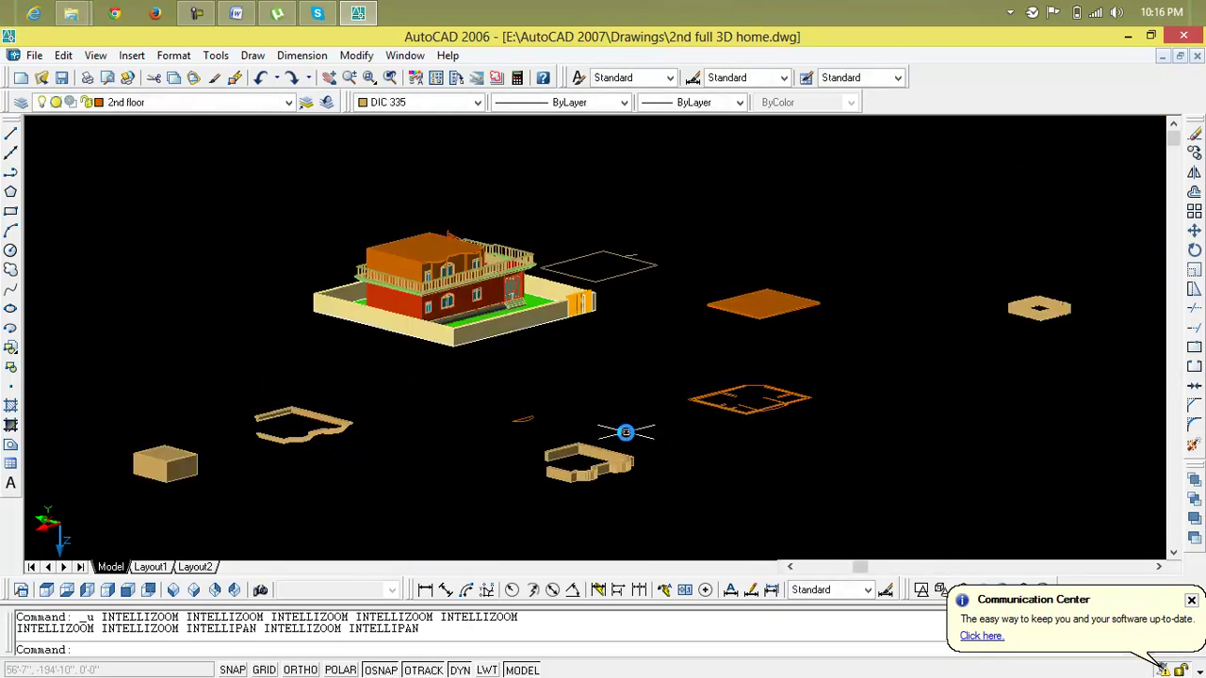
pyautogui.scroll(3, 612, 452)
# Delete the U-shaped wall, then undo the deletion to restore it.
pyautogui.click(595, 472)
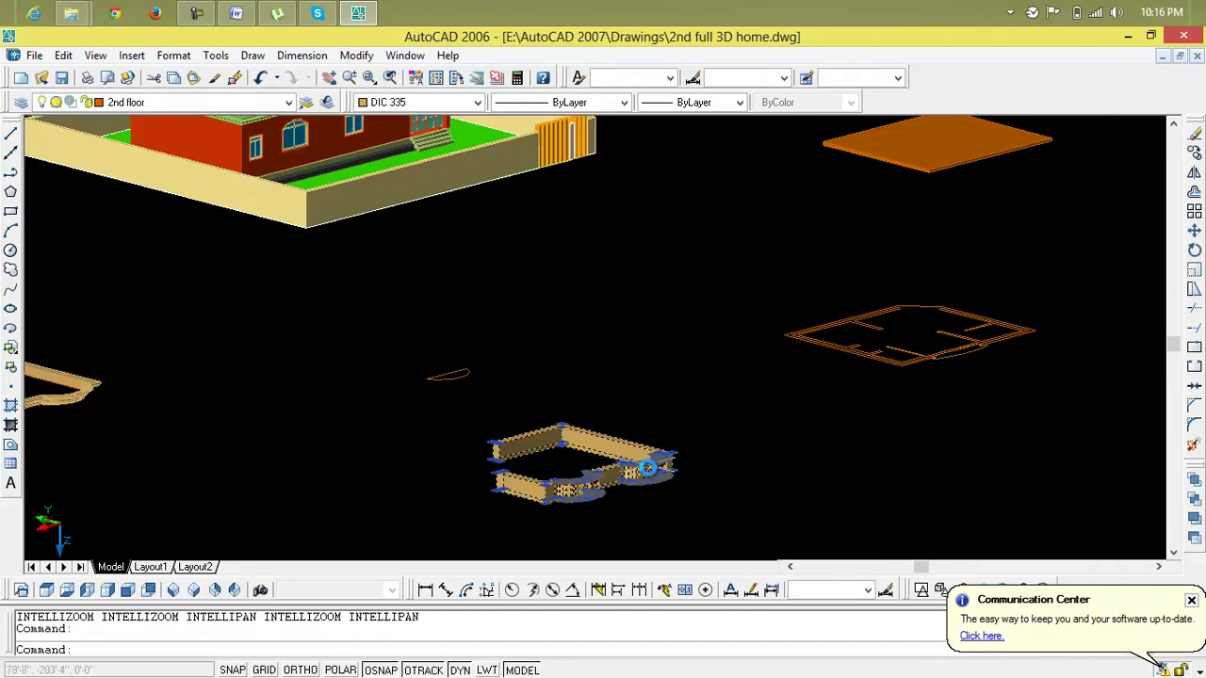
pyautogui.click(599, 470)
pyautogui.press('Escape')
pyautogui.press('Escape')
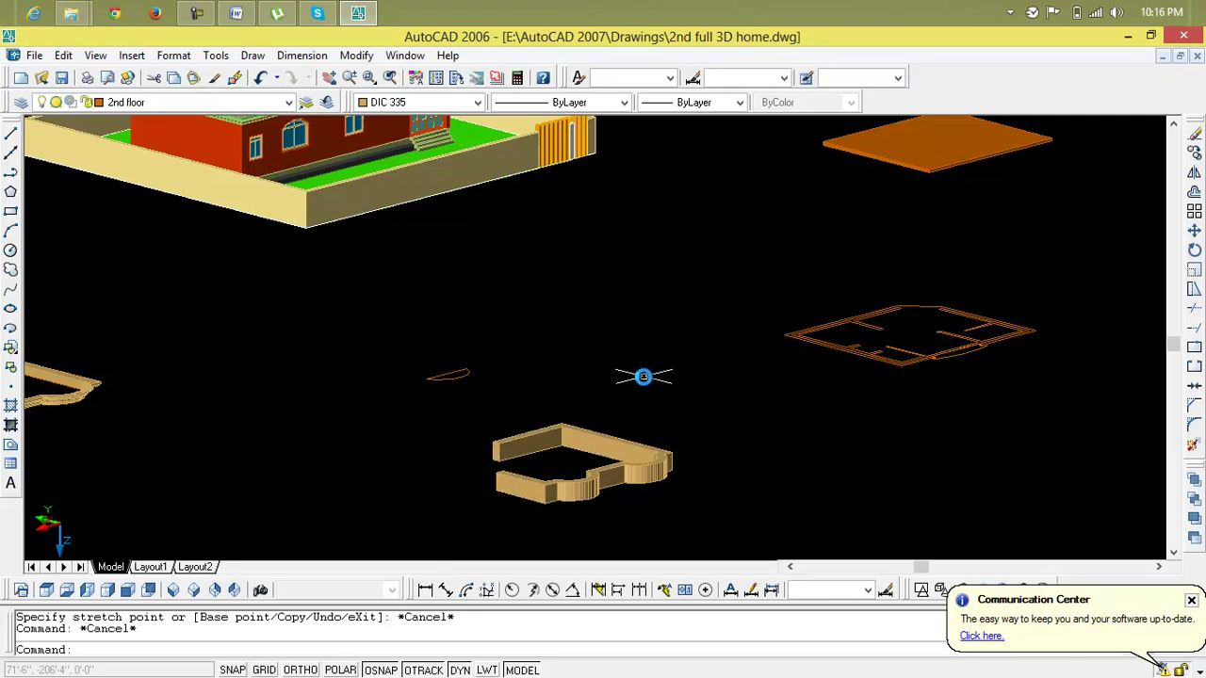
pyautogui.press('Escape')
pyautogui.click(636, 475)
pyautogui.press('Delete')
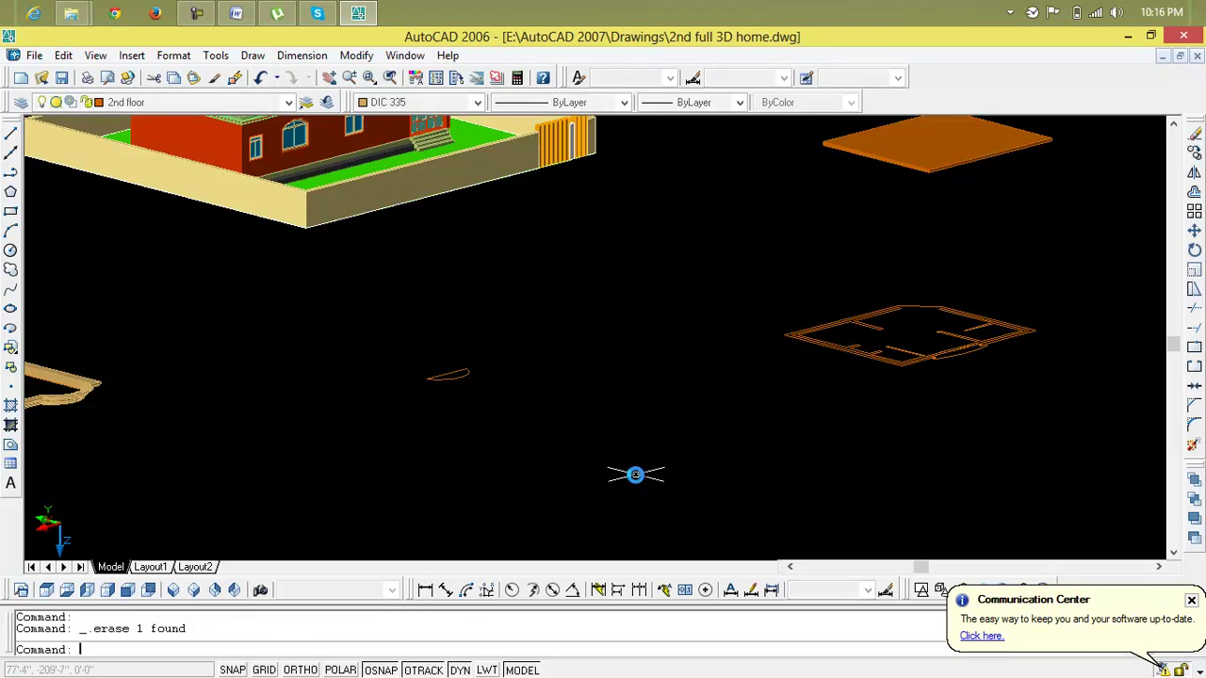
pyautogui.hotkey('ctrl', 'z')
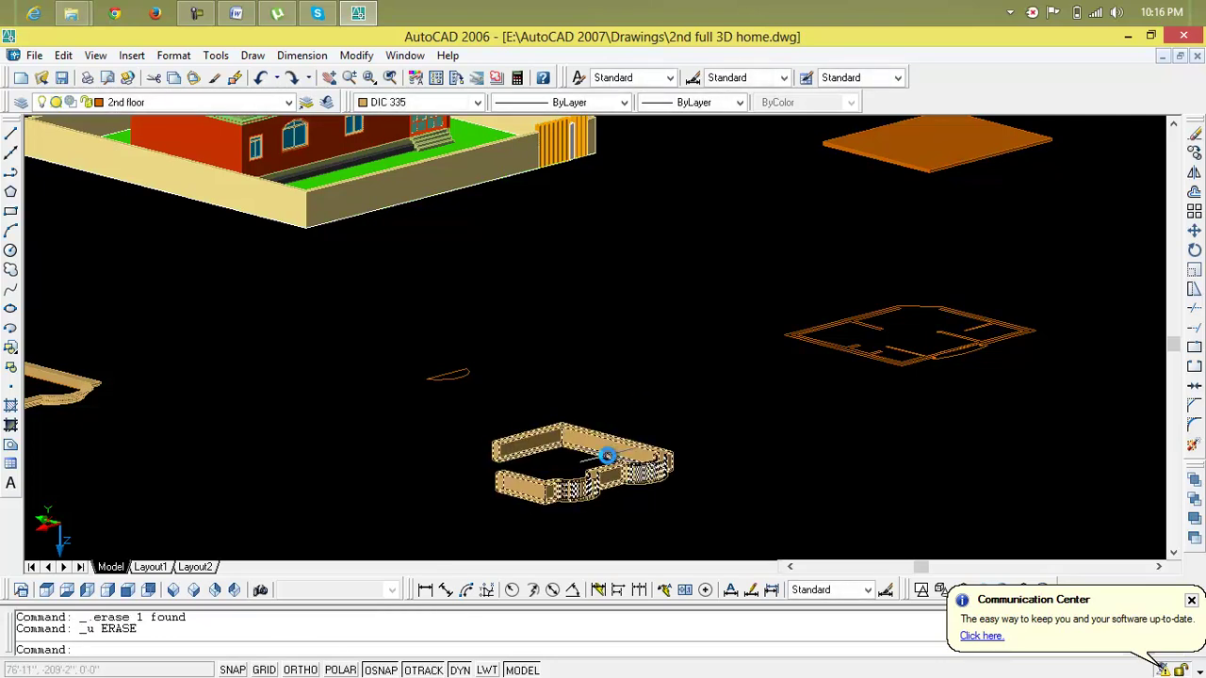
# Zoom and pan to show the curved walls beside the other loose parts.
pyautogui.scroll(3, 606, 455)
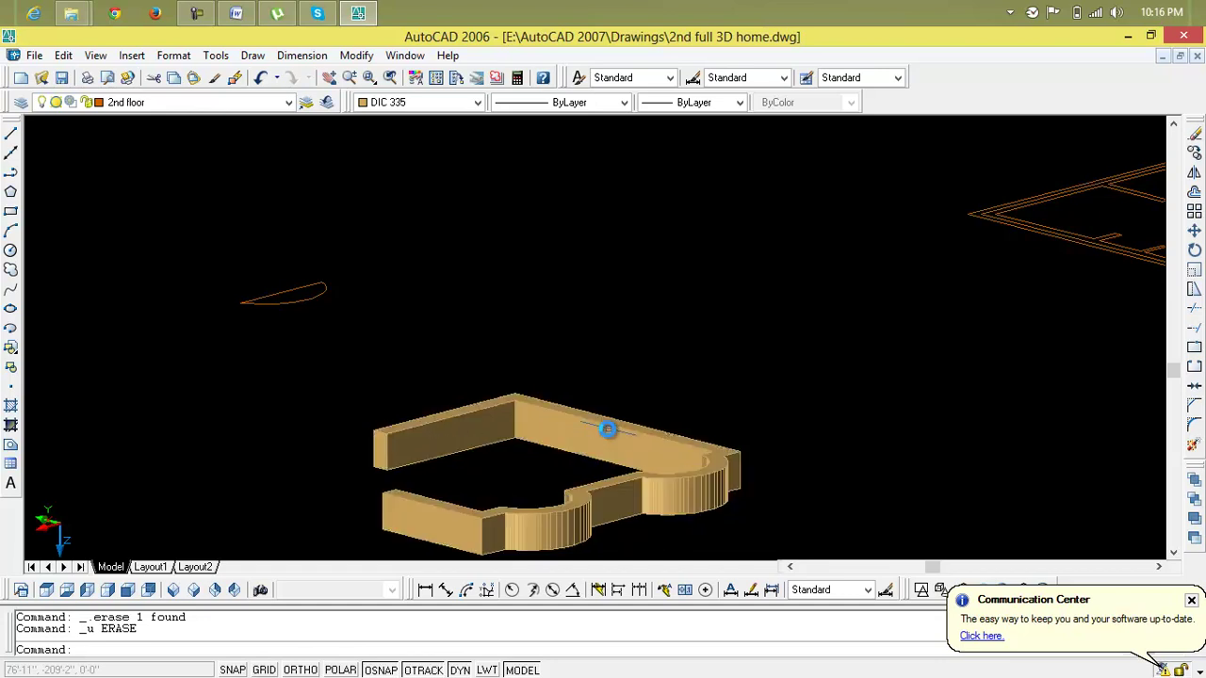
pyautogui.scroll(-2, 608, 430)
pyautogui.moveTo(609, 430); pyautogui.dragTo(546, 444, button='middle')
pyautogui.scroll(2, 544, 446)
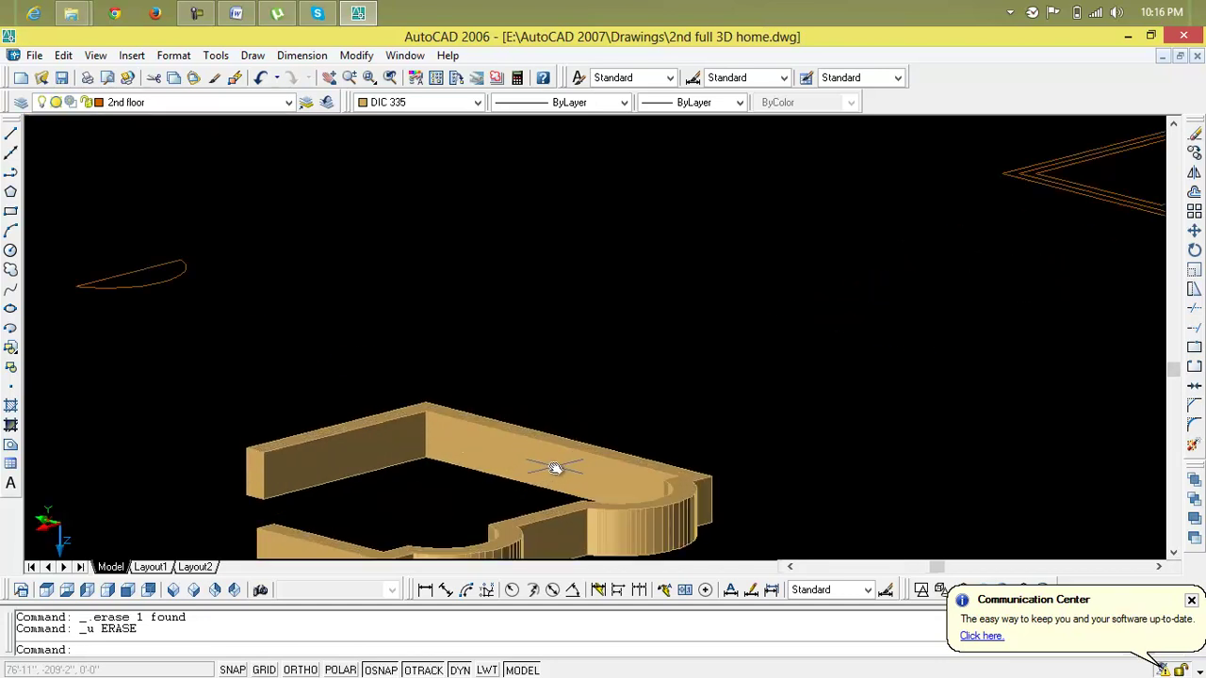
pyautogui.scroll(-2, 555, 469)
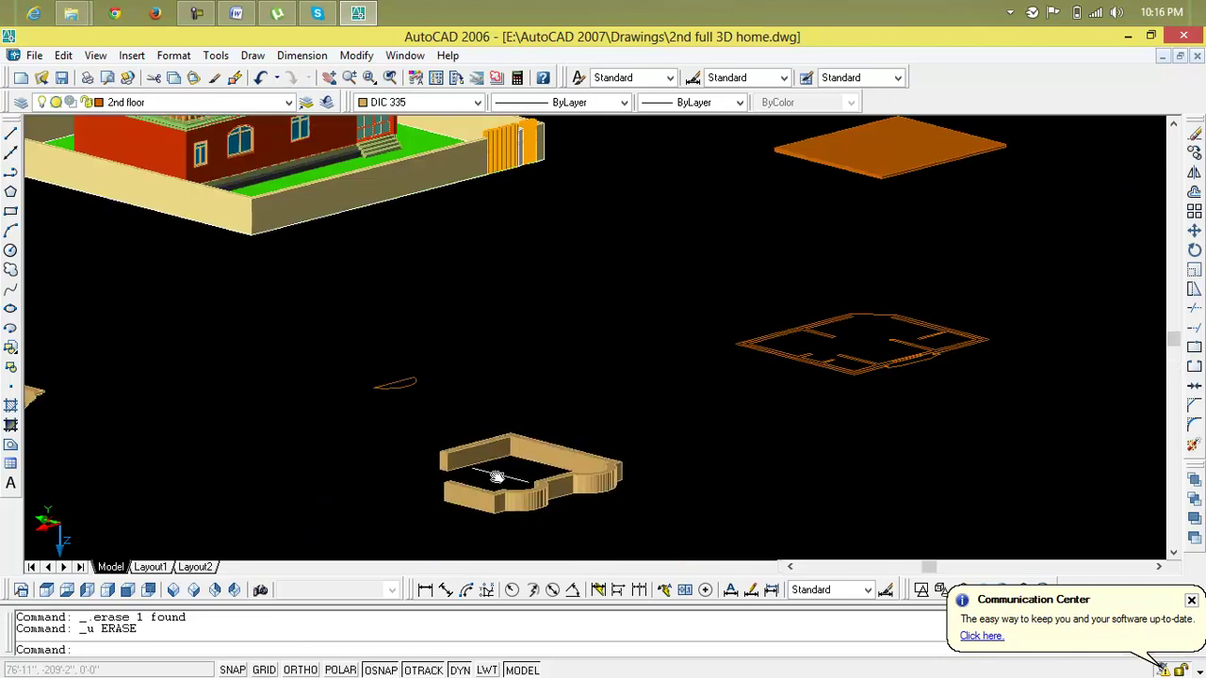
pyautogui.scroll(-2, 496, 477)
pyautogui.scroll(3, 507, 504)
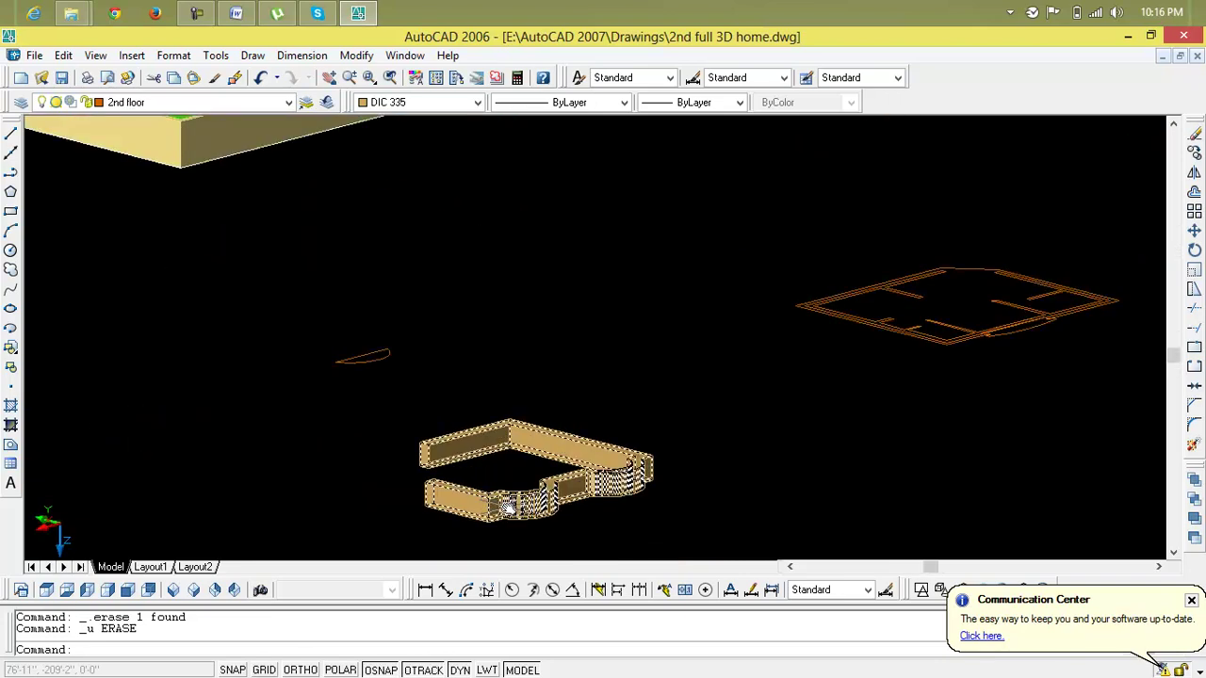
pyautogui.scroll(4, 494, 448)
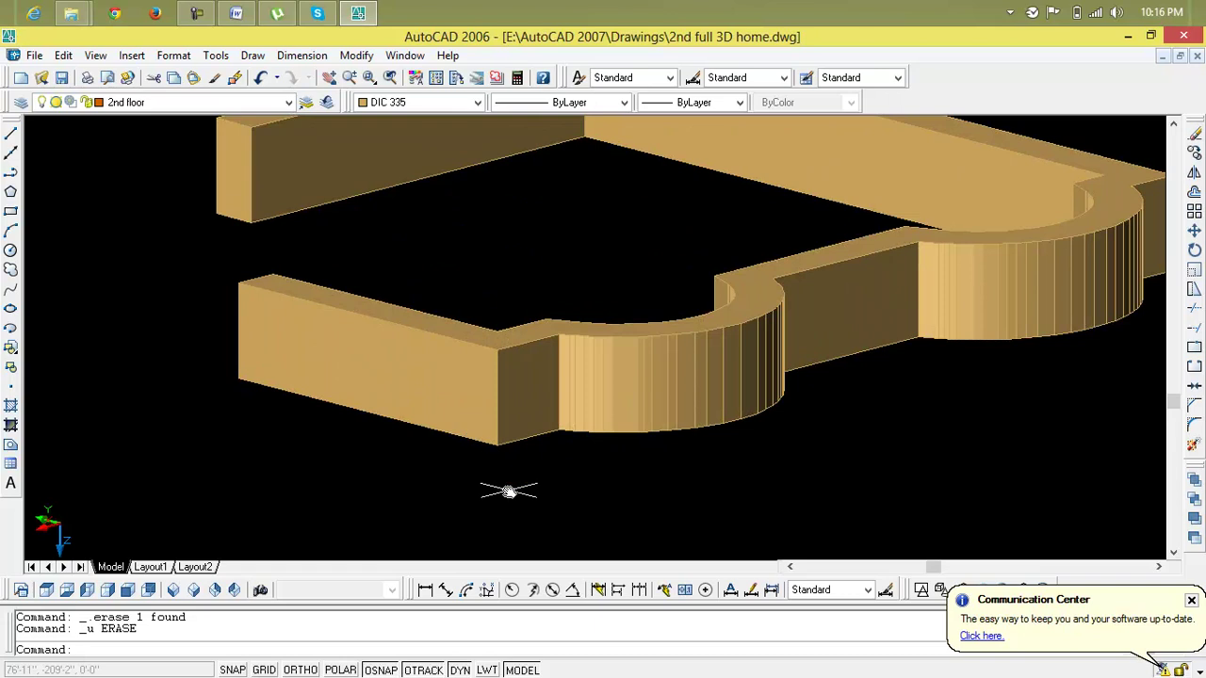
pyautogui.scroll(-3, 508, 491)
pyautogui.scroll(-3, 511, 493)
pyautogui.scroll(1, 569, 453)
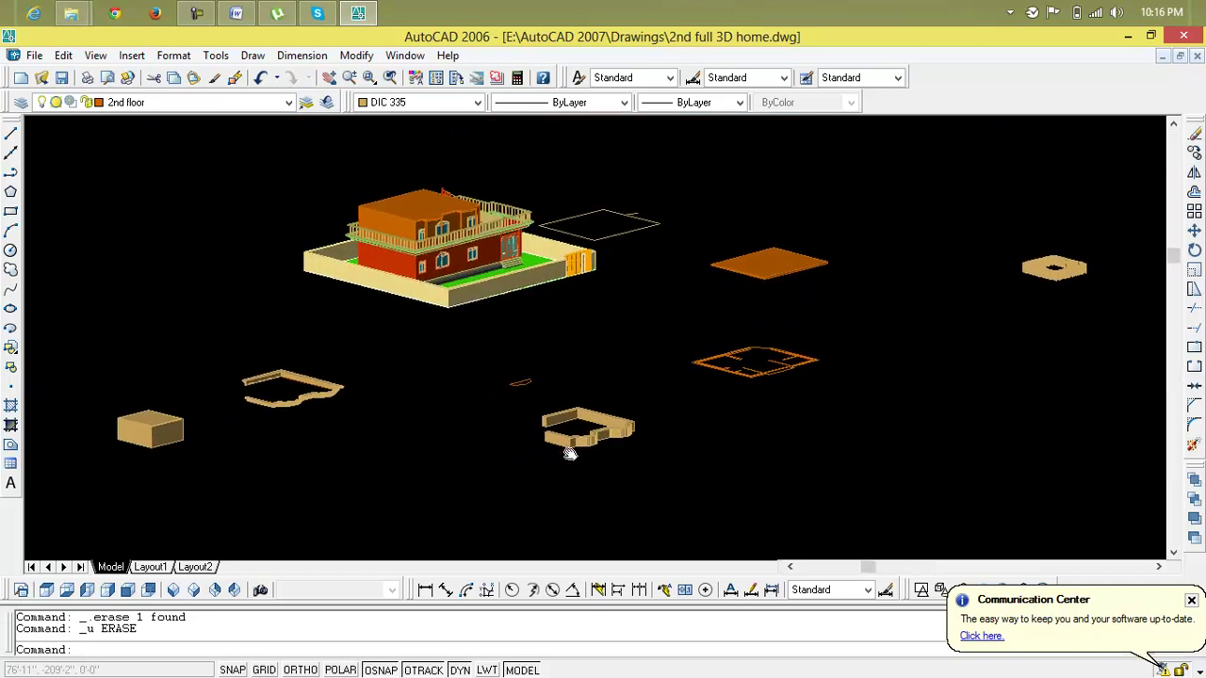
# Cancel a trial selection and bring the curved wall pieces into view.
pyautogui.click(372, 347)
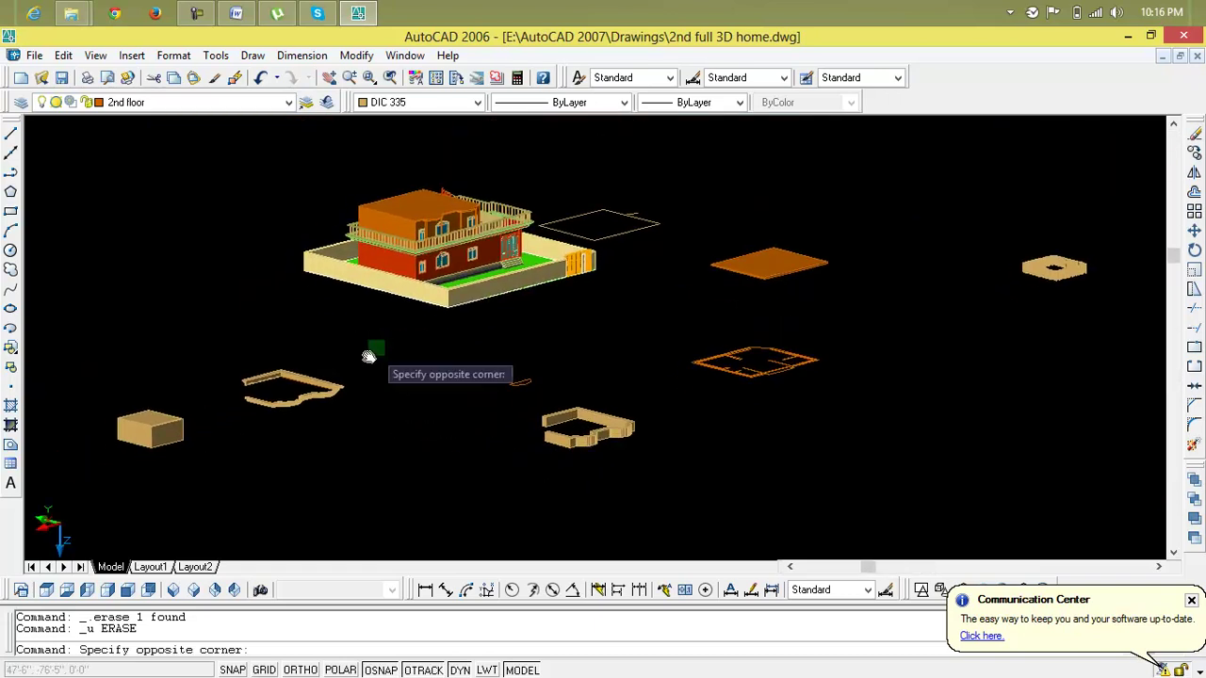
pyautogui.click(317, 440)
pyautogui.press('Escape')
pyautogui.press('Escape')
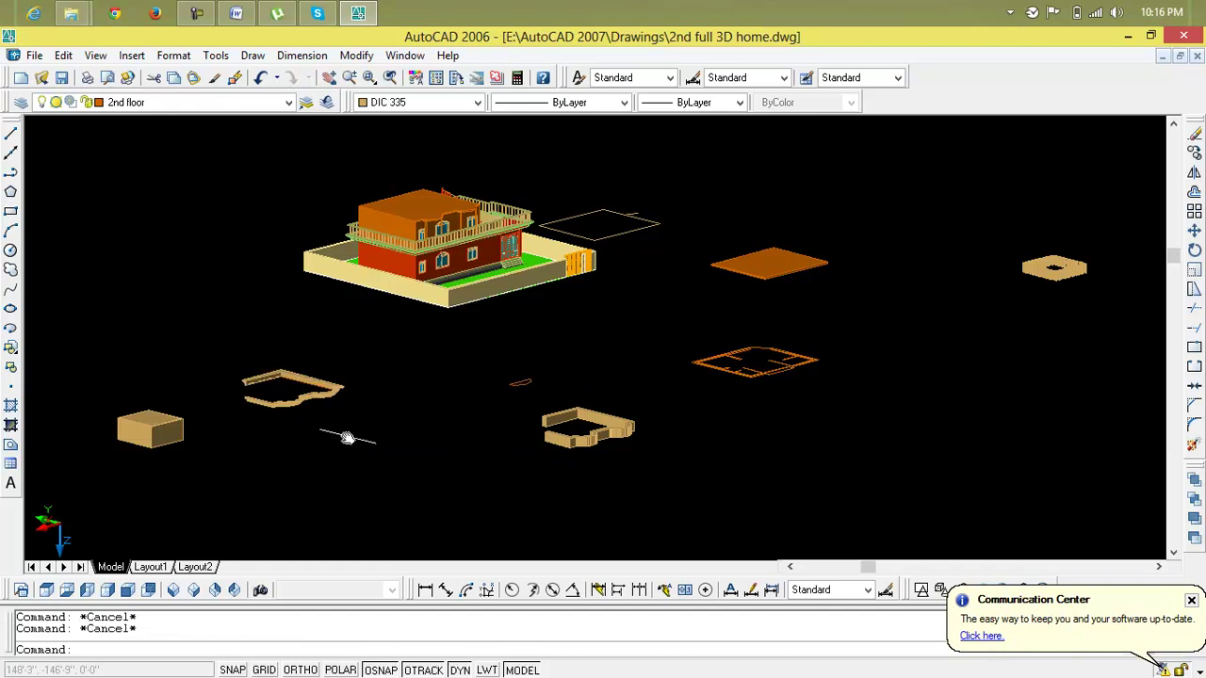
pyautogui.scroll(3, 278, 364)
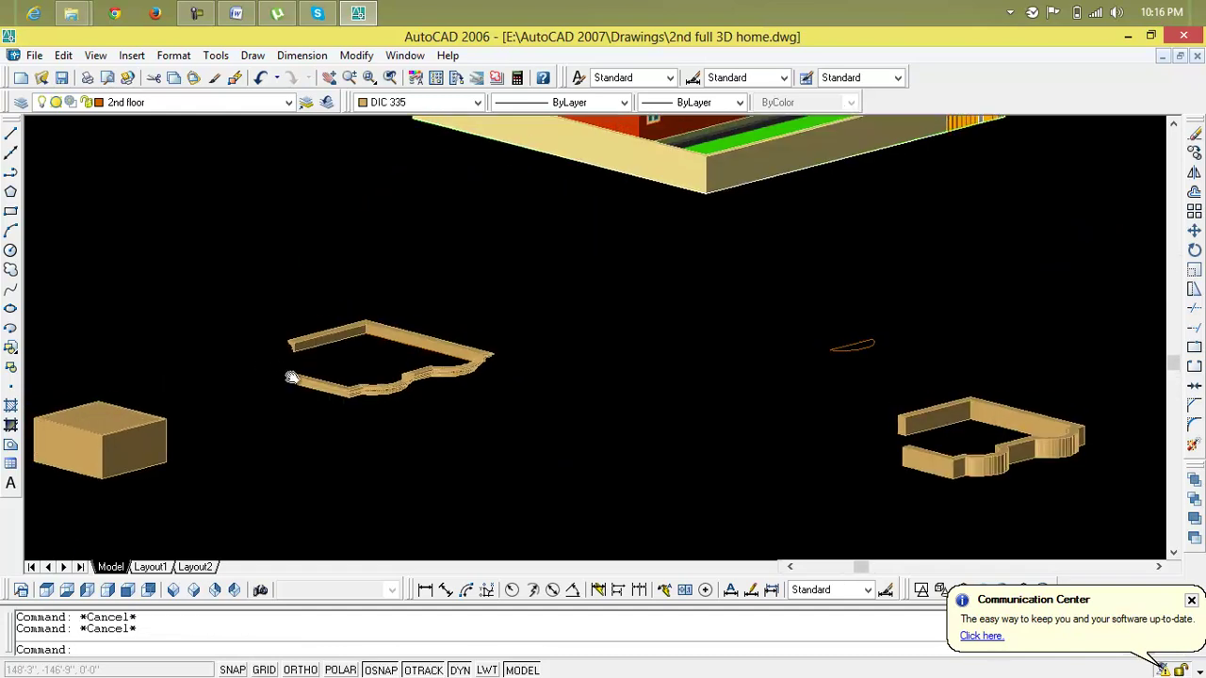
pyautogui.moveTo(278, 364); pyautogui.dragTo(275, 399, button='middle')
pyautogui.moveTo(932, 457); pyautogui.dragTo(665, 397, button='middle')
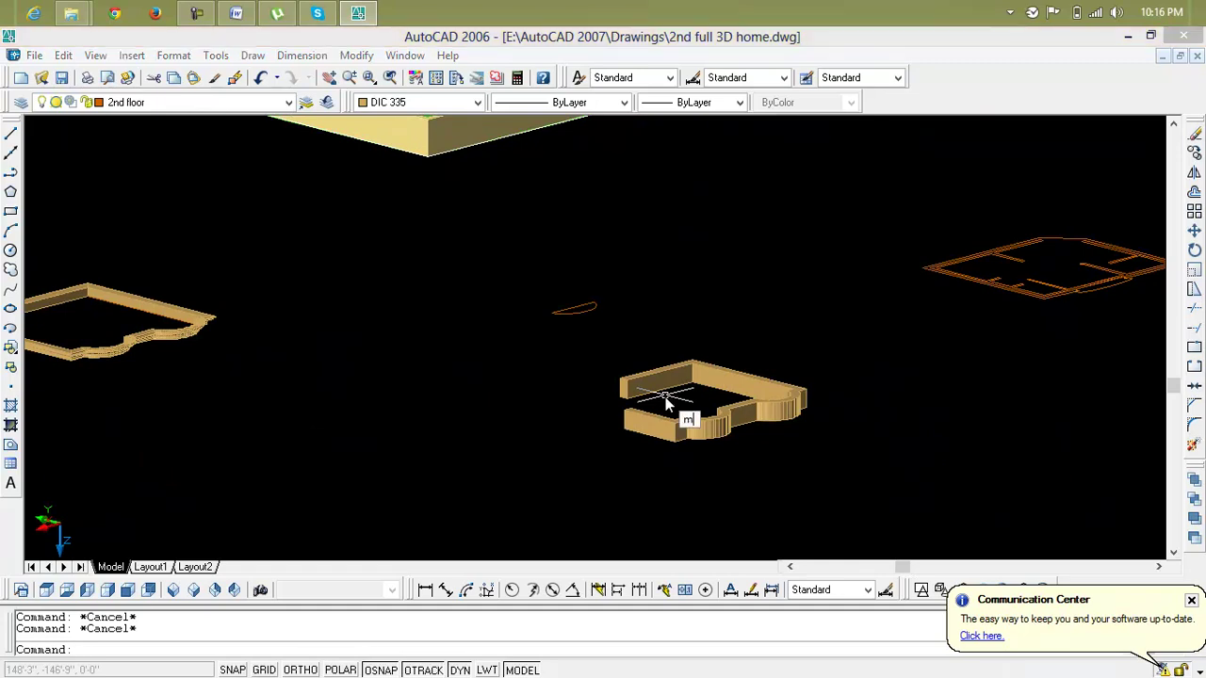
# Move the curved wall, using its corner as the base point.
pyautogui.write('m')
pyautogui.press('Return')
pyautogui.click(783, 350)
pyautogui.click(674, 442)
pyautogui.press('Return')
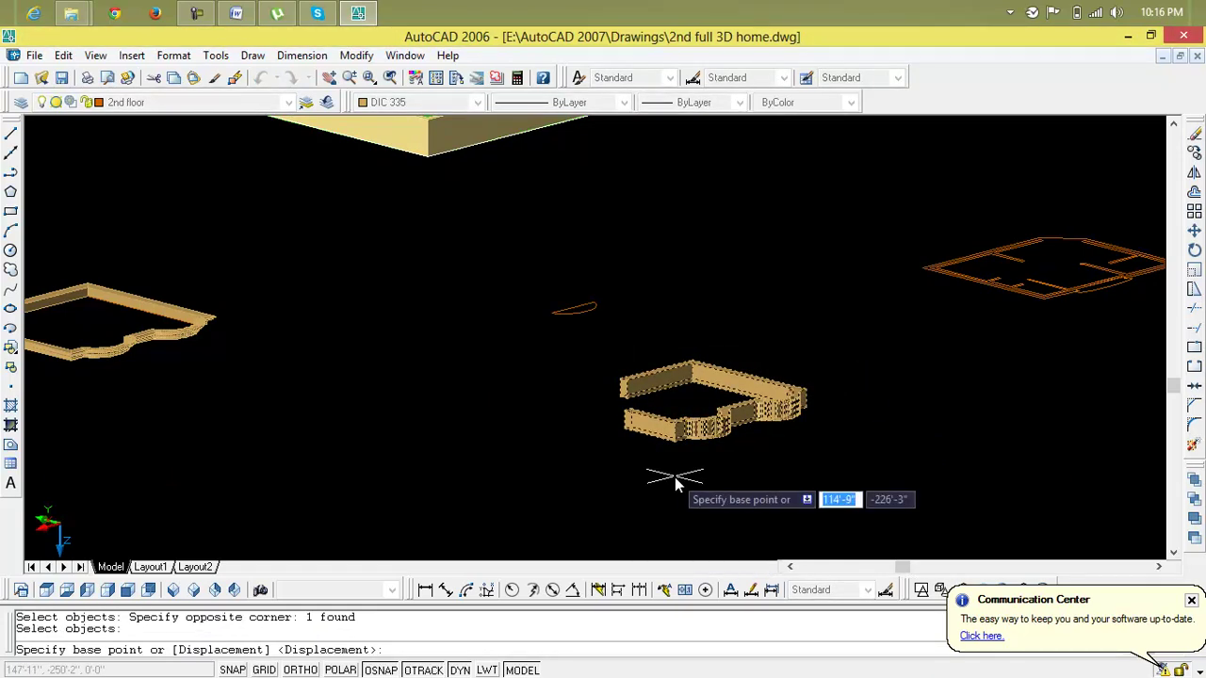
pyautogui.scroll(4, 650, 468)
pyautogui.scroll(3, 593, 466)
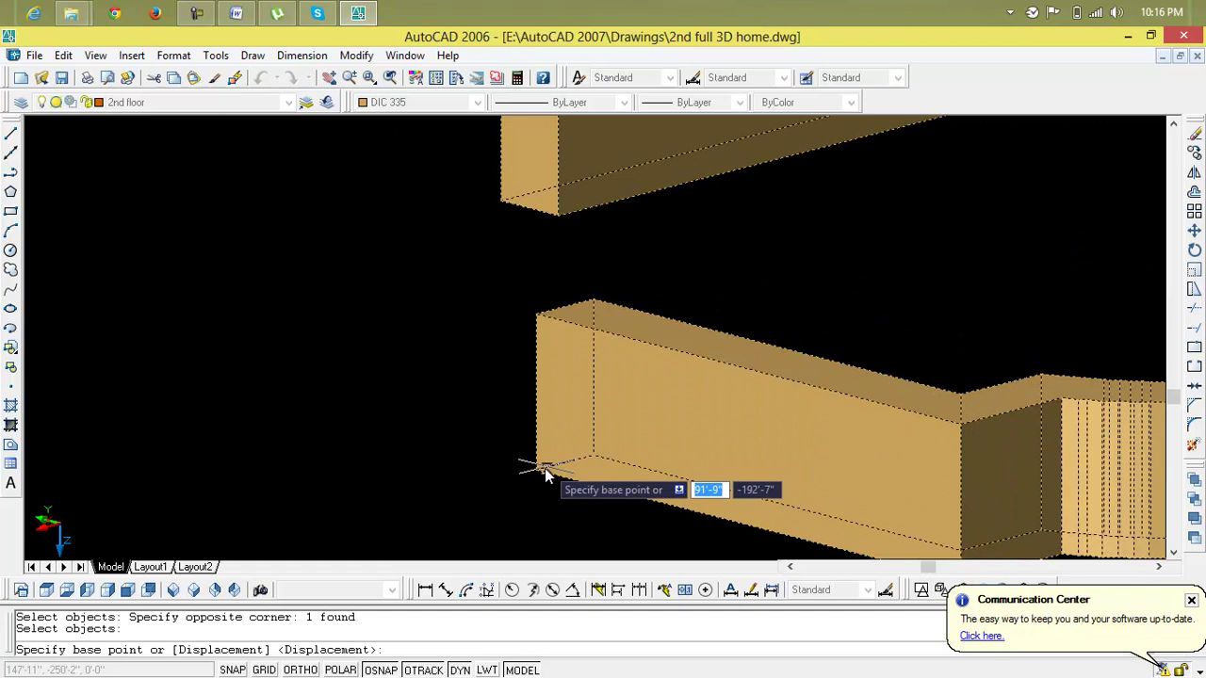
pyautogui.click(540, 471)
# Snap the curved wall's corner onto the molding strip's endpoint.
pyautogui.scroll(-4, 452, 450)
pyautogui.scroll(-3, 316, 418)
pyautogui.moveTo(316, 418); pyautogui.dragTo(810, 418, button='middle')
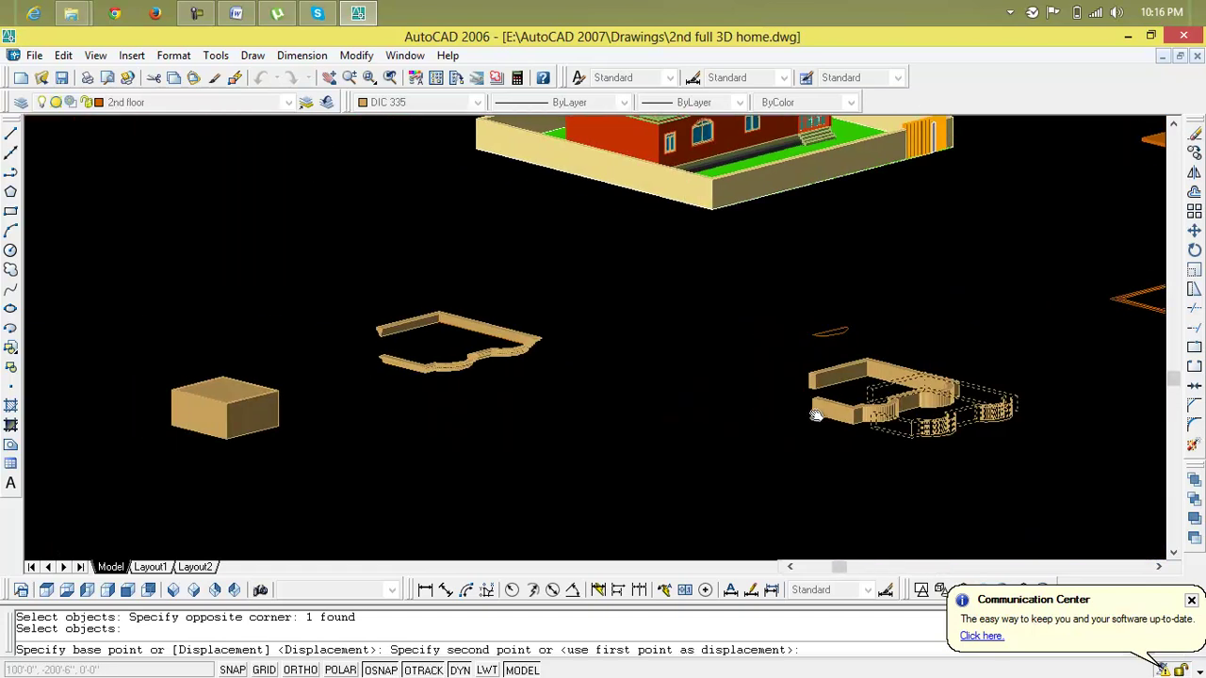
pyautogui.scroll(2, 597, 405)
pyautogui.scroll(3, 404, 349)
pyautogui.scroll(2, 404, 336)
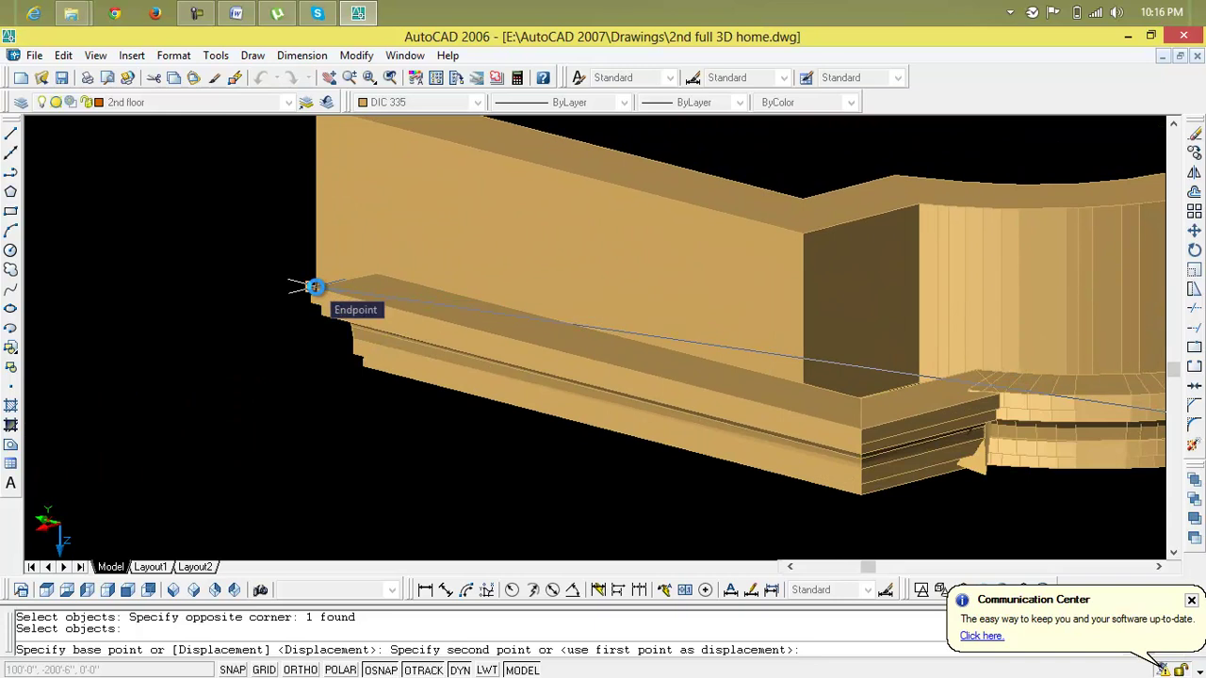
pyautogui.scroll(1, 321, 284)
pyautogui.scroll(1, 325, 279)
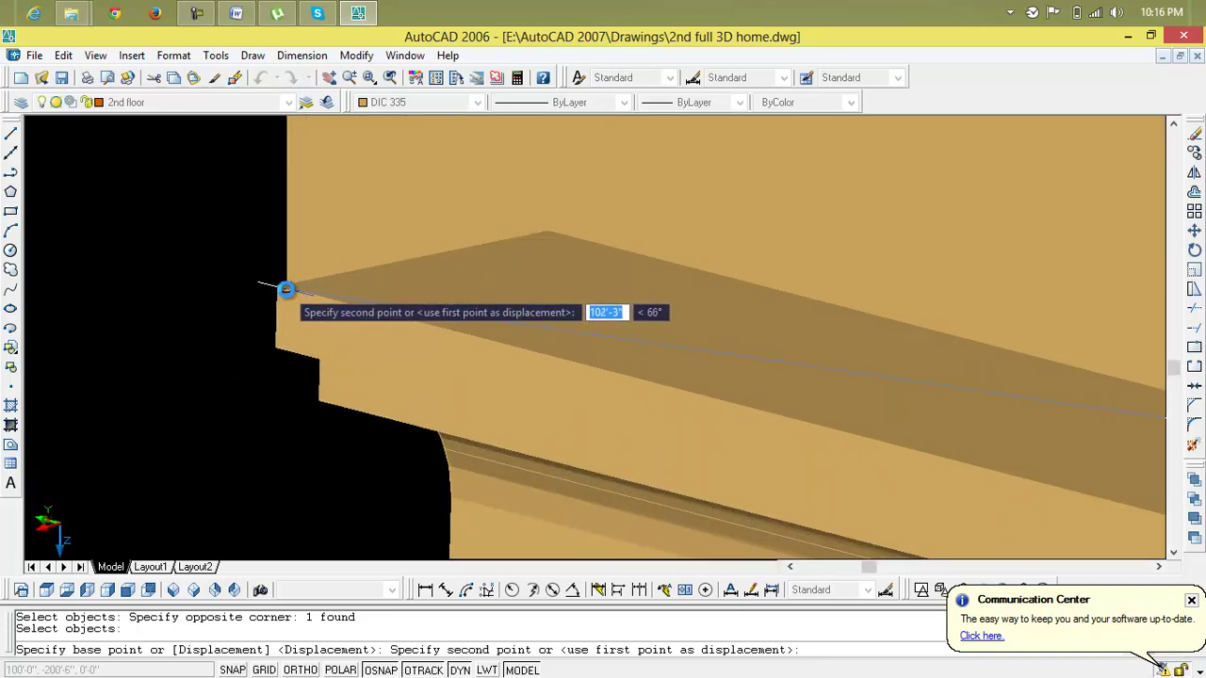
pyautogui.click(282, 287)
pyautogui.scroll(-5, 747, 423)
pyautogui.scroll(-1, 747, 423)
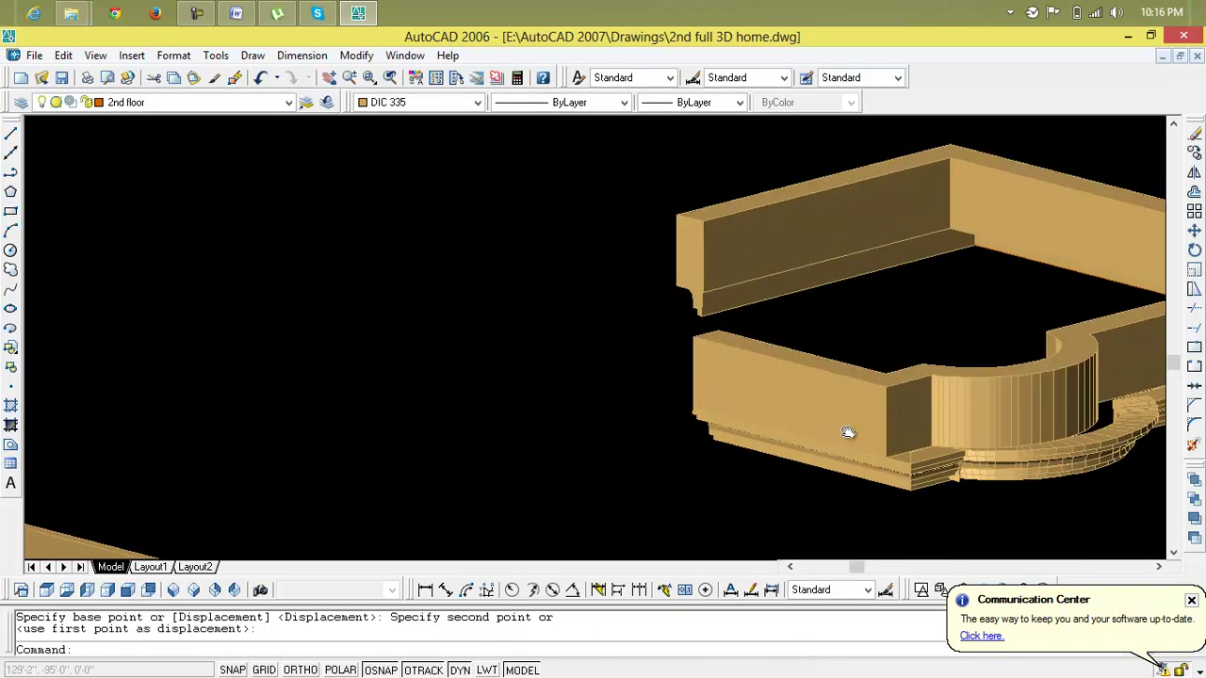
pyautogui.scroll(-3, 808, 423)
pyautogui.moveTo(807, 423); pyautogui.dragTo(678, 421, button='middle')
# Delete the molding strip beneath the curved wall.
pyautogui.scroll(1, 678, 421)
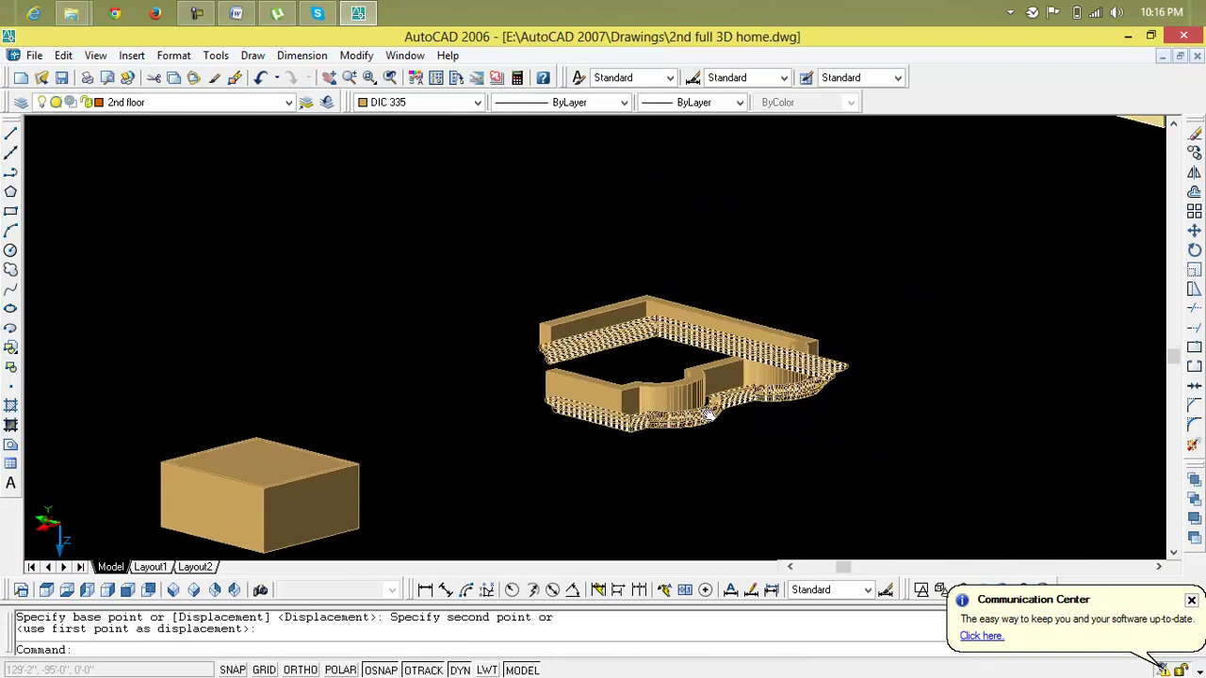
pyautogui.scroll(2, 707, 409)
pyautogui.scroll(2, 876, 449)
pyautogui.scroll(1, 1008, 474)
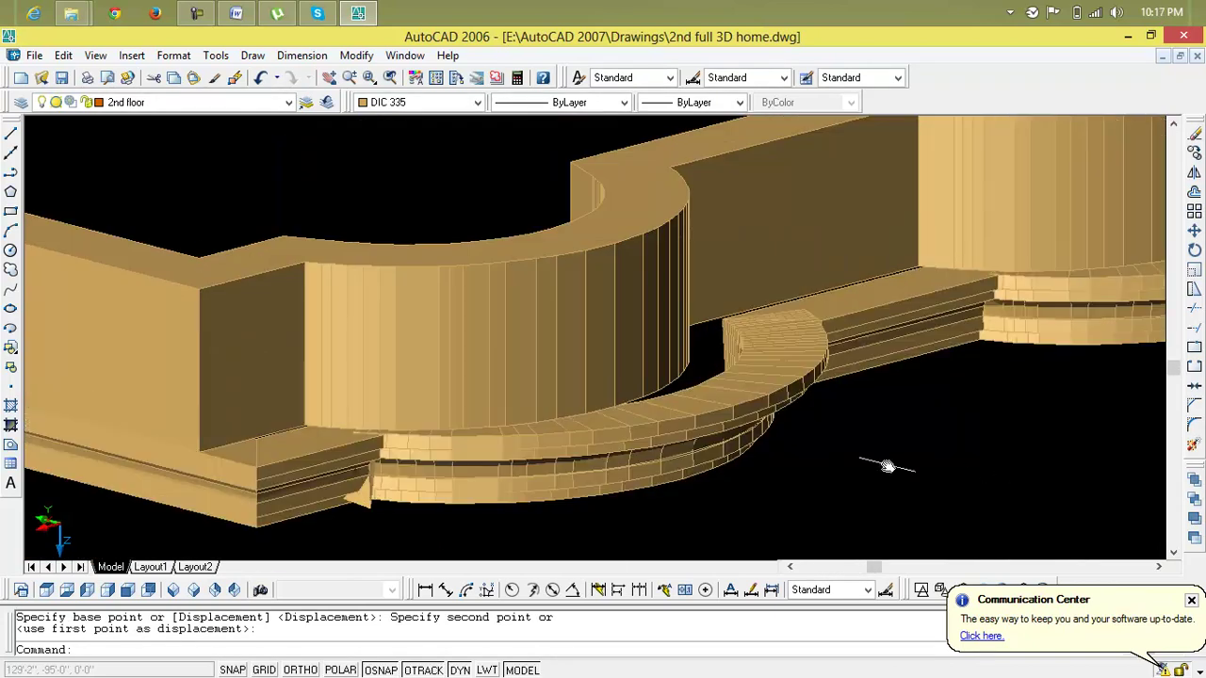
pyautogui.scroll(-3, 886, 466)
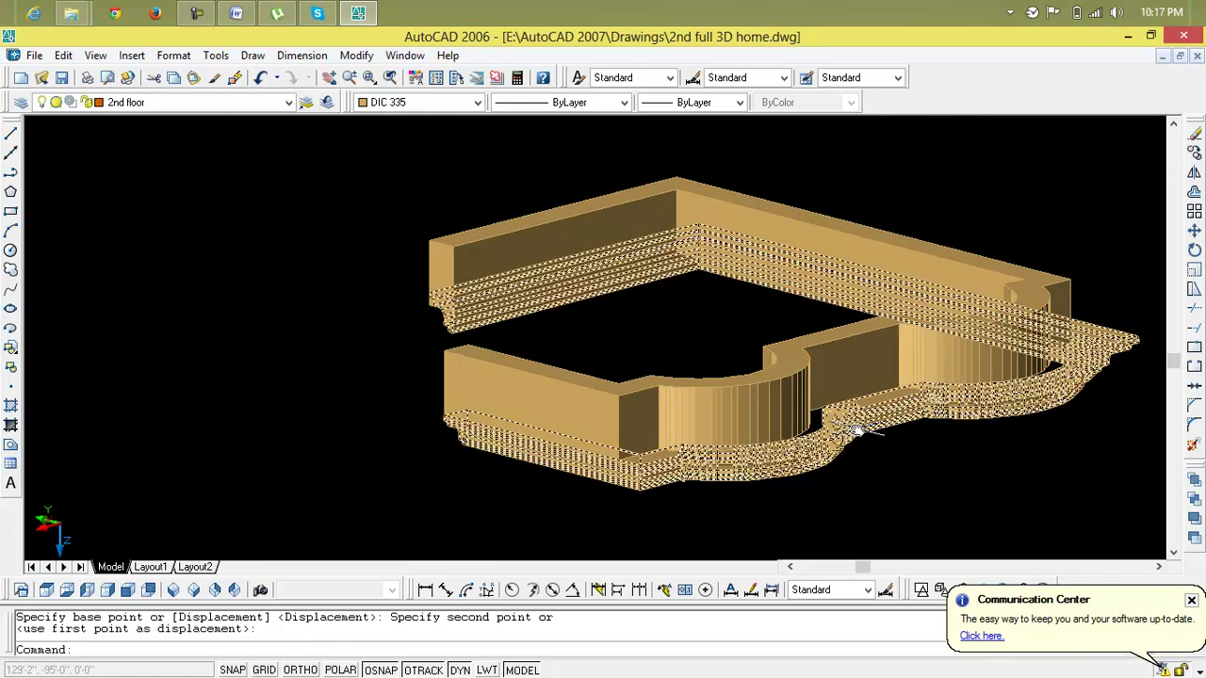
pyautogui.click(855, 432)
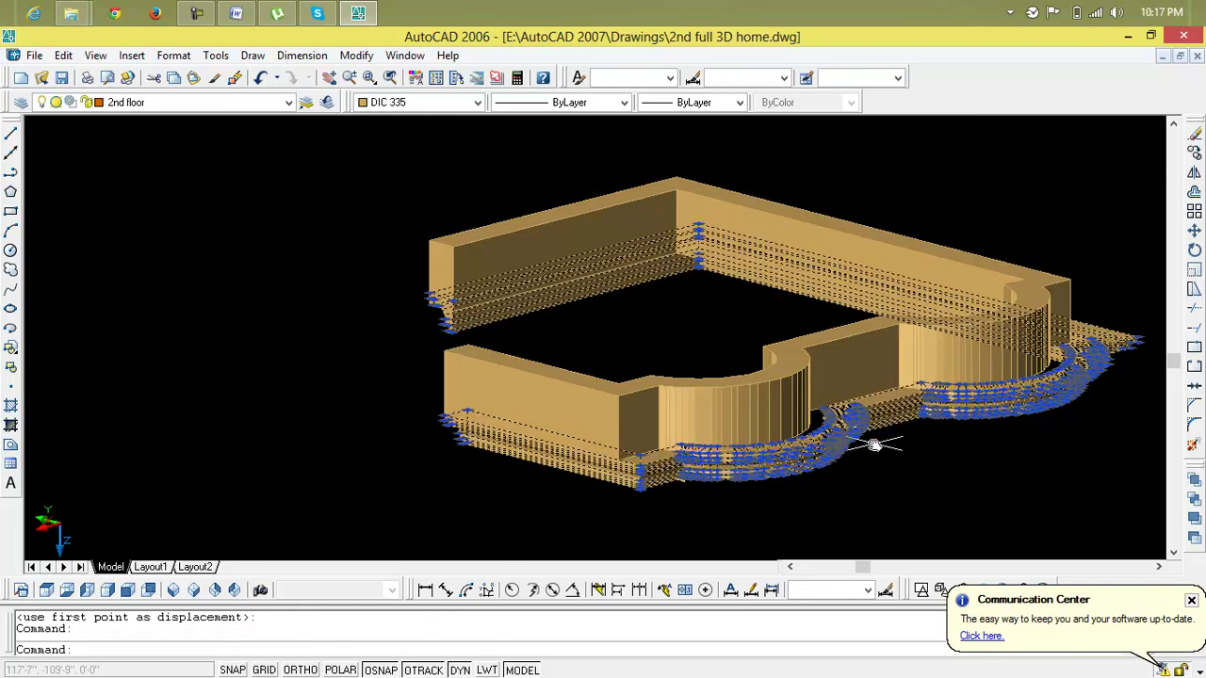
pyautogui.press('Delete')
# Delete the curved wall solid, keeping its outline, and centre the leftover outline.
pyautogui.scroll(-3, 869, 439)
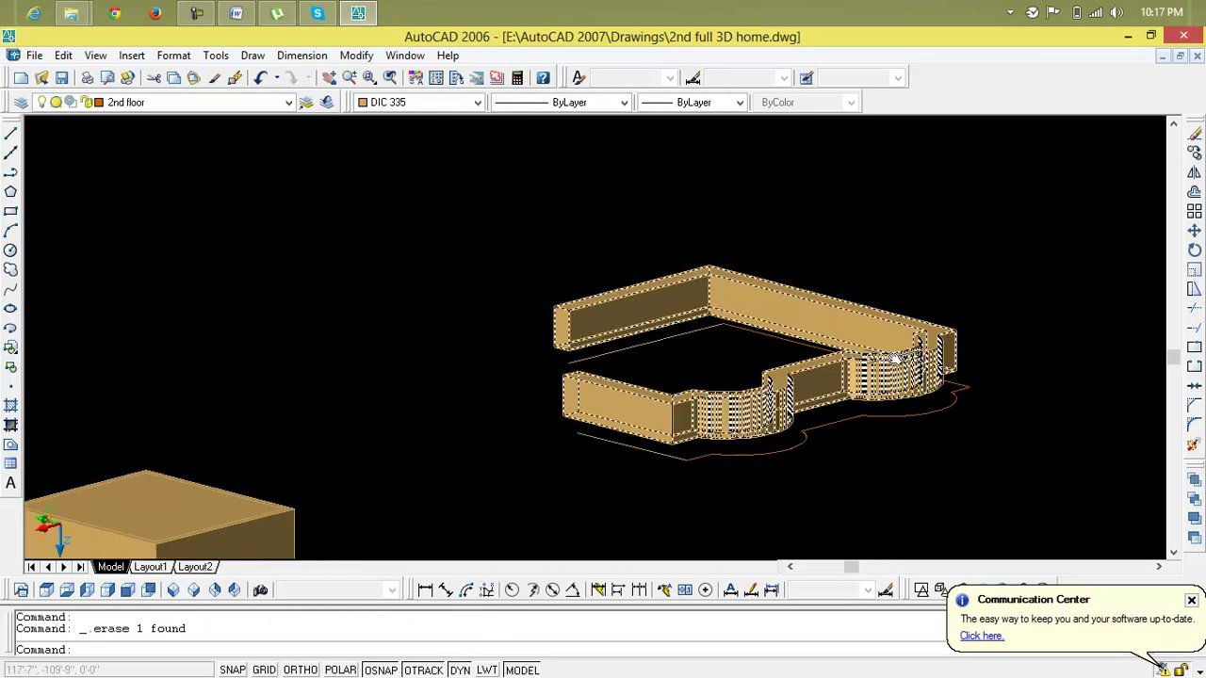
pyautogui.click(895, 358)
pyautogui.press('Delete')
pyautogui.scroll(-2, 902, 408)
pyautogui.scroll(-2, 875, 404)
pyautogui.scroll(-2, 786, 407)
pyautogui.moveTo(788, 404); pyautogui.dragTo(608, 471, button='middle')
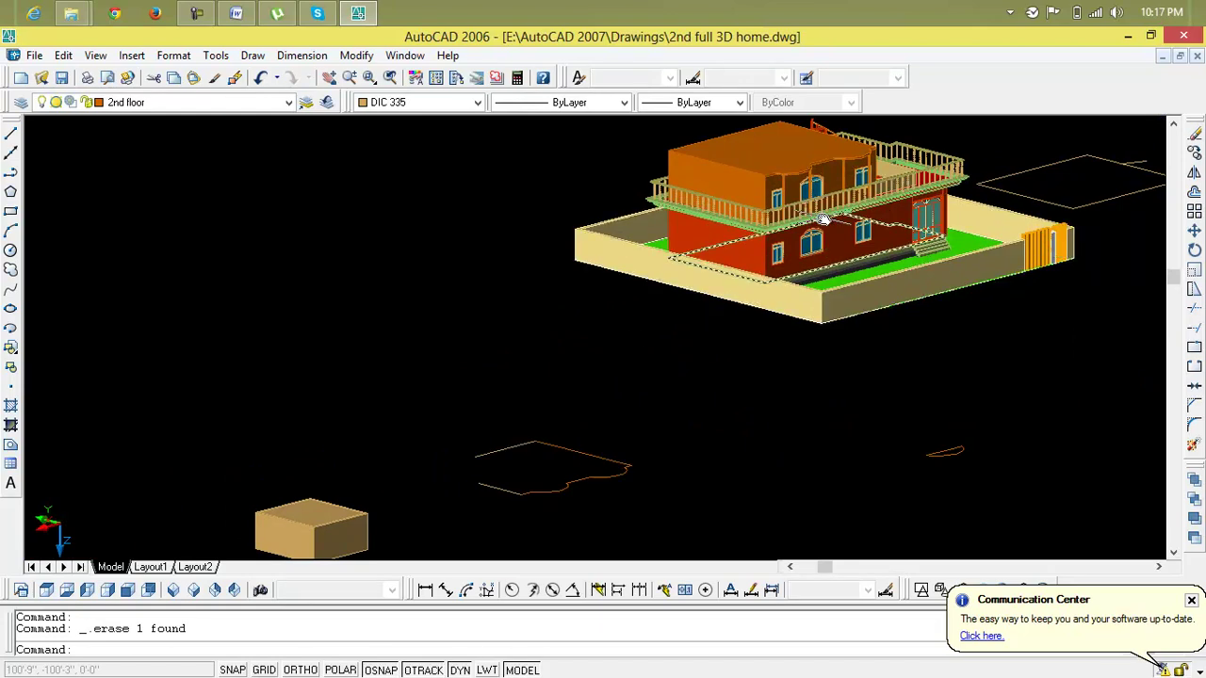
pyautogui.scroll(3, 546, 463)
pyautogui.moveTo(546, 462); pyautogui.dragTo(423, 465, button='middle')
pyautogui.scroll(3, 464, 456)
pyautogui.press('Escape')
pyautogui.press('Escape')
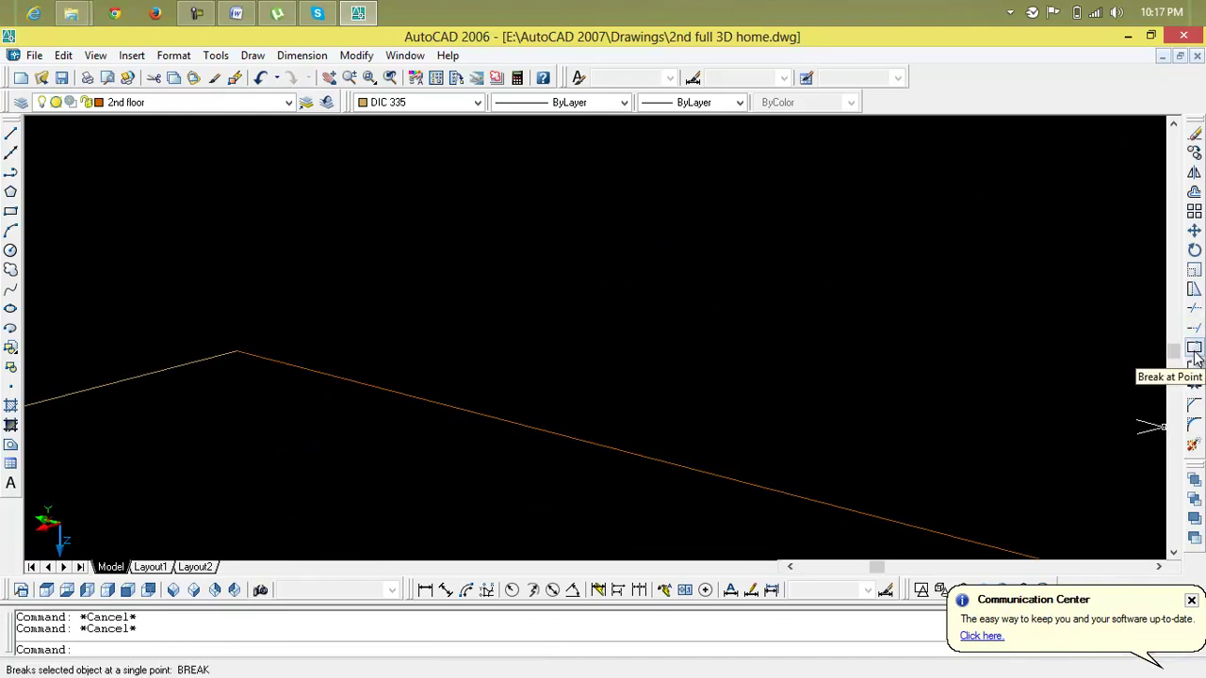
# Break the long straight outline edge at two points and erase the cut-out segment.
pyautogui.click(1194, 369)
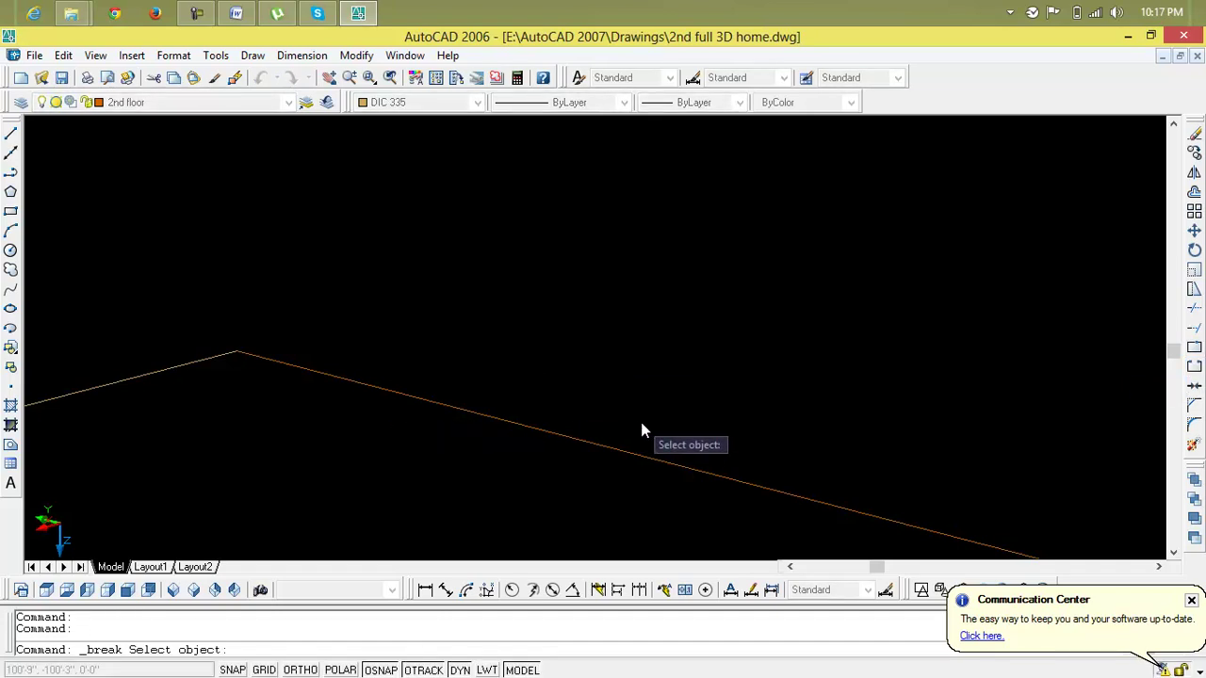
pyautogui.click(653, 468)
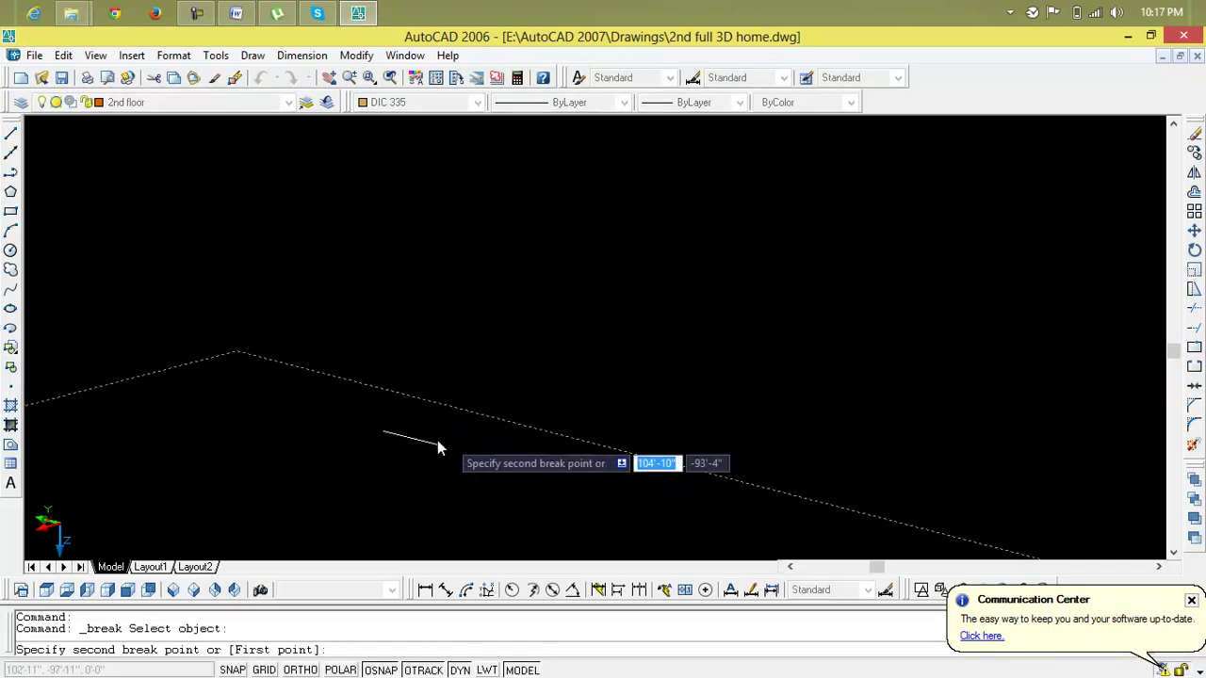
pyautogui.click(297, 370)
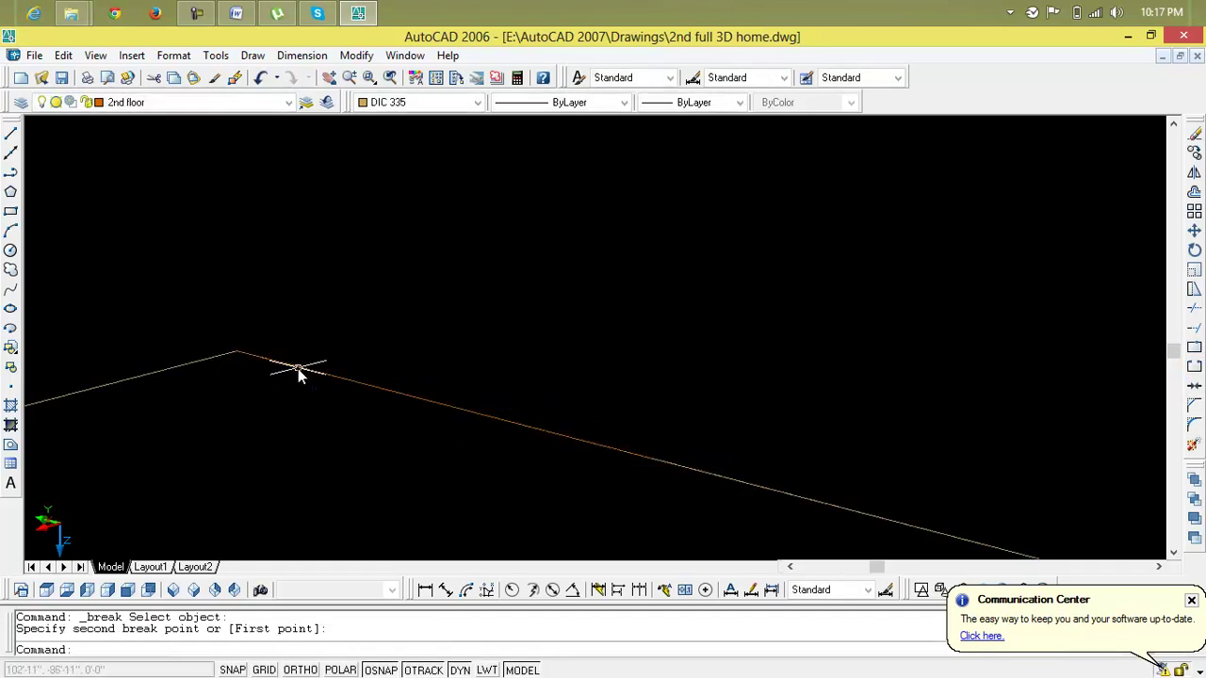
pyautogui.click(459, 412)
pyautogui.press('Delete')
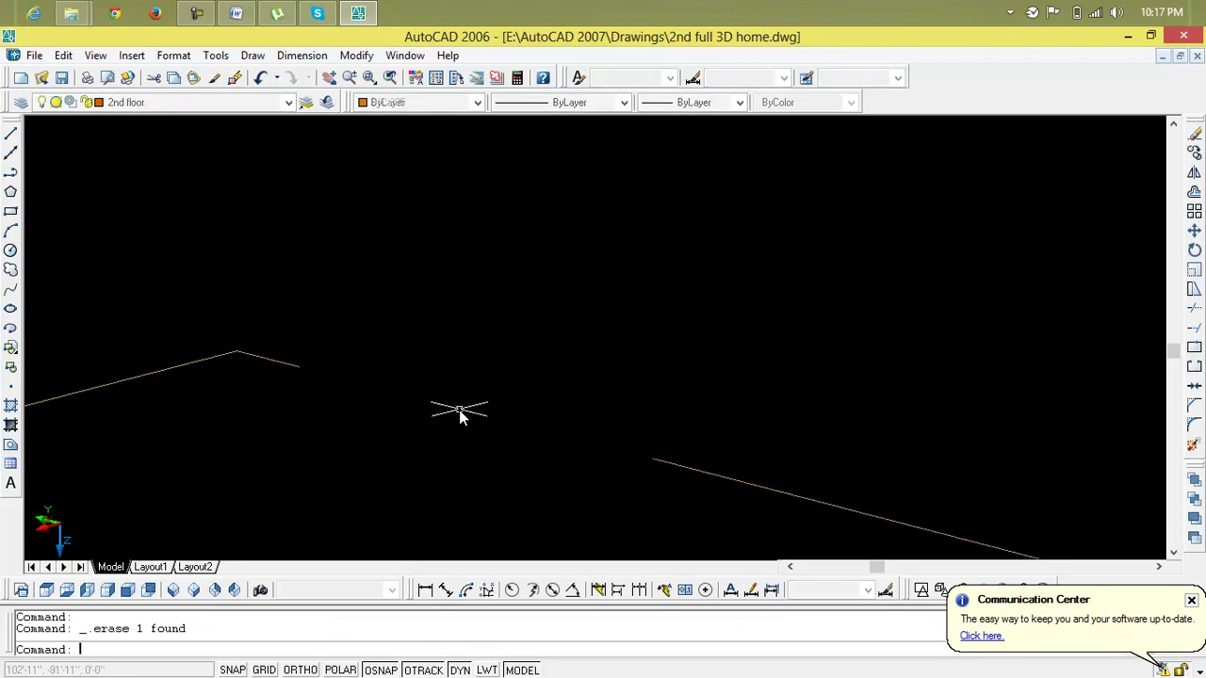
pyautogui.scroll(-5, 458, 412)
# Pan and zoom across the drawing to centre the walled box of loose slabs.
pyautogui.scroll(-3, 520, 426)
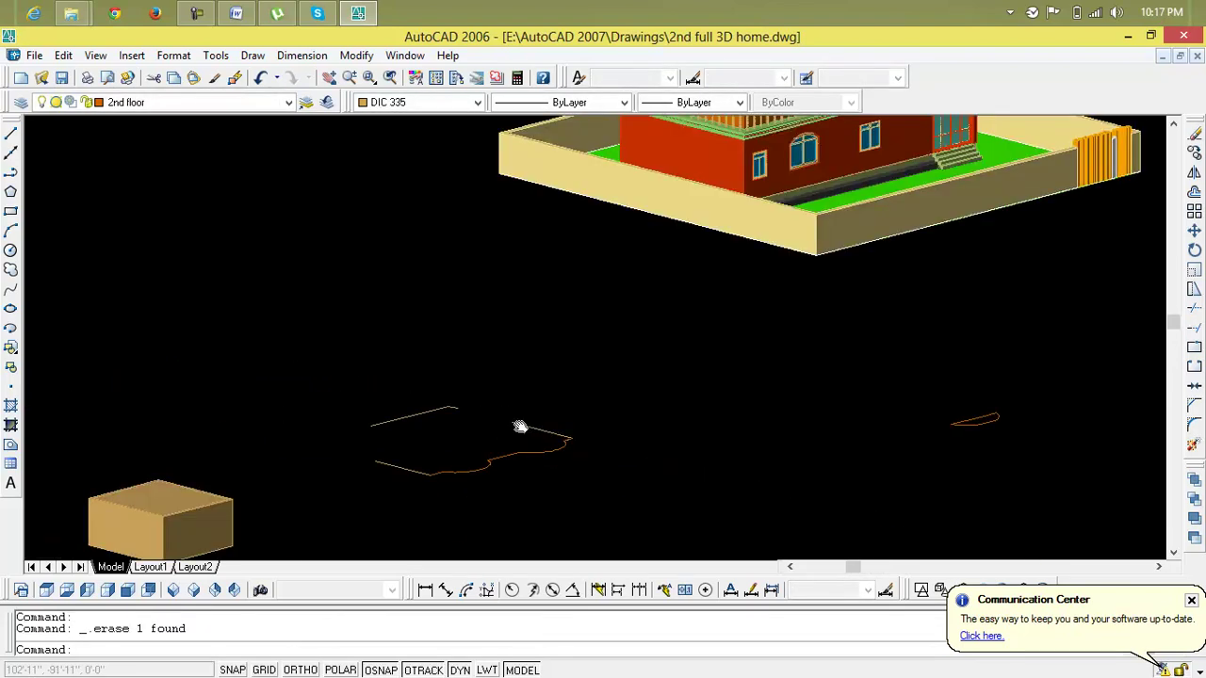
pyautogui.moveTo(520, 426); pyautogui.dragTo(646, 236, button='middle')
pyautogui.scroll(-3, 582, 378)
pyautogui.scroll(1, 582, 378)
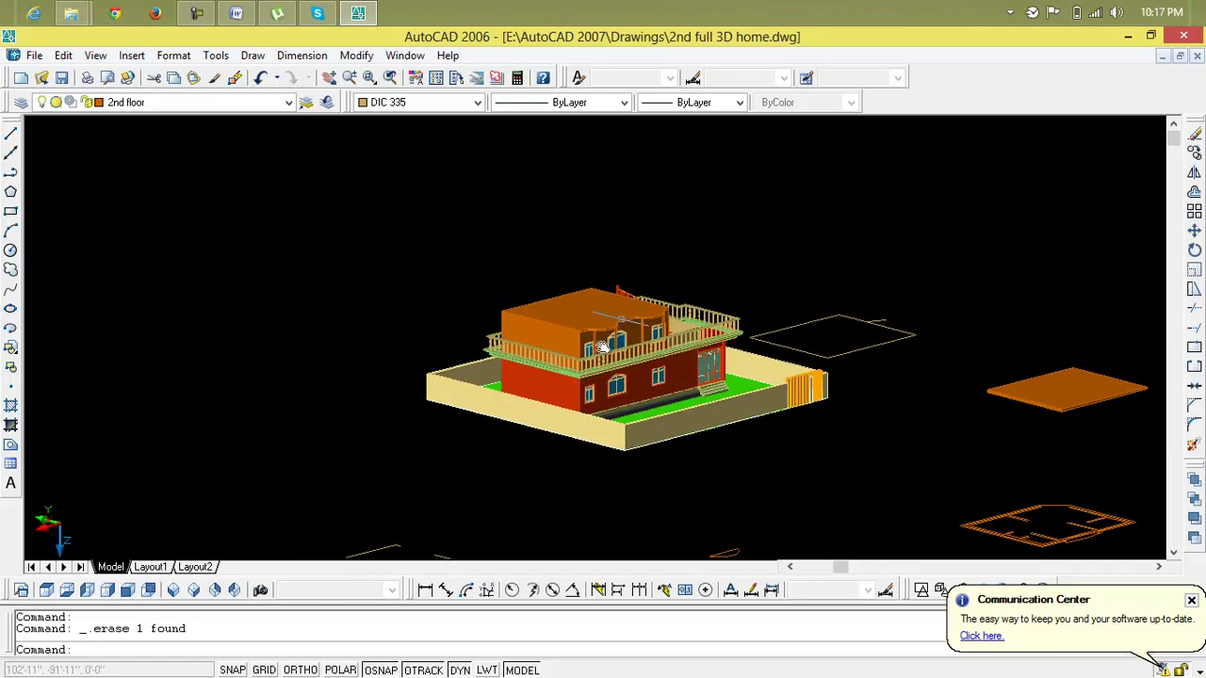
pyautogui.scroll(2, 619, 207)
pyautogui.scroll(-1, 415, 452)
pyautogui.scroll(-3, 415, 452)
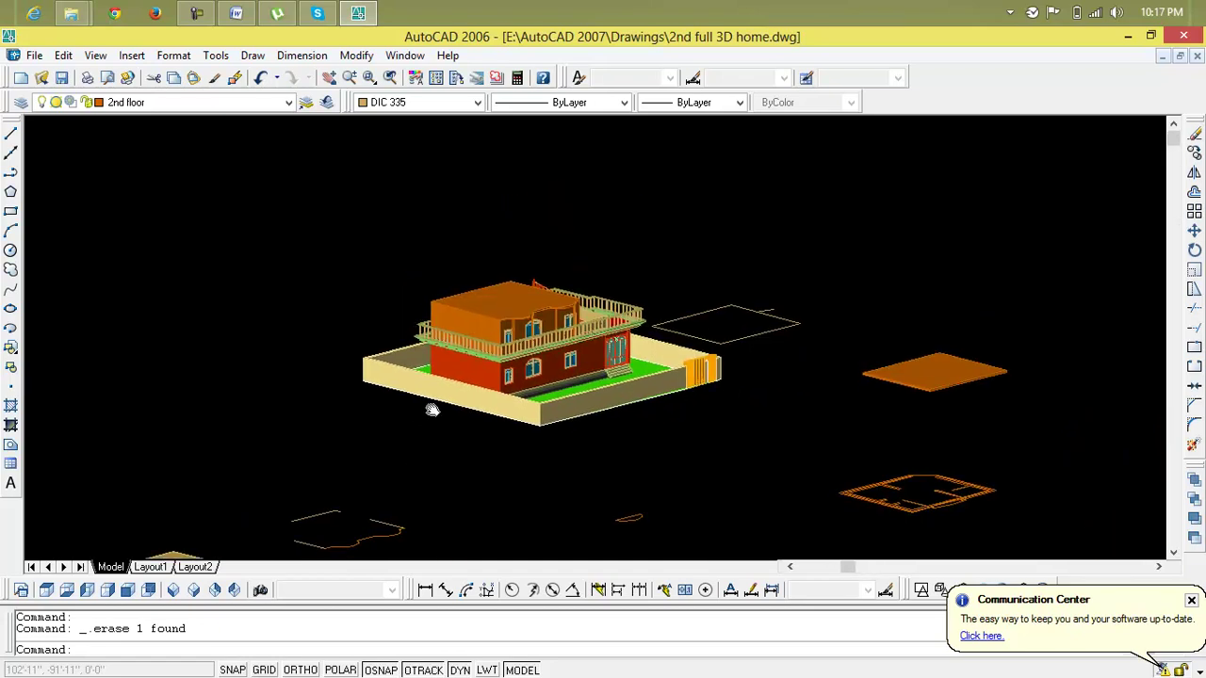
pyautogui.scroll(1, 430, 408)
pyautogui.moveTo(431, 409); pyautogui.dragTo(462, 305, button='middle')
pyautogui.scroll(2, 457, 334)
pyautogui.scroll(1, 456, 329)
pyautogui.scroll(1, 459, 328)
pyautogui.scroll(1, 458, 327)
pyautogui.scroll(1, 490, 353)
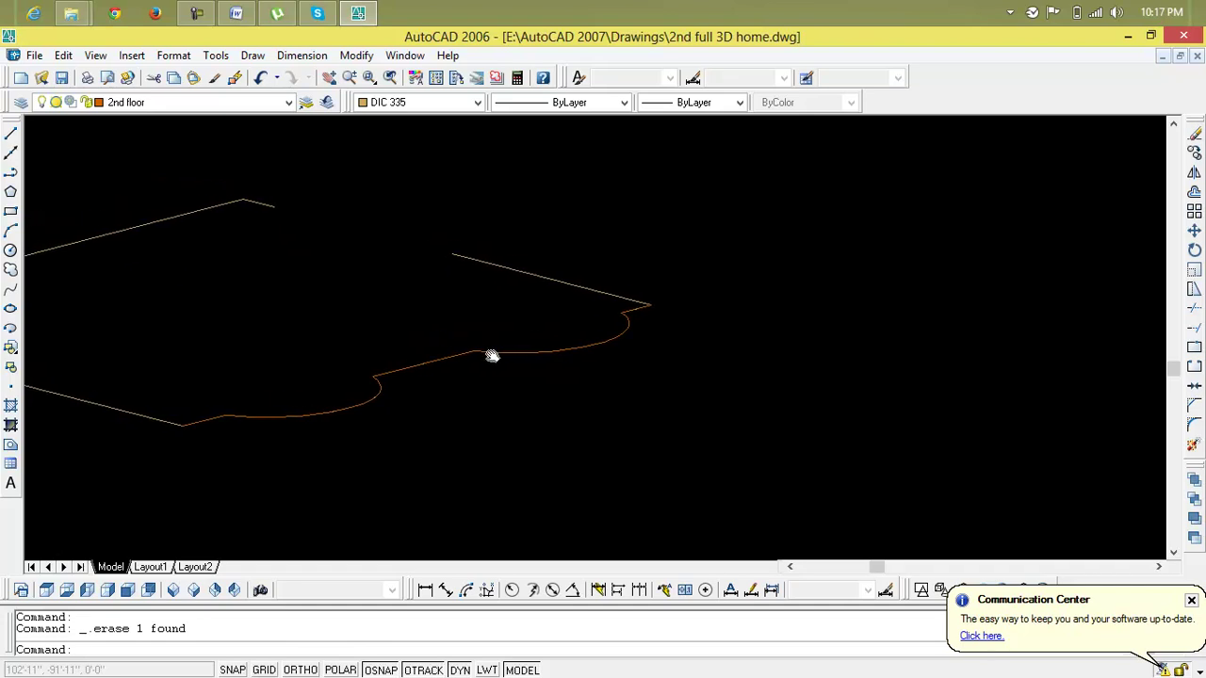
pyautogui.scroll(1, 490, 353)
pyautogui.moveTo(471, 345); pyautogui.dragTo(497, 409, button='middle')
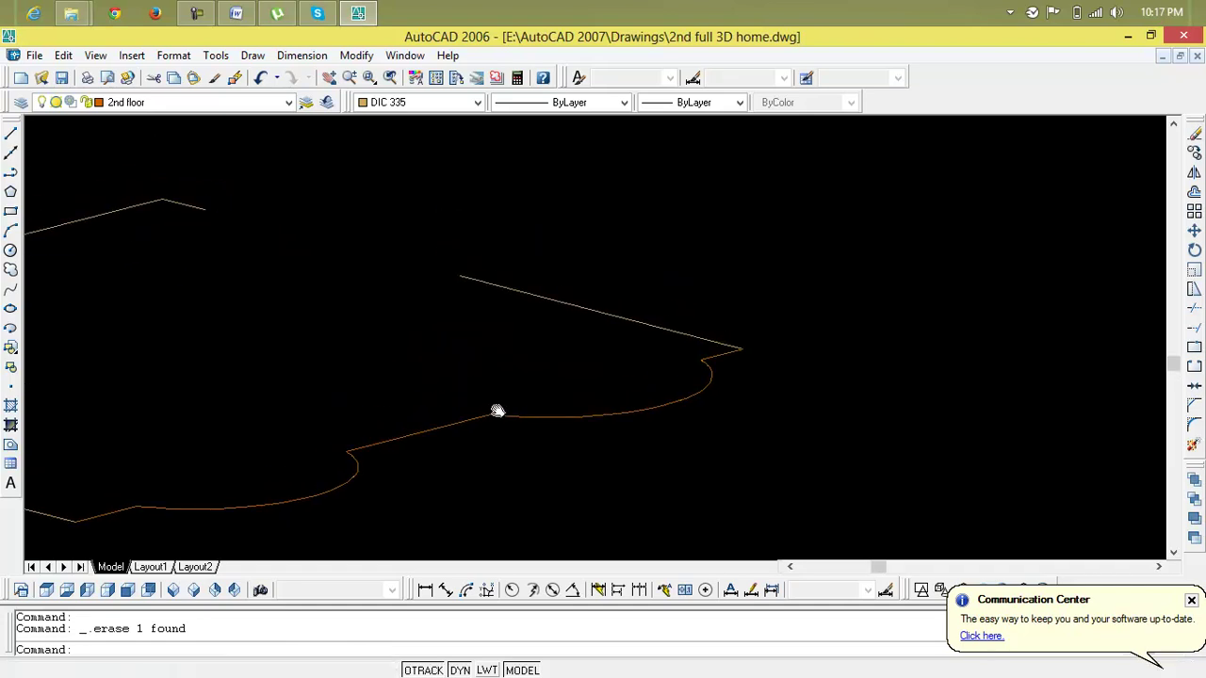
pyautogui.scroll(-3, 498, 405)
pyautogui.scroll(-2, 697, 406)
pyautogui.scroll(-2, 753, 400)
pyautogui.moveTo(835, 395)
pyautogui.mouseDown(button='middle')
pyautogui.moveTo(552, 345)
pyautogui.moveTo(429, 355)
pyautogui.moveTo(461, 344)
pyautogui.moveTo(730, 367)
pyautogui.mouseUp(button='middle')
pyautogui.scroll(2, 572, 379)
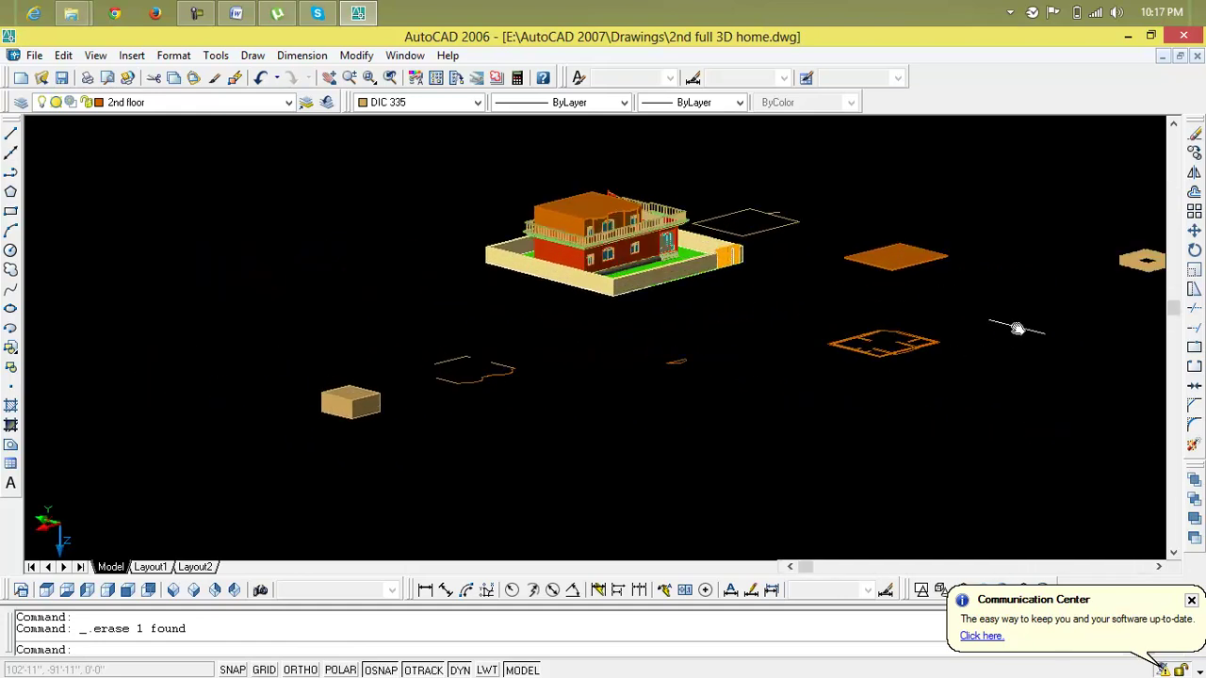
pyautogui.moveTo(1017, 329); pyautogui.dragTo(573, 430, button='middle')
pyautogui.scroll(3, 735, 367)
pyautogui.scroll(5, 692, 376)
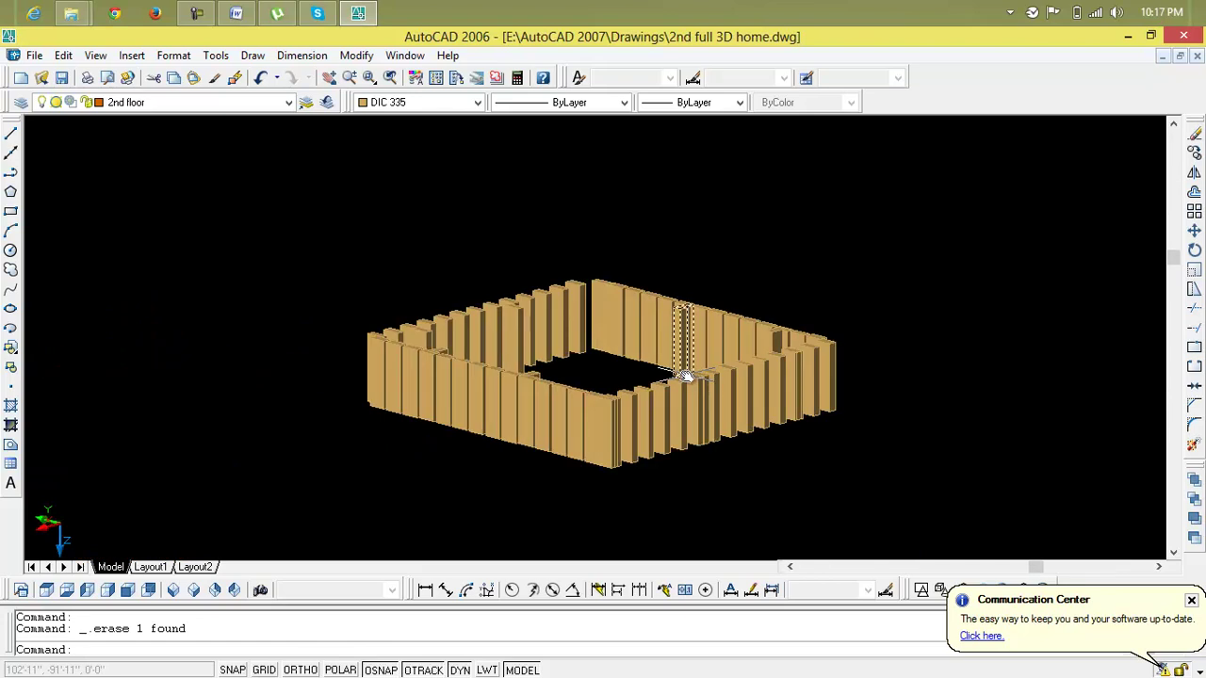
pyautogui.scroll(3, 685, 376)
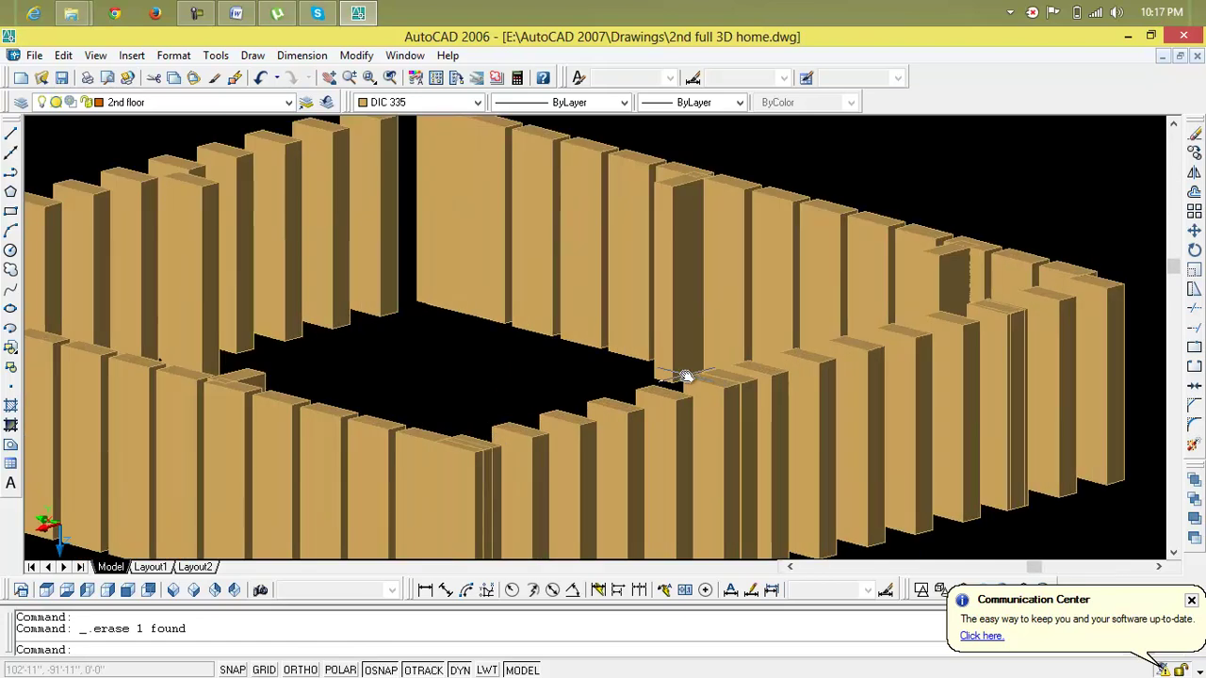
pyautogui.scroll(-5, 685, 375)
# Erase the ring of upright wall slabs and a leftover block with crossing windows.
pyautogui.click(814, 314)
pyautogui.click(490, 456)
pyautogui.press('Delete')
pyautogui.click(552, 364)
pyautogui.click(358, 417)
pyautogui.press('Delete')
# Pan and zoom to the remaining block and profile lines.
pyautogui.scroll(-3, 460, 424)
pyautogui.moveTo(361, 436); pyautogui.dragTo(552, 425, button='middle')
pyautogui.scroll(3, 345, 545)
pyautogui.moveTo(345, 544); pyautogui.dragTo(479, 465, button='middle')
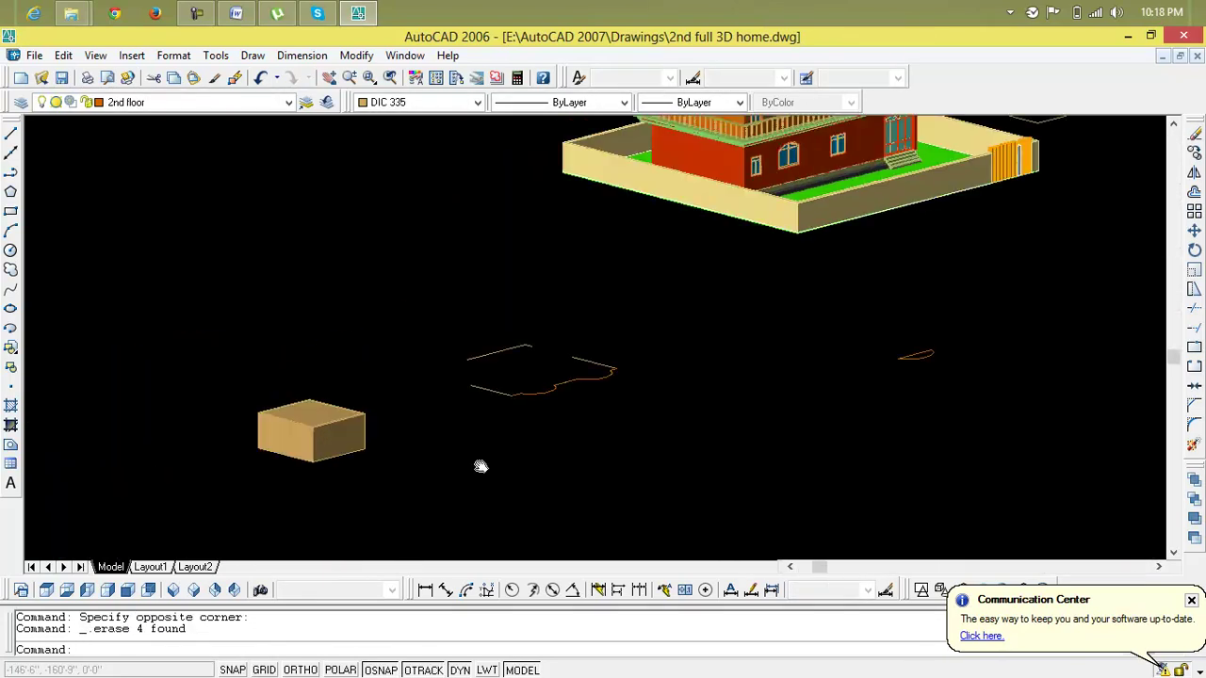
pyautogui.scroll(3, 417, 444)
pyautogui.press('Escape')
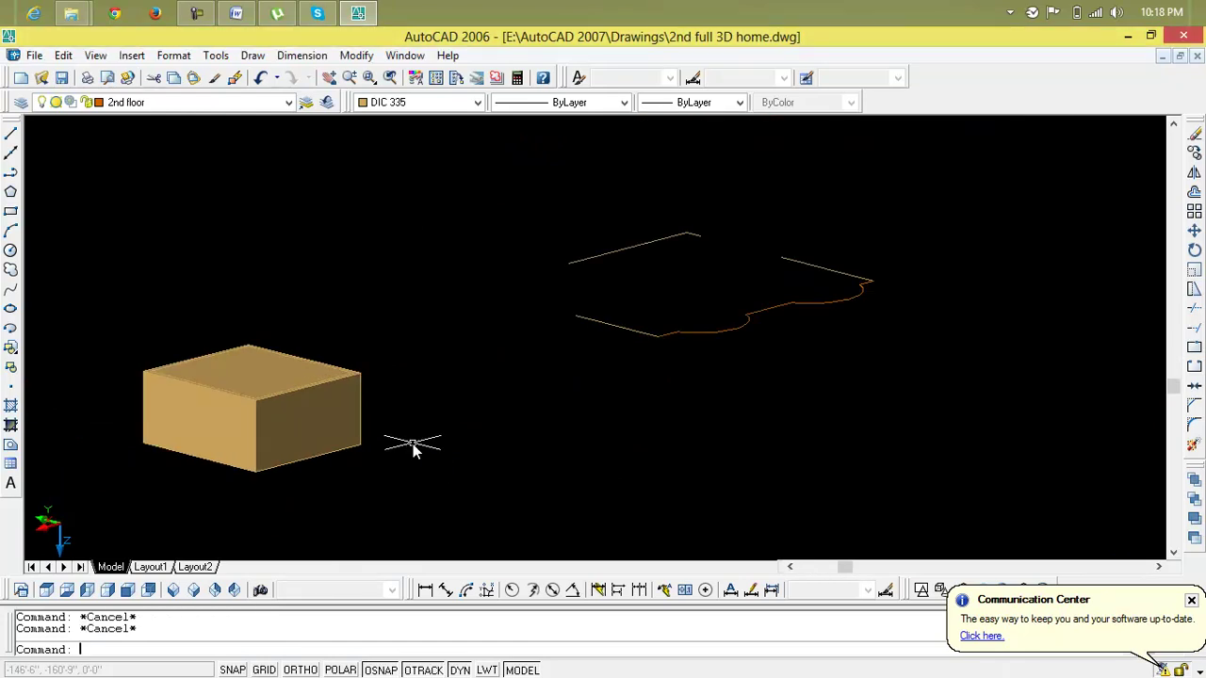
# Draw a rectangle (REC) snapped to the corners of the block's top face.
pyautogui.write('rec')
pyautogui.press('Return')
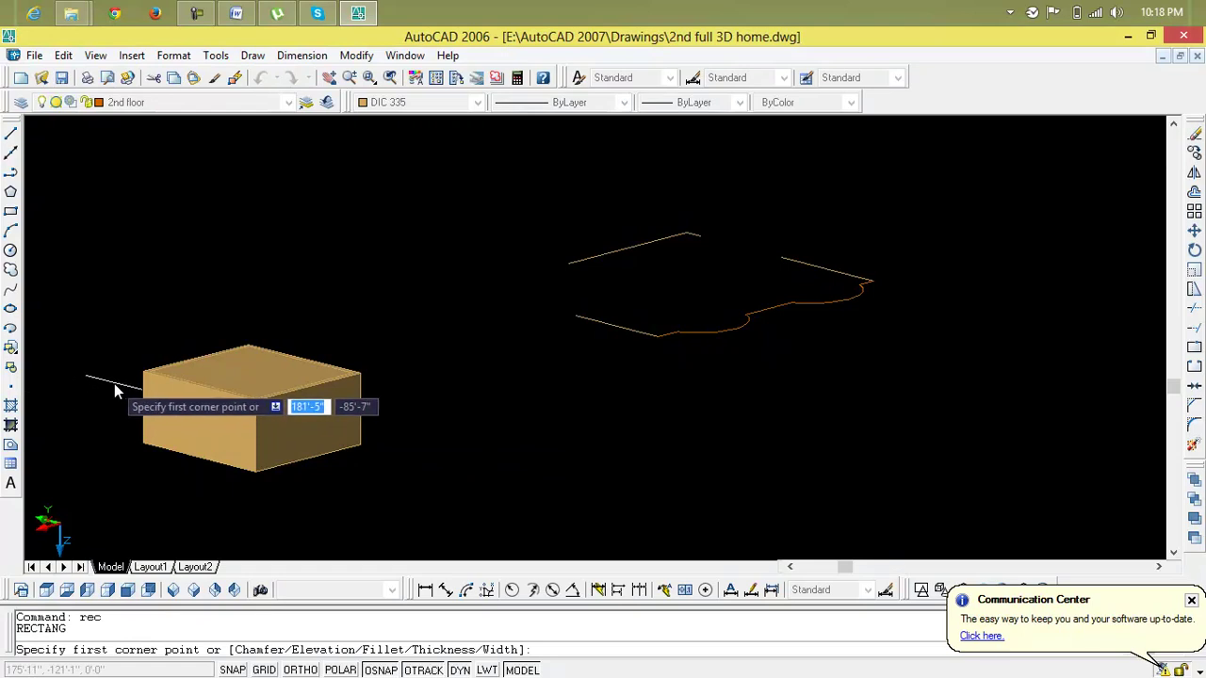
pyautogui.scroll(3, 114, 390)
pyautogui.click(153, 380)
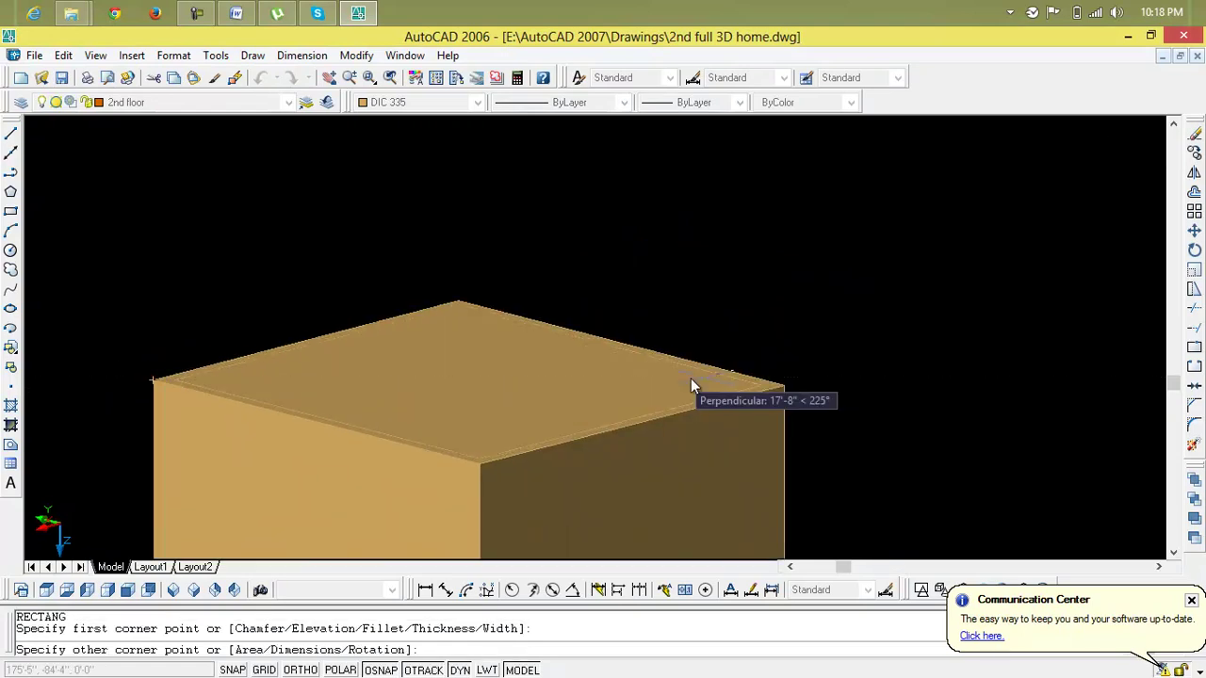
pyautogui.click(780, 386)
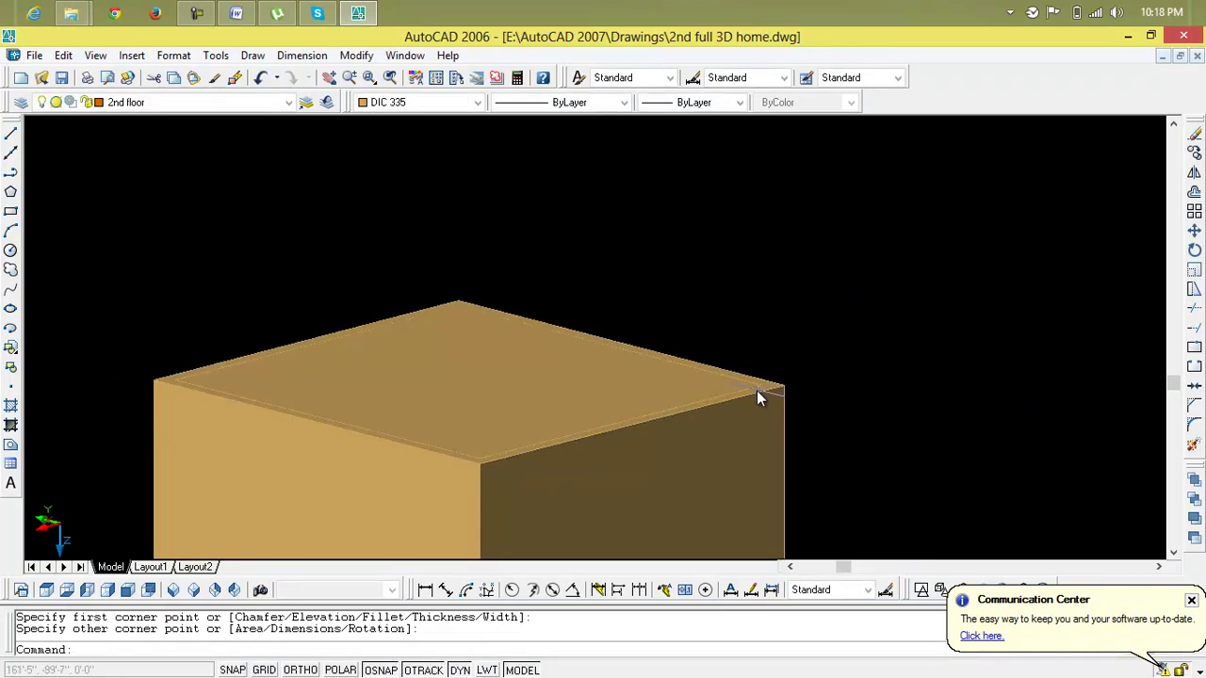
pyautogui.press('Escape')
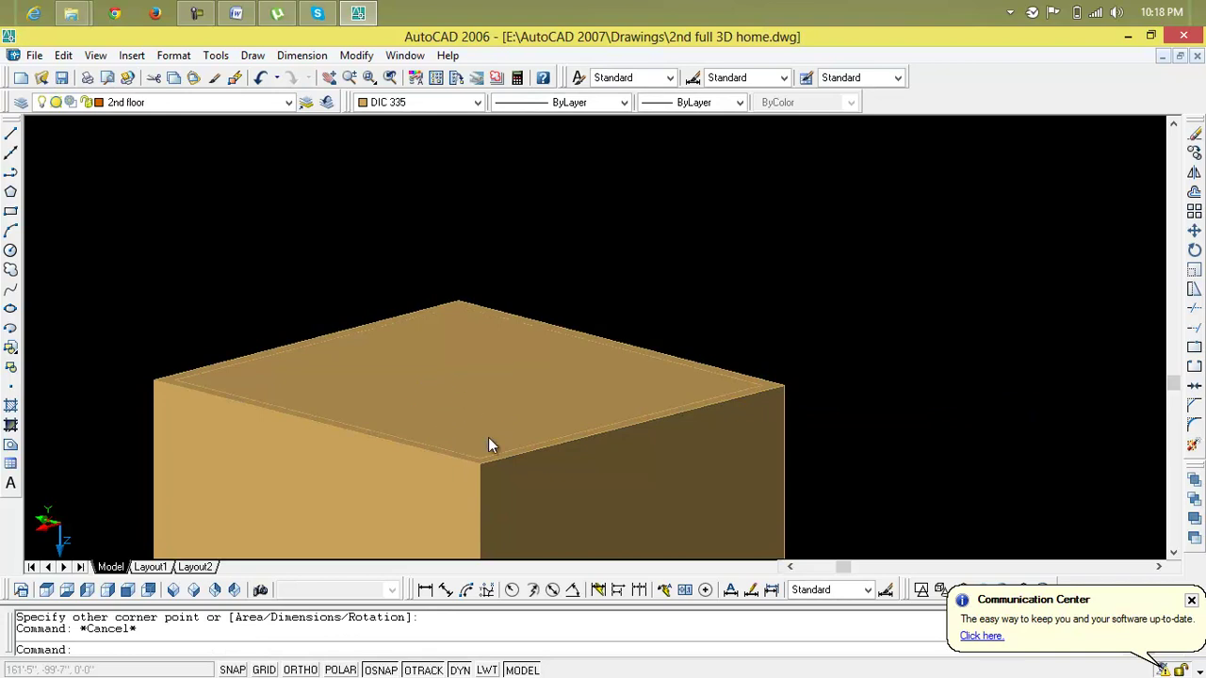
pyautogui.press('Escape')
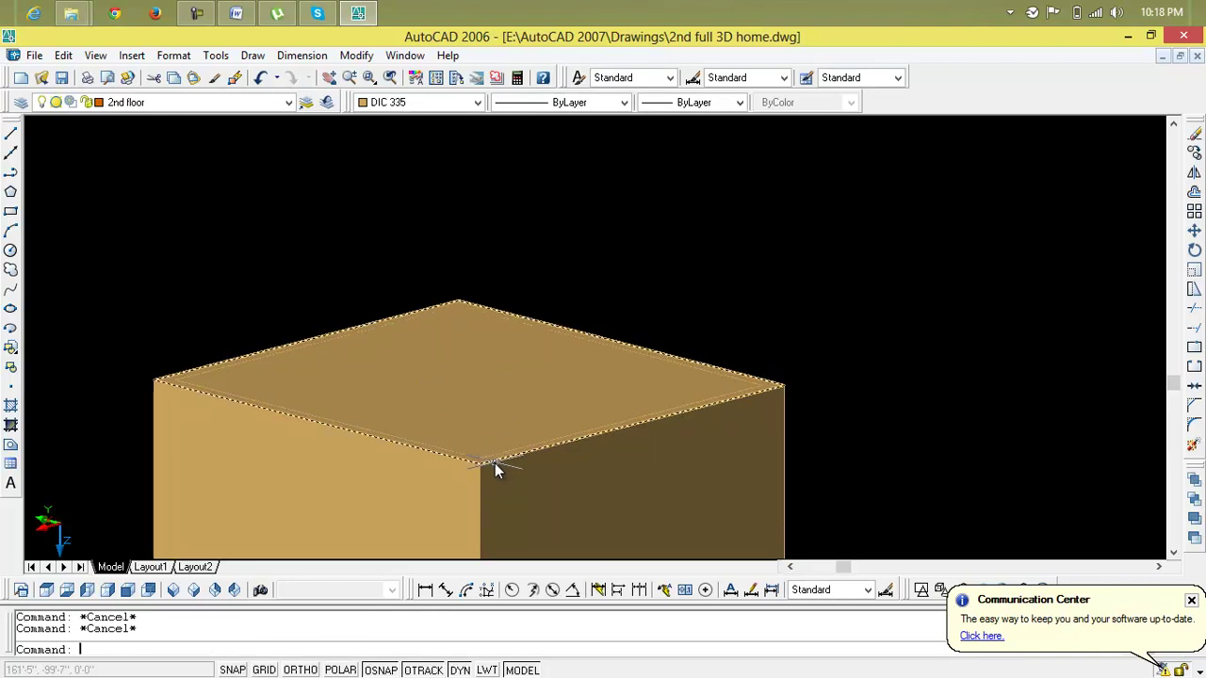
# Move the rectangle by its corner off the block to a separate spot.
pyautogui.write('m')
pyautogui.press('Return')
pyautogui.click(494, 462)
pyautogui.press('Return')
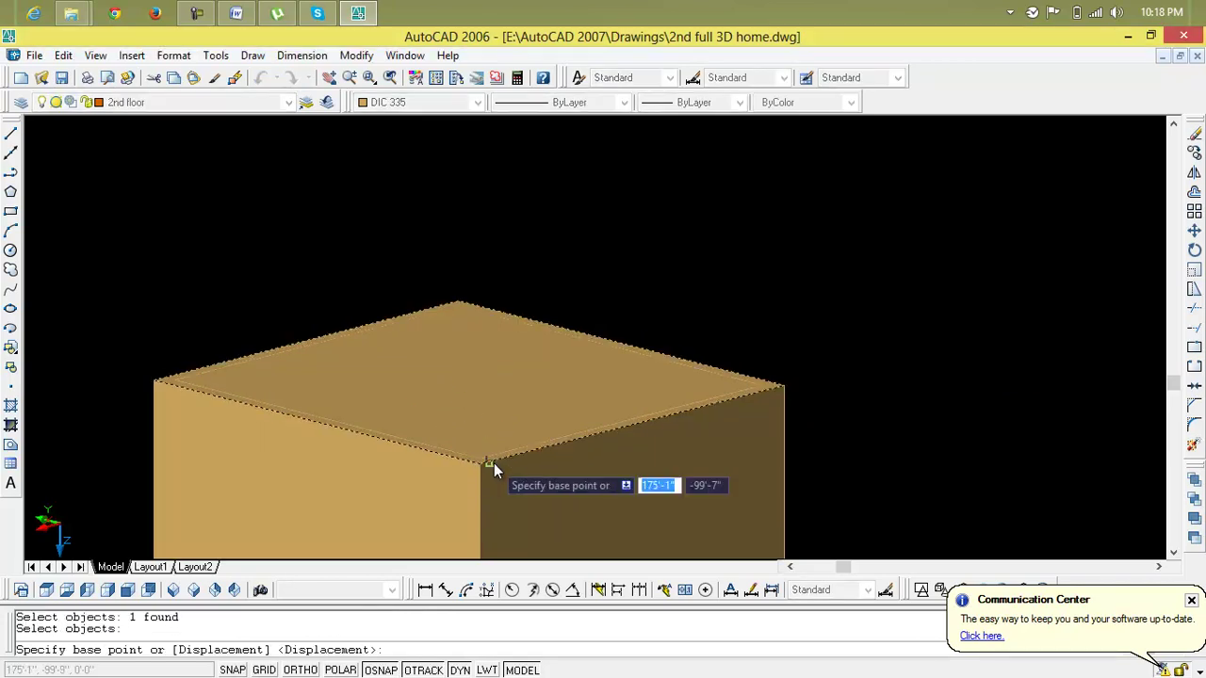
pyautogui.click(480, 465)
pyautogui.scroll(-3, 480, 464)
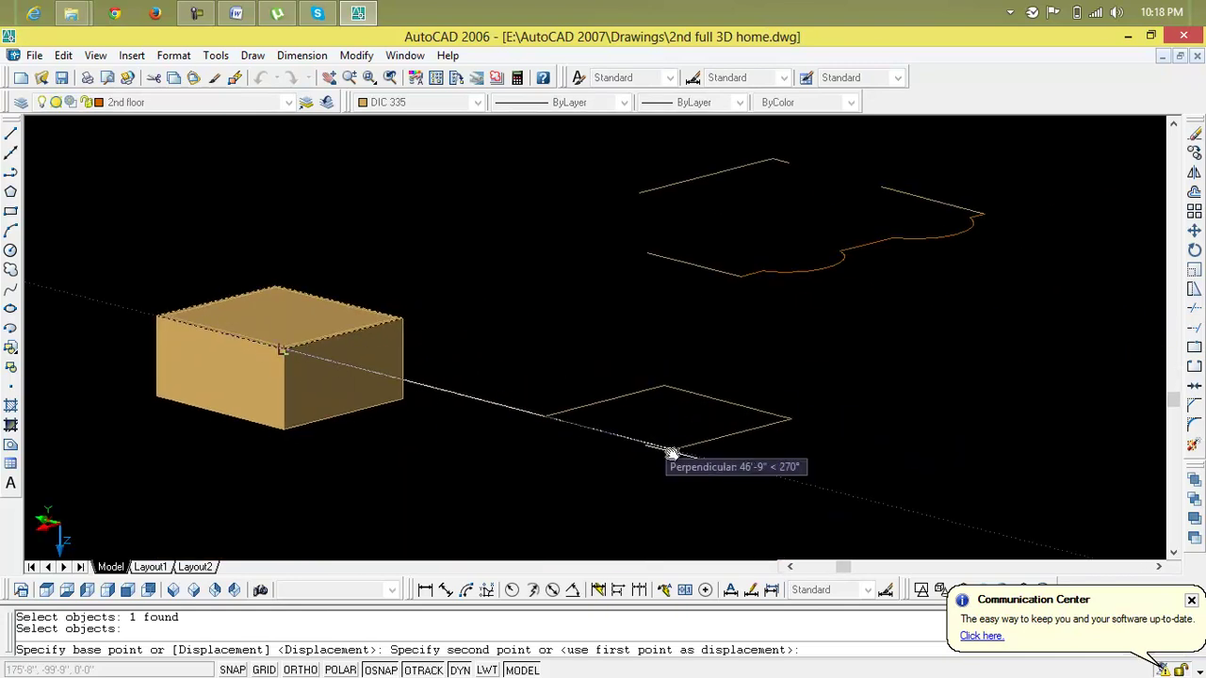
pyautogui.click(714, 476)
pyautogui.press('Escape')
pyautogui.press('Escape')
pyautogui.scroll(2, 722, 424)
pyautogui.moveTo(722, 424); pyautogui.dragTo(538, 423, button='middle')
pyautogui.scroll(3, 565, 429)
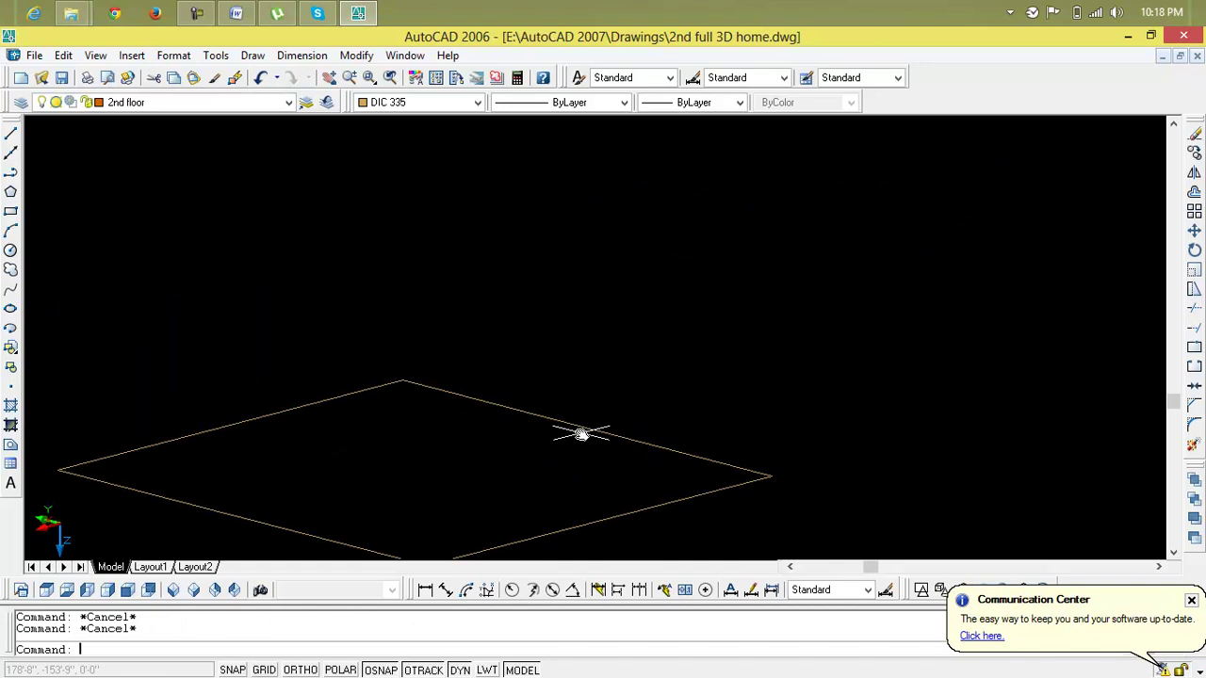
# Offset the rectangle 9" inward to create a second floor outline.
pyautogui.write('o')
pyautogui.press('Return')
pyautogui.write('9')
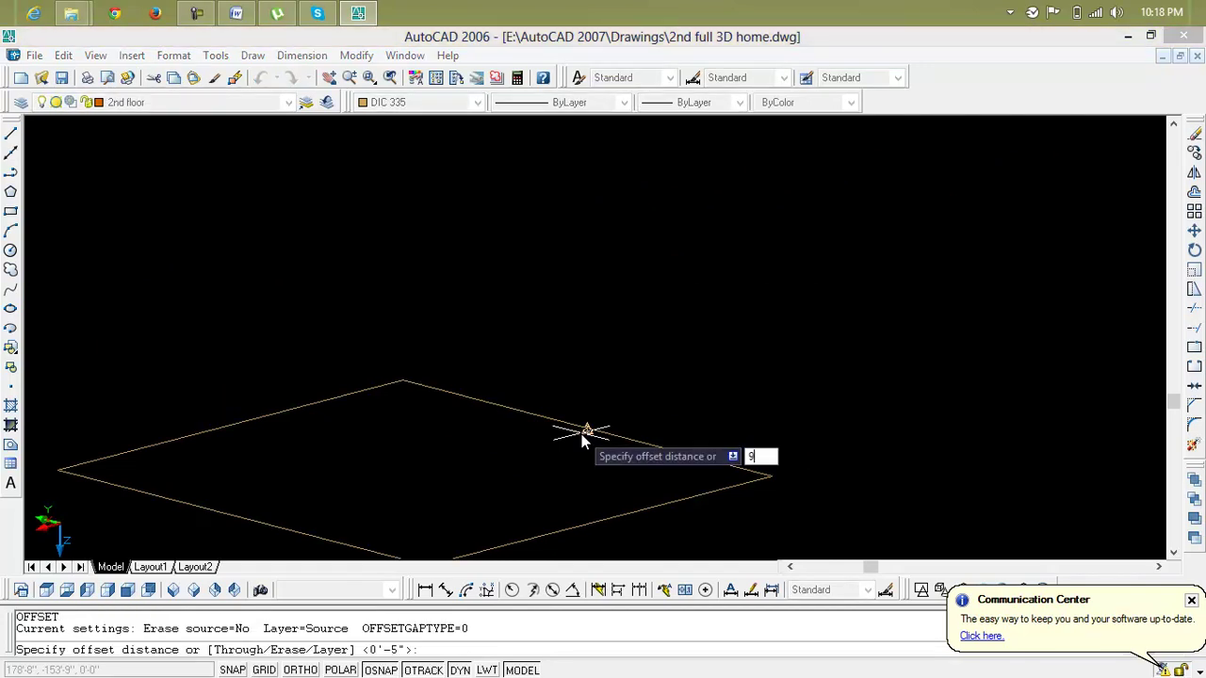
pyautogui.press('Return')
pyautogui.click(585, 431)
pyautogui.click(571, 451)
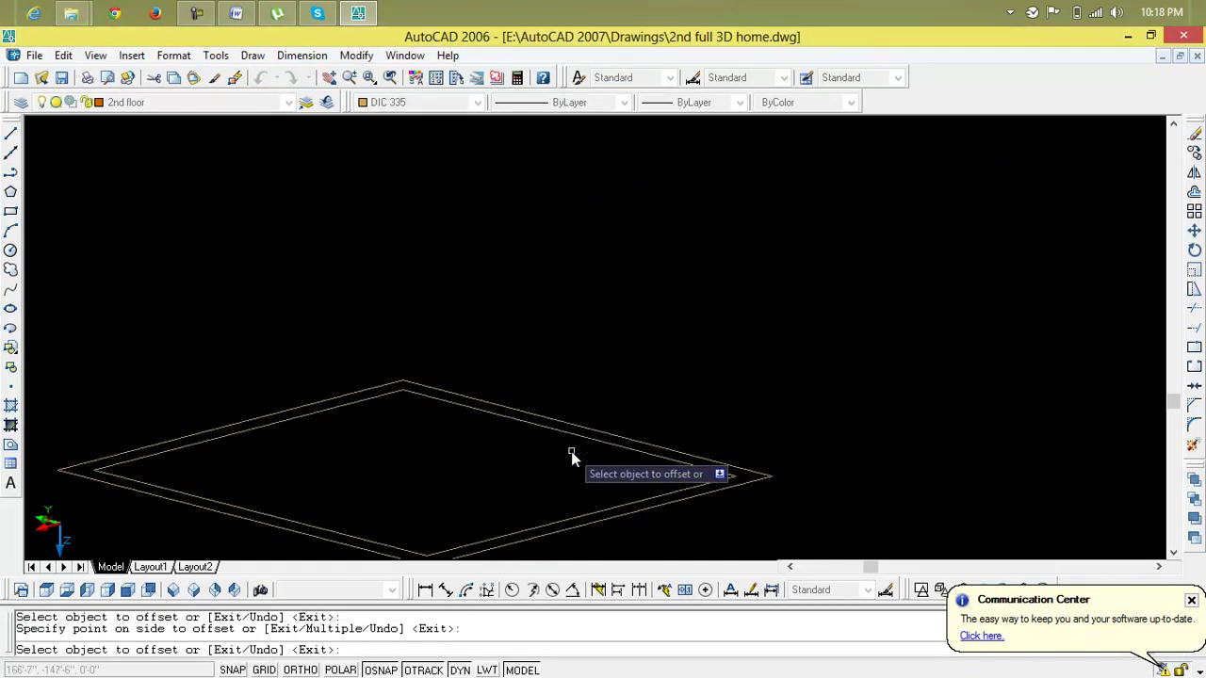
pyautogui.press('Escape')
pyautogui.press('Escape')
# Draw two diagonal trial lines across the double outline, then erase them.
pyautogui.write('l')
pyautogui.press('Return')
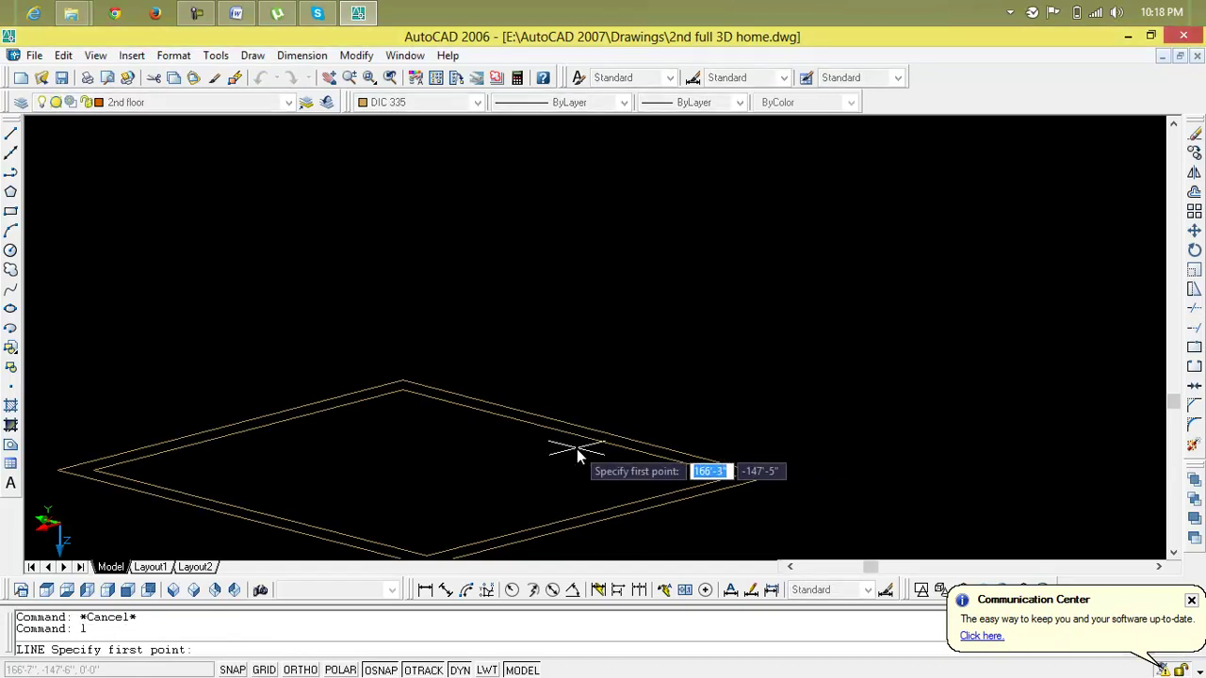
pyautogui.click(585, 434)
pyautogui.click(677, 369)
pyautogui.press('Return')
pyautogui.press('Return')
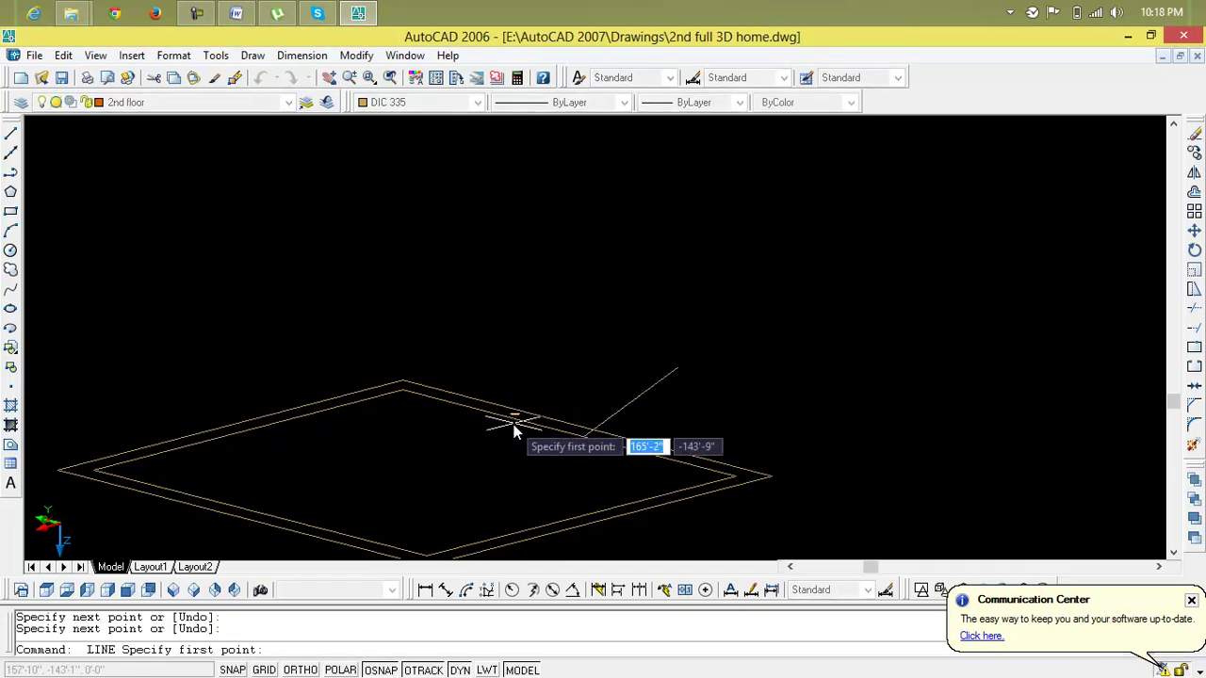
pyautogui.scroll(3, 593, 424)
pyautogui.press('Return')
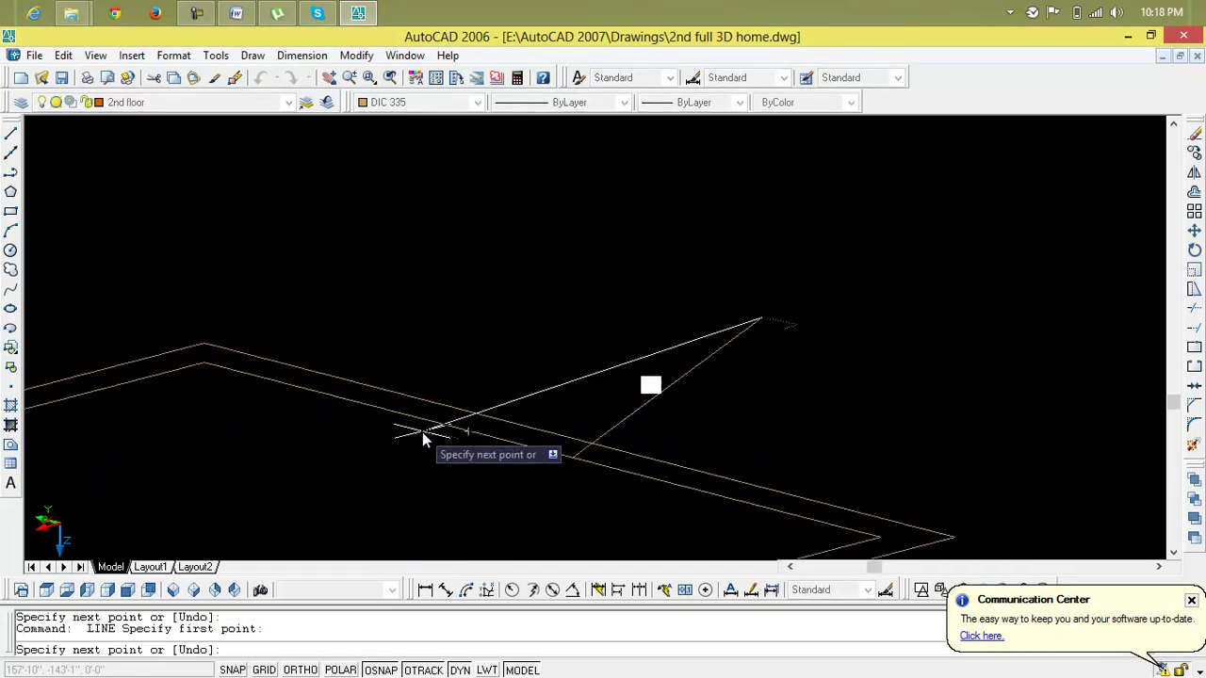
pyautogui.press('Escape')
pyautogui.press('Escape')
pyautogui.press('Escape')
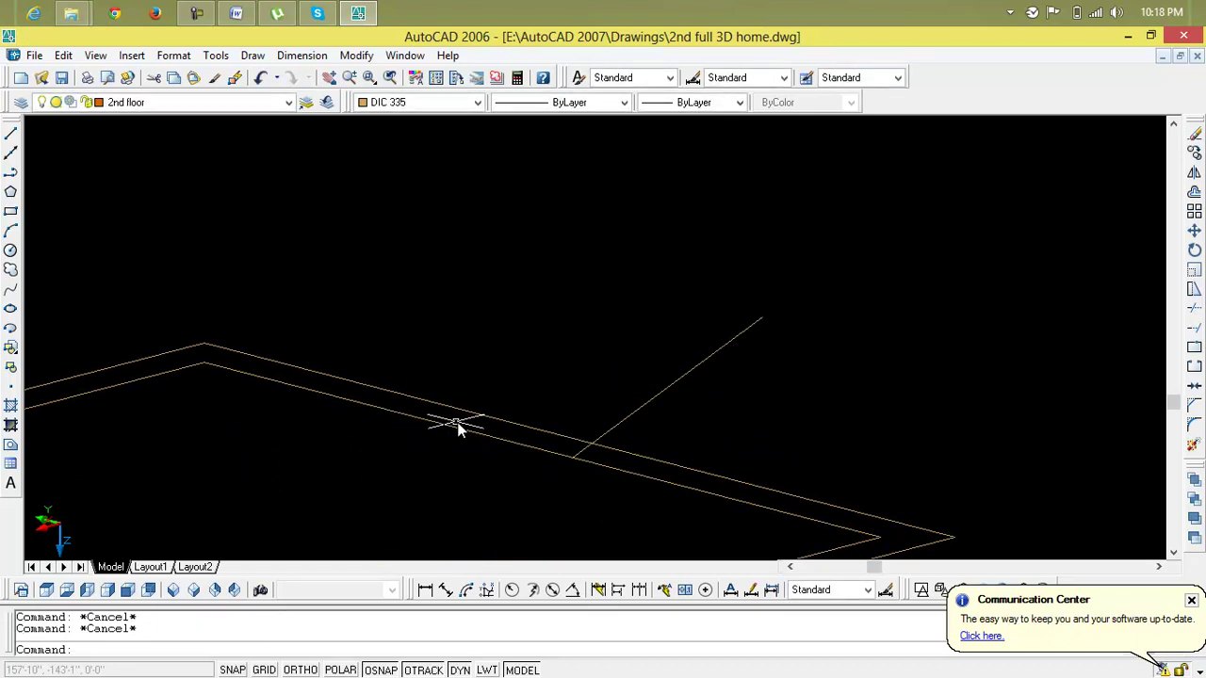
pyautogui.press('Return')
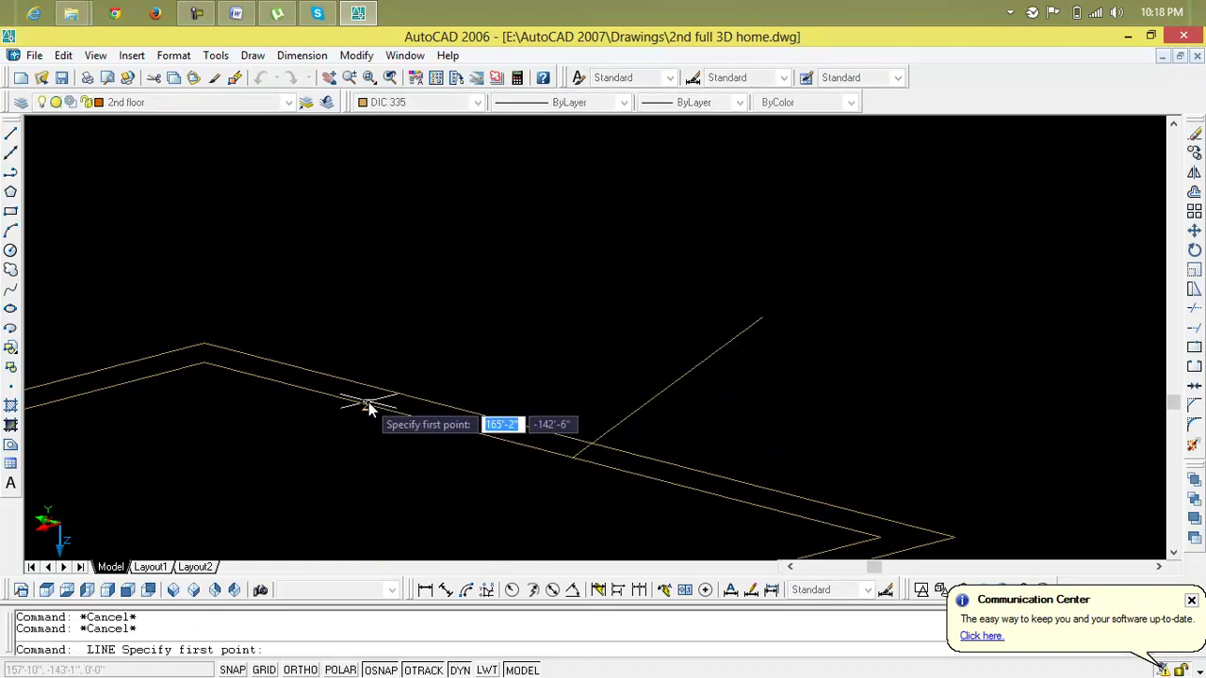
pyautogui.click(432, 423)
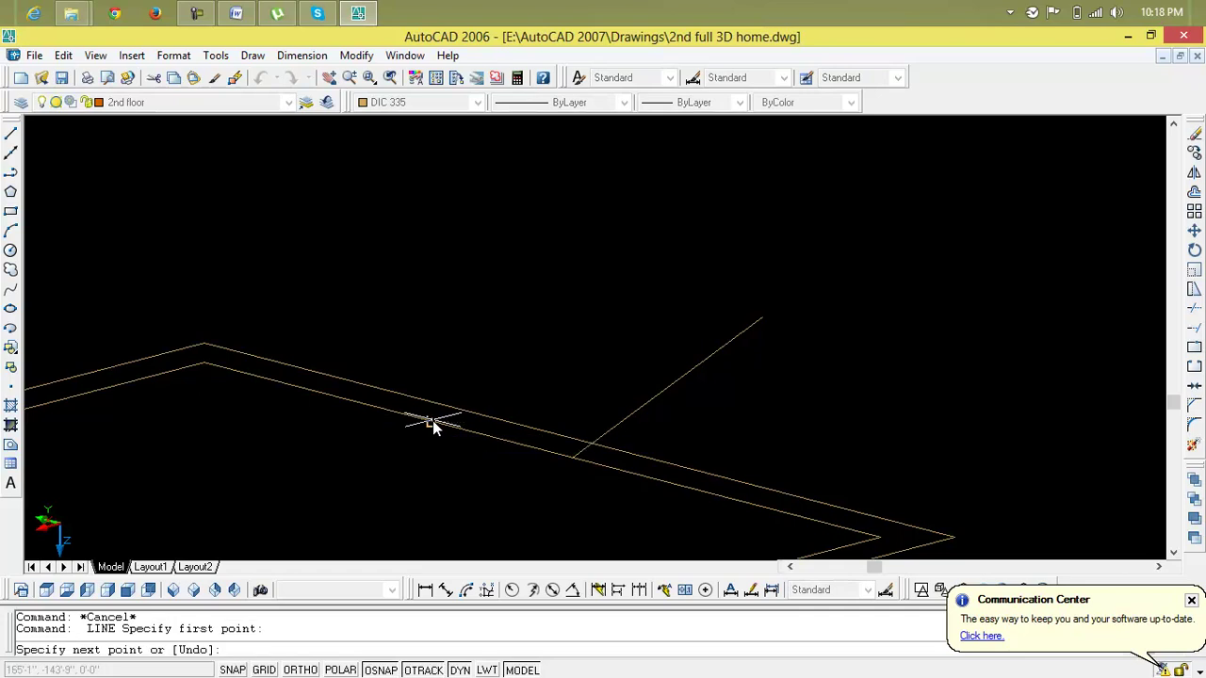
pyautogui.click(581, 370)
pyautogui.press('Return')
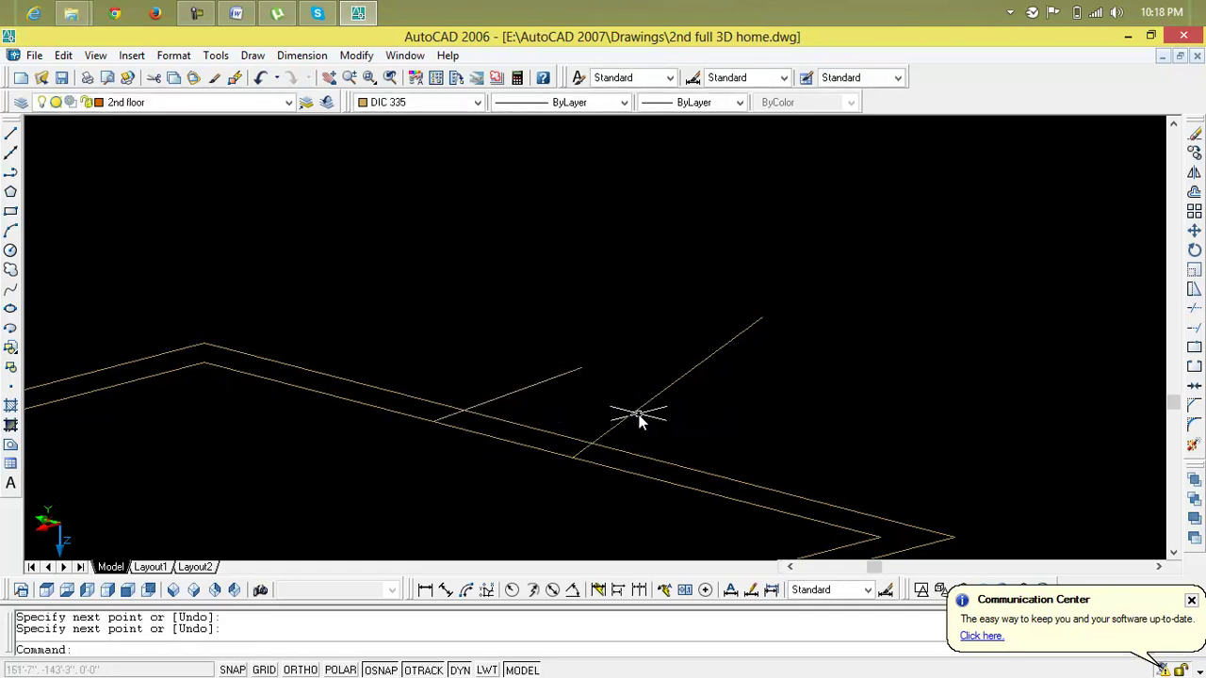
pyautogui.press('Delete')
pyautogui.click(557, 380)
# With ORTHO on, draw two parallel lines crossing both outlines near one corner.
pyautogui.write('l')
pyautogui.press('Return')
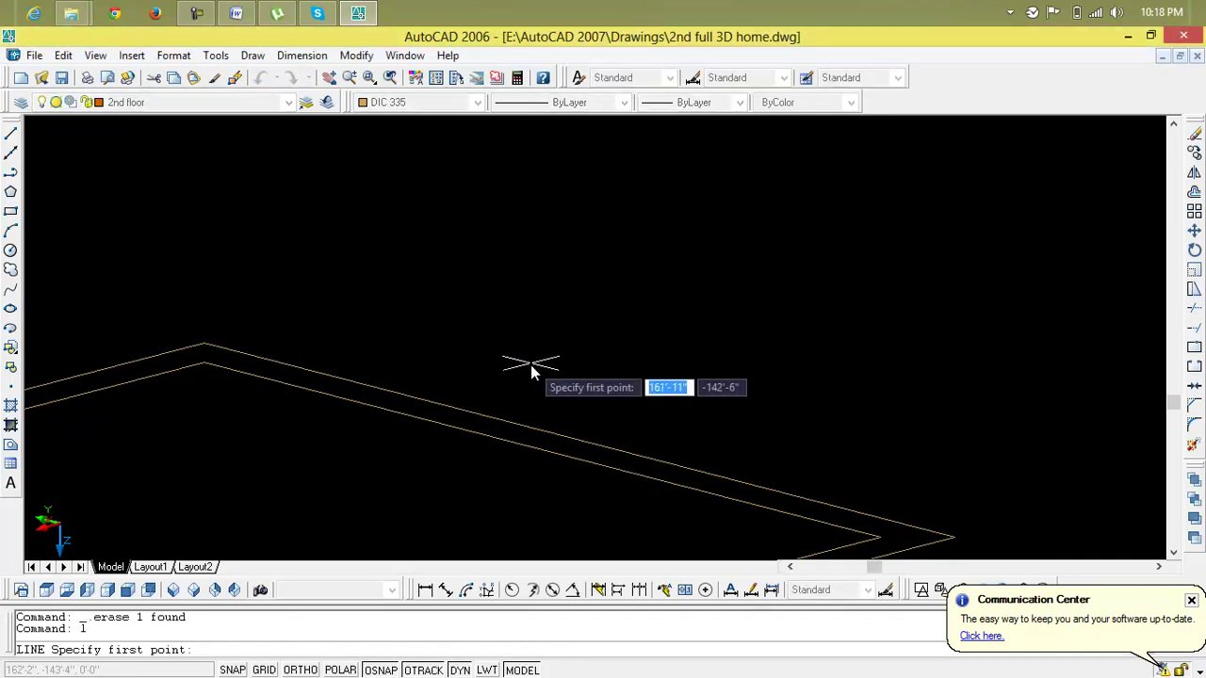
pyautogui.press('F8')
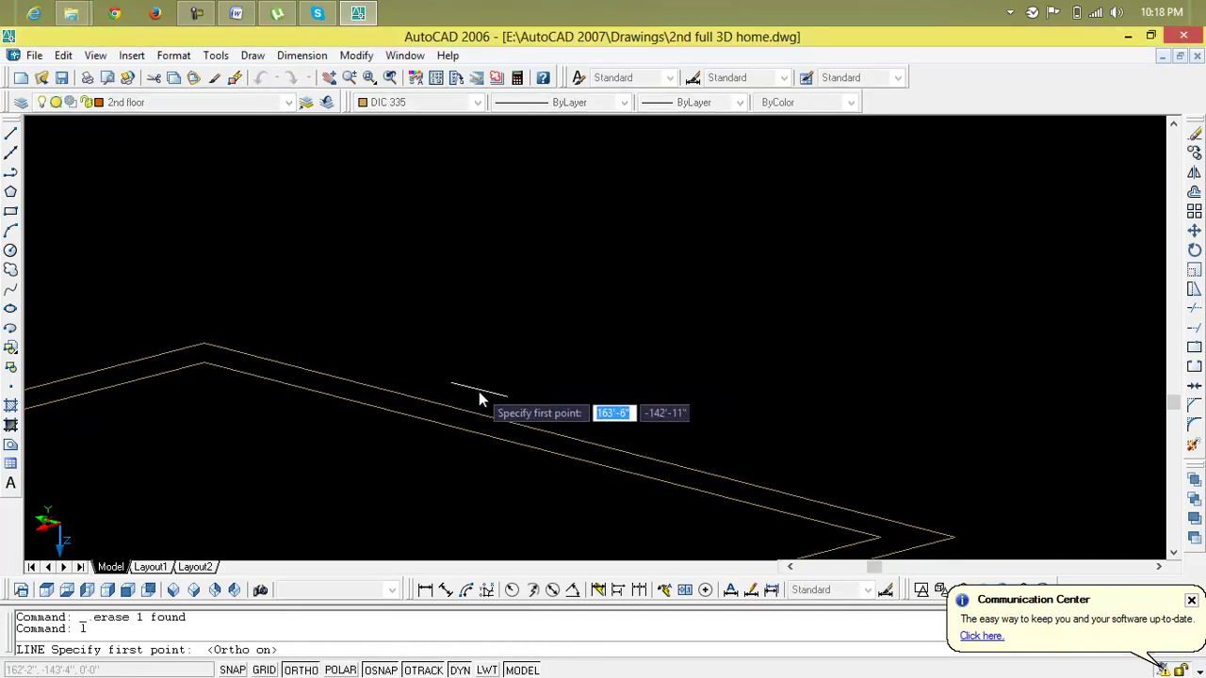
pyautogui.click(443, 423)
pyautogui.click(749, 340)
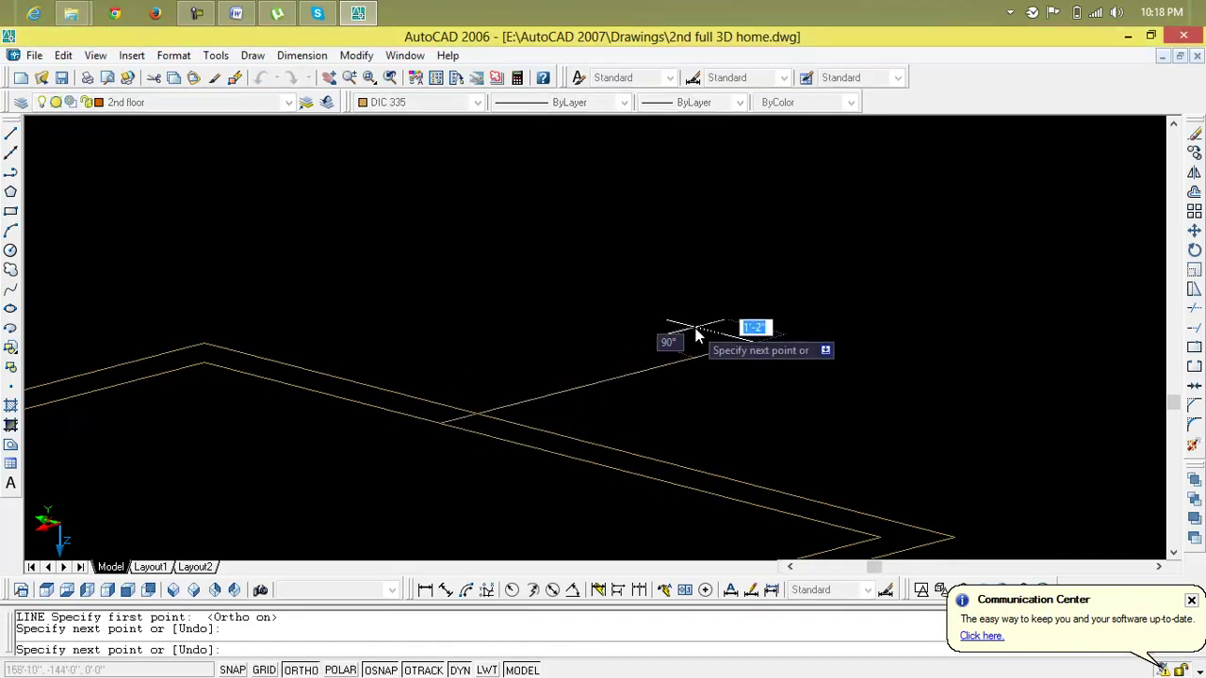
pyautogui.press('Return')
pyautogui.press('Return')
pyautogui.click(626, 469)
pyautogui.click(874, 407)
pyautogui.press('Return')
# Trim the outer and inner outlines between the two cross lines.
pyautogui.write('tr')
pyautogui.press('Return')
pyautogui.click(637, 416)
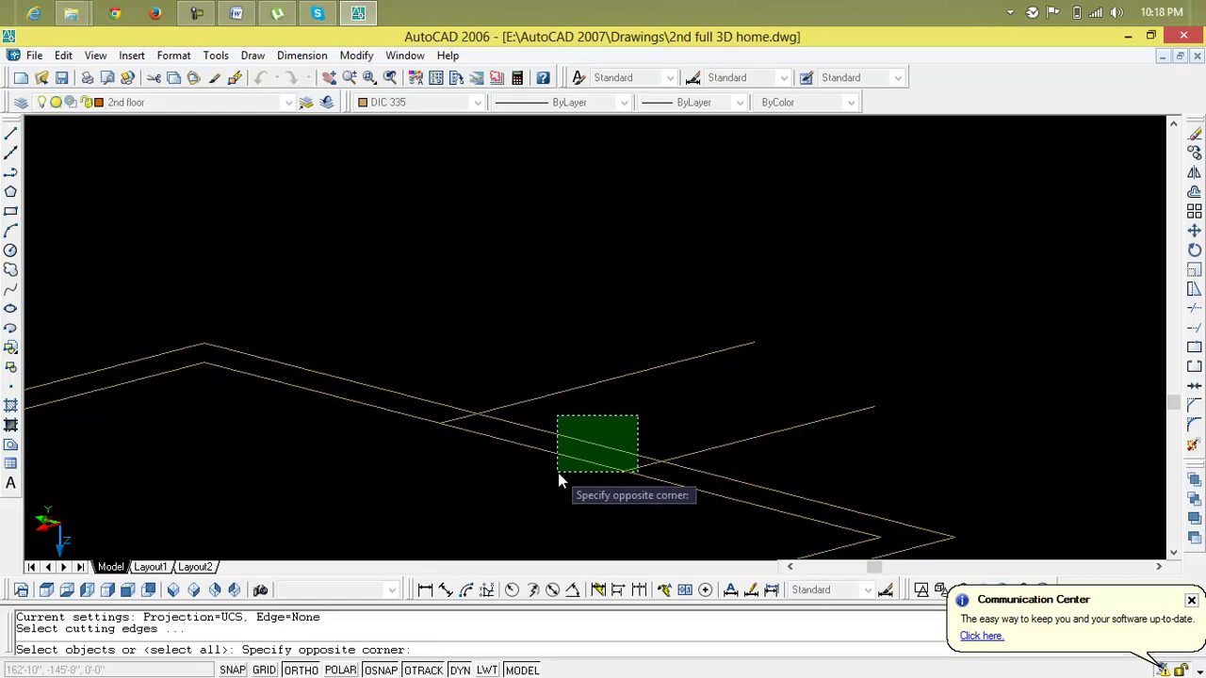
pyautogui.click(558, 473)
pyautogui.press('Escape')
pyautogui.press('Escape')
pyautogui.press('Escape')
pyautogui.write('tr')
pyautogui.press('Return')
pyautogui.press('Return')
pyautogui.click(571, 457)
pyautogui.click(575, 442)
# Trim away both cross lines, leaving the gap in the double outline.
pyautogui.click(573, 389)
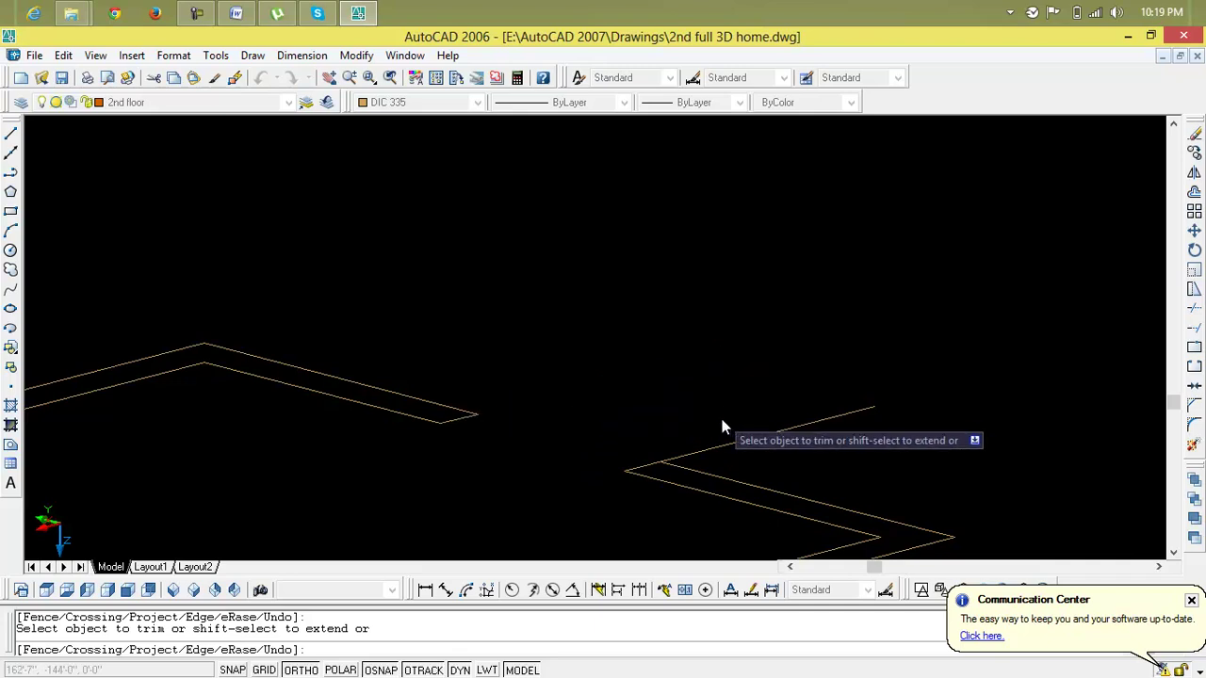
pyautogui.click(740, 441)
pyautogui.scroll(-2, 725, 443)
pyautogui.scroll(1, 753, 438)
pyautogui.scroll(1, 688, 435)
pyautogui.moveTo(688, 435); pyautogui.dragTo(614, 410, button='middle')
pyautogui.press('Escape')
pyautogui.press('Escape')
pyautogui.press('Escape')
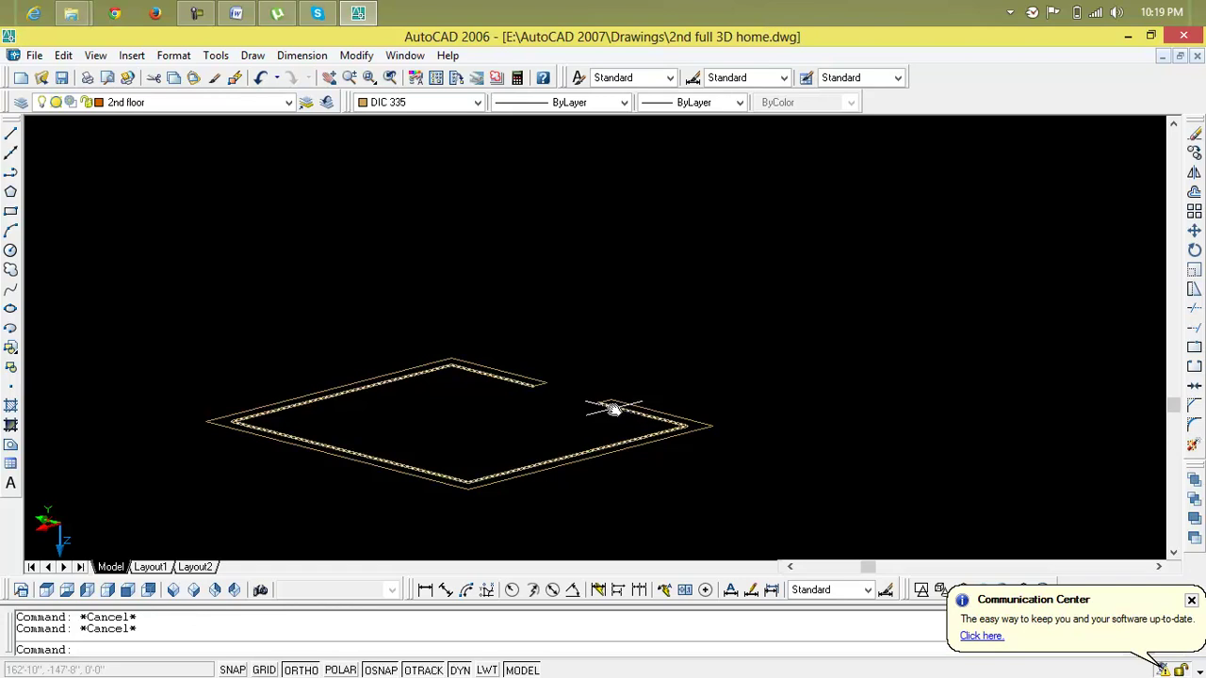
# Zoom and pan to frame the floor outline beside the wall corner.
pyautogui.scroll(2, 613, 409)
pyautogui.scroll(1, 613, 407)
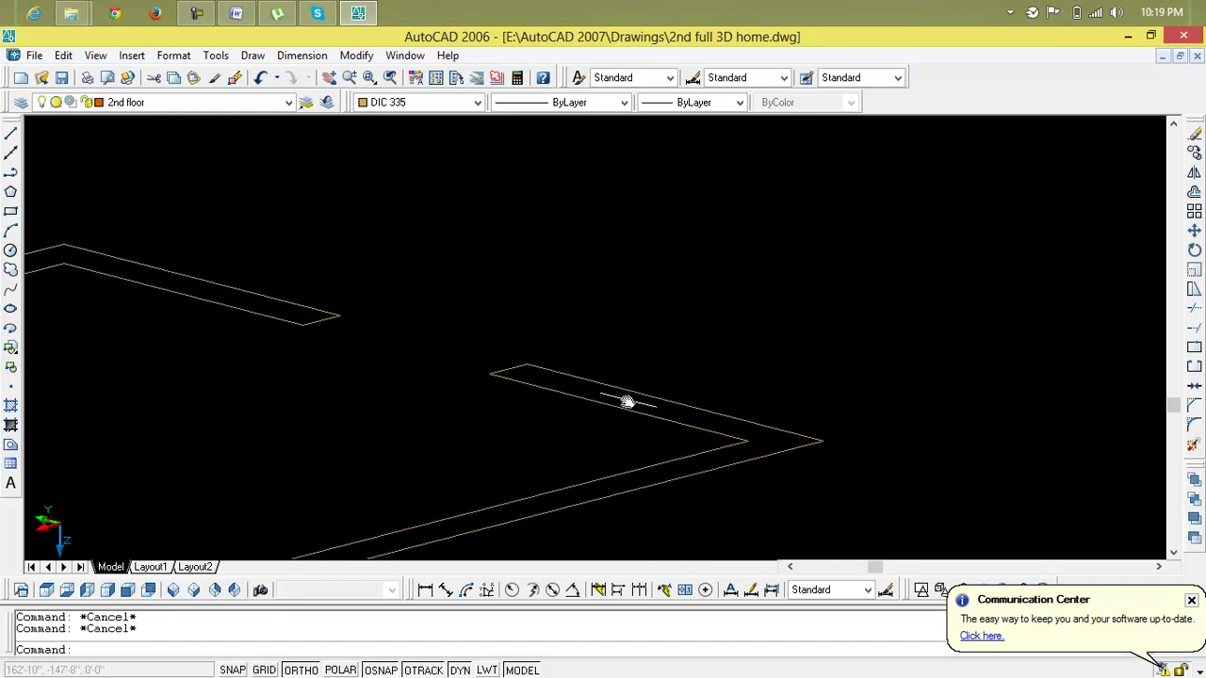
pyautogui.scroll(-2, 624, 402)
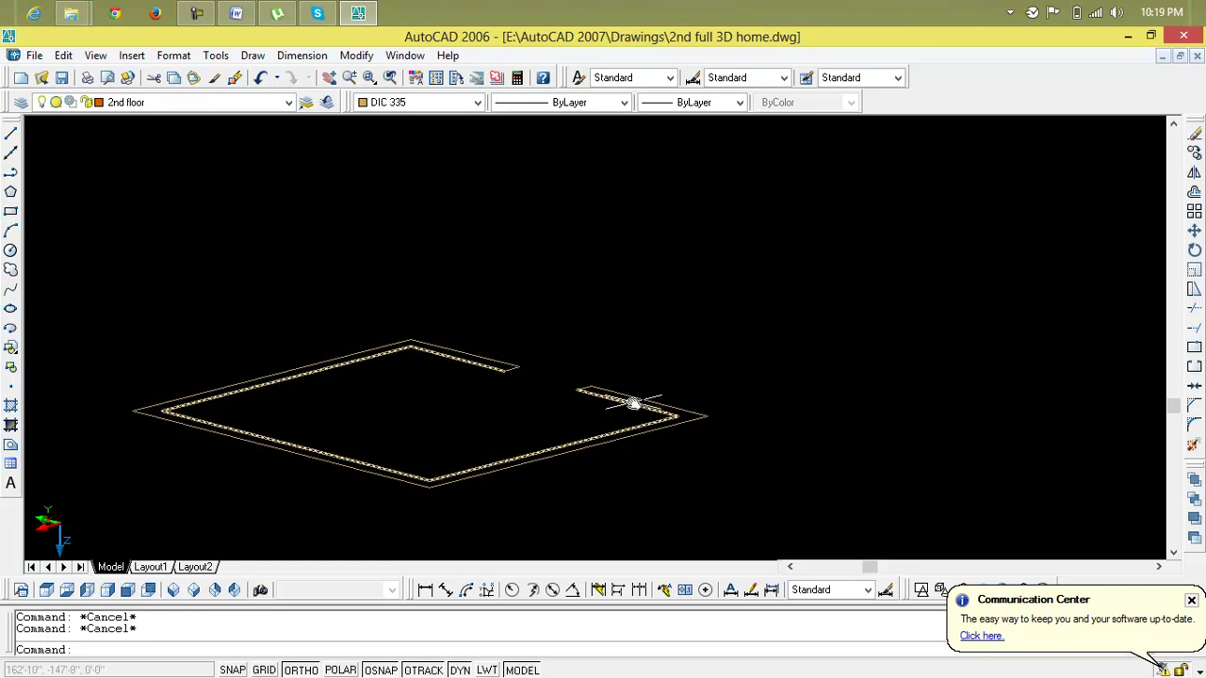
pyautogui.scroll(2, 634, 403)
pyautogui.scroll(-2, 634, 403)
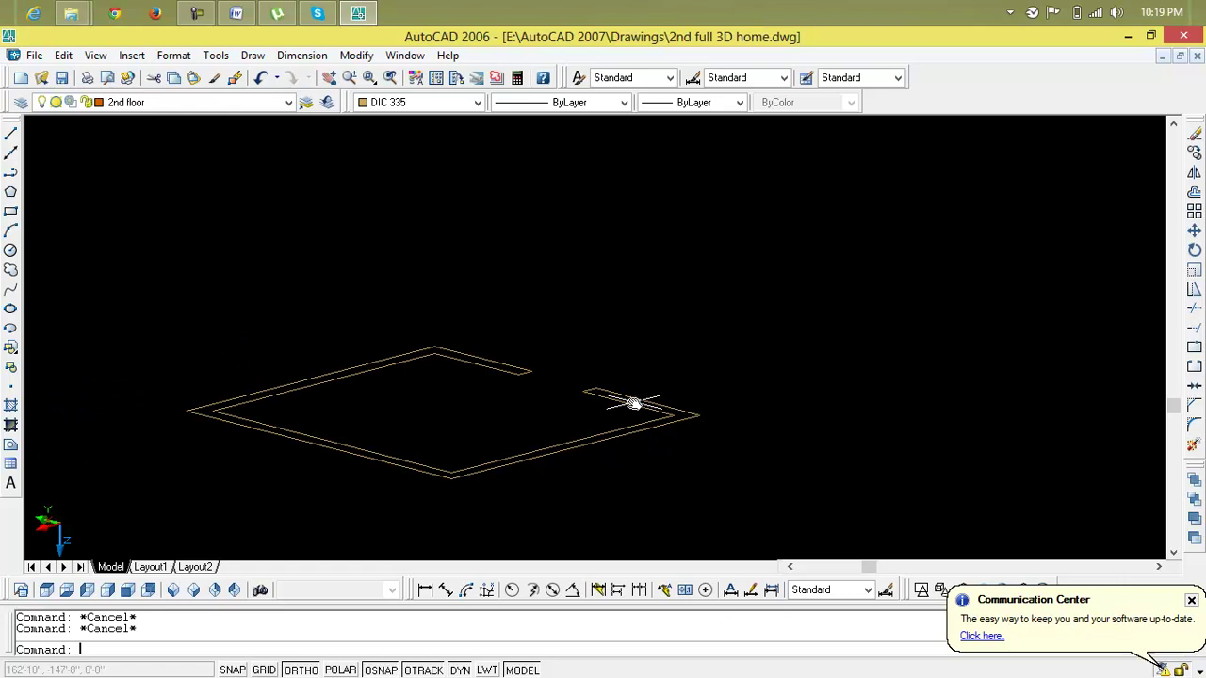
pyautogui.moveTo(612, 424); pyautogui.dragTo(503, 406, button='middle')
pyautogui.scroll(1, 502, 405)
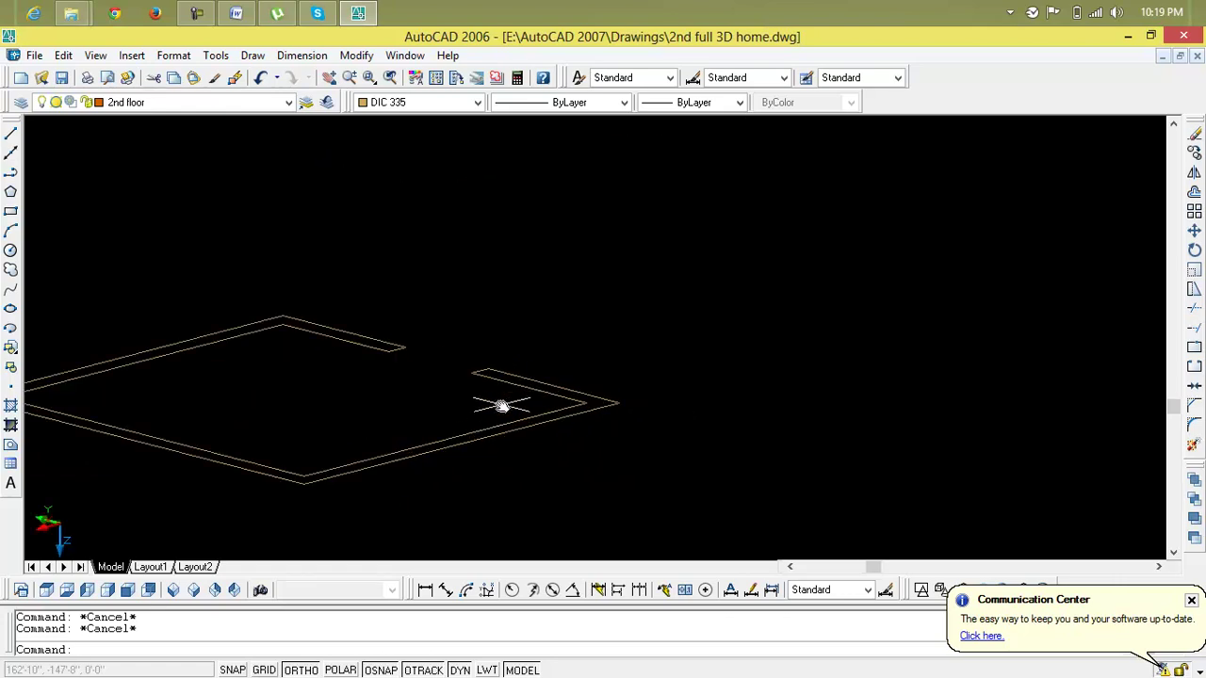
pyautogui.scroll(-3, 502, 405)
pyautogui.scroll(-1, 503, 406)
pyautogui.moveTo(498, 404)
pyautogui.mouseDown(button='middle')
pyautogui.moveTo(364, 408)
pyautogui.moveTo(420, 336)
pyautogui.mouseUp(button='middle')
pyautogui.scroll(3, 371, 404)
pyautogui.scroll(1, 321, 430)
pyautogui.scroll(2, 420, 336)
pyautogui.scroll(2, 421, 337)
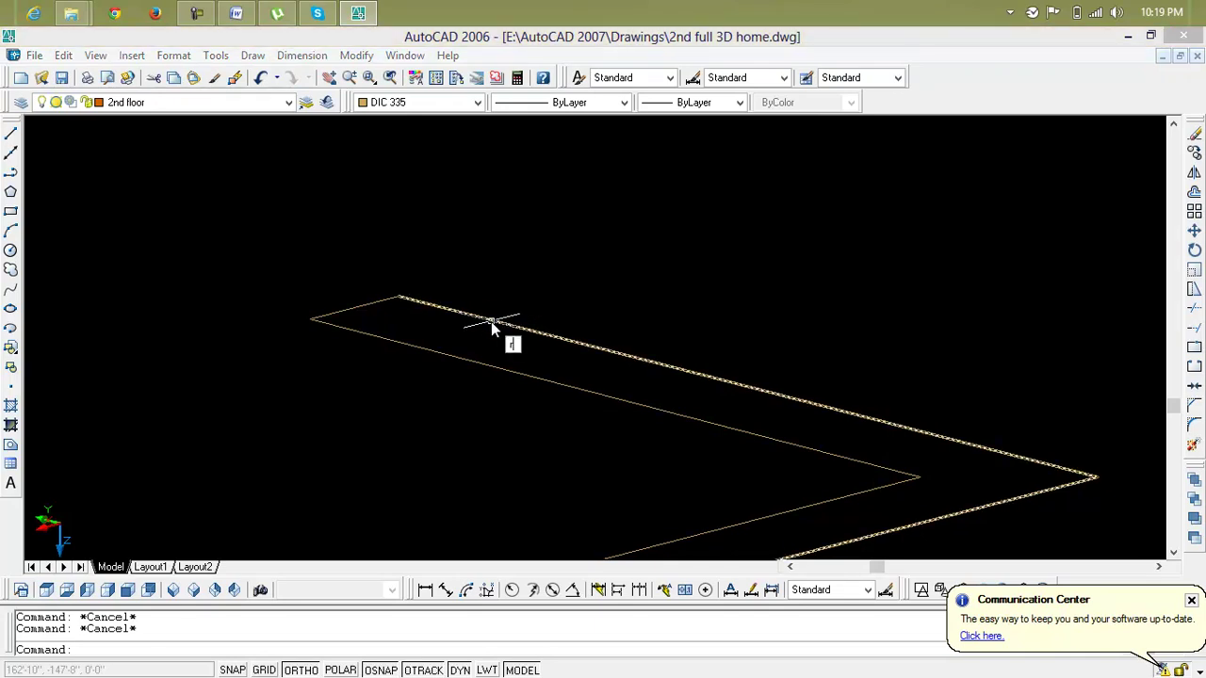
pyautogui.press('Return')
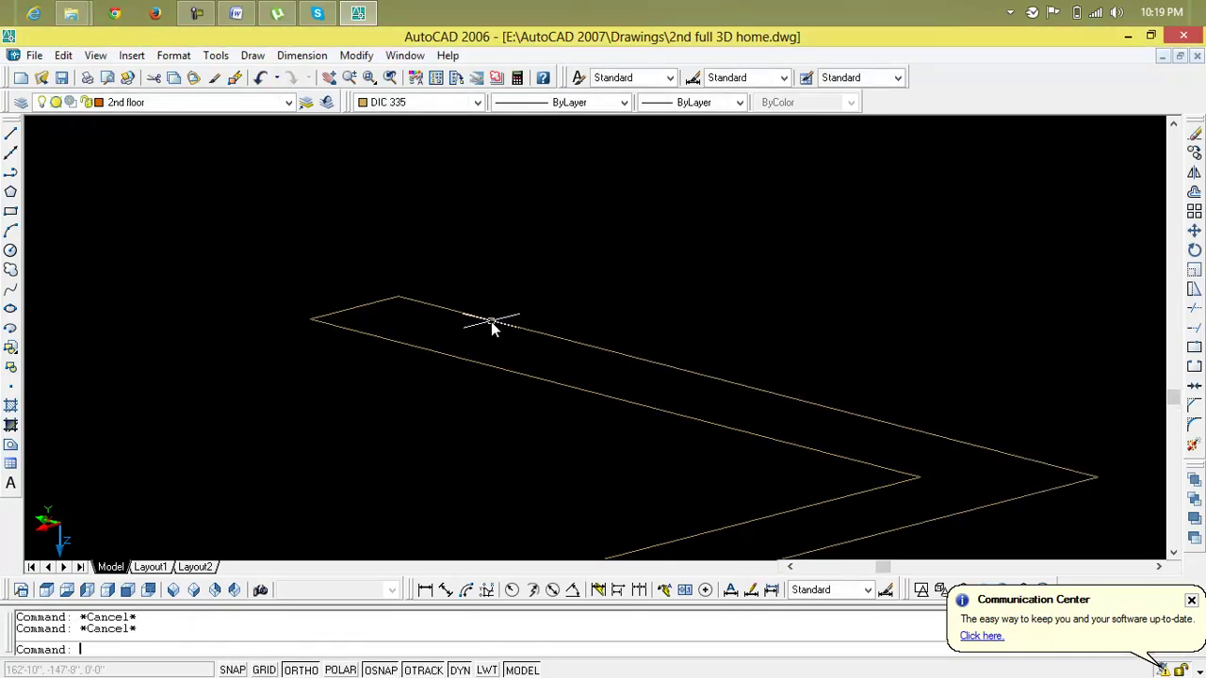
pyautogui.write('rec')
pyautogui.press('Return')
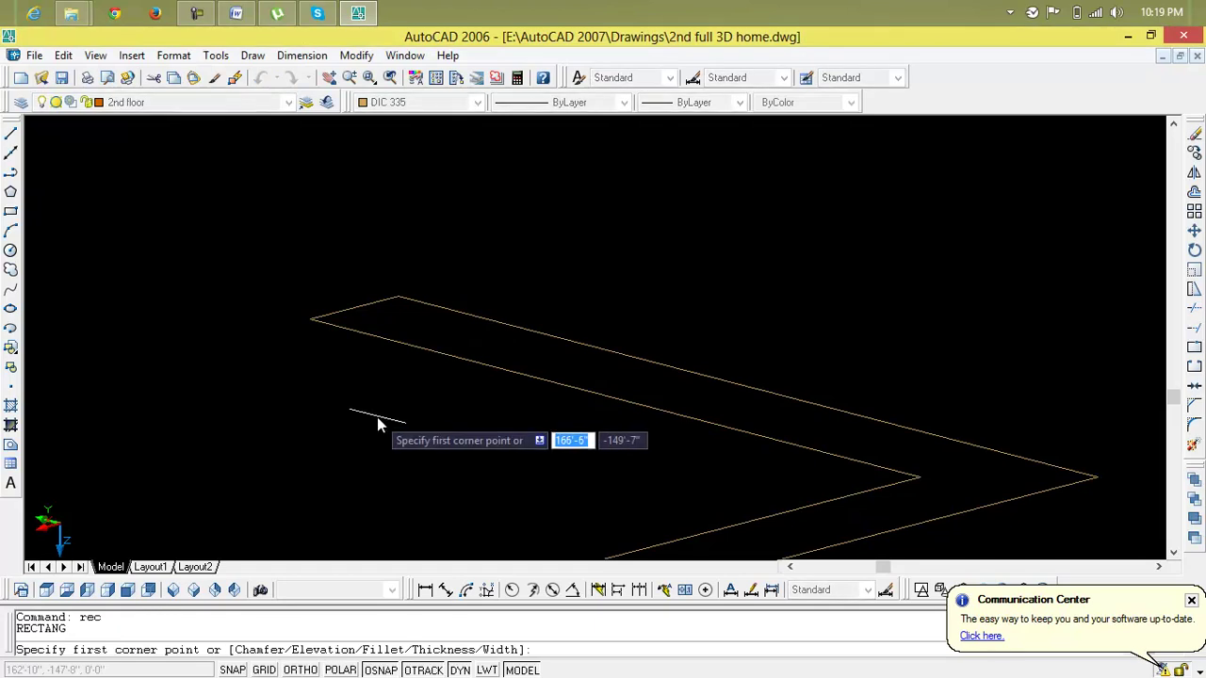
pyautogui.click(321, 408)
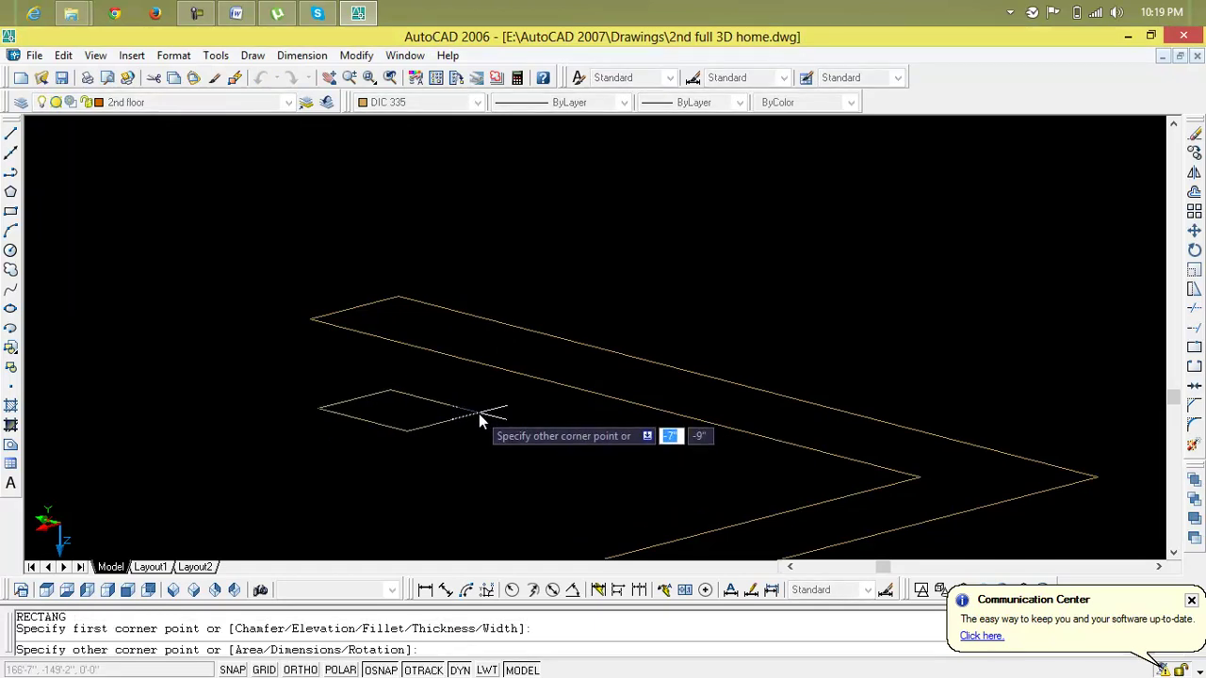
pyautogui.write('@')
pyautogui.write('18')
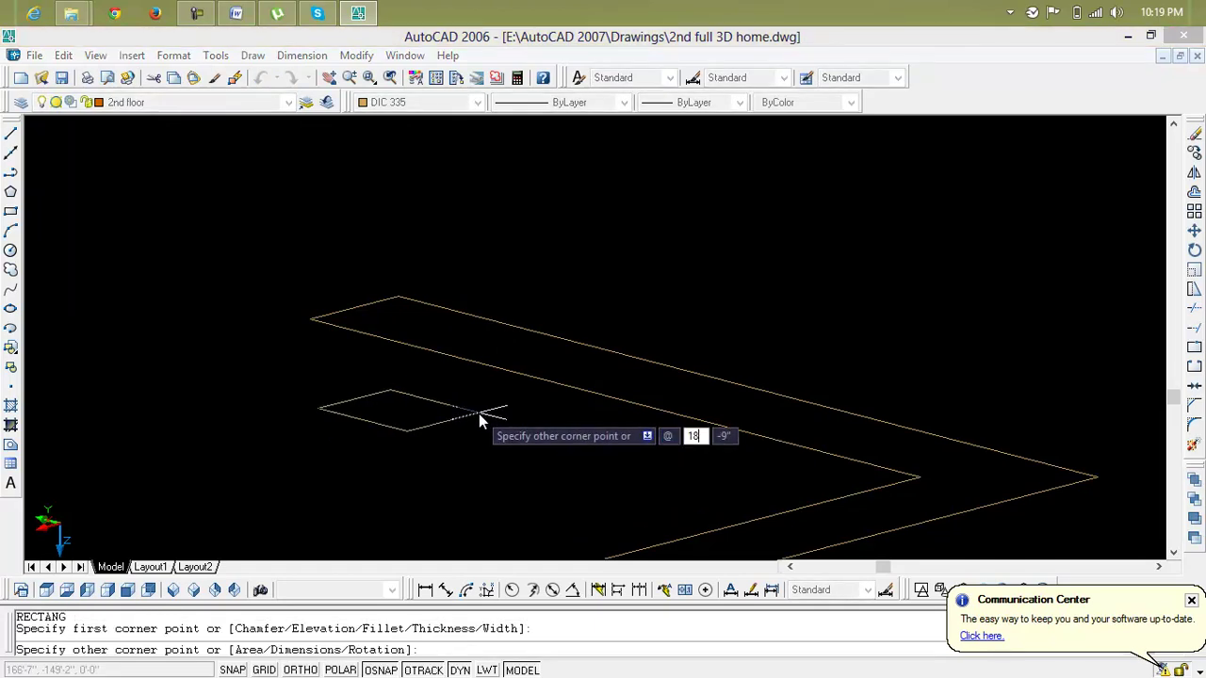
pyautogui.press('Tab')
pyautogui.write('18')
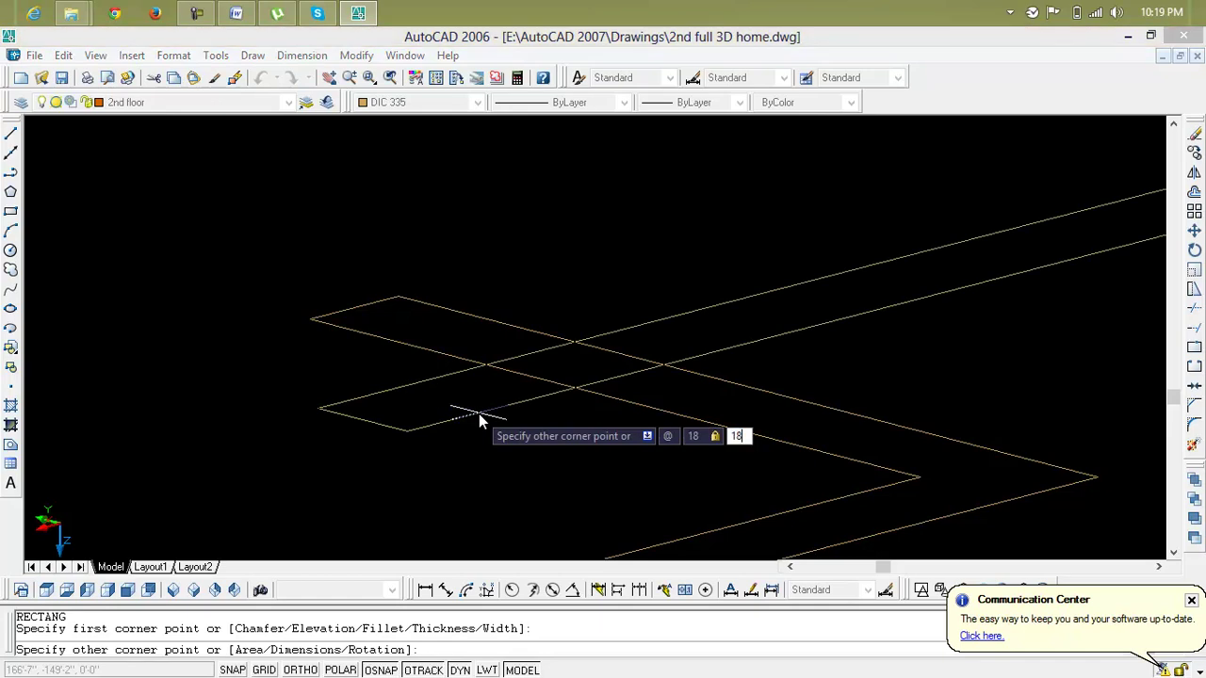
pyautogui.press('Return')
pyautogui.scroll(-1, 389, 384)
pyautogui.scroll(-1, 415, 443)
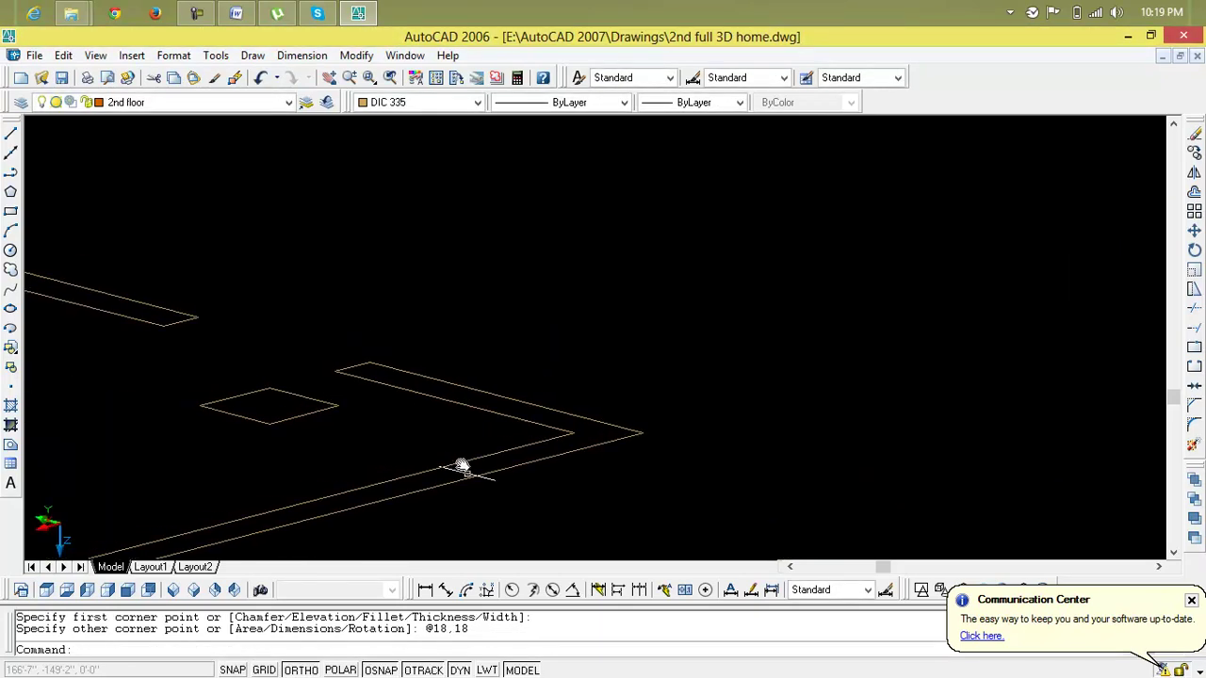
# Explode the 18 by 18 square into separate lines.
pyautogui.click(1194, 446)
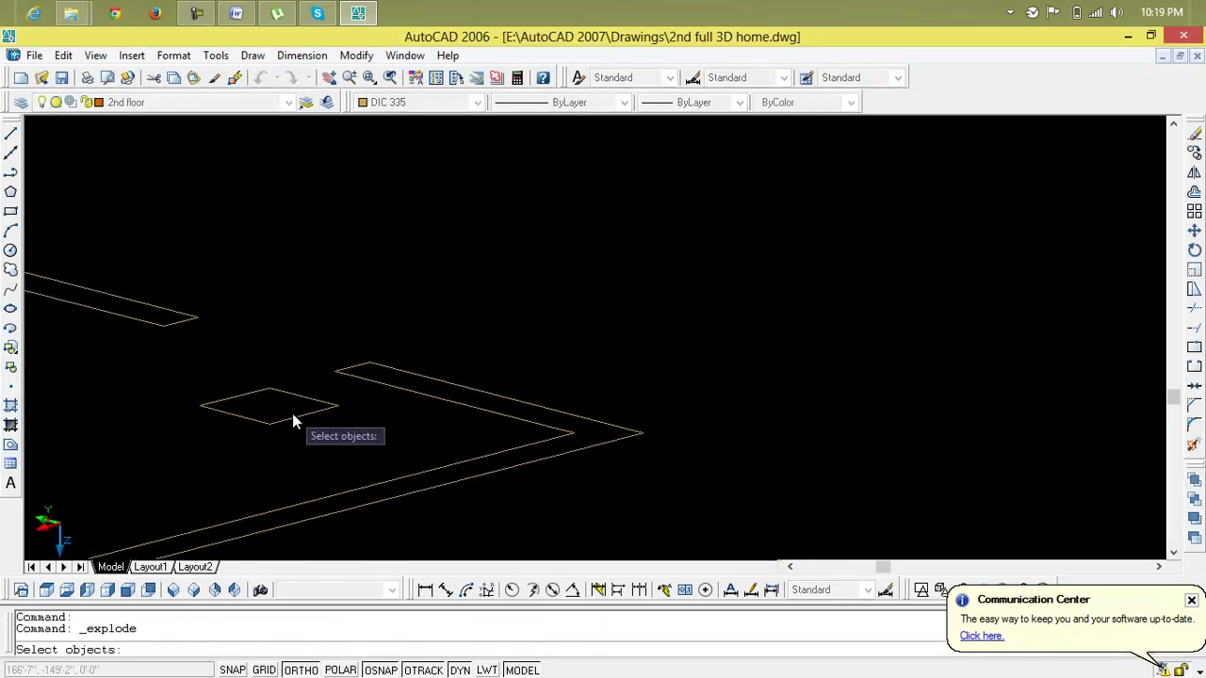
pyautogui.click(293, 420)
pyautogui.press('Return')
pyautogui.scroll(1, 339, 426)
pyautogui.scroll(1, 357, 422)
# Offset the square's lower and upper-left edges inward in repeated 3-inch steps.
pyautogui.write('o')
pyautogui.press('Return')
pyautogui.write('9')
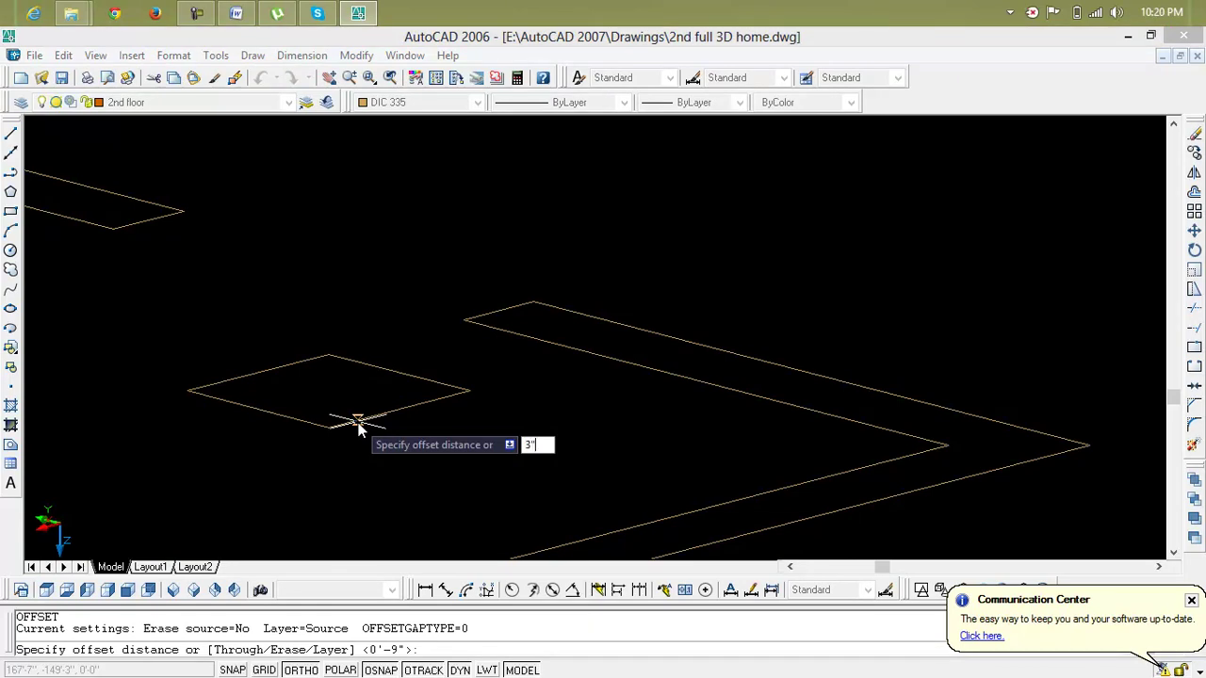
pyautogui.press('Return')
pyautogui.click(363, 422)
pyautogui.click(358, 411)
pyautogui.click(358, 414)
pyautogui.click(353, 403)
pyautogui.scroll(1, 352, 400)
pyautogui.click(276, 350)
pyautogui.click(288, 369)
pyautogui.click(288, 366)
pyautogui.click(321, 386)
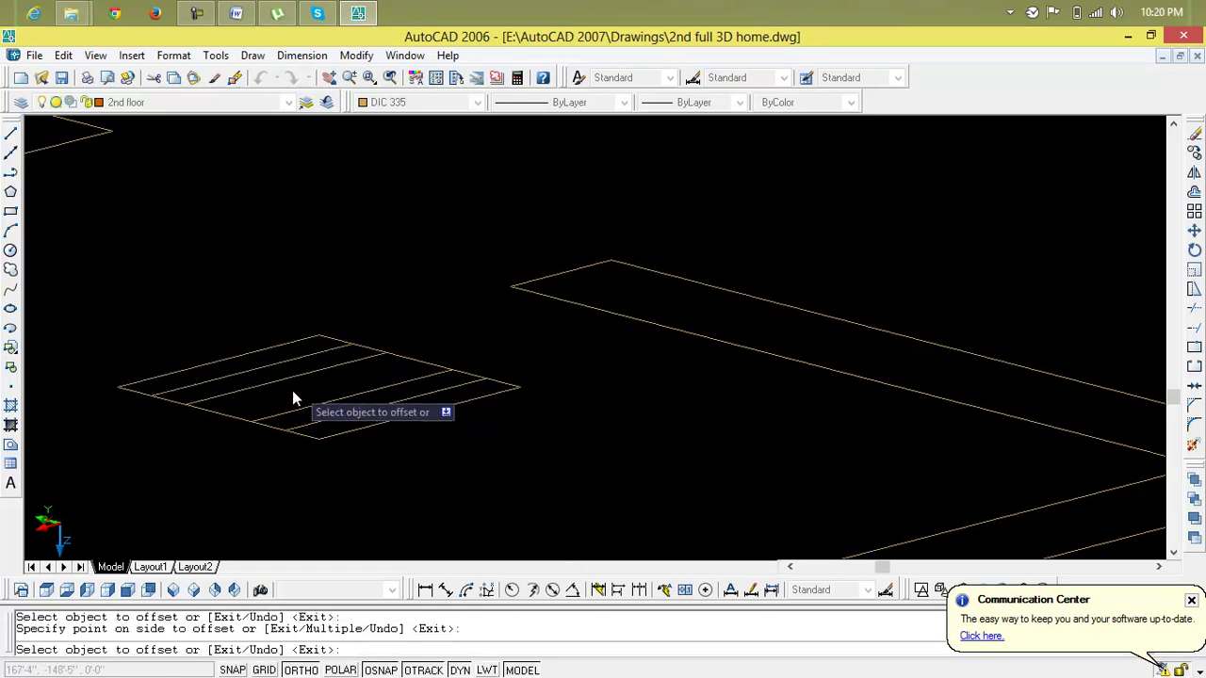
# Add the remaining 3-inch grid lines from the lower-left edge to finish the grid.
pyautogui.click(249, 424)
pyautogui.click(325, 400)
pyautogui.click(423, 365)
pyautogui.click(393, 375)
pyautogui.click(379, 361)
pyautogui.click(369, 383)
pyautogui.press('Escape')
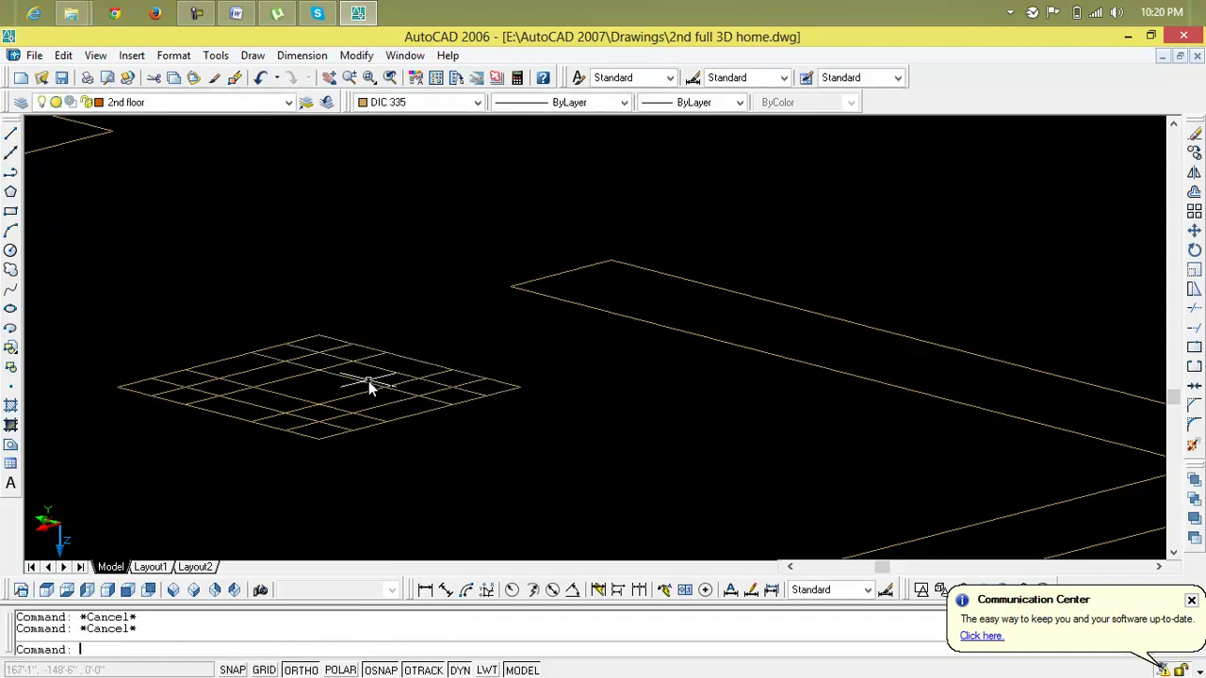
pyautogui.write('pl')
pyautogui.press('Return')
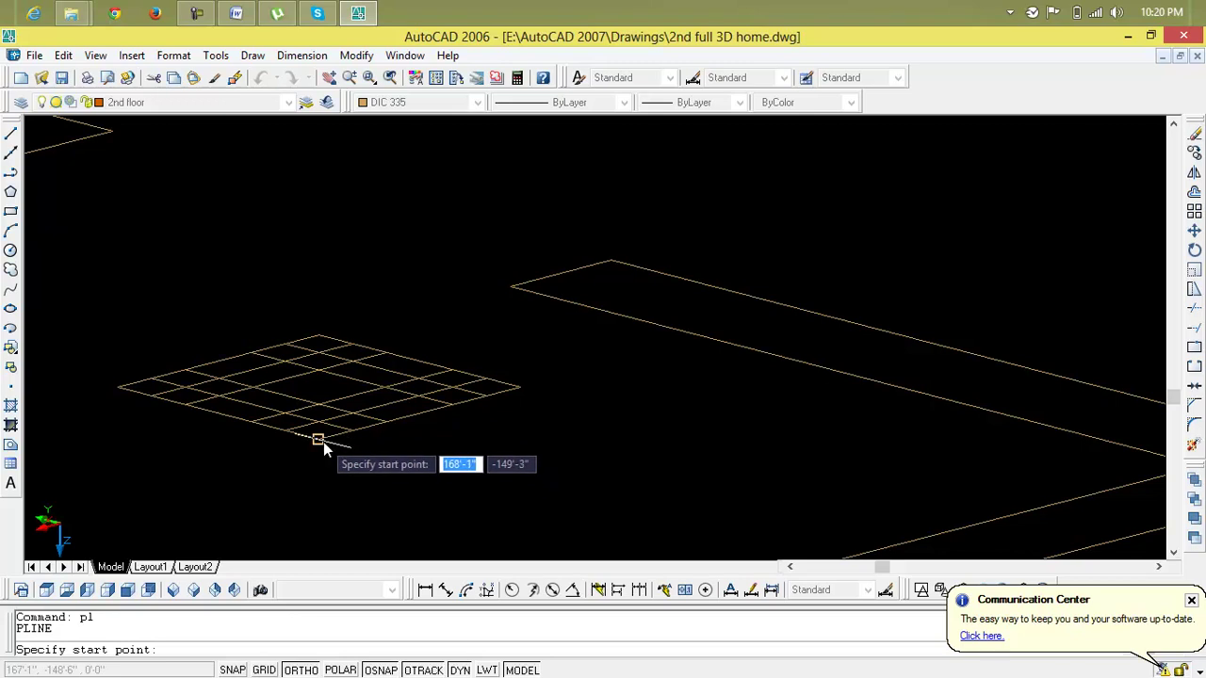
# Start the molding profile polyline on grid points and try an arc segment, then undo it.
pyautogui.click(319, 439)
pyautogui.click(344, 431)
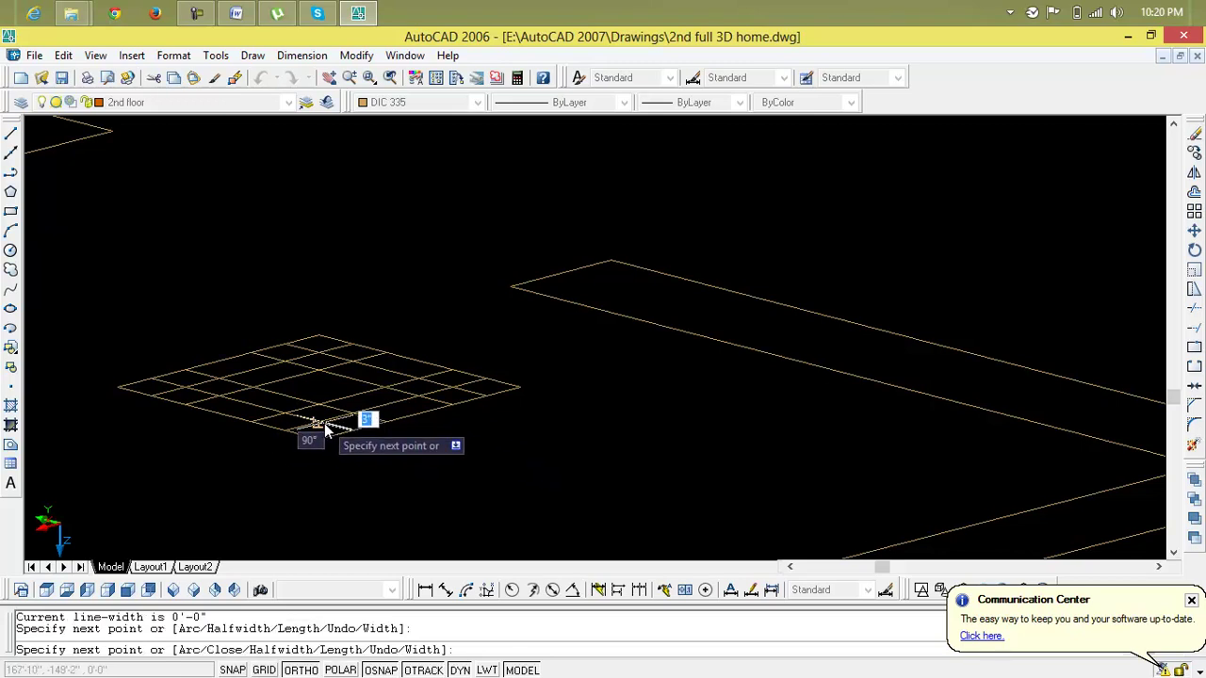
pyautogui.click(323, 427)
pyautogui.click(325, 414)
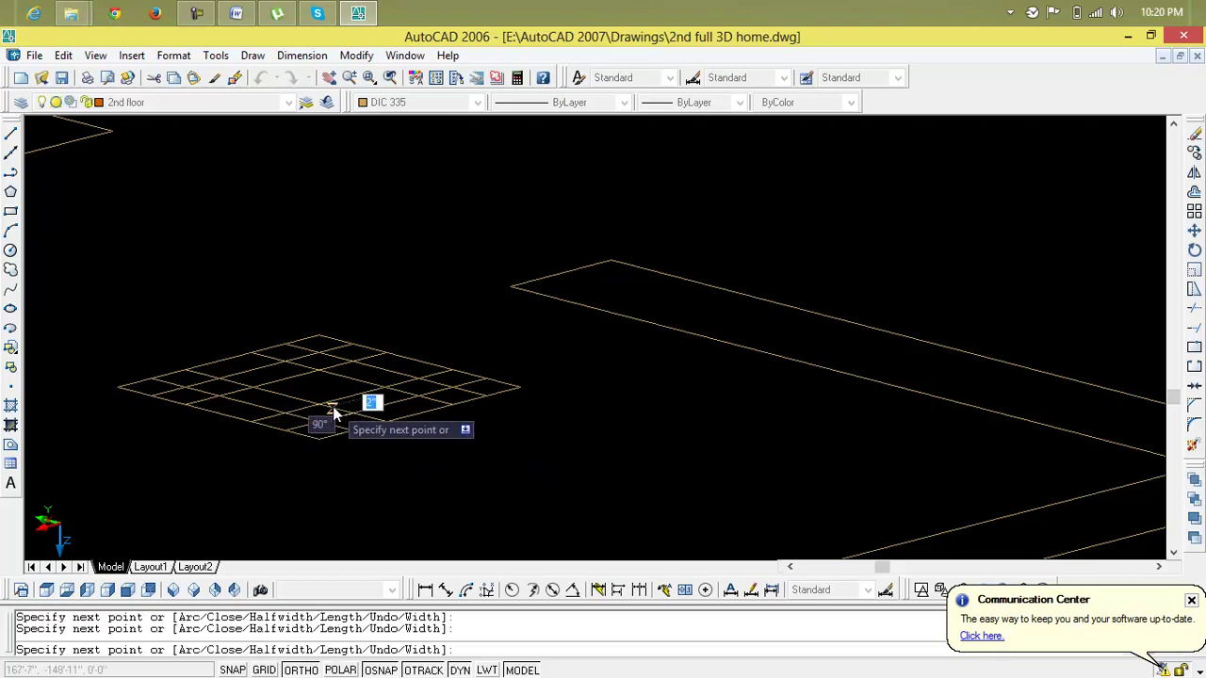
pyautogui.scroll(1, 325, 415)
pyautogui.scroll(2, 321, 428)
pyautogui.write('a')
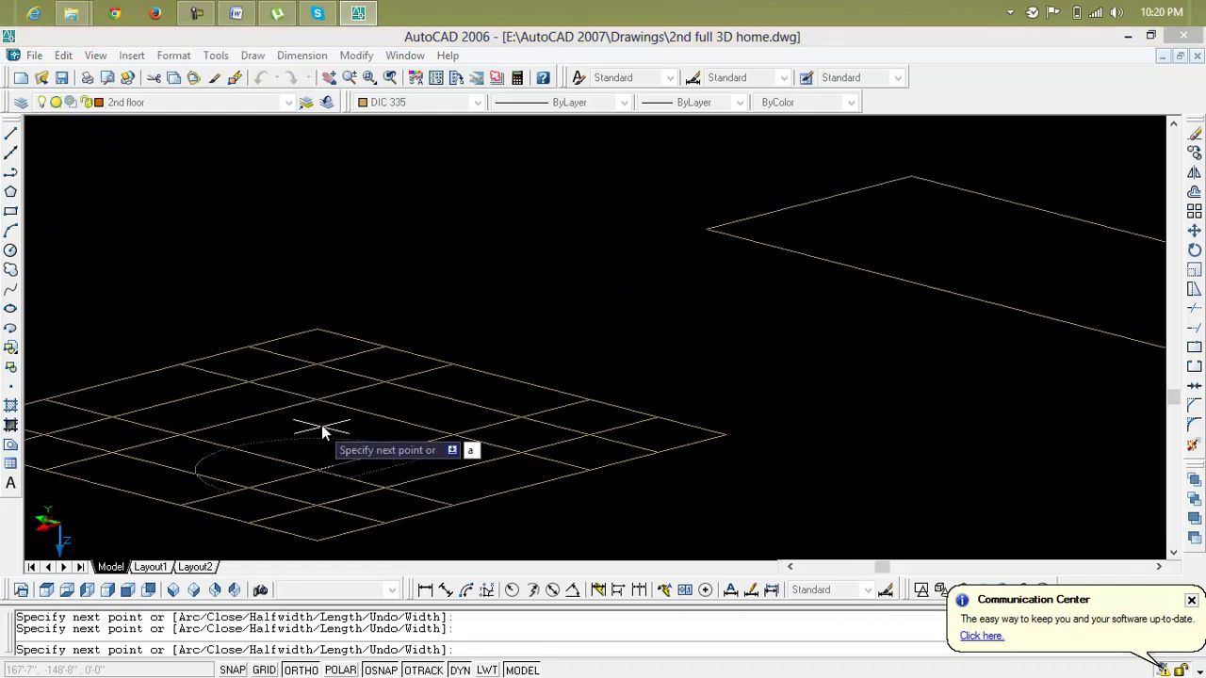
pyautogui.press('Return')
pyautogui.click(320, 397)
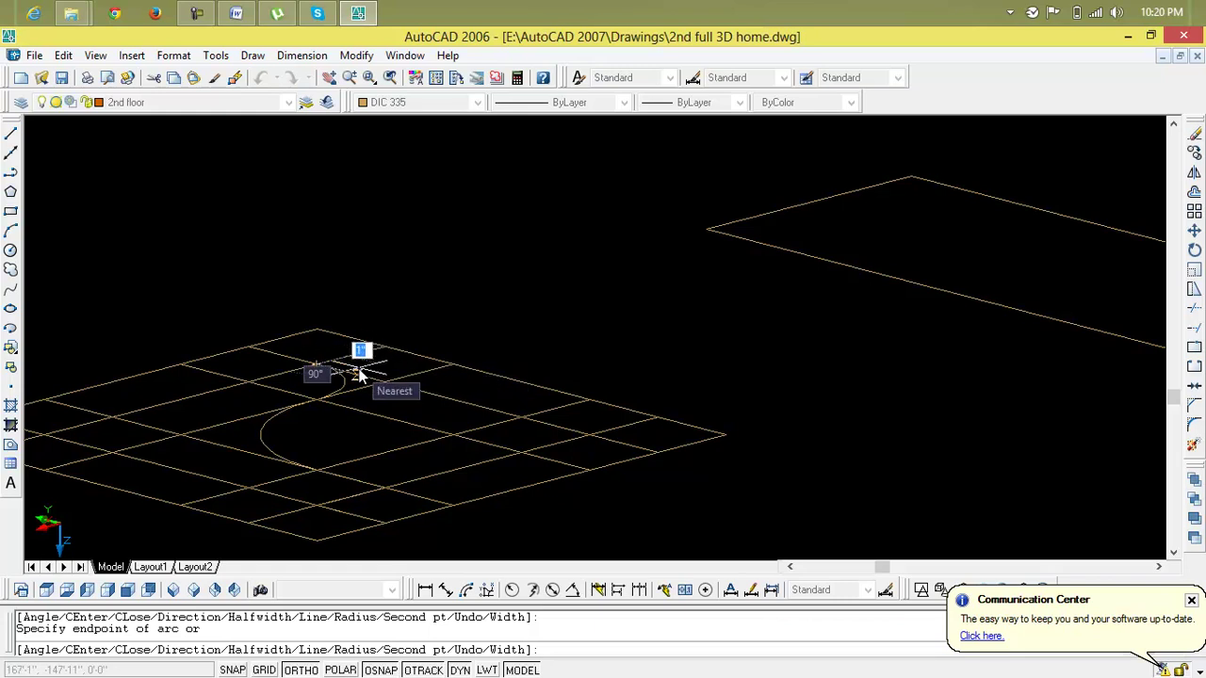
pyautogui.write('u')
pyautogui.press('Return')
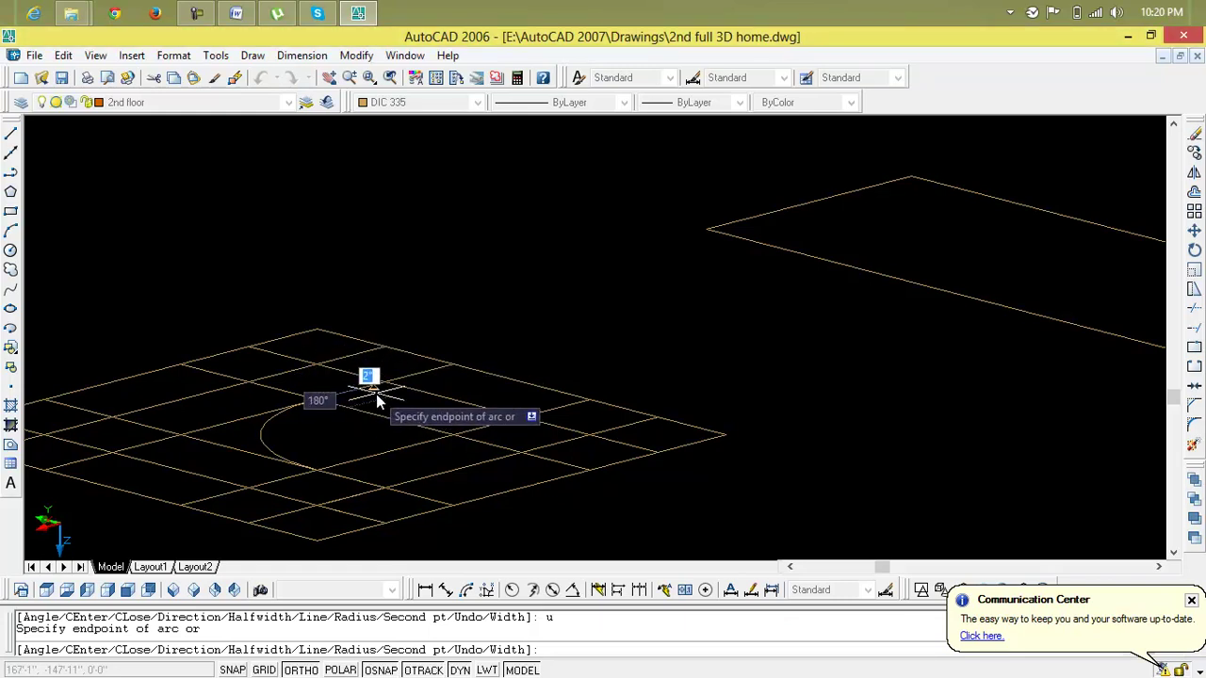
# Continue the profile with straight segments to the grid's left corner and close it.
pyautogui.write('l')
pyautogui.press('Return')
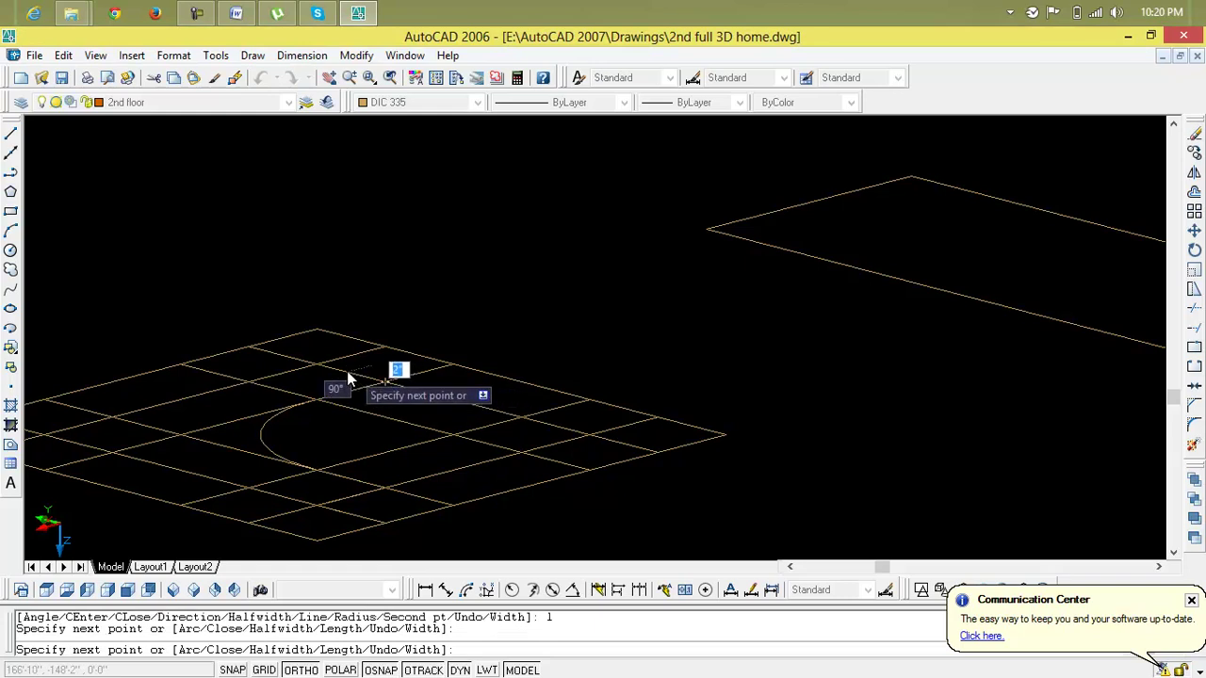
pyautogui.click(317, 362)
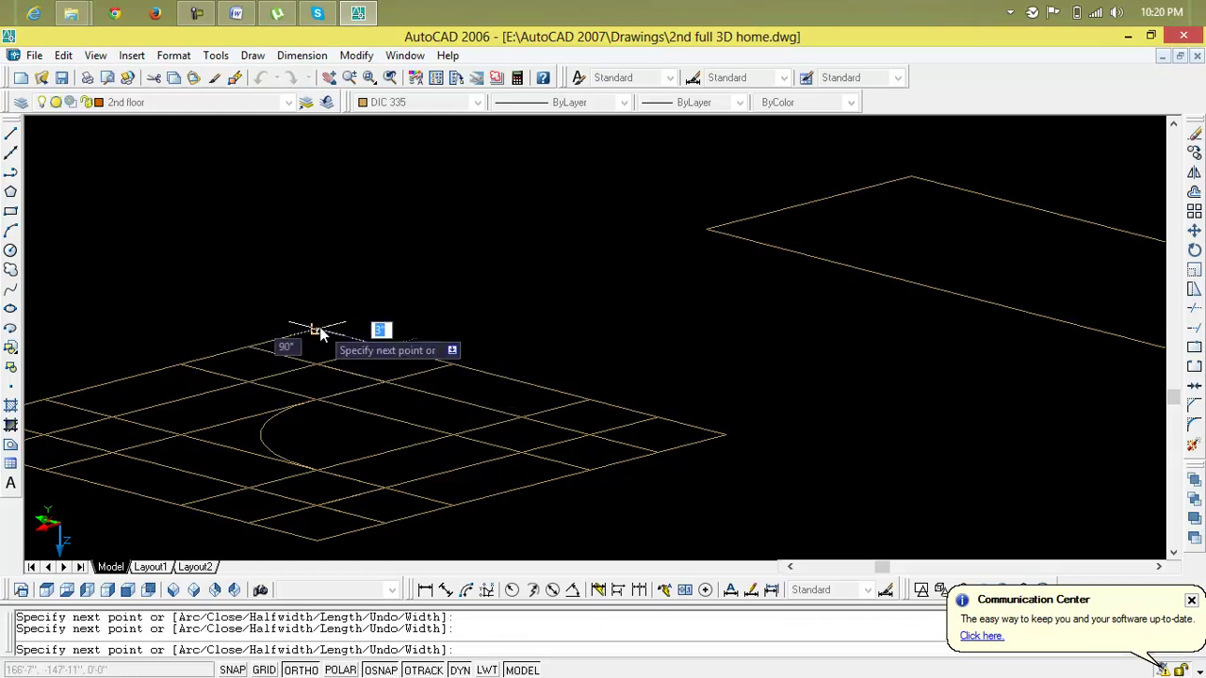
pyautogui.moveTo(357, 365); pyautogui.dragTo(624, 242, button='middle')
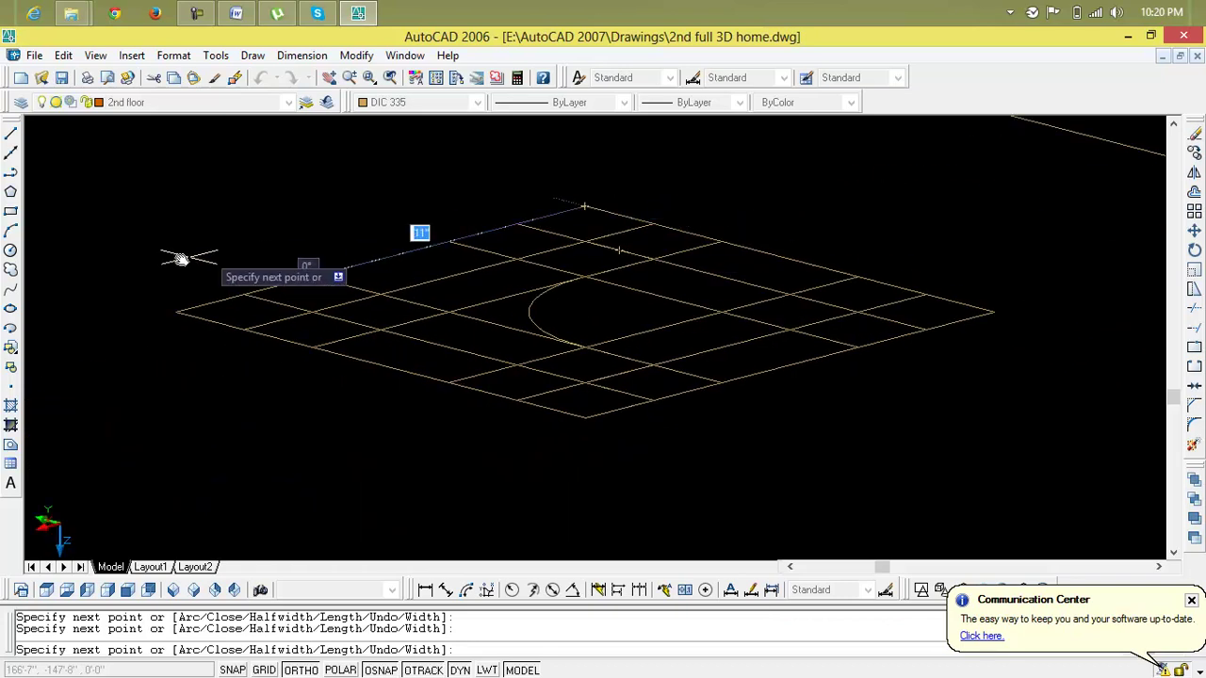
pyautogui.click(177, 311)
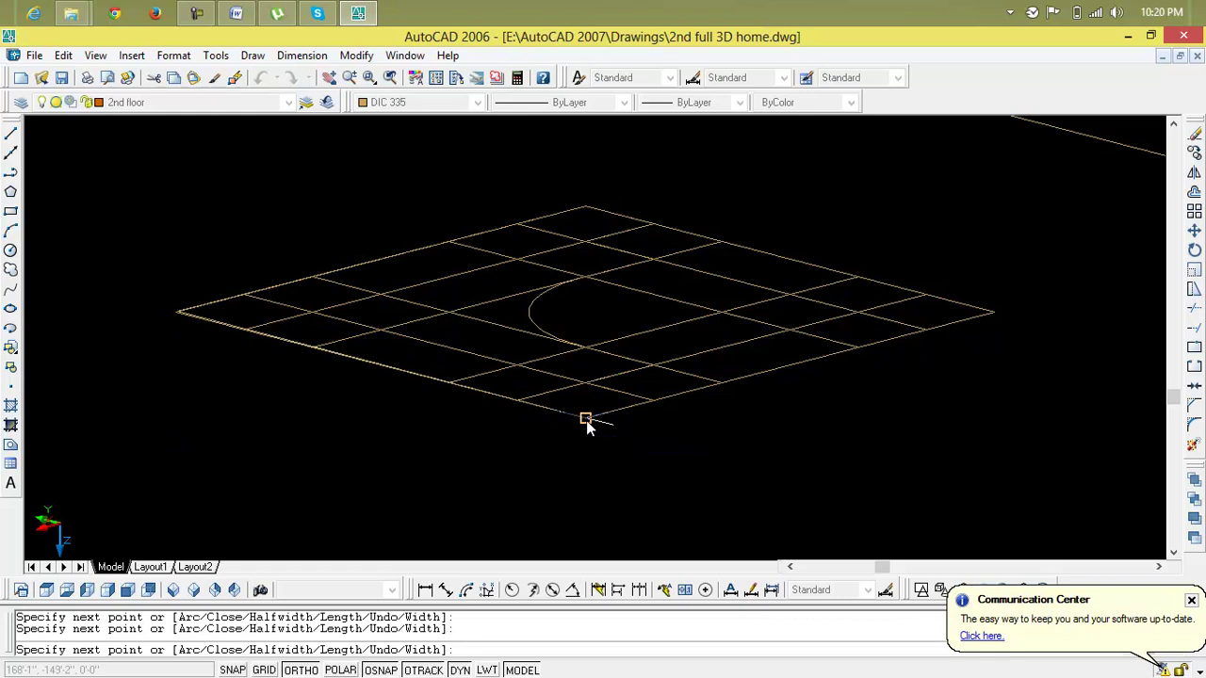
pyautogui.write('c')
pyautogui.press('Return')
pyautogui.press('Escape')
pyautogui.press('Escape')
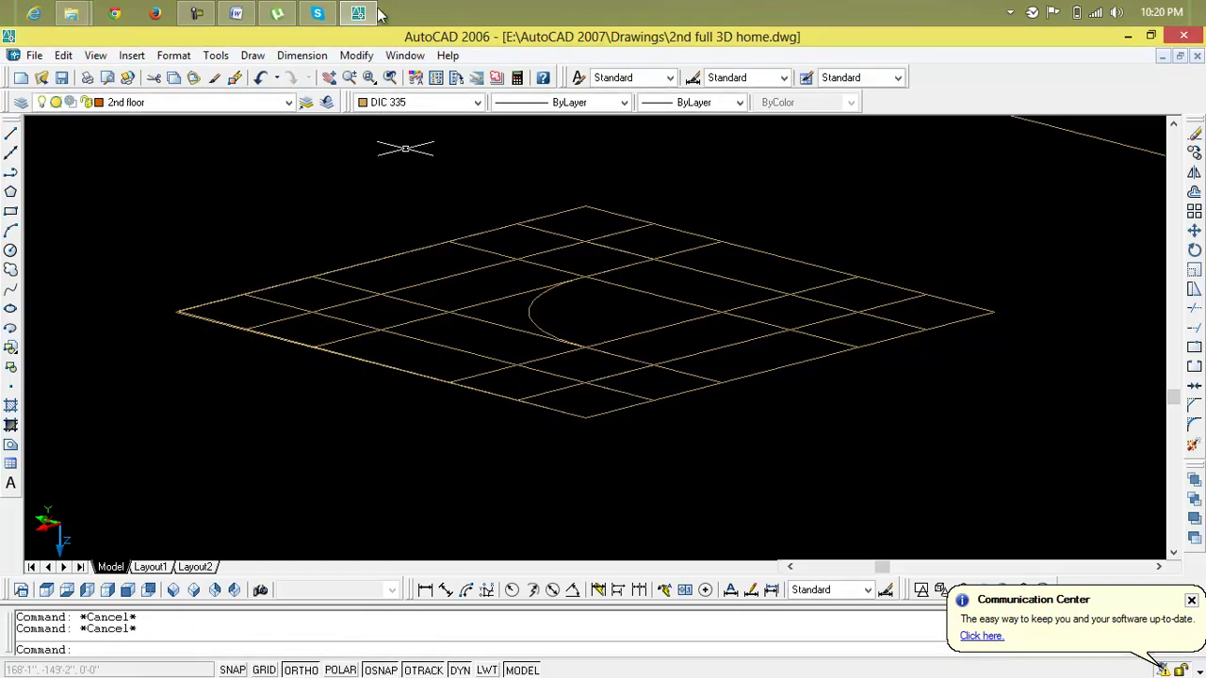
# Rotate the molding profile 90° with Rotate 3D about a two-point axis so it stands upright.
pyautogui.click(356, 55)
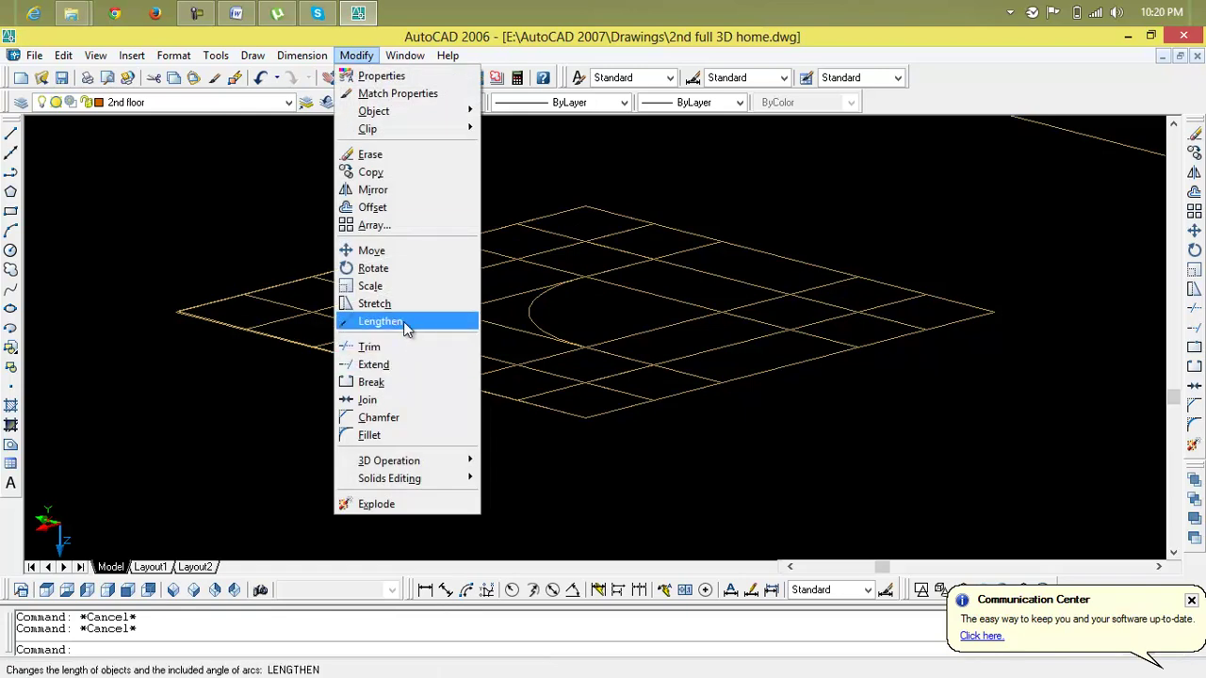
pyautogui.moveTo(389, 461)
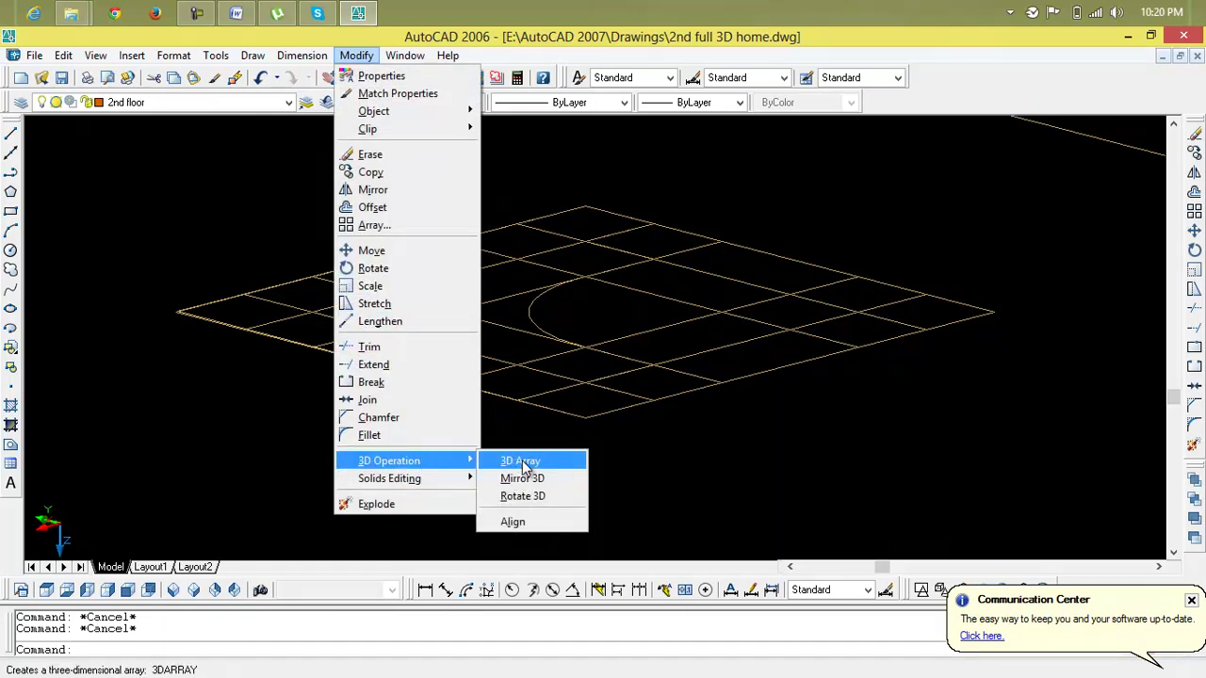
pyautogui.click(522, 496)
pyautogui.click(516, 399)
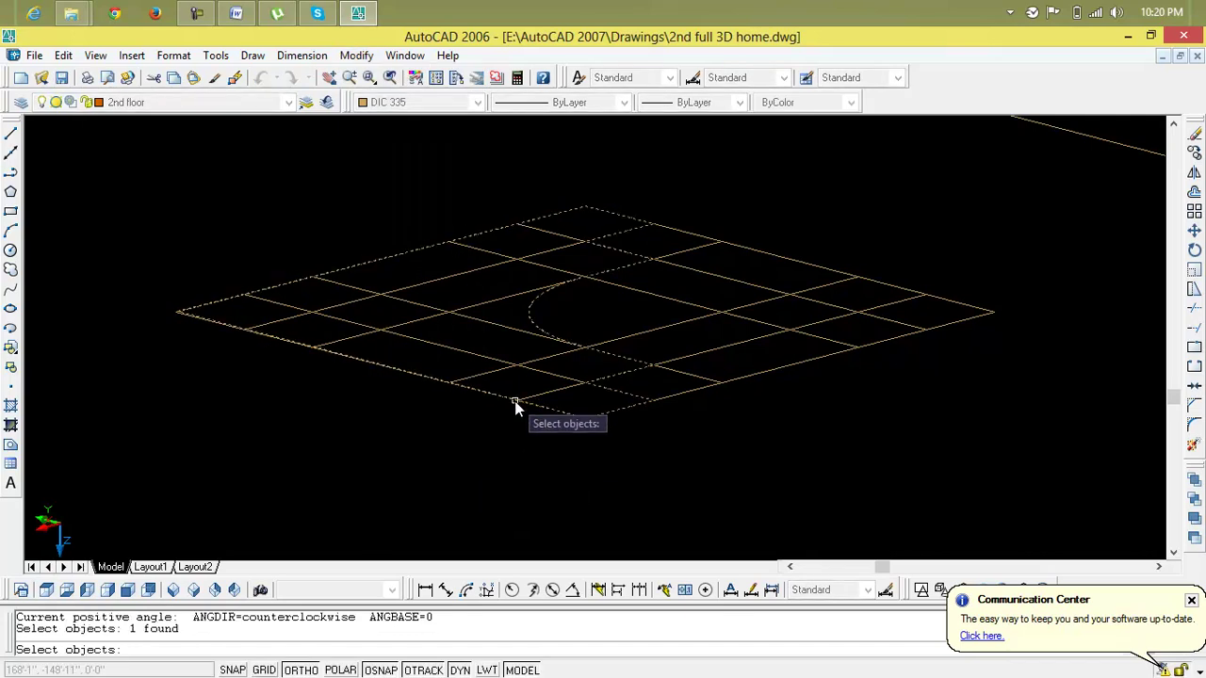
pyautogui.press('Return')
pyautogui.click(581, 423)
pyautogui.scroll(-5, 584, 424)
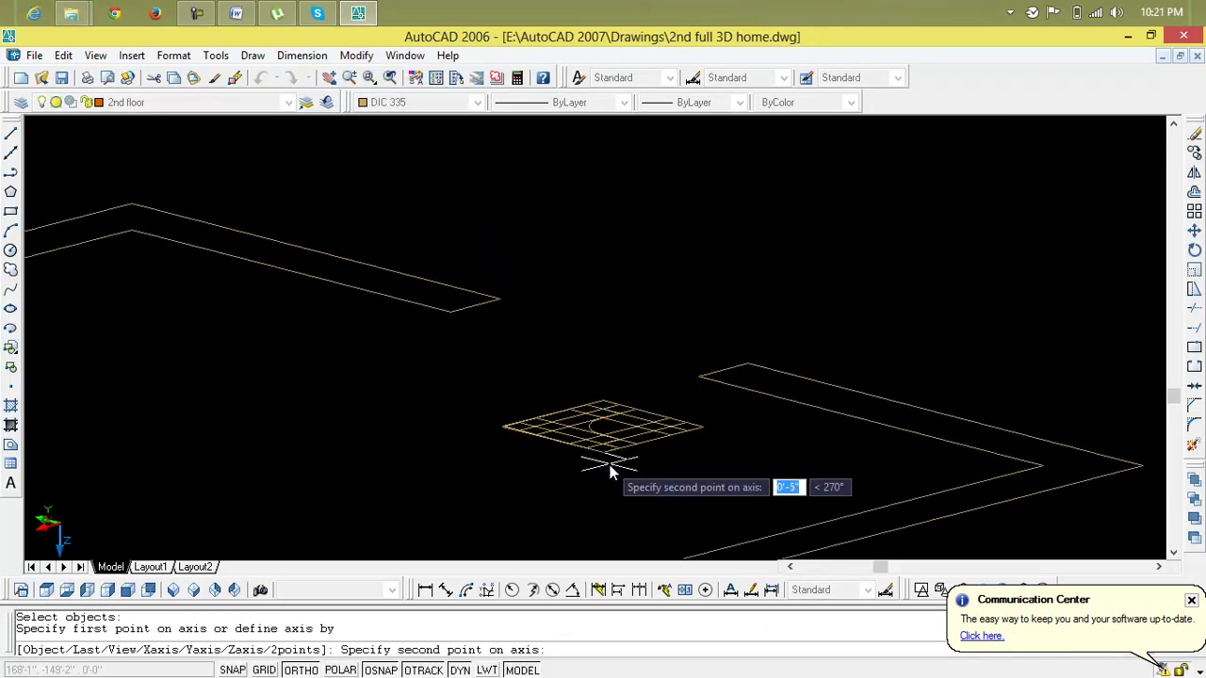
pyautogui.moveTo(610, 458); pyautogui.dragTo(347, 388, button='middle')
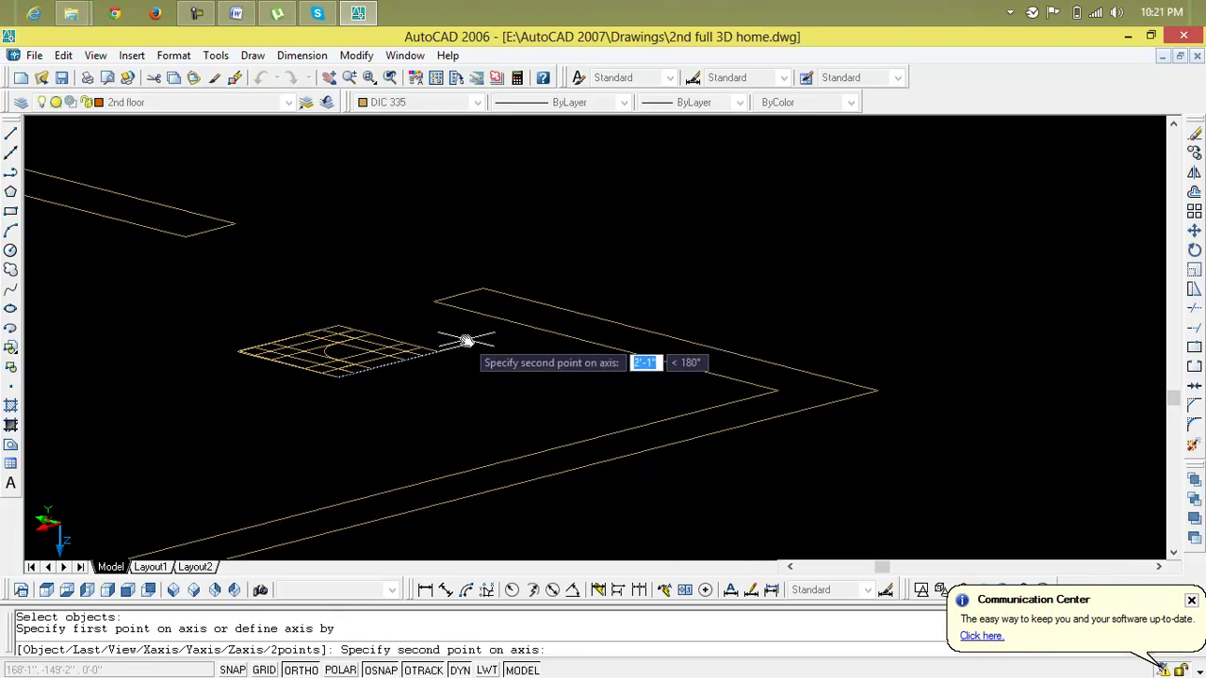
pyautogui.click(469, 338)
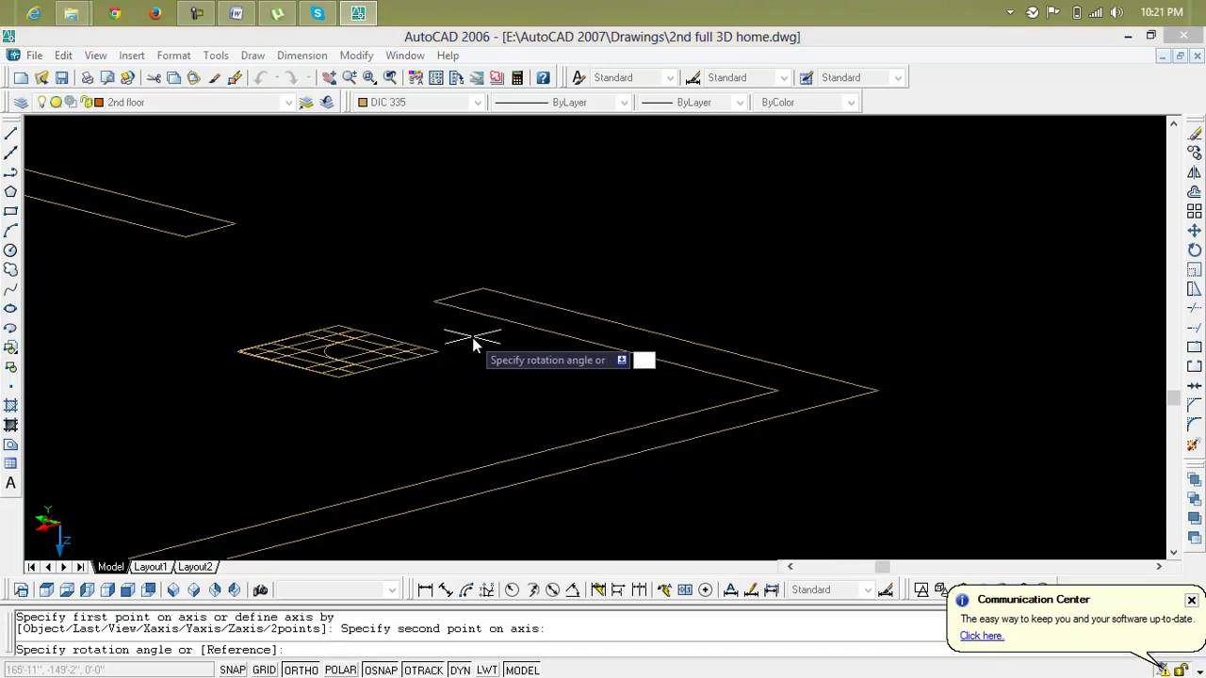
pyautogui.write('90')
pyautogui.press('Return')
pyautogui.scroll(-2, 472, 337)
pyautogui.moveTo(472, 337); pyautogui.dragTo(371, 374, button='middle')
pyautogui.scroll(2, 371, 375)
pyautogui.scroll(2, 374, 353)
# Erase the stray short wall edge and the lower long wall line.
pyautogui.click(357, 332)
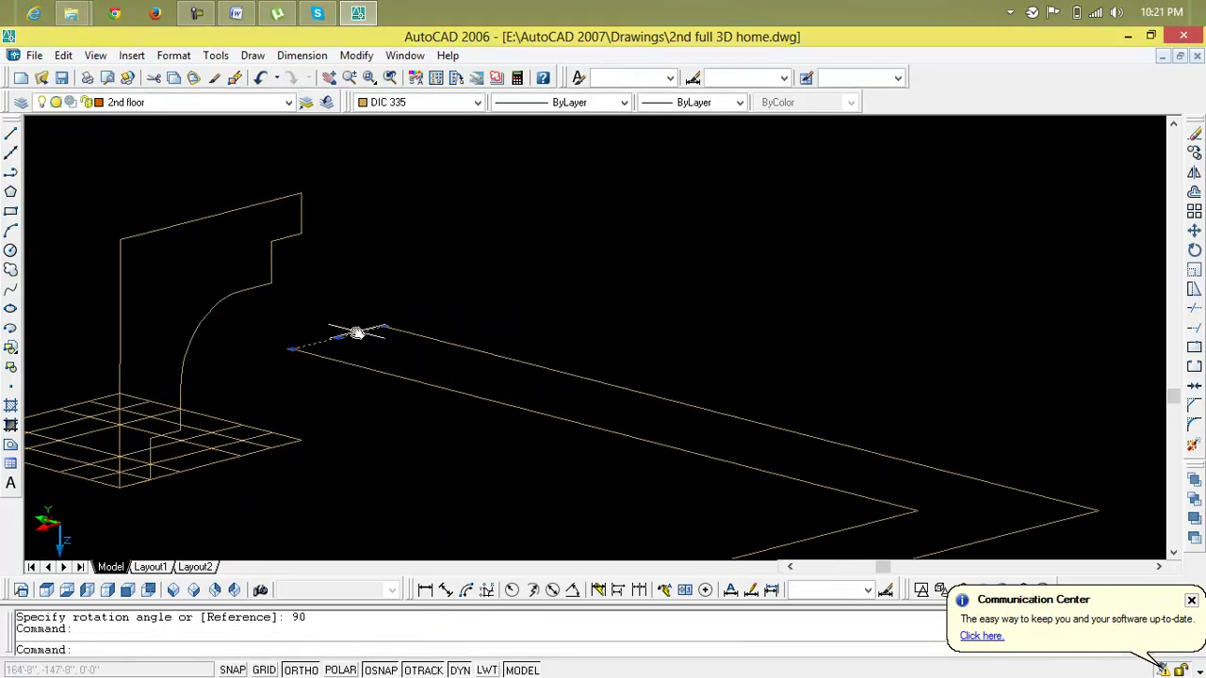
pyautogui.press('Delete')
pyautogui.click(361, 365)
pyautogui.press('Delete')
# Begin moving the molding profile to the grid corner, then cancel the move.
pyautogui.scroll(-3, 415, 363)
pyautogui.scroll(3, 261, 341)
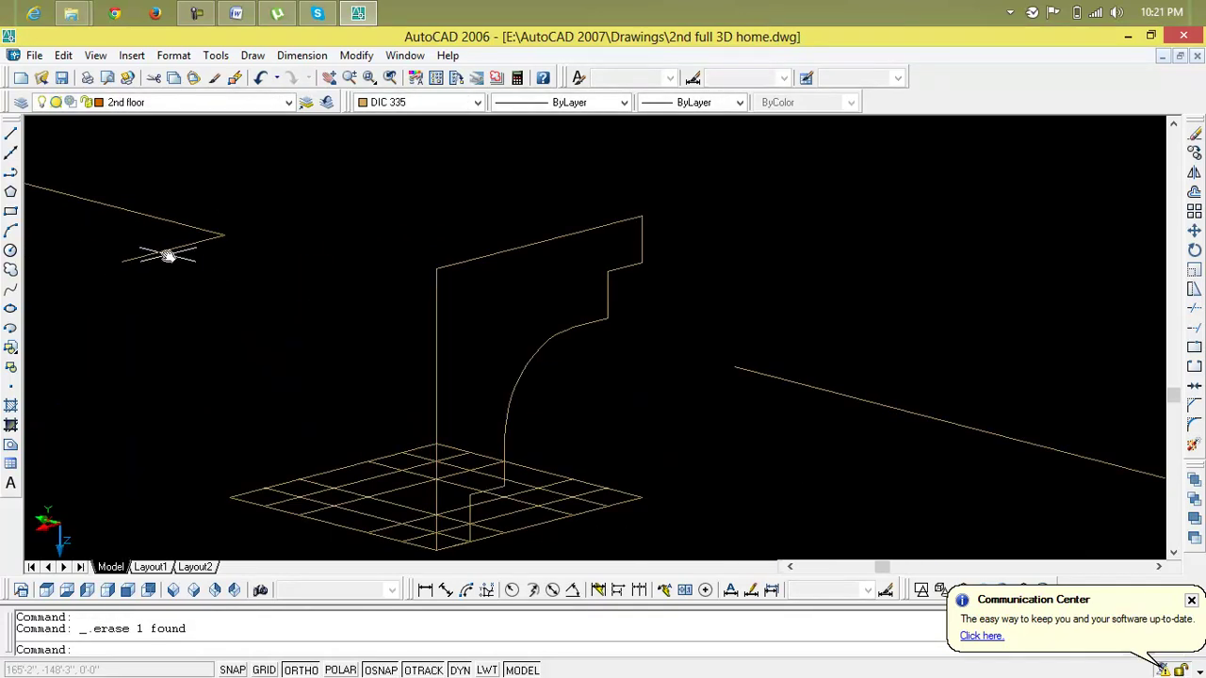
pyautogui.scroll(-3, 207, 282)
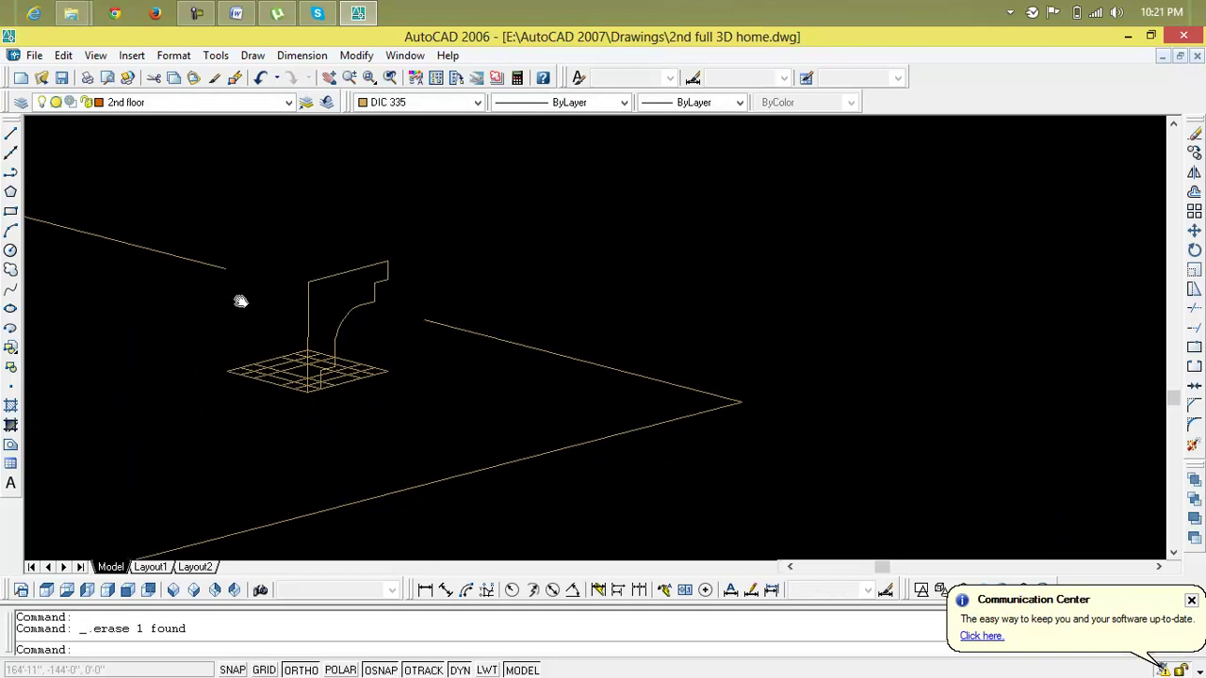
pyautogui.moveTo(232, 298); pyautogui.dragTo(402, 310, button='middle')
pyautogui.scroll(2, 531, 306)
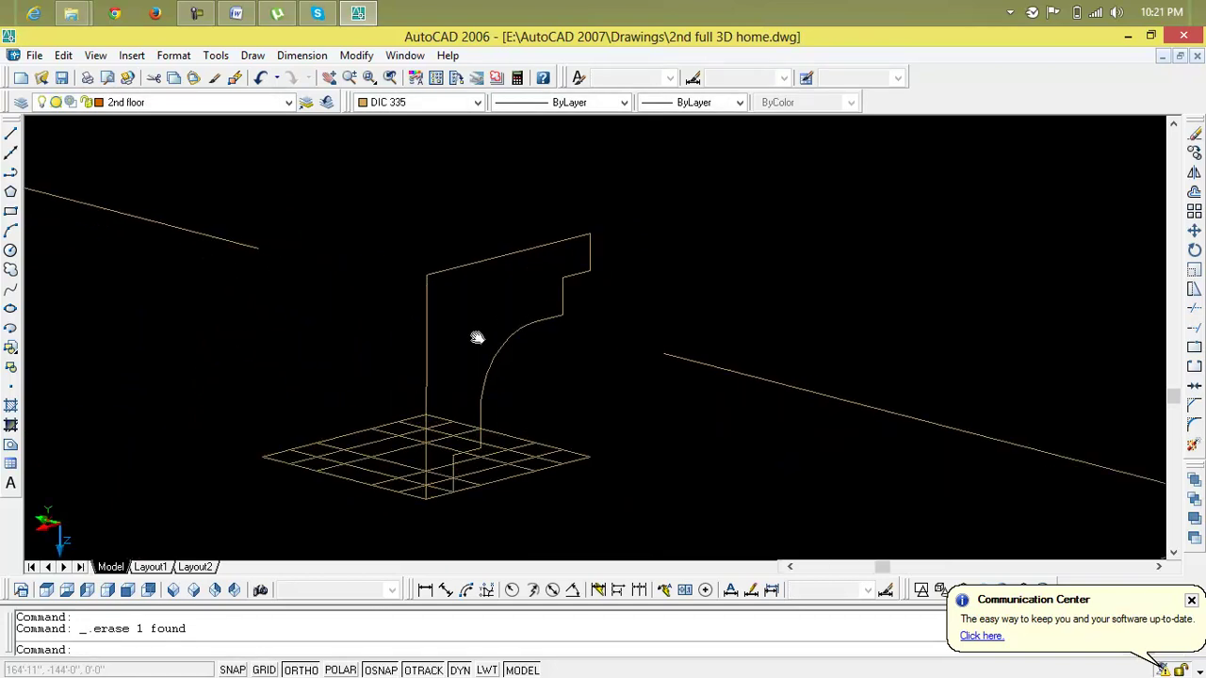
pyautogui.write('m')
pyautogui.press('Return')
pyautogui.click(429, 351)
pyautogui.press('Return')
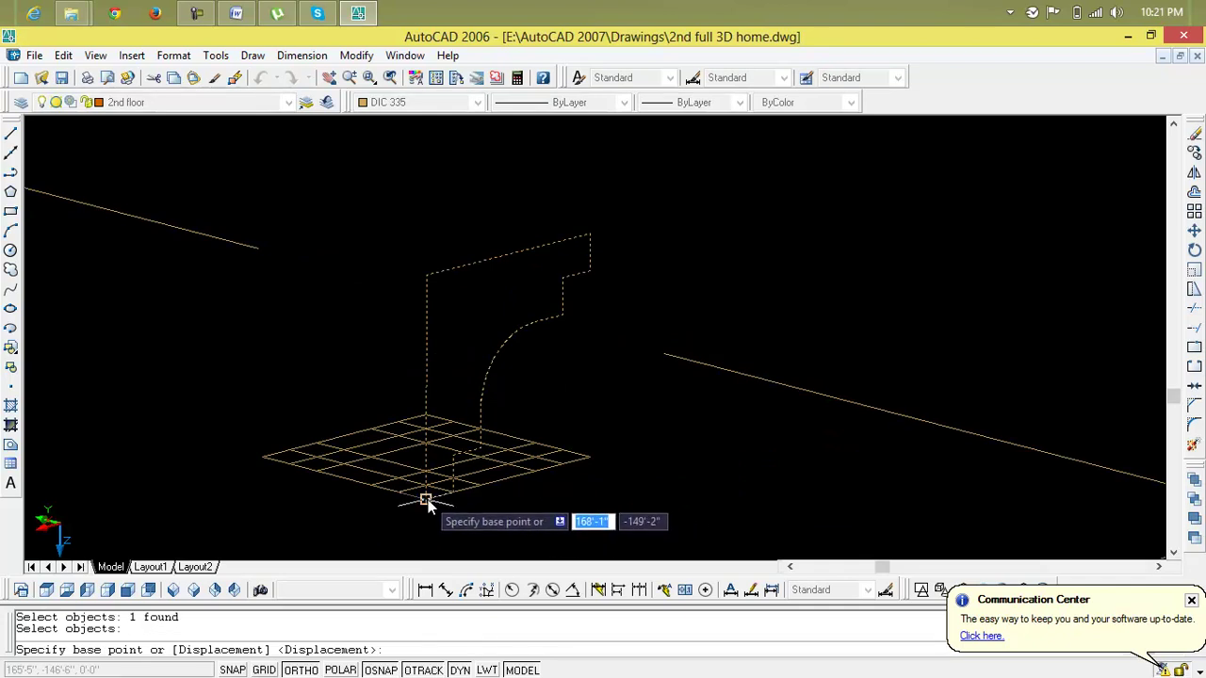
pyautogui.click(425, 497)
pyautogui.press('Escape')
# Extrude the molding profile along the wall outline path, then orbit and zoom in on the corner.
pyautogui.scroll(-2, 671, 353)
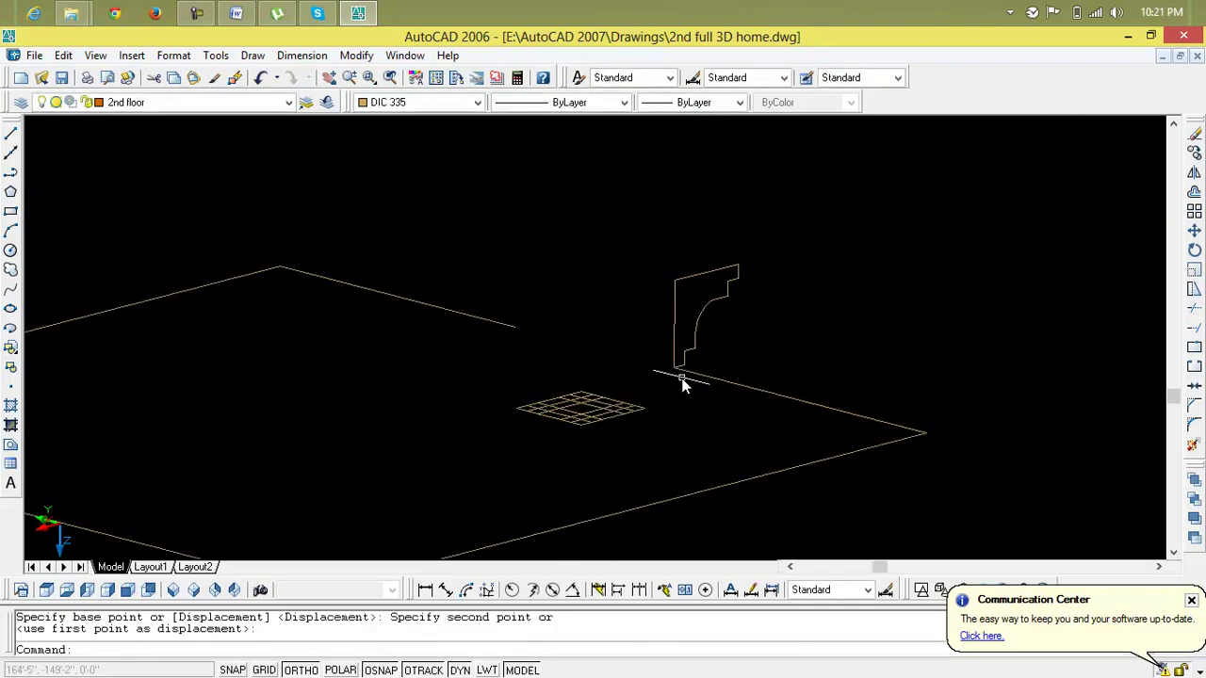
pyautogui.moveTo(700, 384); pyautogui.dragTo(664, 369, button='middle')
pyautogui.write('ext')
pyautogui.press('Return')
pyautogui.click(661, 341)
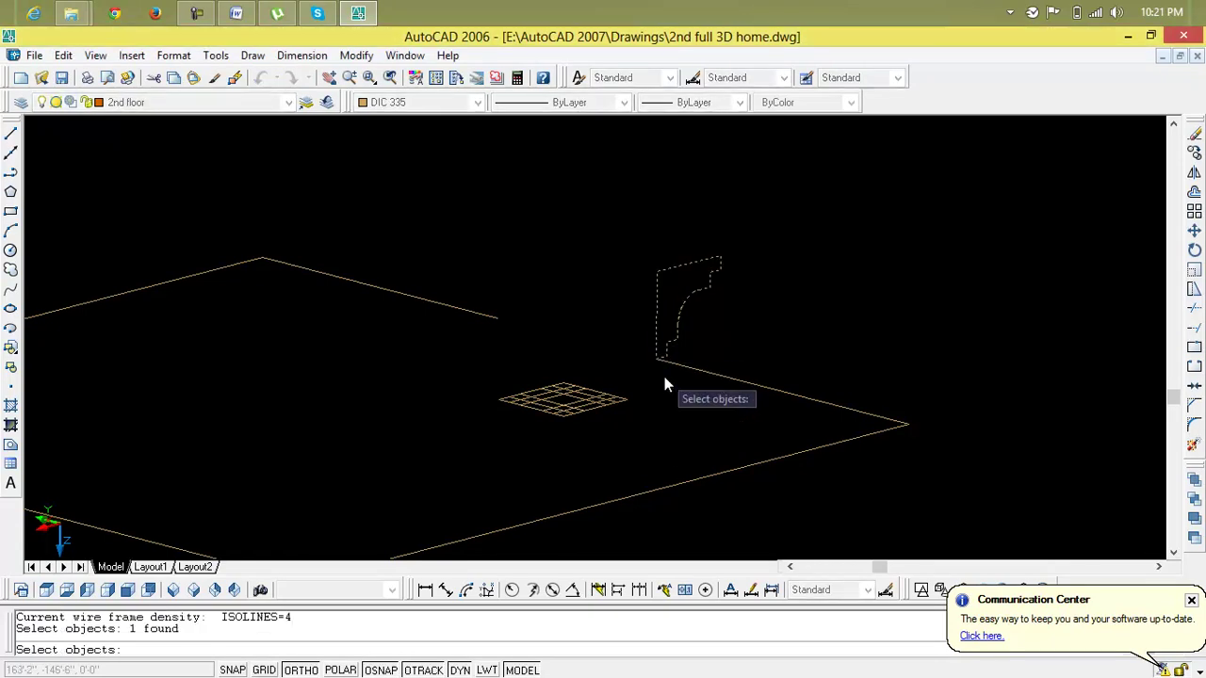
pyautogui.press('Return')
pyautogui.write('p')
pyautogui.press('Return')
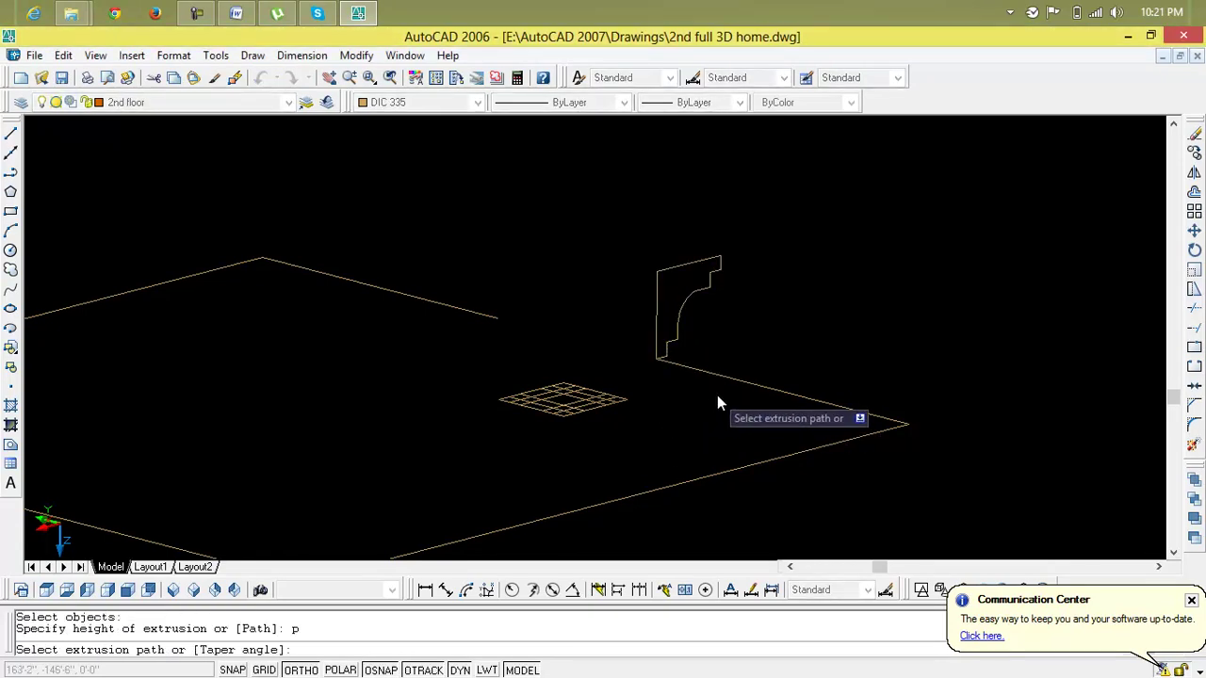
pyautogui.click(728, 381)
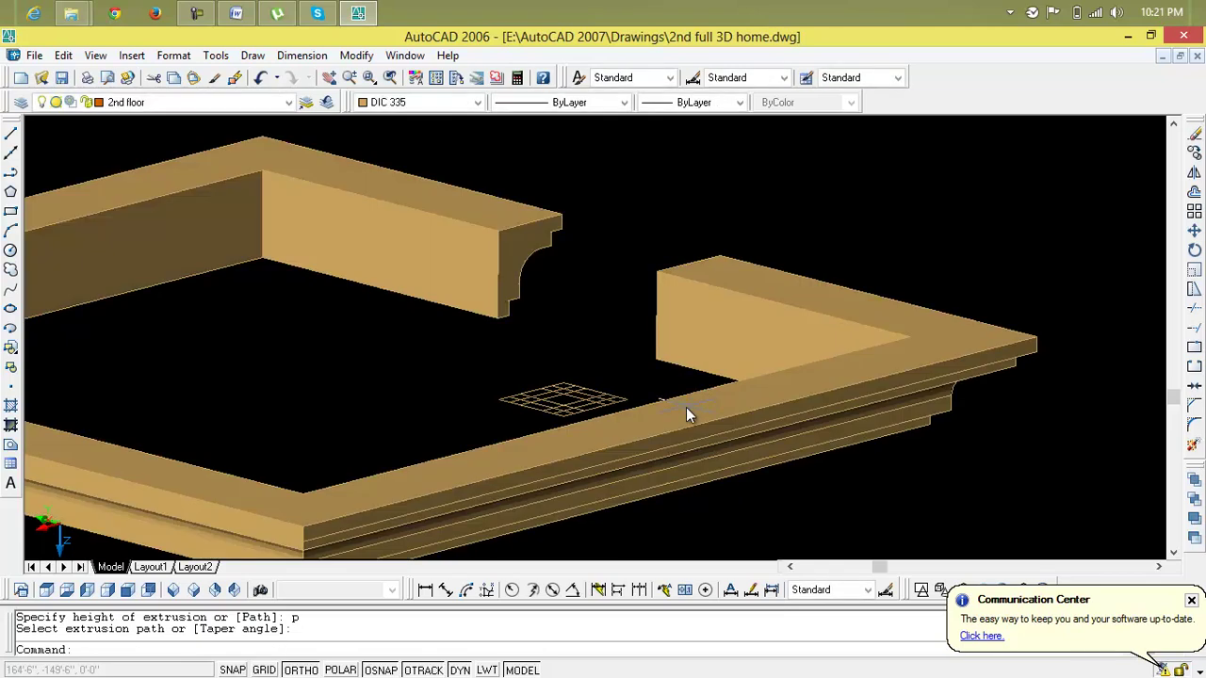
pyautogui.scroll(-3, 687, 404)
pyautogui.moveTo(565, 379)
pyautogui.keyDown('shift'); pyautogui.mouseDown(button='middle')
pyautogui.moveTo(519, 437)
pyautogui.moveTo(531, 436)
pyautogui.moveTo(503, 422)
pyautogui.mouseUp(button='middle'); pyautogui.keyUp('shift')
pyautogui.scroll(5, 503, 423)
pyautogui.scroll(3, 609, 409)
pyautogui.scroll(2, 604, 404)
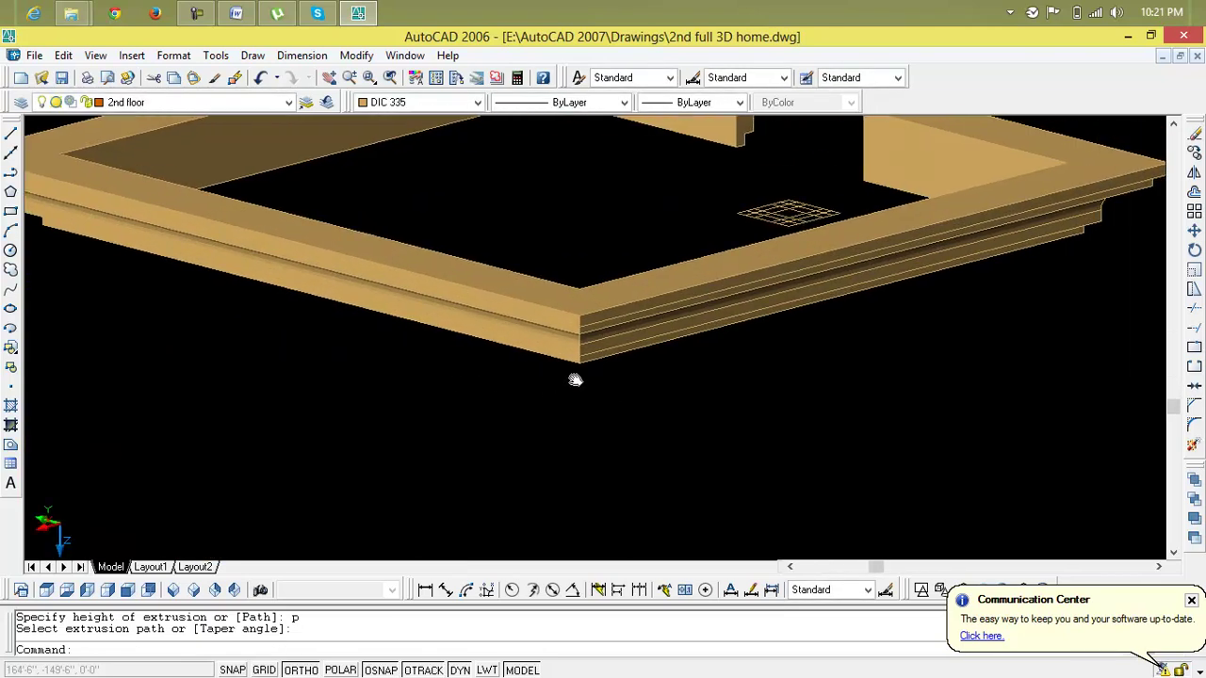
pyautogui.scroll(2, 562, 385)
pyautogui.scroll(1, 573, 361)
pyautogui.press('Escape')
pyautogui.press('Escape')
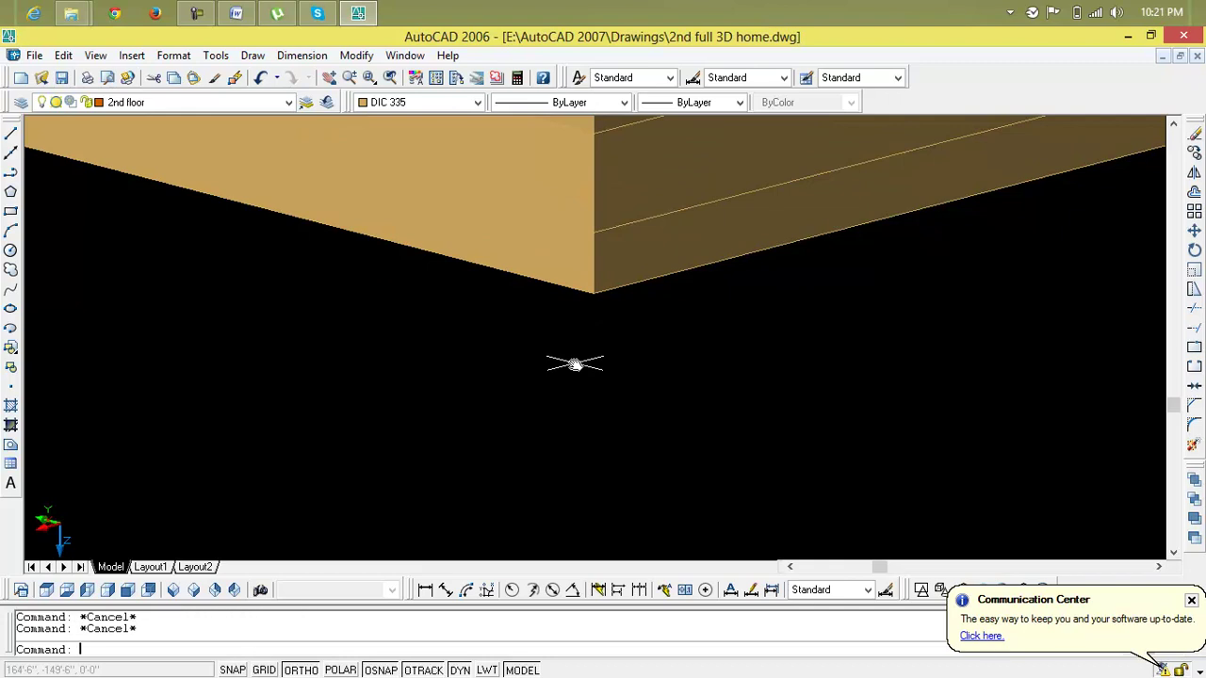
# Clear the pending move commands and switch the display to wireframe.
pyautogui.write('m')
pyautogui.press('Return')
pyautogui.press('Escape')
pyautogui.press('Escape')
pyautogui.press('Escape')
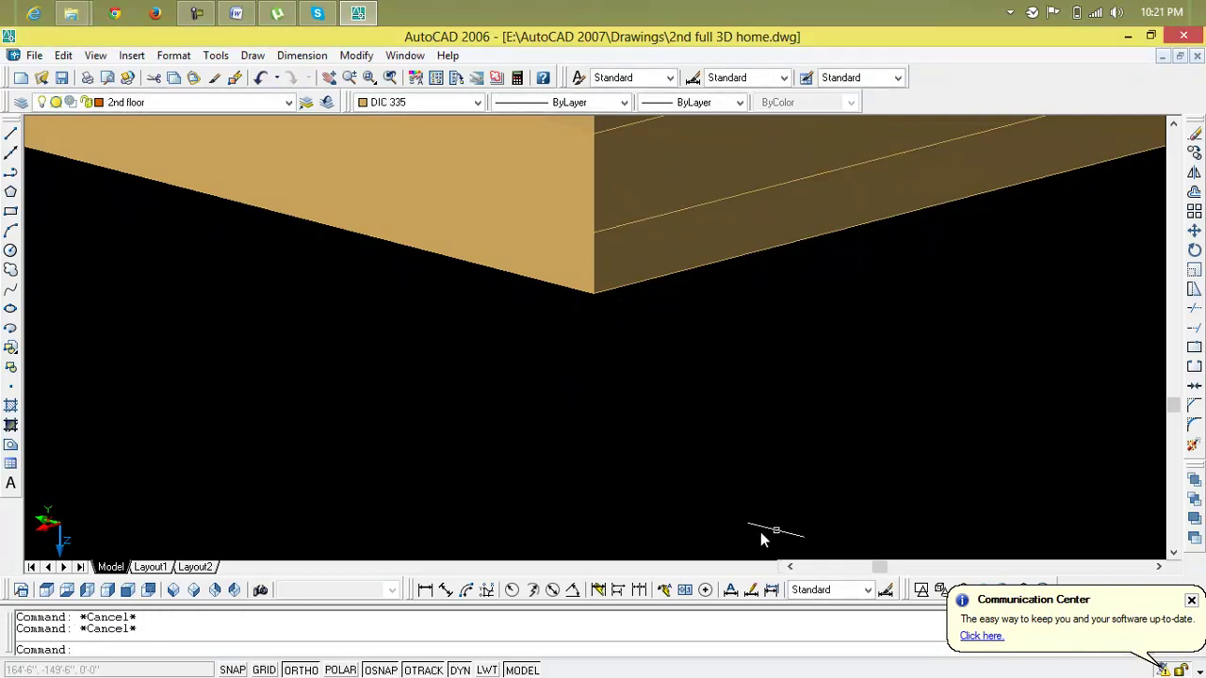
pyautogui.click(920, 590)
pyautogui.press('Escape')
pyautogui.press('Escape')
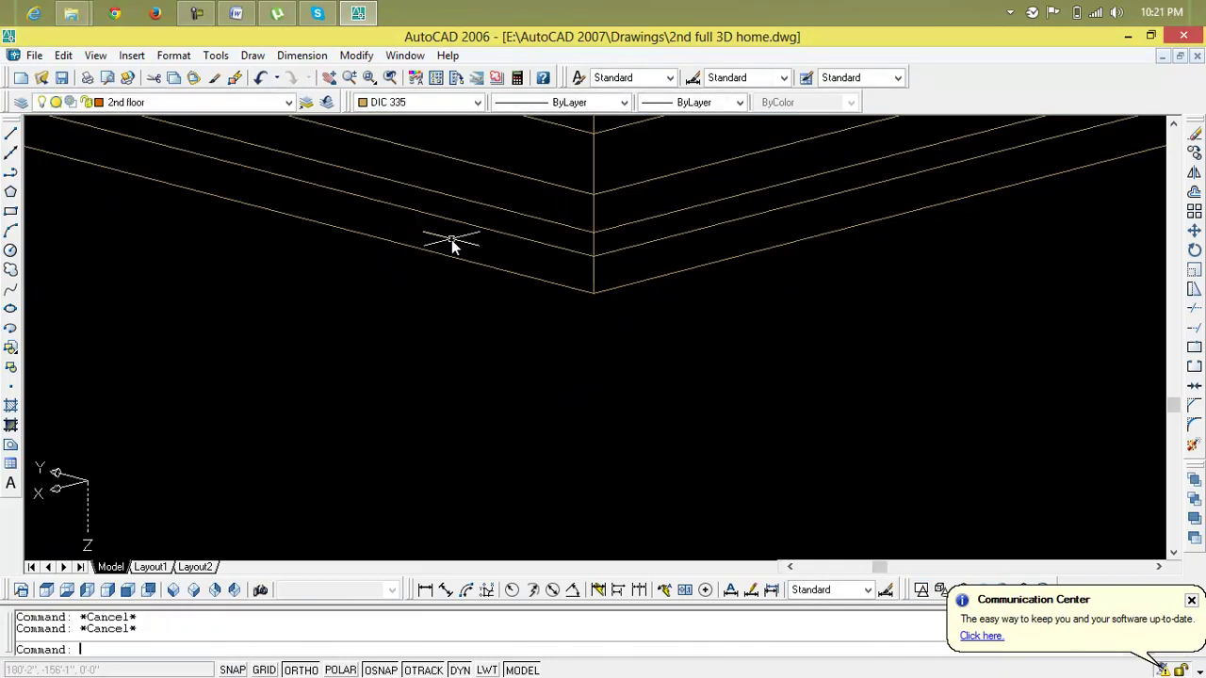
# Move the lower molding frame to the building corner.
pyautogui.write('m')
pyautogui.press('Return')
pyautogui.click(560, 282)
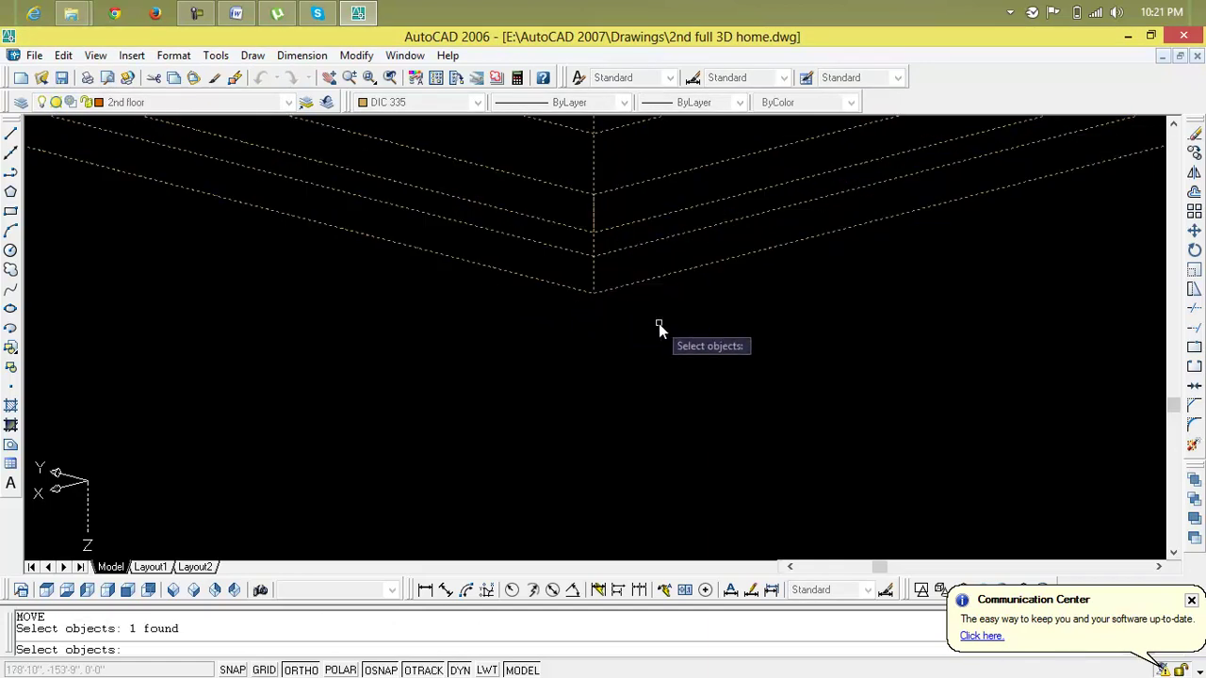
pyautogui.press('Return')
pyautogui.click(593, 294)
pyautogui.scroll(-5, 376, 330)
pyautogui.scroll(-3, 290, 318)
pyautogui.moveTo(290, 317); pyautogui.dragTo(739, 282, button='middle')
pyautogui.scroll(2, 289, 288)
pyautogui.scroll(2, 484, 495)
pyautogui.scroll(3, 499, 374)
pyautogui.scroll(2, 500, 374)
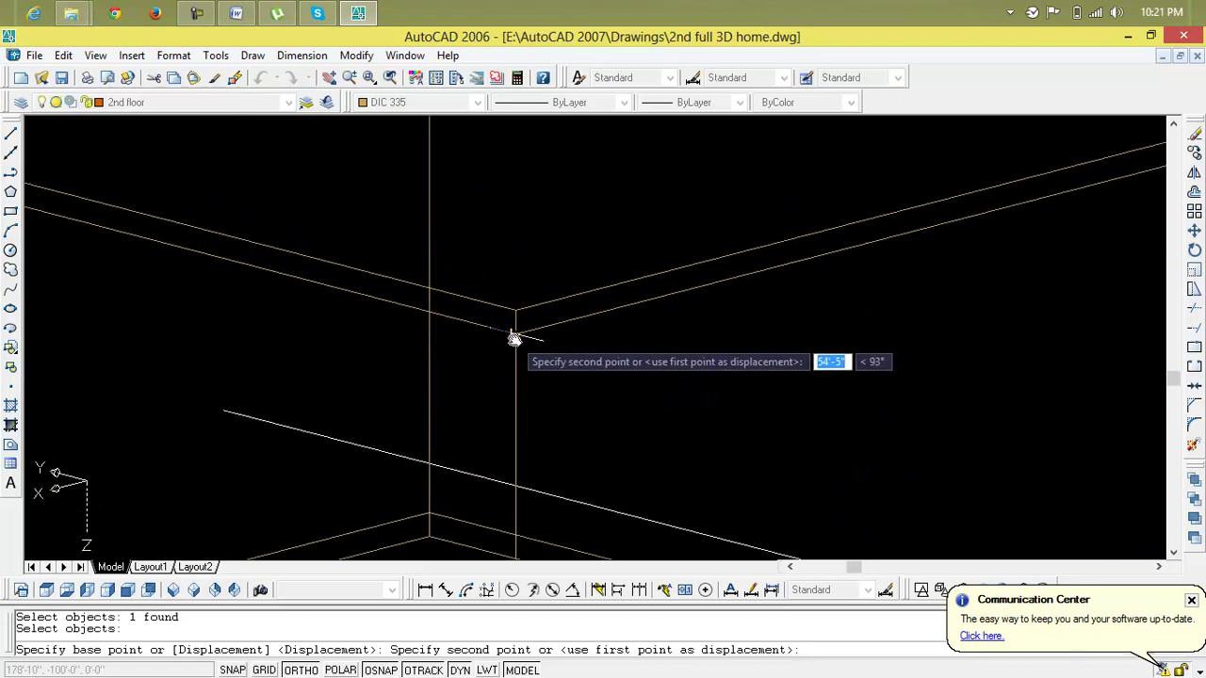
pyautogui.click(513, 339)
pyautogui.scroll(-2, 514, 339)
pyautogui.scroll(-3, 531, 433)
pyautogui.moveTo(530, 434)
pyautogui.mouseDown(button='middle')
pyautogui.moveTo(194, 352)
pyautogui.moveTo(578, 447)
pyautogui.mouseUp(button='middle')
pyautogui.scroll(-2, 577, 446)
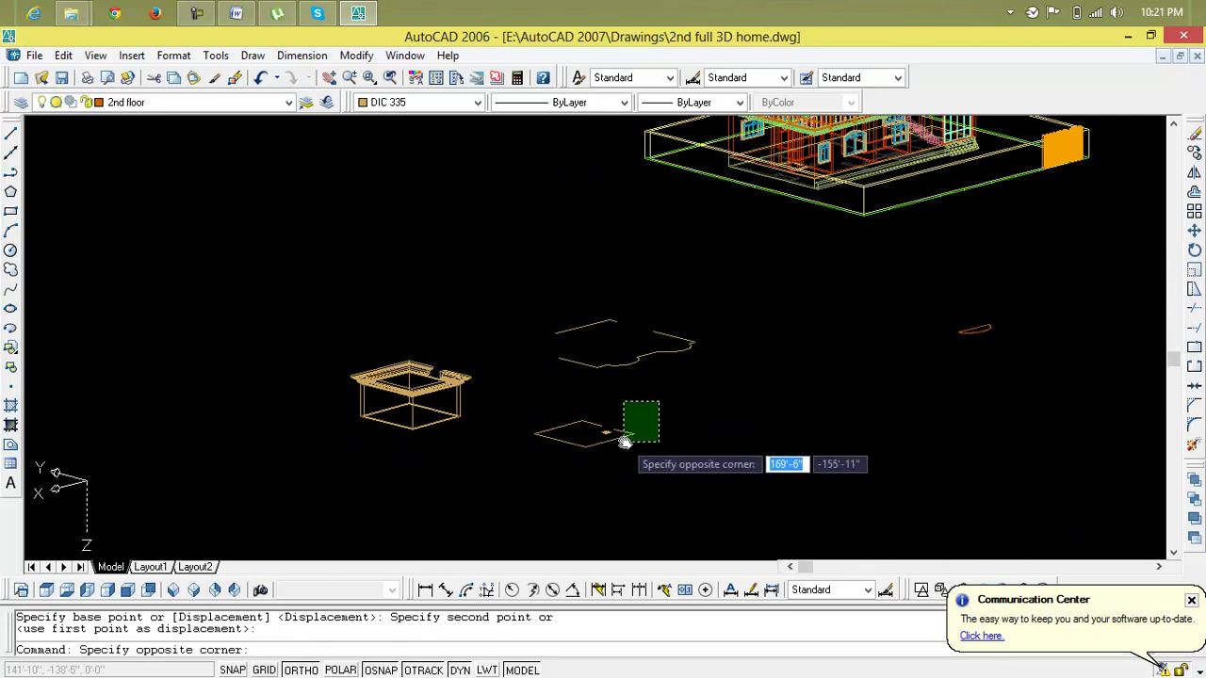
pyautogui.scroll(4, 622, 438)
pyautogui.moveTo(621, 438); pyautogui.dragTo(614, 430, button='middle')
pyautogui.scroll(2, 565, 428)
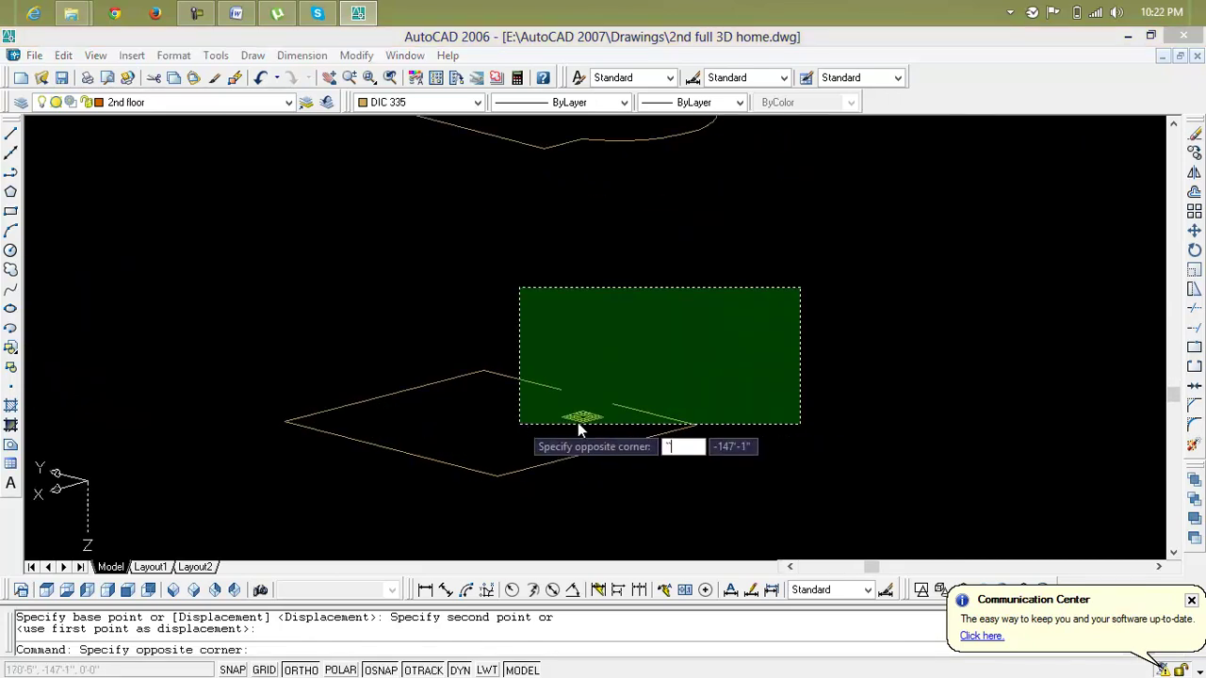
pyautogui.press('Escape')
pyautogui.press('Escape')
# Start a polyline at the grid's lower corner, adding two vertices and a trial arc, which is undone.
pyautogui.scroll(2, 560, 422)
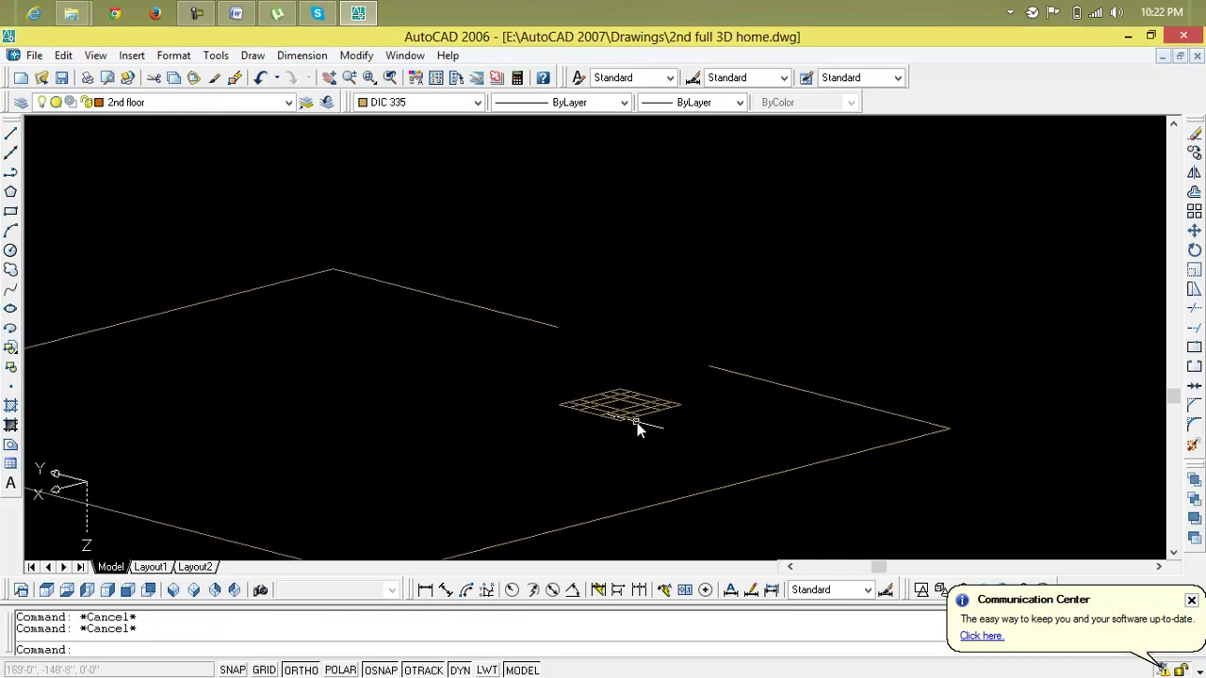
pyautogui.moveTo(639, 428)
pyautogui.mouseDown(button='middle')
pyautogui.moveTo(440, 433)
pyautogui.moveTo(430, 449)
pyautogui.mouseUp(button='middle')
pyautogui.scroll(-1, 441, 433)
pyautogui.scroll(-1, 443, 440)
pyautogui.scroll(-2, 440, 438)
pyautogui.scroll(-1, 438, 457)
pyautogui.scroll(1, 448, 461)
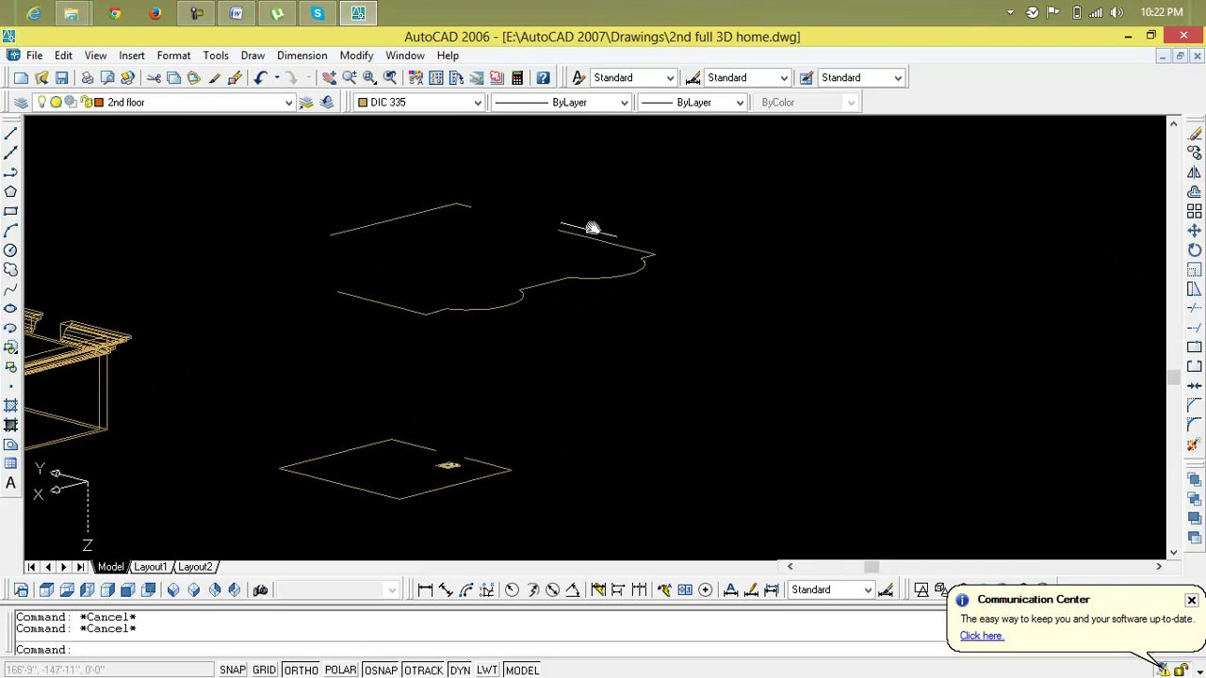
pyautogui.scroll(-1, 502, 271)
pyautogui.scroll(2, 484, 474)
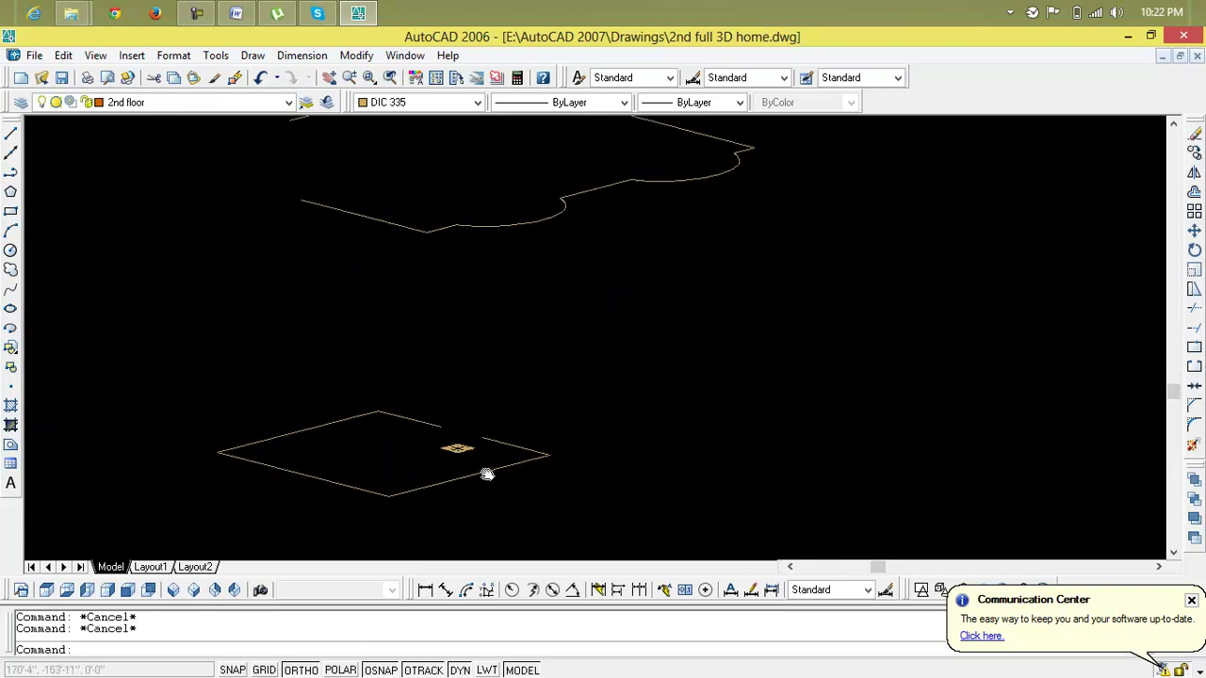
pyautogui.moveTo(478, 447); pyautogui.dragTo(573, 469, button='middle')
pyautogui.scroll(2, 538, 465)
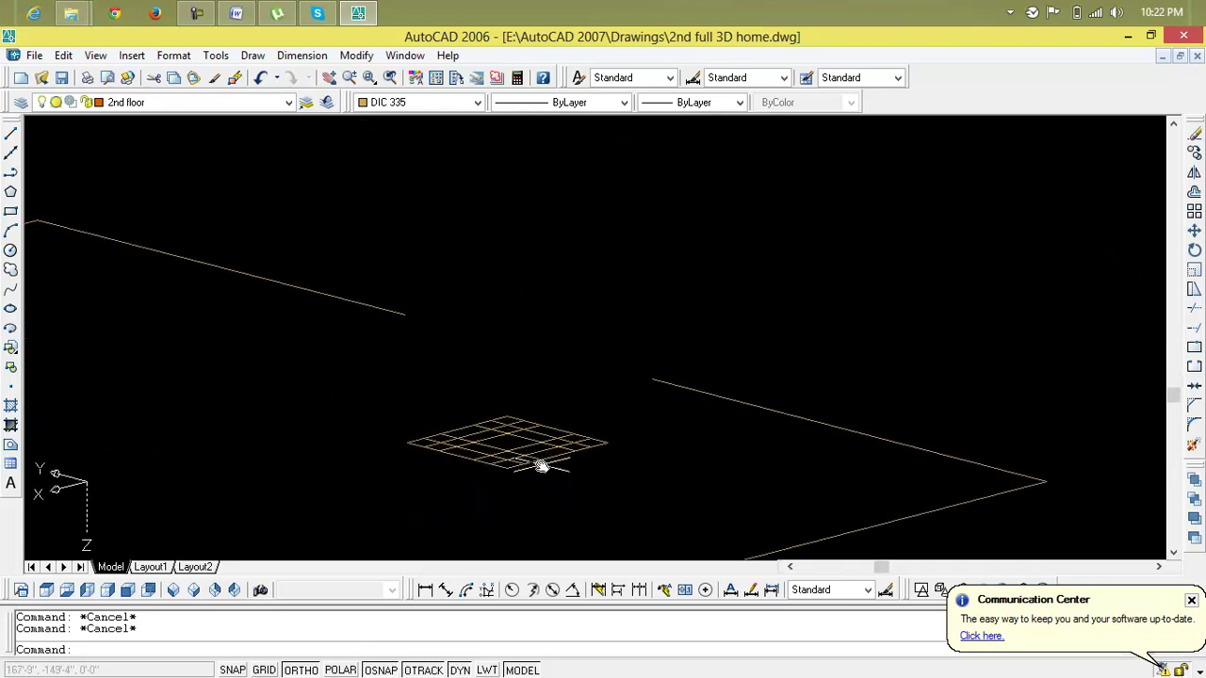
pyautogui.scroll(1, 534, 450)
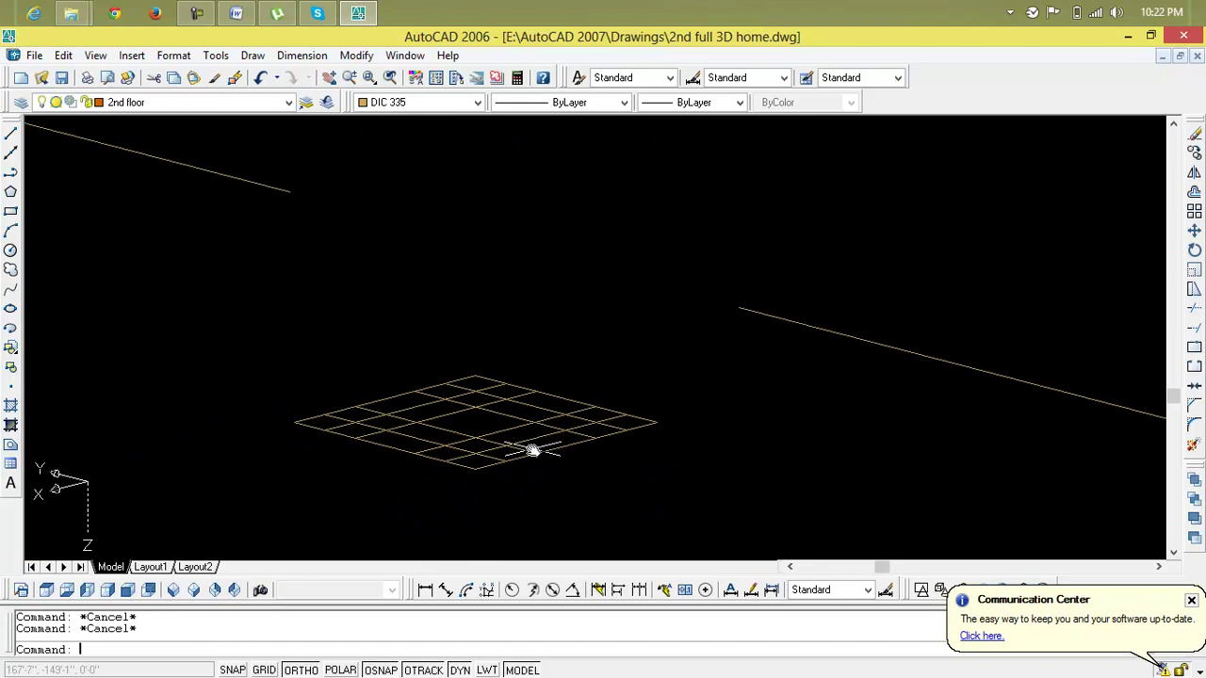
pyautogui.write('pl')
pyautogui.press('Return')
pyautogui.scroll(3, 474, 473)
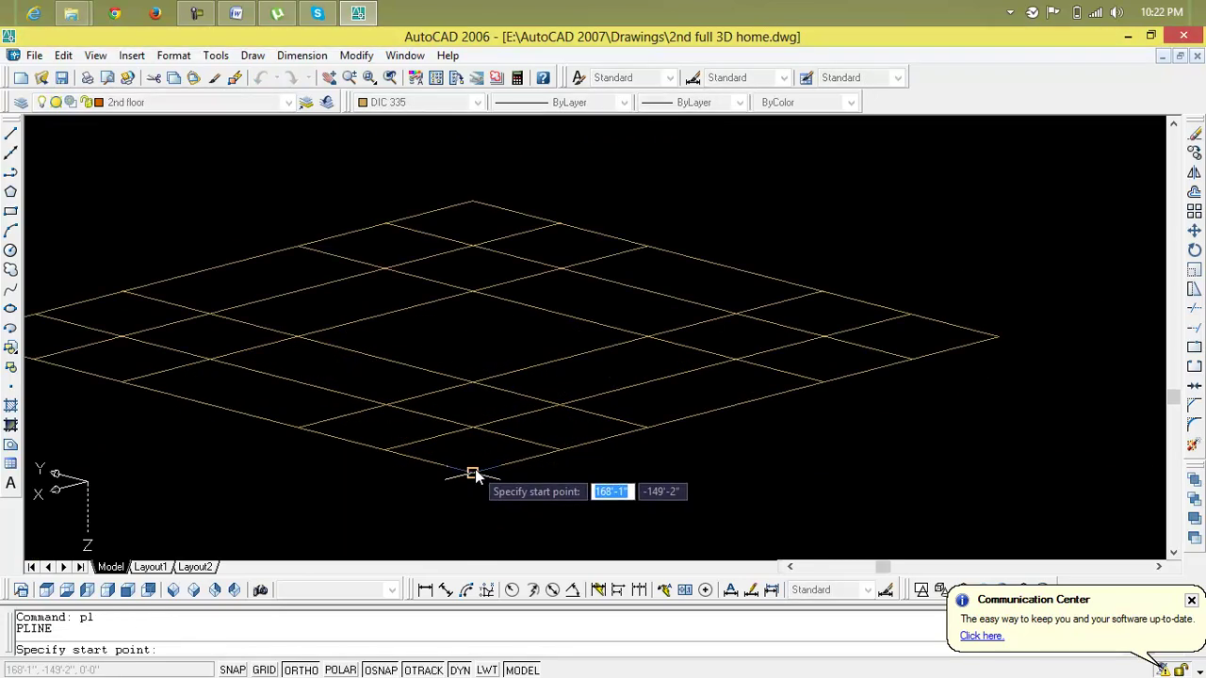
pyautogui.click(474, 472)
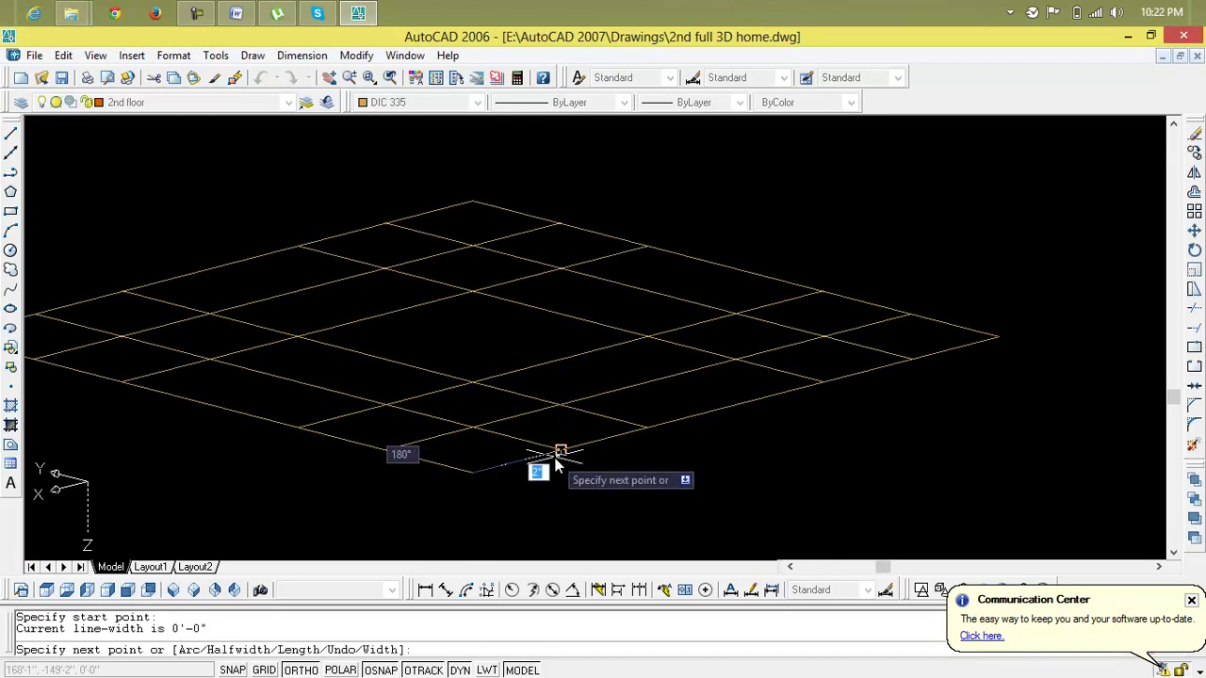
pyautogui.click(477, 429)
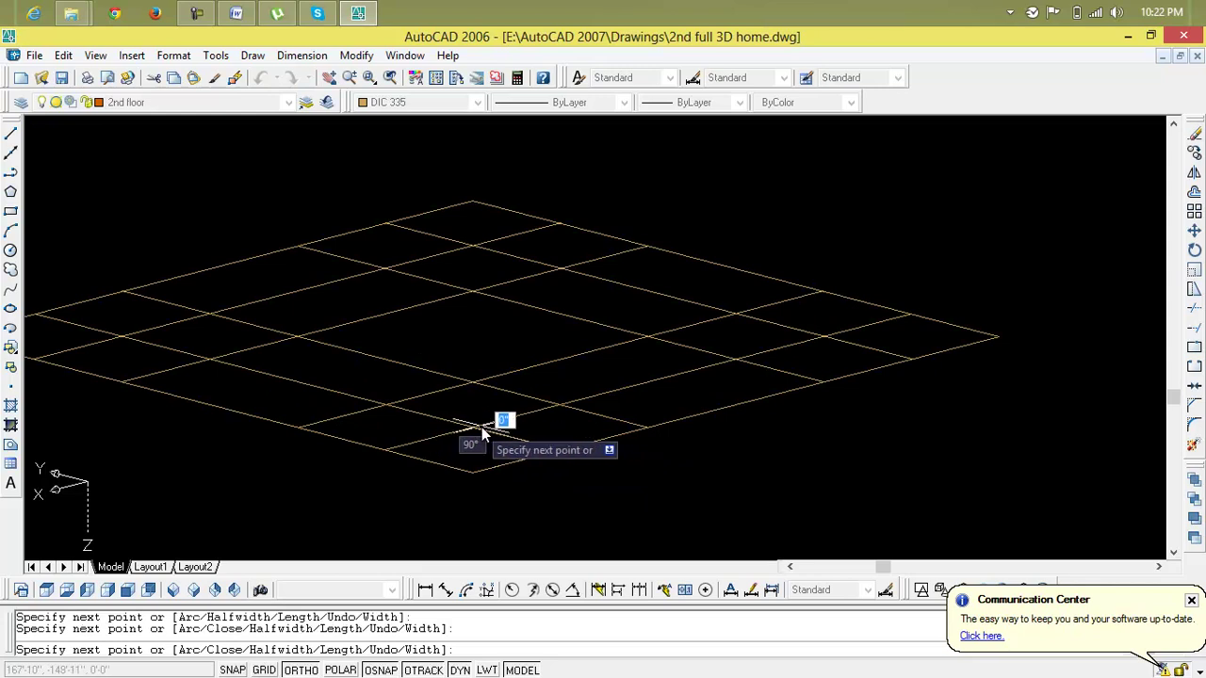
pyautogui.click(557, 407)
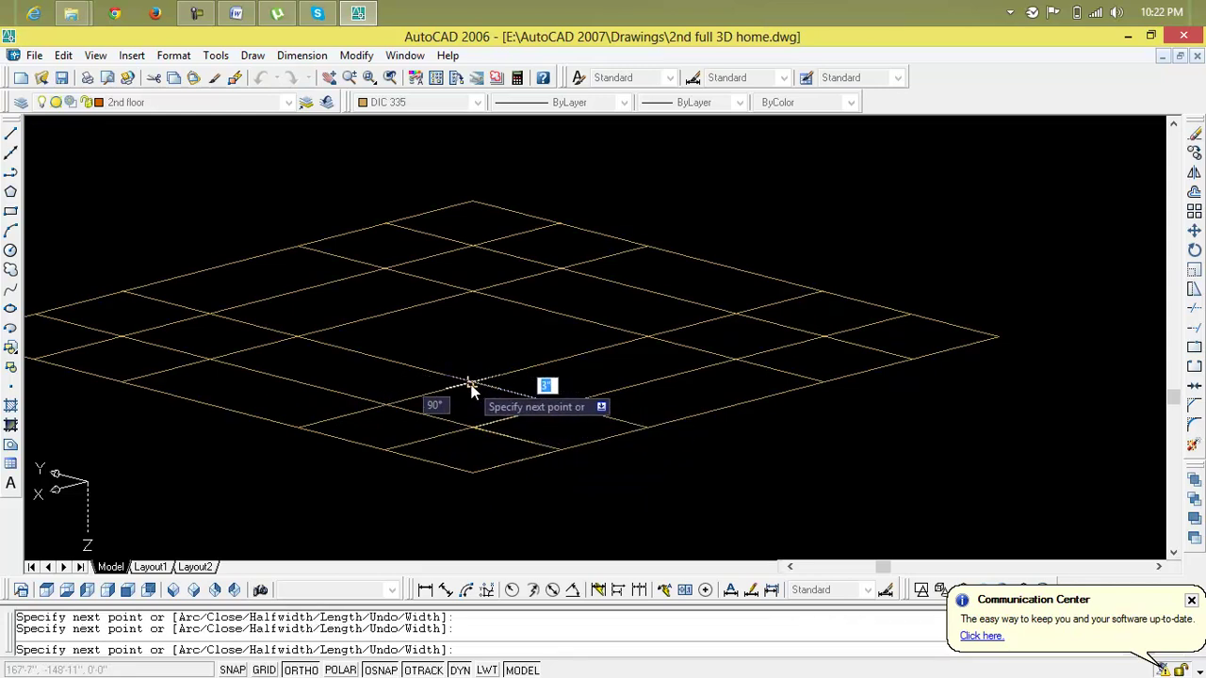
pyautogui.write('a')
pyautogui.press('Return')
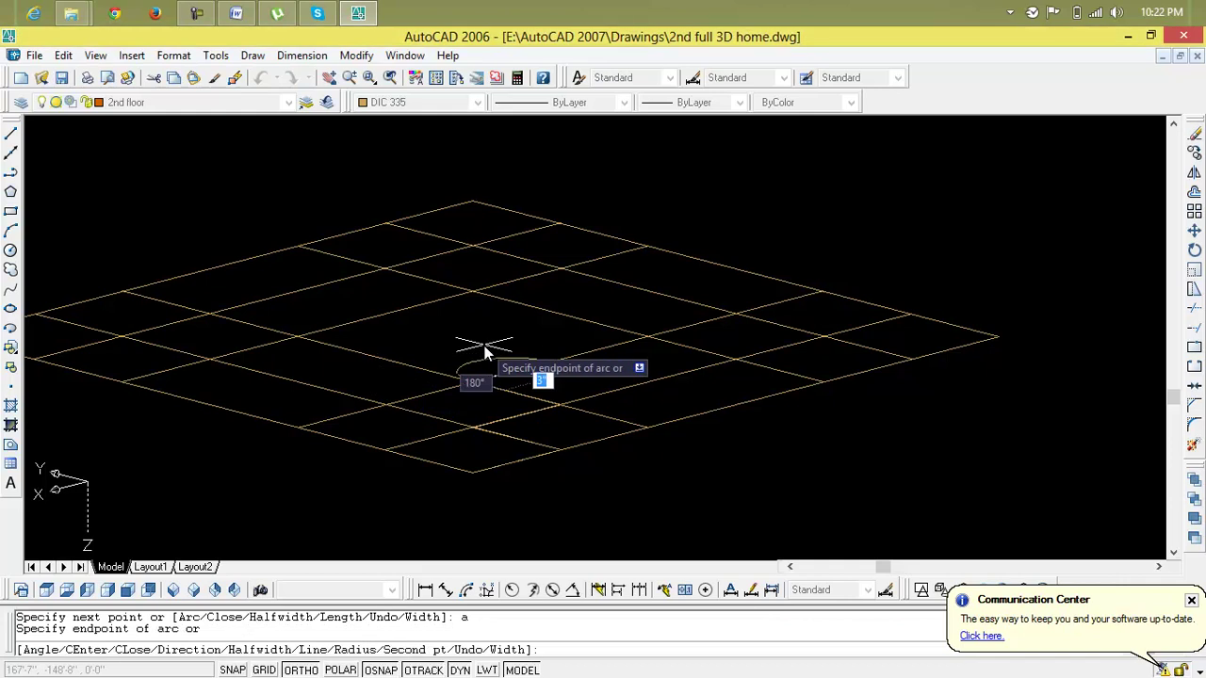
pyautogui.click(484, 348)
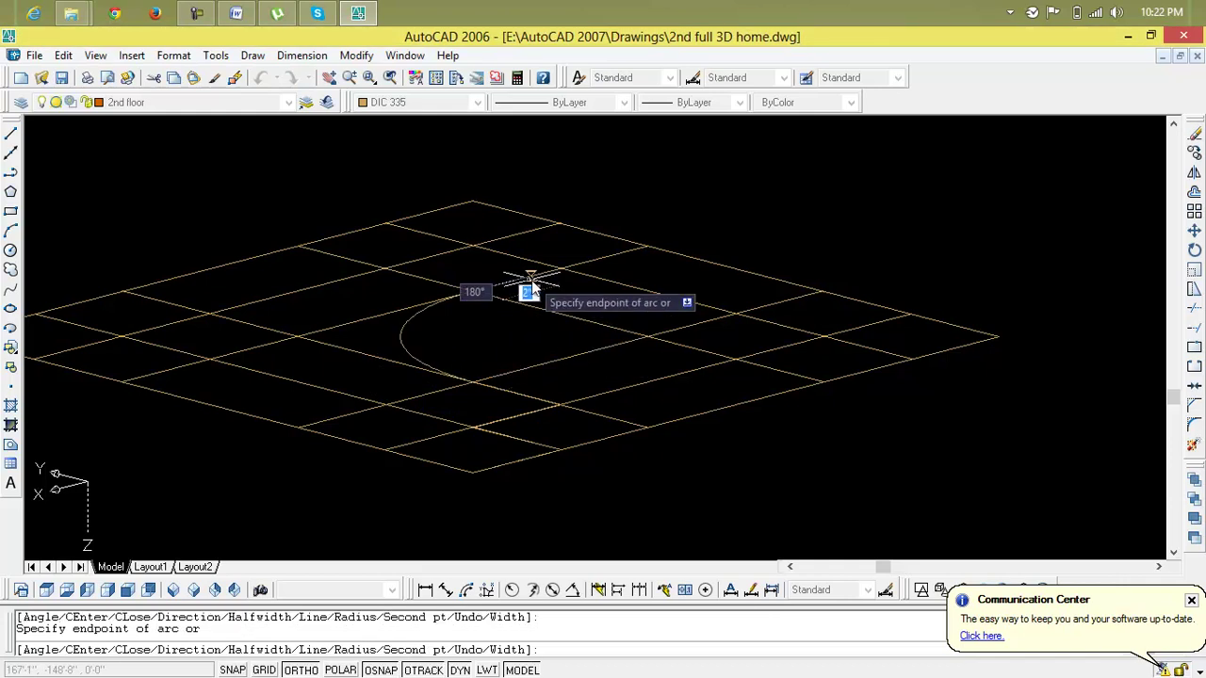
pyautogui.click(562, 225)
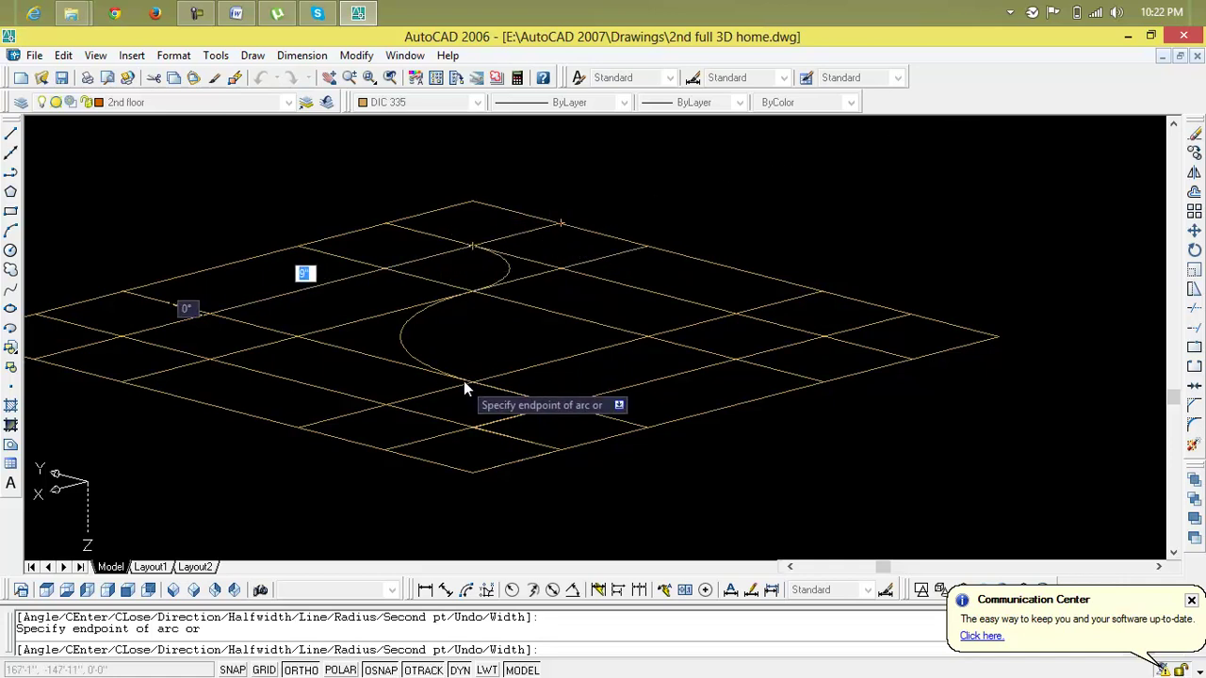
pyautogui.write('u')
pyautogui.press('Return')
# Add straight vertices at the grid's left and bottom corners and close the profile outline.
pyautogui.write('l')
pyautogui.press('Return')
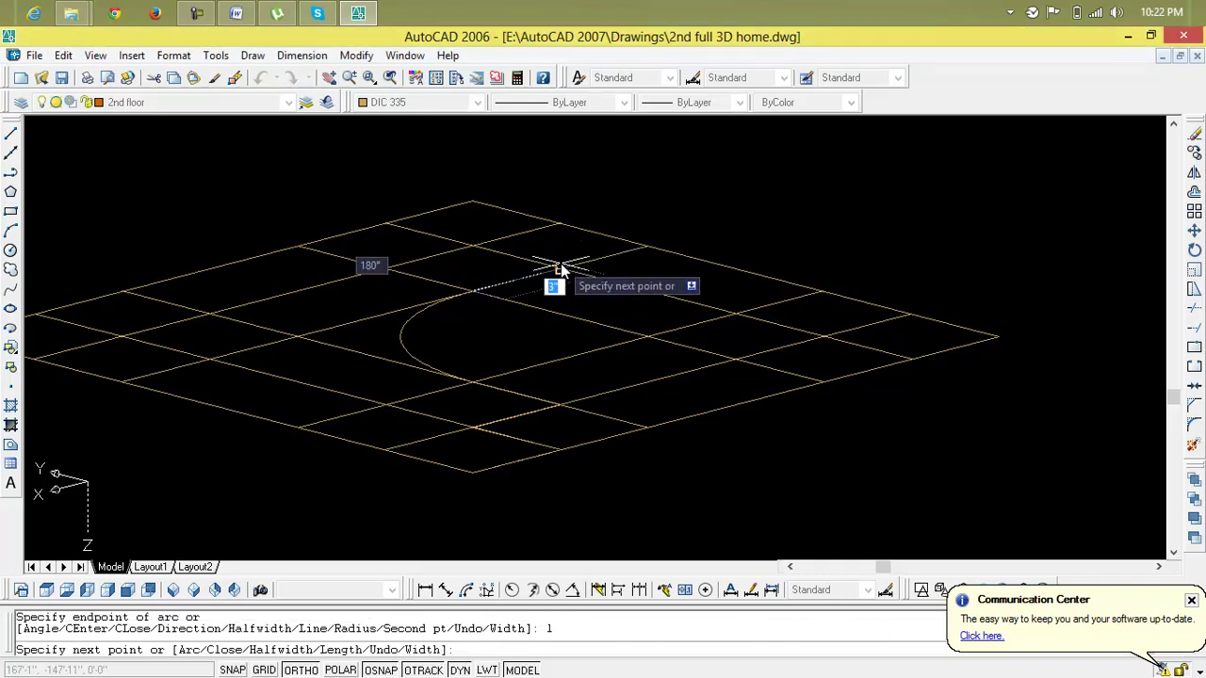
pyautogui.click(478, 243)
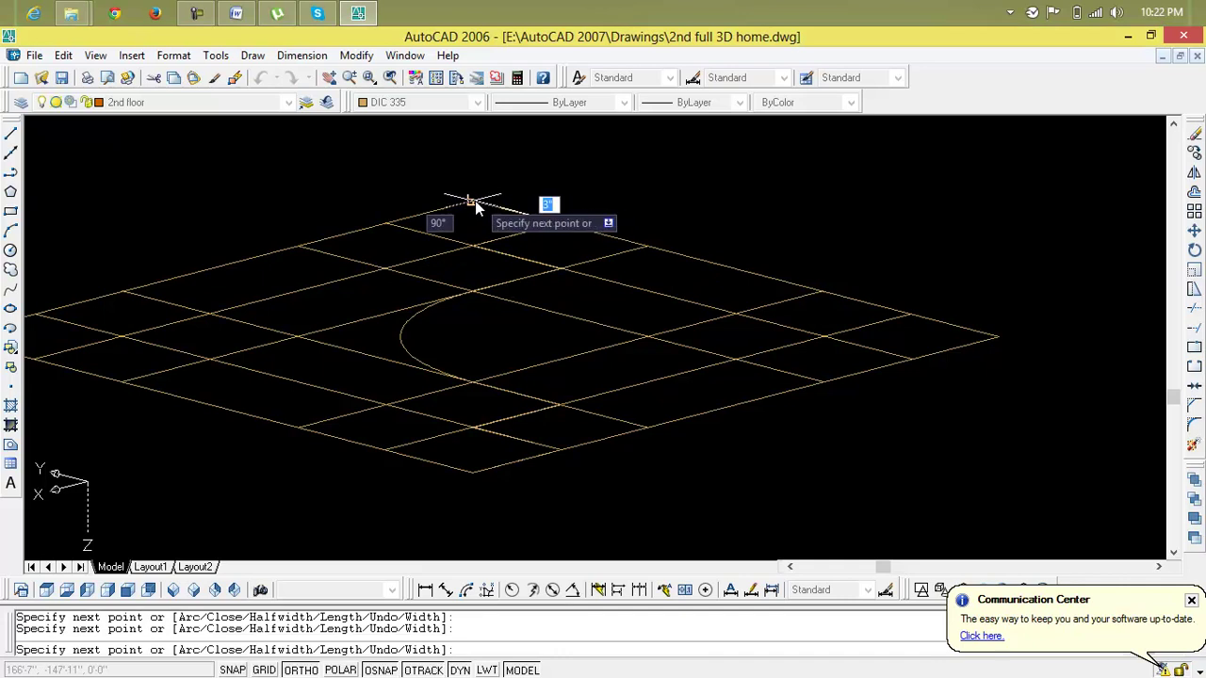
pyautogui.moveTo(143, 392); pyautogui.dragTo(426, 372, button='middle')
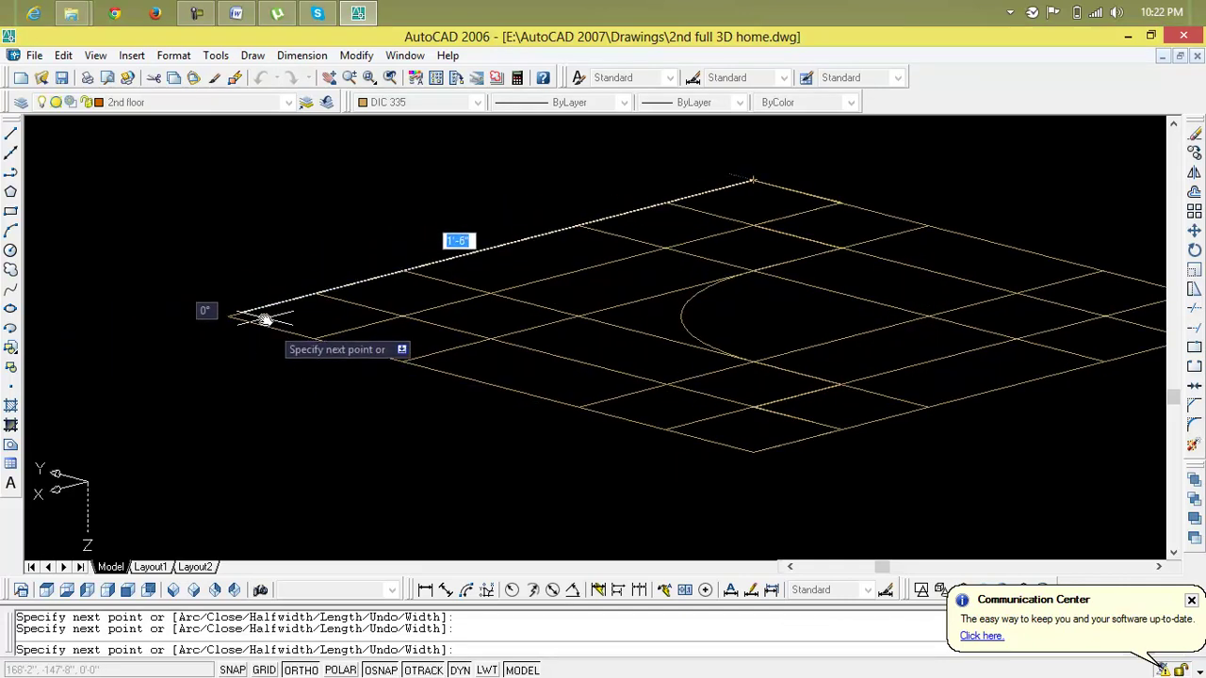
pyautogui.click(227, 316)
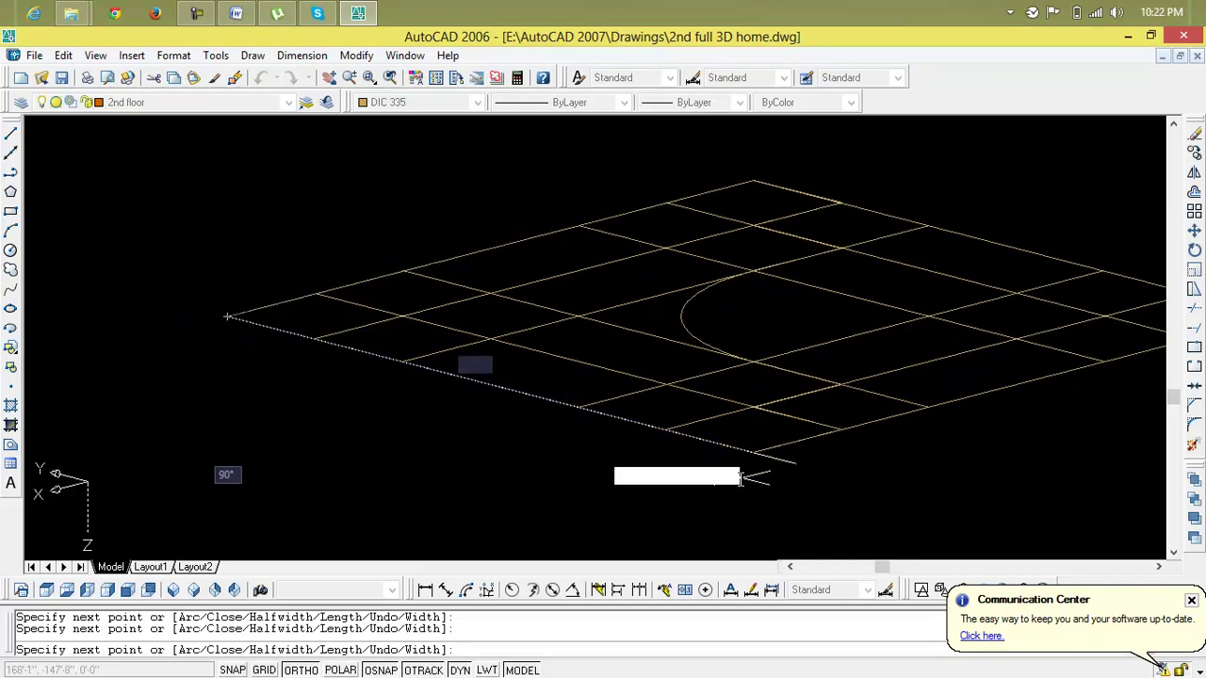
pyautogui.click(753, 451)
pyautogui.write('c')
pyautogui.press('Return')
pyautogui.scroll(-3, 786, 448)
pyautogui.press('Escape')
pyautogui.press('Escape')
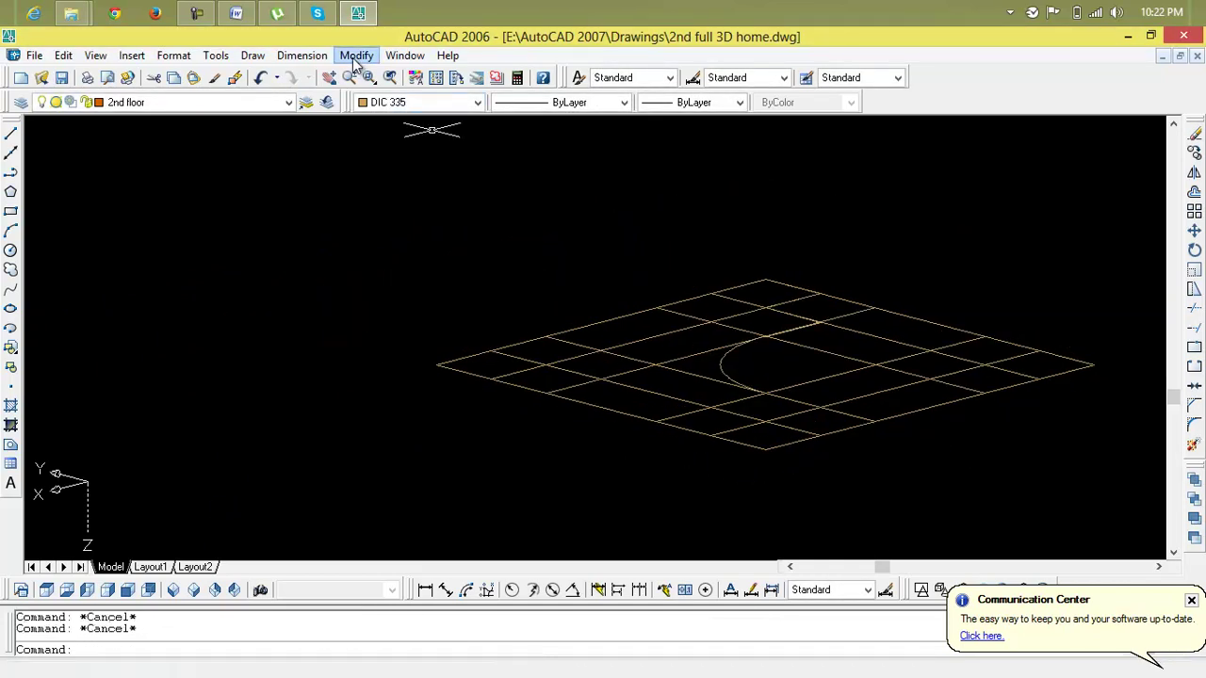
# Rotate the new profile 90° in 3D about a two-point axis so it stands upright.
pyautogui.click(356, 55)
pyautogui.moveTo(386, 461)
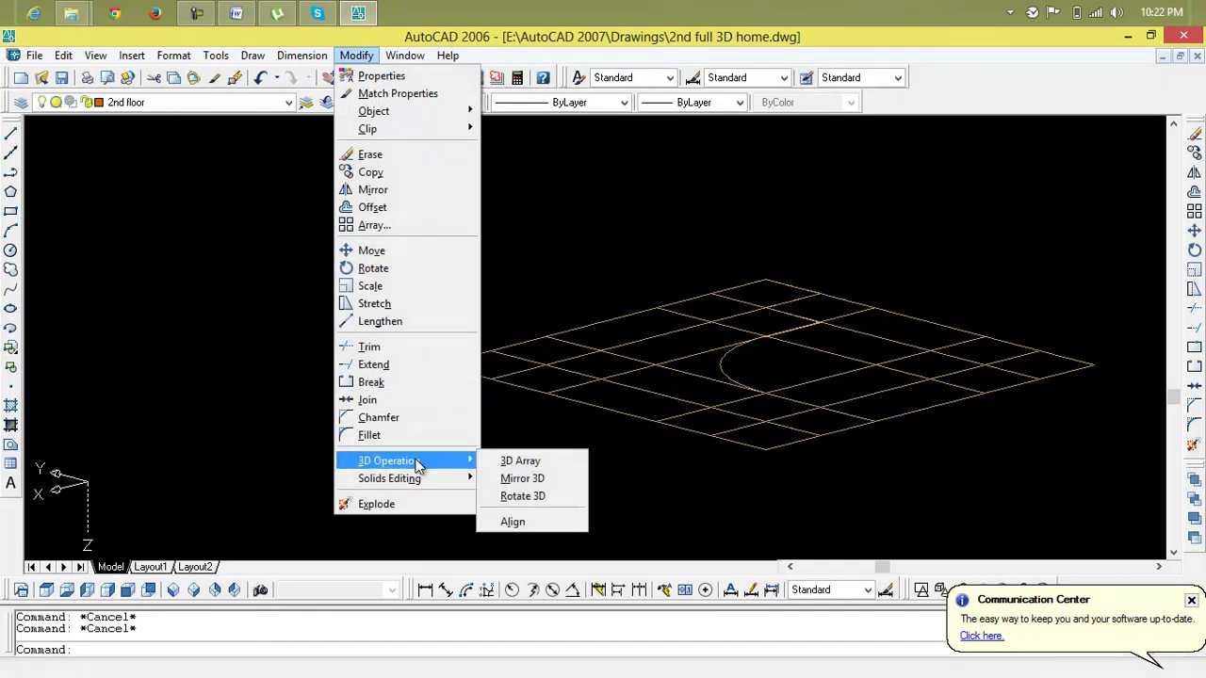
pyautogui.click(523, 495)
pyautogui.click(773, 454)
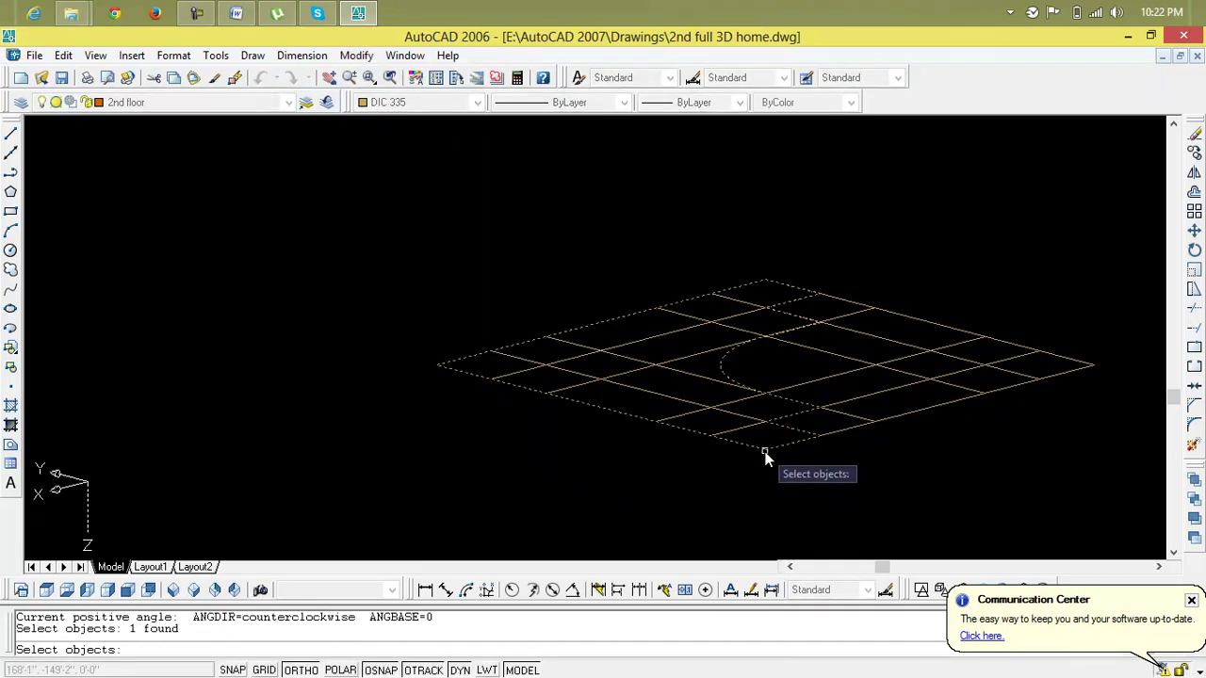
pyautogui.press('Return')
pyautogui.click(766, 450)
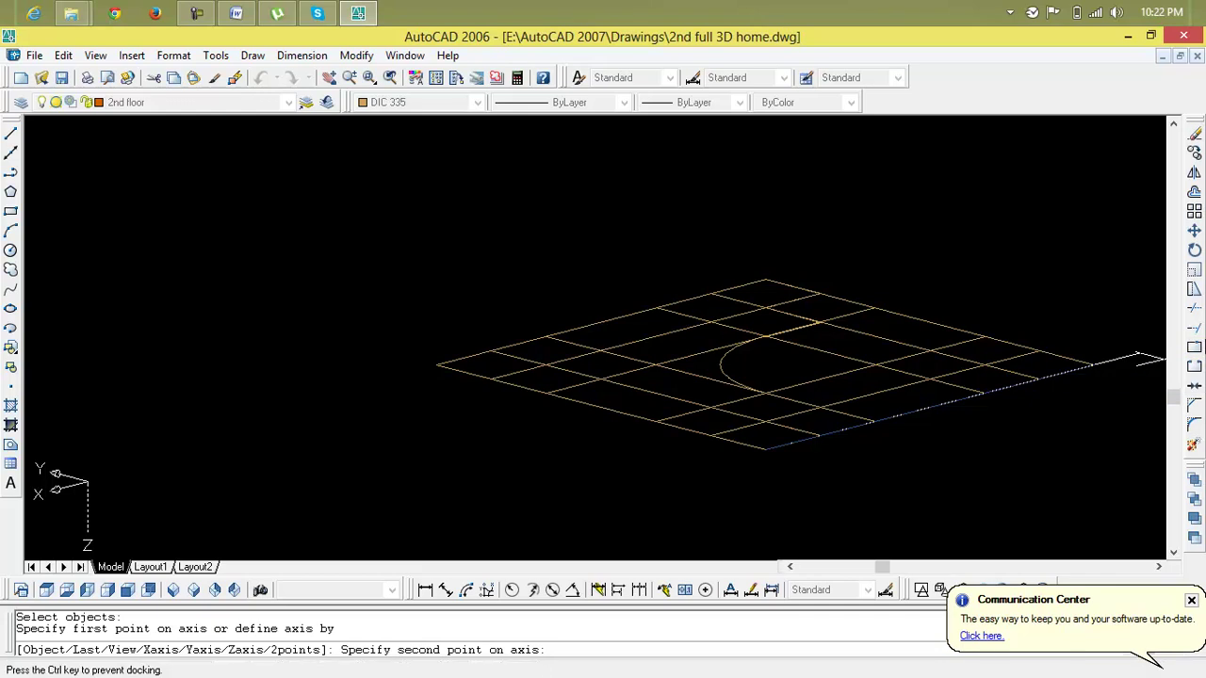
pyautogui.moveTo(1130, 349); pyautogui.dragTo(963, 348, button='middle')
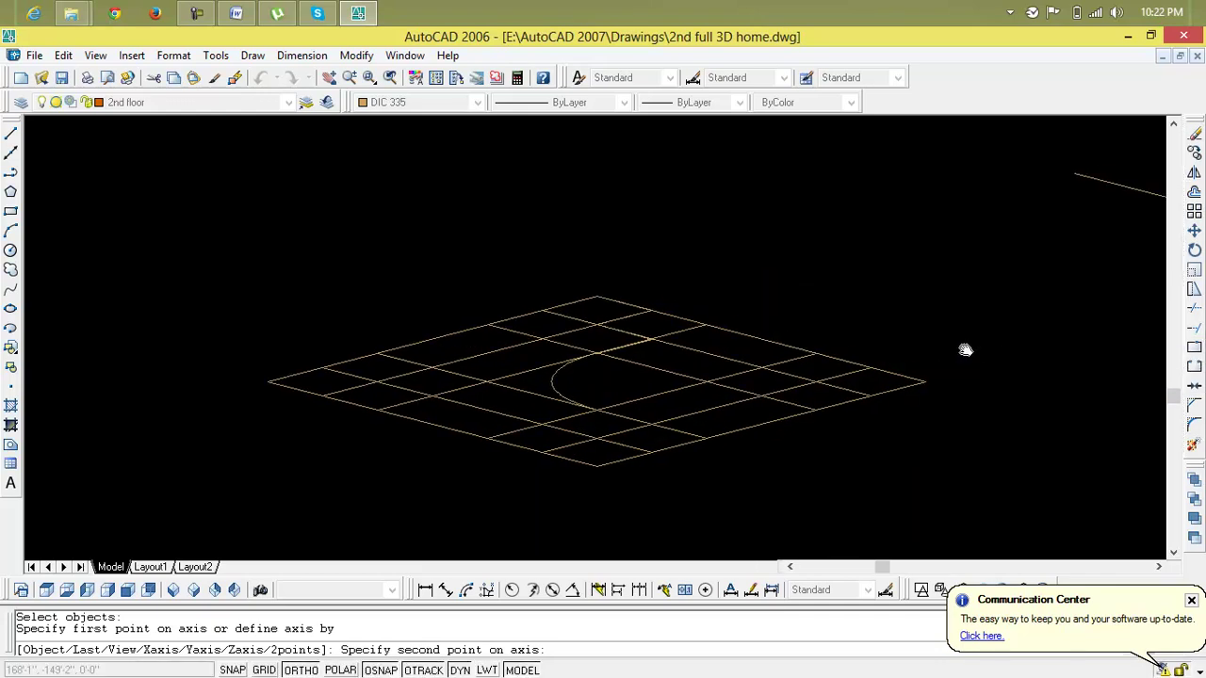
pyautogui.click(1033, 360)
pyautogui.write('9')
pyautogui.press('Return')
pyautogui.scroll(-5, 1007, 358)
pyautogui.moveTo(981, 380); pyautogui.dragTo(561, 386, button='middle')
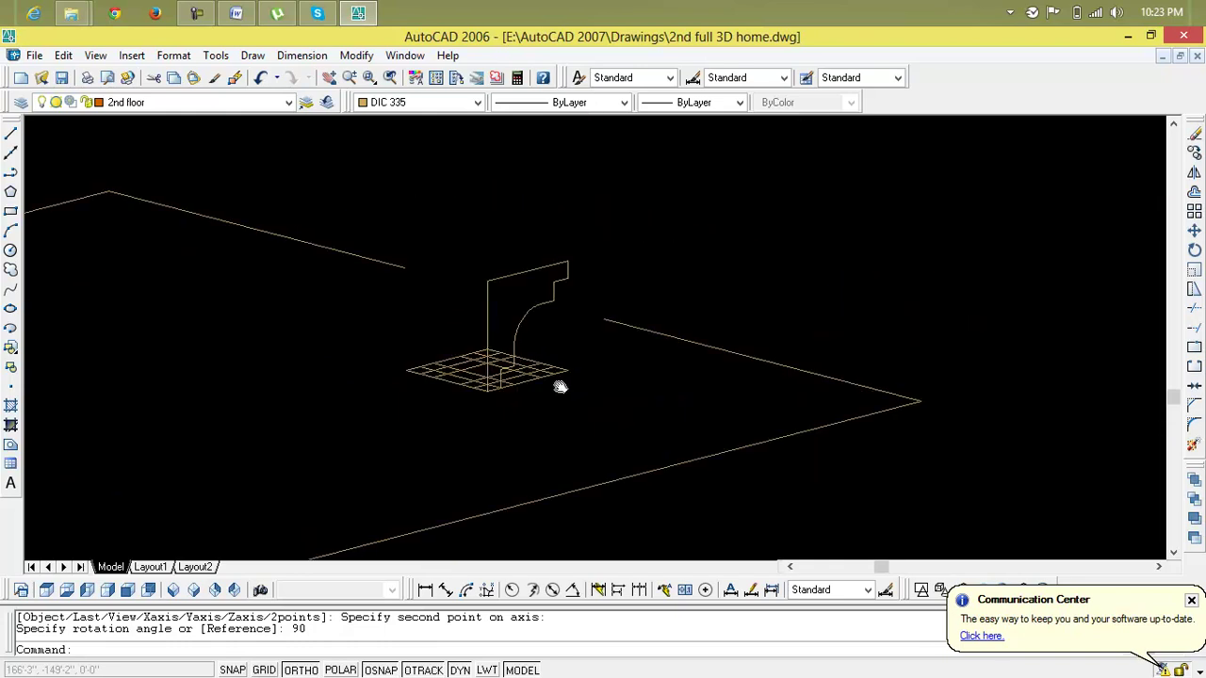
# Move the upright profile from its foot onto the wall-top corner with Ortho off.
pyautogui.write('m')
pyautogui.press('Return')
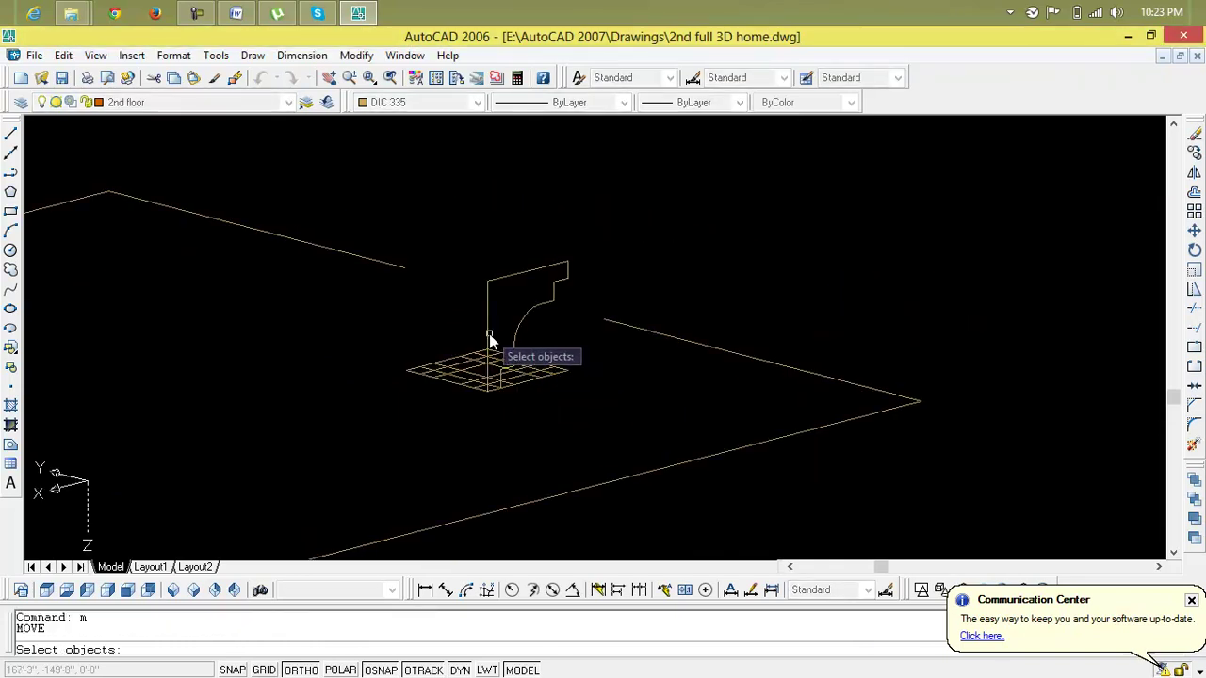
pyautogui.click(489, 339)
pyautogui.press('Return')
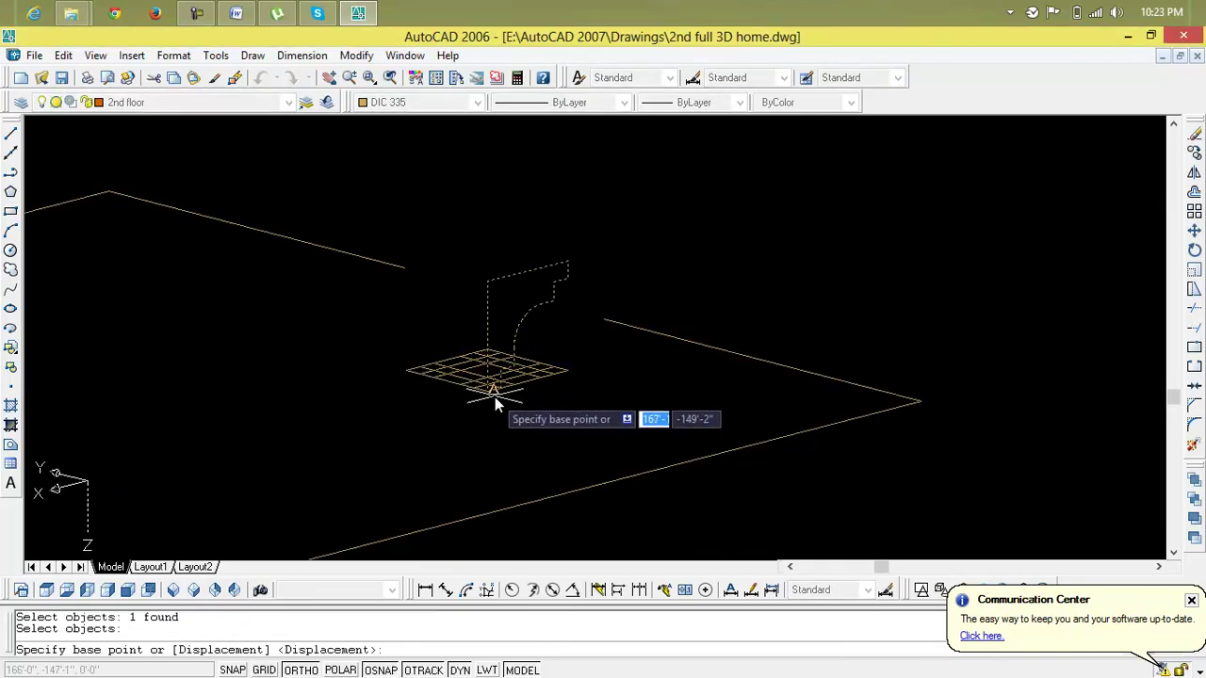
pyautogui.click(486, 391)
pyautogui.moveTo(486, 392); pyautogui.dragTo(686, 512, button='middle')
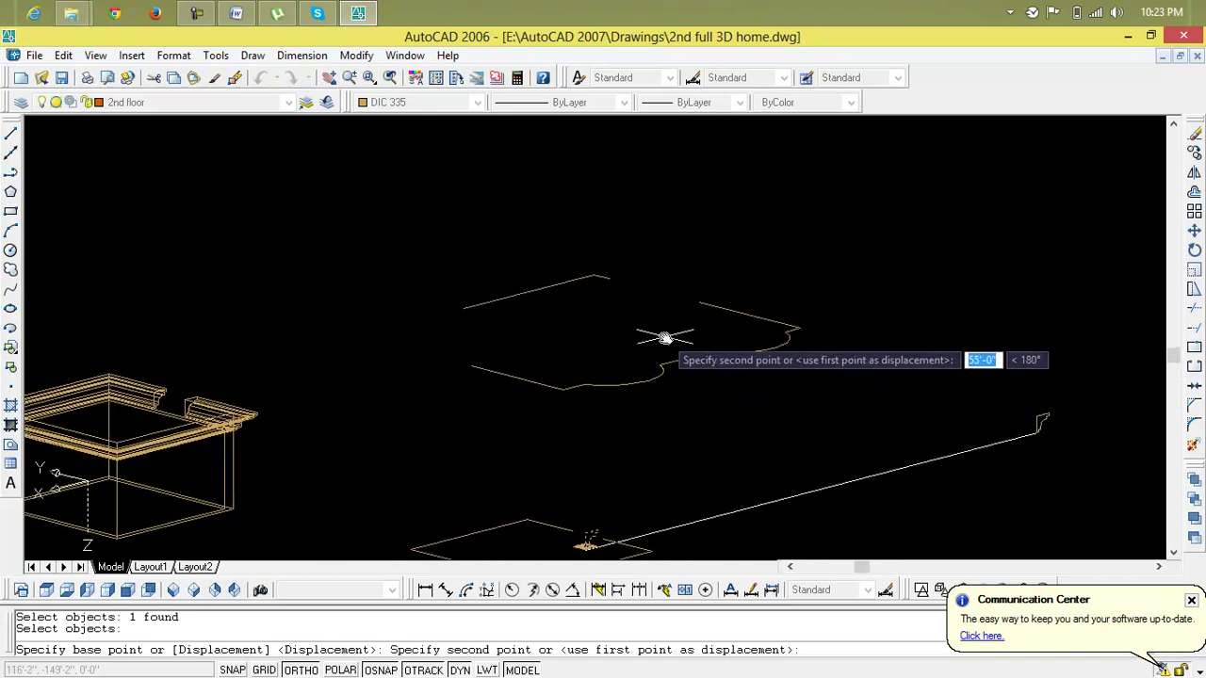
pyautogui.press('F8')
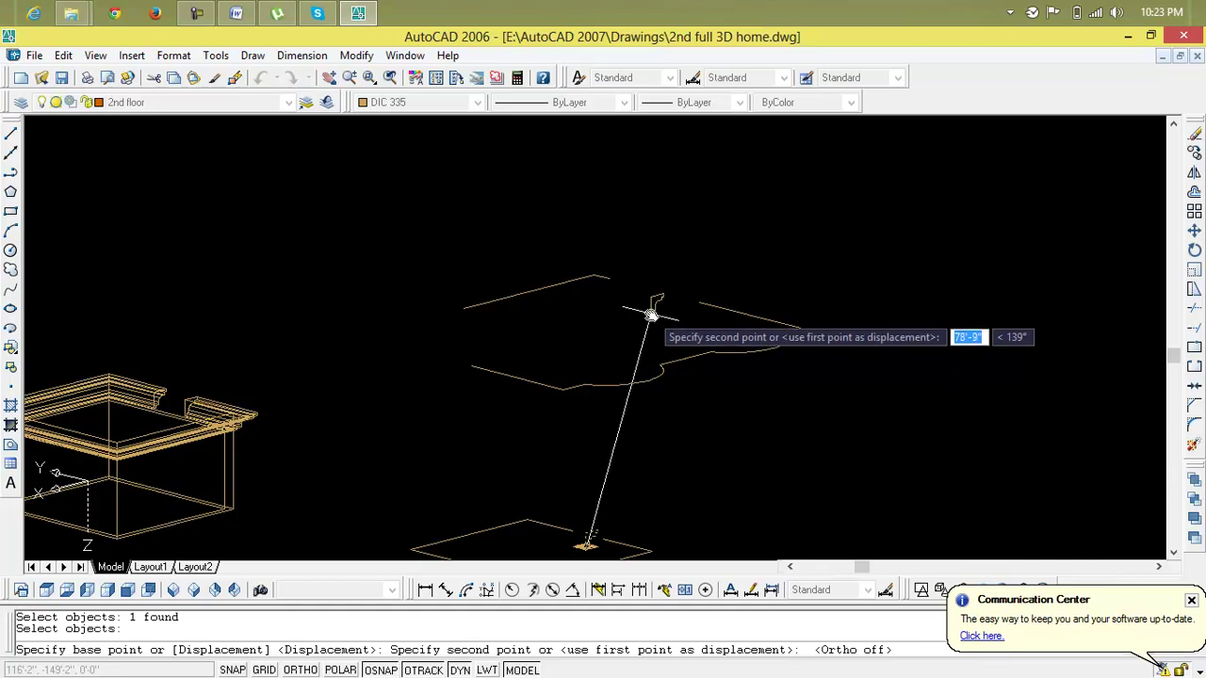
pyautogui.click(646, 315)
pyautogui.moveTo(646, 311); pyautogui.dragTo(633, 389, button='middle')
pyautogui.scroll(3, 631, 391)
pyautogui.scroll(1, 626, 346)
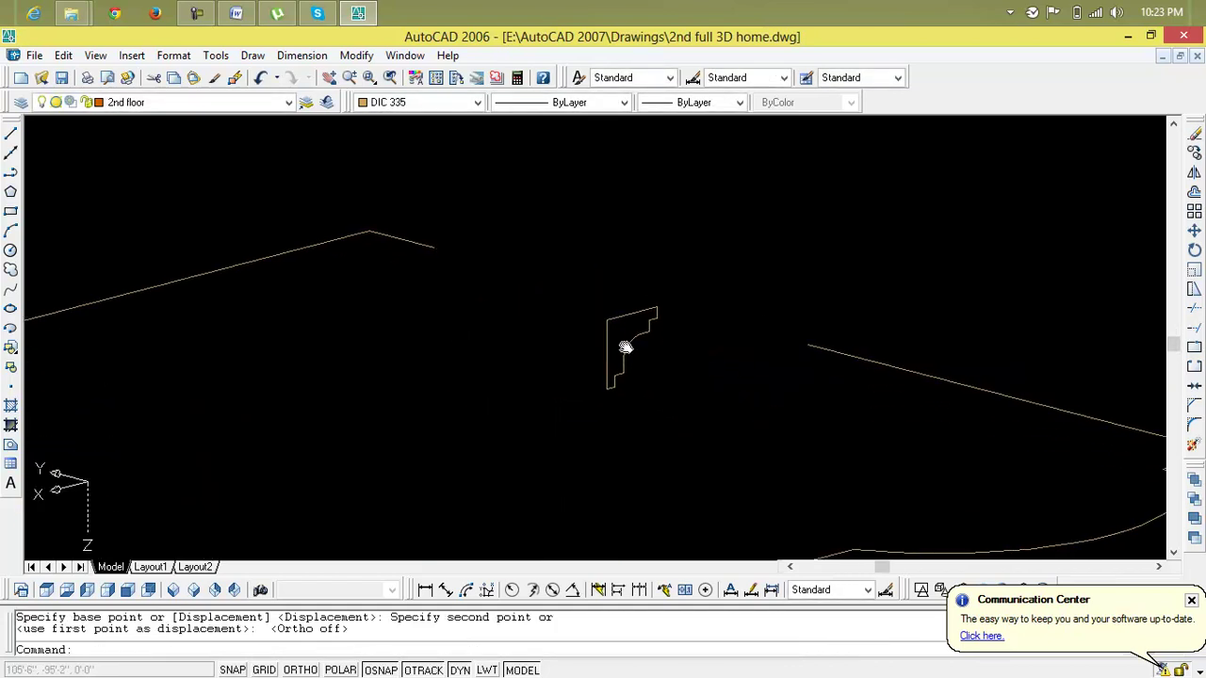
pyautogui.press('Escape')
pyautogui.press('Escape')
pyautogui.scroll(2, 617, 377)
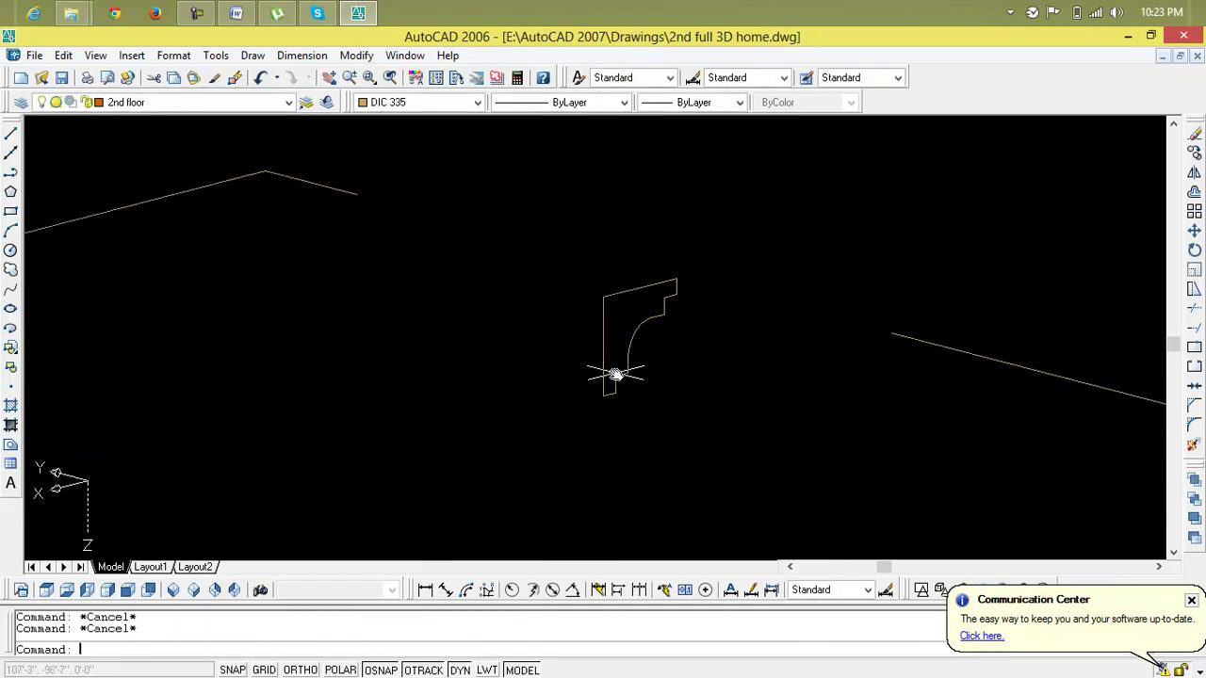
# Copy the upright profile from its lower corner to another wall-top corner.
pyautogui.write('cp')
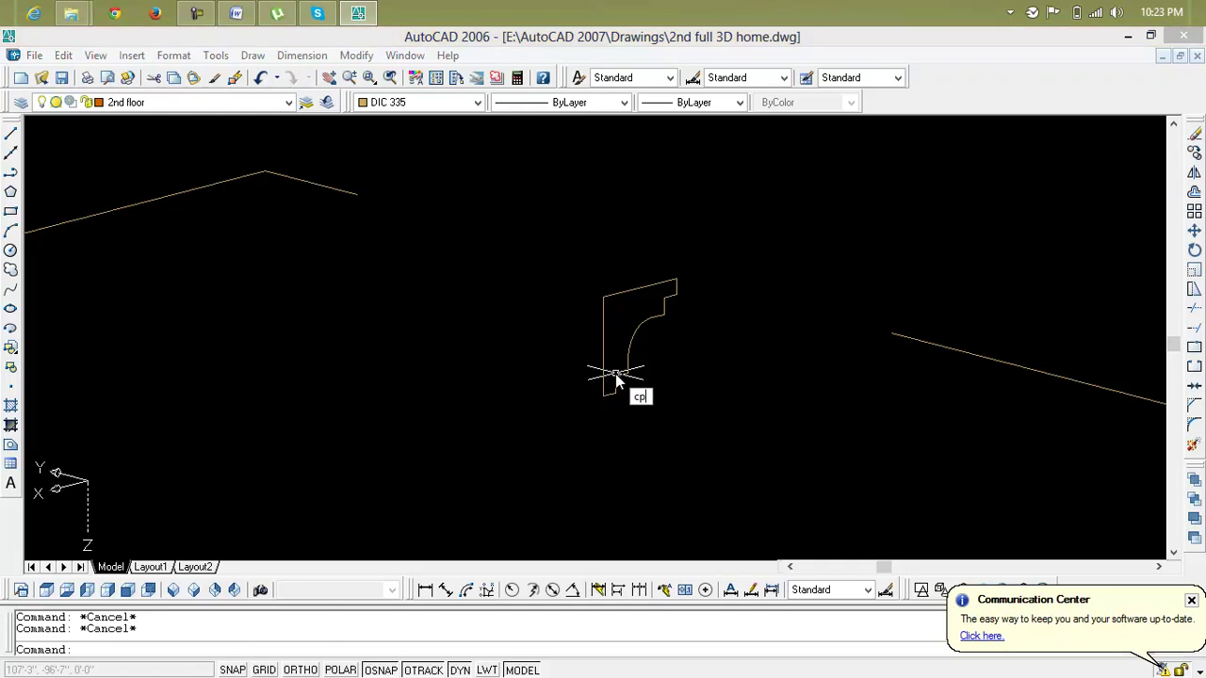
pyautogui.press('Return')
pyautogui.click(613, 378)
pyautogui.press('Return')
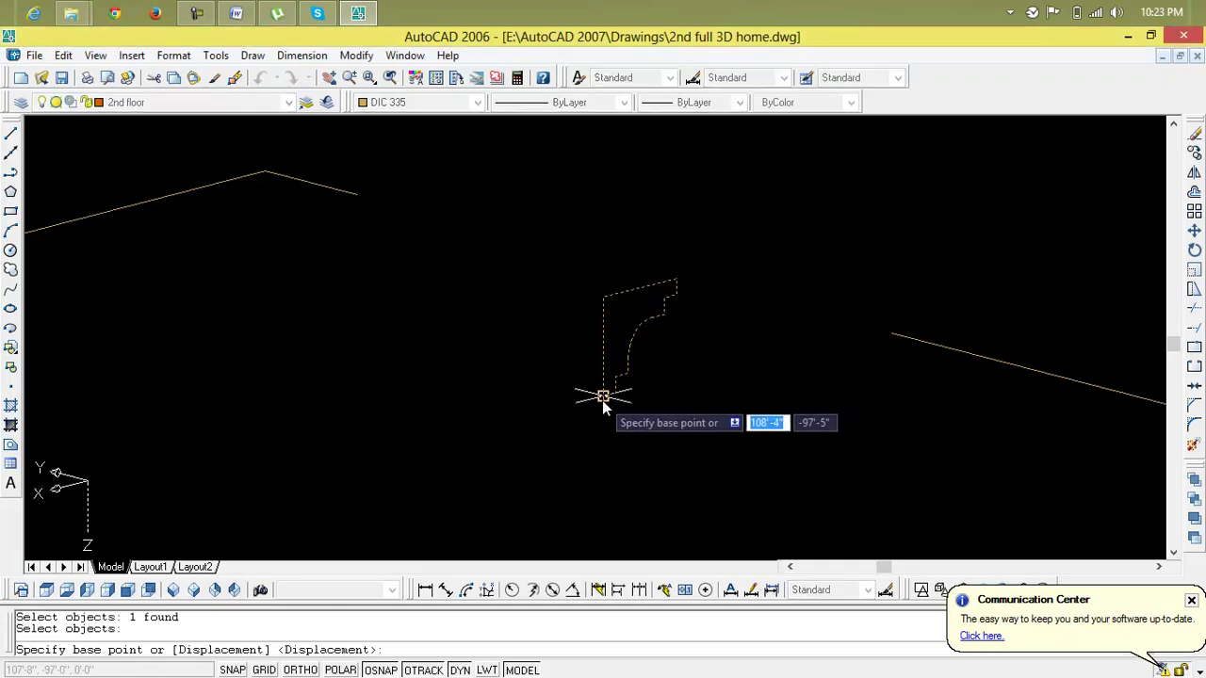
pyautogui.click(602, 396)
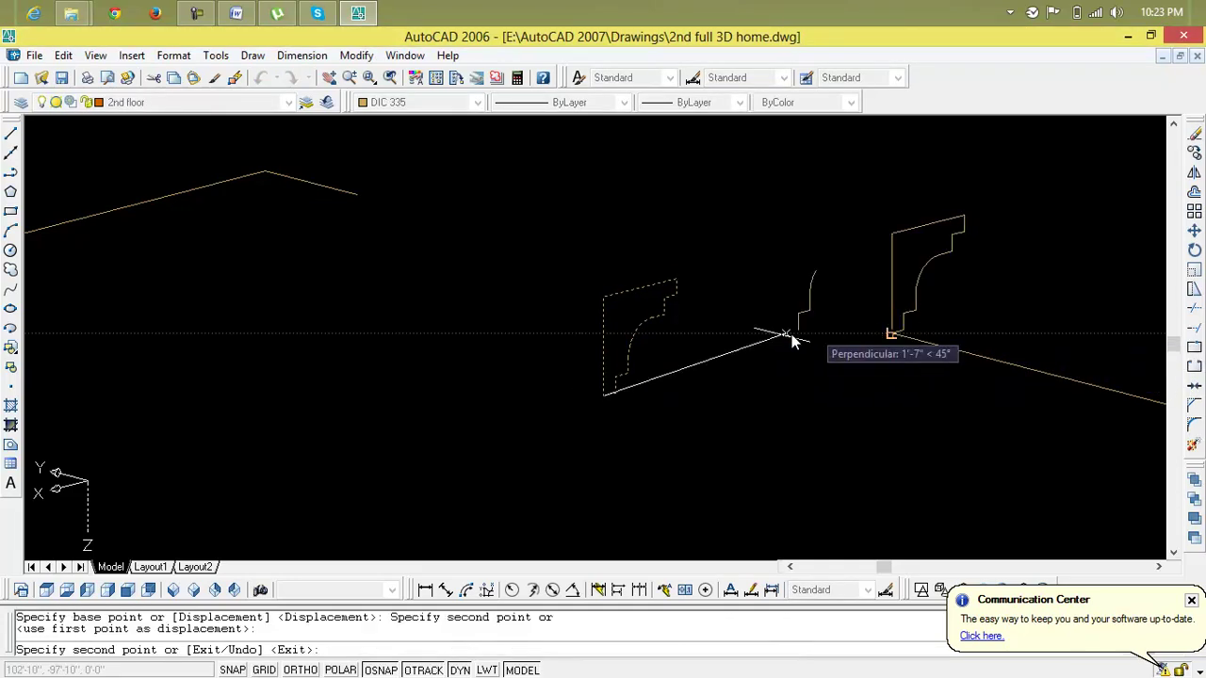
pyautogui.scroll(-2, 767, 377)
pyautogui.scroll(3, 662, 218)
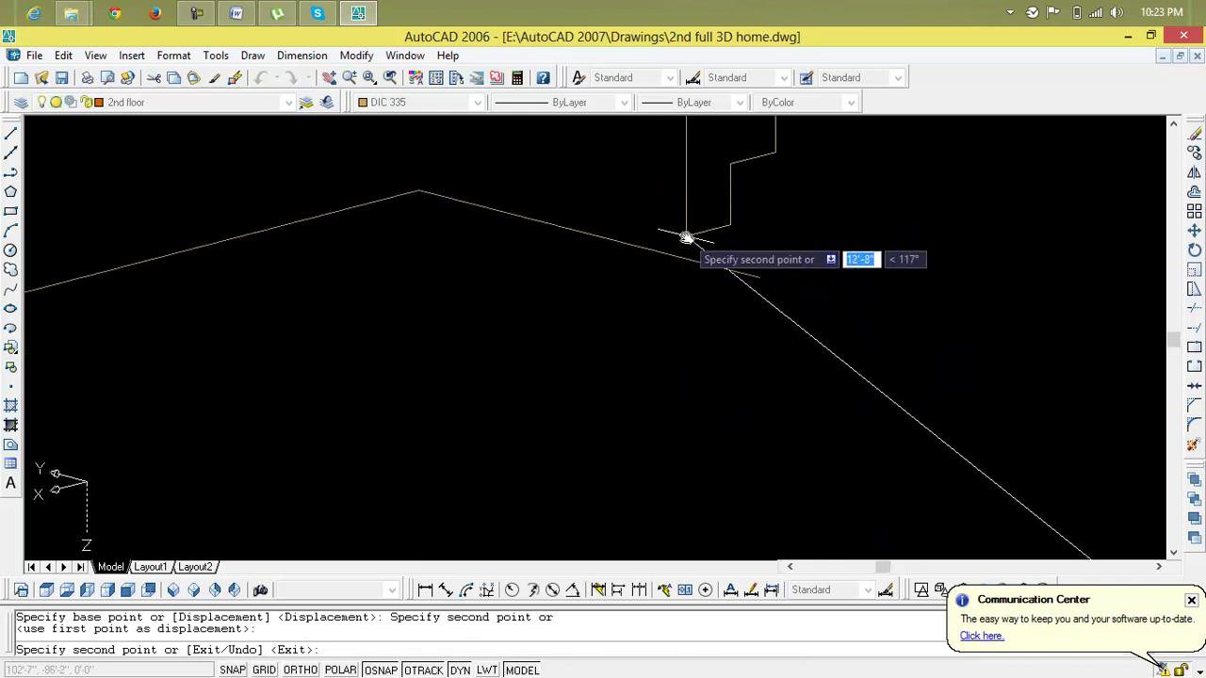
pyautogui.click(766, 276)
pyautogui.scroll(-2, 774, 403)
pyautogui.scroll(-1, 718, 356)
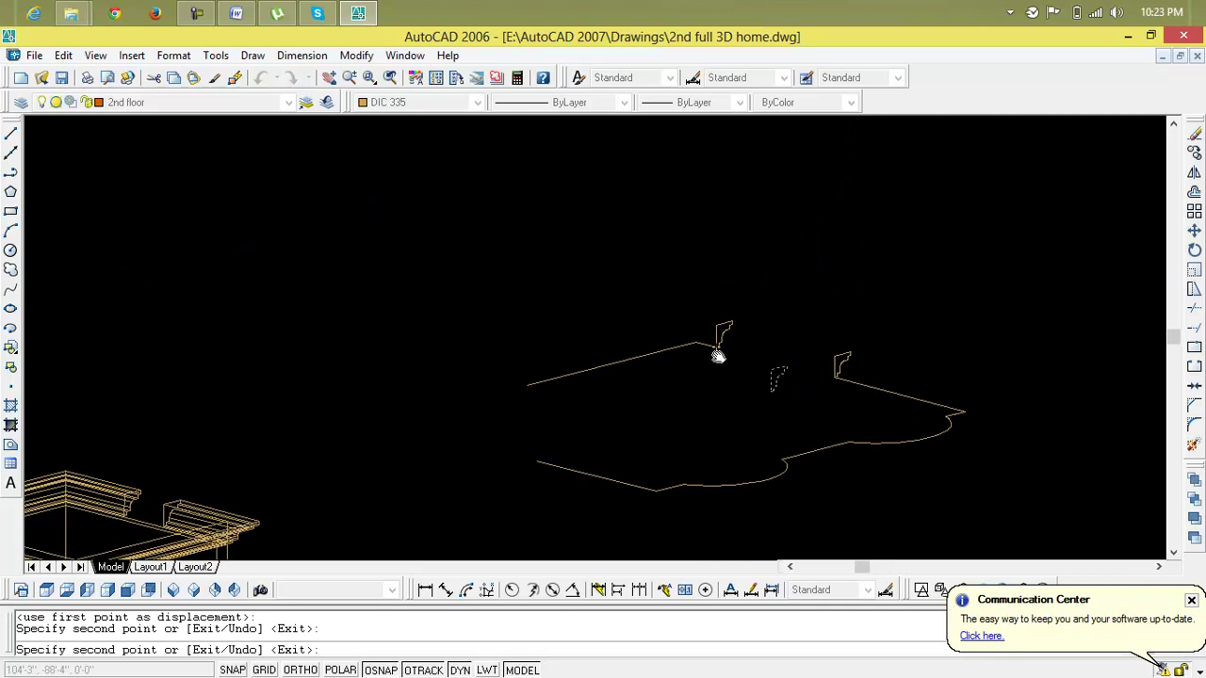
pyautogui.press('Escape')
pyautogui.press('Escape')
pyautogui.moveTo(797, 393); pyautogui.dragTo(722, 386, button='middle')
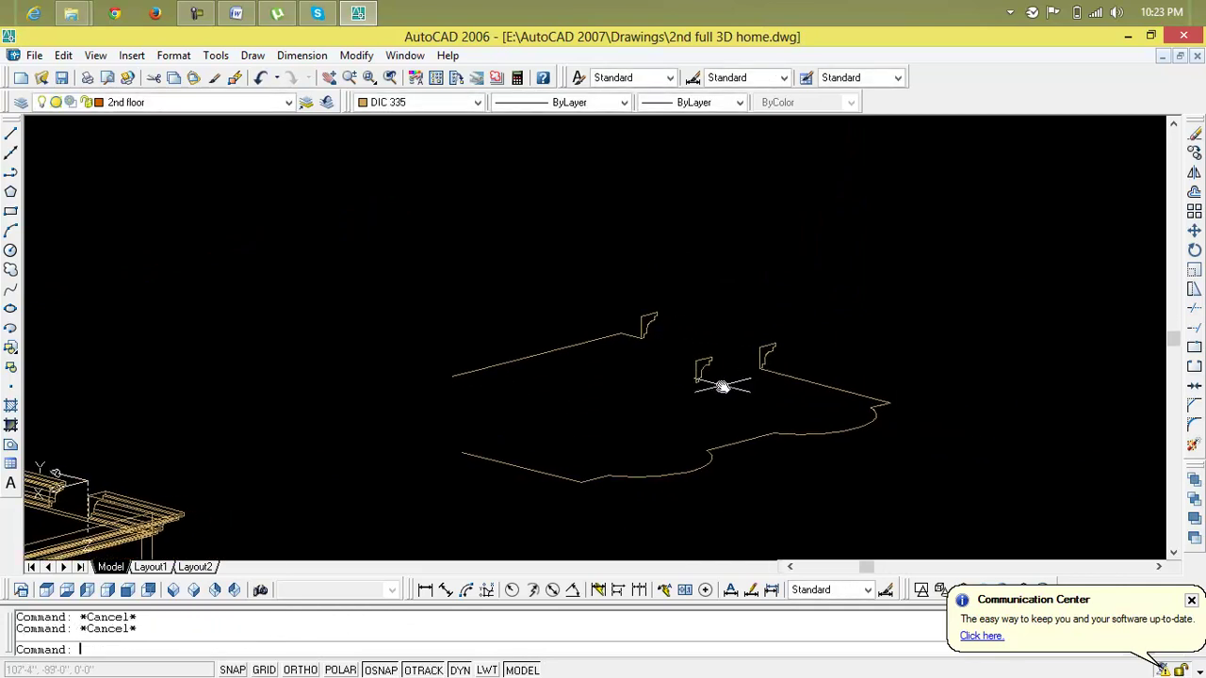
# Start extruding the corner profile, then abandon the extrusion.
pyautogui.write('ex')
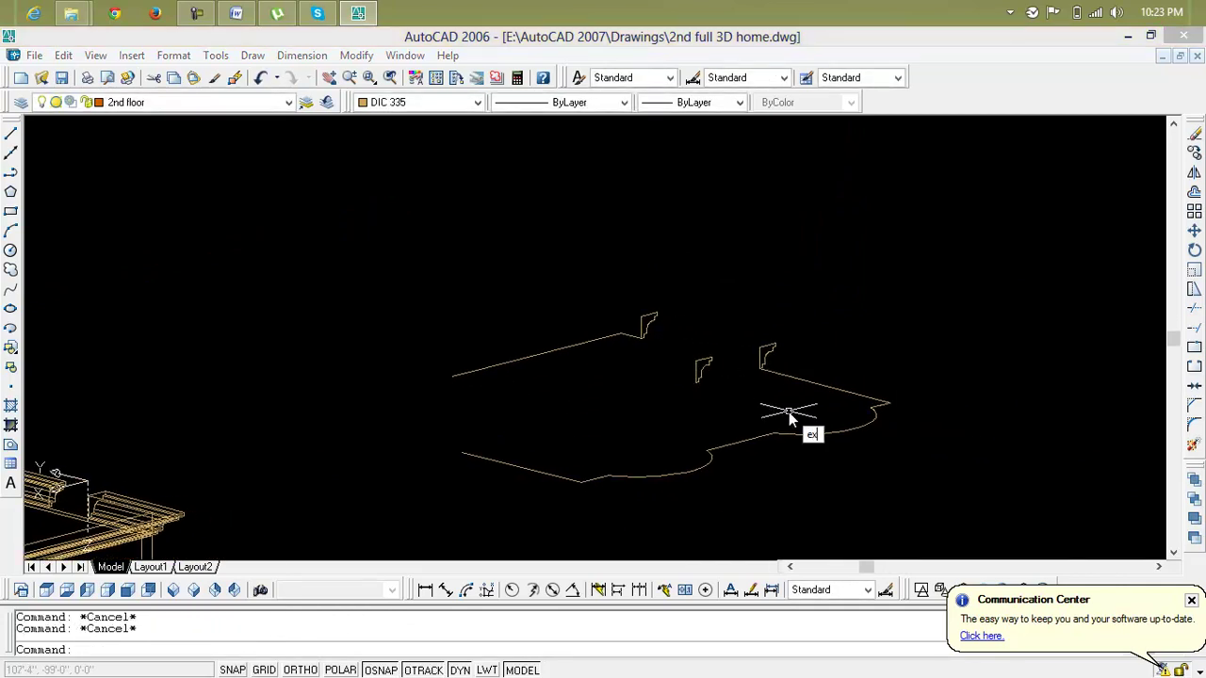
pyautogui.write('t')
pyautogui.press('Return')
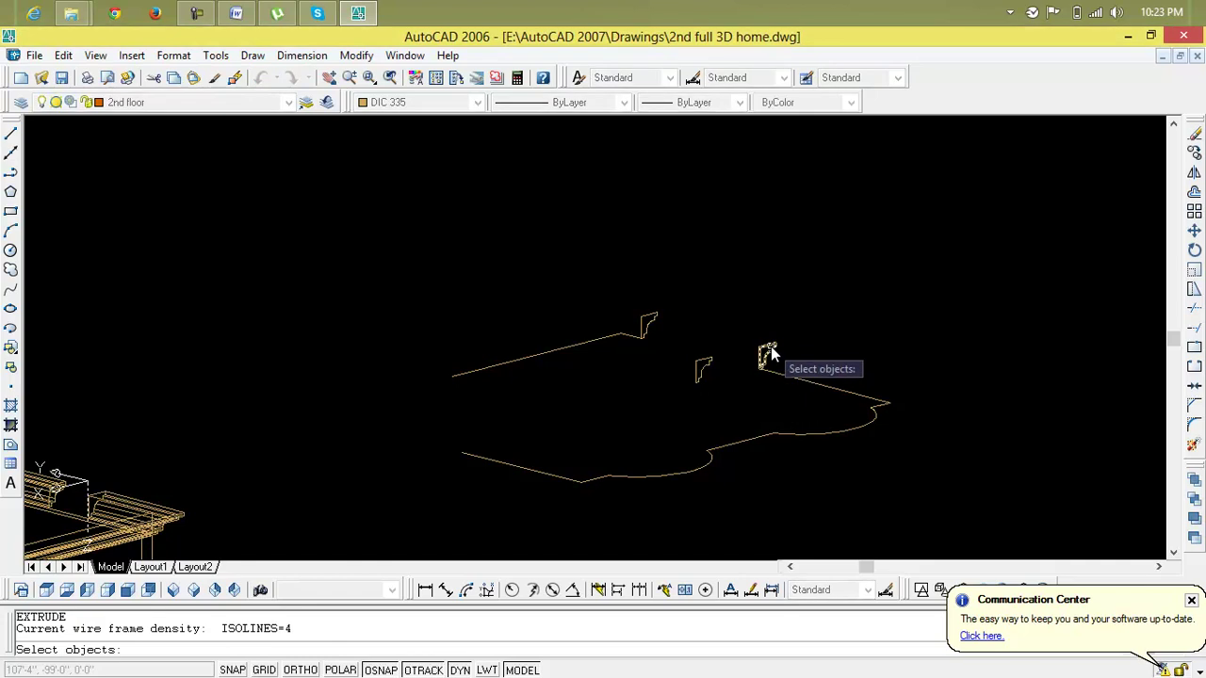
pyautogui.click(767, 352)
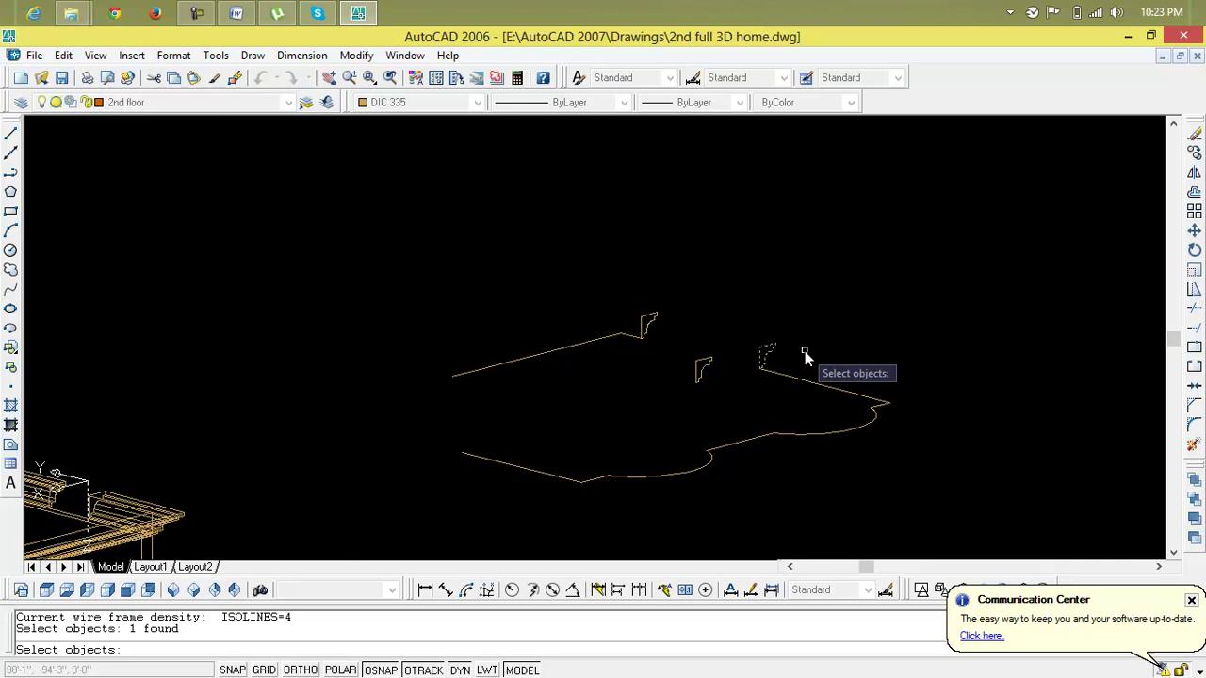
pyautogui.press('Return')
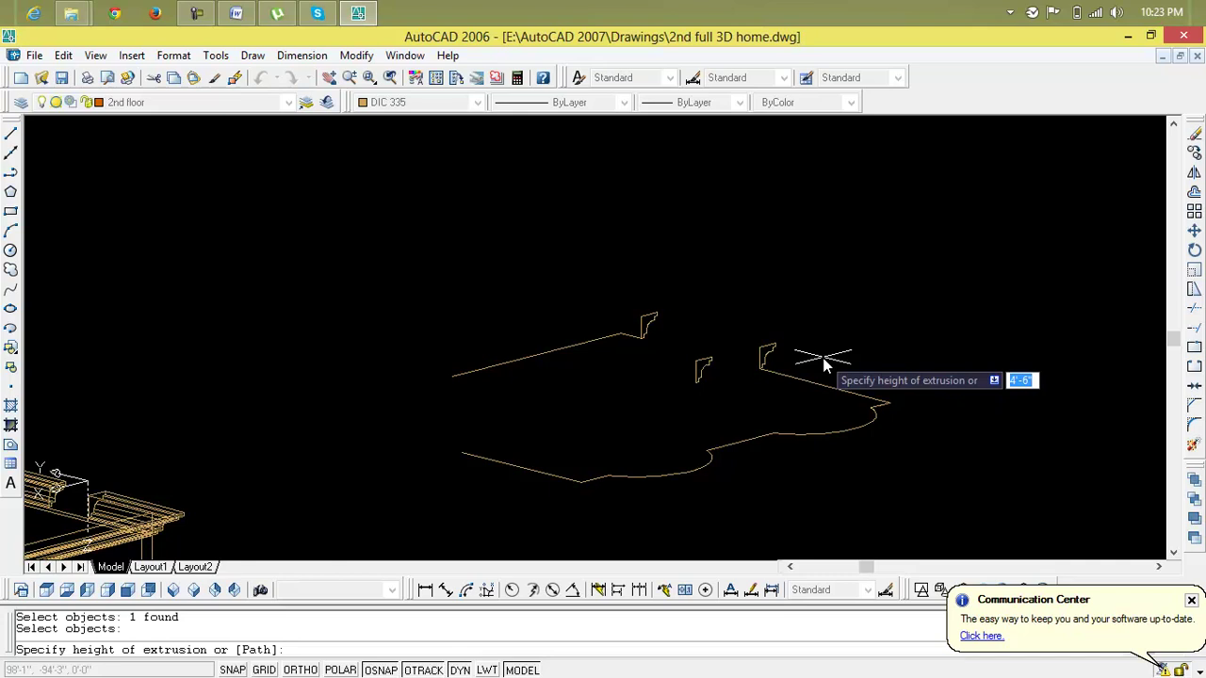
pyautogui.press('Escape')
pyautogui.press('Escape')
pyautogui.scroll(-3, 810, 367)
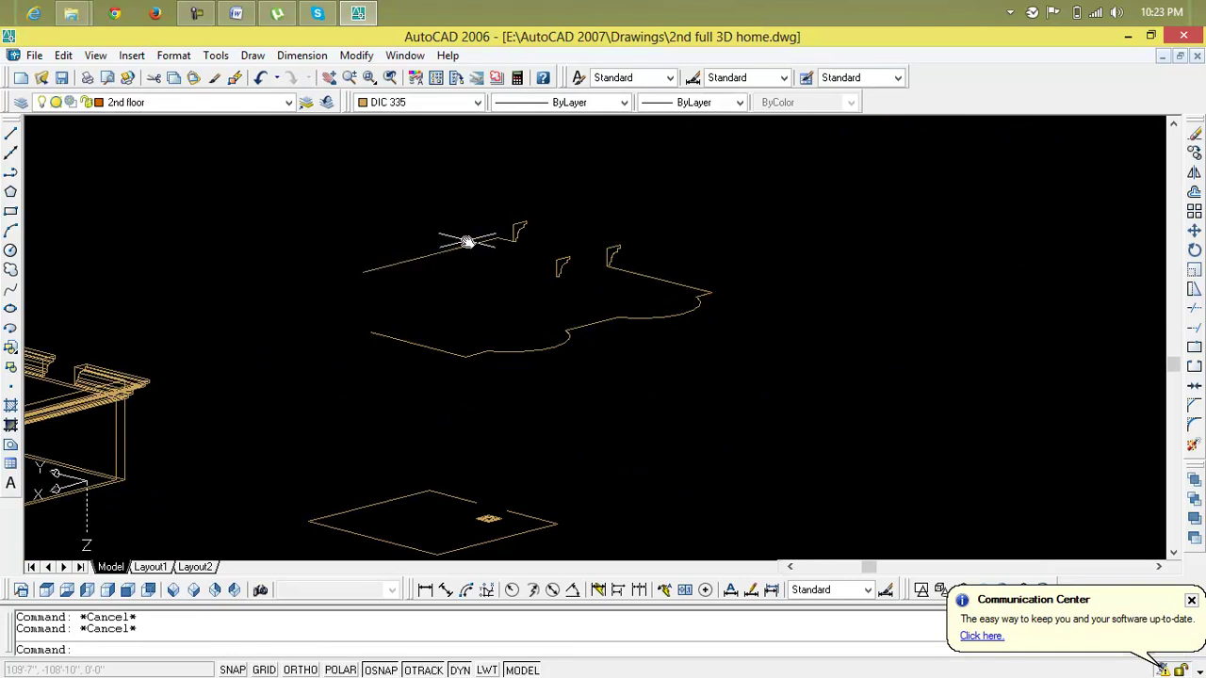
# Copy the molding profile further to the right along the curved wall outline.
pyautogui.write('c')
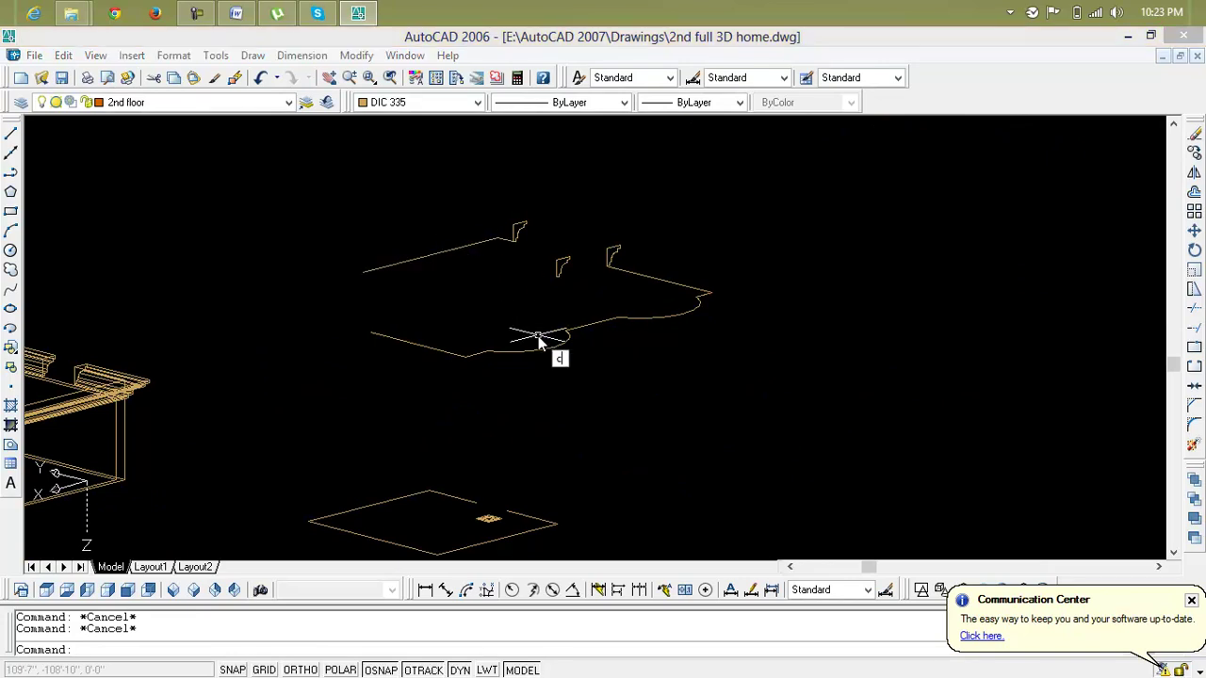
pyautogui.press('Return')
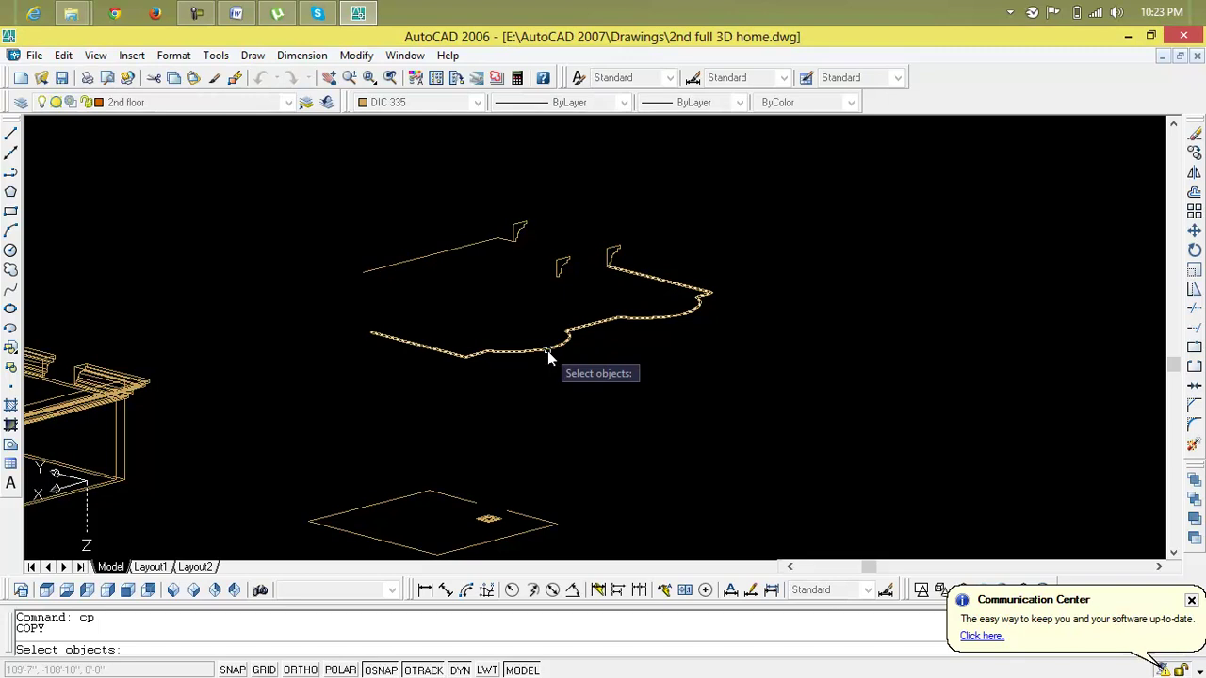
pyautogui.click(547, 351)
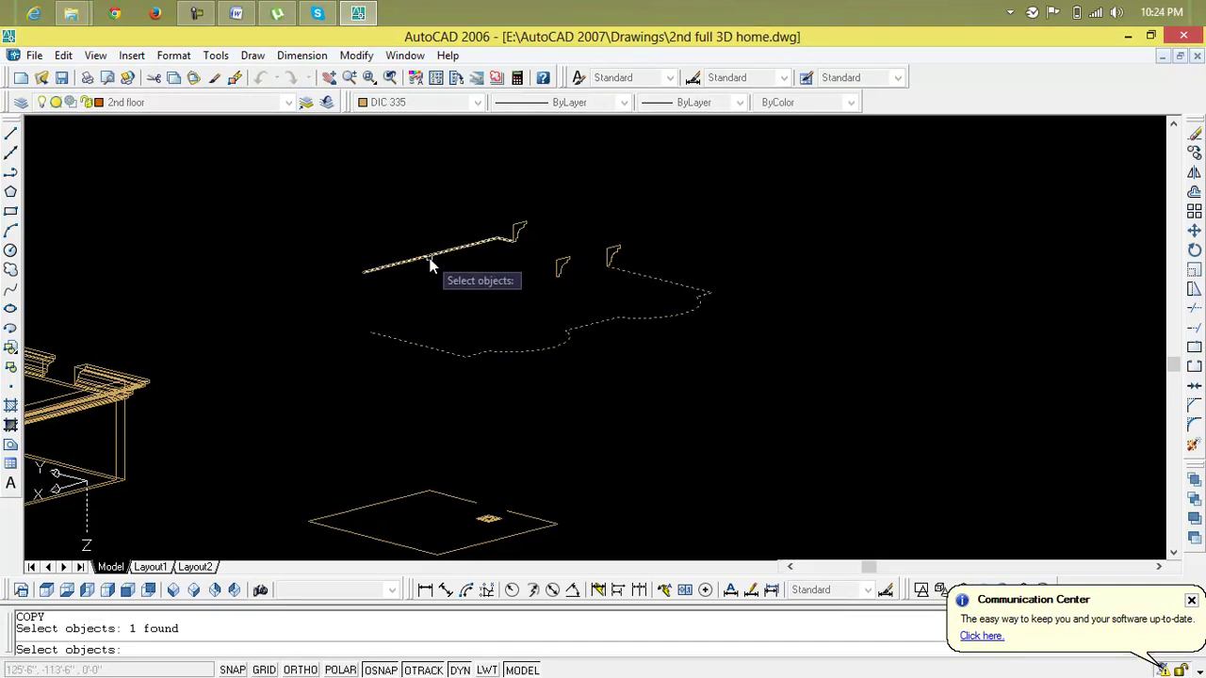
pyautogui.press('Return')
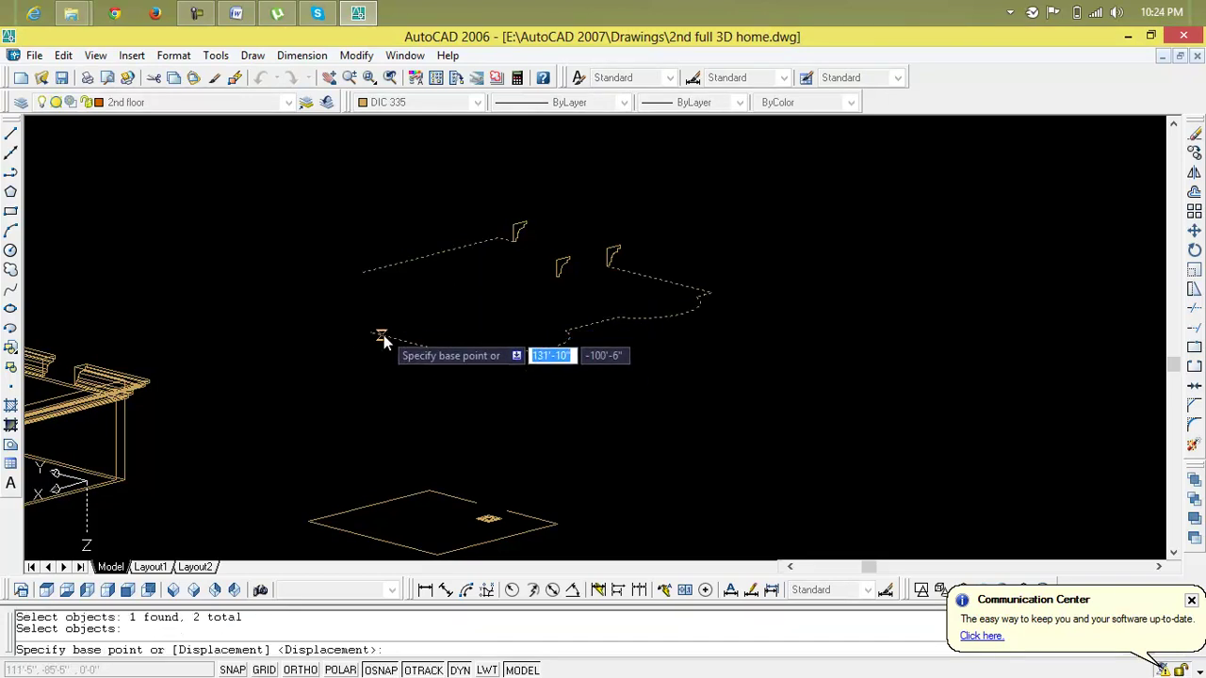
pyautogui.click(373, 334)
pyautogui.click(914, 289)
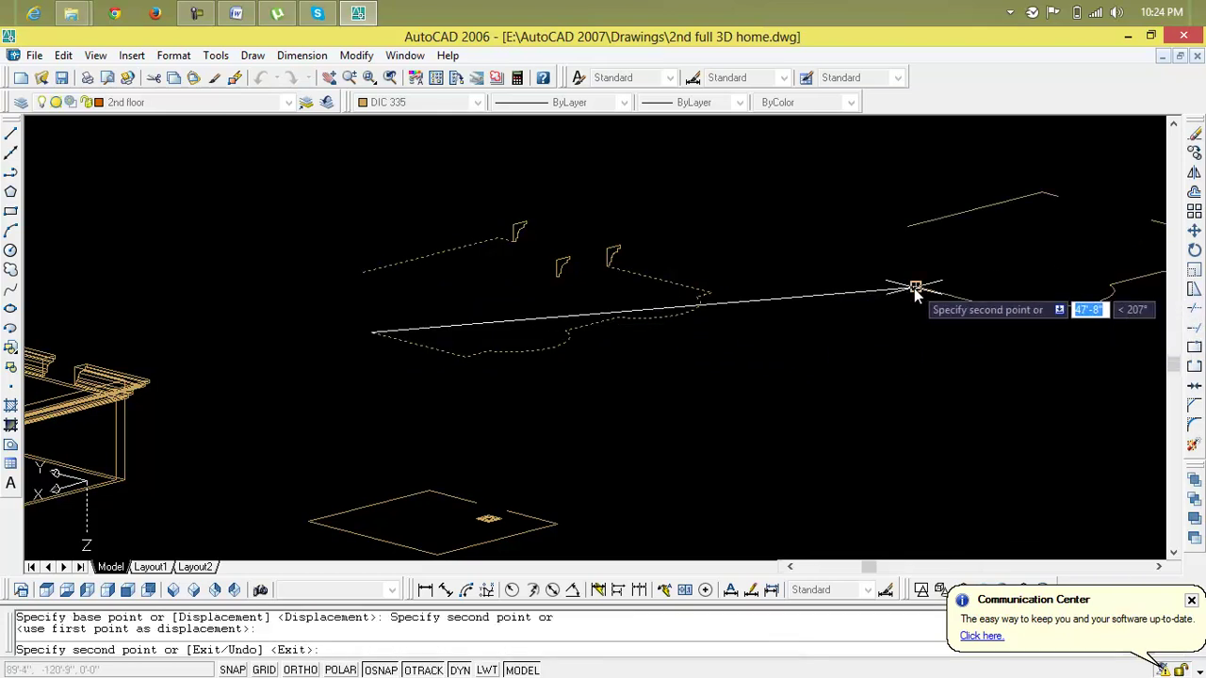
pyautogui.press('Escape')
pyautogui.press('Escape')
pyautogui.moveTo(851, 359); pyautogui.dragTo(670, 353, button='middle')
pyautogui.scroll(2, 480, 305)
pyautogui.scroll(1, 480, 301)
pyautogui.press('Escape')
# Start extruding the small molding profile, then cancel the extrusion.
pyautogui.scroll(-1, 538, 326)
pyautogui.scroll(-1, 537, 326)
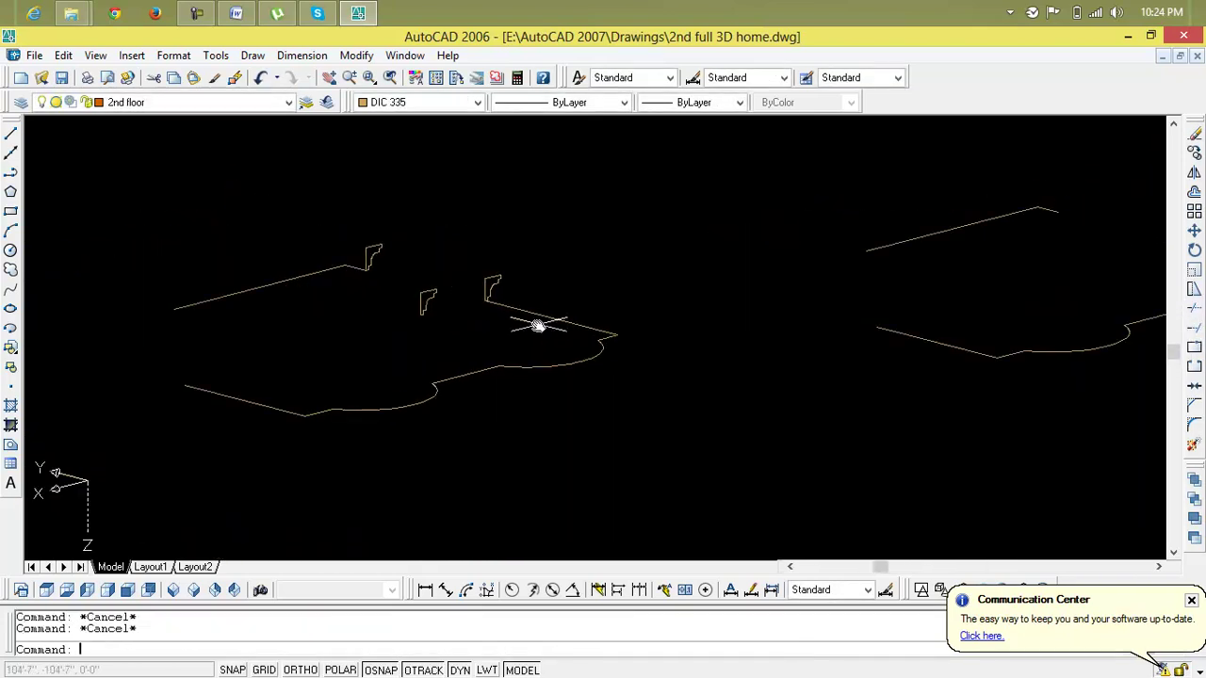
pyautogui.write('e')
pyautogui.write('t')
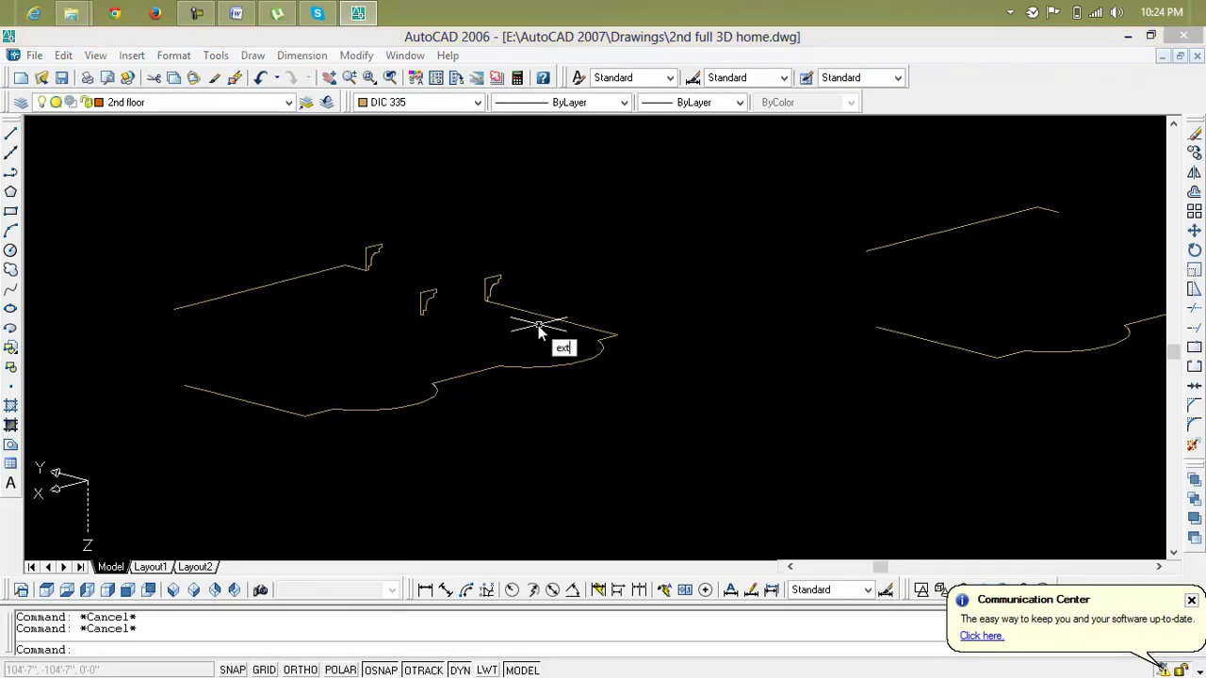
pyautogui.press('Return')
pyautogui.click(497, 289)
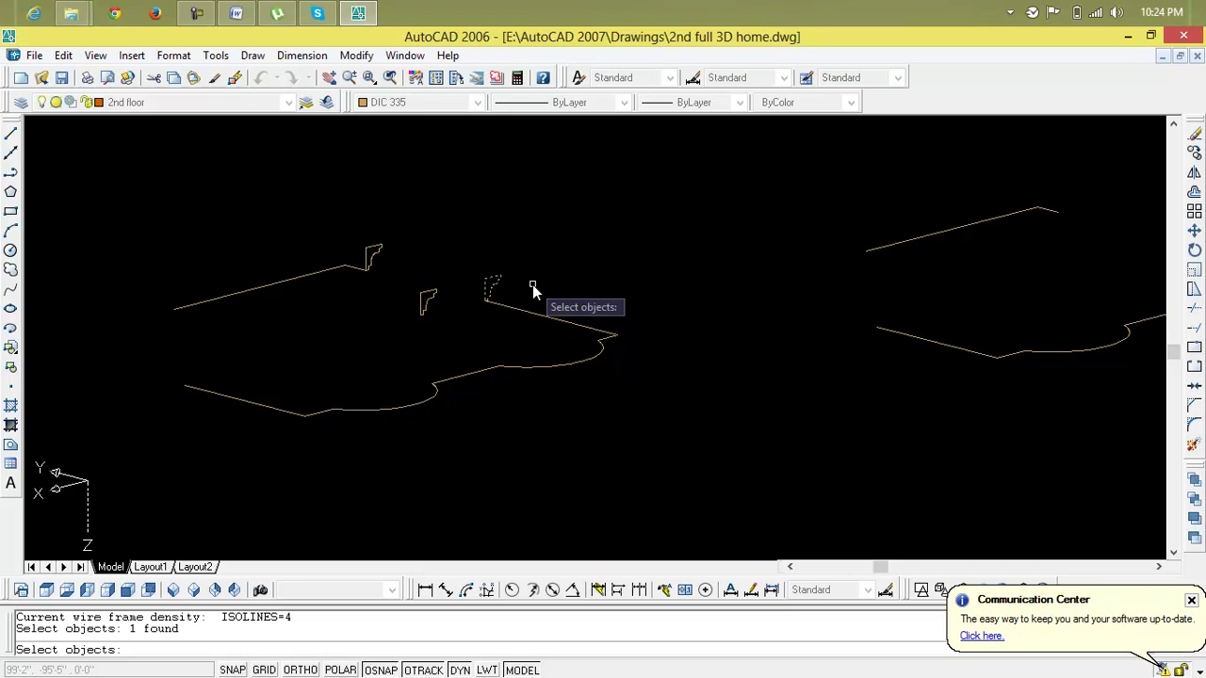
pyautogui.press('Return')
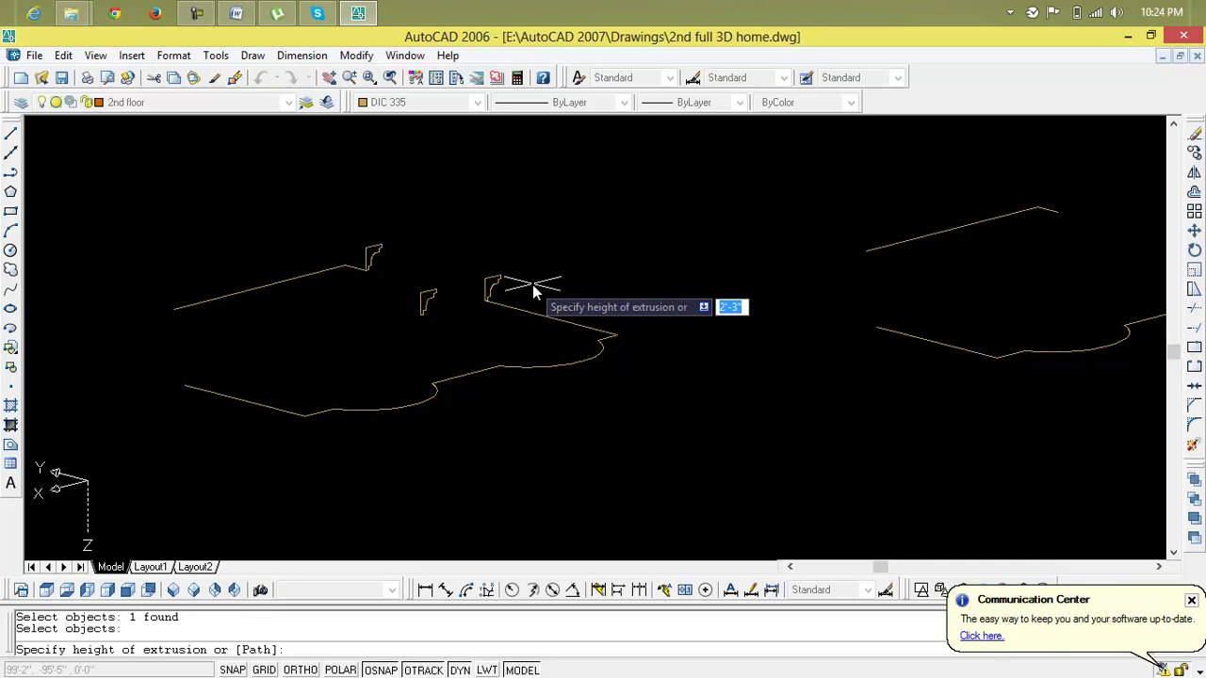
pyautogui.scroll(2, 532, 288)
pyautogui.scroll(2, 517, 304)
pyautogui.scroll(3, 465, 320)
pyautogui.scroll(3, 463, 315)
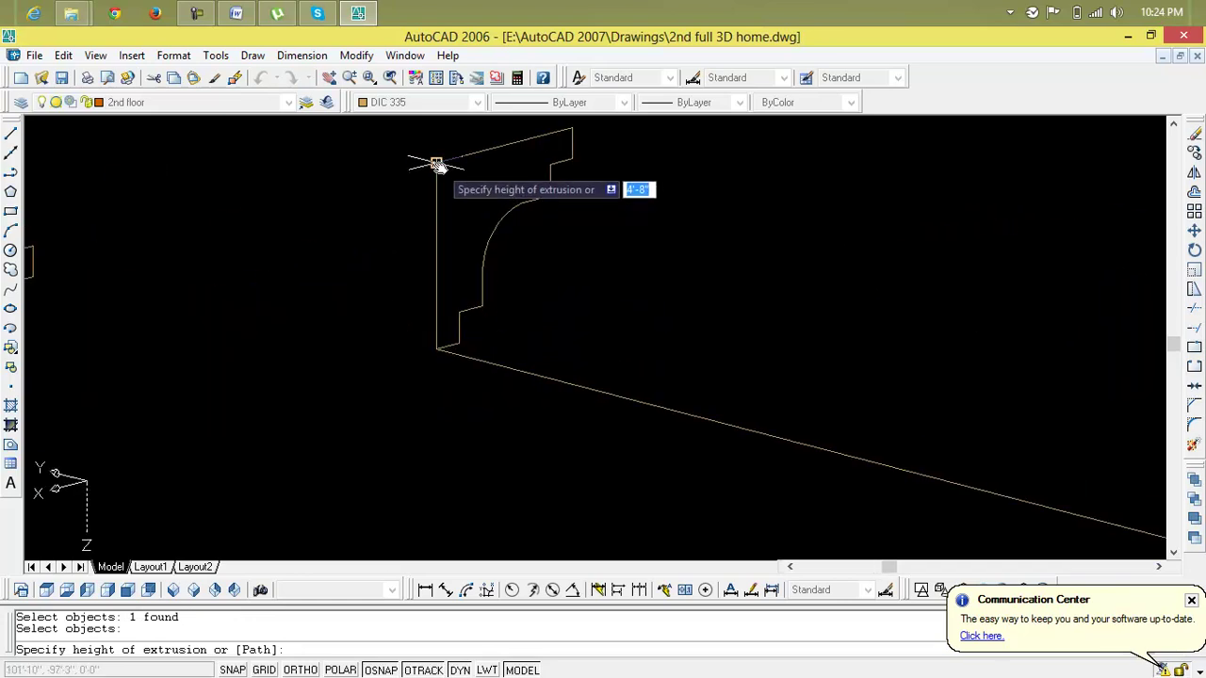
pyautogui.moveTo(516, 239); pyautogui.dragTo(464, 302, button='middle')
pyautogui.press('Escape')
pyautogui.press('Escape')
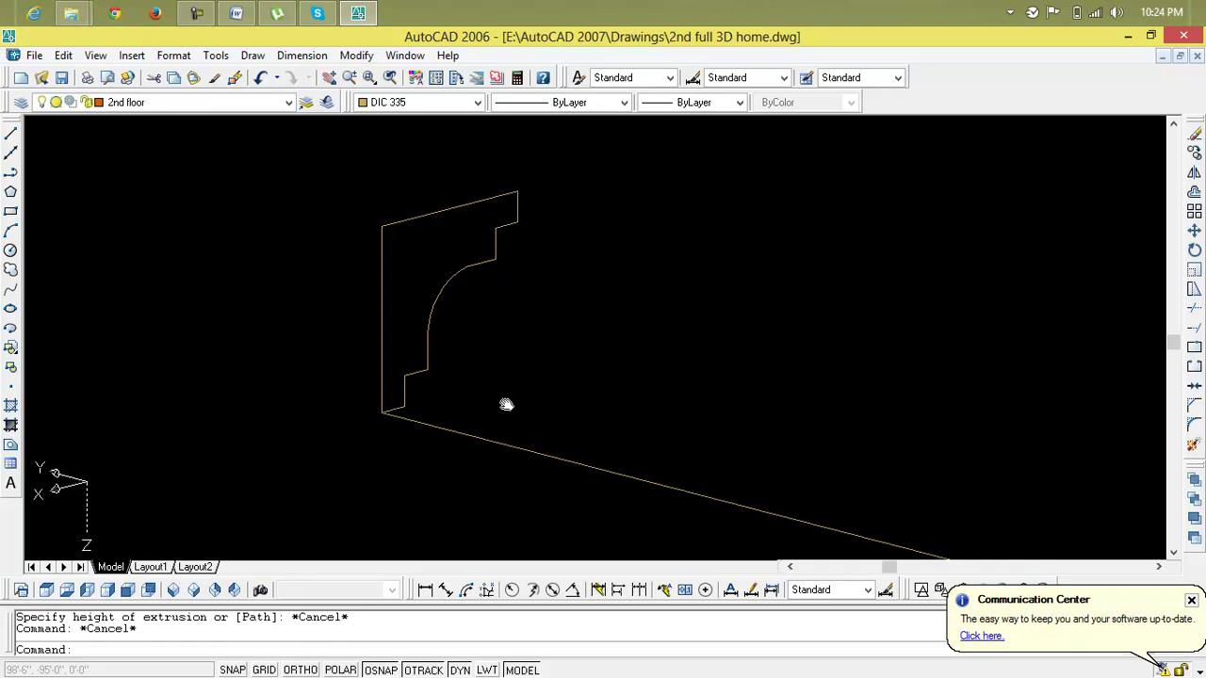
# Start copying the small 3-inch grid with CP, window-selecting the whole grid.
pyautogui.scroll(-5, 583, 351)
pyautogui.scroll(-3, 540, 363)
pyautogui.moveTo(547, 358); pyautogui.dragTo(775, 314, button='middle')
pyautogui.scroll(3, 748, 390)
pyautogui.scroll(1, 583, 422)
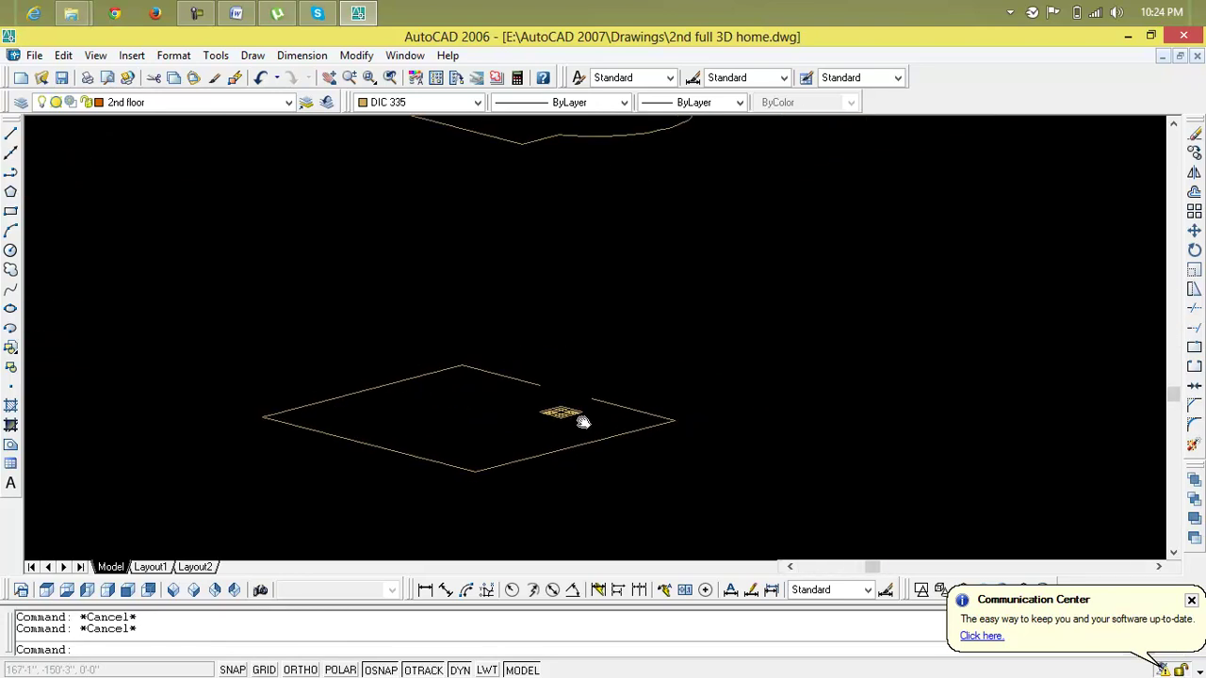
pyautogui.scroll(4, 583, 421)
pyautogui.write('cp')
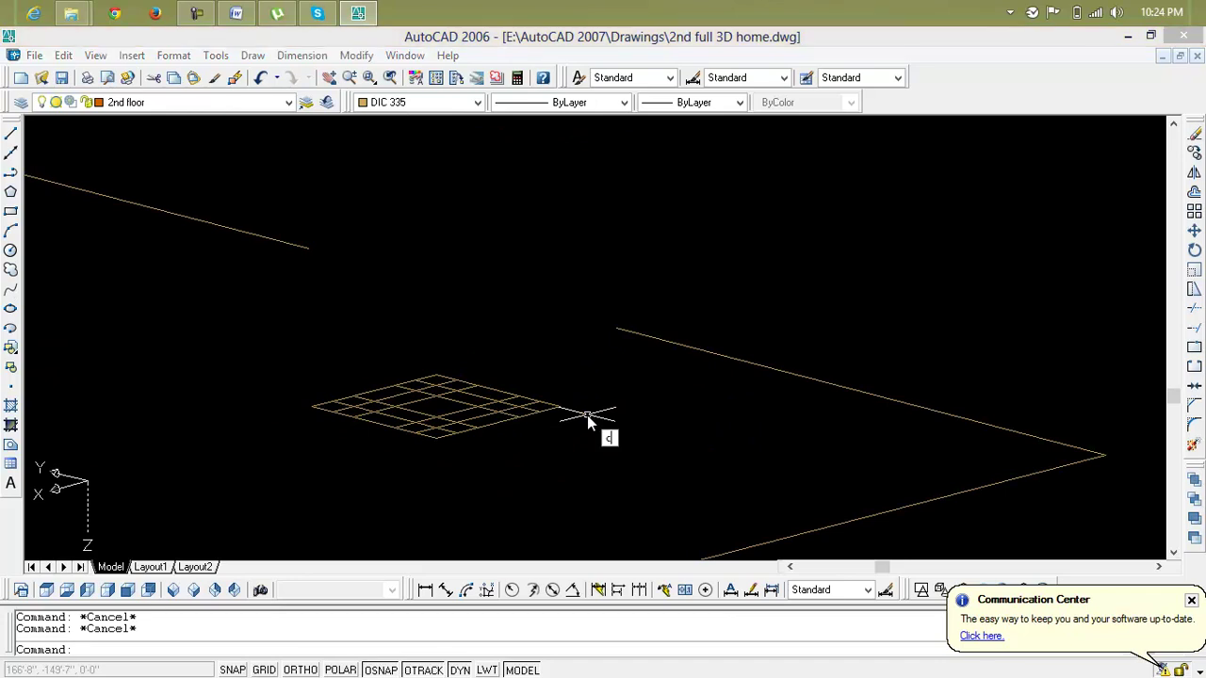
pyautogui.press('Return')
pyautogui.click(587, 416)
pyautogui.click(409, 447)
# Place the grid copy beside the original near the foot of the molding profile.
pyautogui.press('Return')
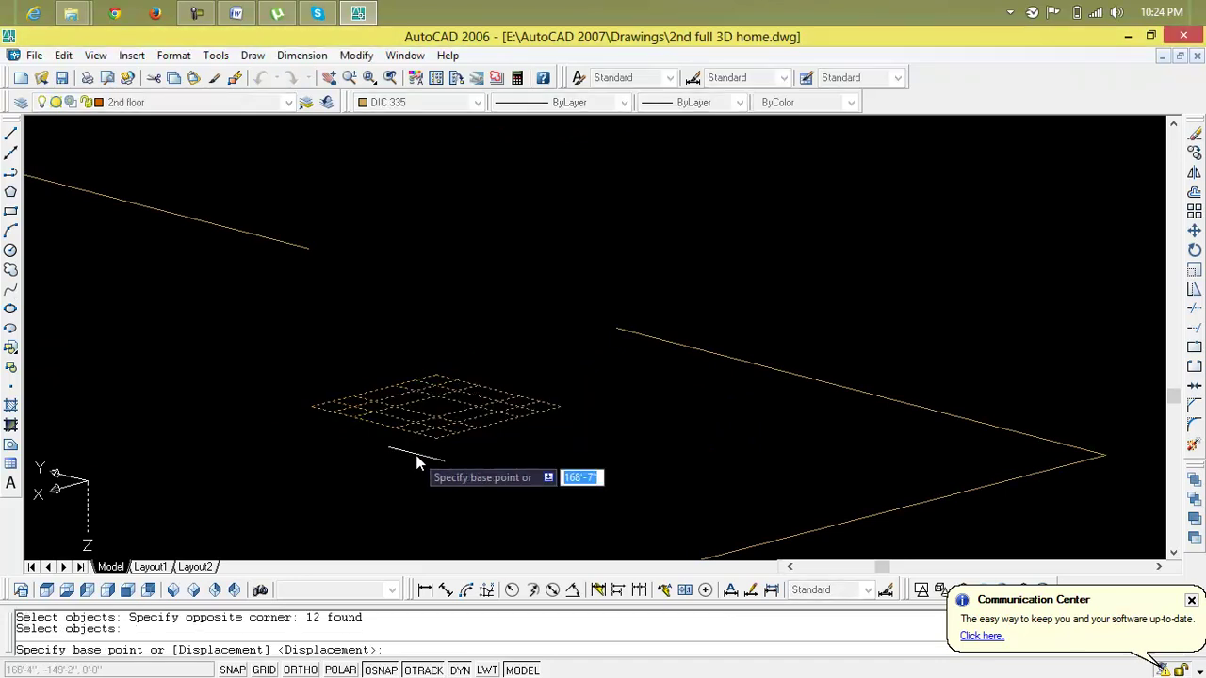
pyautogui.click(439, 439)
pyautogui.scroll(-5, 603, 395)
pyautogui.scroll(-3, 653, 386)
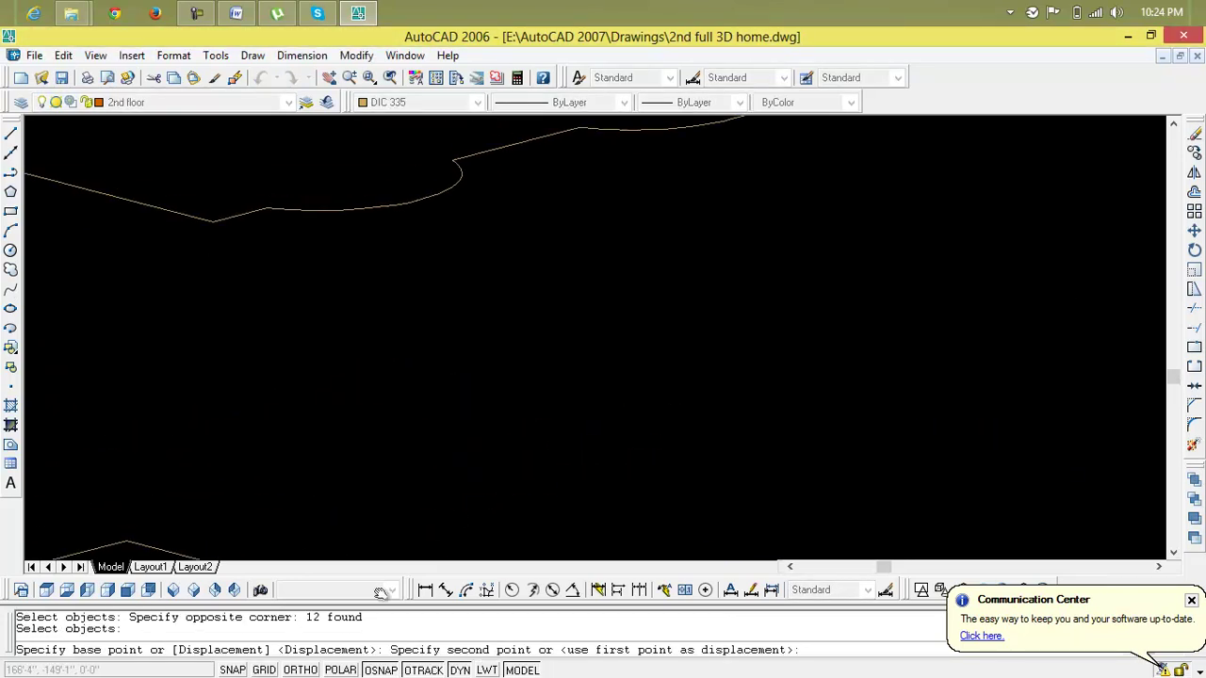
pyautogui.scroll(-2, 592, 339)
pyautogui.scroll(-2, 490, 395)
pyautogui.scroll(2, 428, 405)
pyautogui.scroll(2, 422, 389)
pyautogui.scroll(2, 432, 433)
pyautogui.scroll(2, 450, 504)
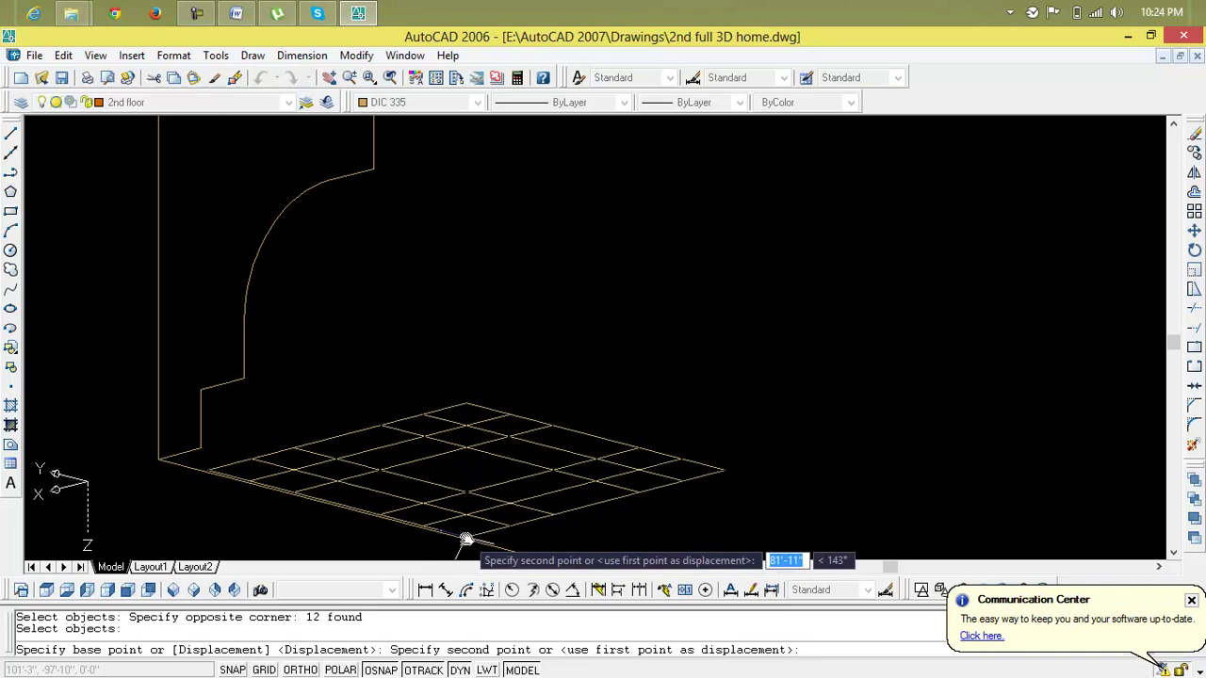
pyautogui.click(465, 542)
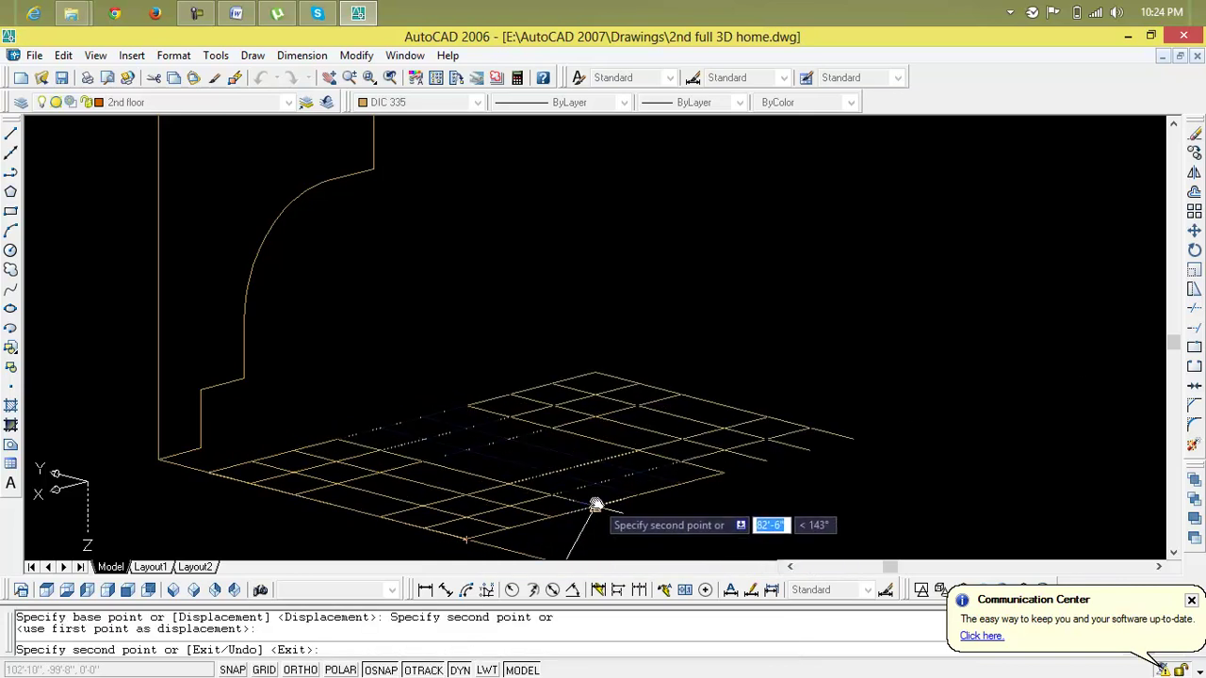
pyautogui.press('Escape')
pyautogui.press('Escape')
# Start an offset of the wall line, then cancel it.
pyautogui.scroll(-3, 593, 500)
pyautogui.scroll(-2, 600, 353)
pyautogui.scroll(4, 600, 353)
pyautogui.scroll(1, 594, 358)
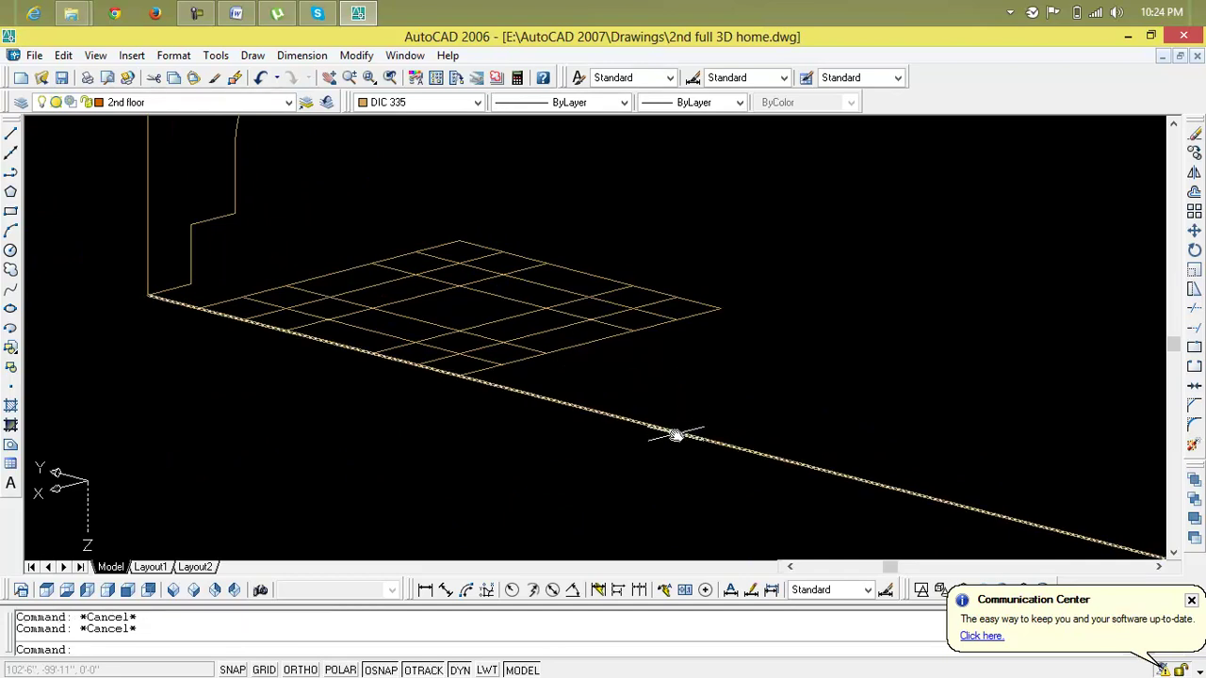
pyautogui.write('o')
pyautogui.press('Return')
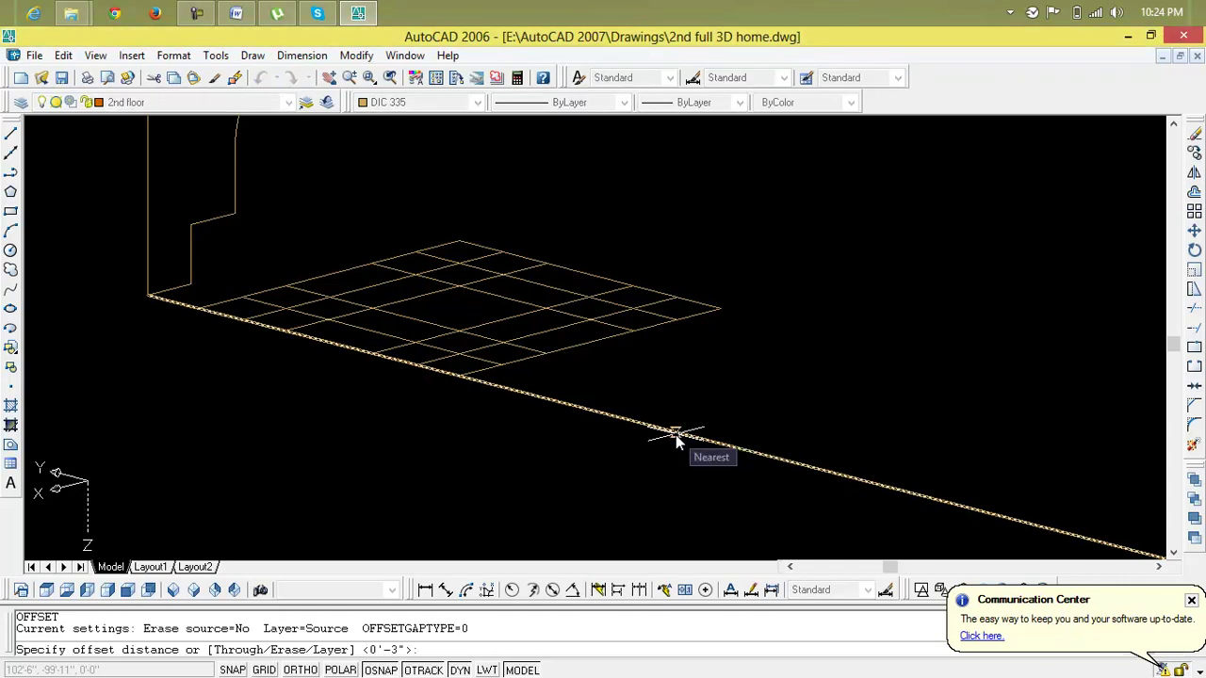
pyautogui.scroll(-8, 694, 418)
pyautogui.scroll(-3, 721, 418)
pyautogui.scroll(2, 730, 416)
pyautogui.scroll(5, 576, 404)
pyautogui.press('Escape')
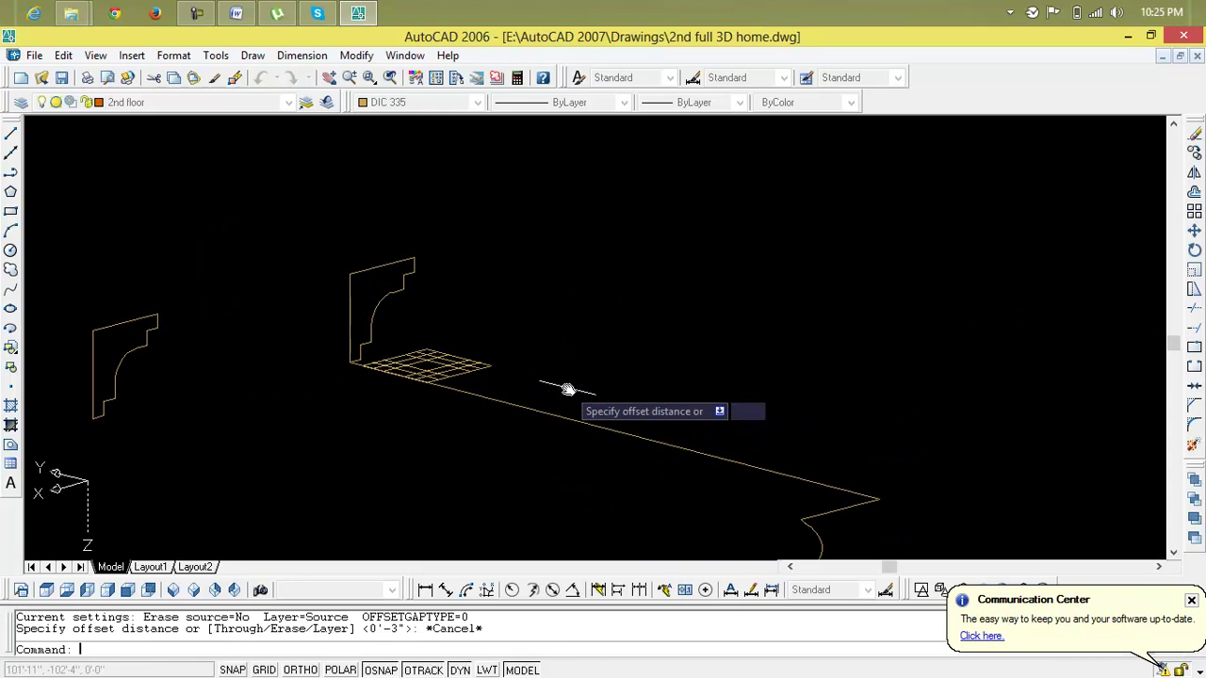
pyautogui.press('Escape')
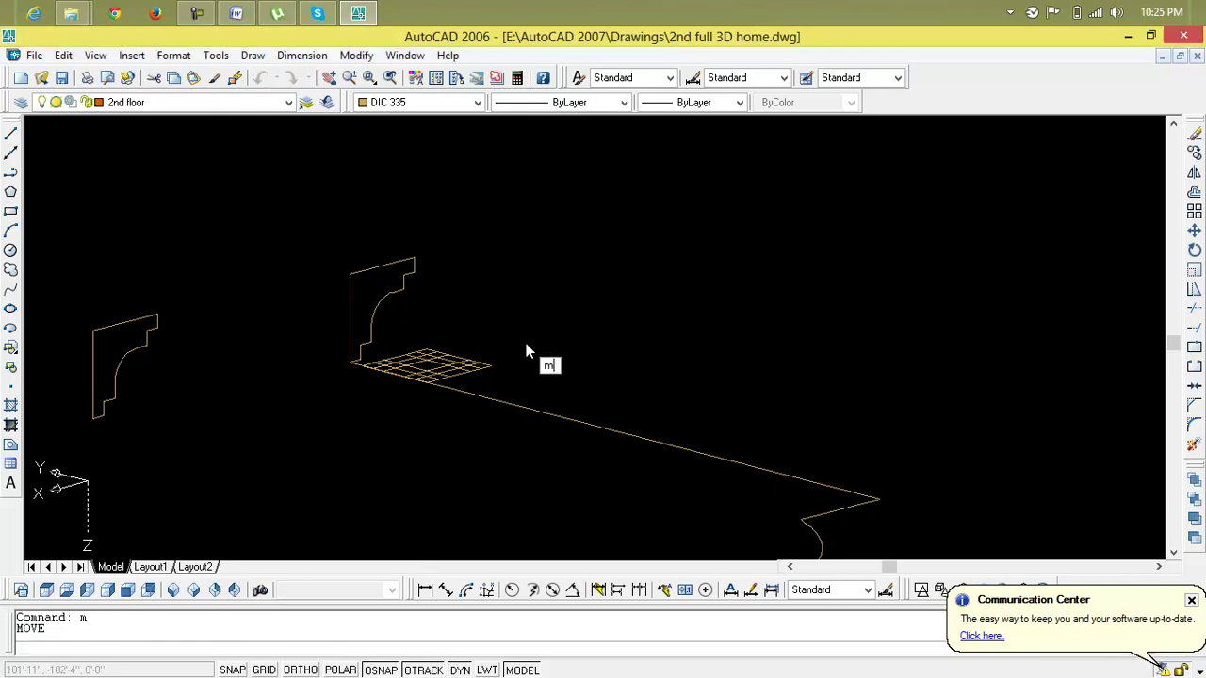
# Select the grid lines and edge line with windows and move them to a new spot.
pyautogui.click(533, 333)
pyautogui.click(480, 377)
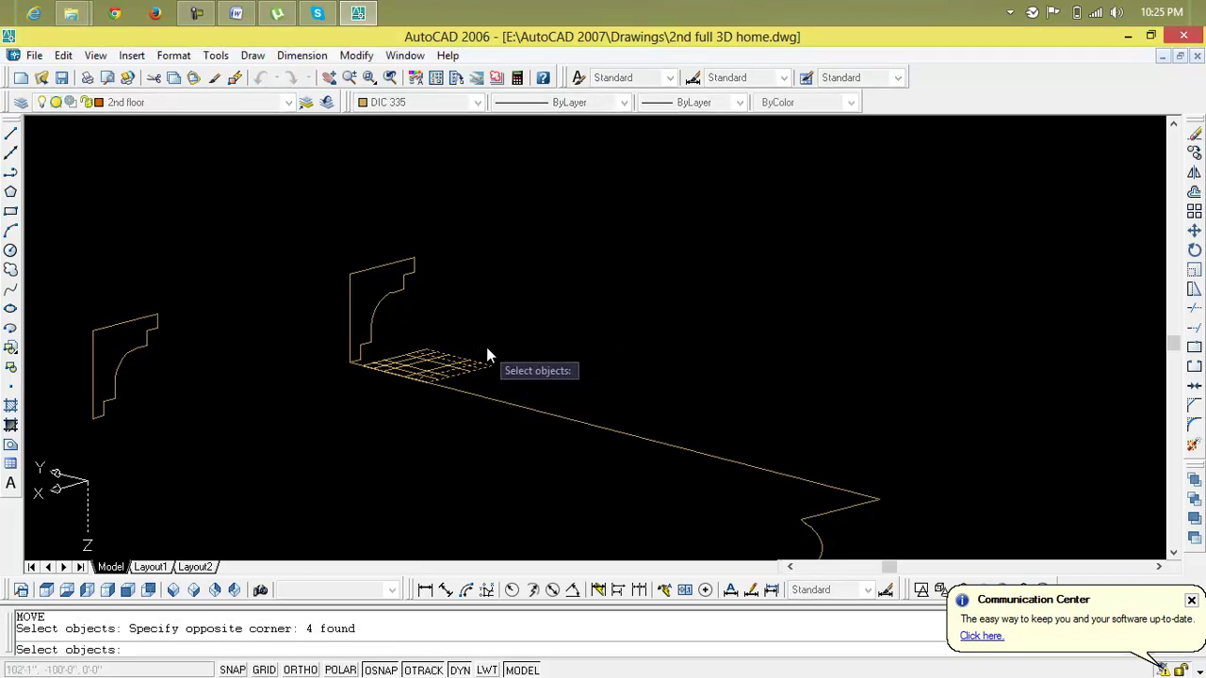
pyautogui.click(486, 356)
pyautogui.click(424, 381)
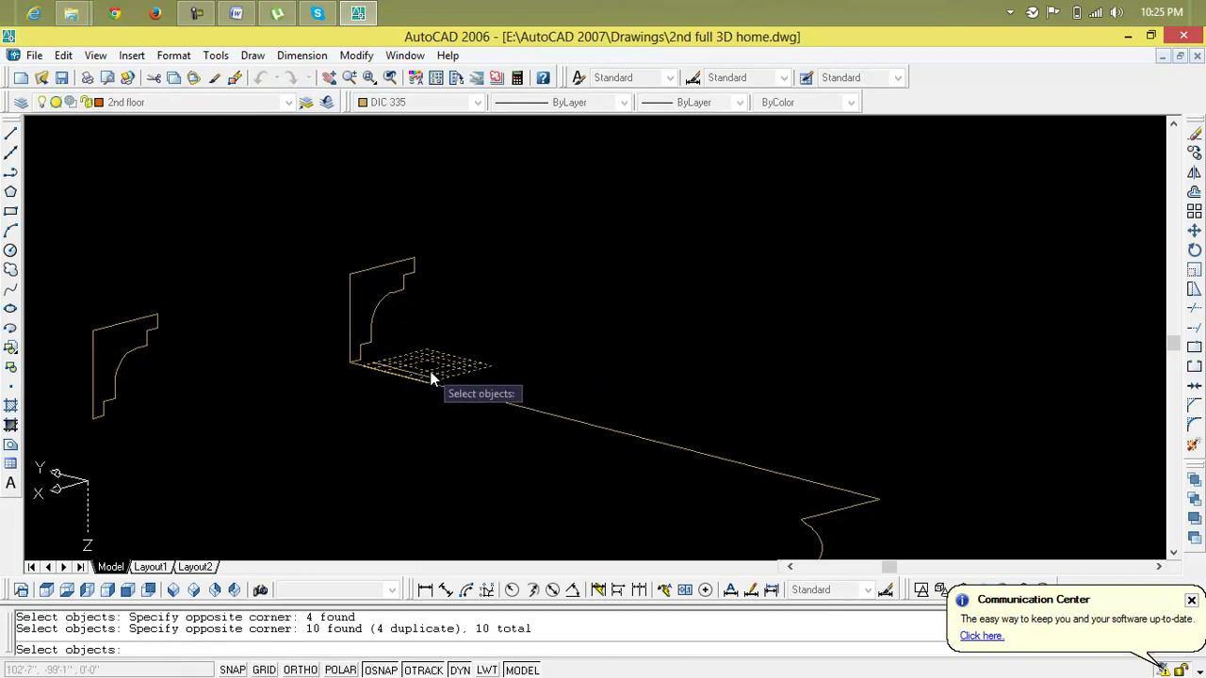
pyautogui.click(414, 373)
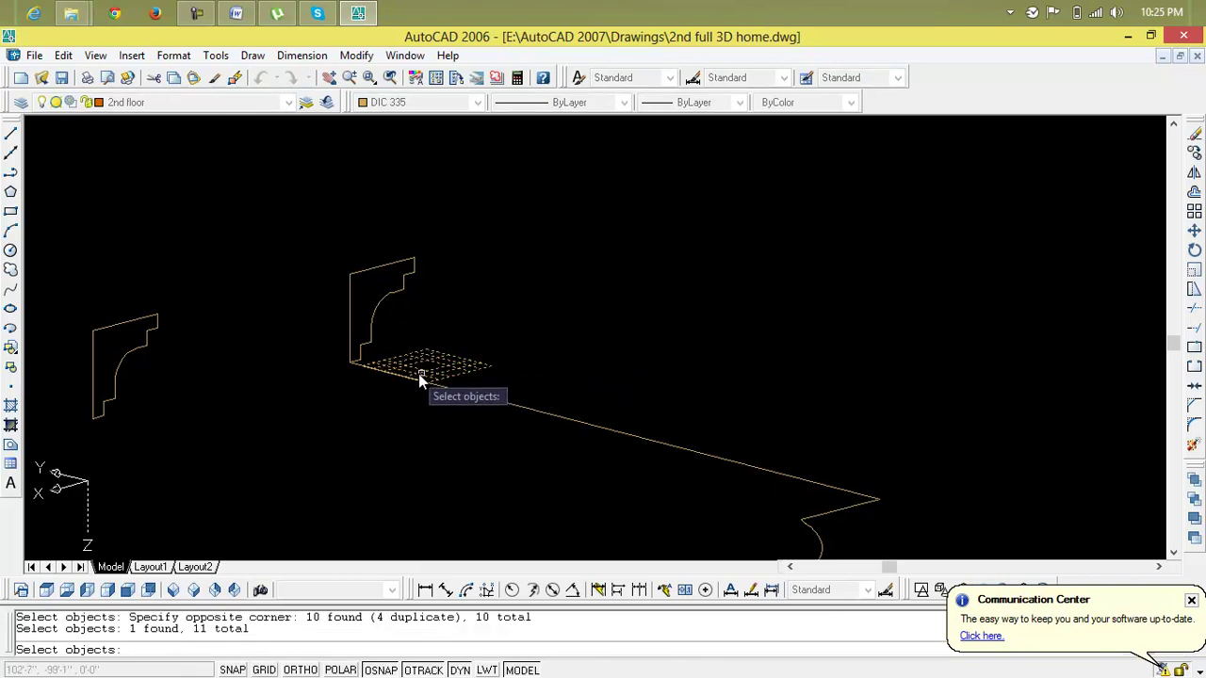
pyautogui.press('Return')
pyautogui.click(496, 368)
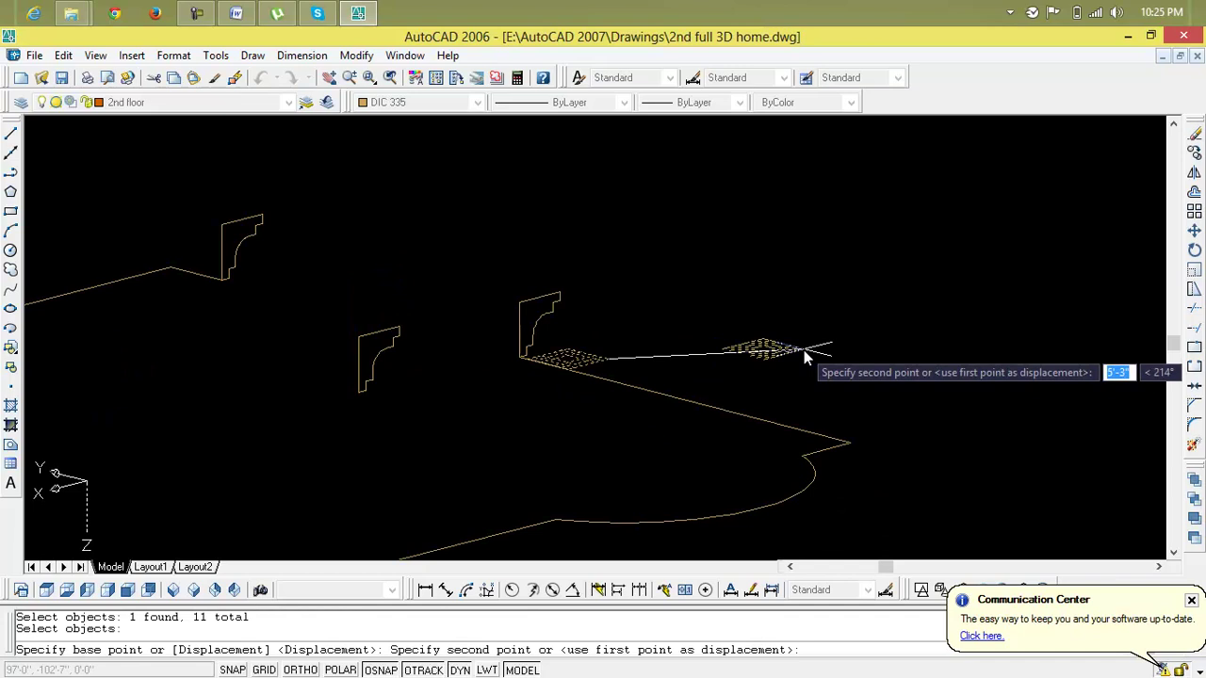
pyautogui.click(804, 349)
# Delete a stray line near the wall.
pyautogui.scroll(4, 749, 372)
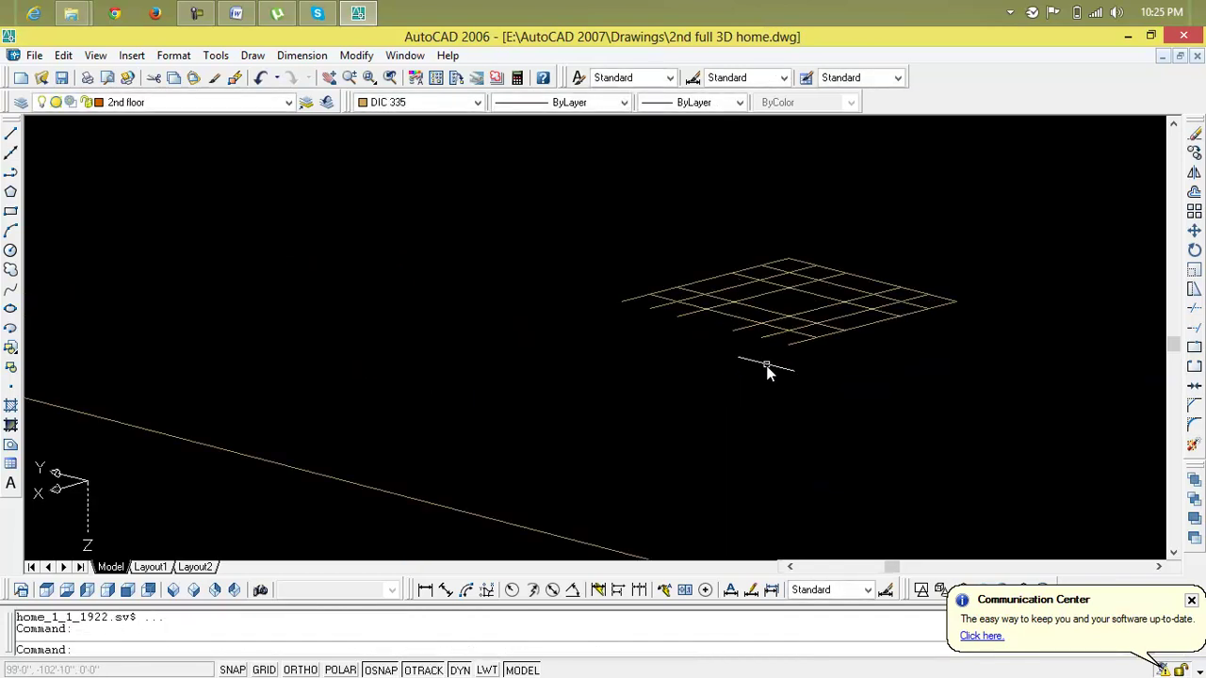
pyautogui.moveTo(745, 363); pyautogui.dragTo(194, 377, button='middle')
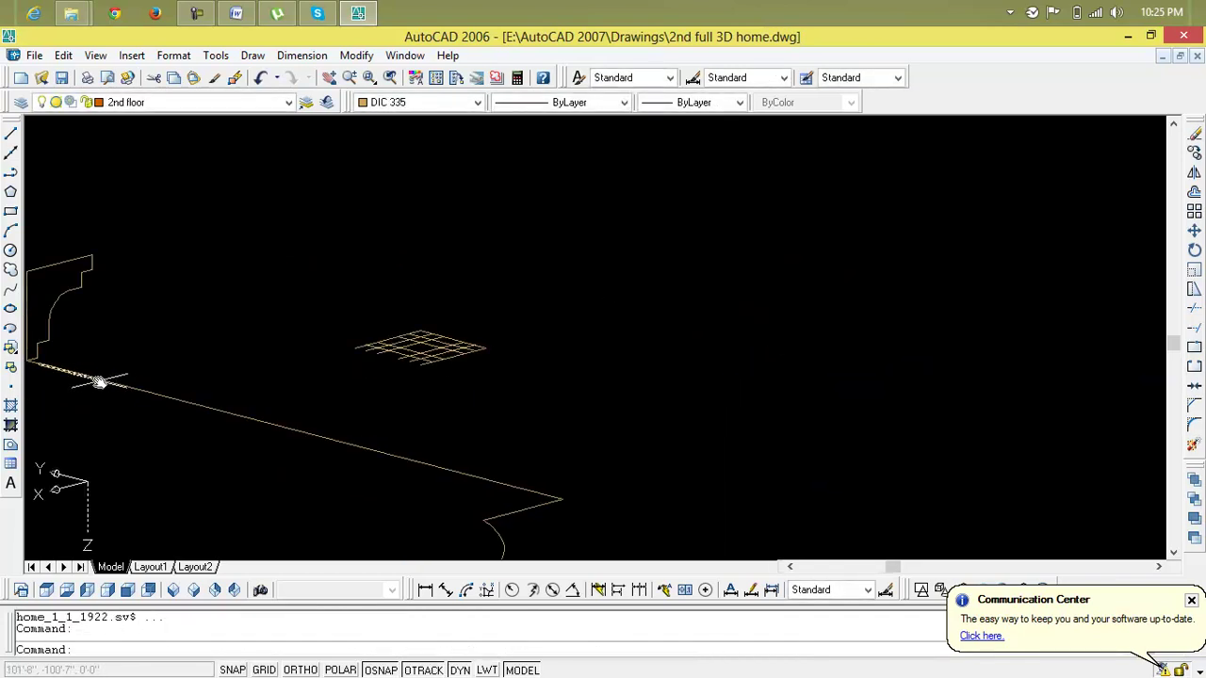
pyautogui.moveTo(106, 380); pyautogui.dragTo(184, 380, button='middle')
pyautogui.press('Delete')
pyautogui.scroll(2, 452, 417)
pyautogui.moveTo(452, 417); pyautogui.dragTo(639, 429, button='middle')
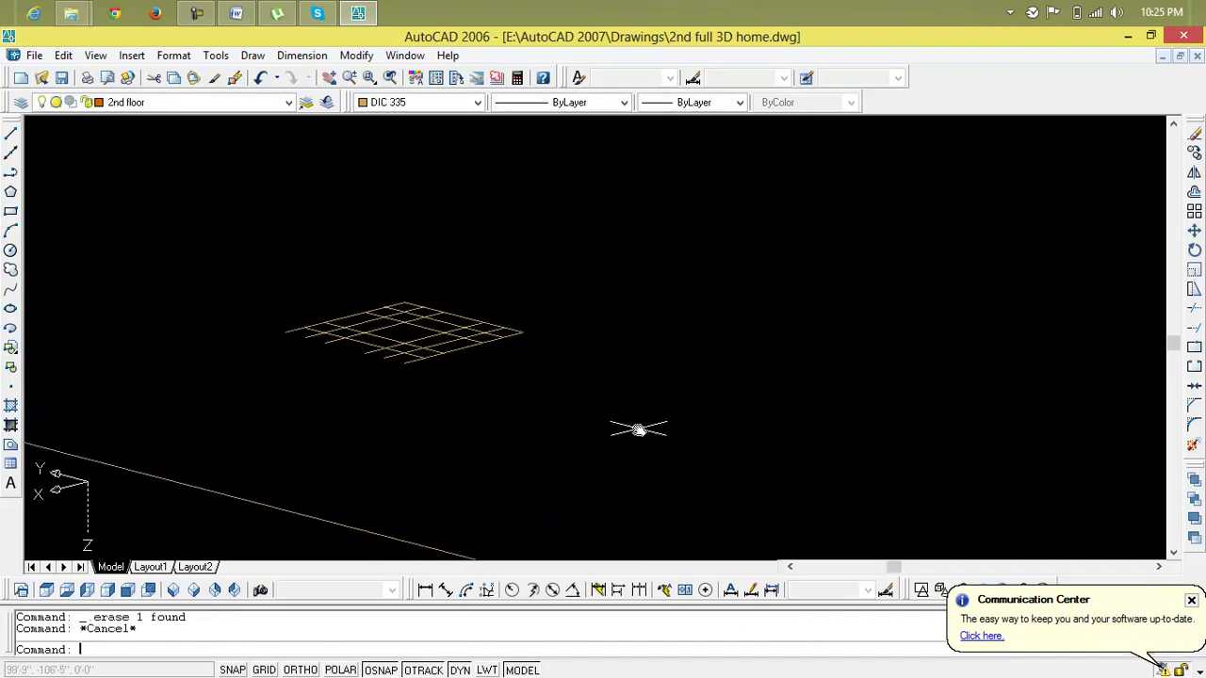
# Move the whole grid to the end of the long wall line.
pyautogui.write('m')
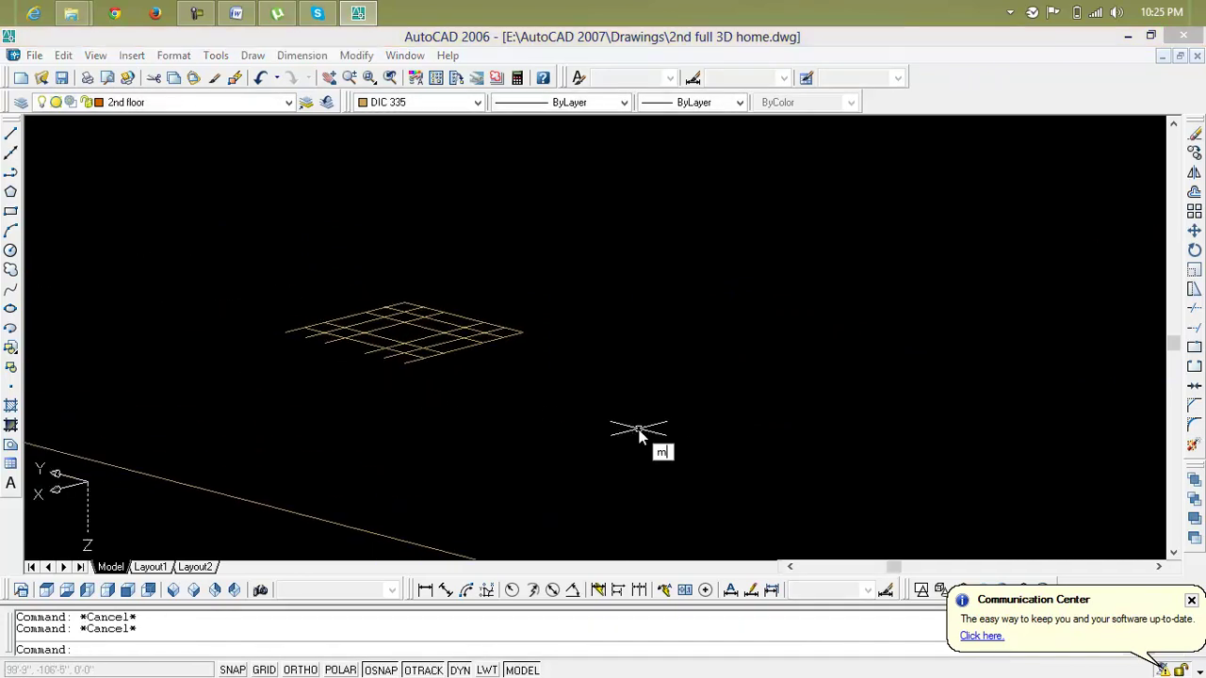
pyautogui.press('Return')
pyautogui.click(560, 276)
pyautogui.click(289, 388)
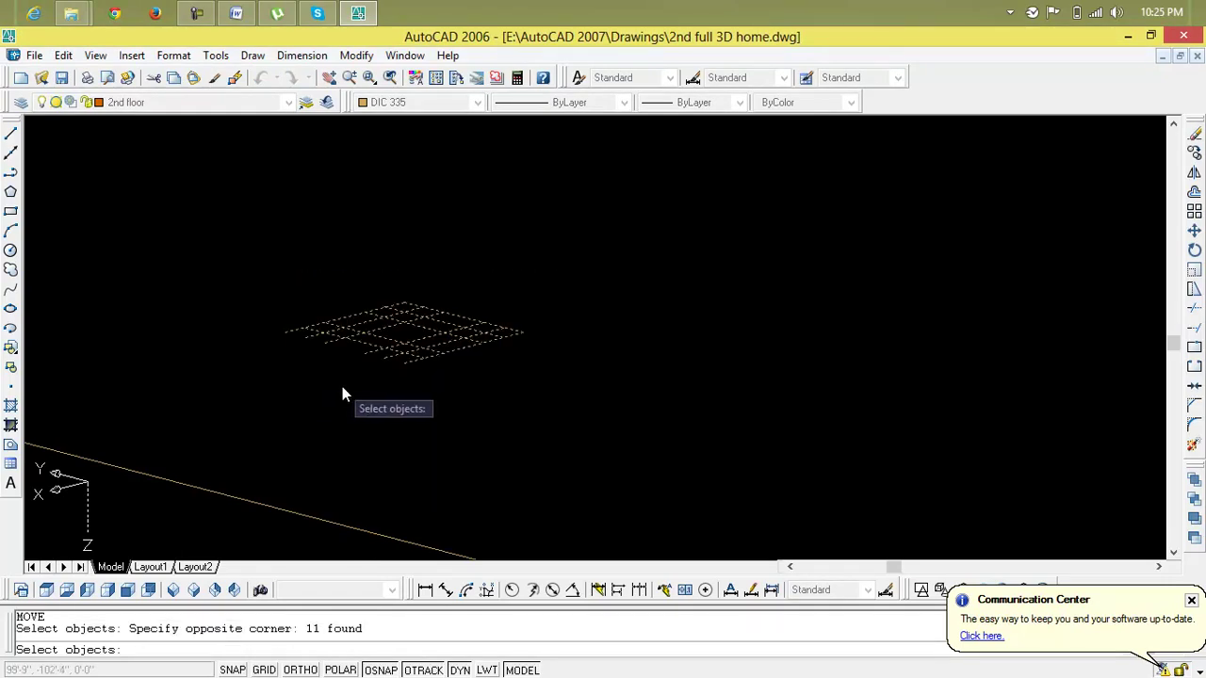
pyautogui.press('Return')
pyautogui.click(406, 364)
pyautogui.scroll(5, 651, 367)
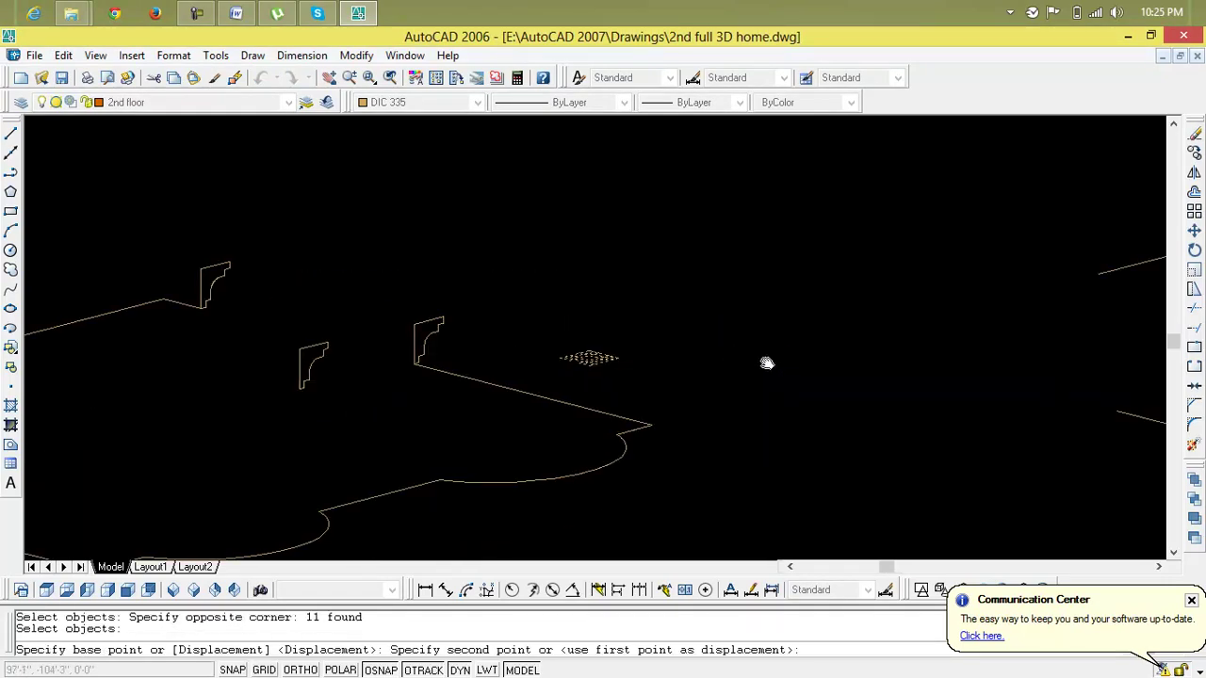
pyautogui.scroll(3, 229, 387)
pyautogui.moveTo(842, 342); pyautogui.dragTo(248, 401, button='middle')
pyautogui.scroll(-3, 530, 317)
pyautogui.scroll(3, 565, 405)
pyautogui.scroll(3, 509, 335)
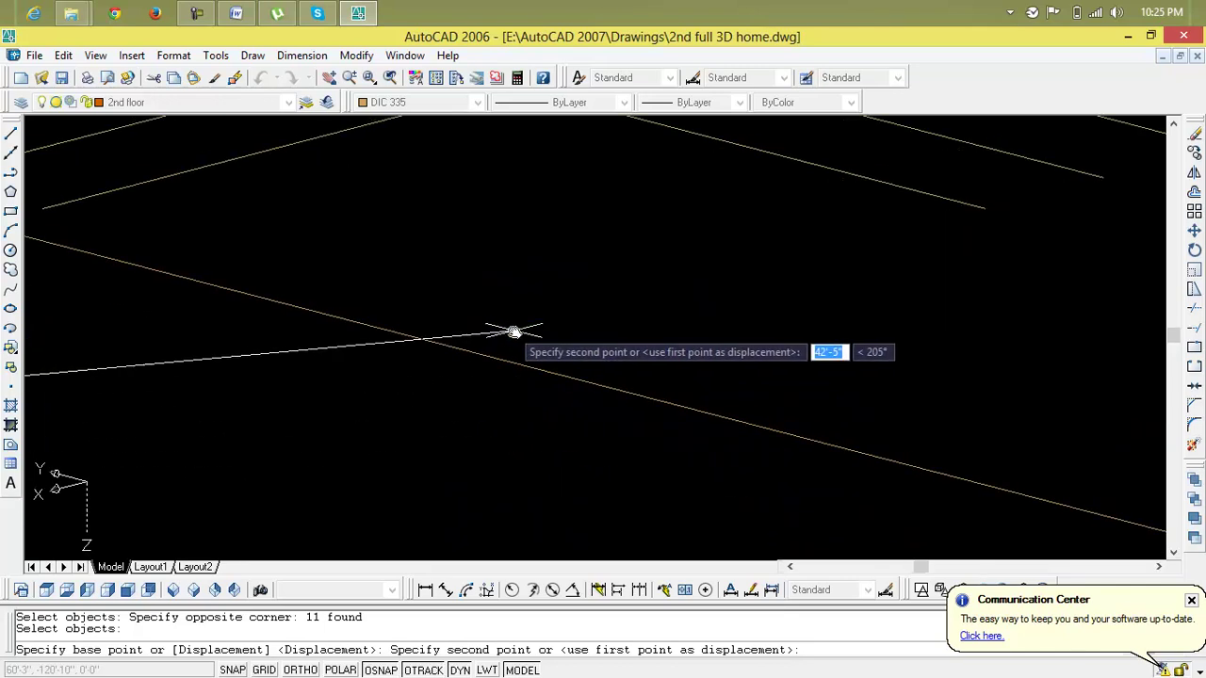
pyautogui.click(546, 372)
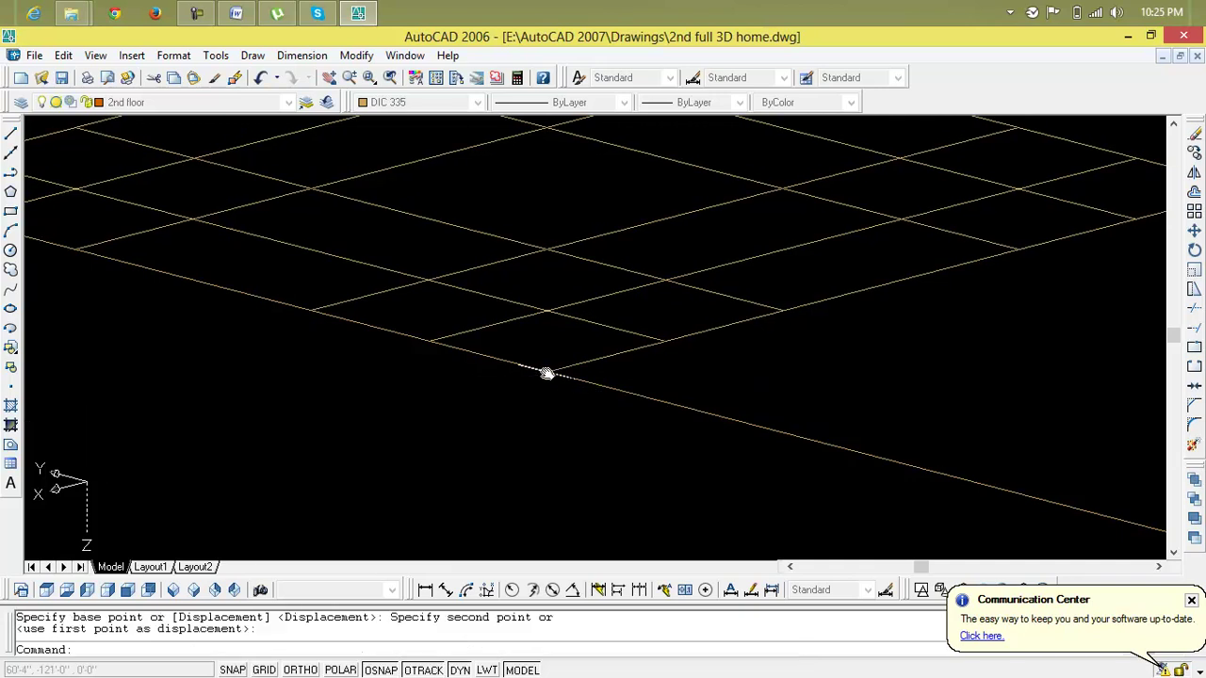
pyautogui.scroll(-3, 546, 371)
pyautogui.scroll(-2, 546, 358)
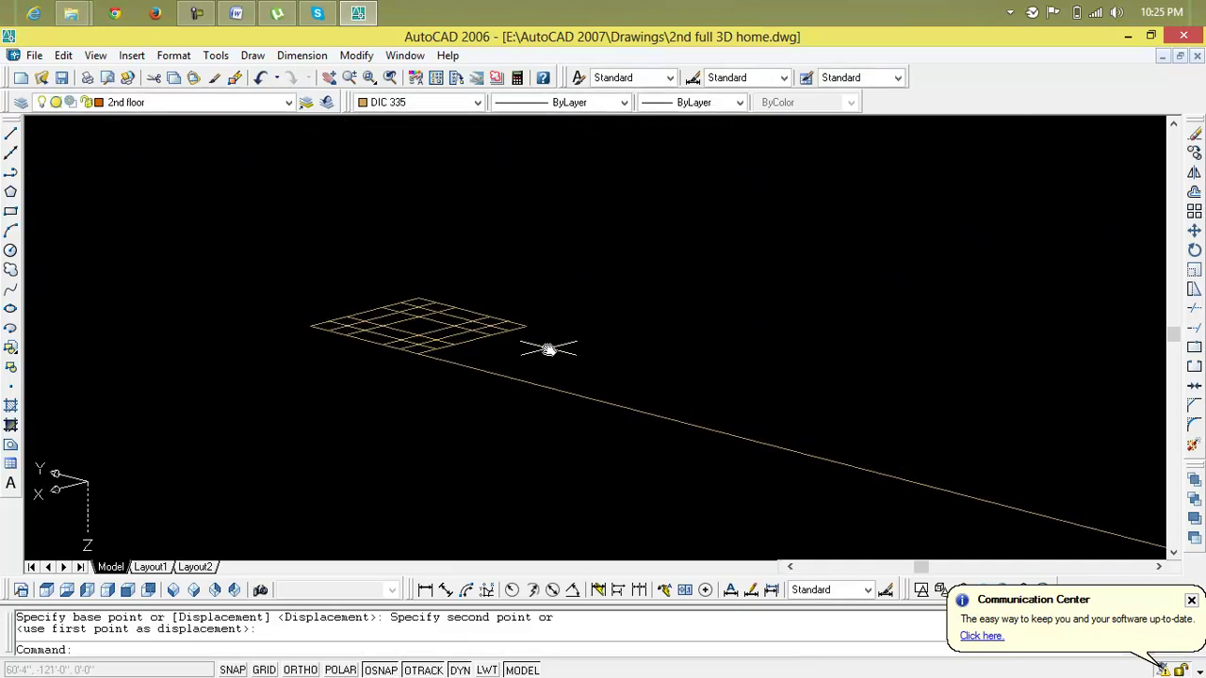
pyautogui.press('Escape')
pyautogui.press('Escape')
# Make a test offset of the long line at a distance of 18.
pyautogui.write('o')
pyautogui.press('Return')
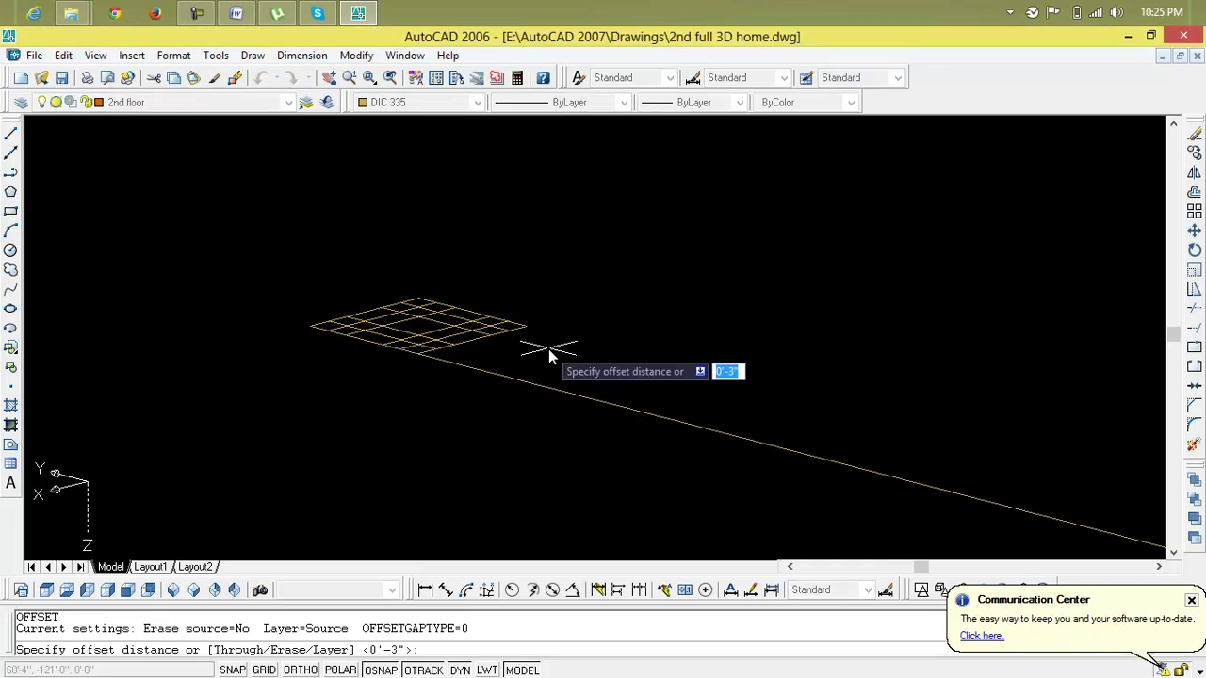
pyautogui.write('18')
pyautogui.press('Return')
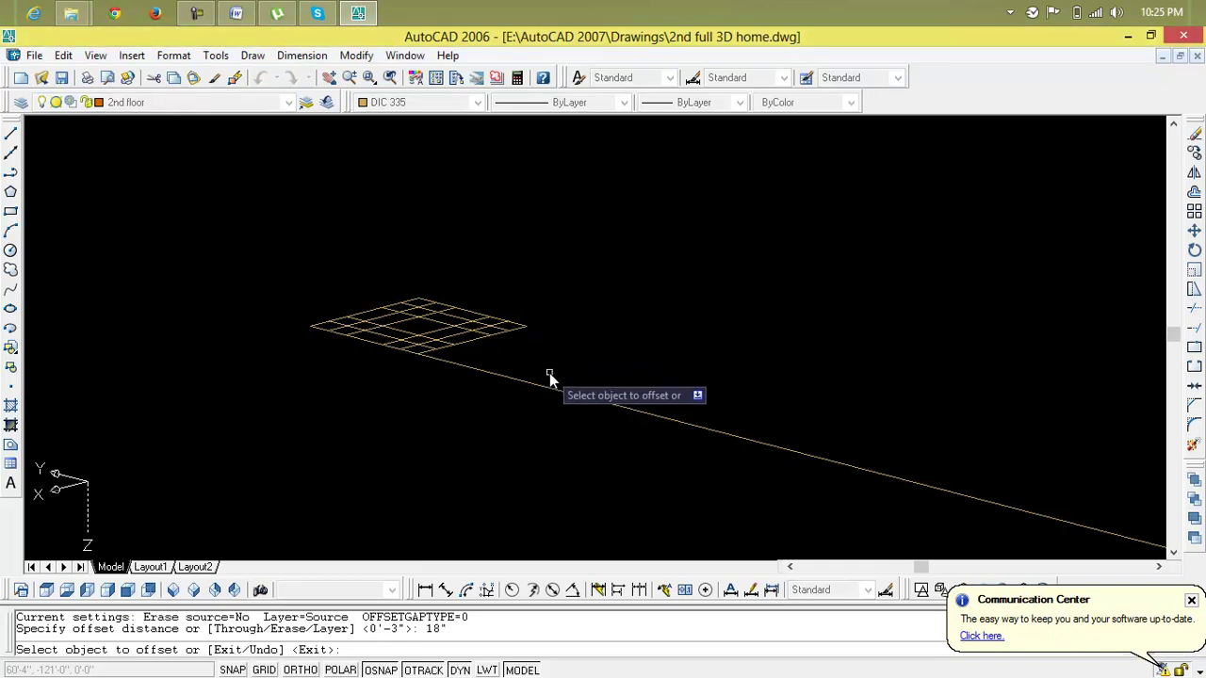
pyautogui.click(551, 386)
pyautogui.click(569, 374)
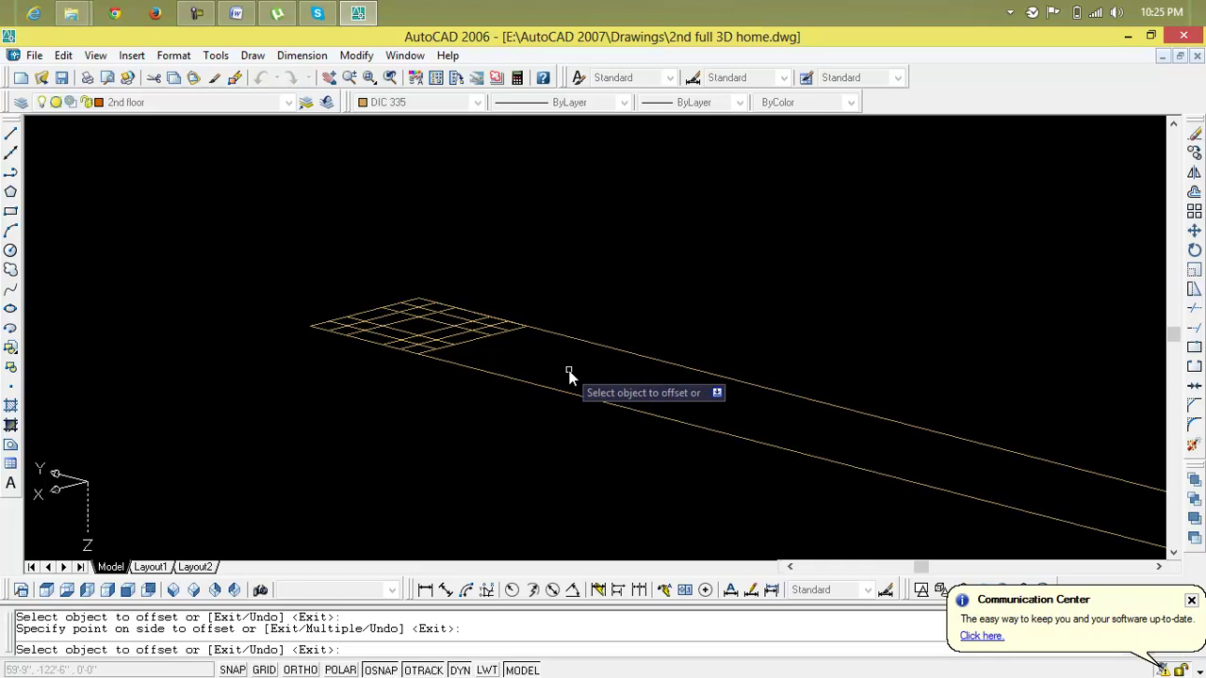
pyautogui.press('Escape')
# Erase the test offset line, the grid lines and the leftover edge lines.
pyautogui.click(500, 346)
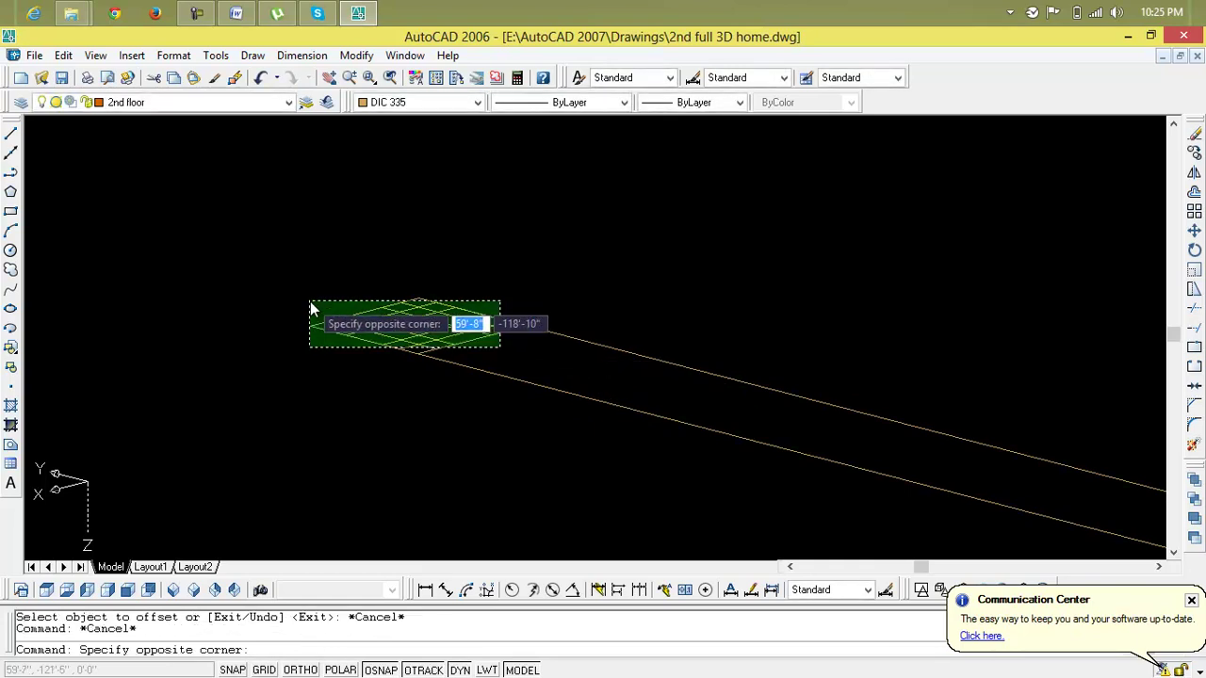
pyautogui.press('Escape')
pyautogui.click(548, 332)
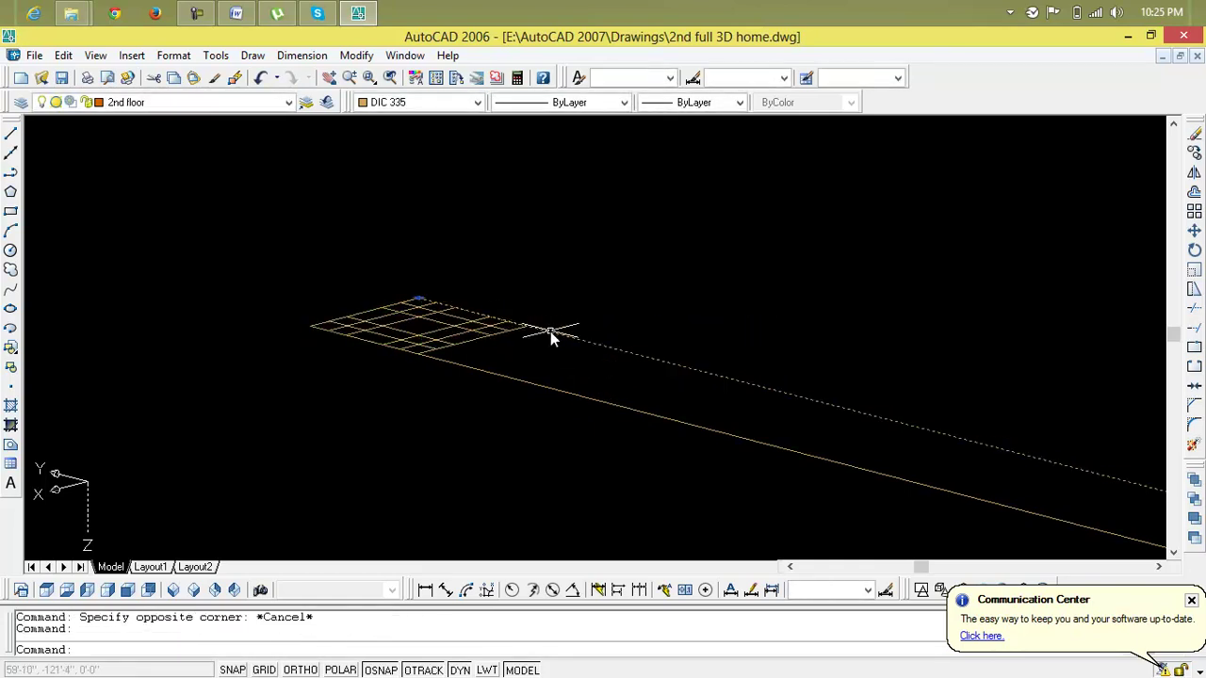
pyautogui.press('Delete')
pyautogui.click(557, 304)
pyautogui.click(430, 329)
pyautogui.press('Delete')
pyautogui.click(429, 330)
pyautogui.click(389, 308)
pyautogui.press('Delete')
pyautogui.click(399, 334)
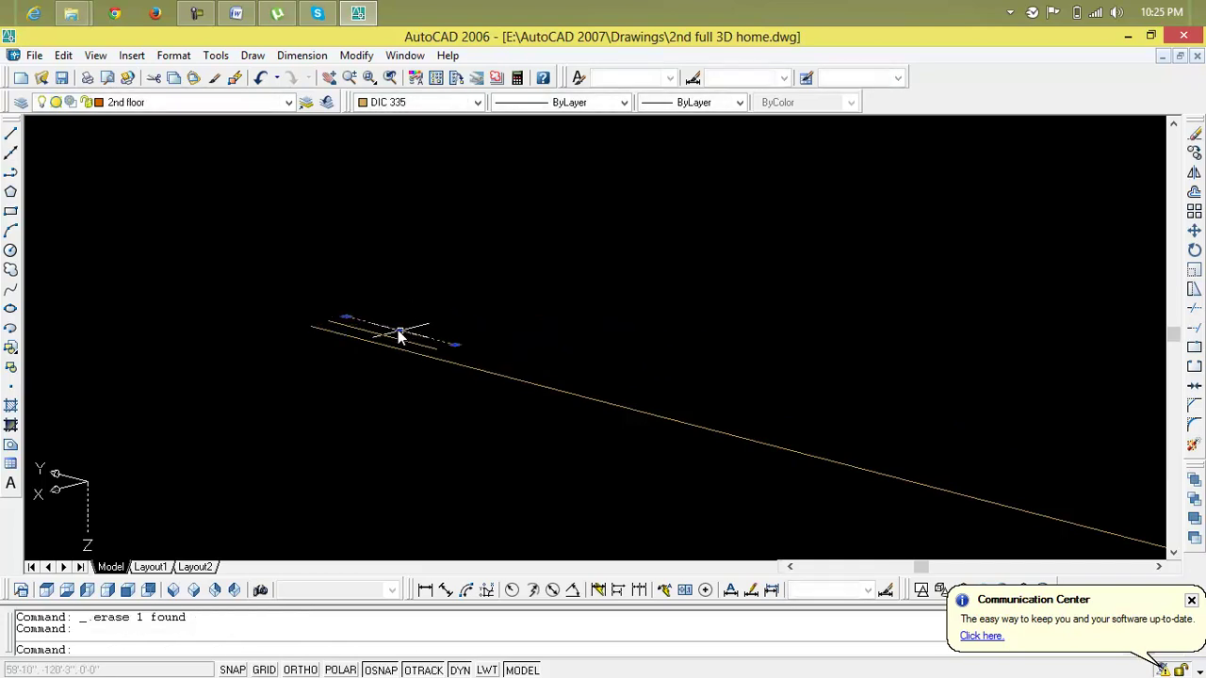
pyautogui.press('Delete')
# Offset the curved wall outline 18" to one side.
pyautogui.scroll(2, 405, 337)
pyautogui.moveTo(412, 351); pyautogui.dragTo(389, 346, button='middle')
pyautogui.write('o')
pyautogui.press('Return')
pyautogui.write('18')
pyautogui.write('"')
pyautogui.press('Return')
pyautogui.click(391, 345)
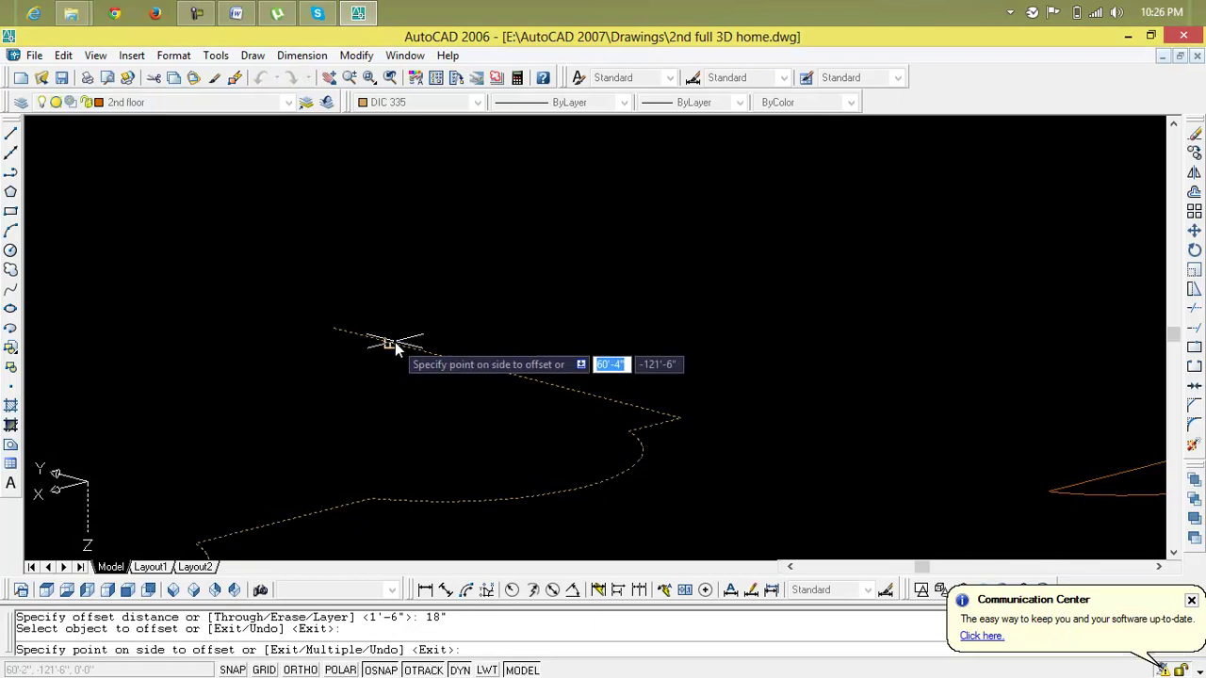
pyautogui.click(420, 337)
pyautogui.scroll(-3, 417, 339)
pyautogui.moveTo(417, 339); pyautogui.dragTo(433, 339, button='middle')
# Offset the top-left wall outline 18" too, then view the whole drawing.
pyautogui.click(255, 304)
pyautogui.click(242, 282)
pyautogui.moveTo(255, 331); pyautogui.dragTo(276, 351, button='middle')
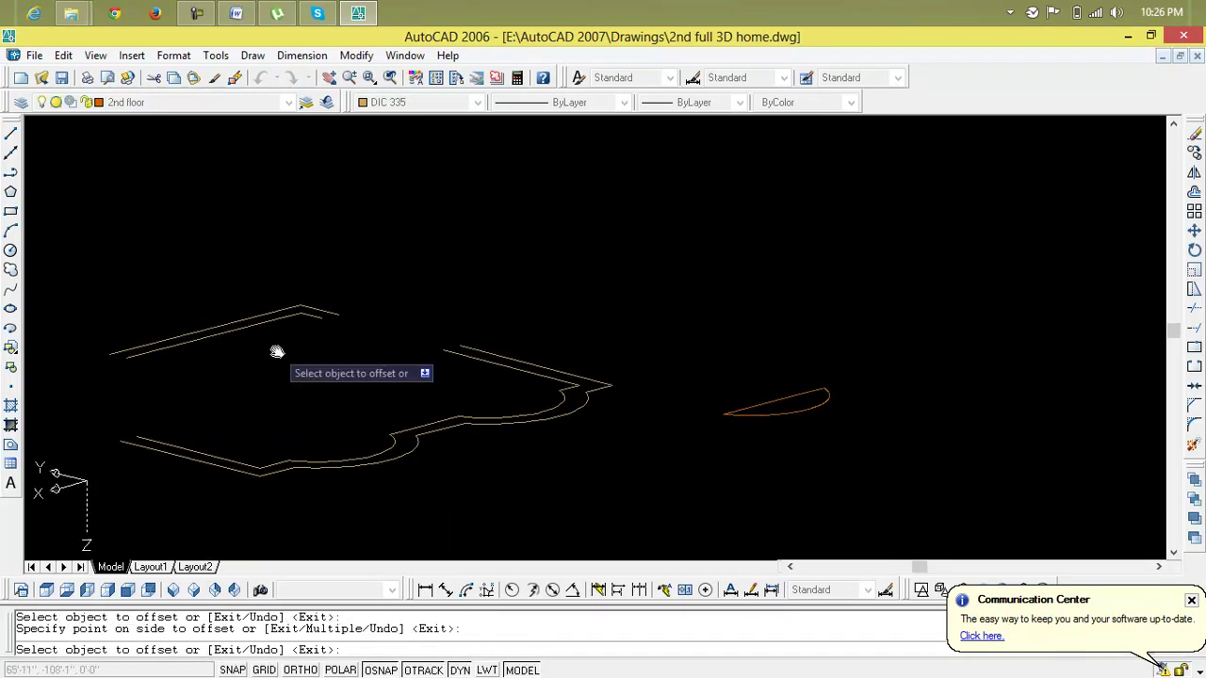
pyautogui.press('Escape')
pyautogui.press('Escape')
pyautogui.scroll(1, 325, 328)
pyautogui.scroll(-6, 334, 337)
pyautogui.middleClick(337, 340)
pyautogui.middleClick(337, 340)
pyautogui.scroll(5, 316, 340)
pyautogui.scroll(4, 278, 327)
pyautogui.press('Escape')
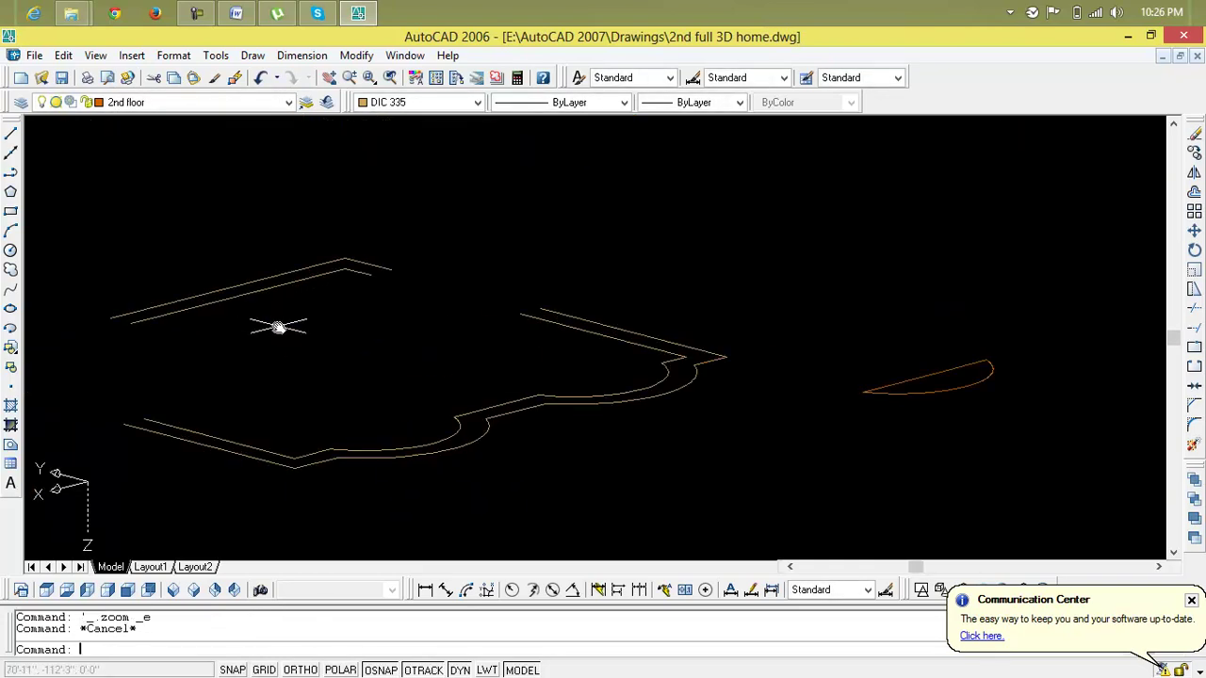
# Draw a short line closing the left wall end between the original and offset outlines.
pyautogui.write('l')
pyautogui.press('Return')
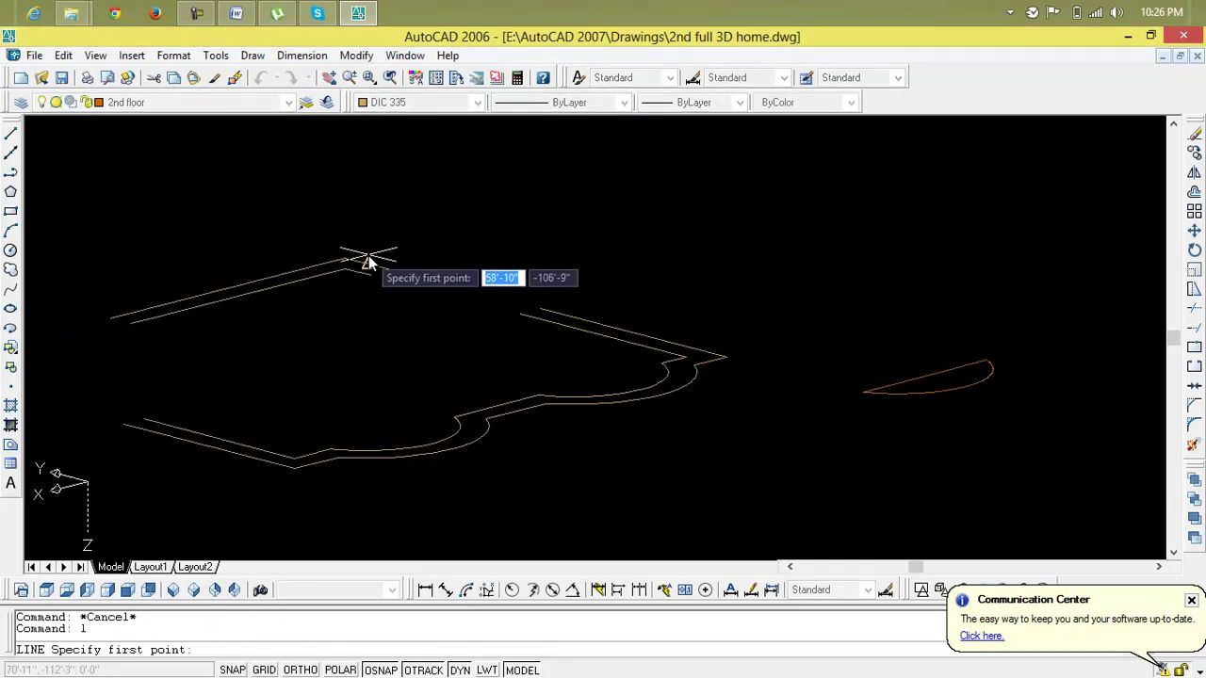
pyautogui.scroll(3, 366, 269)
pyautogui.click(436, 299)
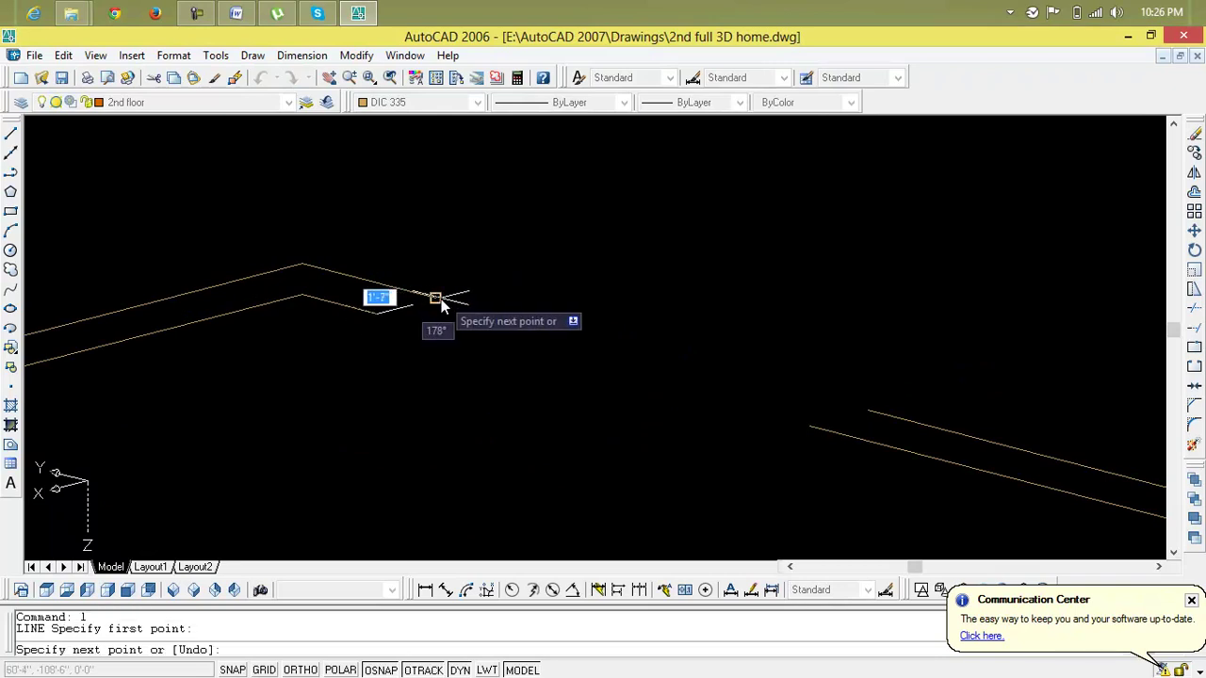
pyautogui.scroll(-3, 310, 343)
pyautogui.scroll(2, 295, 344)
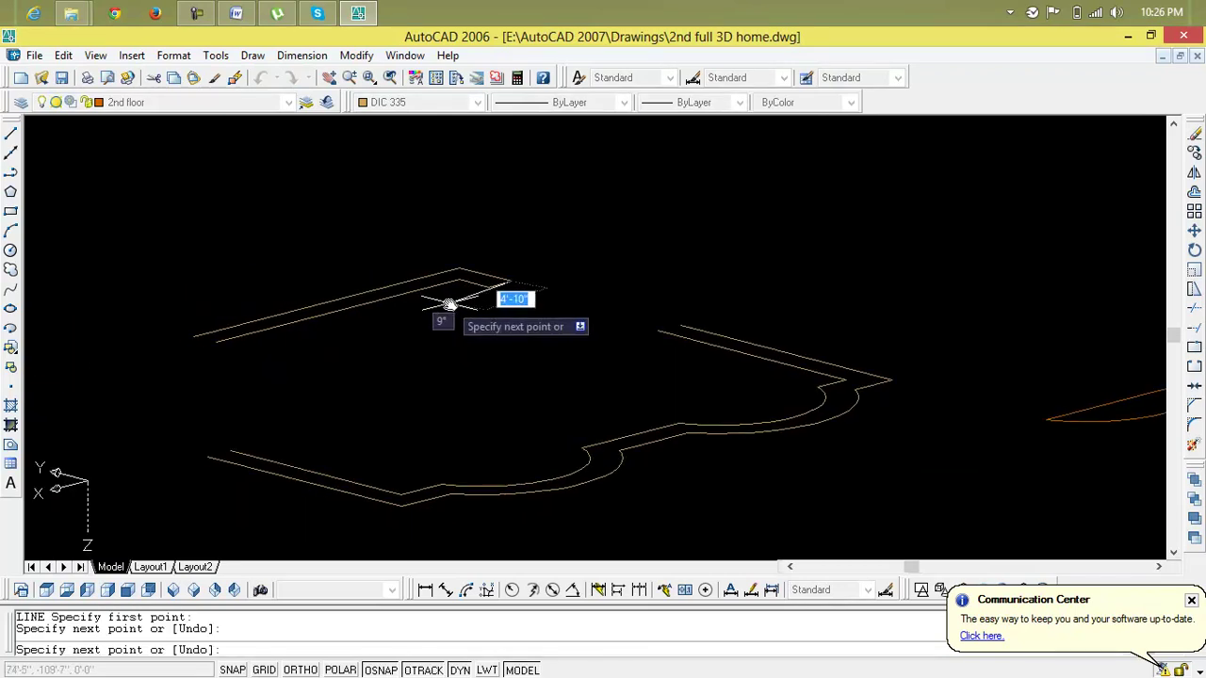
pyautogui.press('Return')
pyautogui.press('Return')
pyautogui.click(211, 339)
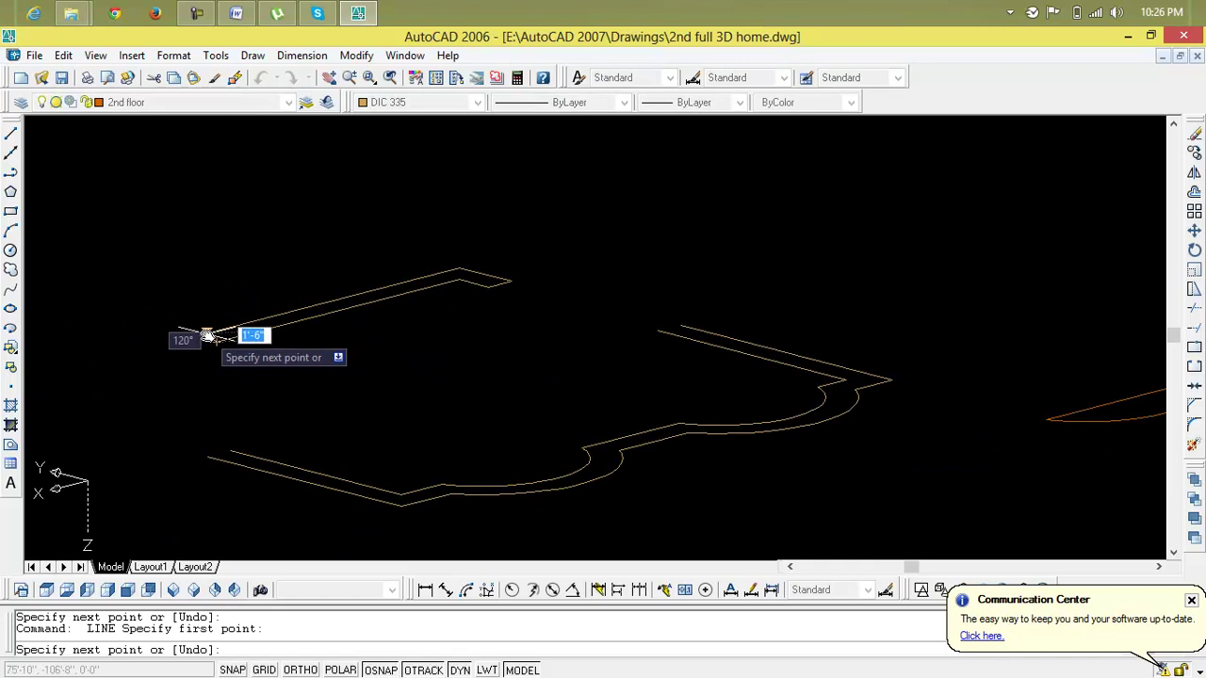
pyautogui.scroll(2, 193, 339)
pyautogui.click(201, 324)
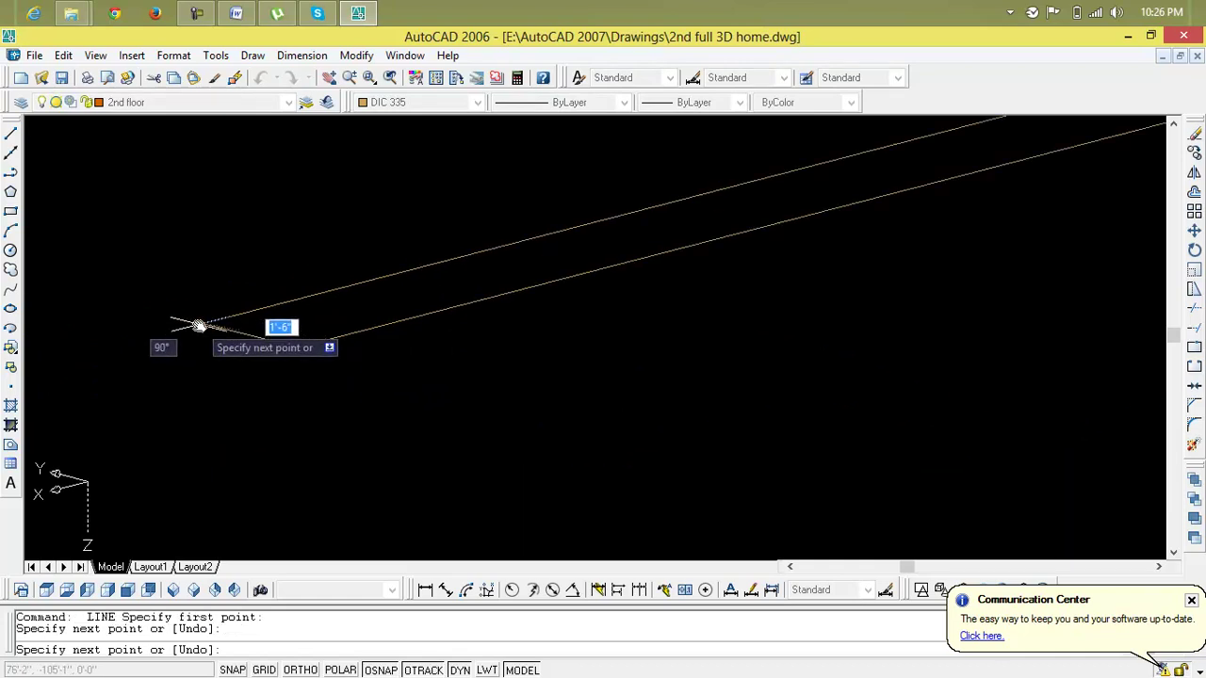
pyautogui.press('Return')
# Cap the next wall end with a line joining the inner outline to its outer partner.
pyautogui.scroll(-3, 452, 405)
pyautogui.scroll(4, 269, 438)
pyautogui.press('Return')
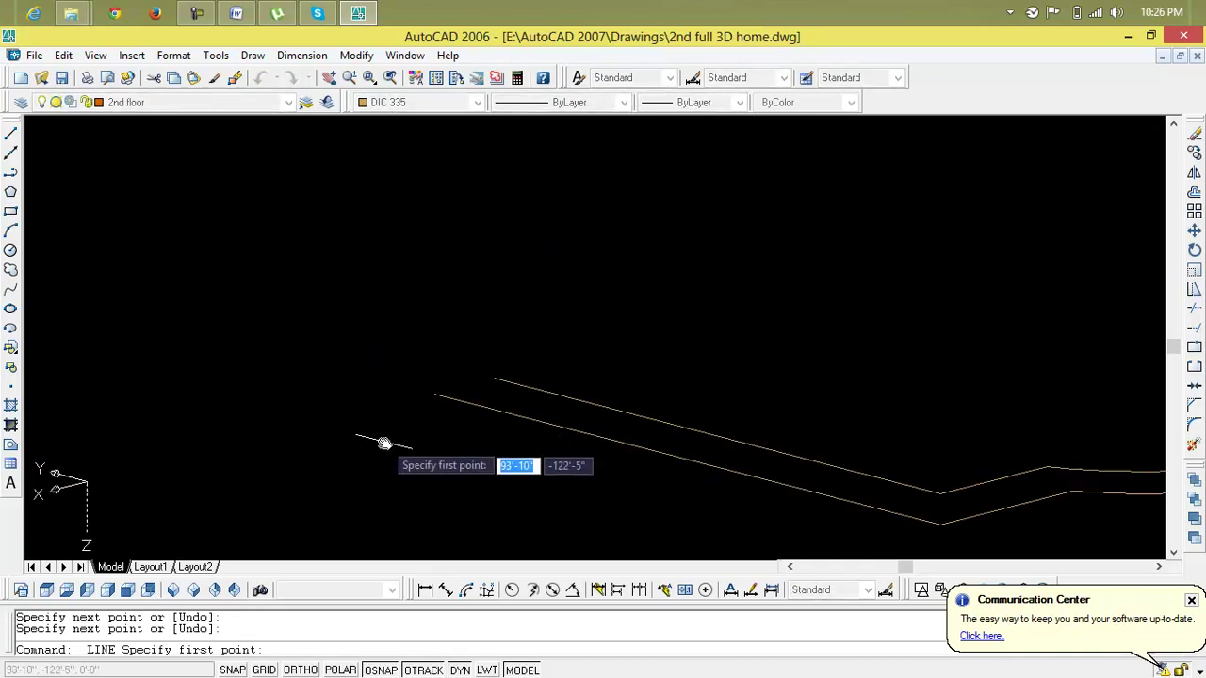
pyautogui.click(439, 395)
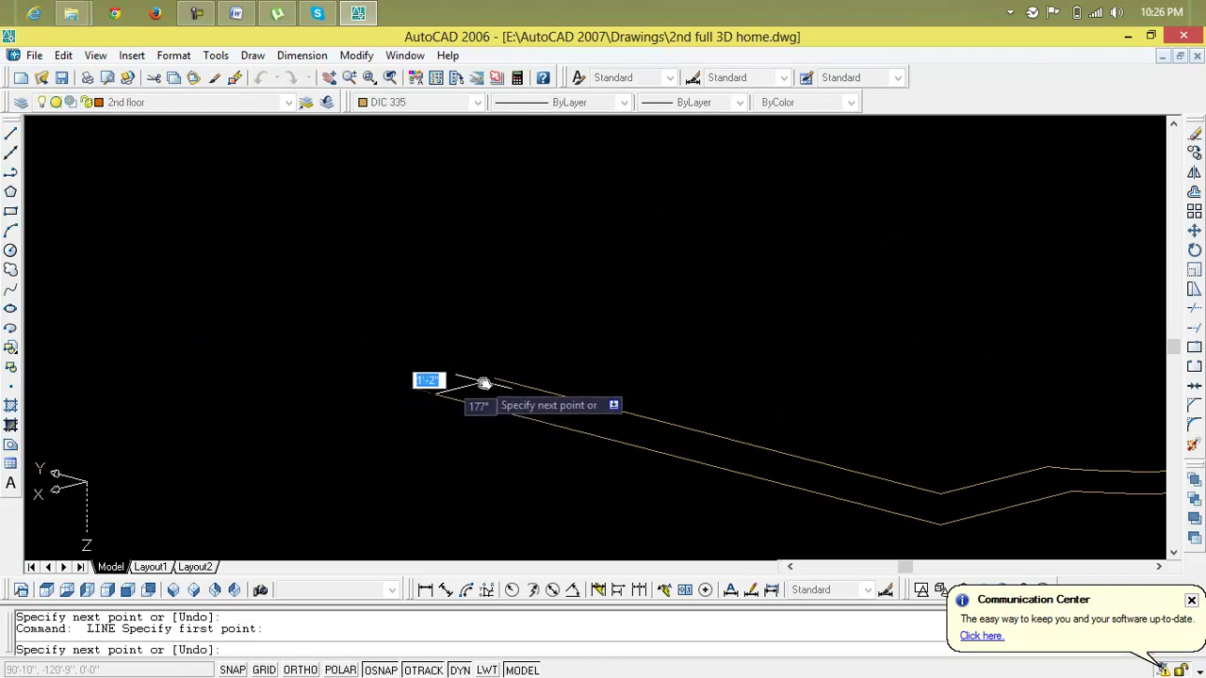
pyautogui.click(493, 378)
pyautogui.scroll(-3, 495, 381)
pyautogui.moveTo(497, 384); pyautogui.dragTo(116, 423, button='middle')
pyautogui.press('Return')
# Close the open wall corner with a line between the two outlines.
pyautogui.press('Return')
pyautogui.scroll(2, 538, 304)
pyautogui.scroll(2, 538, 277)
pyautogui.click(542, 279)
pyautogui.click(612, 264)
pyautogui.press('Return')
# Bring the whole 3D model and the molding profiles into view, clearing any pending command.
pyautogui.scroll(-3, 613, 320)
pyautogui.scroll(-2, 613, 433)
pyautogui.moveTo(613, 433)
pyautogui.mouseDown(button='middle')
pyautogui.moveTo(713, 326)
pyautogui.moveTo(712, 368)
pyautogui.mouseUp(button='middle')
pyautogui.scroll(1, 709, 331)
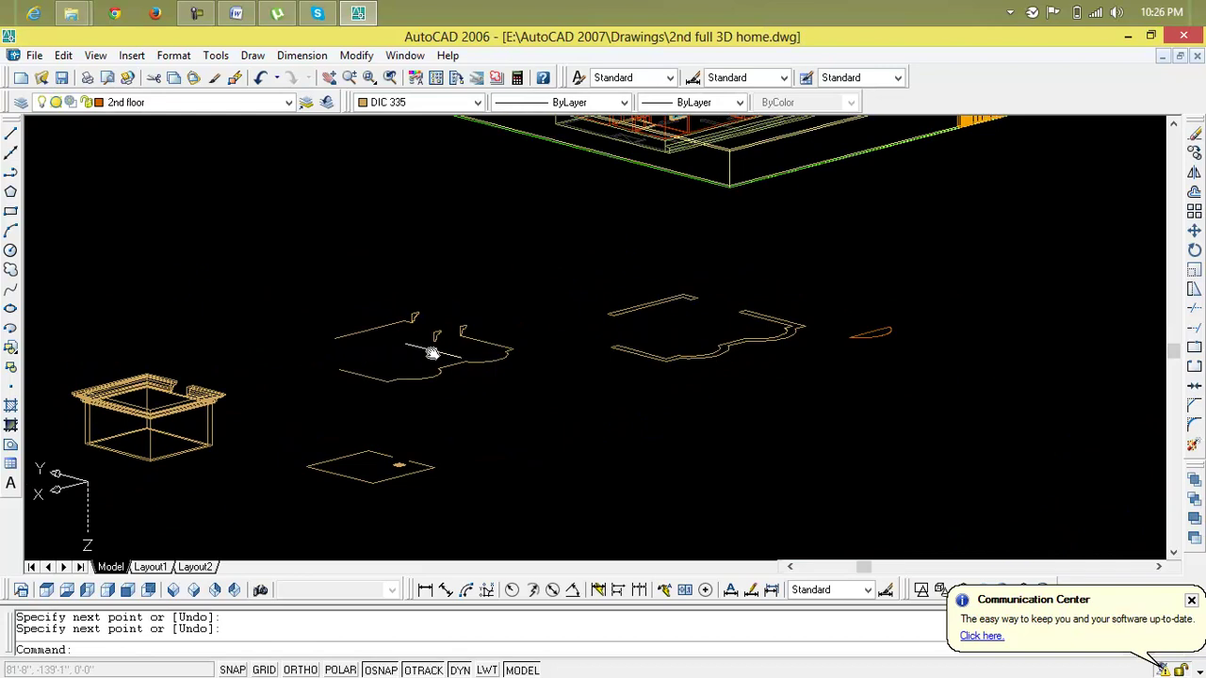
pyautogui.scroll(3, 431, 353)
pyautogui.moveTo(465, 344); pyautogui.dragTo(493, 360, button='middle')
pyautogui.scroll(2, 490, 363)
pyautogui.press('Escape')
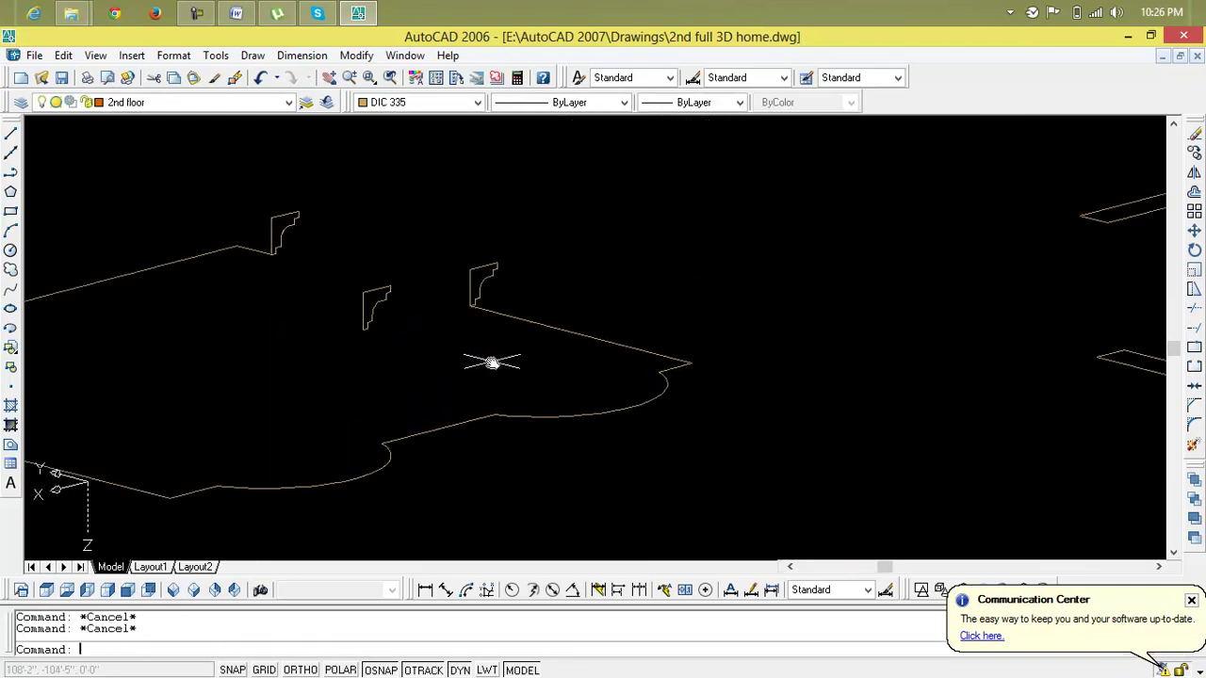
# Extrude the upright molding profile using the Path option, picking the wall line as path.
pyautogui.write('e')
pyautogui.write('t')
pyautogui.press('Return')
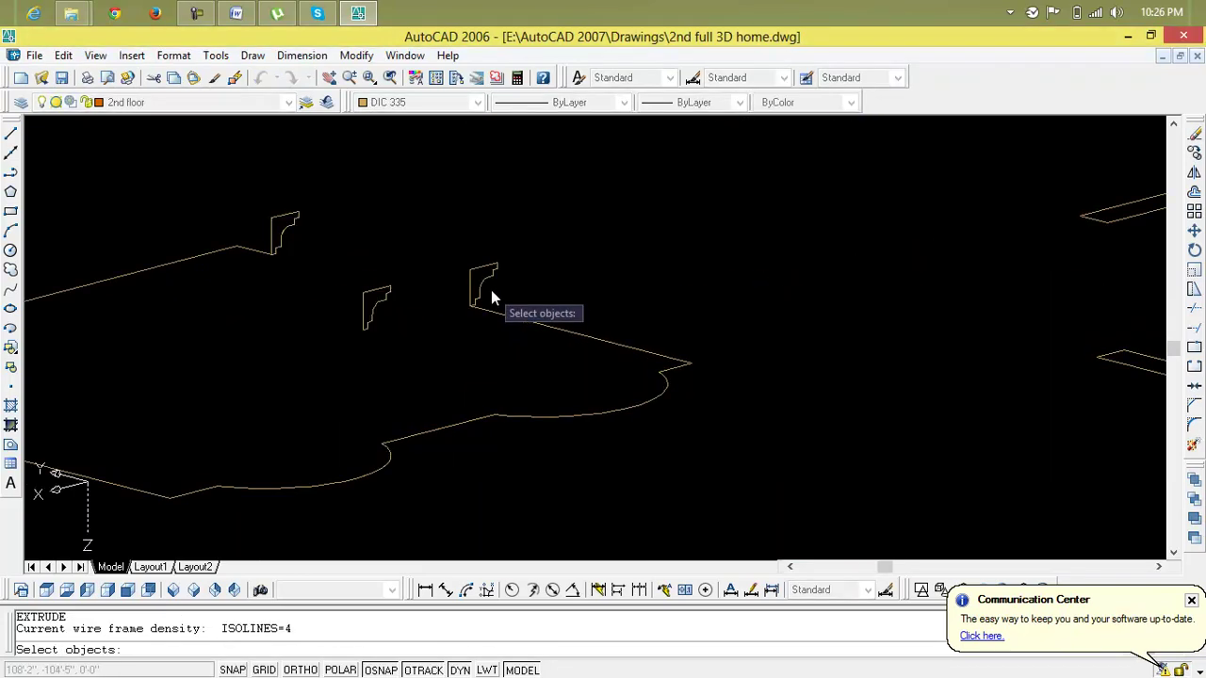
pyautogui.click(485, 285)
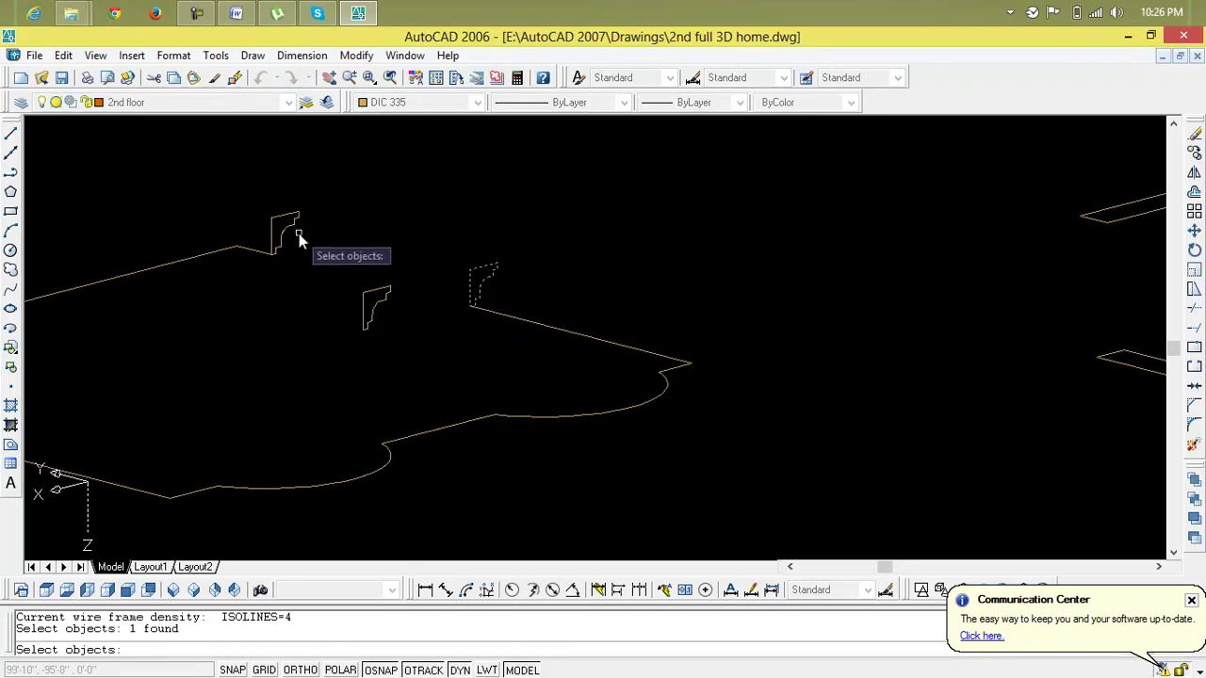
pyautogui.press('Return')
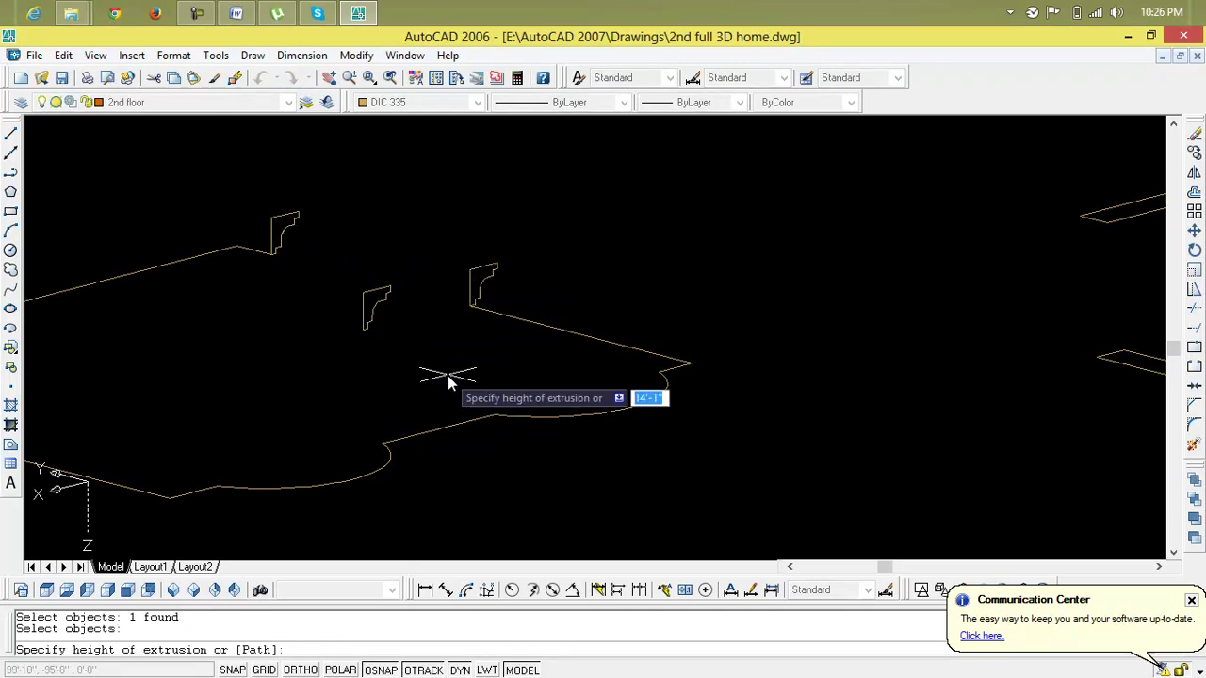
pyautogui.write('p')
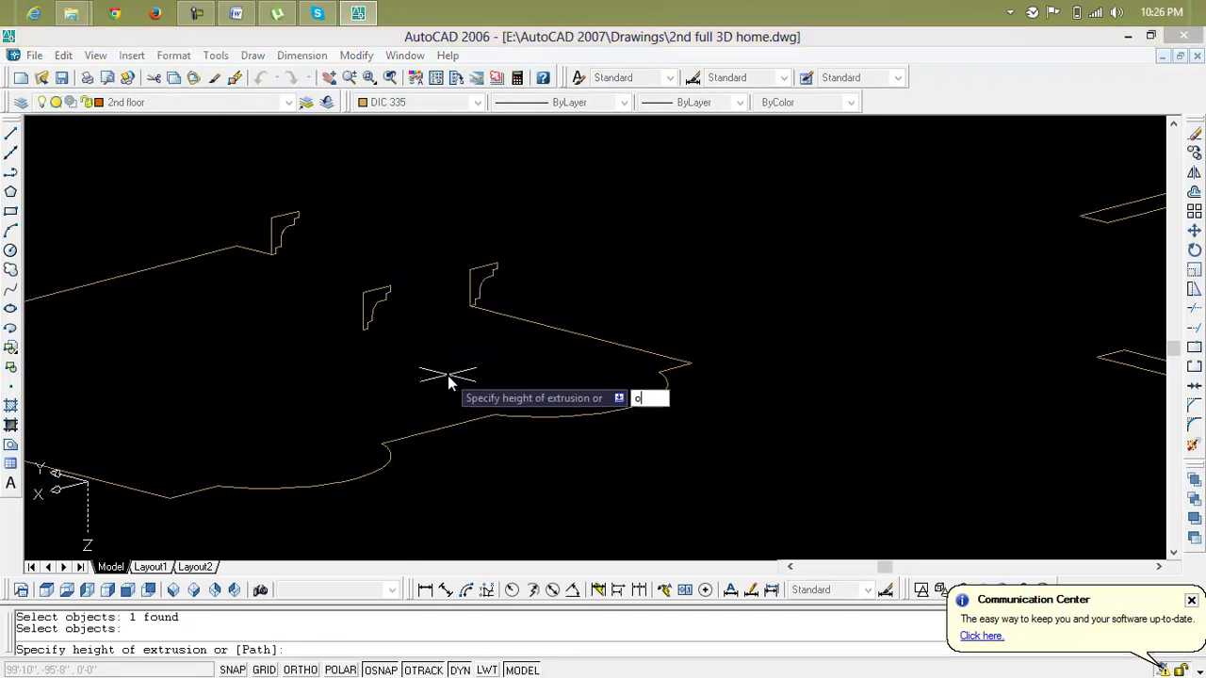
pyautogui.press('Return')
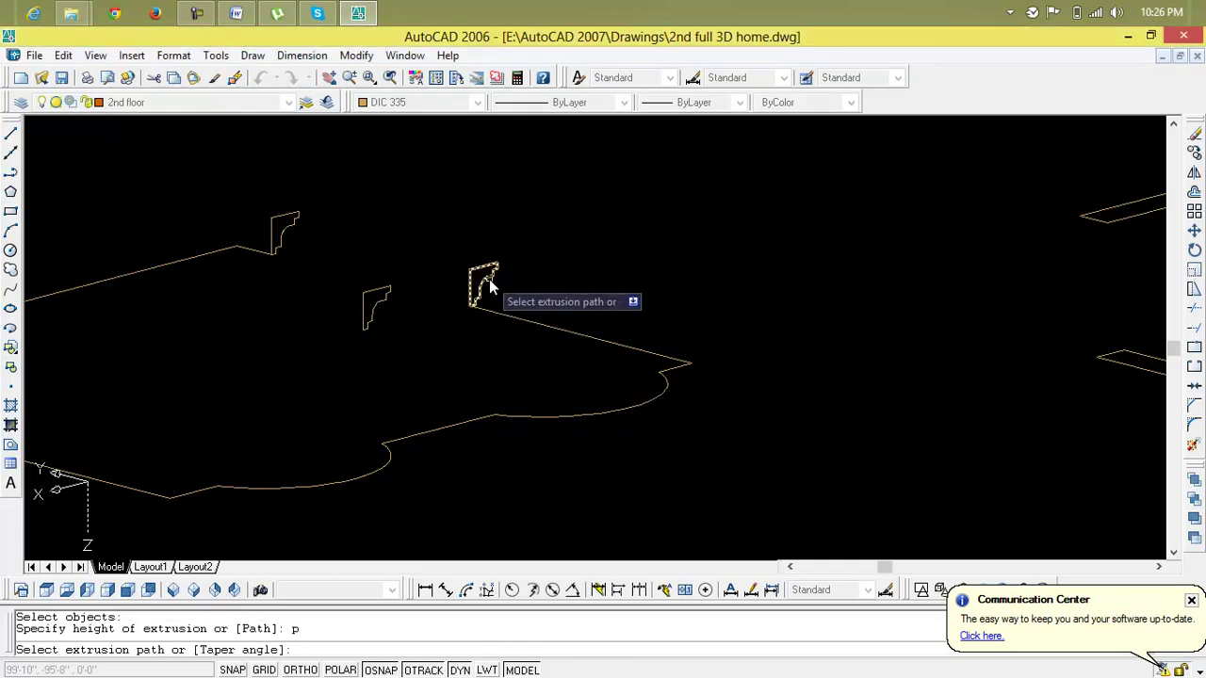
pyautogui.click(502, 315)
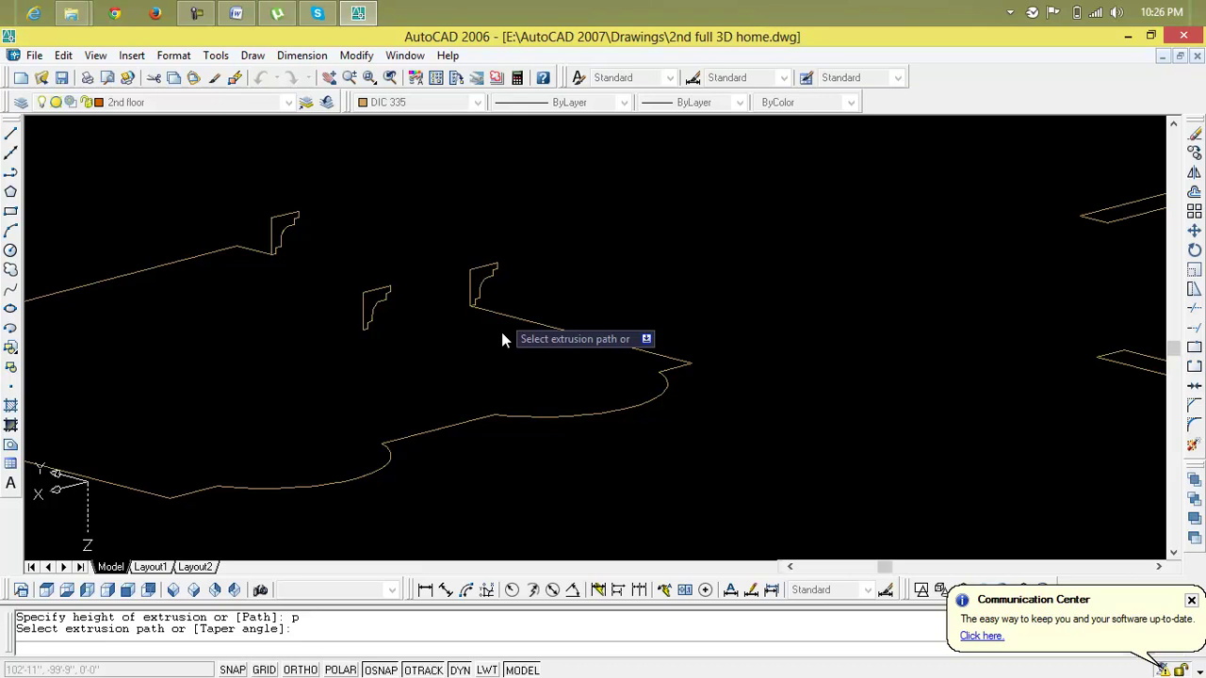
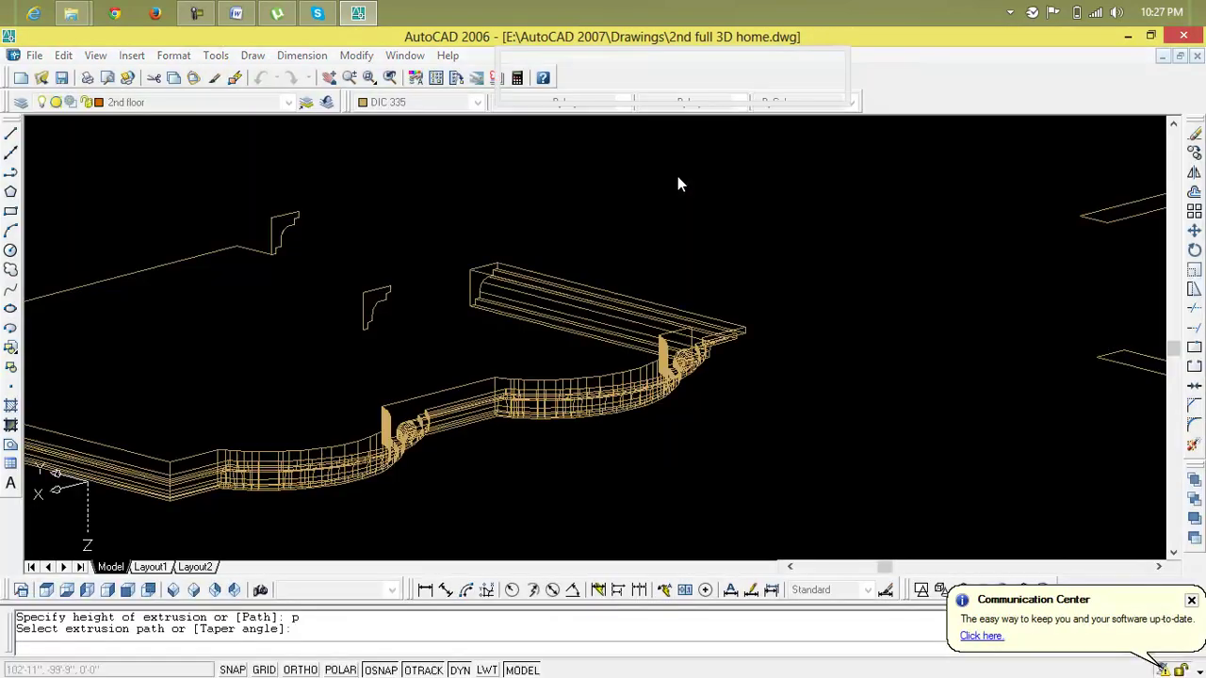
# Extrude the upper moulding profile along the railing line as its path.
pyautogui.moveTo(523, 278); pyautogui.dragTo(587, 274, button='middle')
pyautogui.moveTo(404, 330); pyautogui.dragTo(503, 328, button='middle')
pyautogui.scroll(3, 490, 307)
pyautogui.press('Escape')
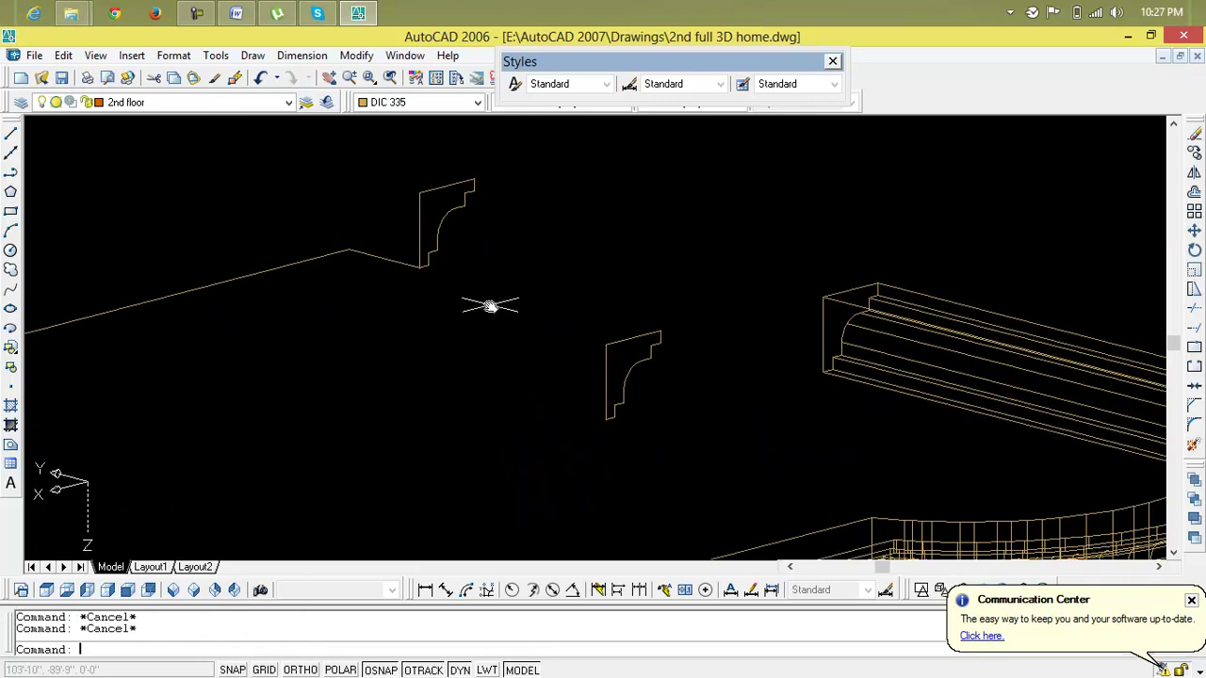
pyautogui.write('ext')
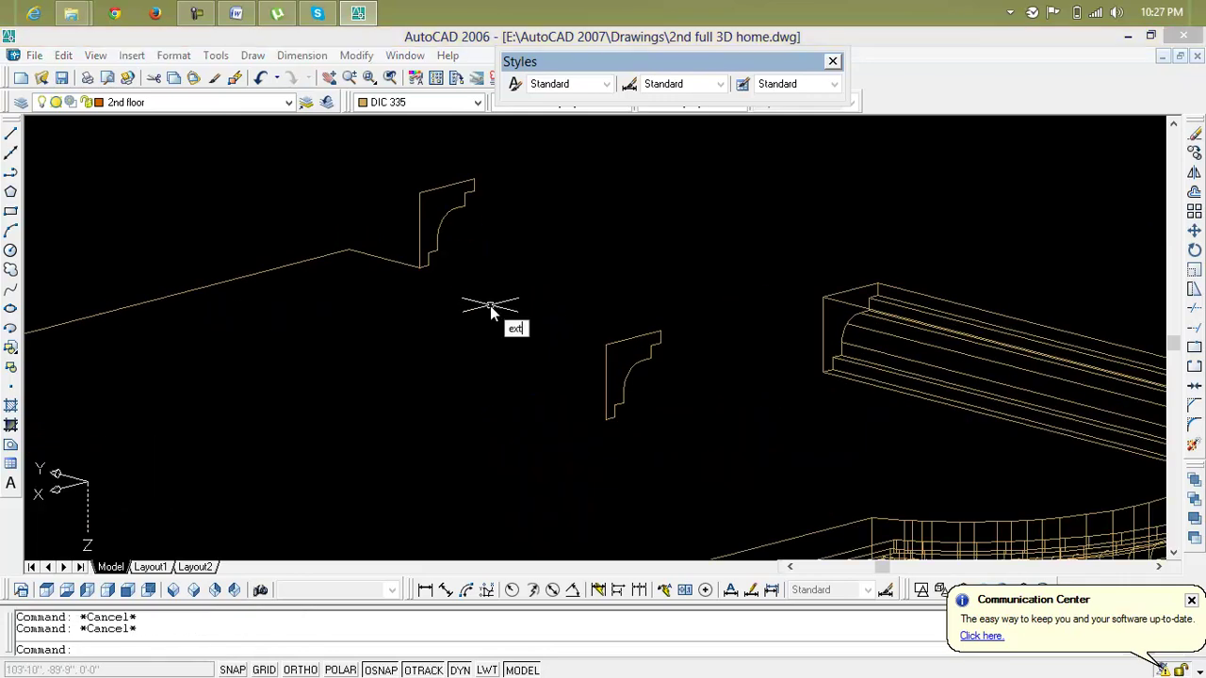
pyautogui.press('Return')
pyautogui.click(438, 243)
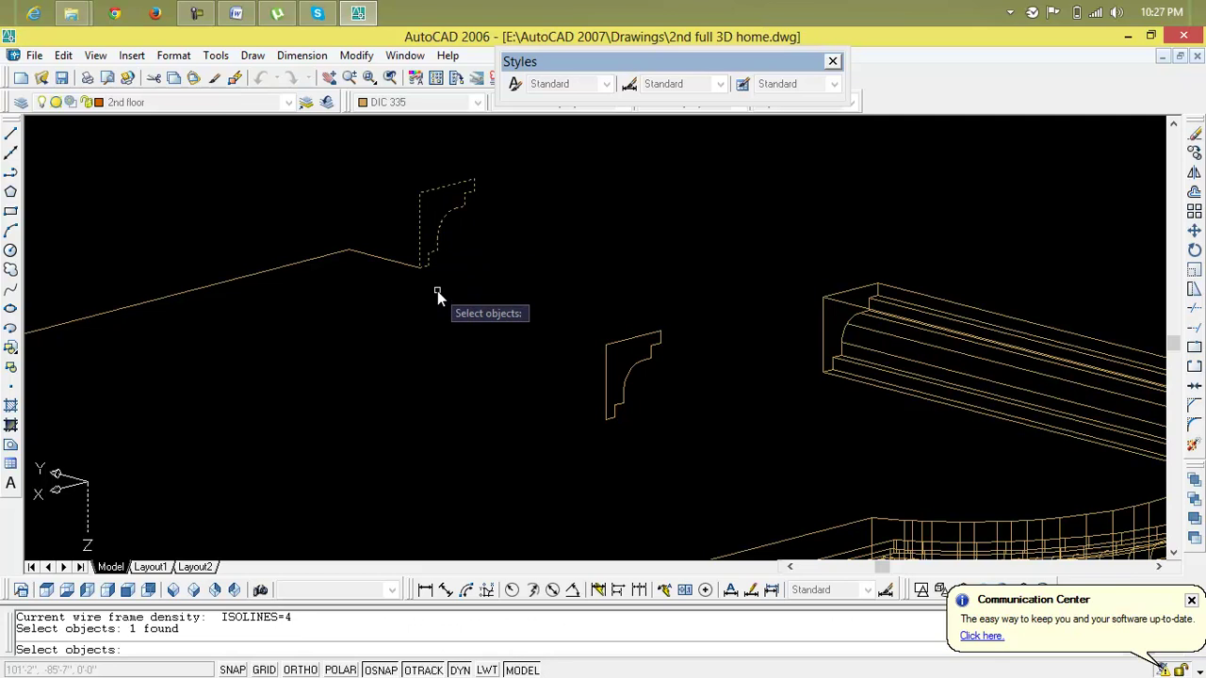
pyautogui.press('Return')
pyautogui.write('p')
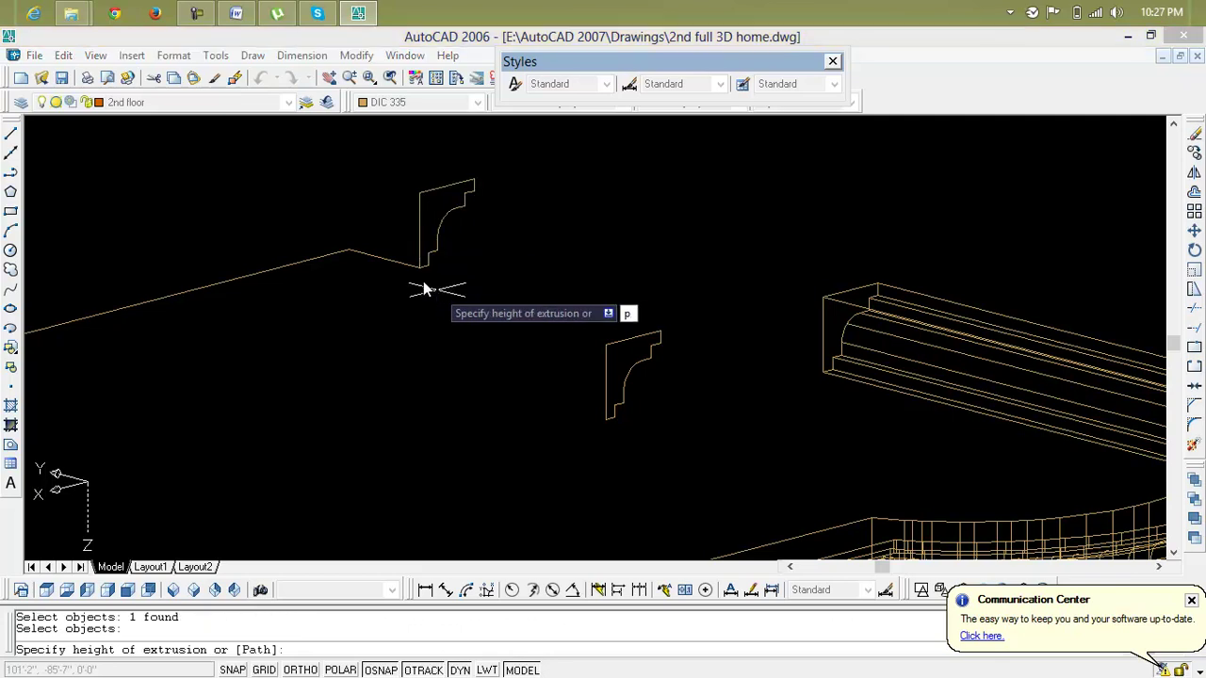
pyautogui.press('Return')
pyautogui.click(411, 268)
# Erase the small leftover profile and shift the view toward the thin outlines.
pyautogui.scroll(-2, 439, 297)
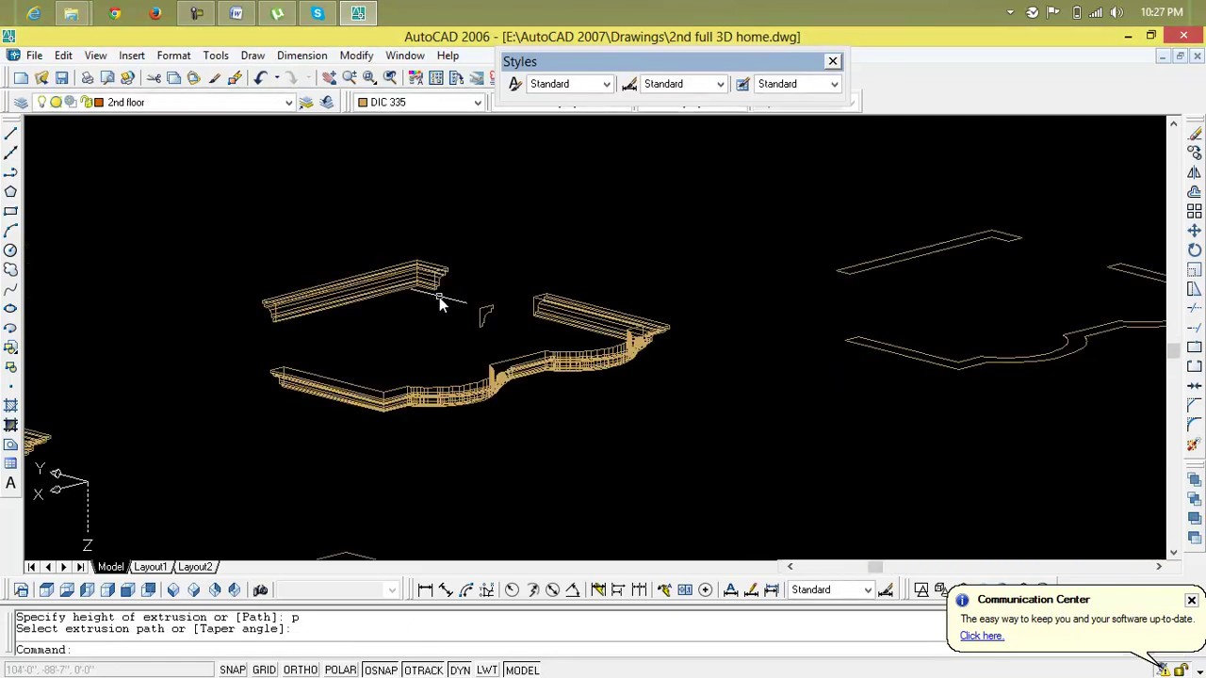
pyautogui.click(490, 313)
pyautogui.click(479, 332)
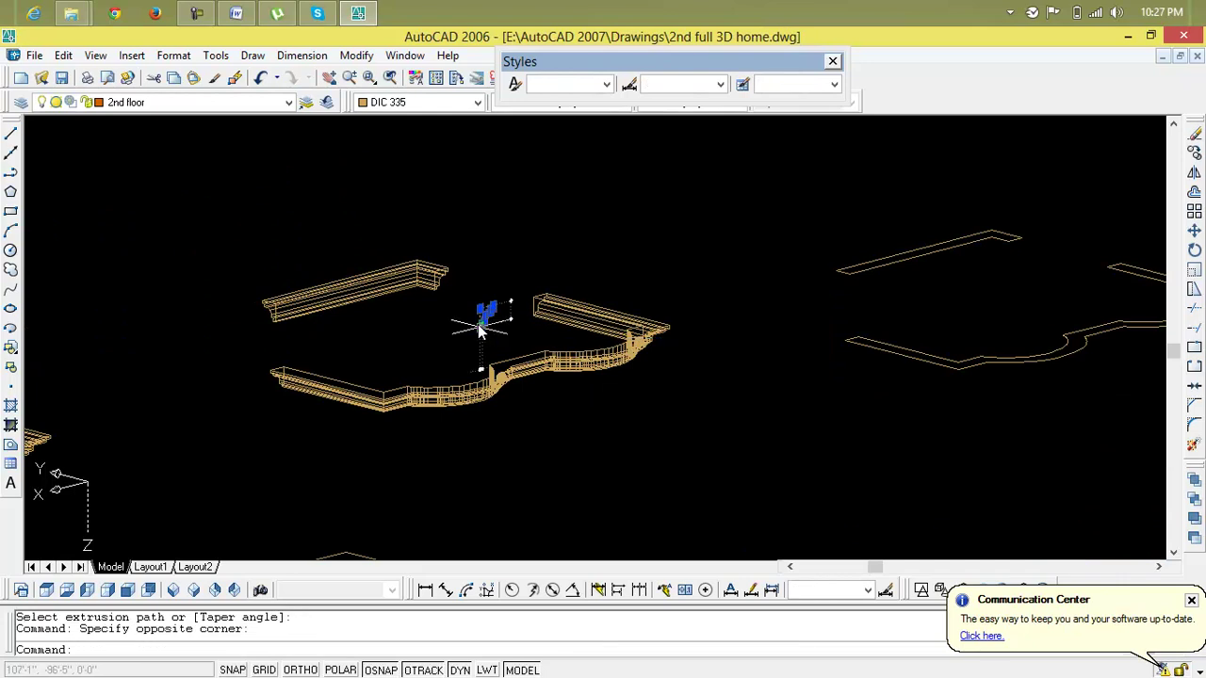
pyautogui.press('Delete')
pyautogui.moveTo(492, 323); pyautogui.dragTo(430, 363, button='middle')
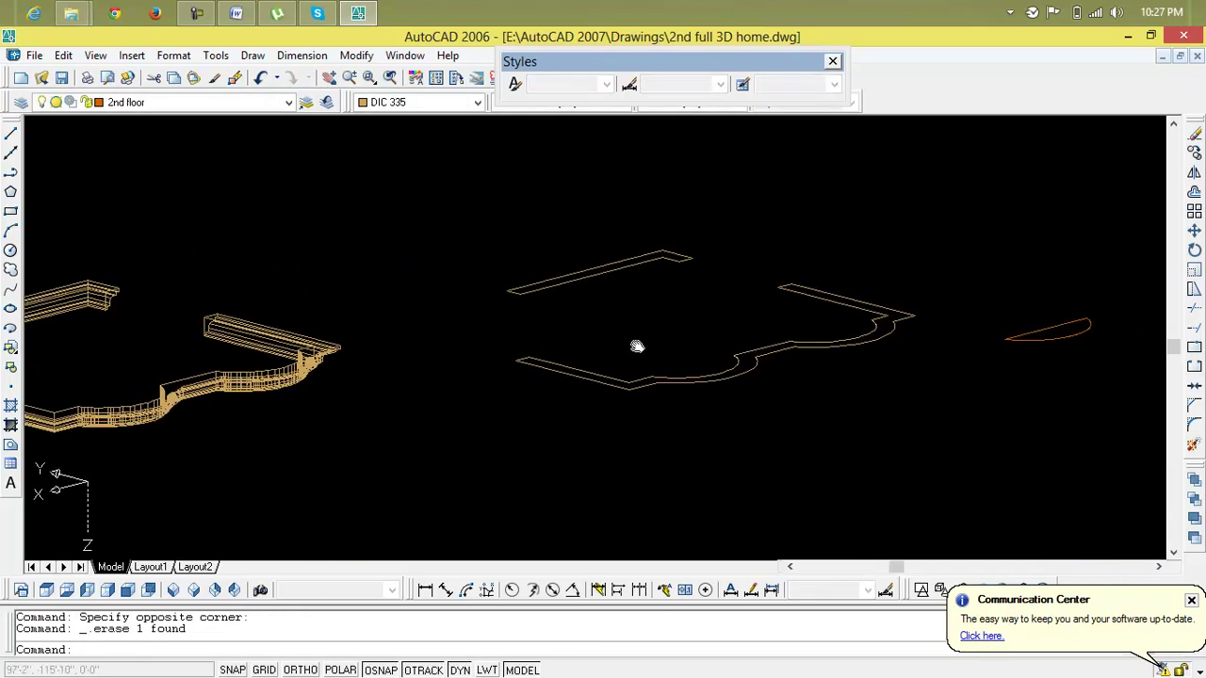
pyautogui.moveTo(637, 347); pyautogui.dragTo(610, 333, button='middle')
# Try a BOUNDARY pick inside the wall outline, which fails and is cancelled.
pyautogui.press('Escape')
pyautogui.press('Escape')
pyautogui.write('bo')
pyautogui.press('Return')
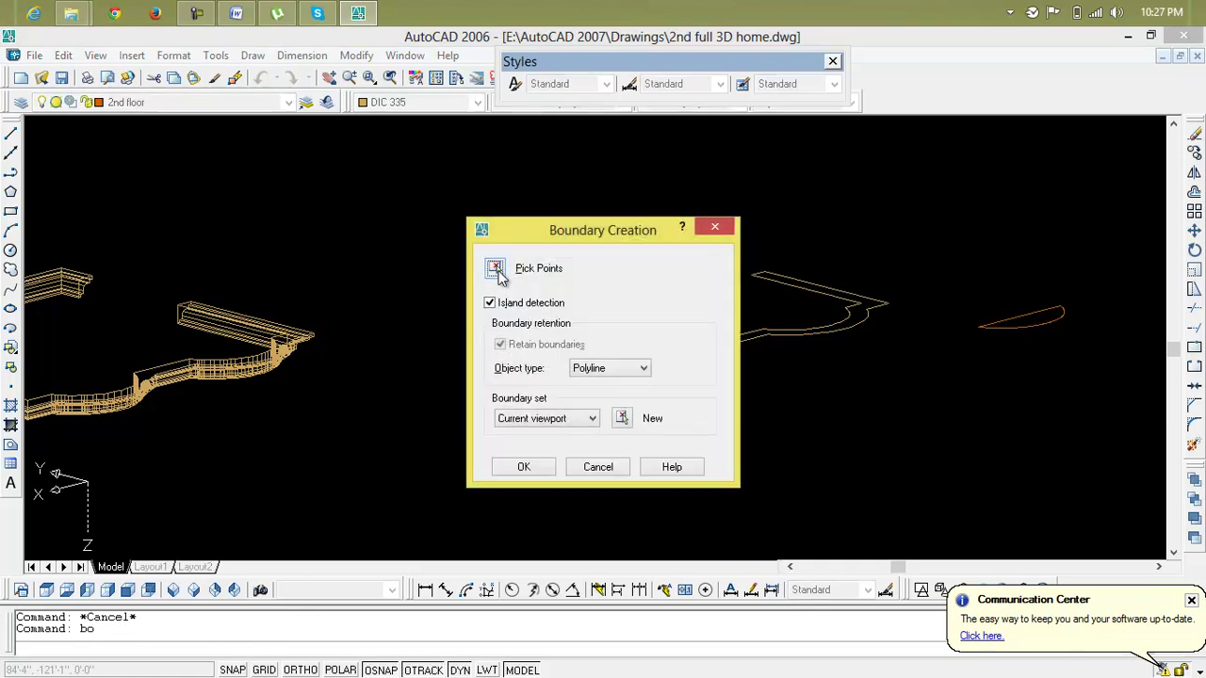
pyautogui.click(496, 270)
pyautogui.scroll(2, 521, 266)
pyautogui.scroll(-2, 520, 266)
pyautogui.moveTo(564, 317); pyautogui.dragTo(485, 260, button='middle')
pyautogui.scroll(2, 575, 346)
pyautogui.click(505, 350)
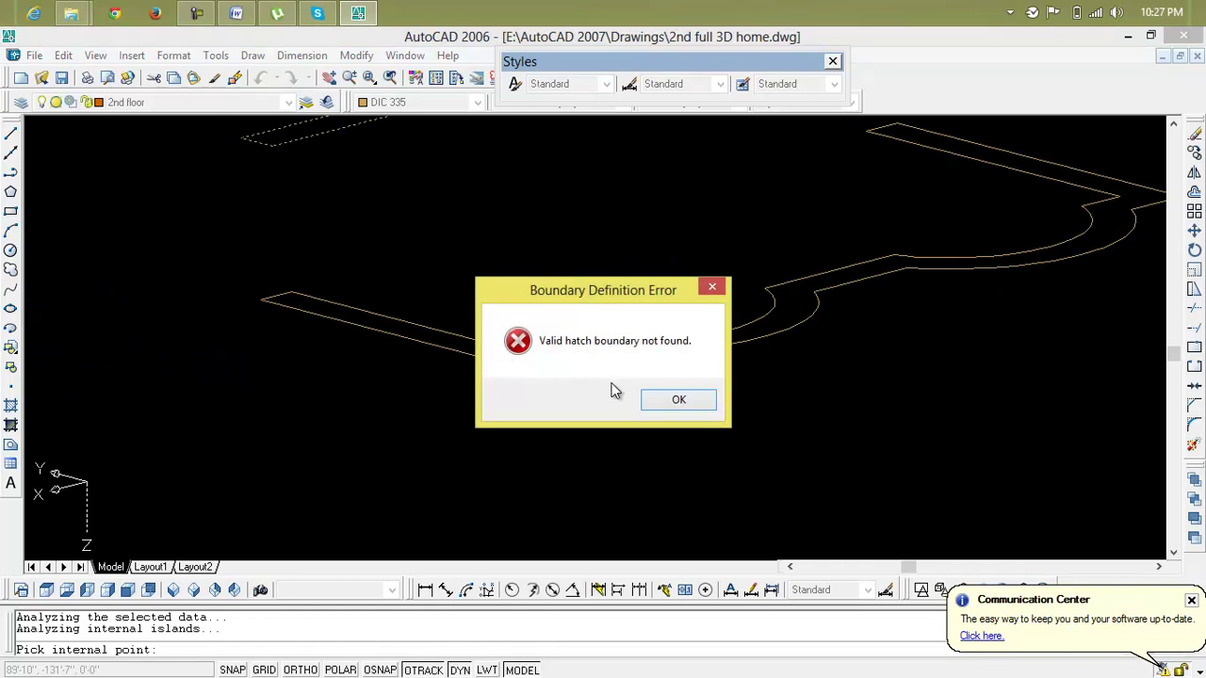
pyautogui.click(669, 400)
pyautogui.click(647, 345)
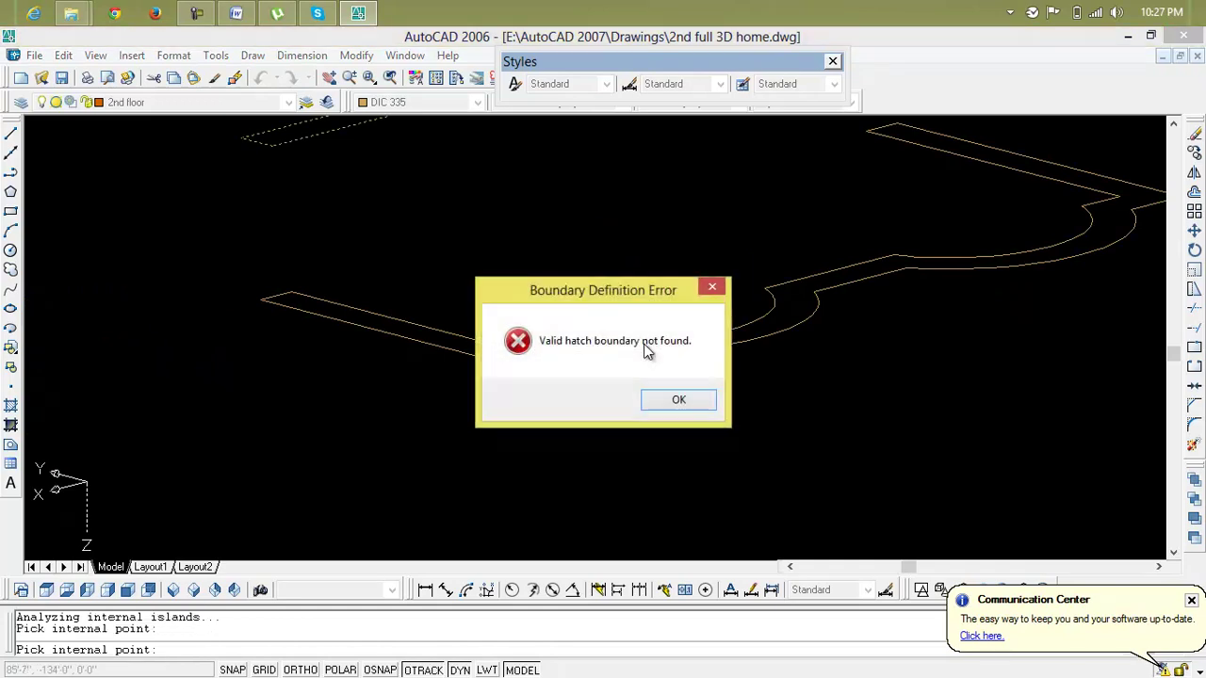
pyautogui.press('Escape')
pyautogui.press('Escape')
pyautogui.press('Escape')
pyautogui.scroll(-5, 624, 337)
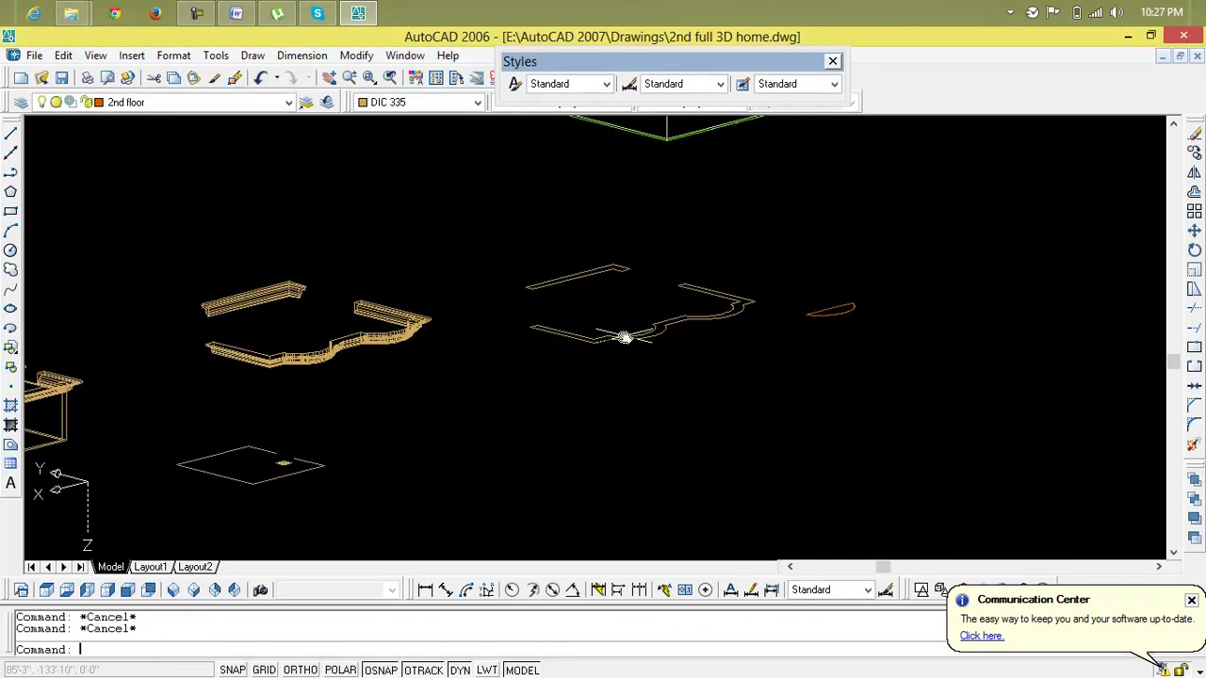
# Build boundaries from a new set of the 8 outline objects by picking inside them.
pyautogui.write('b')
pyautogui.press('Return')
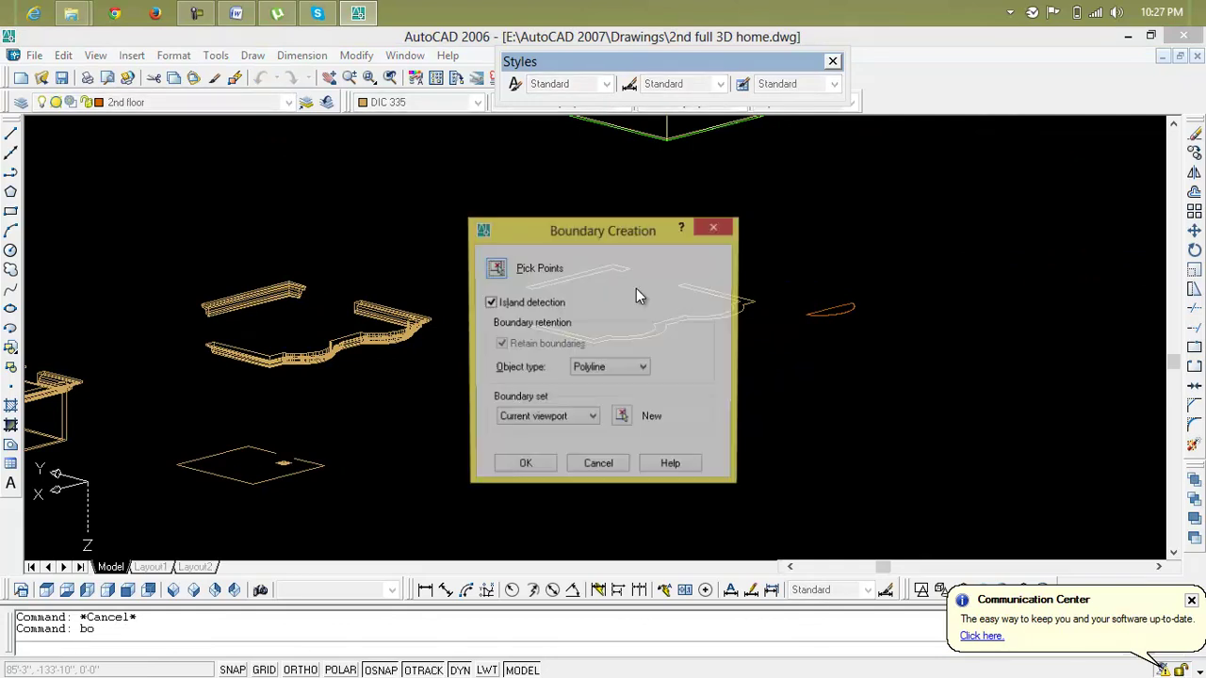
pyautogui.click(621, 418)
pyautogui.click(751, 232)
pyautogui.click(502, 383)
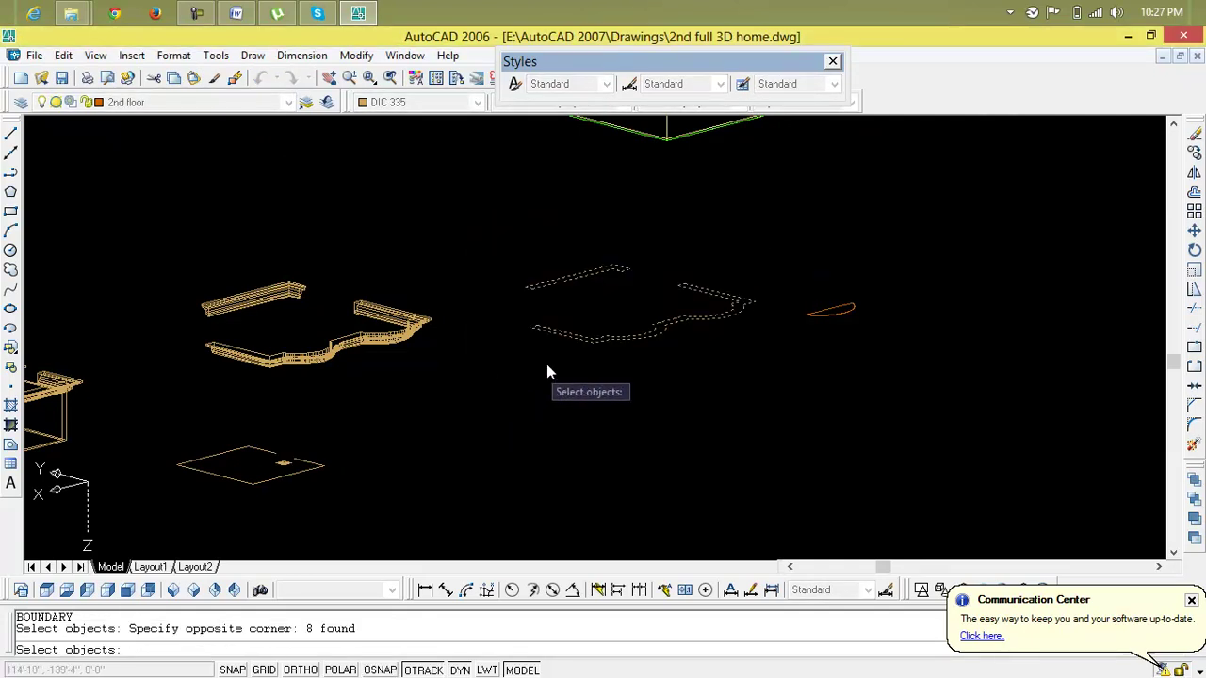
pyautogui.press('Return')
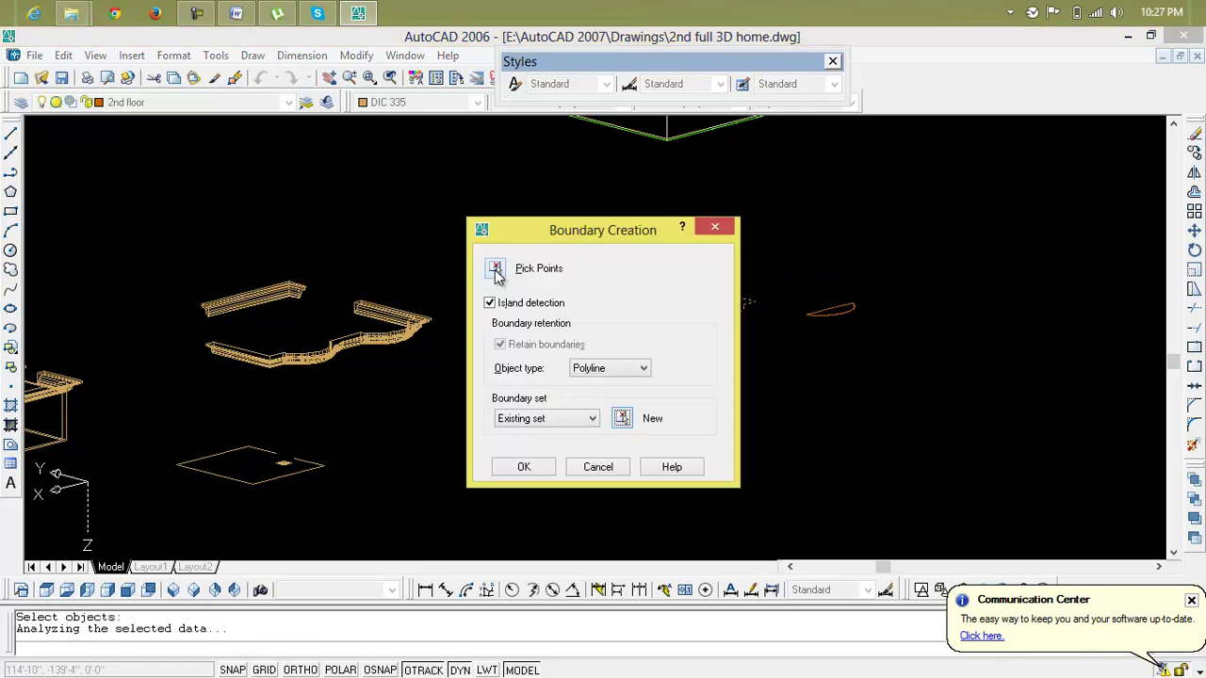
pyautogui.click(497, 271)
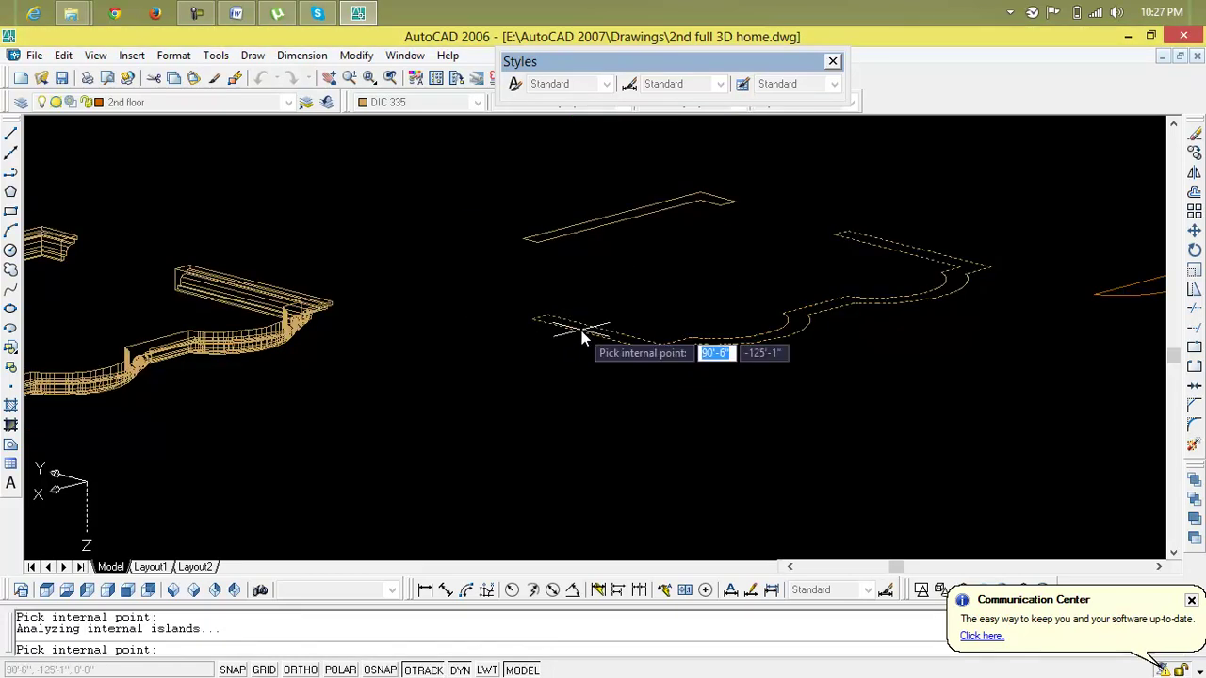
pyautogui.click(581, 227)
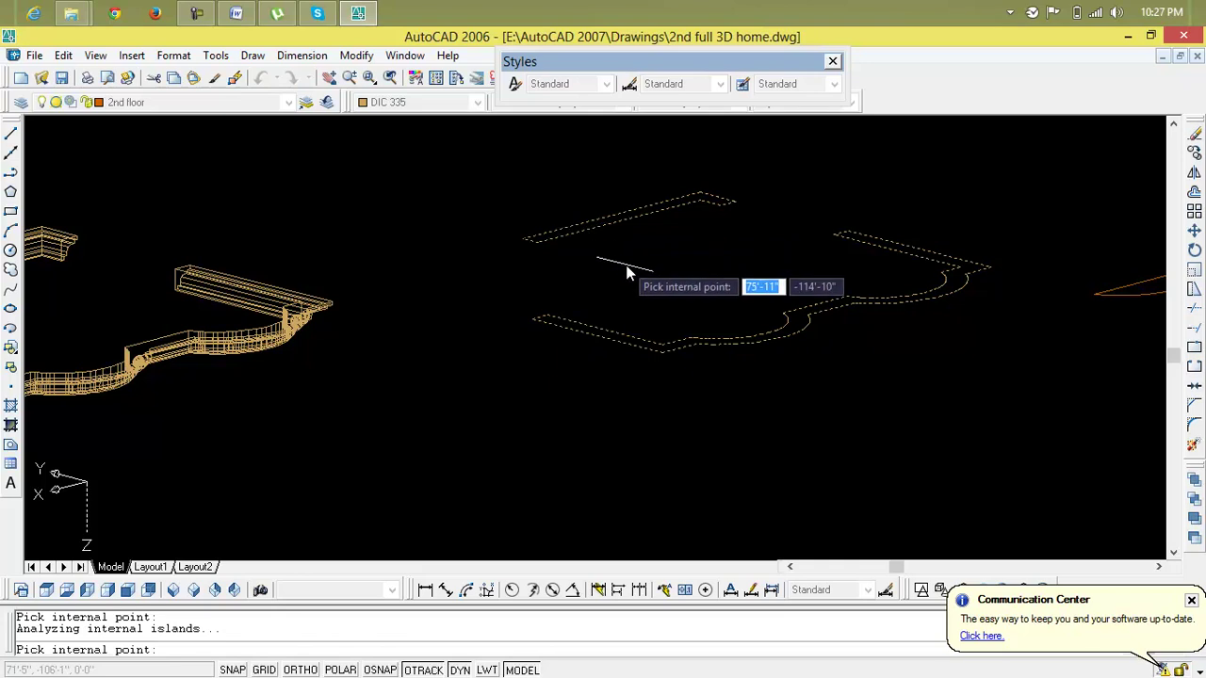
pyautogui.press('Return')
# Extrude the lower and upper boundary outlines 3' high into walls.
pyautogui.write('y')
pyautogui.press('Return')
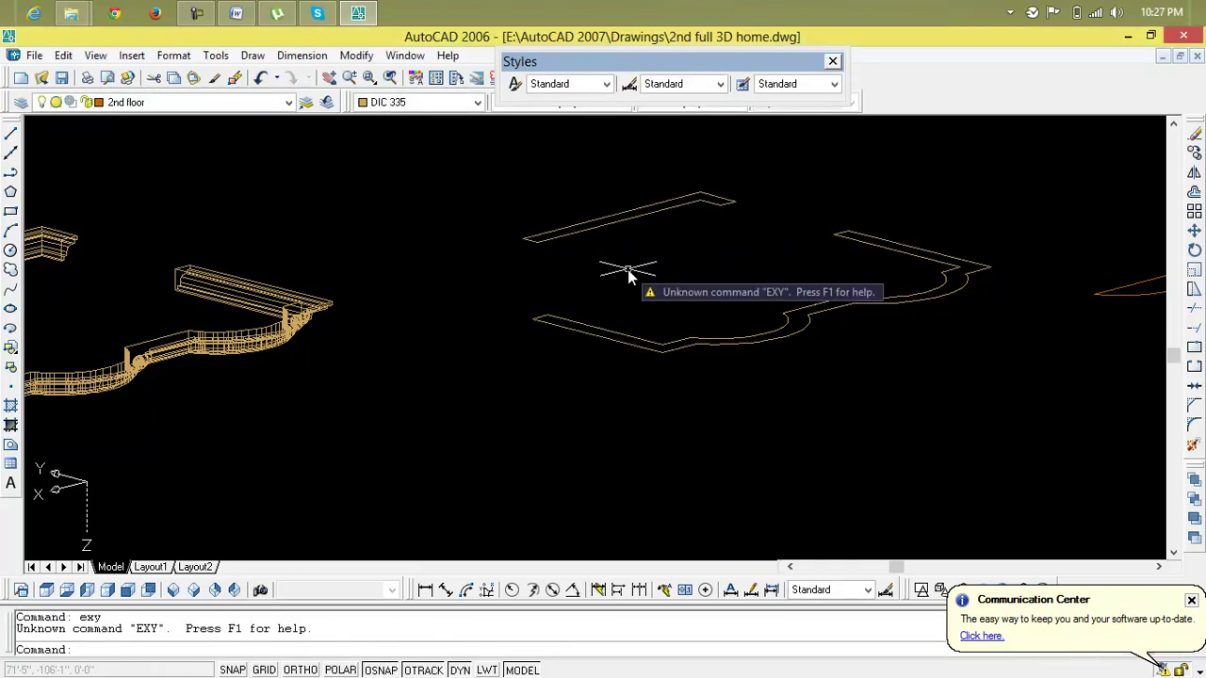
pyautogui.press('Escape')
pyautogui.press('Escape')
pyautogui.write('ext')
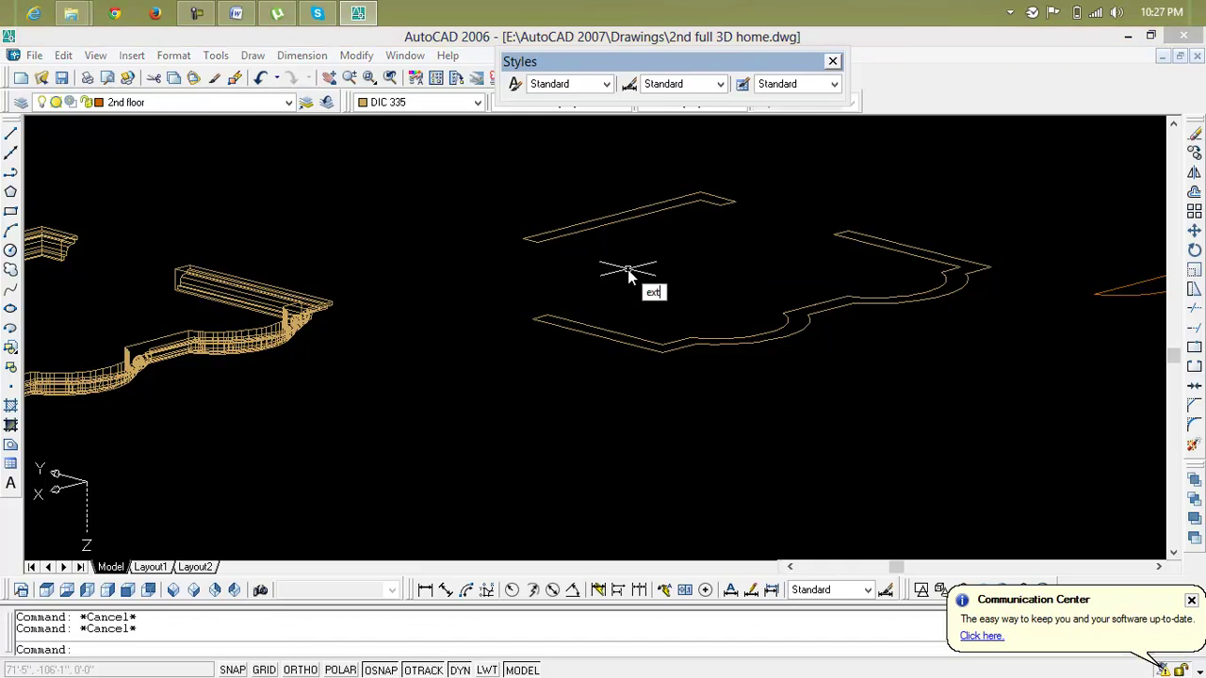
pyautogui.press('Return')
pyautogui.click(657, 265)
pyautogui.click(588, 422)
pyautogui.click(658, 266)
pyautogui.click(564, 223)
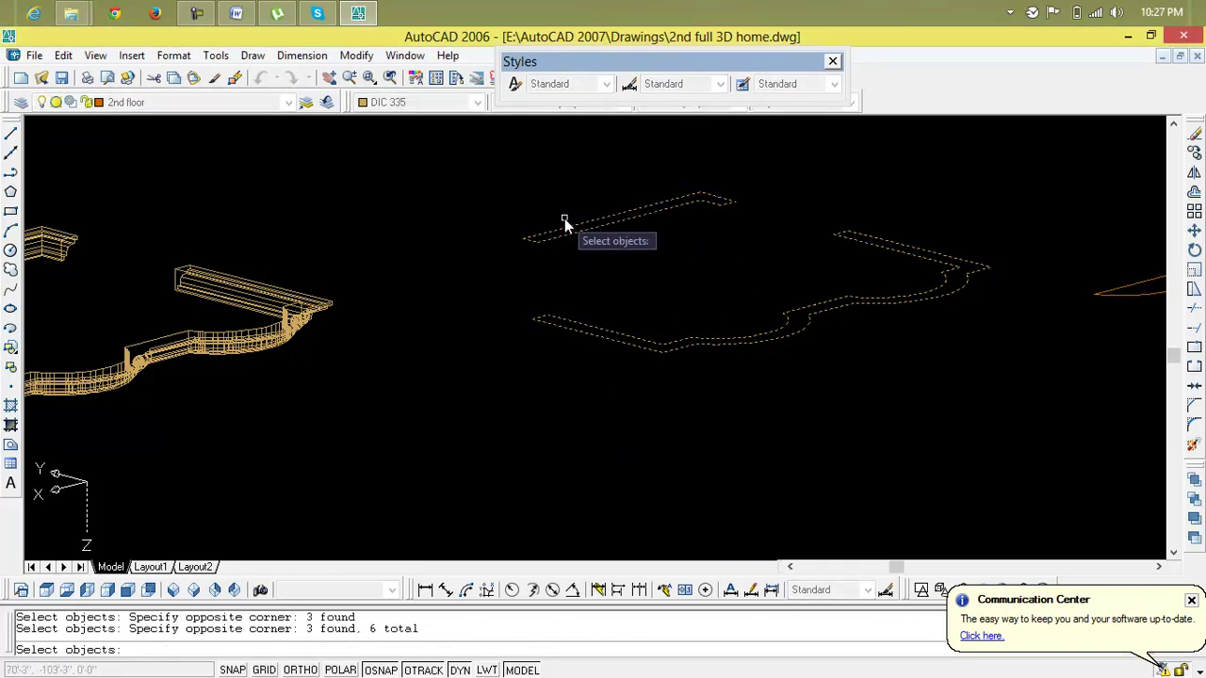
pyautogui.press('Return')
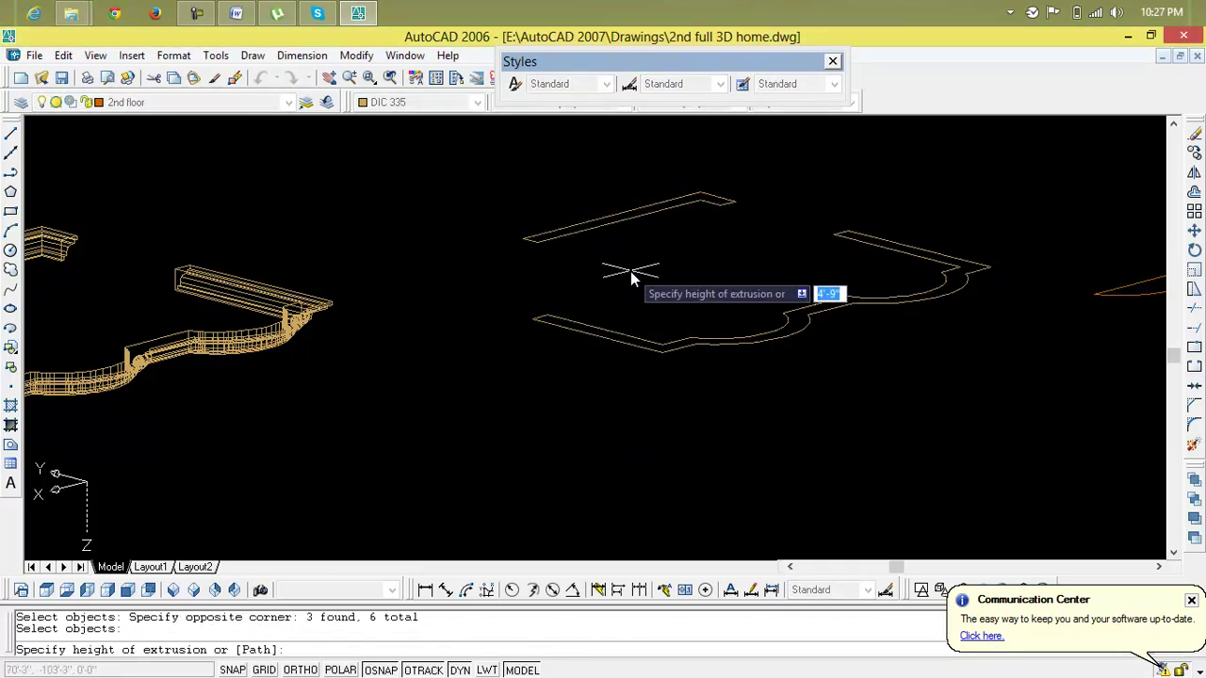
pyautogui.write("3'")
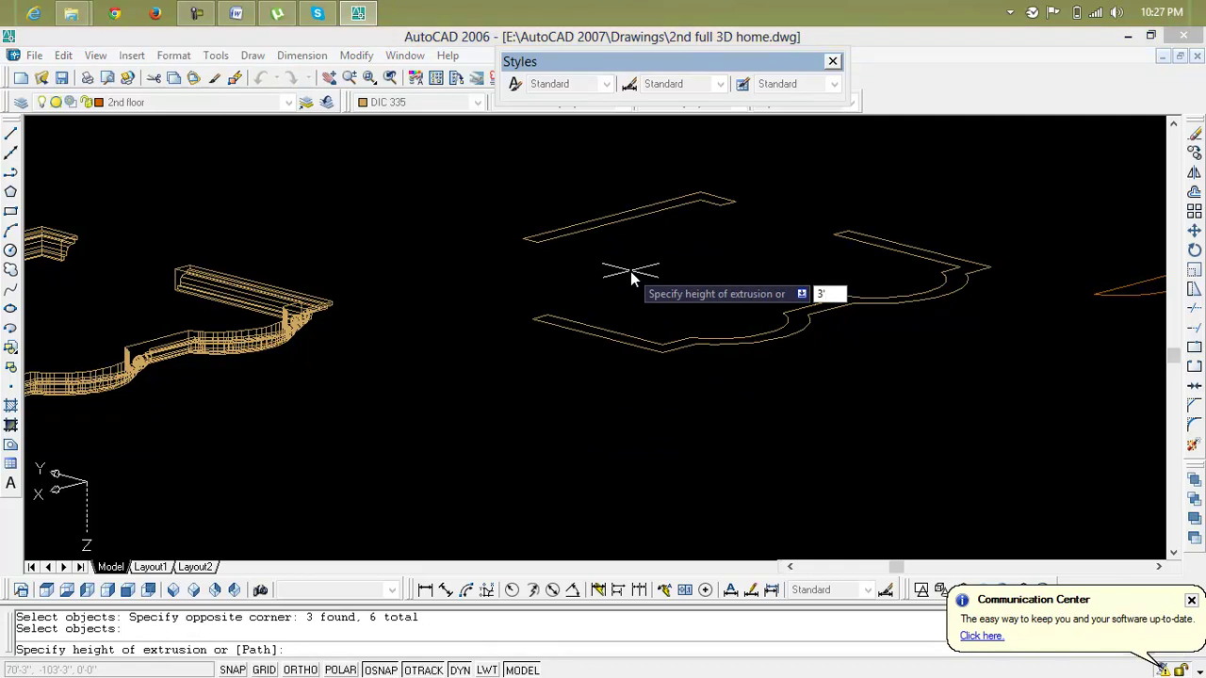
pyautogui.press('Return')
pyautogui.press('Return')
# Bring the whole house into view and window-select the new walls and rails.
pyautogui.scroll(-5, 630, 271)
pyautogui.moveTo(630, 271); pyautogui.dragTo(652, 281, button='middle')
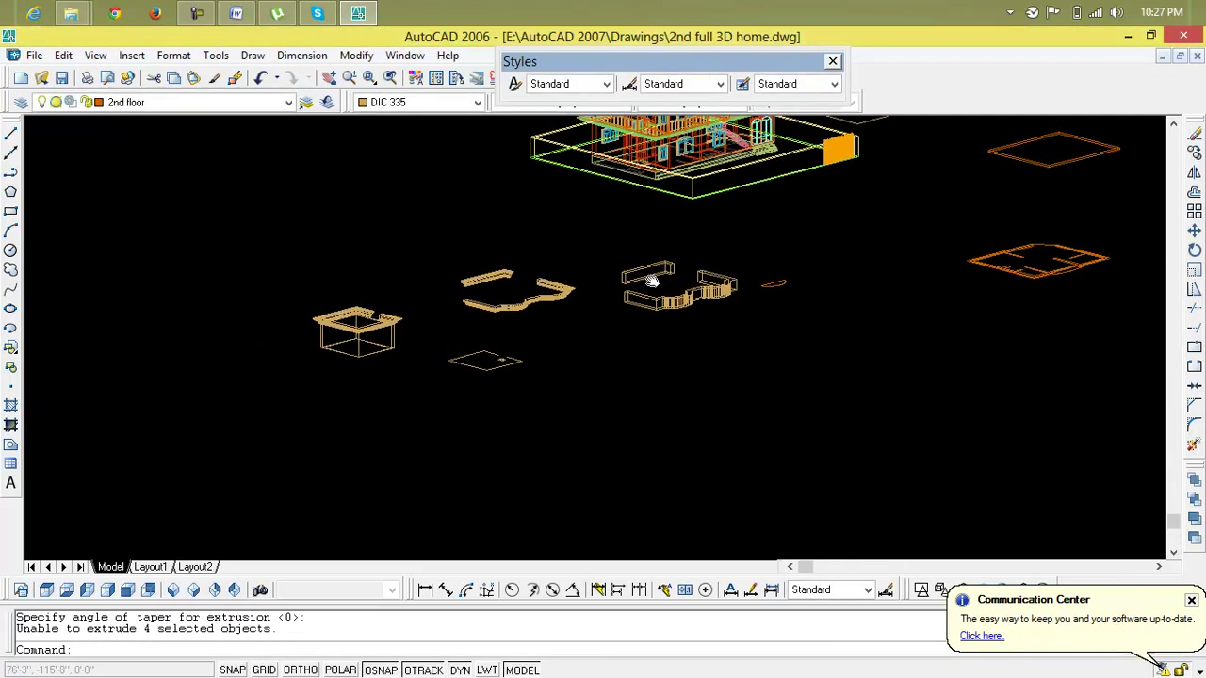
pyautogui.scroll(2, 638, 326)
pyautogui.scroll(1, 471, 264)
pyautogui.scroll(1, 559, 292)
pyautogui.scroll(2, 559, 292)
pyautogui.moveTo(651, 307)
pyautogui.mouseDown(button='middle')
pyautogui.moveTo(649, 345)
pyautogui.moveTo(590, 347)
pyautogui.mouseUp(button='middle')
pyautogui.scroll(-3, 646, 342)
pyautogui.moveTo(726, 261); pyautogui.dragTo(615, 266, button='middle')
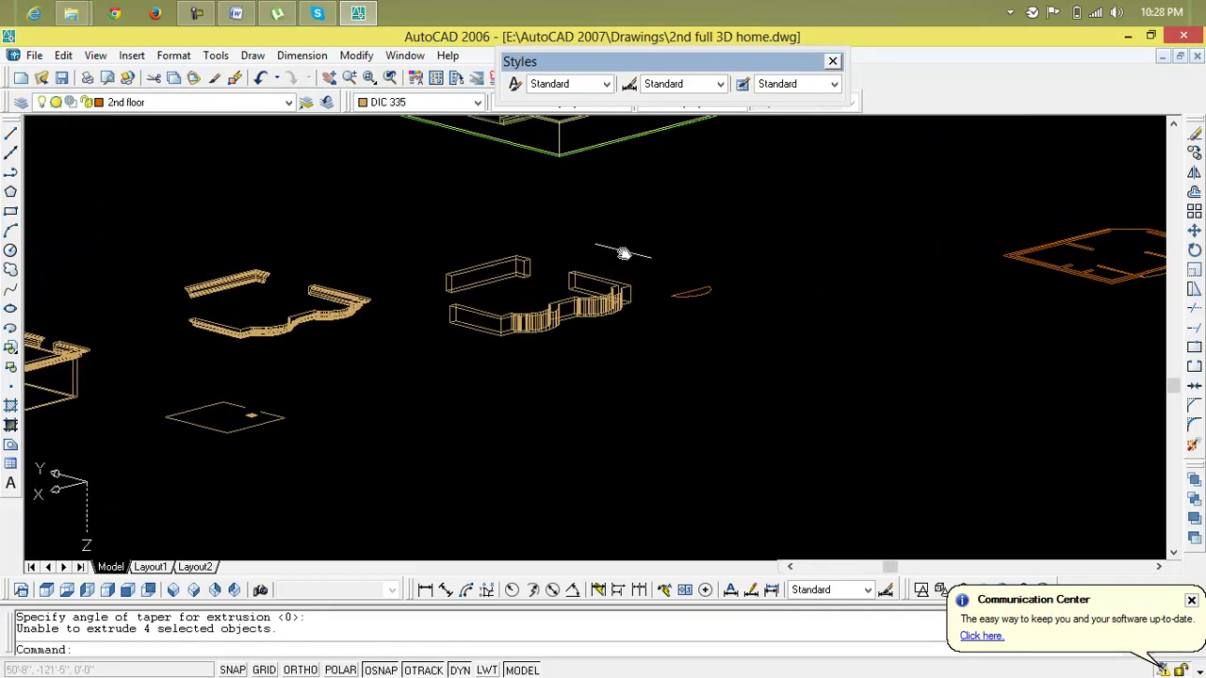
pyautogui.click(623, 253)
pyautogui.click(489, 377)
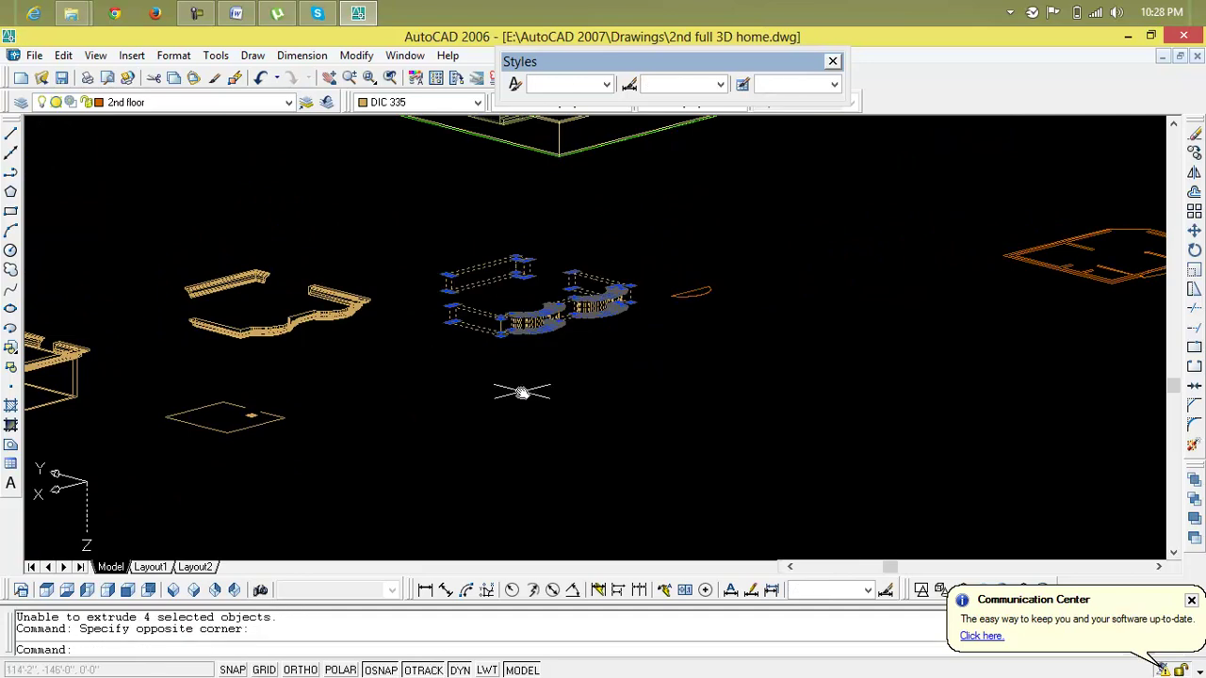
# Start a MOVE of the eight wall and railing objects, setting the base point.
pyautogui.press('Escape')
pyautogui.write('m')
pyautogui.press('Return')
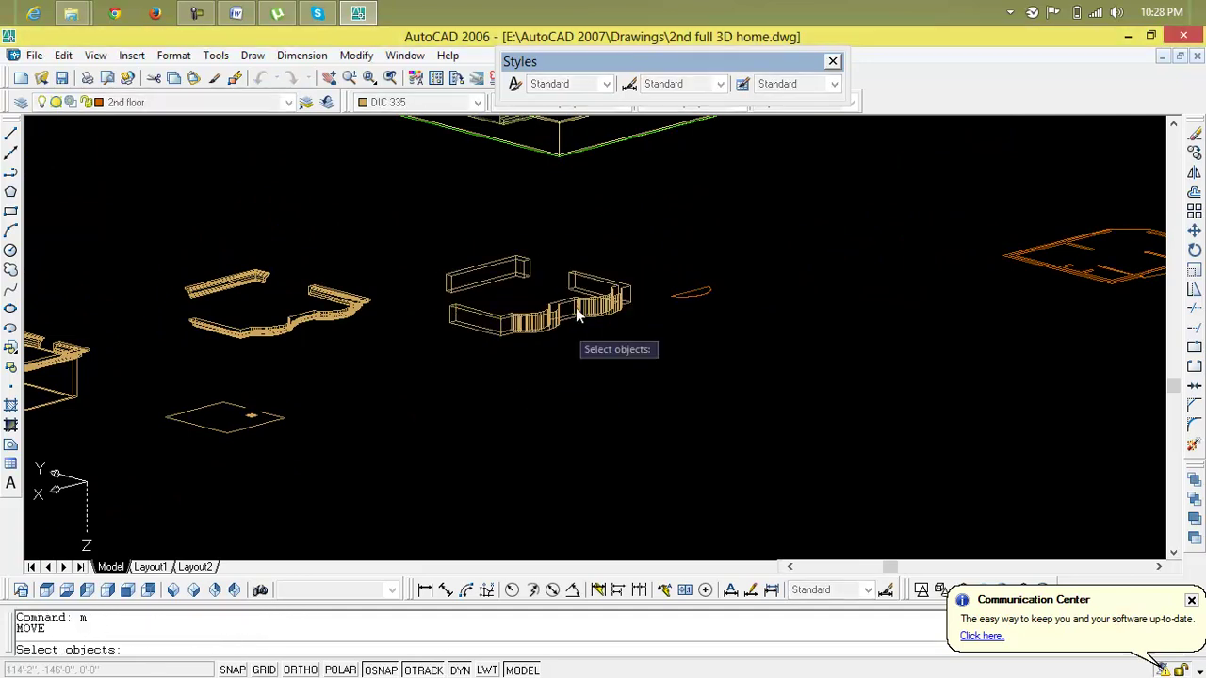
pyautogui.click(622, 243)
pyautogui.click(465, 372)
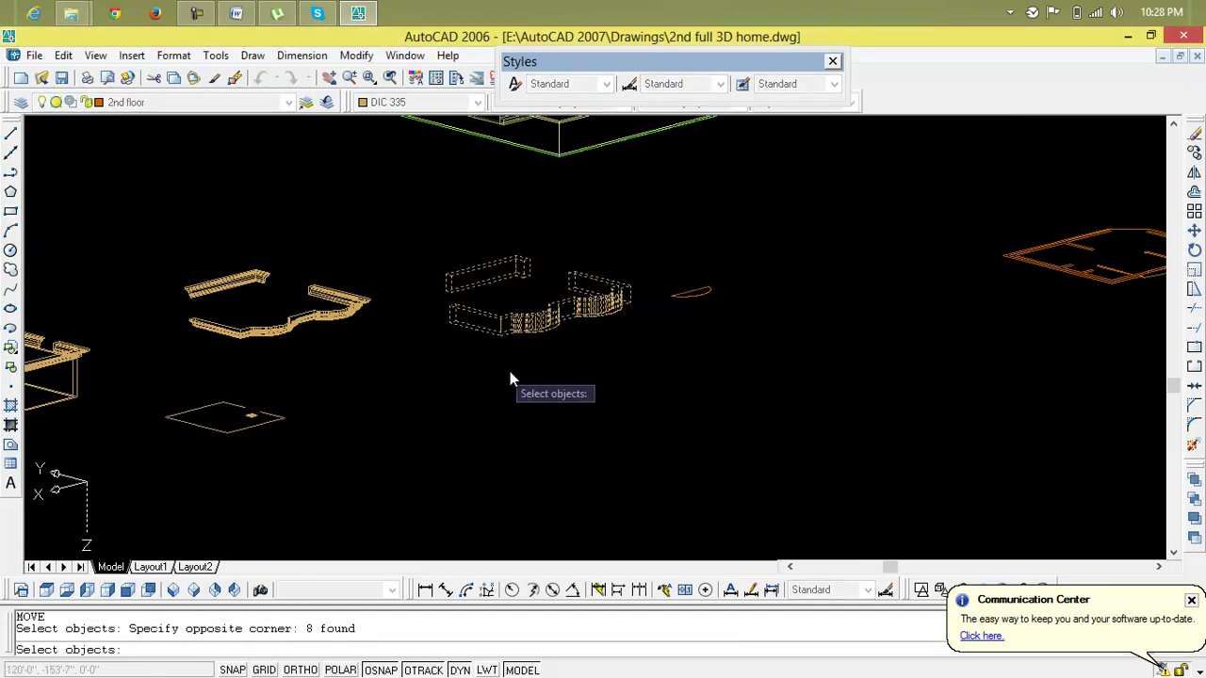
pyautogui.press('Return')
pyautogui.scroll(3, 473, 355)
pyautogui.scroll(3, 451, 331)
pyautogui.scroll(2, 433, 263)
pyautogui.click(443, 302)
# Place the walls and railings at their destination point on the model.
pyautogui.scroll(-2, 374, 323)
pyautogui.scroll(-3, 355, 326)
pyautogui.moveTo(355, 326); pyautogui.dragTo(606, 295, button='middle')
pyautogui.scroll(3, 371, 303)
pyautogui.scroll(3, 345, 301)
pyautogui.scroll(2, 853, 423)
pyautogui.scroll(1, 337, 279)
pyautogui.scroll(2, 334, 285)
pyautogui.scroll(2, 340, 270)
pyautogui.scroll(2, 363, 206)
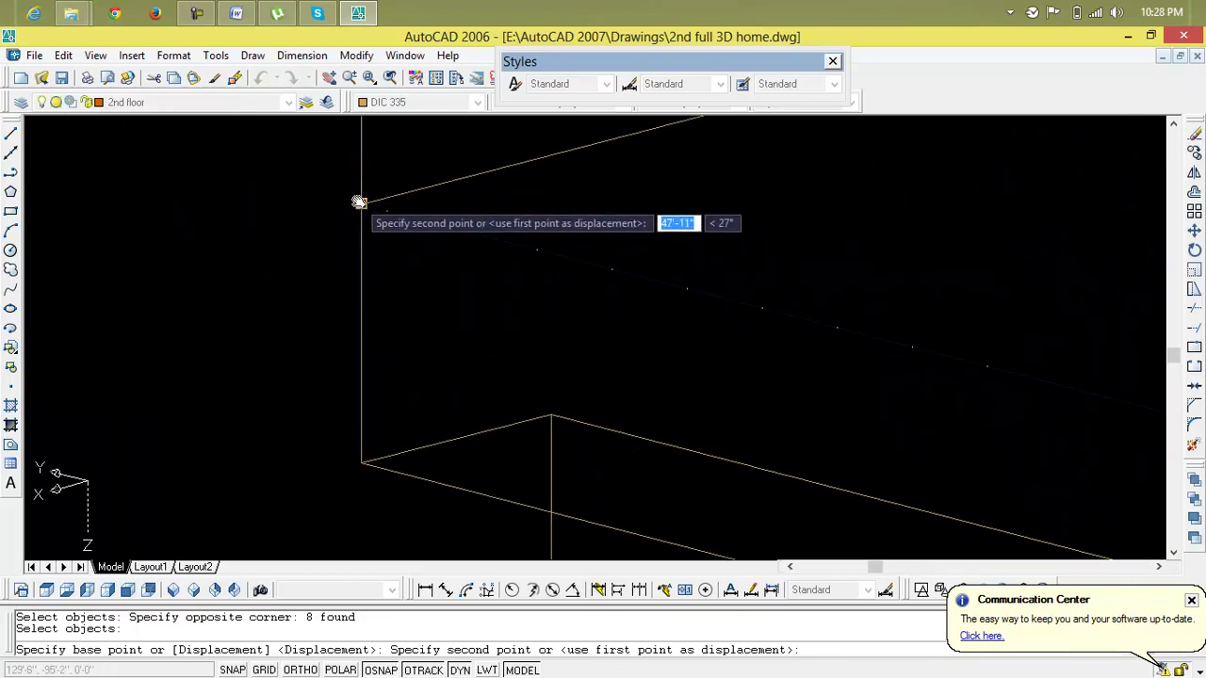
pyautogui.click(360, 205)
pyautogui.scroll(-3, 646, 352)
pyautogui.scroll(-2, 587, 341)
pyautogui.scroll(-2, 254, 326)
pyautogui.scroll(-1, 775, 288)
pyautogui.scroll(1, 786, 282)
pyautogui.scroll(-1, 785, 279)
pyautogui.scroll(-2, 789, 284)
pyautogui.moveTo(788, 285)
pyautogui.mouseDown(button='middle')
pyautogui.moveTo(762, 345)
pyautogui.moveTo(782, 255)
pyautogui.mouseUp(button='middle')
# Shade the model and frame the full house in view.
pyautogui.write('shade')
pyautogui.press('Return')
pyautogui.scroll(-1, 784, 255)
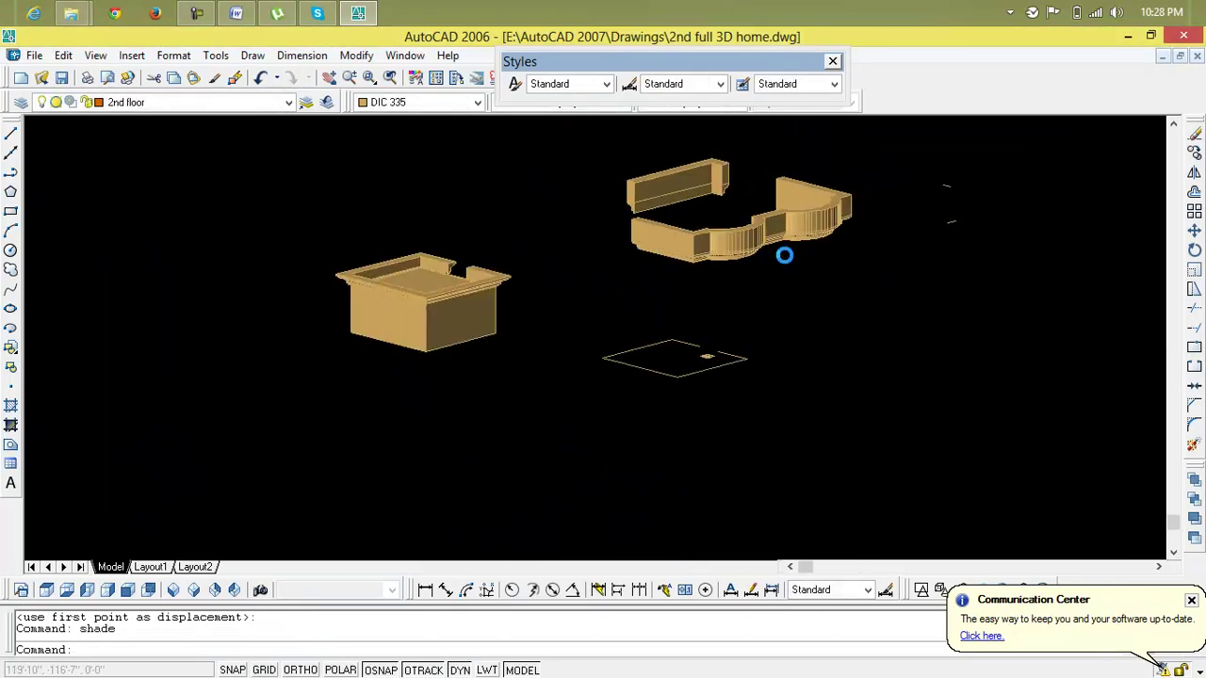
pyautogui.scroll(-1, 784, 254)
pyautogui.scroll(-1, 624, 301)
pyautogui.moveTo(624, 301); pyautogui.dragTo(628, 309, button='middle')
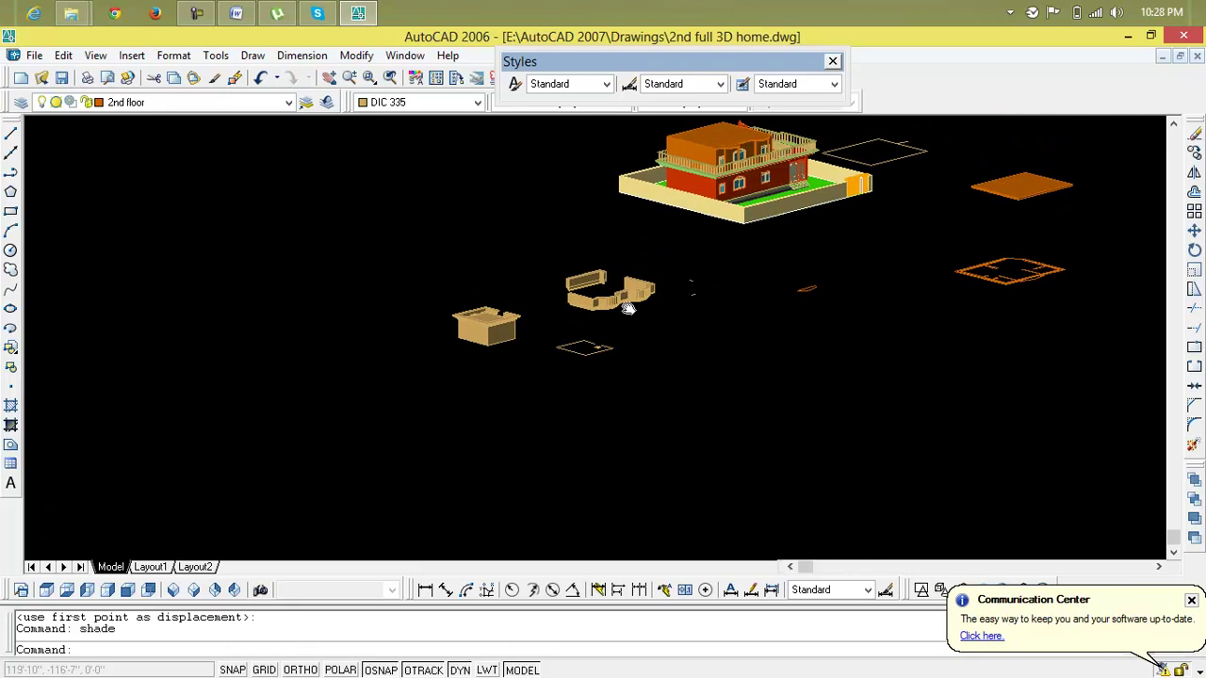
pyautogui.moveTo(822, 302); pyautogui.dragTo(754, 329, button='middle')
pyautogui.scroll(3, 624, 154)
pyautogui.scroll(2, 625, 154)
pyautogui.scroll(-2, 624, 153)
pyautogui.scroll(-1, 636, 290)
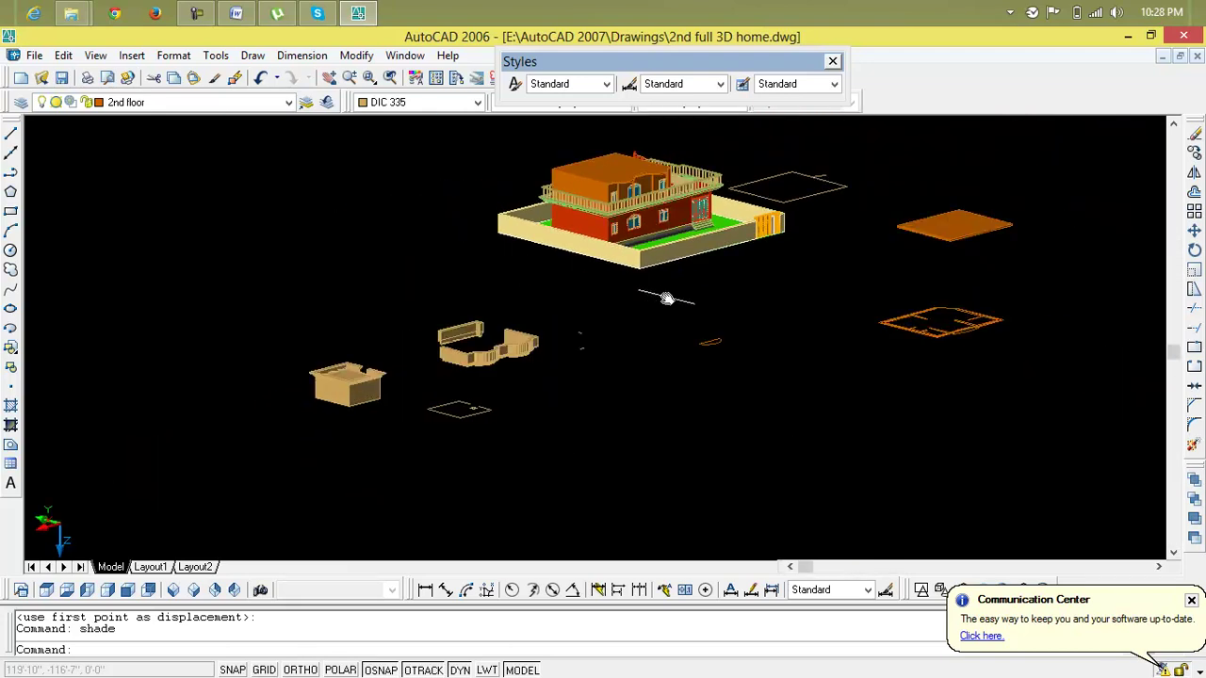
pyautogui.scroll(2, 666, 298)
pyautogui.moveTo(455, 313)
pyautogui.mouseDown(button='middle')
pyautogui.moveTo(477, 260)
pyautogui.moveTo(456, 274)
pyautogui.moveTo(445, 319)
pyautogui.mouseUp(button='middle')
pyautogui.press('Escape')
pyautogui.scroll(-3, 453, 279)
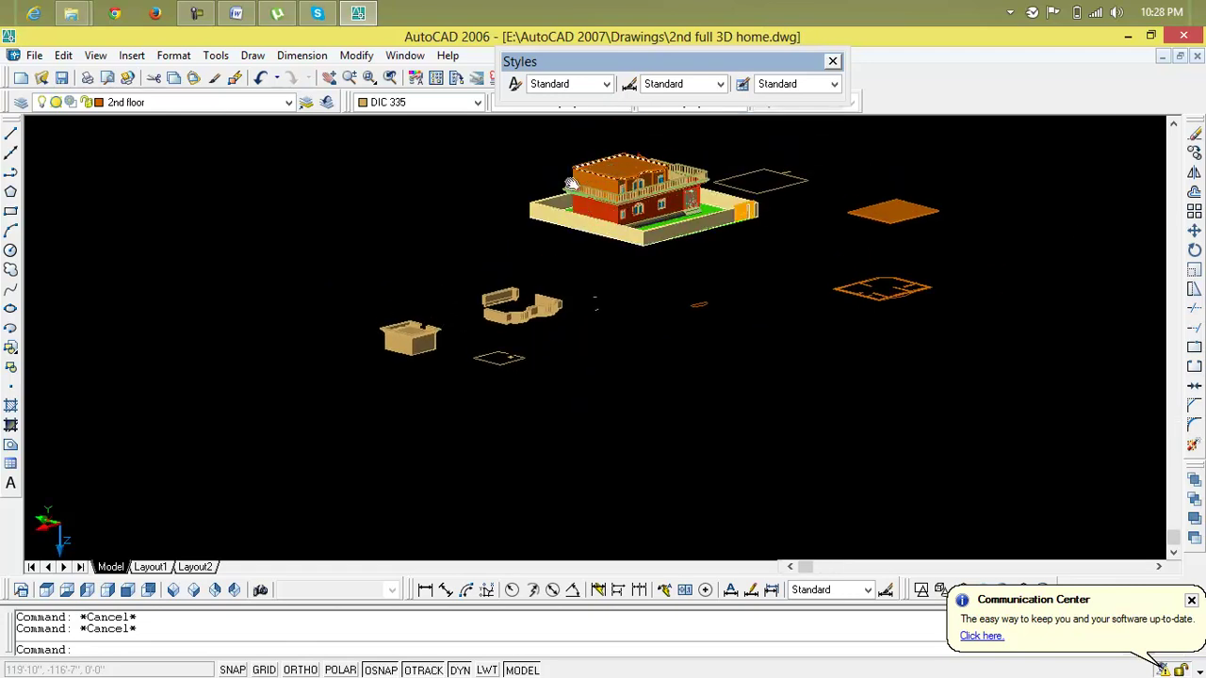
pyautogui.scroll(3, 482, 359)
pyautogui.scroll(1, 509, 316)
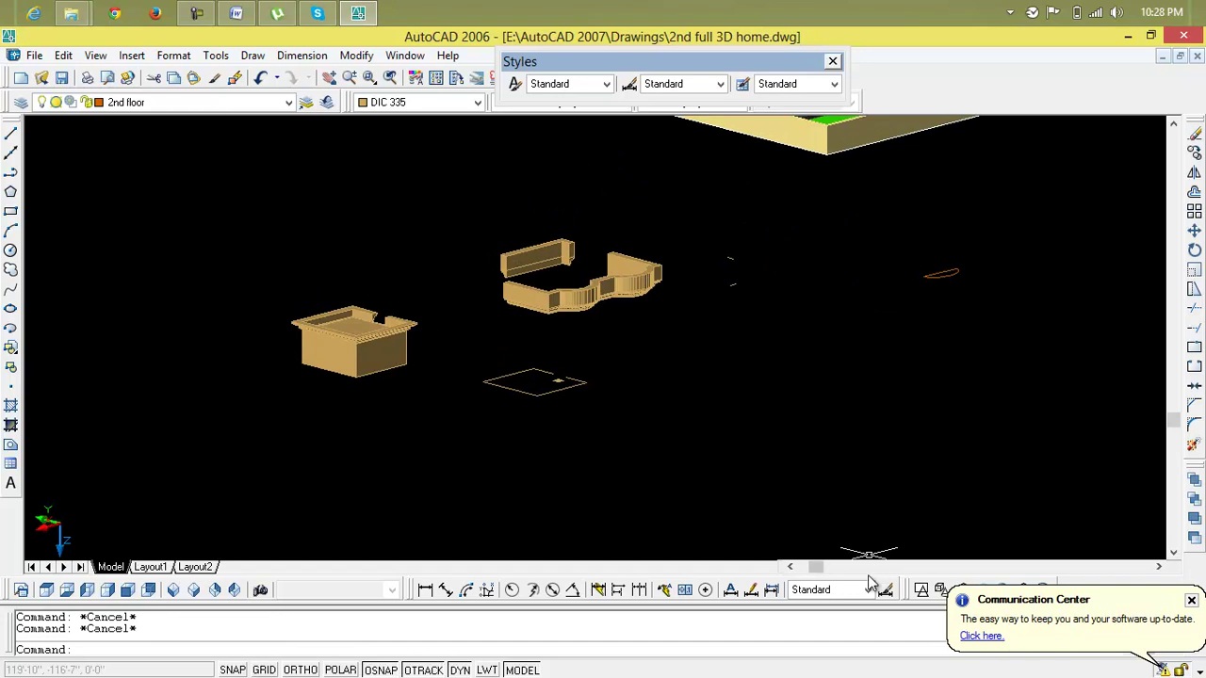
# Dismiss the update notification balloon and switch the display to 2D wireframe.
pyautogui.click(1189, 600)
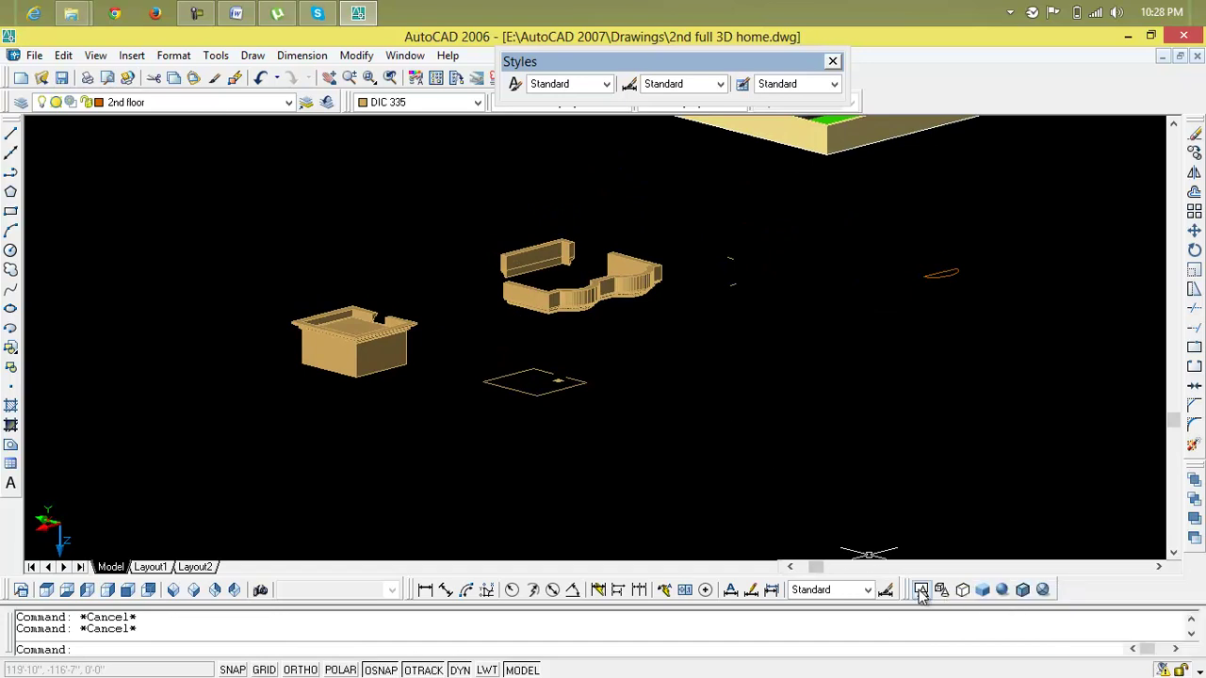
pyautogui.click(921, 589)
pyautogui.scroll(2, 512, 412)
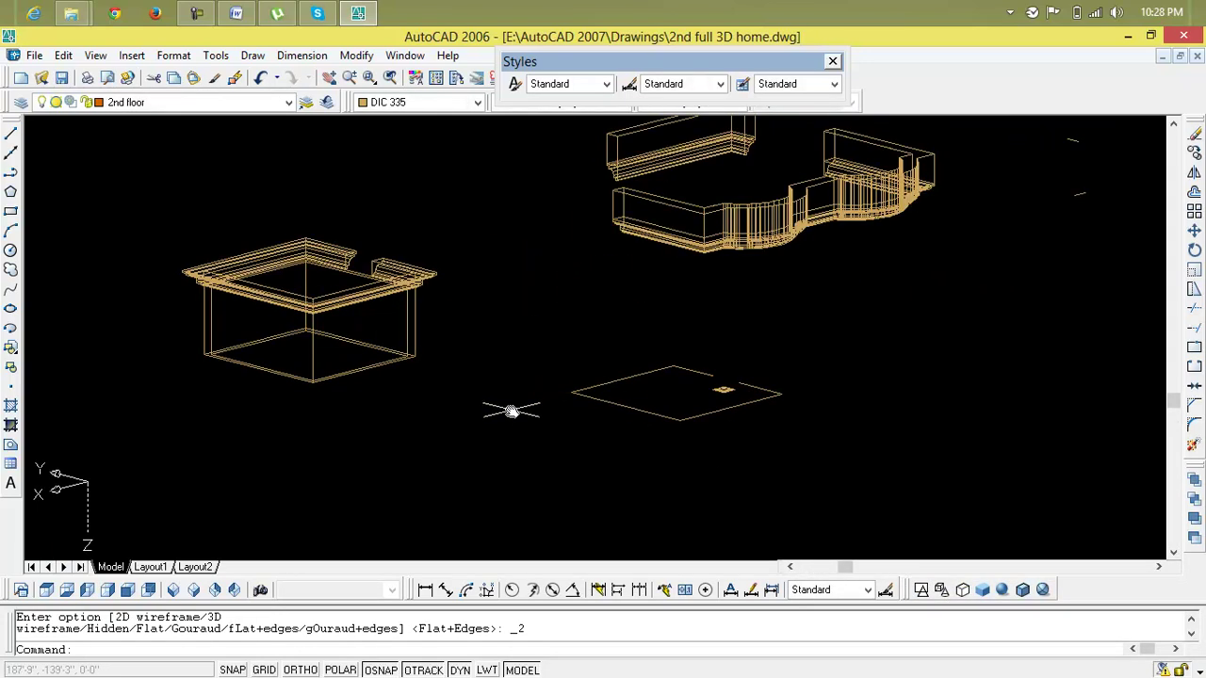
# Start moving the box's three parts, using the box corner as the base point.
pyautogui.press('Escape')
pyautogui.press('Escape')
pyautogui.write('m')
pyautogui.press('Return')
pyautogui.click(468, 217)
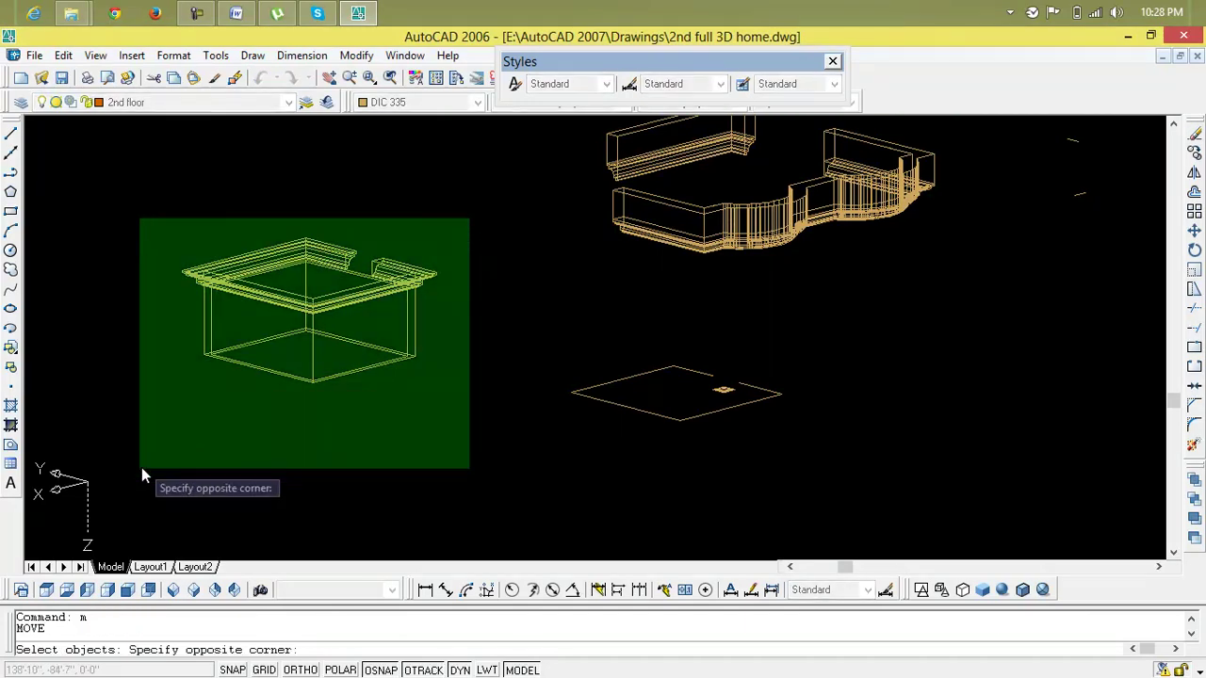
pyautogui.click(141, 467)
pyautogui.press('Return')
pyautogui.scroll(3, 317, 403)
pyautogui.scroll(2, 317, 403)
pyautogui.click(291, 280)
# Drop the box onto the curved wall's corner.
pyautogui.scroll(-3, 621, 309)
pyautogui.scroll(-4, 781, 329)
pyautogui.moveTo(780, 329); pyautogui.dragTo(547, 371, button='middle')
pyautogui.scroll(2, 587, 261)
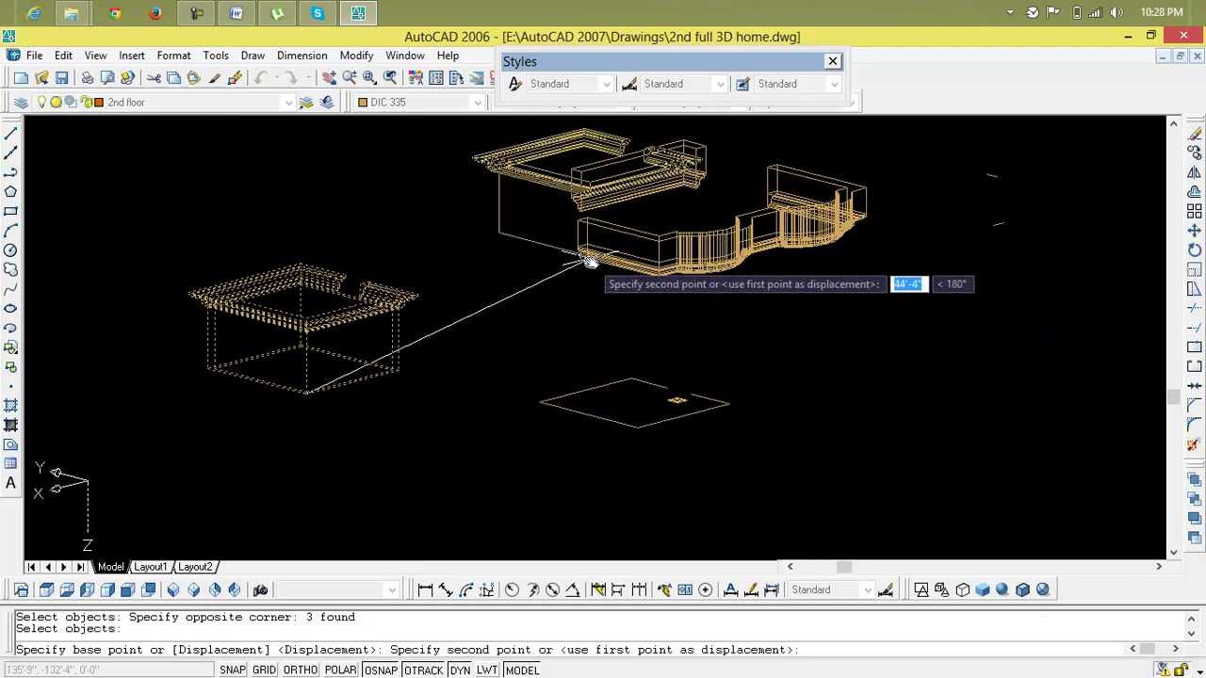
pyautogui.moveTo(586, 261); pyautogui.dragTo(554, 309, button='middle')
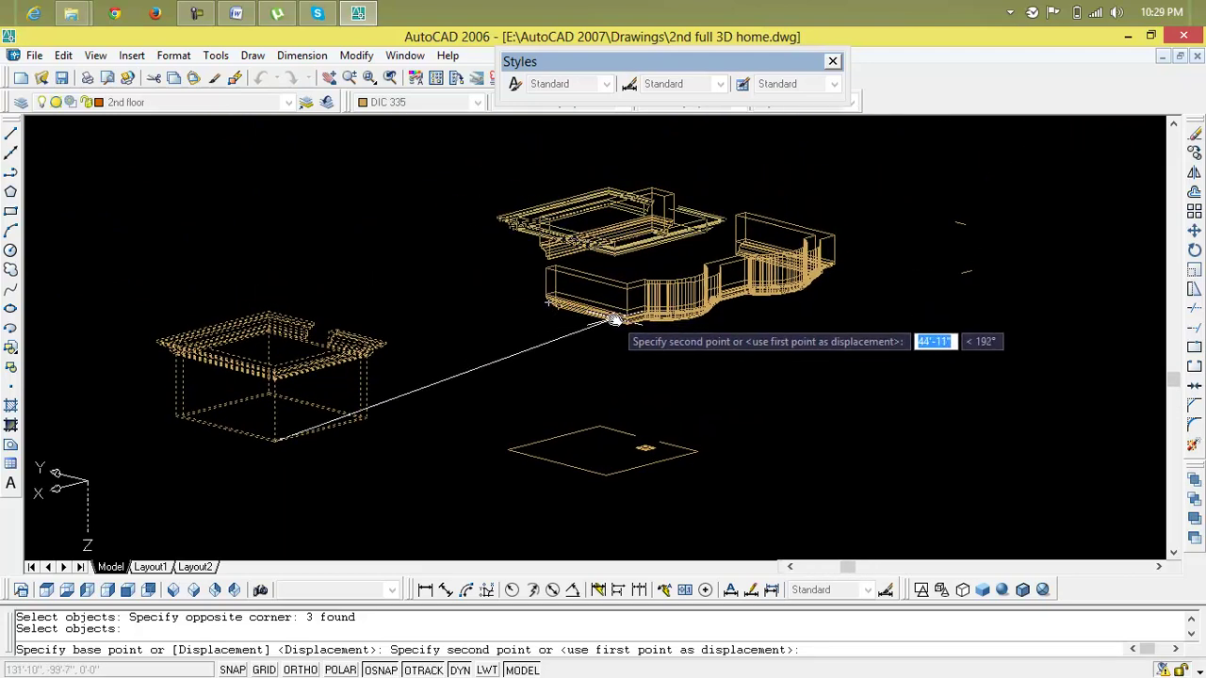
pyautogui.moveTo(627, 323); pyautogui.dragTo(617, 327, button='middle')
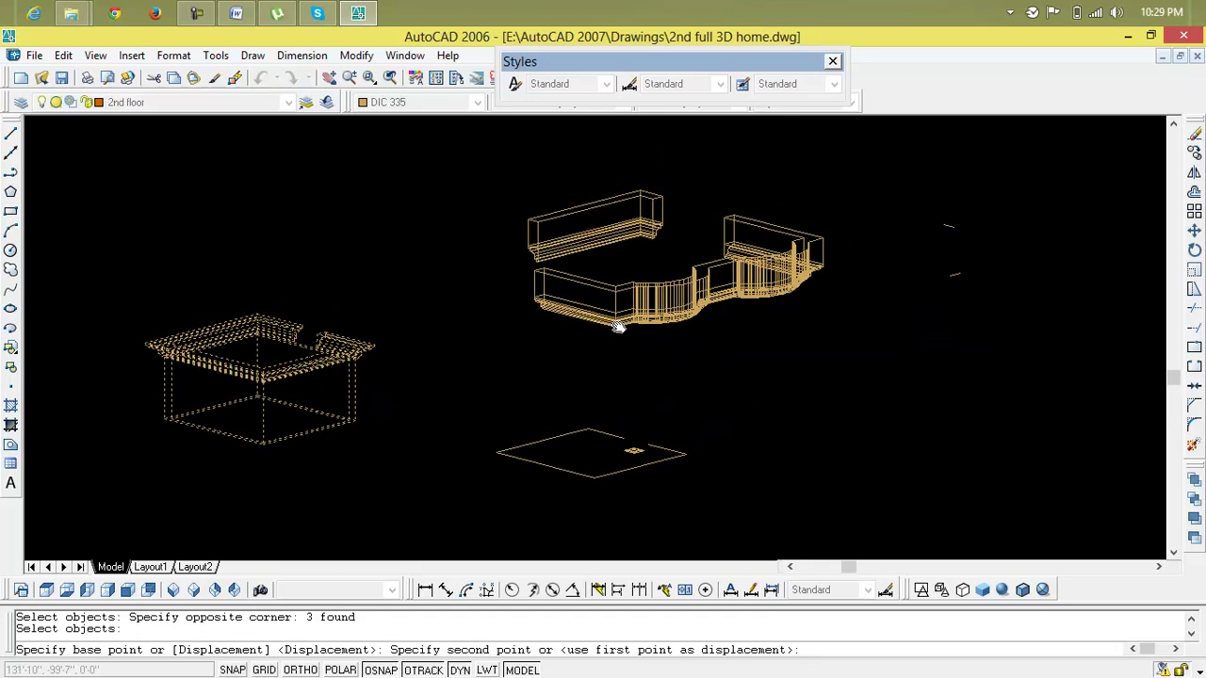
pyautogui.scroll(4, 603, 334)
pyautogui.scroll(2, 601, 348)
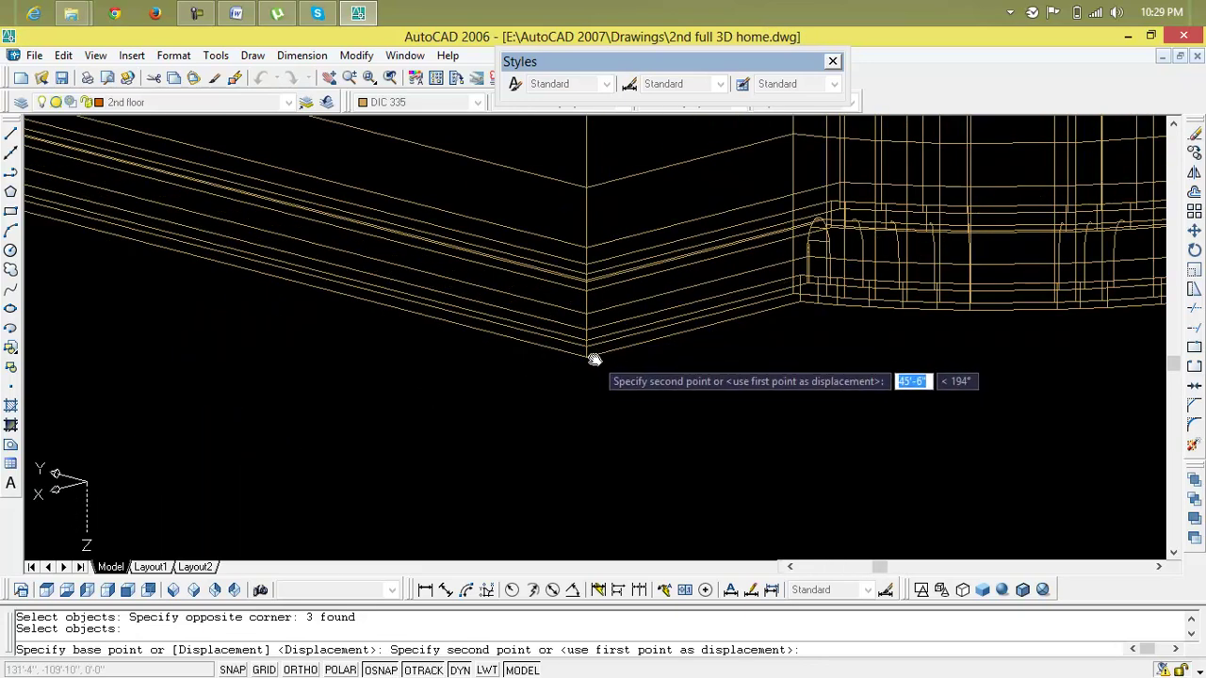
pyautogui.click(590, 356)
# Display the model shaded again.
pyautogui.scroll(-5, 618, 403)
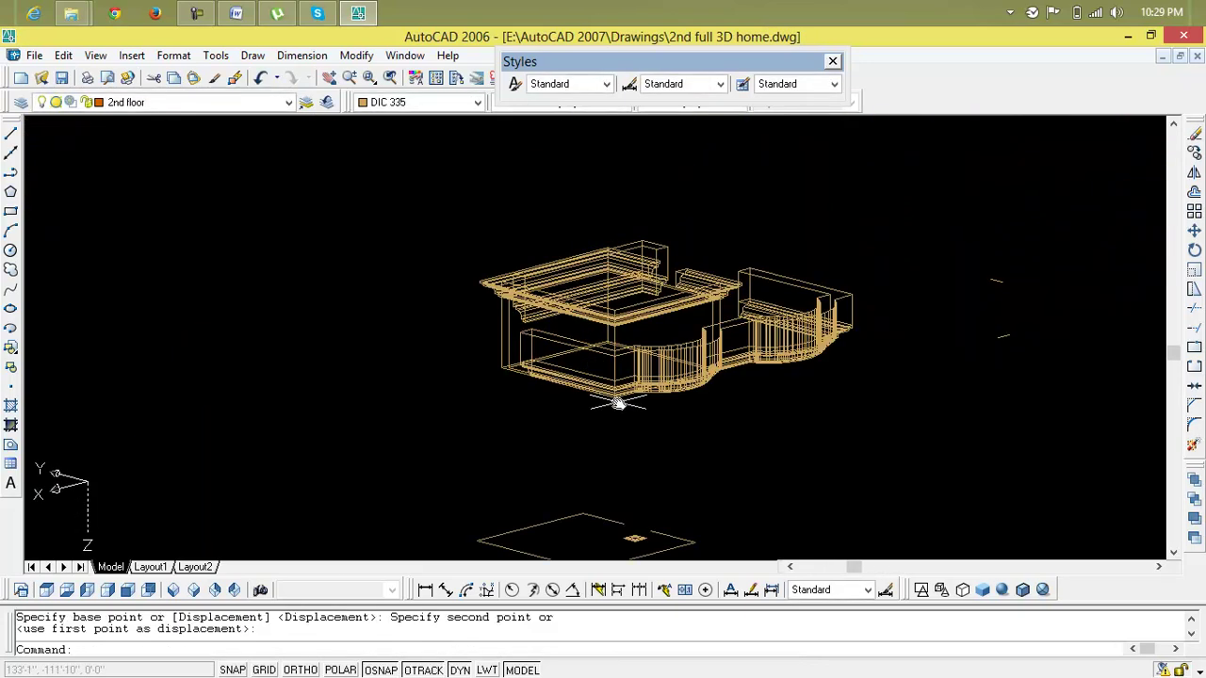
pyautogui.write('shade')
pyautogui.press('Return')
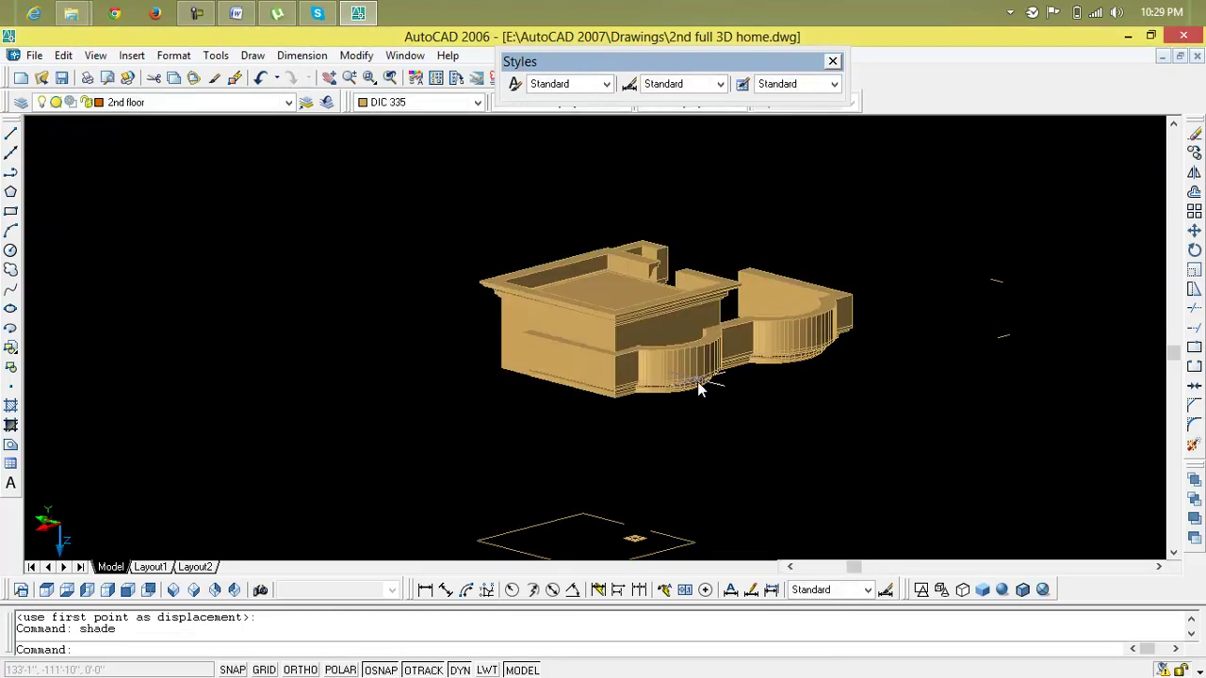
pyautogui.scroll(-2, 699, 388)
pyautogui.scroll(5, 640, 317)
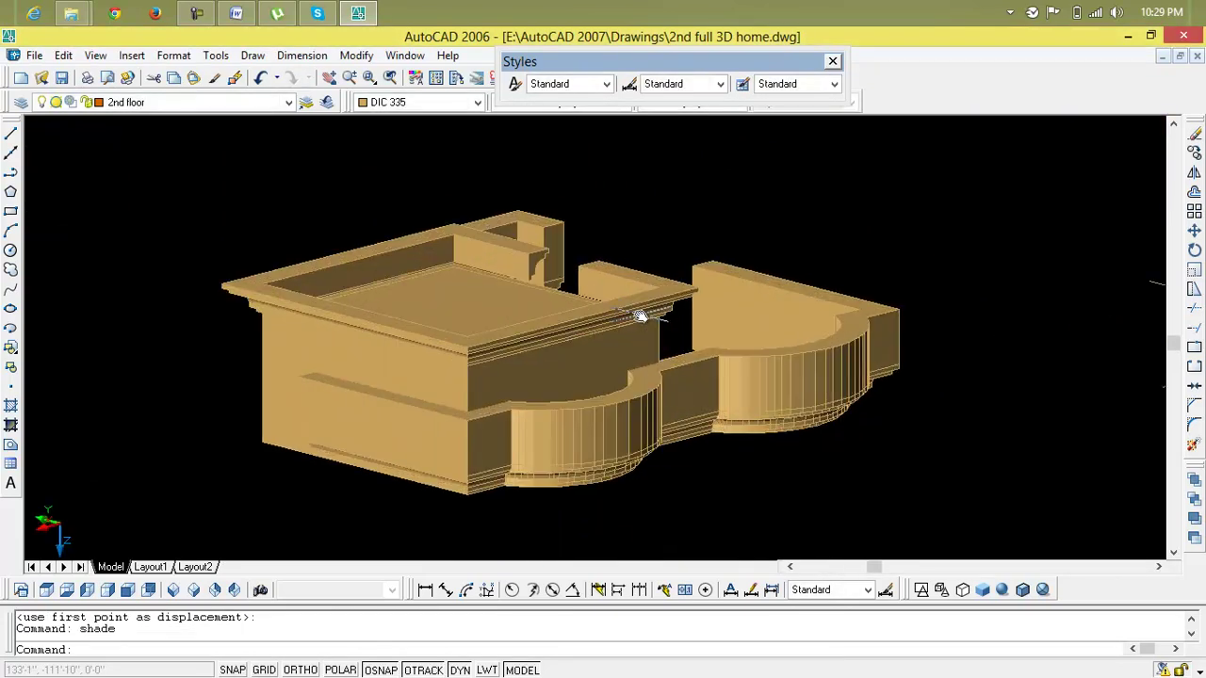
pyautogui.scroll(-2, 639, 316)
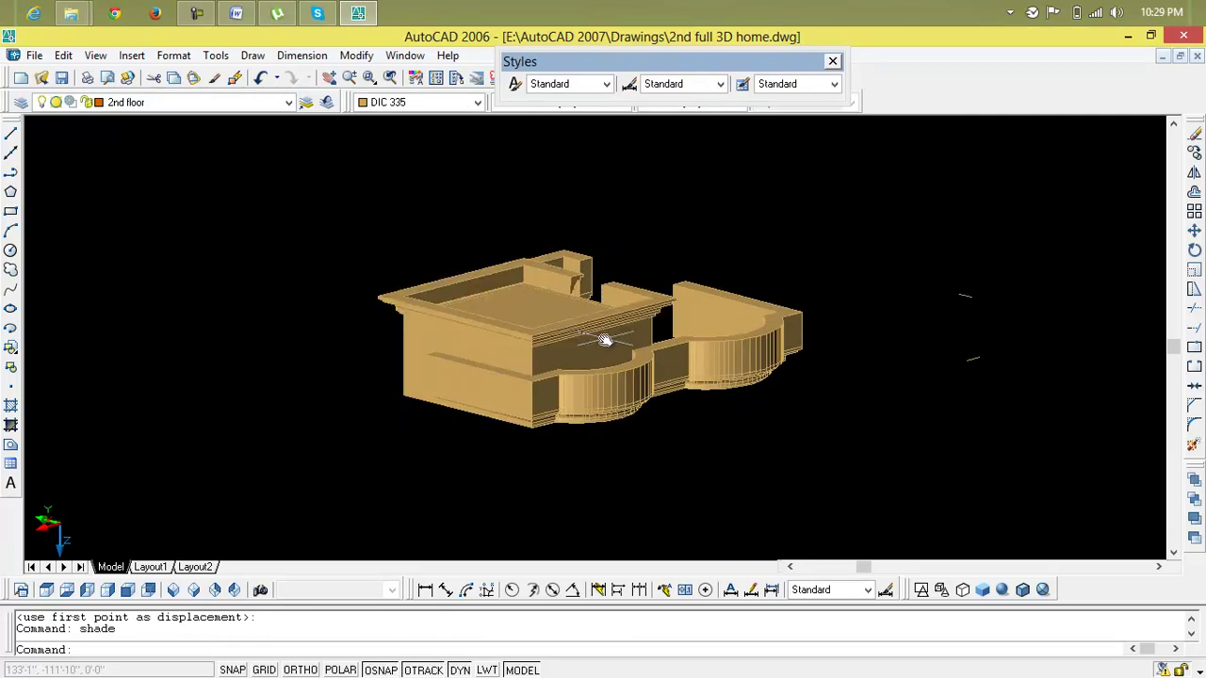
pyautogui.scroll(4, 535, 313)
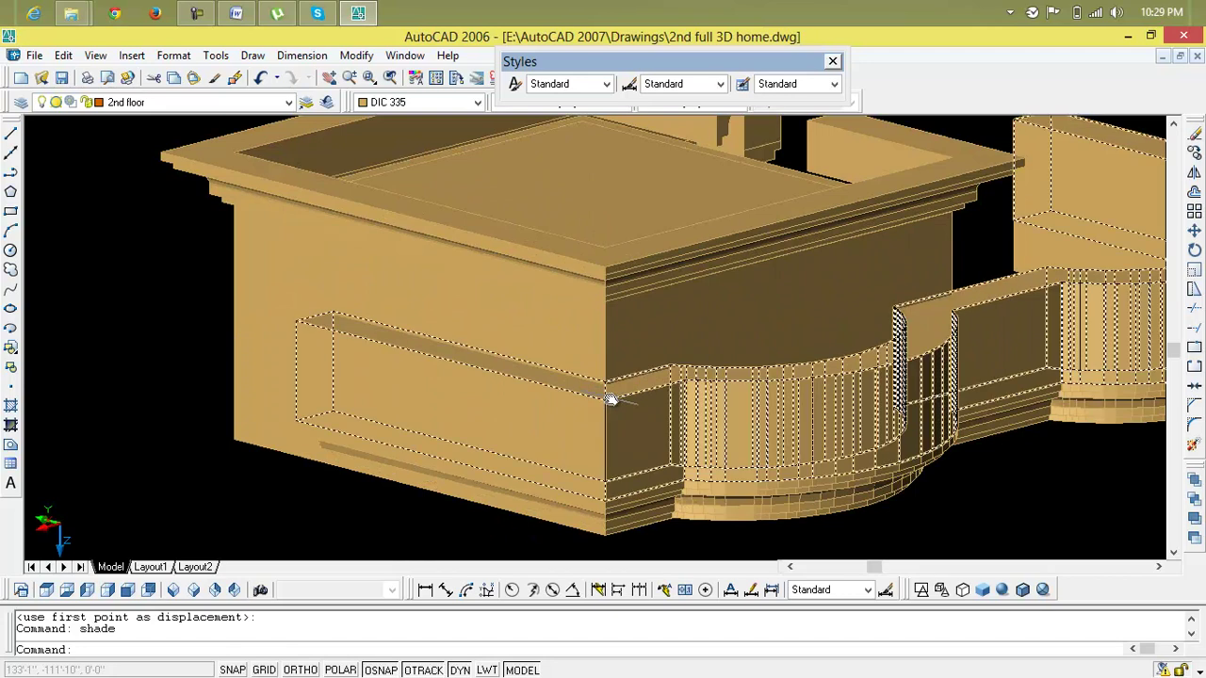
# Recolour the selected lower wall band solids to olive green, index colour 67.
pyautogui.click(610, 403)
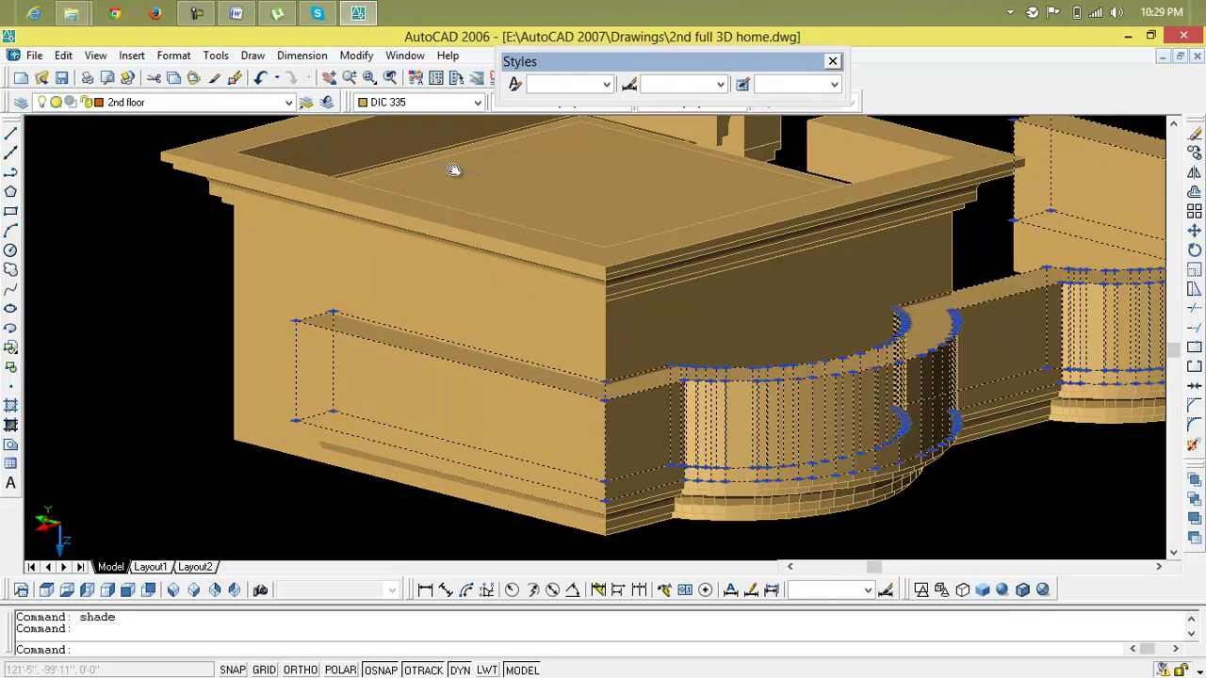
pyautogui.click(476, 104)
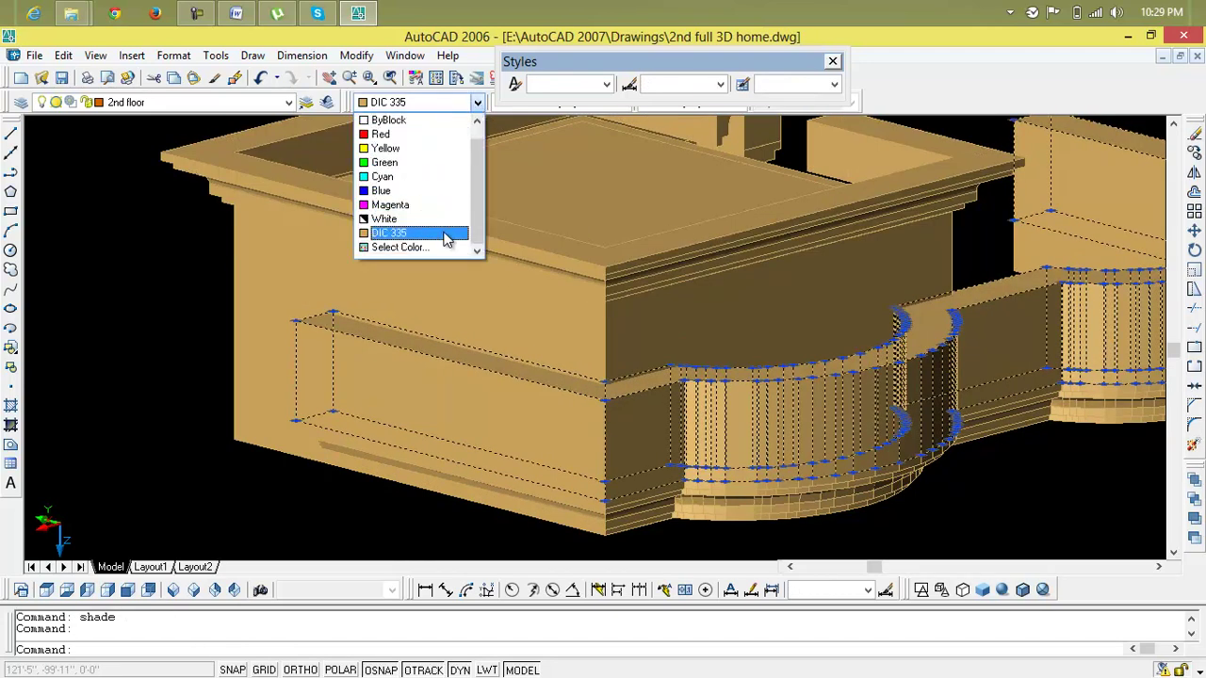
pyautogui.click(448, 248)
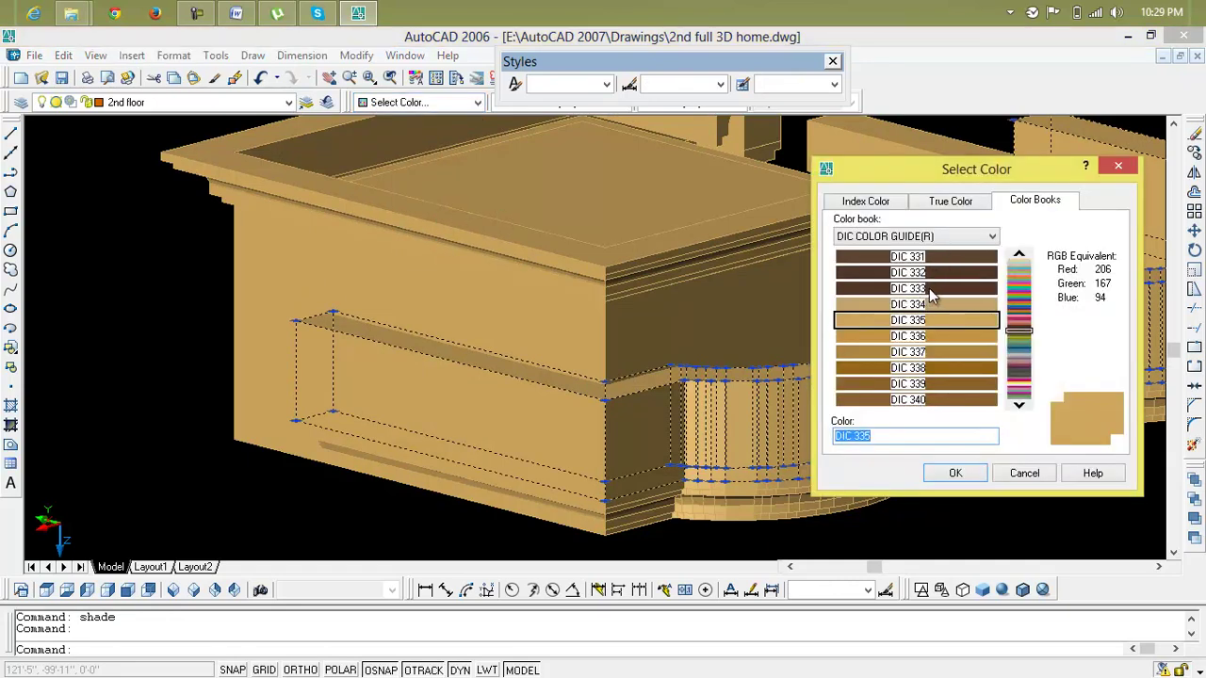
pyautogui.click(932, 291)
pyautogui.click(954, 376)
pyautogui.click(955, 354)
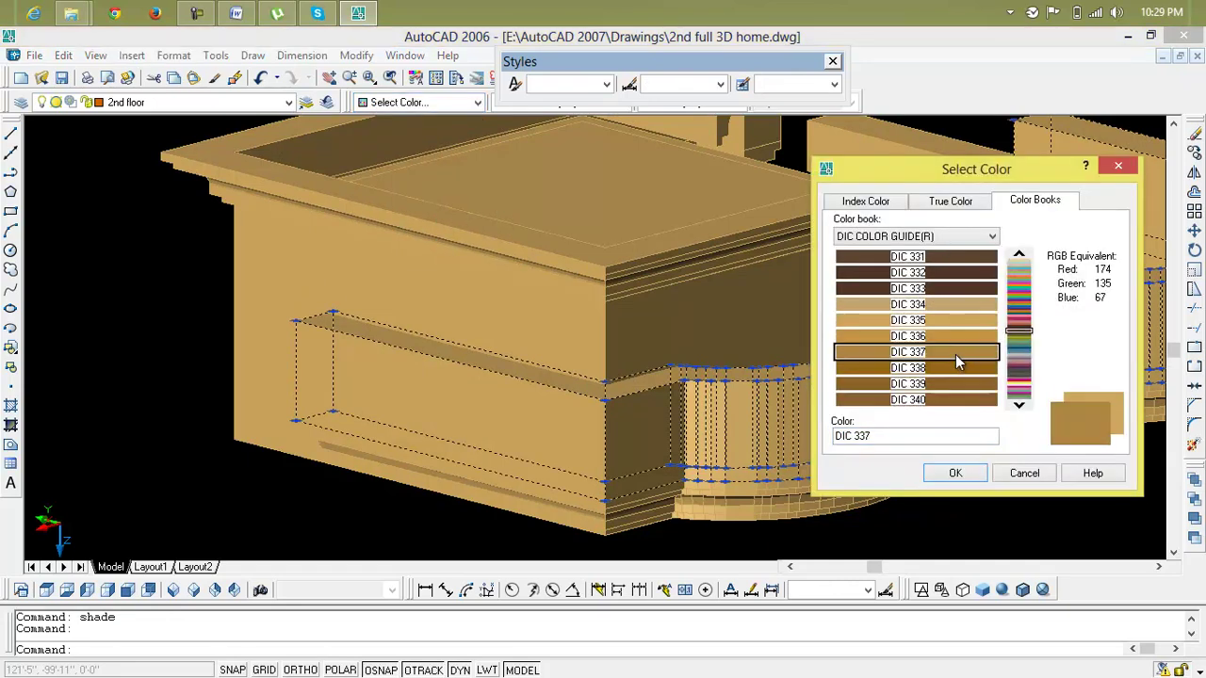
pyautogui.click(958, 304)
pyautogui.click(939, 203)
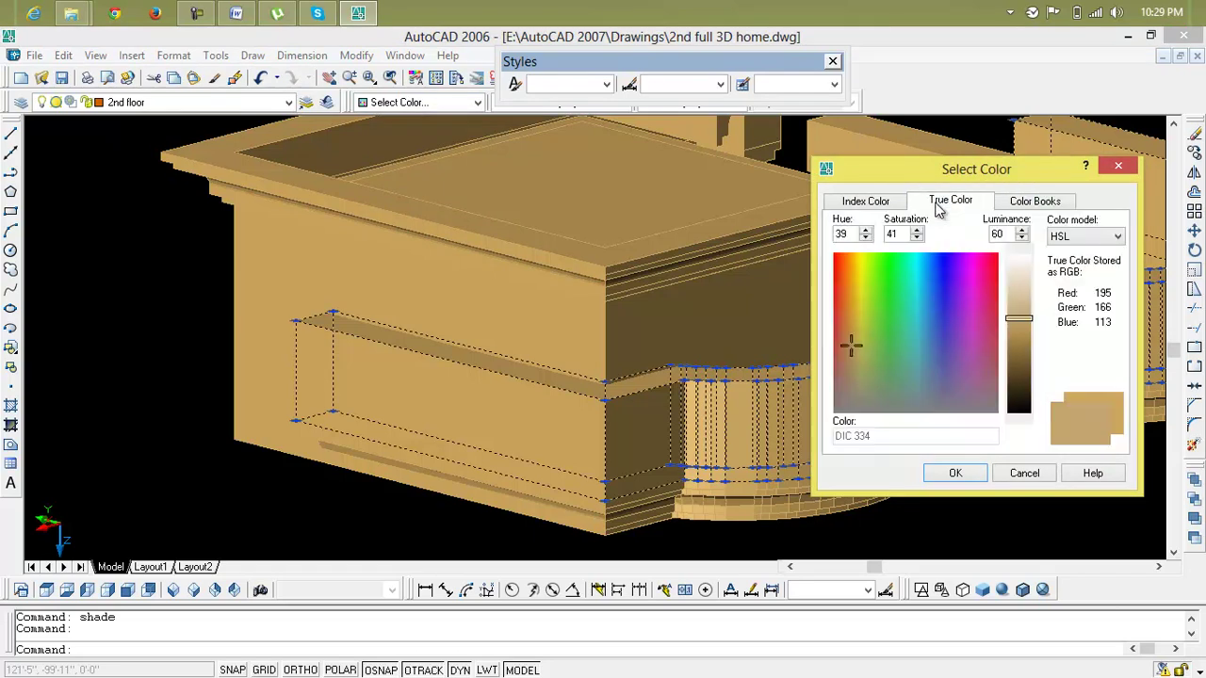
pyautogui.click(891, 204)
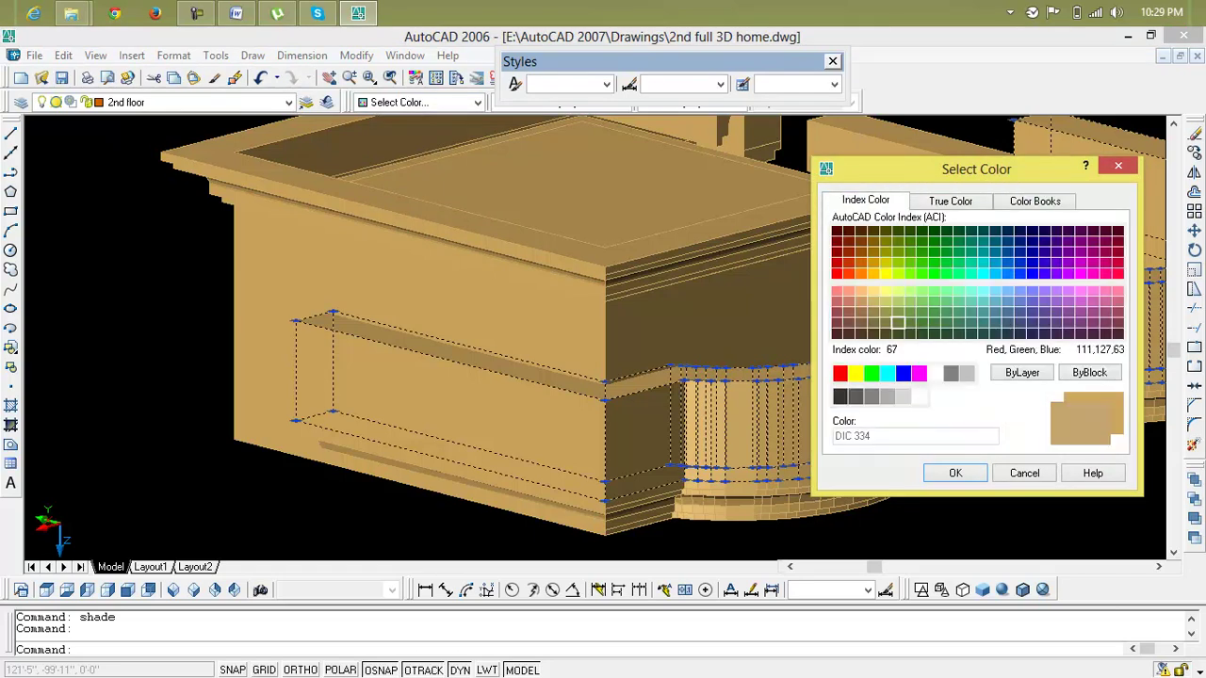
pyautogui.click(898, 323)
pyautogui.click(953, 473)
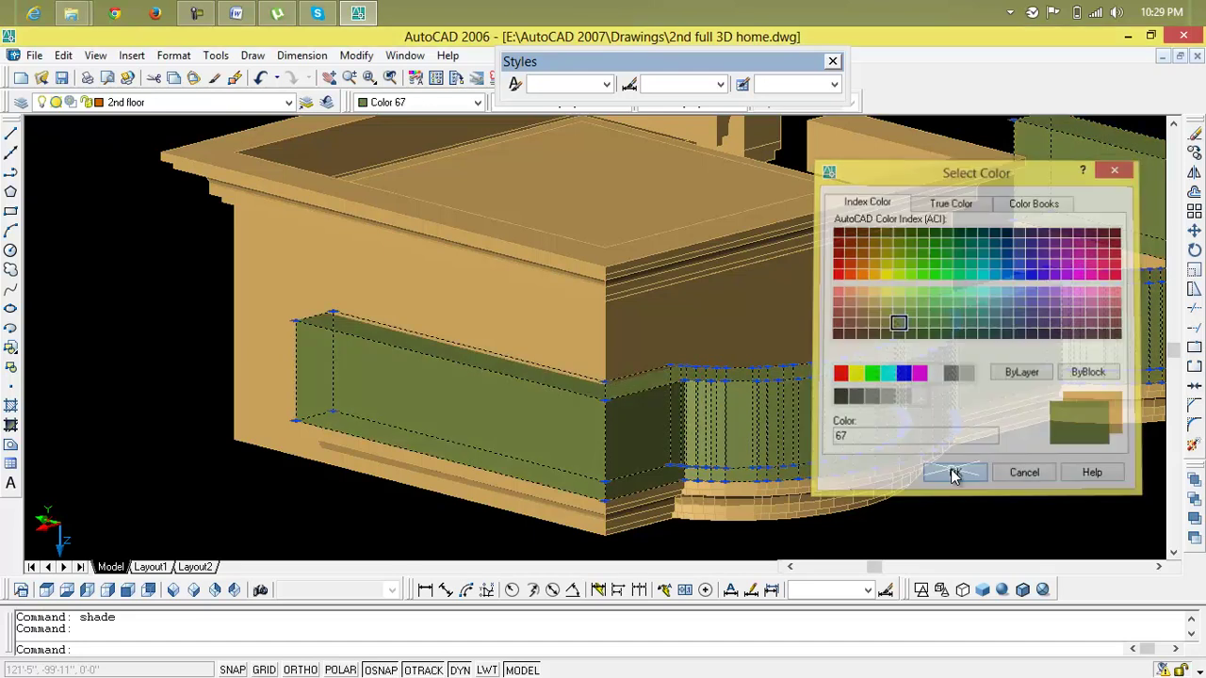
pyautogui.press('Escape')
pyautogui.press('Escape')
# Select the remaining tan lower band pieces.
pyautogui.scroll(-2, 947, 441)
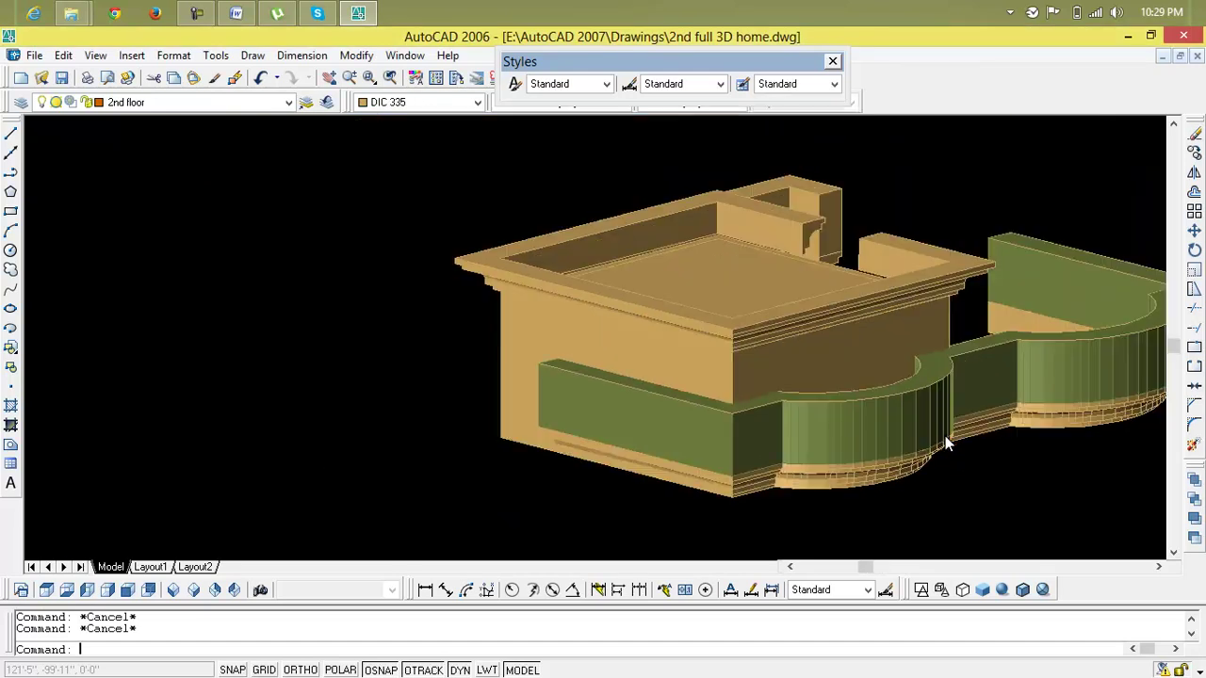
pyautogui.scroll(-2, 745, 311)
pyautogui.scroll(4, 725, 324)
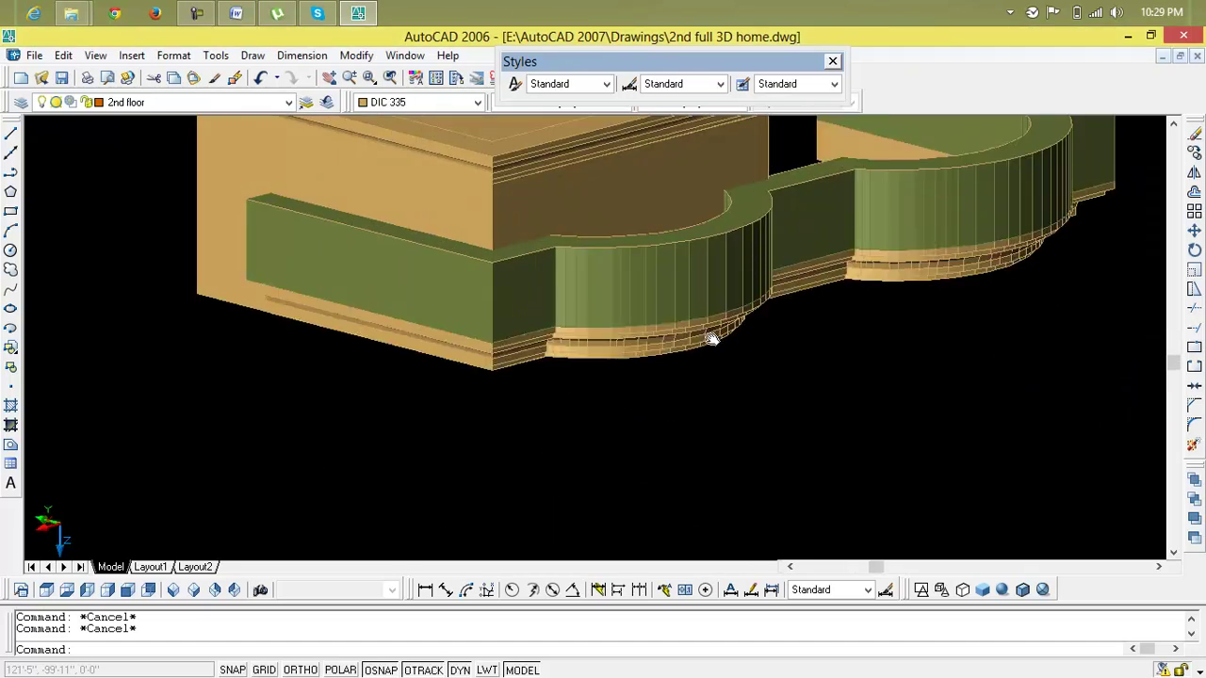
pyautogui.click(713, 336)
# Recolour the selected remaining band pieces to Color 67.
pyautogui.click(478, 103)
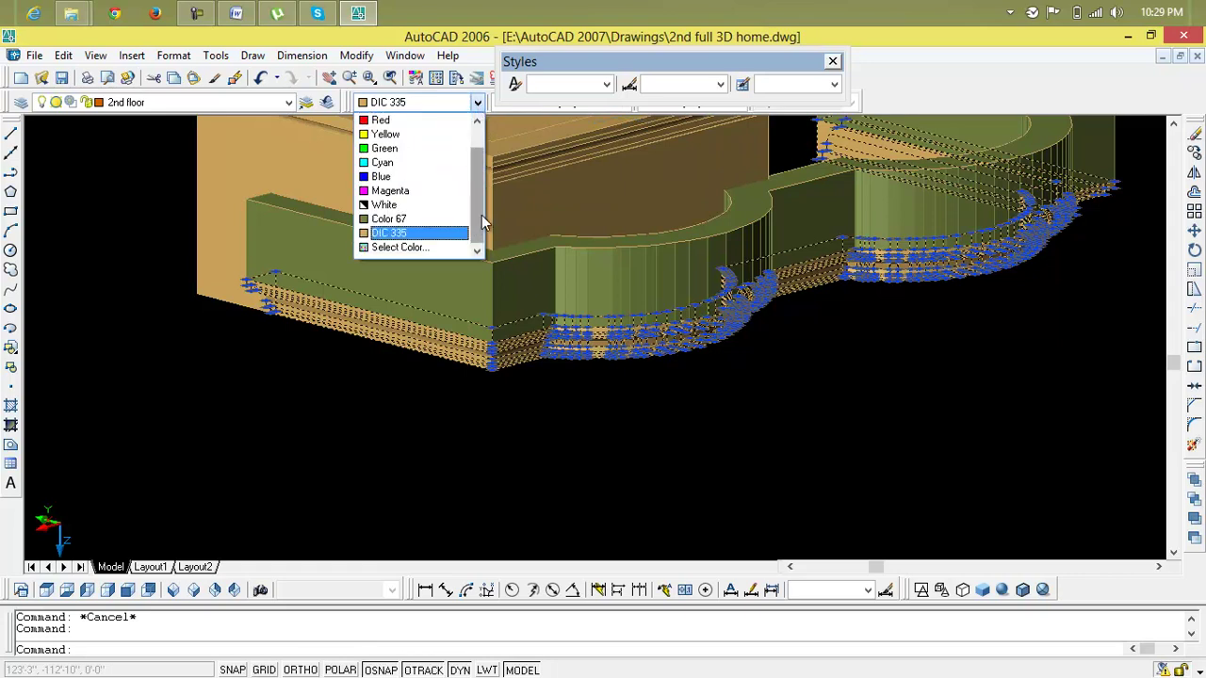
pyautogui.scroll(1, 483, 222)
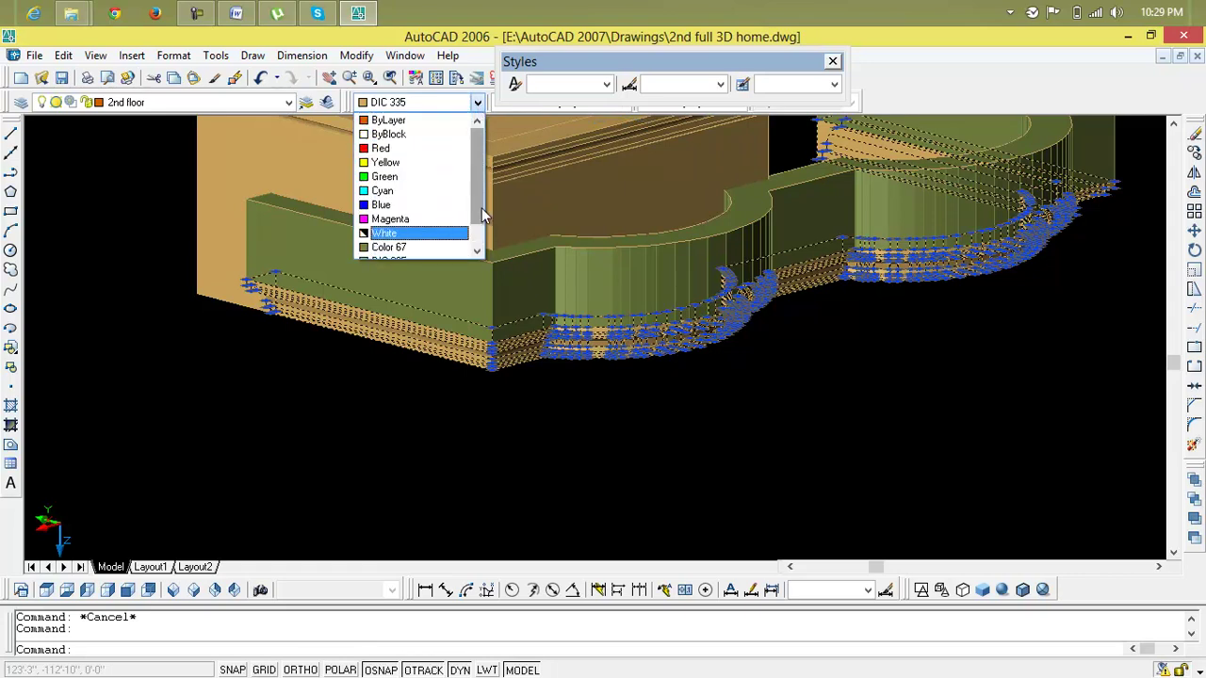
pyautogui.scroll(-1, 482, 216)
pyautogui.click(442, 218)
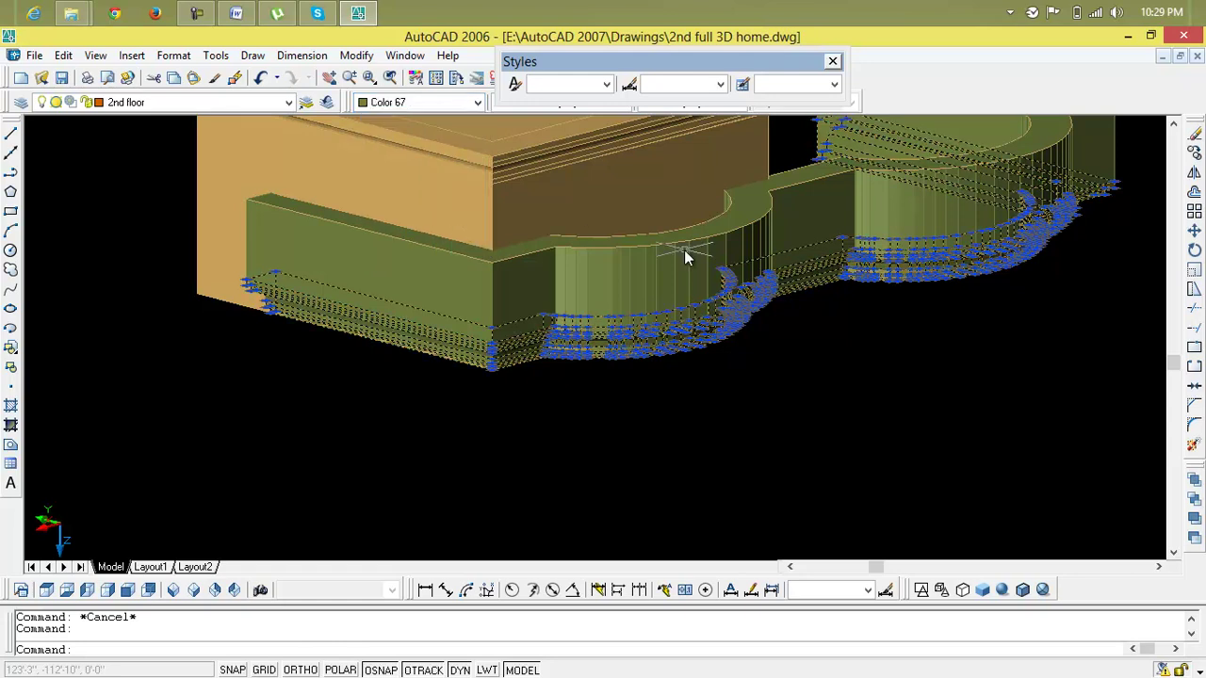
pyautogui.press('Escape')
# Recolour the top cornice and brown wall box to Color 67.
pyautogui.scroll(-2, 686, 251)
pyautogui.scroll(-2, 662, 280)
pyautogui.scroll(3, 629, 261)
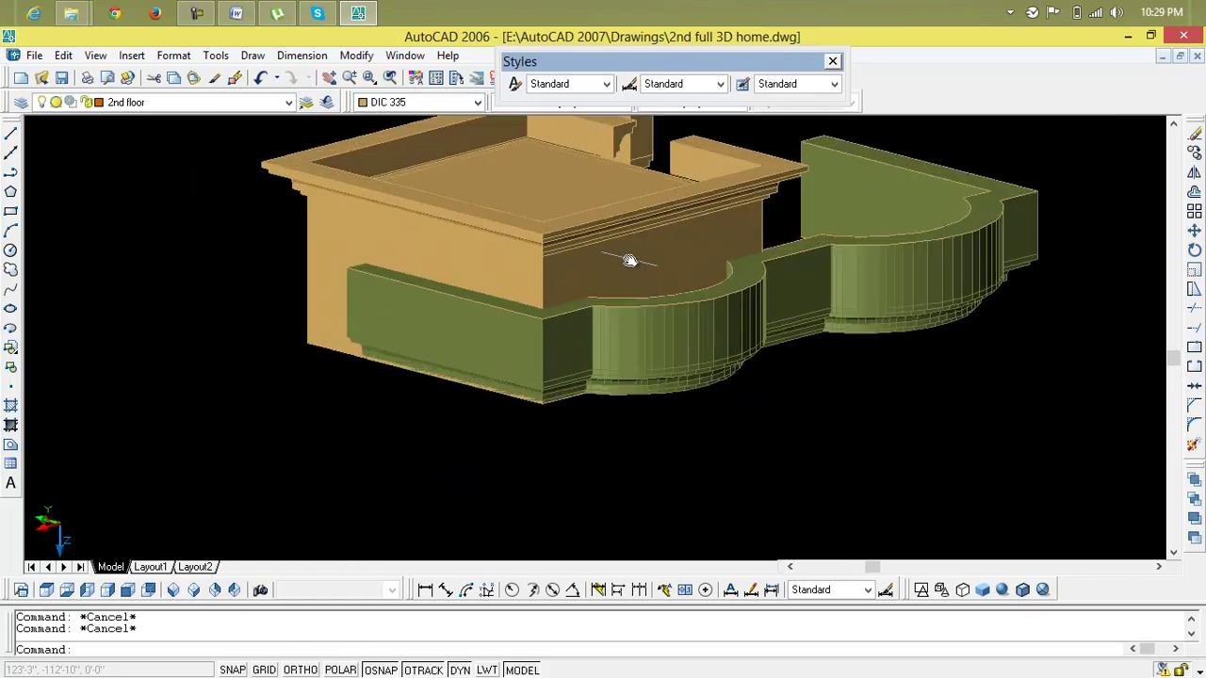
pyautogui.click(606, 230)
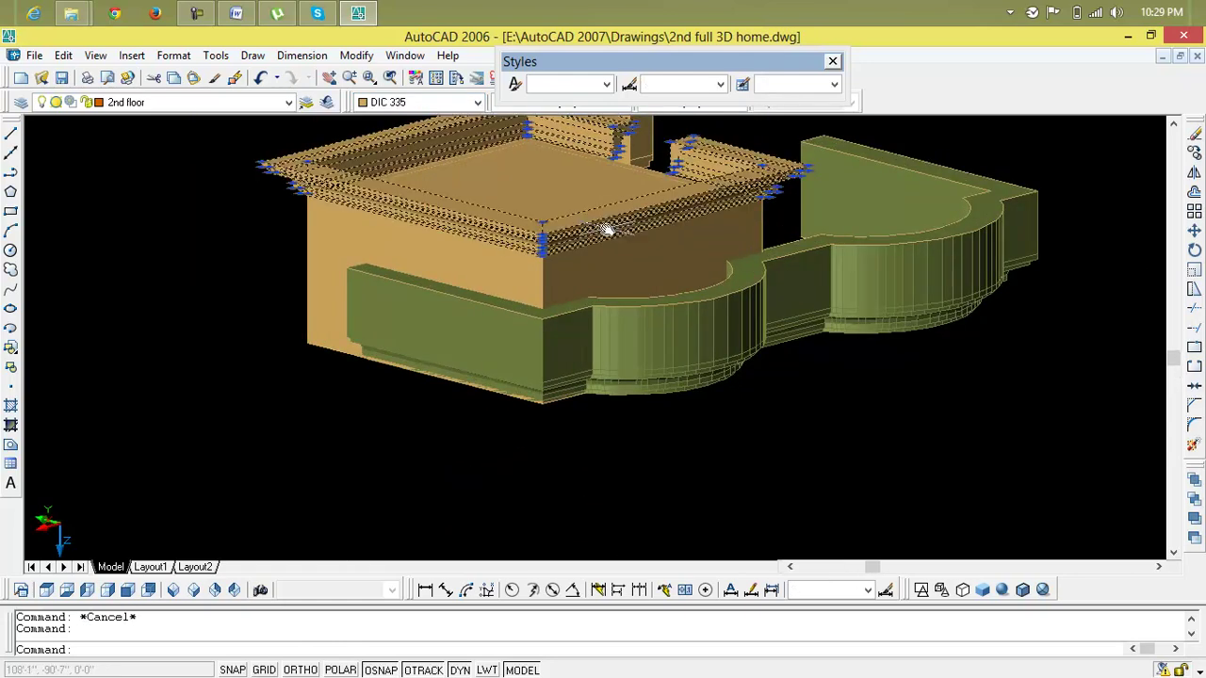
pyautogui.click(544, 281)
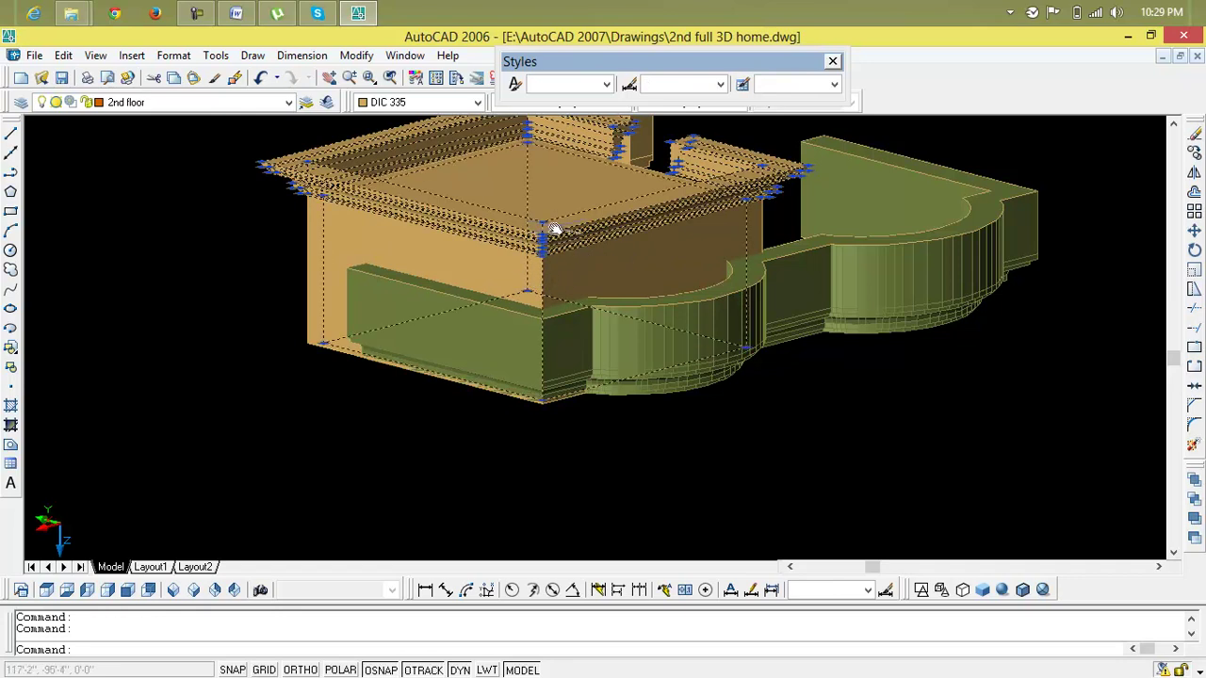
pyautogui.click(477, 102)
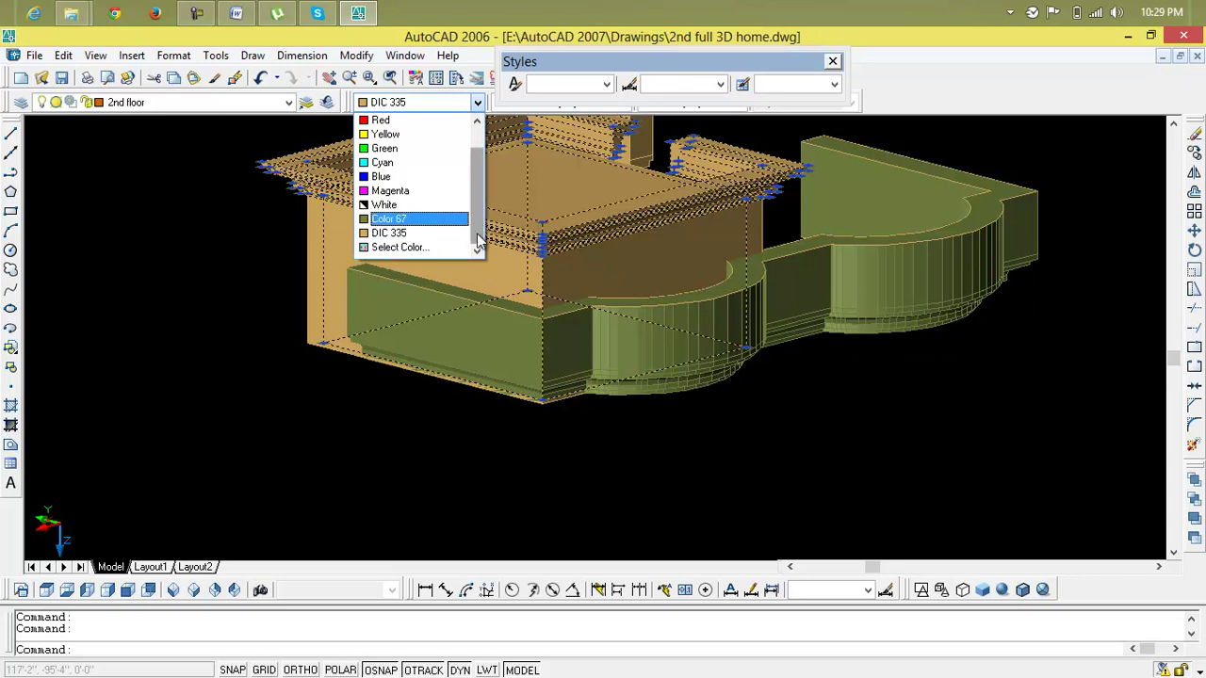
pyautogui.moveTo(479, 226)
pyautogui.mouseDown()
pyautogui.moveTo(479, 203)
pyautogui.moveTo(480, 231)
pyautogui.mouseUp()
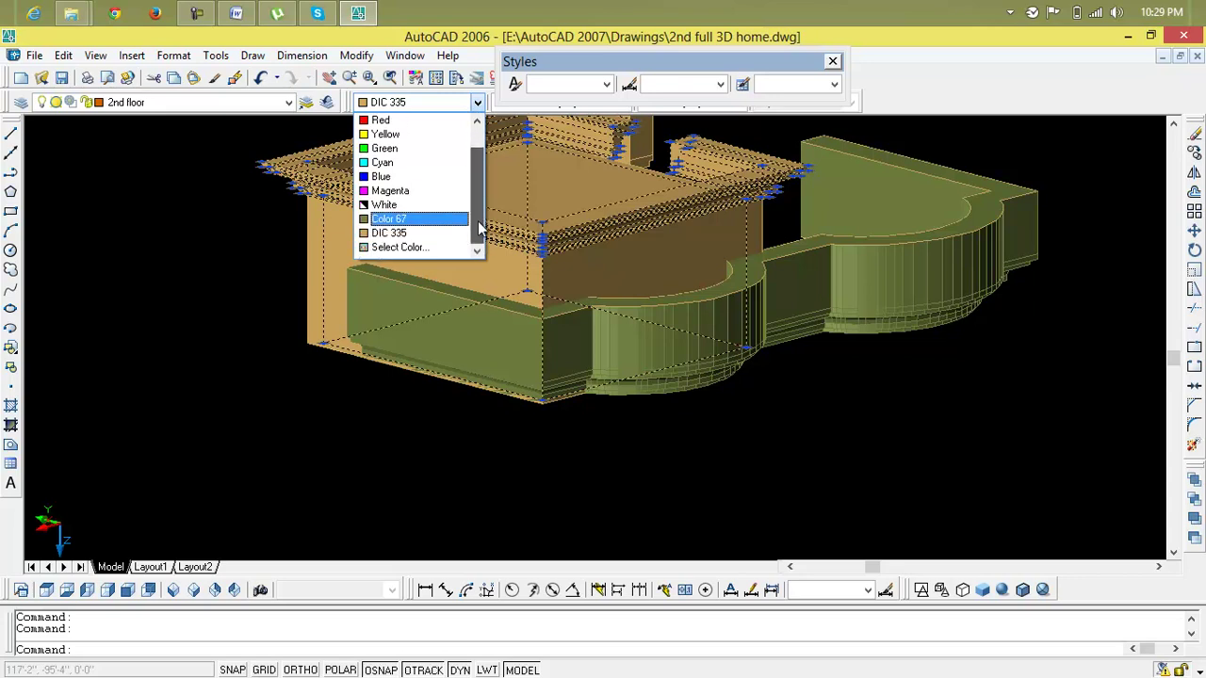
pyautogui.click(424, 220)
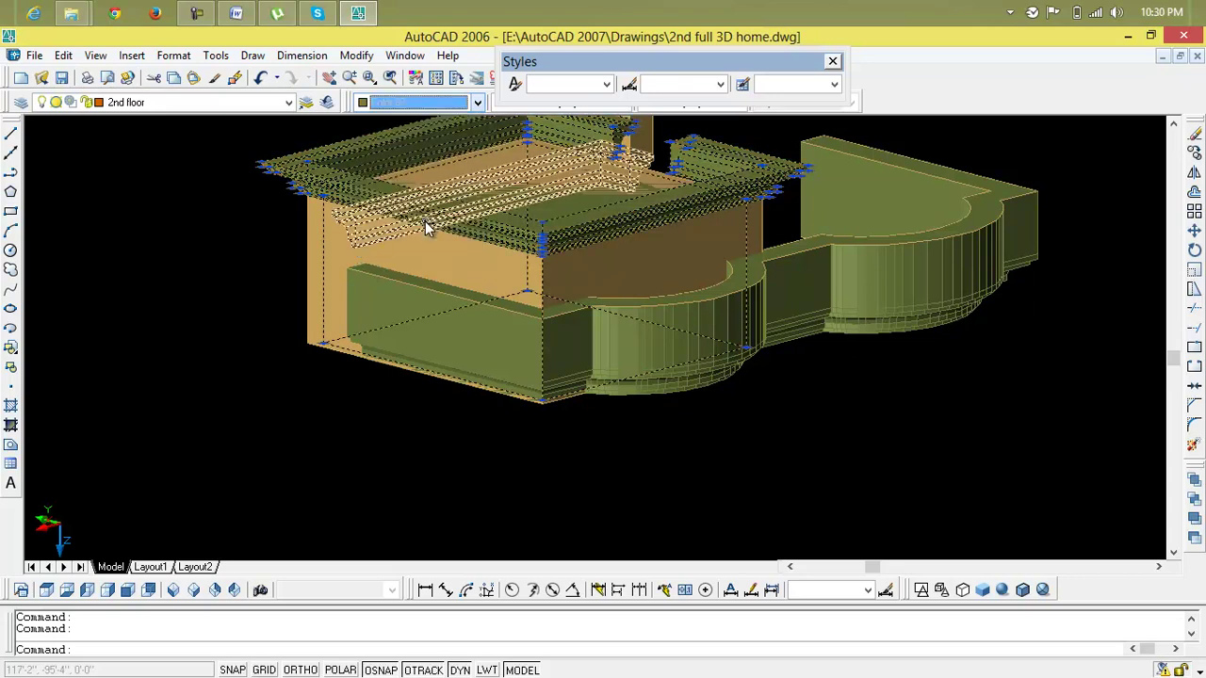
pyautogui.press('Escape')
pyautogui.press('Escape')
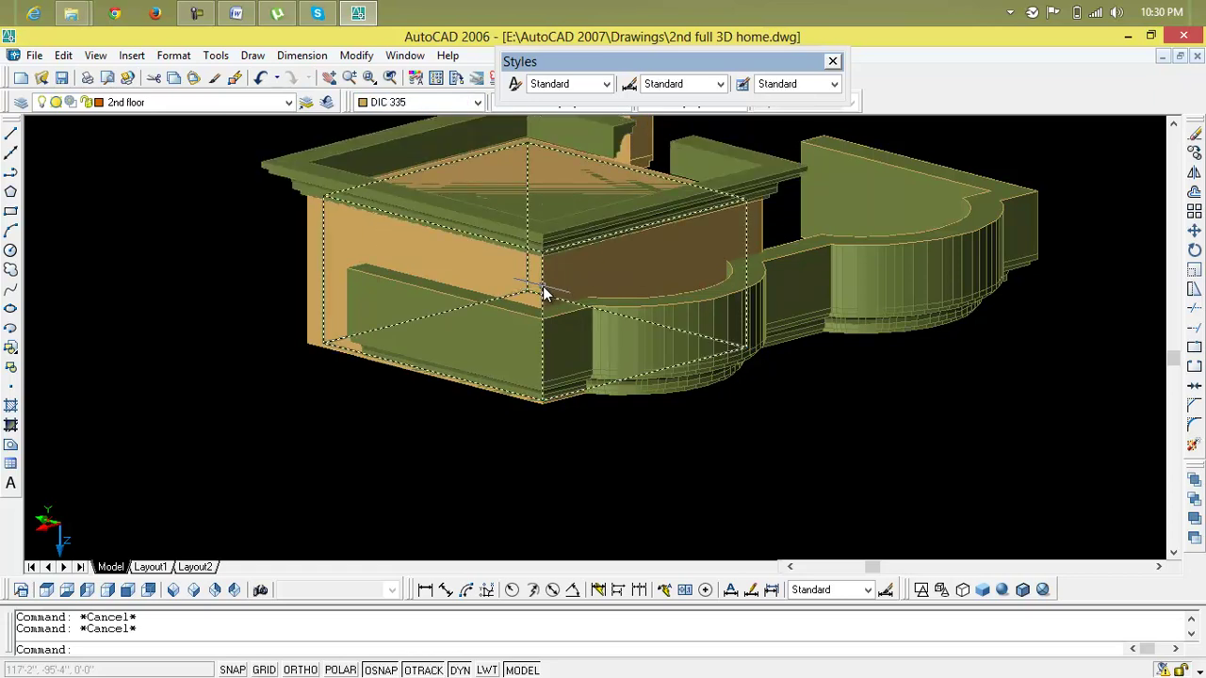
# Recolour the tan wall solid to Color 67.
pyautogui.click(543, 291)
pyautogui.press('Escape')
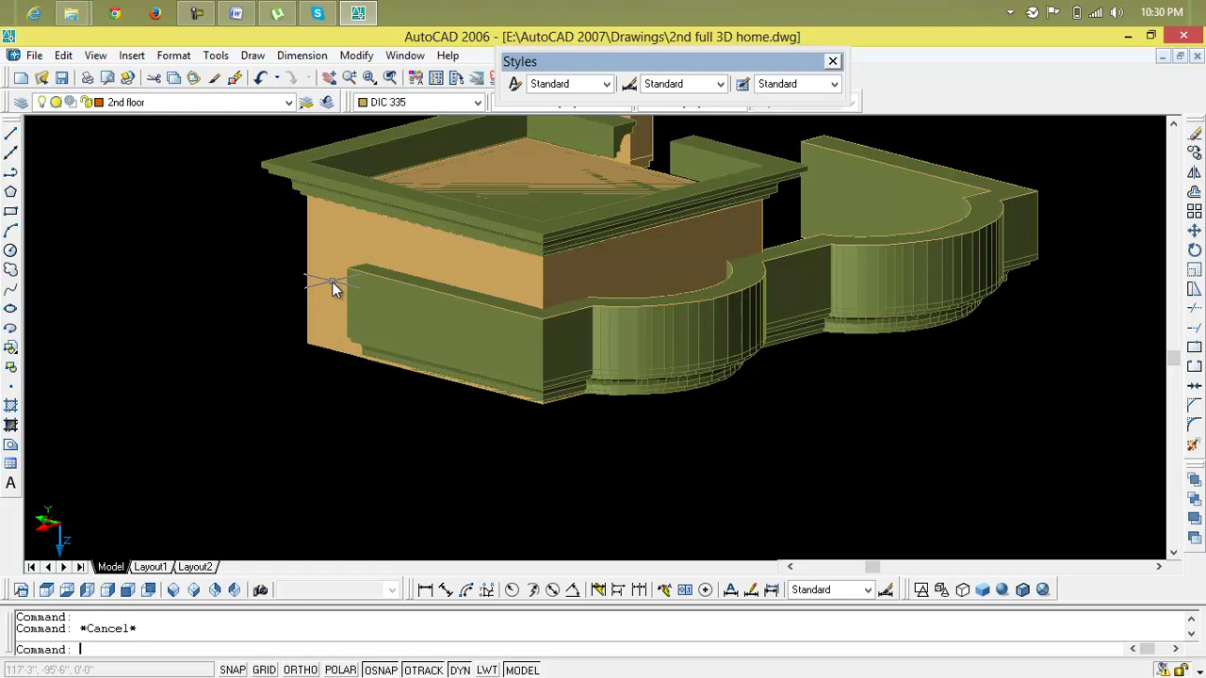
pyautogui.click(313, 346)
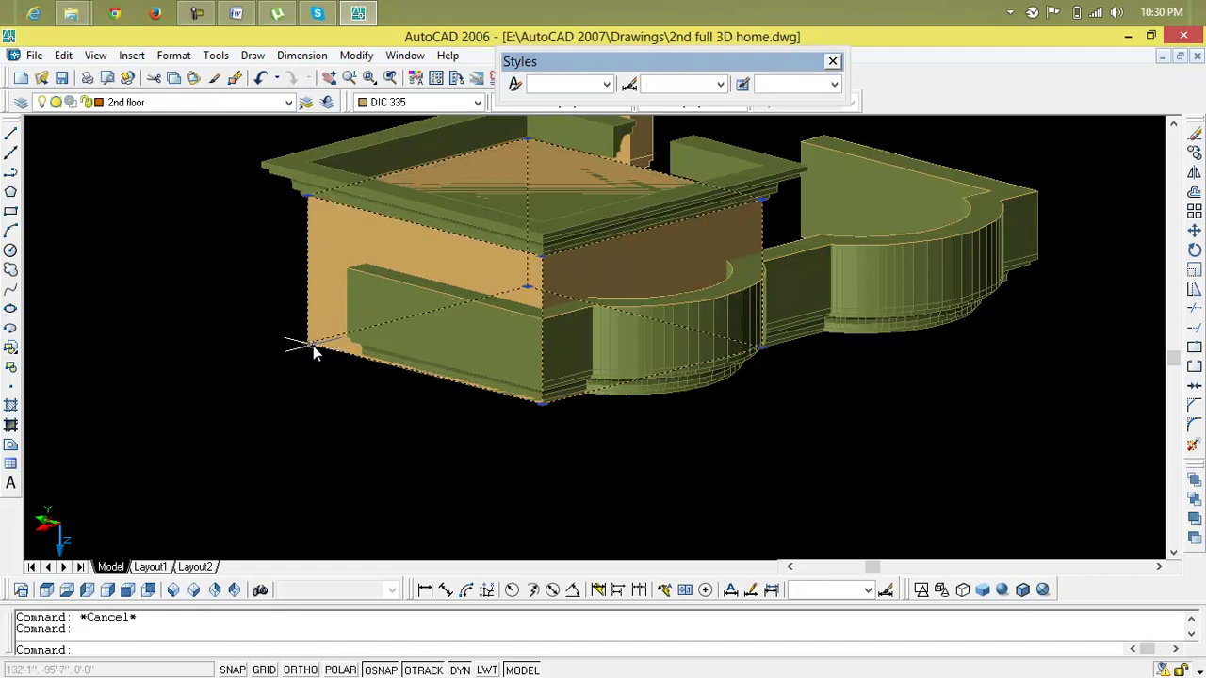
pyautogui.click(414, 102)
pyautogui.click(419, 214)
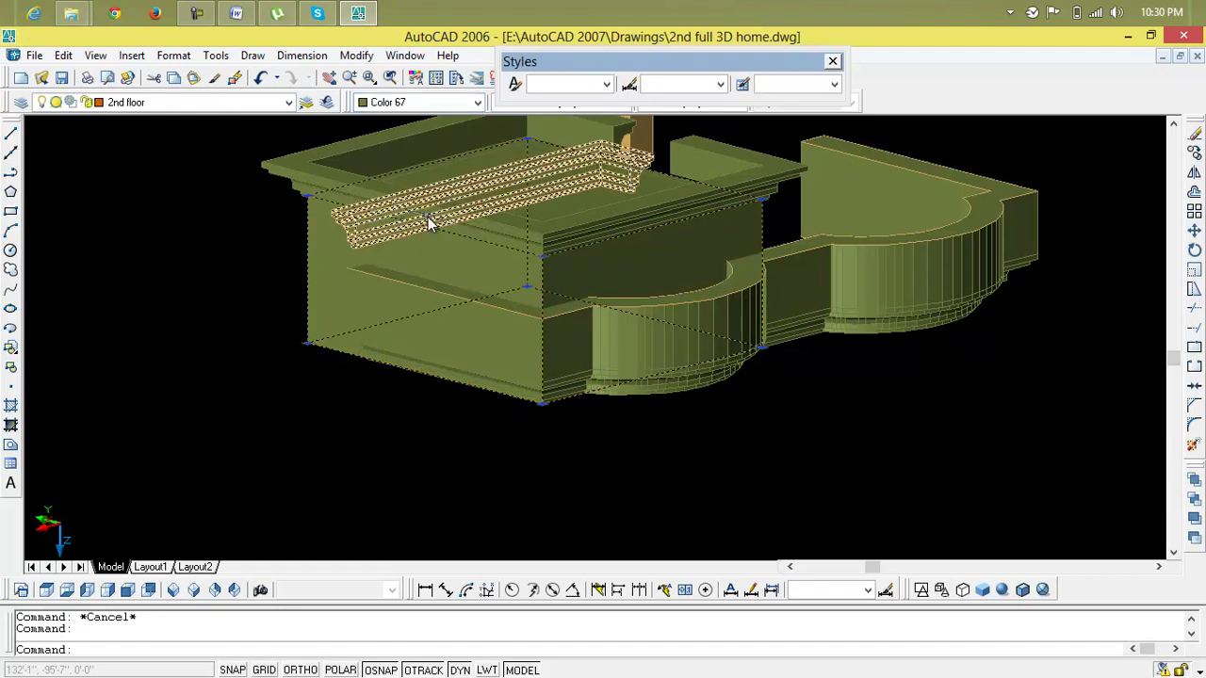
pyautogui.press('Escape')
pyautogui.scroll(-4, 612, 226)
pyautogui.scroll(4, 483, 196)
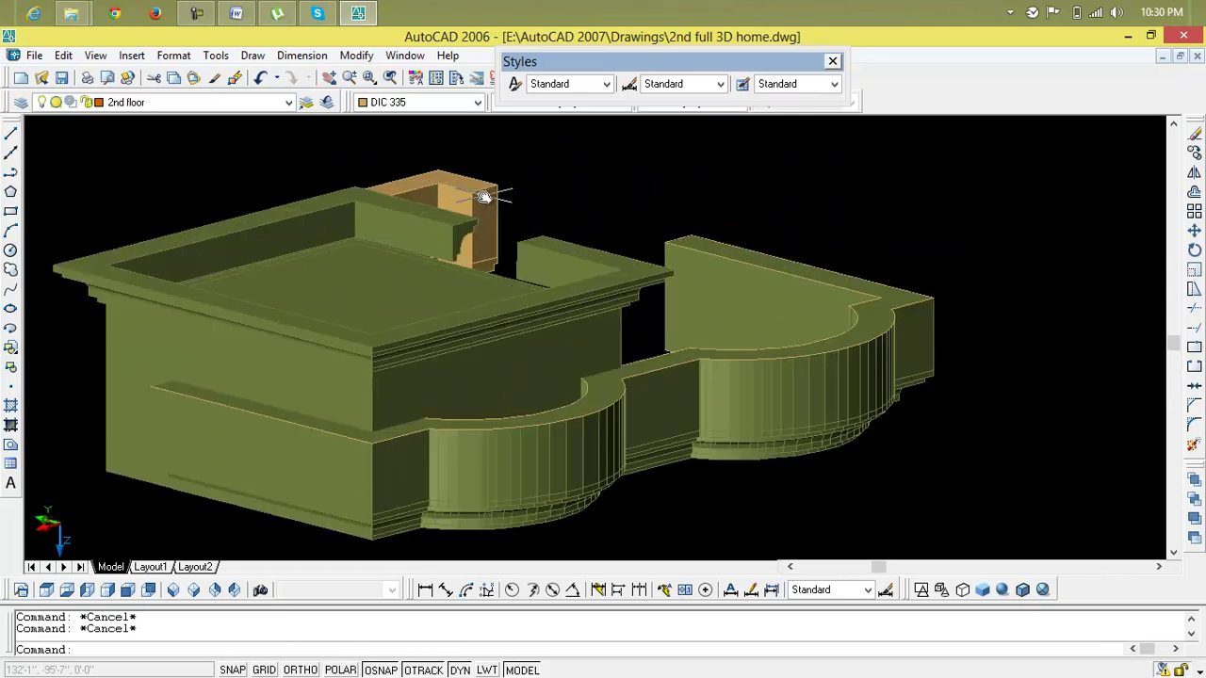
# Recolour the tan block at the back to Color 67 and recentre the view.
pyautogui.click(474, 192)
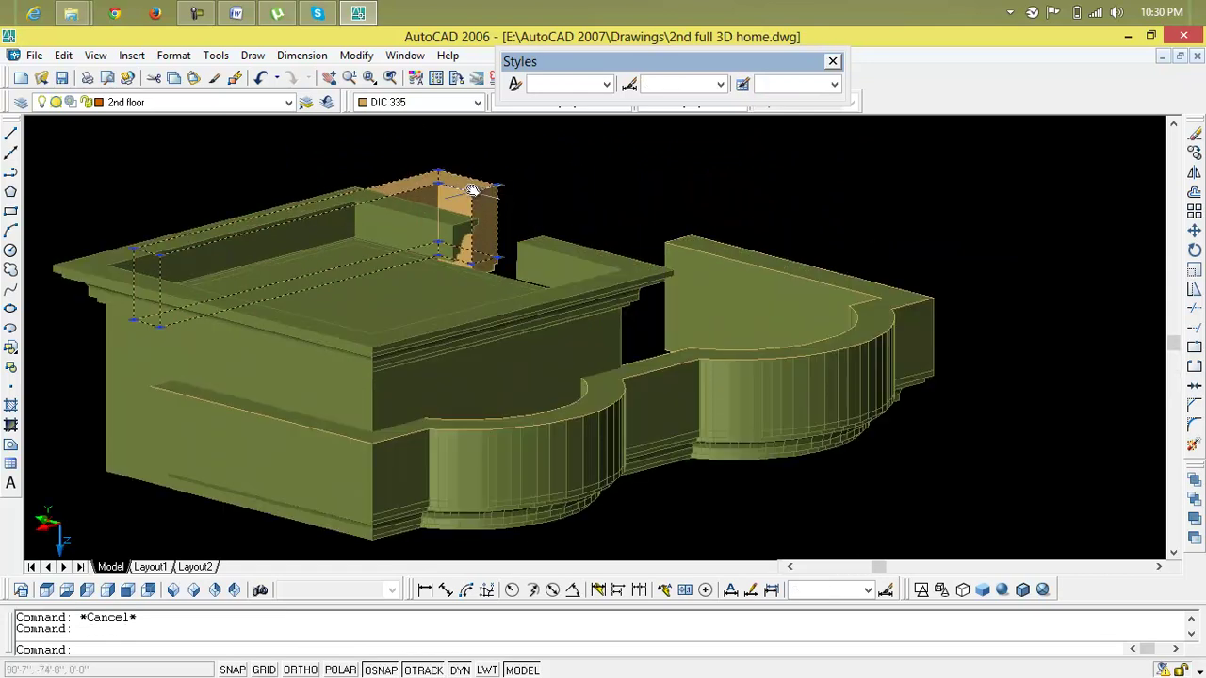
pyautogui.click(384, 103)
pyautogui.click(396, 217)
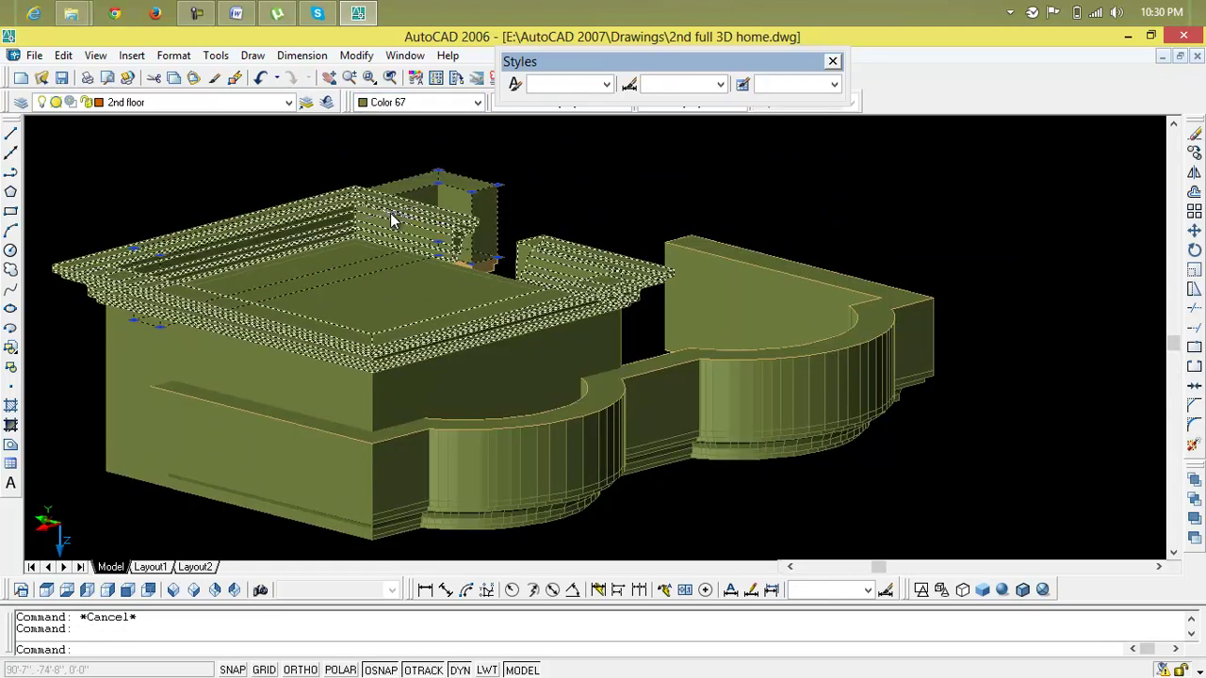
pyautogui.press('Escape')
pyautogui.scroll(-3, 469, 234)
pyautogui.moveTo(469, 234)
pyautogui.mouseDown(button='middle')
pyautogui.moveTo(471, 175)
pyautogui.moveTo(490, 207)
pyautogui.mouseUp(button='middle')
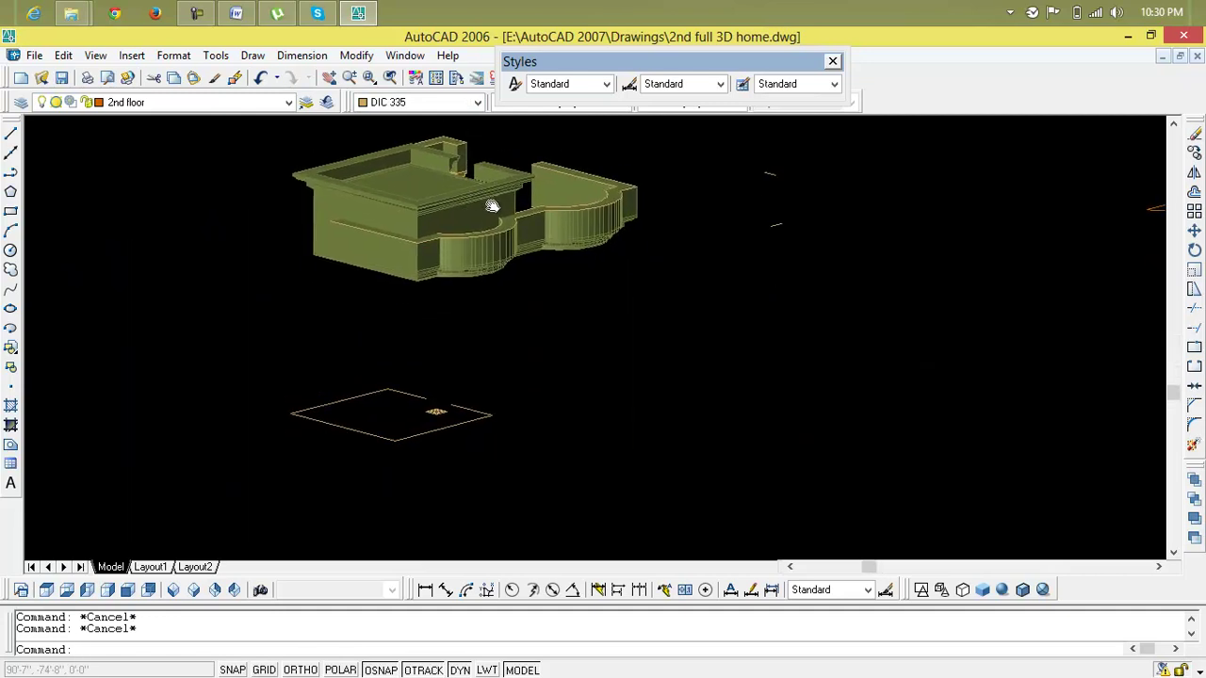
# Window-select the whole building and bring up the Layer Properties Manager.
pyautogui.click(646, 182)
pyautogui.click(291, 323)
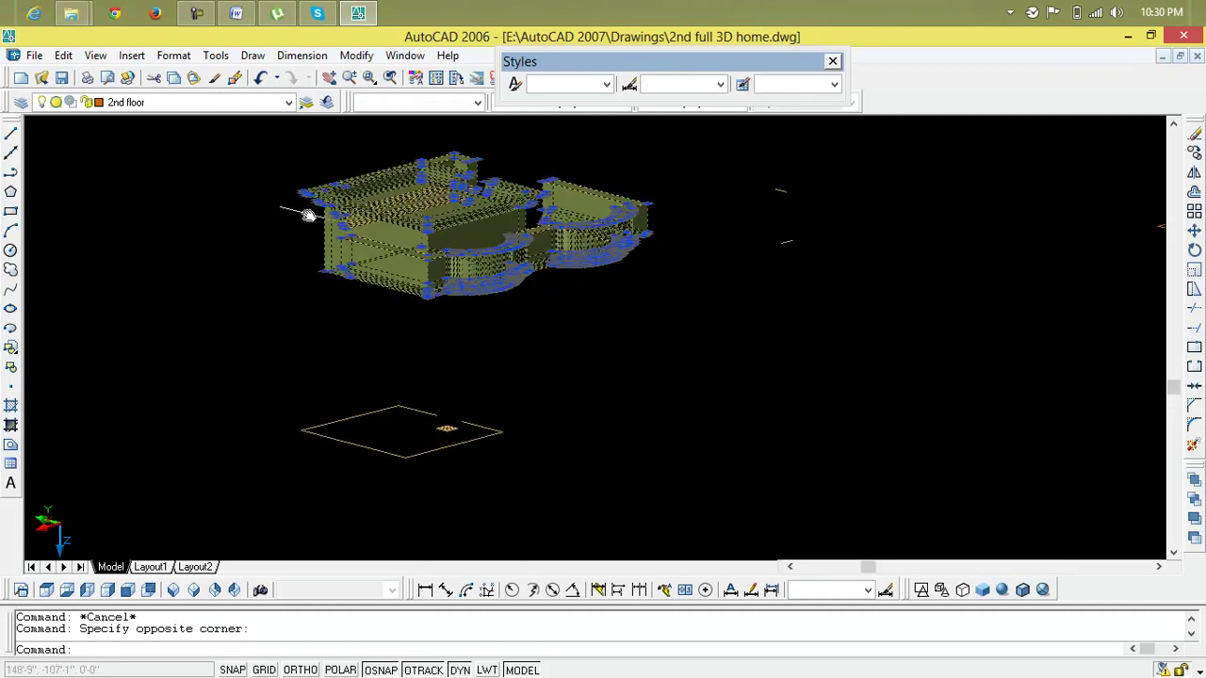
pyautogui.click(478, 104)
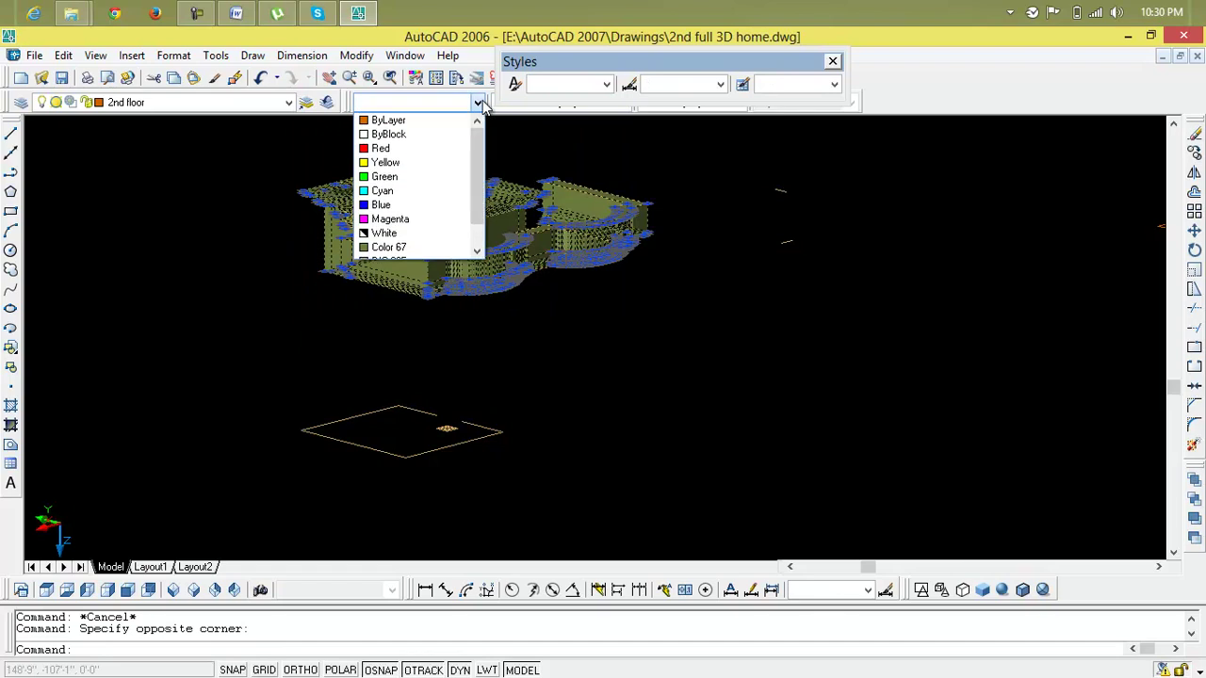
pyautogui.click(21, 104)
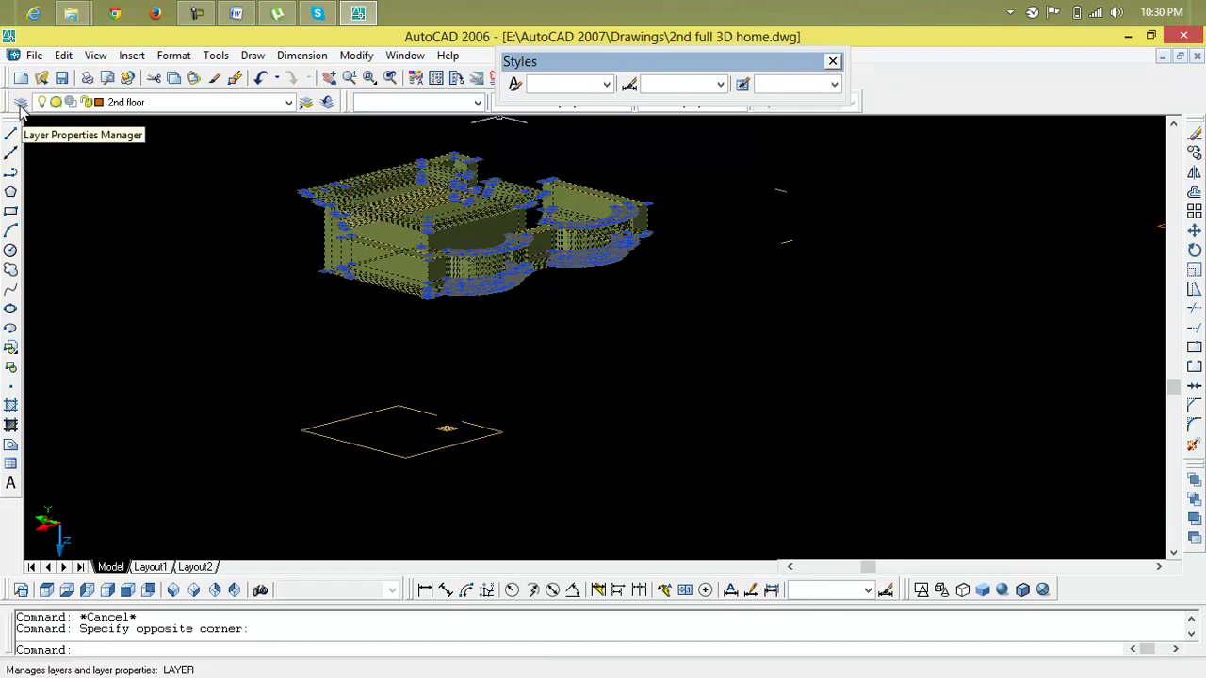
pyautogui.click(20, 103)
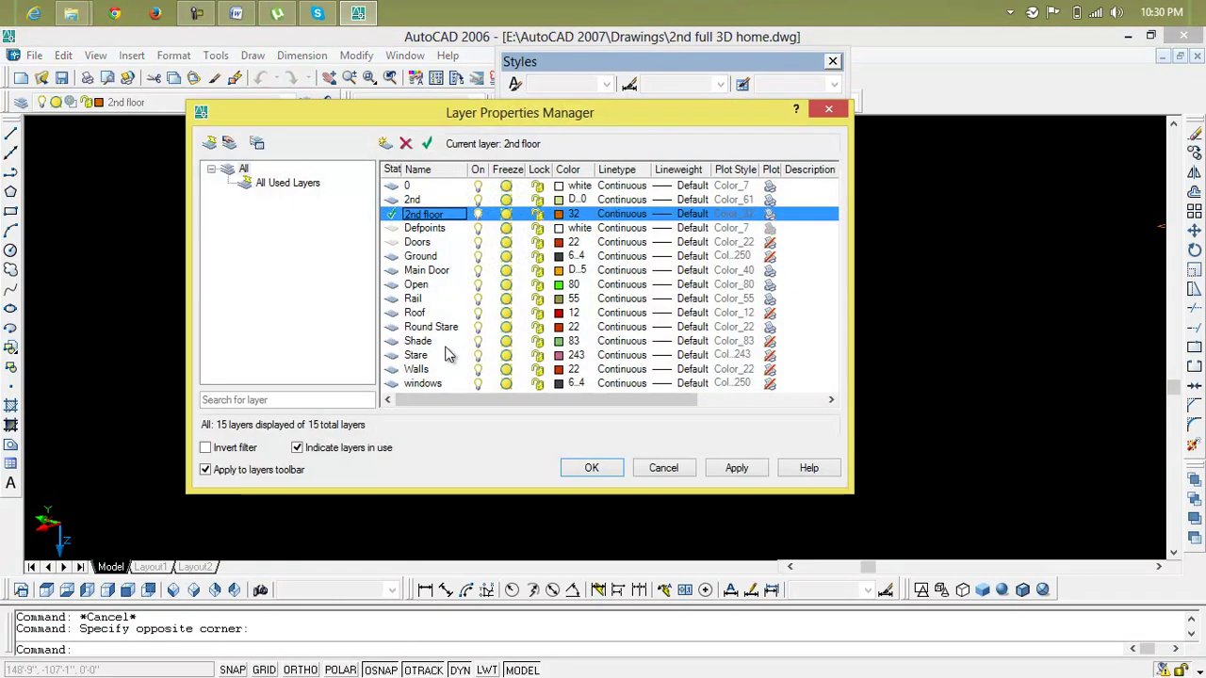
# Create a new layer named '3rd roof' with colour 37.
pyautogui.click(385, 143)
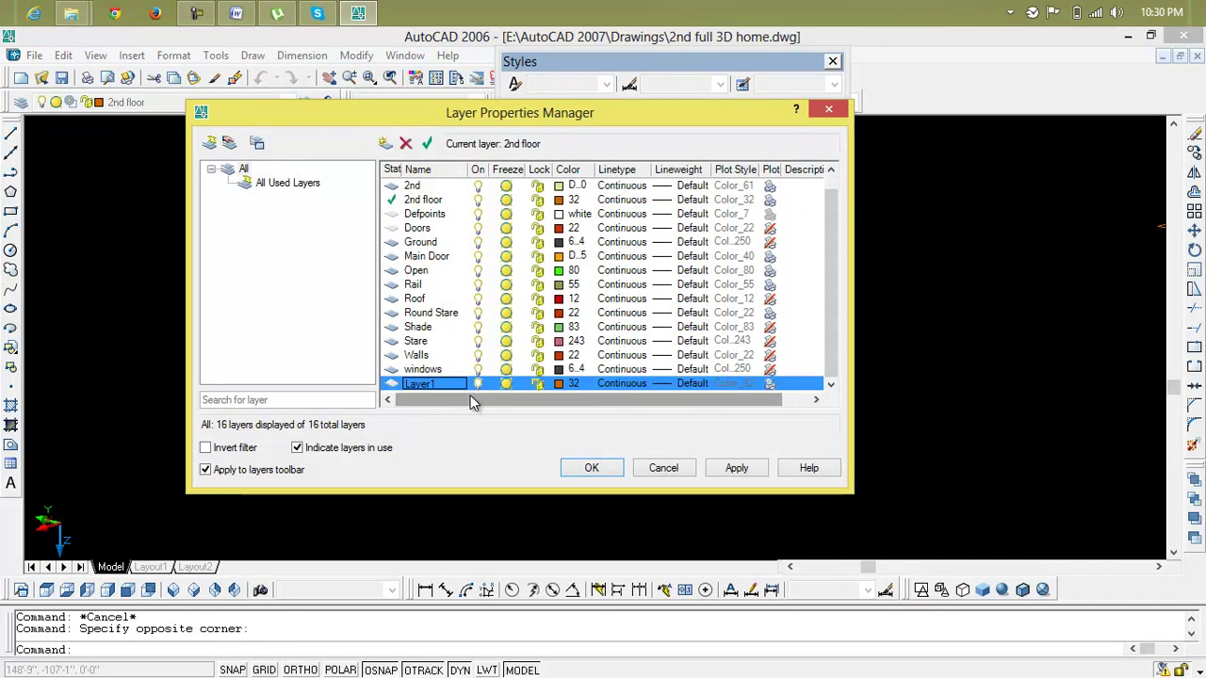
pyautogui.press('r')
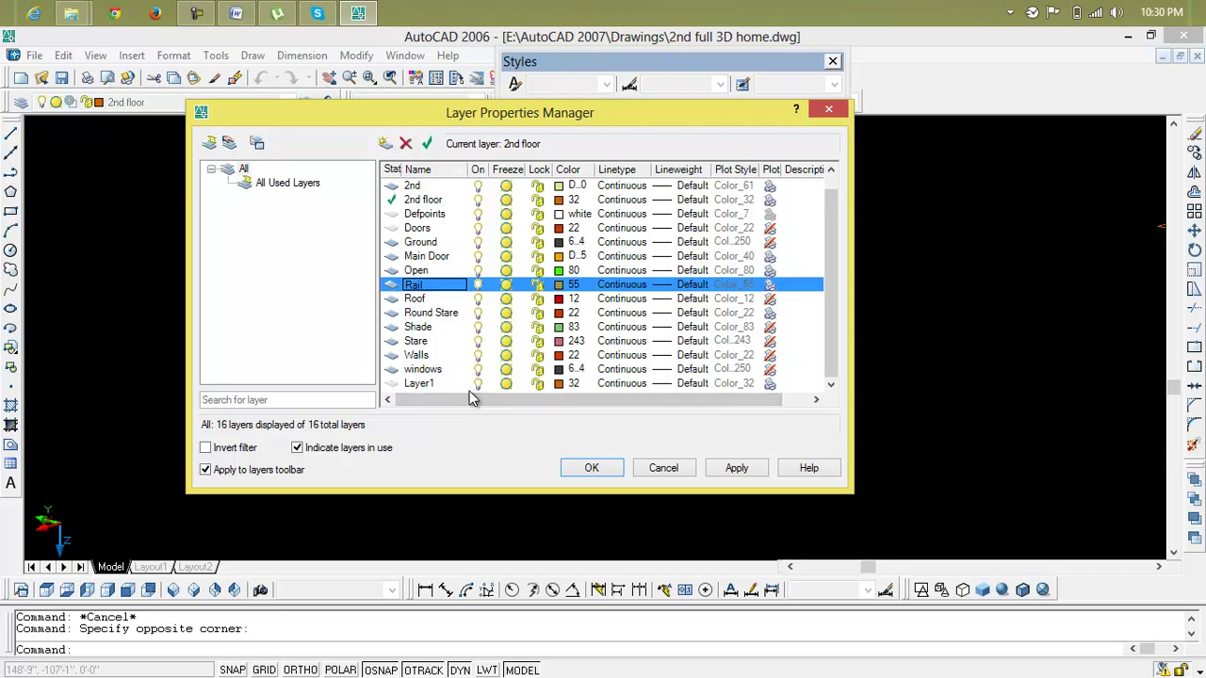
pyautogui.click(457, 373)
pyautogui.click(447, 384)
pyautogui.write('3rd roof')
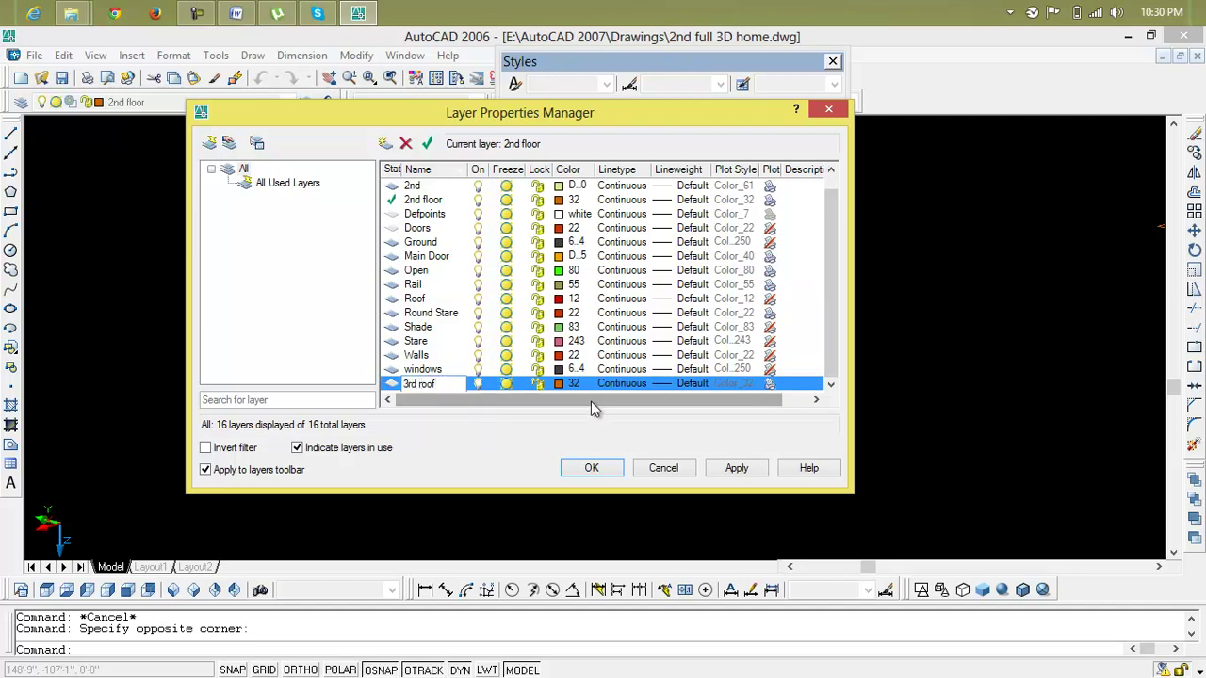
pyautogui.click(565, 383)
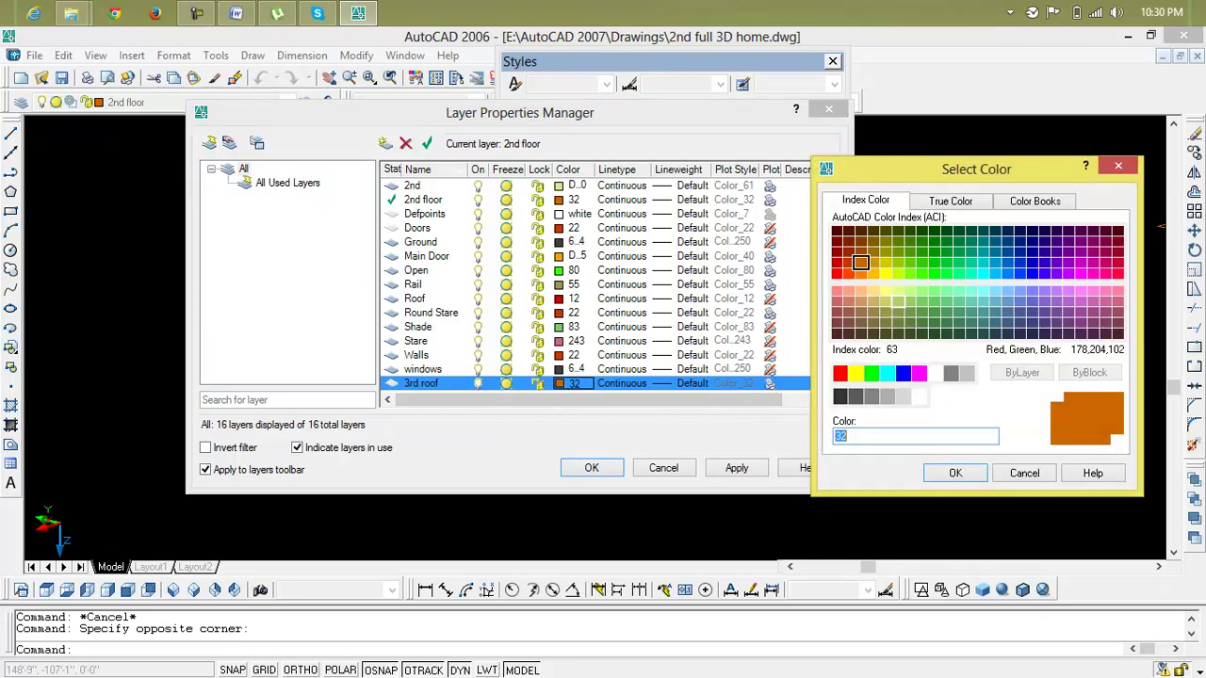
pyautogui.click(946, 323)
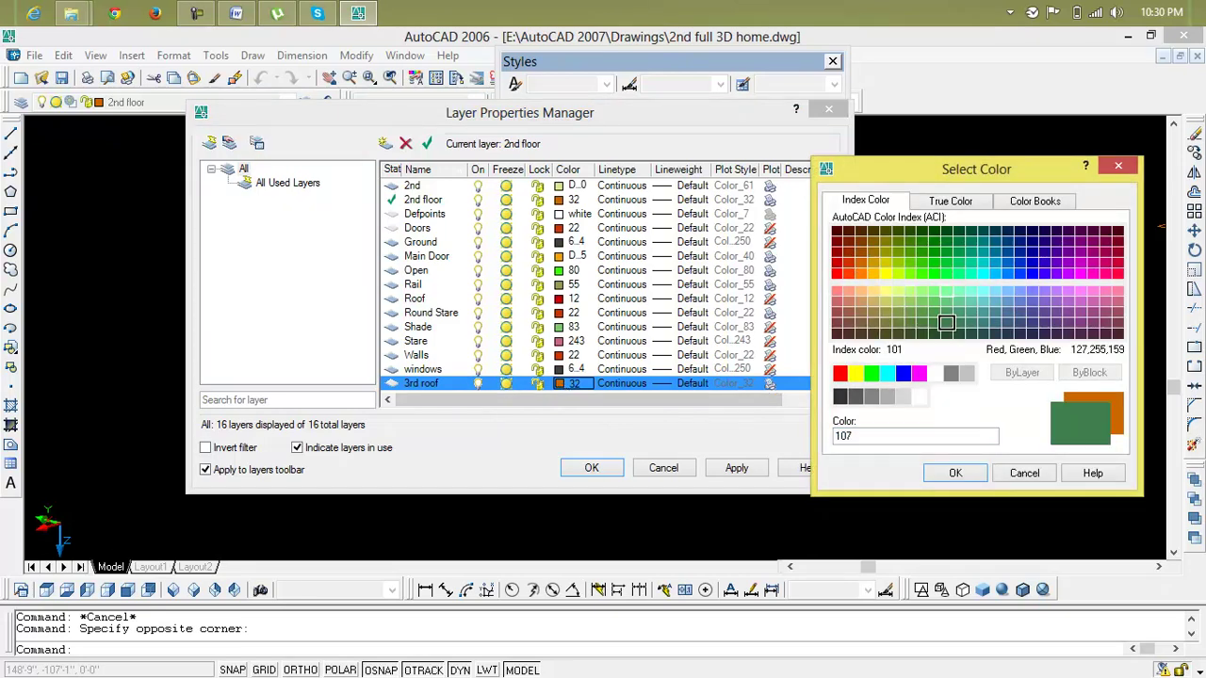
pyautogui.click(898, 323)
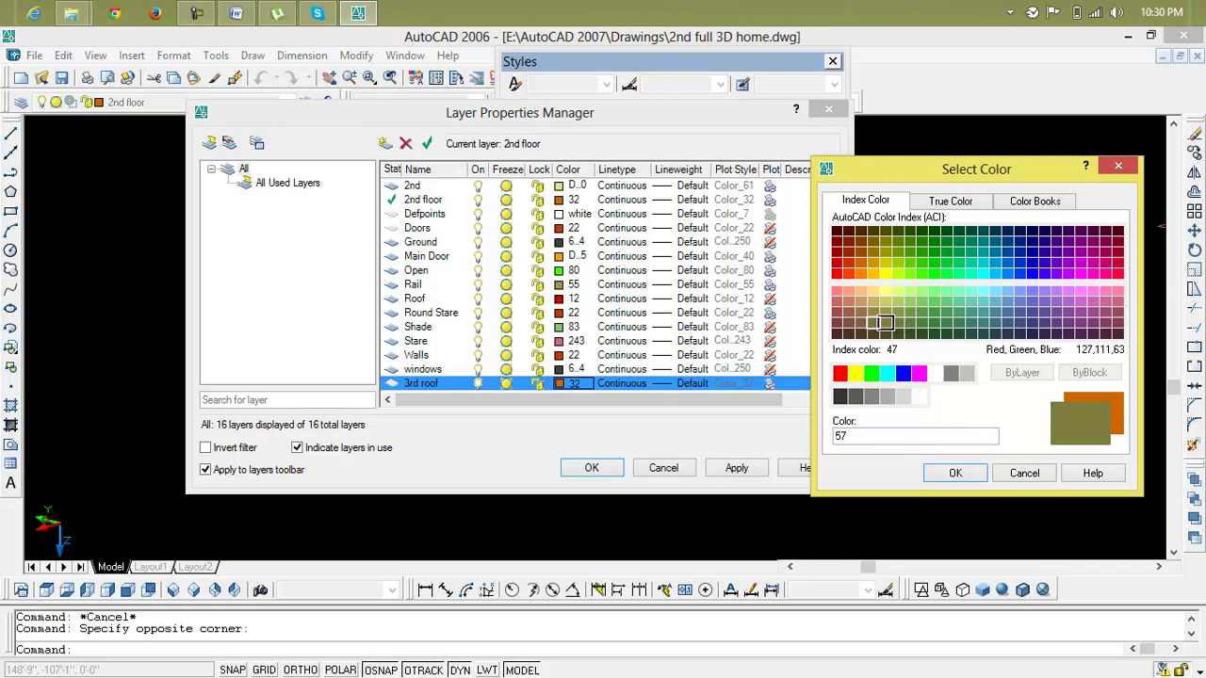
pyautogui.click(860, 323)
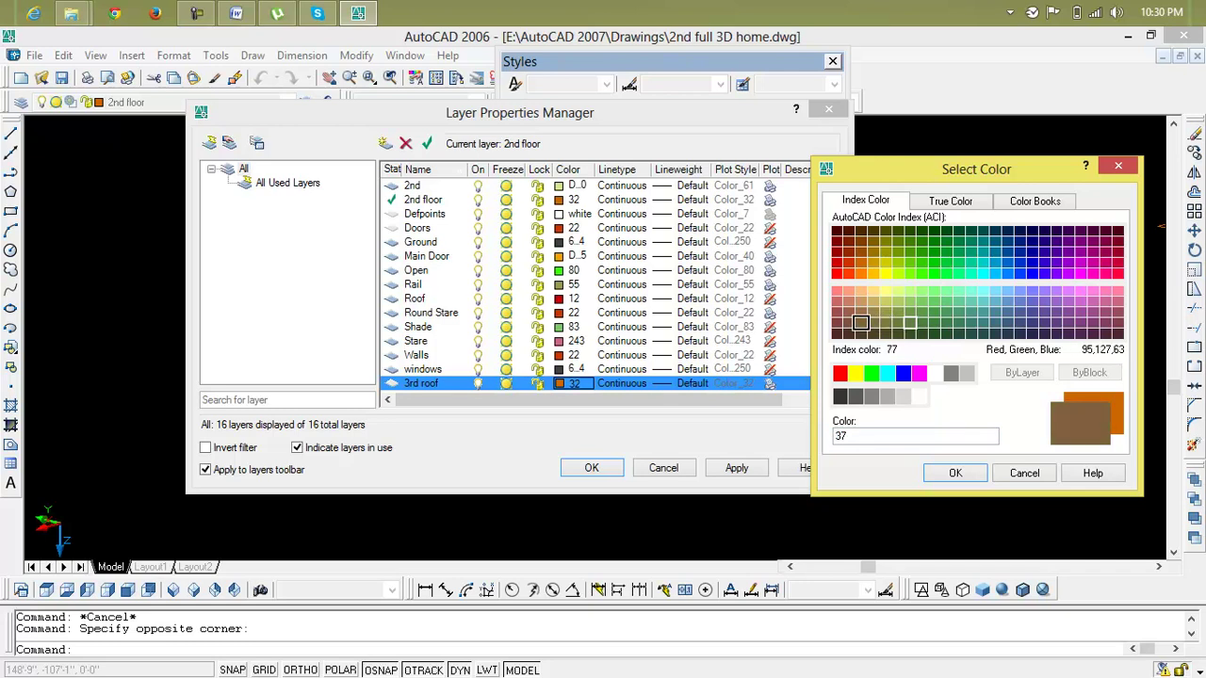
pyautogui.click(953, 473)
pyautogui.click(734, 468)
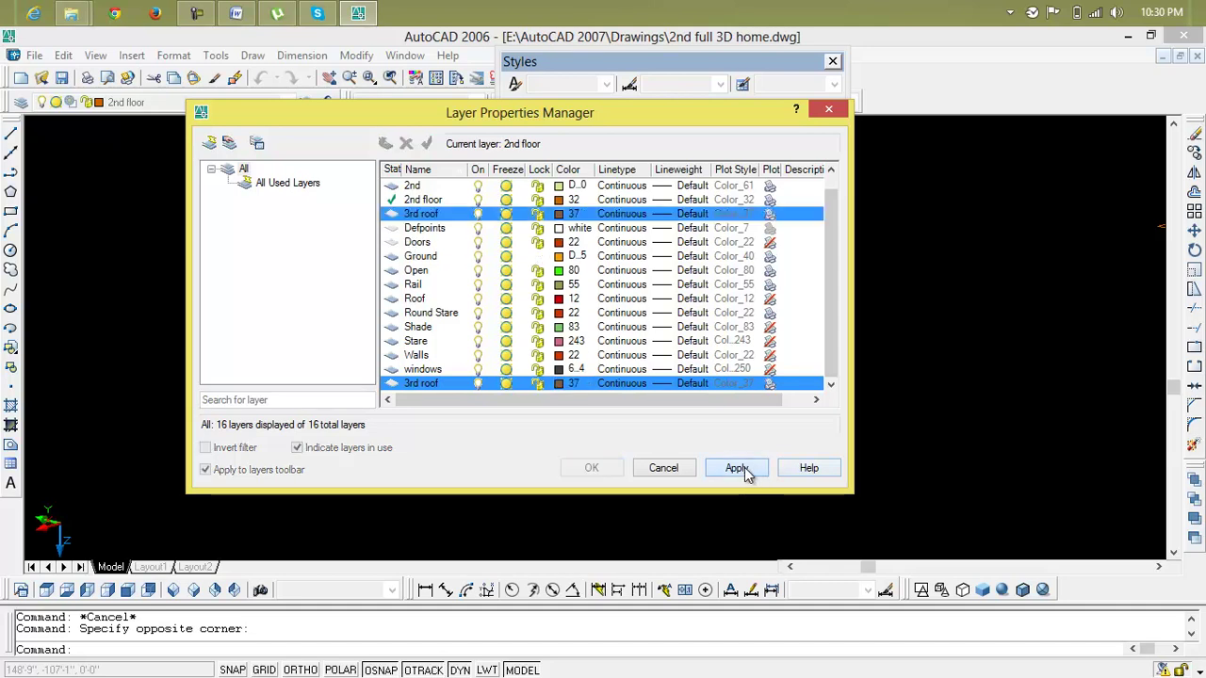
pyautogui.click(602, 471)
# Move the whole house model onto the 3rd roof layer with ByLayer colour.
pyautogui.moveTo(602, 397); pyautogui.dragTo(625, 424, button='middle')
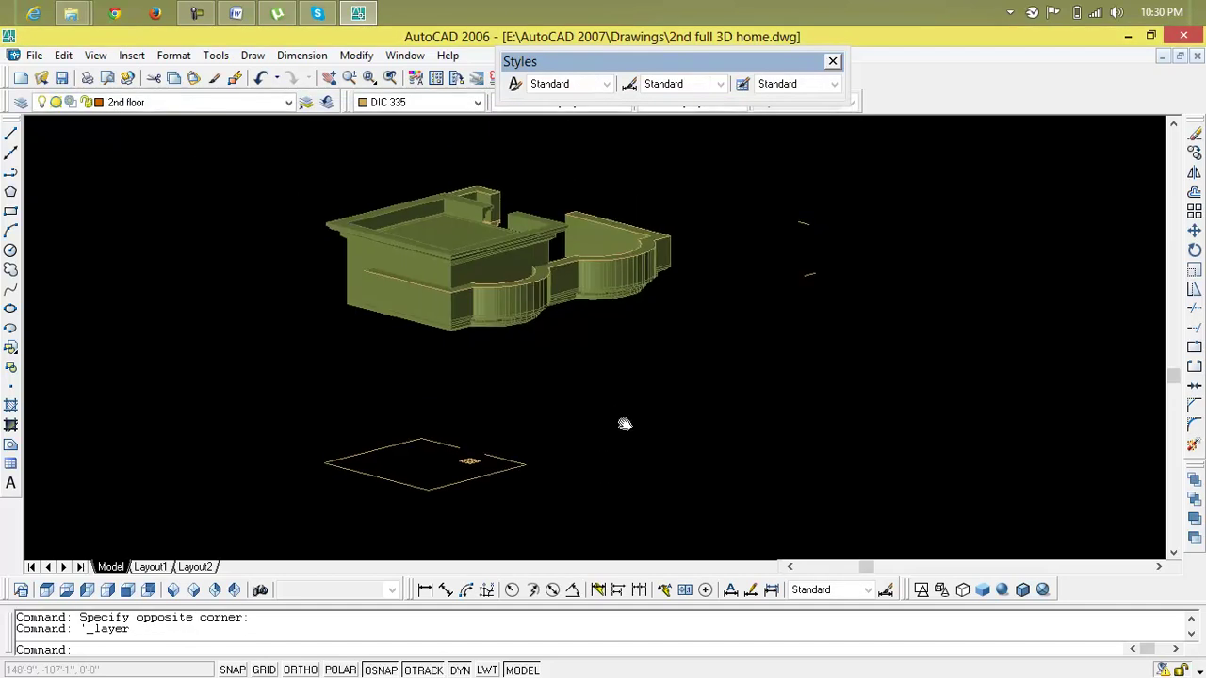
pyautogui.click(697, 177)
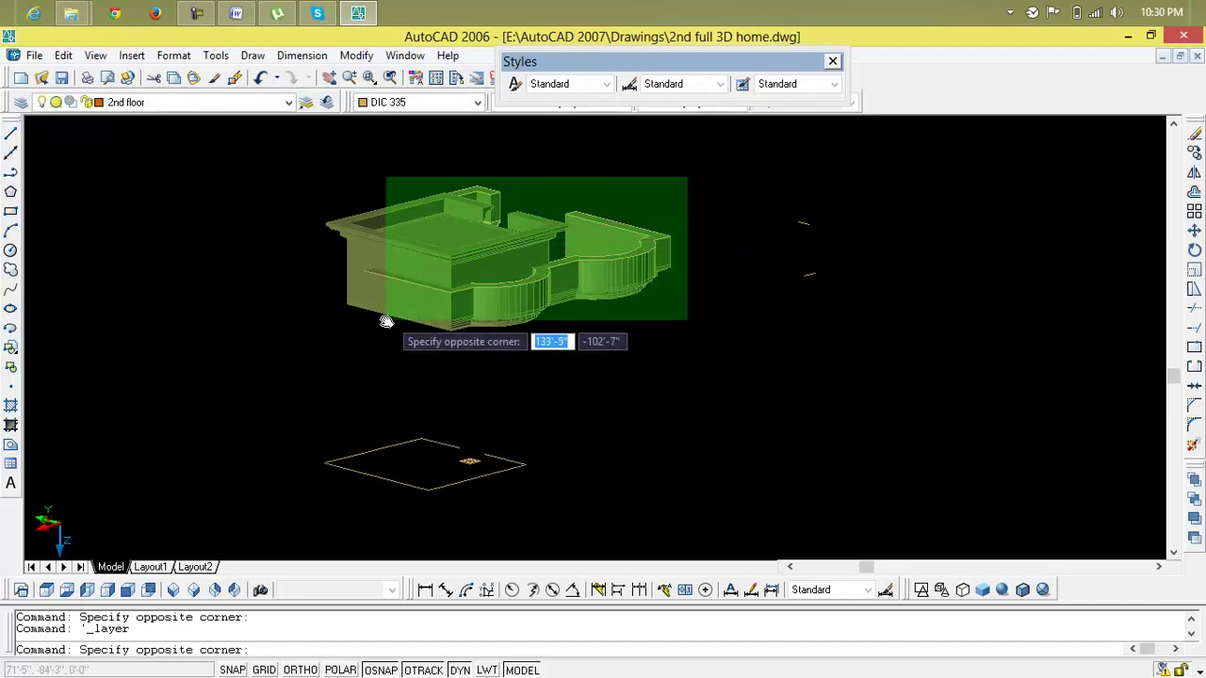
pyautogui.click(255, 356)
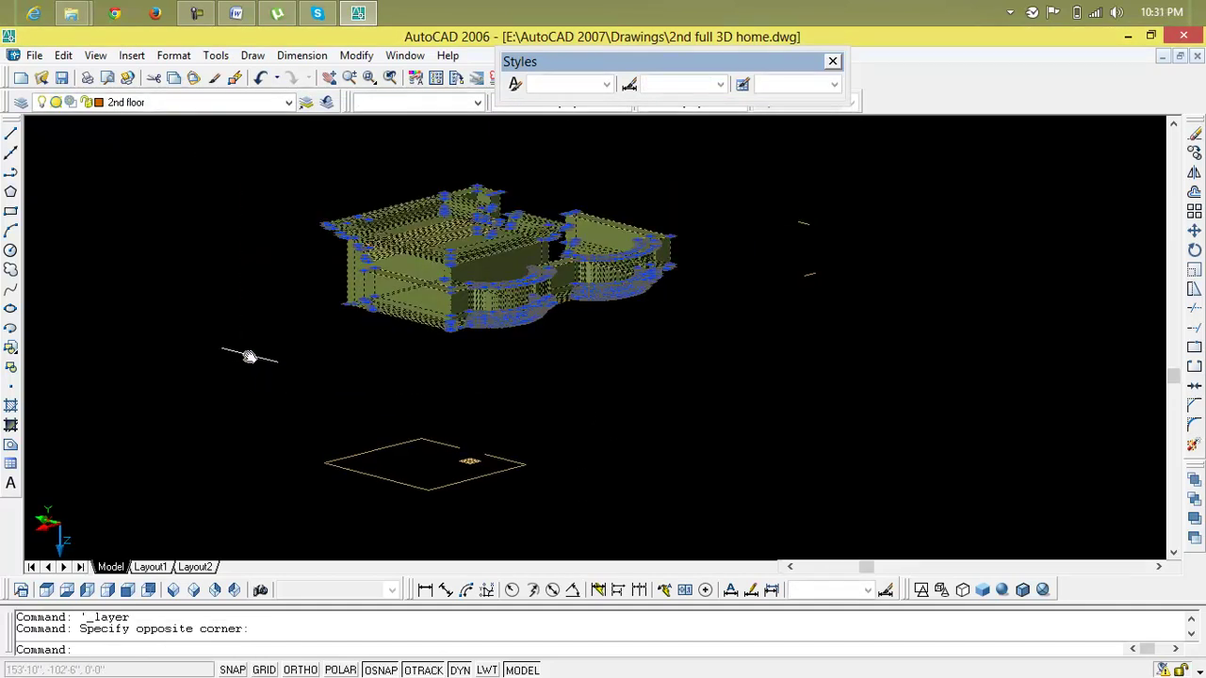
pyautogui.click(289, 104)
pyautogui.click(252, 162)
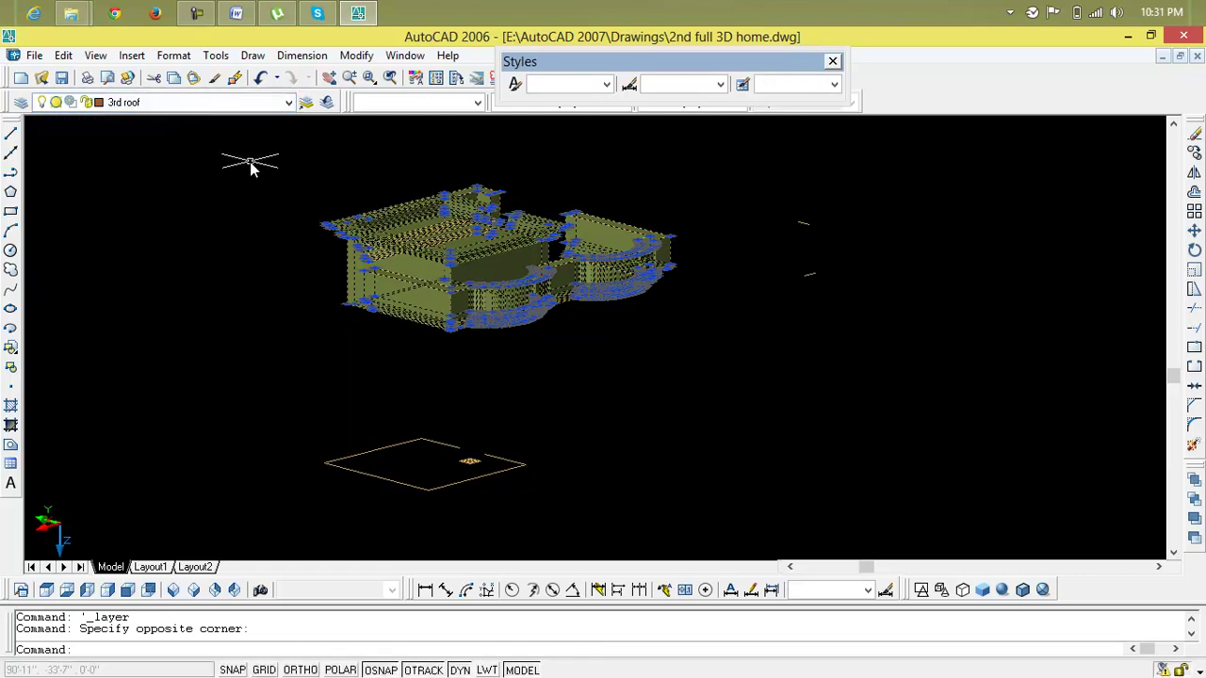
pyautogui.click(476, 104)
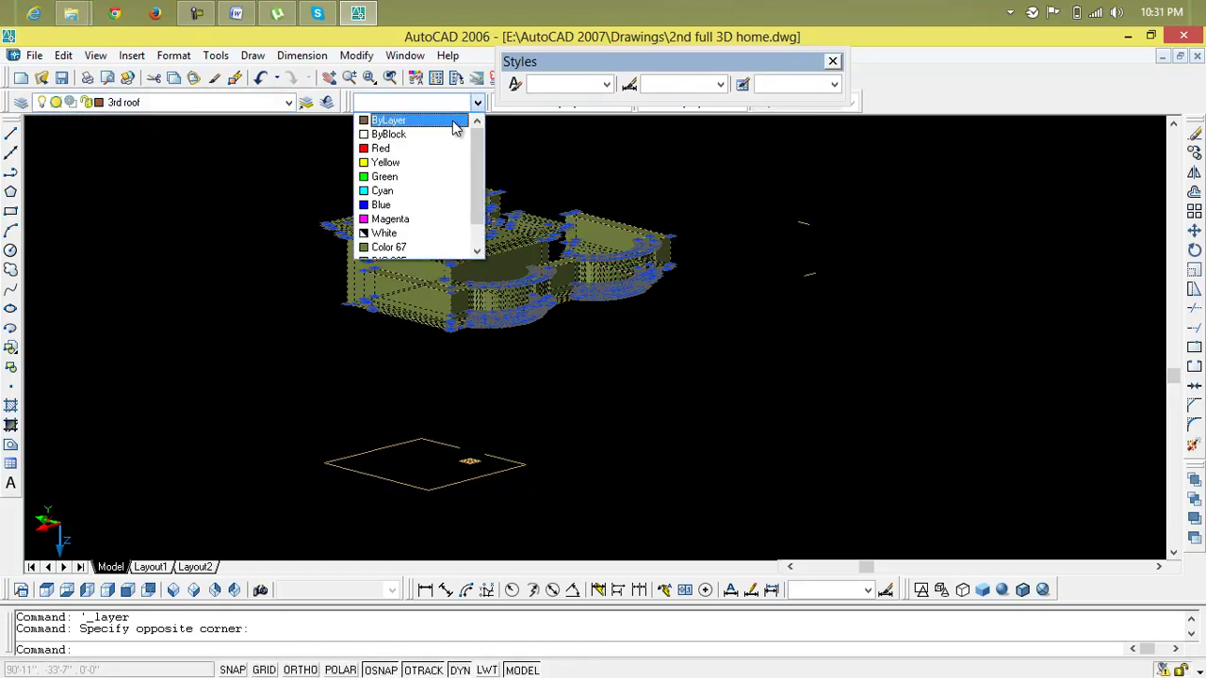
pyautogui.click(456, 120)
pyautogui.press('Escape')
pyautogui.press('Escape')
# Select the whole house again to verify it sits on the 3rd roof layer.
pyautogui.scroll(-2, 619, 280)
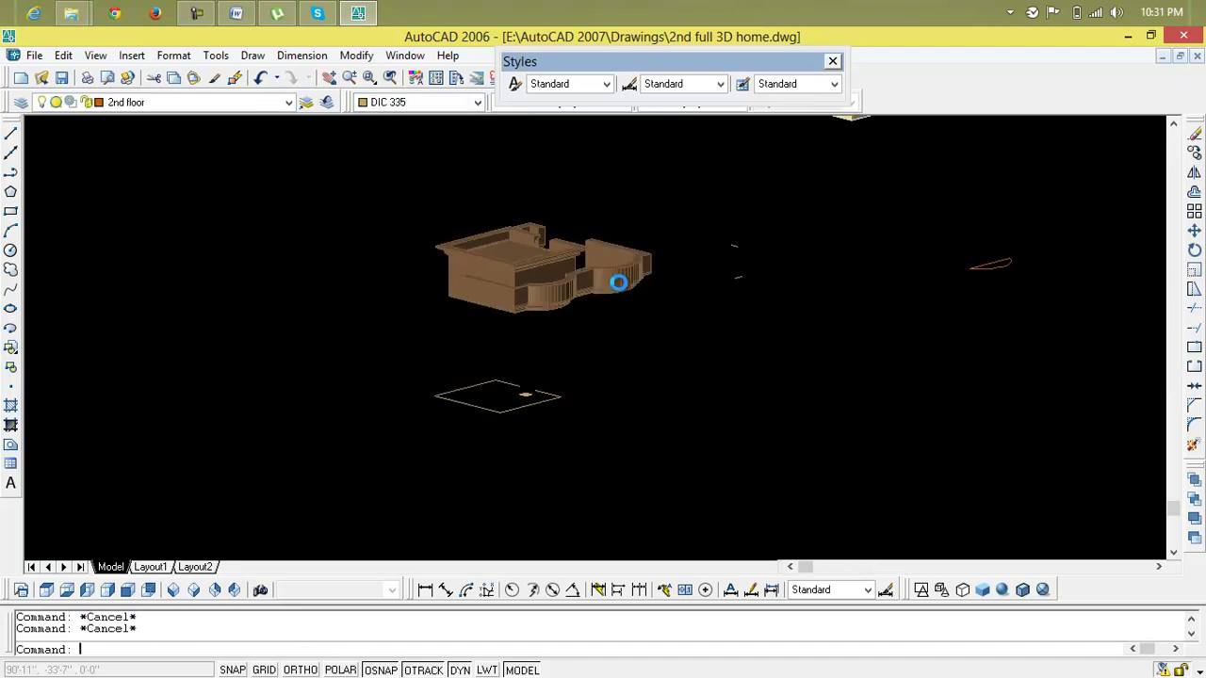
pyautogui.scroll(-4, 455, 272)
pyautogui.scroll(2, 489, 282)
pyautogui.scroll(3, 496, 293)
pyautogui.click(552, 200)
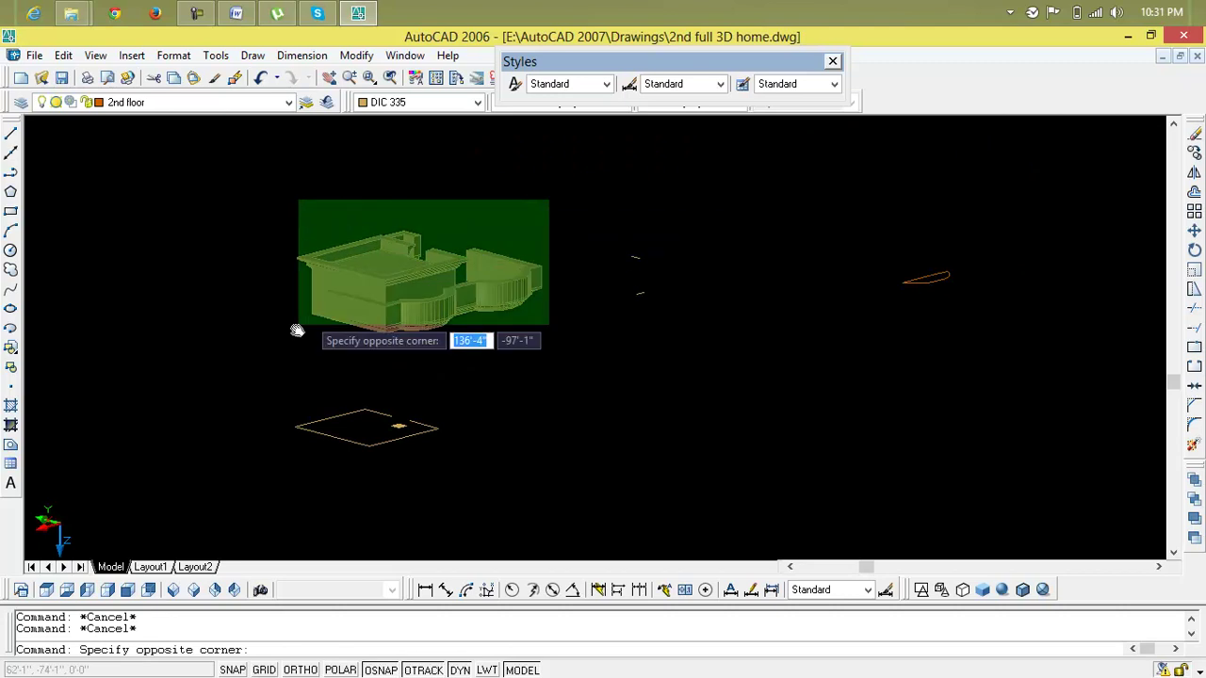
pyautogui.click(291, 349)
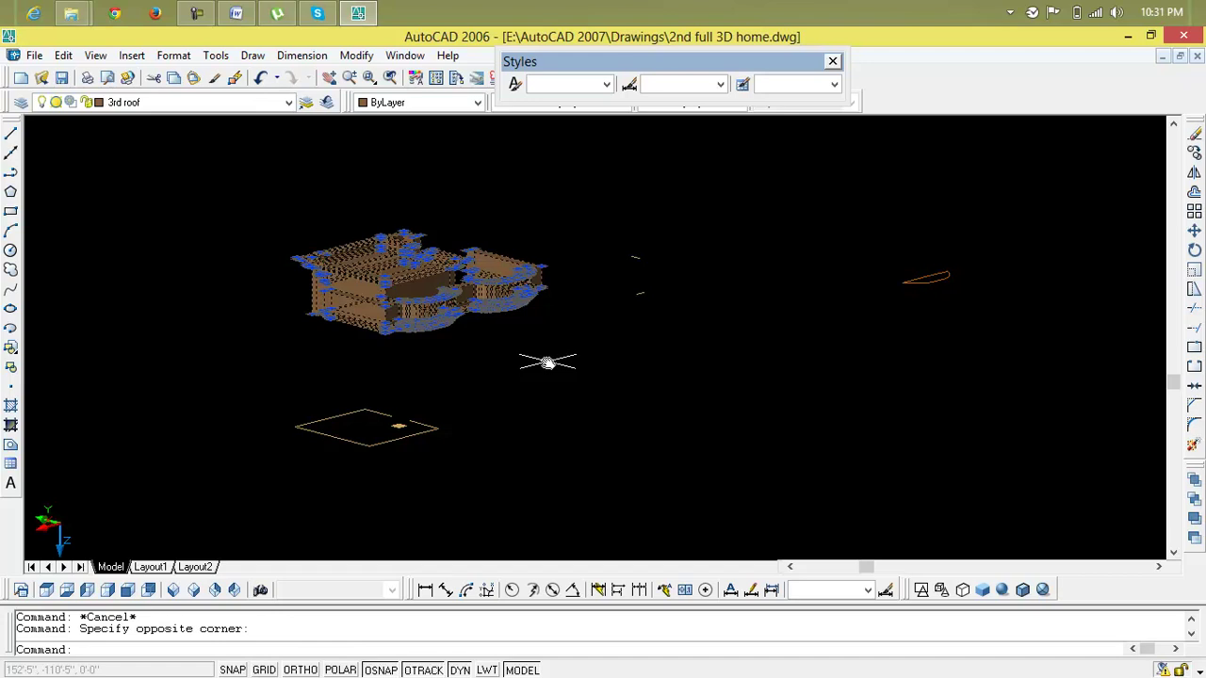
pyautogui.press('Escape')
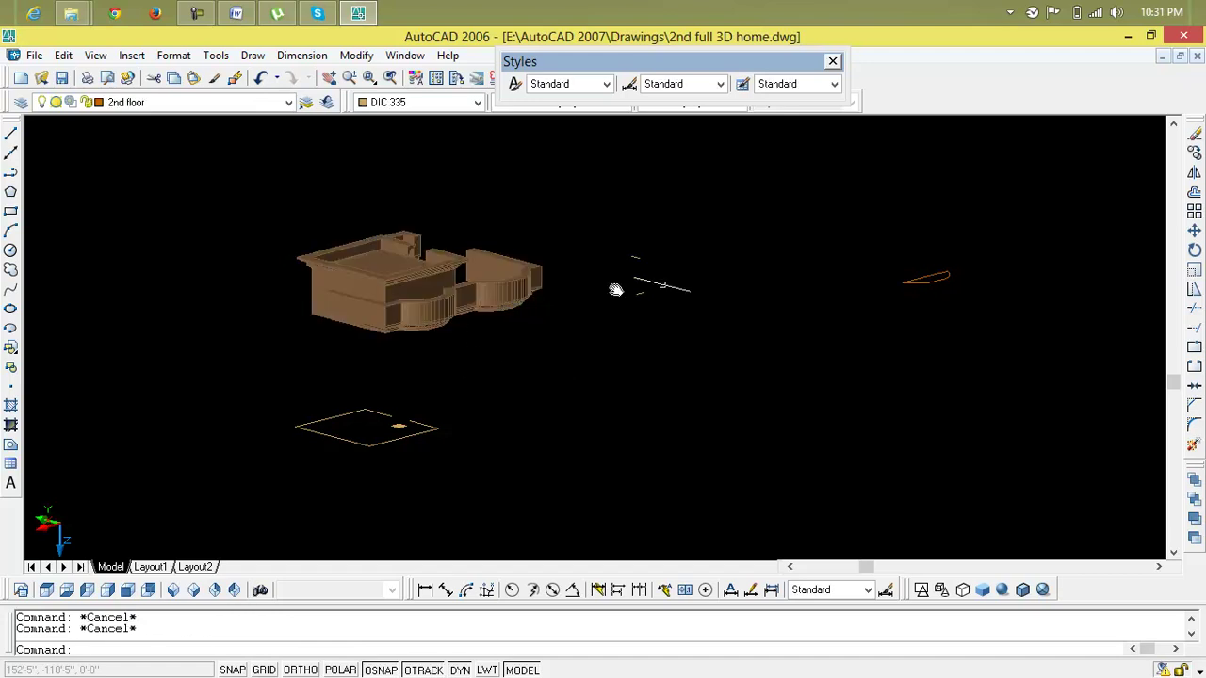
# Switch to the NE Isometric view and zoom in on the model.
pyautogui.click(182, 597)
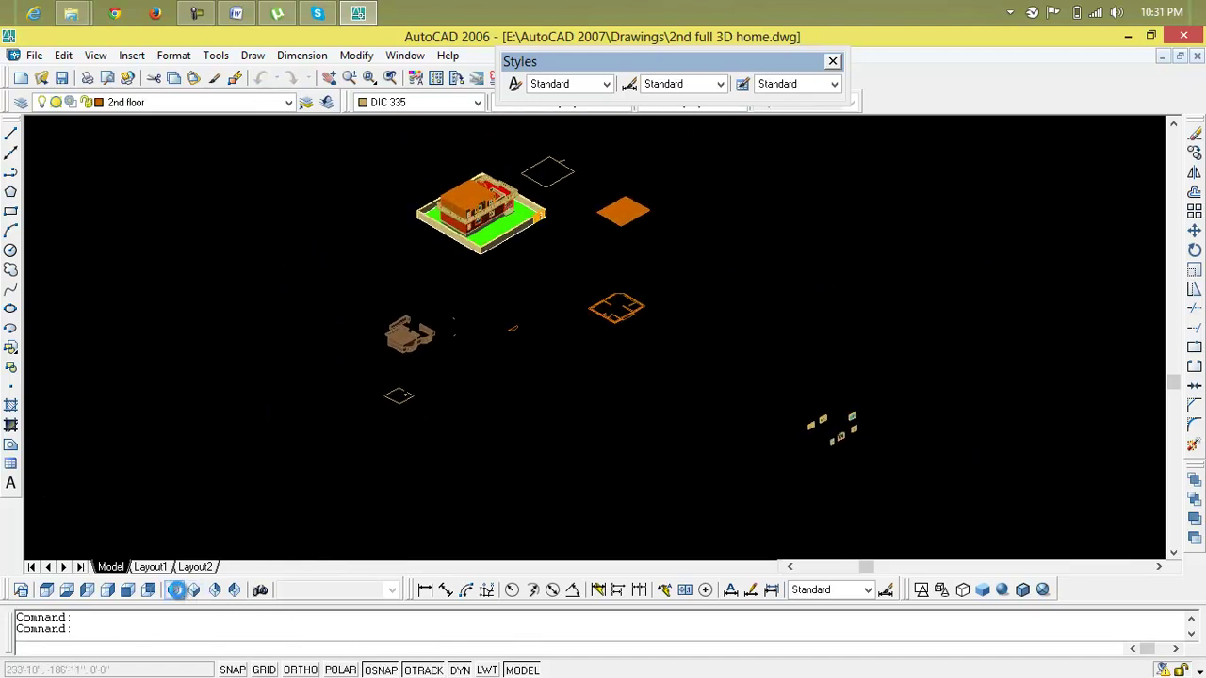
pyautogui.click(194, 595)
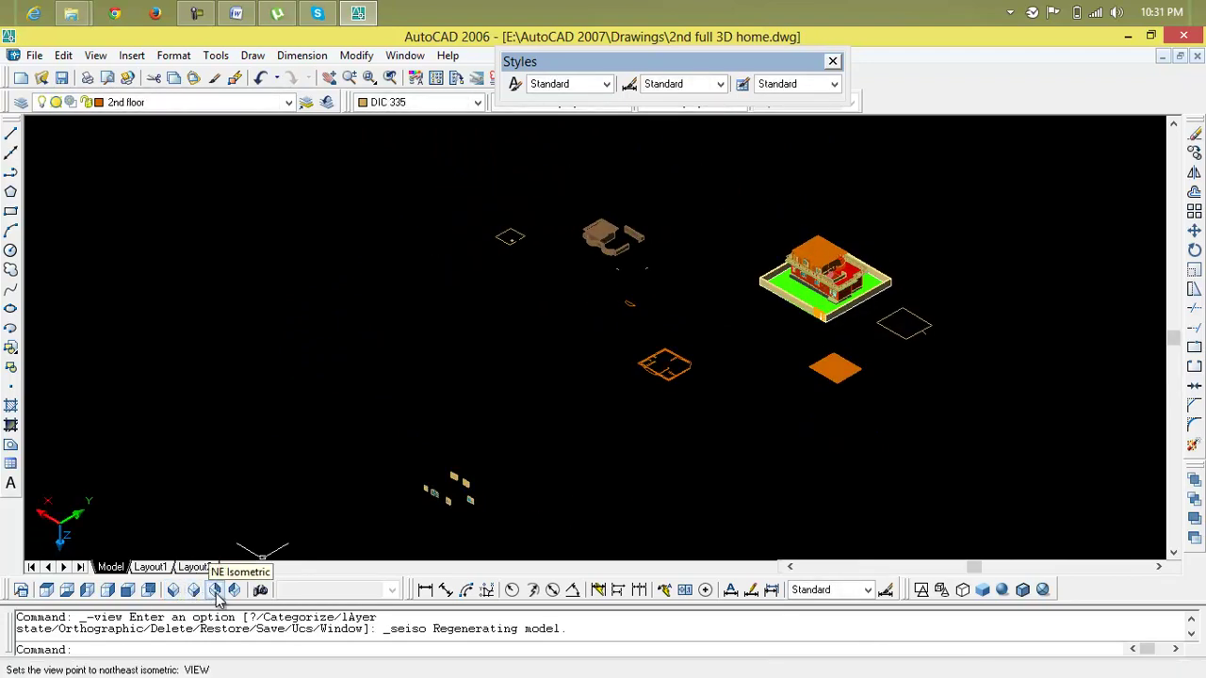
pyautogui.click(216, 591)
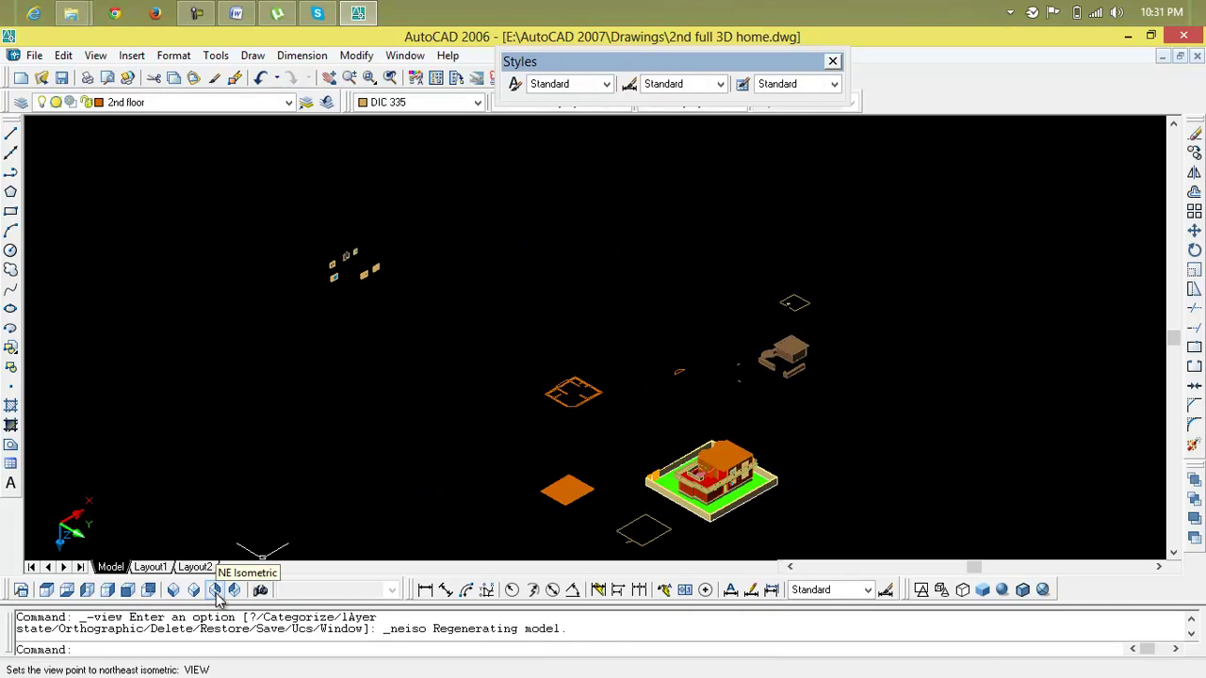
pyautogui.scroll(3, 768, 342)
pyautogui.scroll(2, 719, 267)
pyautogui.scroll(1, 702, 314)
pyautogui.scroll(2, 702, 314)
# Start the Move command (M) and select the brown roof parapet and box pieces.
pyautogui.press('Escape')
pyautogui.press('Escape')
pyautogui.write('m')
pyautogui.press('Return')
pyautogui.scroll(-3, 904, 276)
pyautogui.click(946, 224)
pyautogui.click(953, 211)
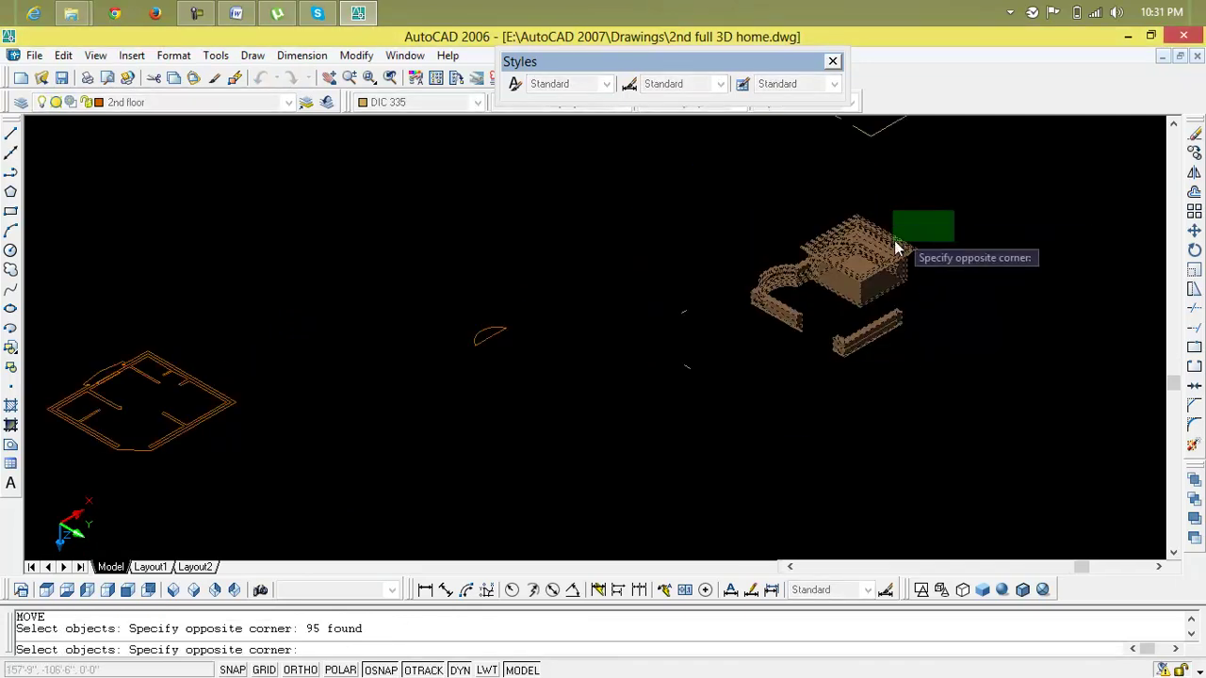
pyautogui.click(761, 424)
pyautogui.press('Return')
# Move the roof structure from the brown box's bottom corner to the red wall corner.
pyautogui.scroll(3, 847, 372)
pyautogui.scroll(3, 847, 372)
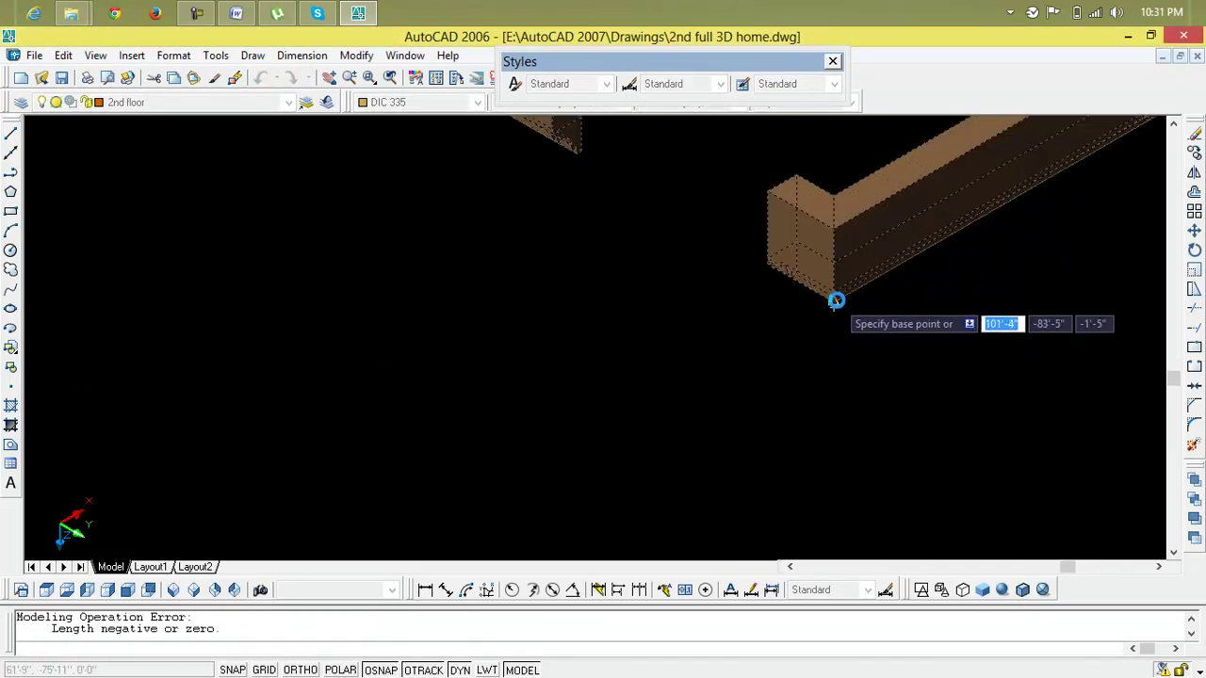
pyautogui.scroll(2, 837, 301)
pyautogui.scroll(1, 810, 289)
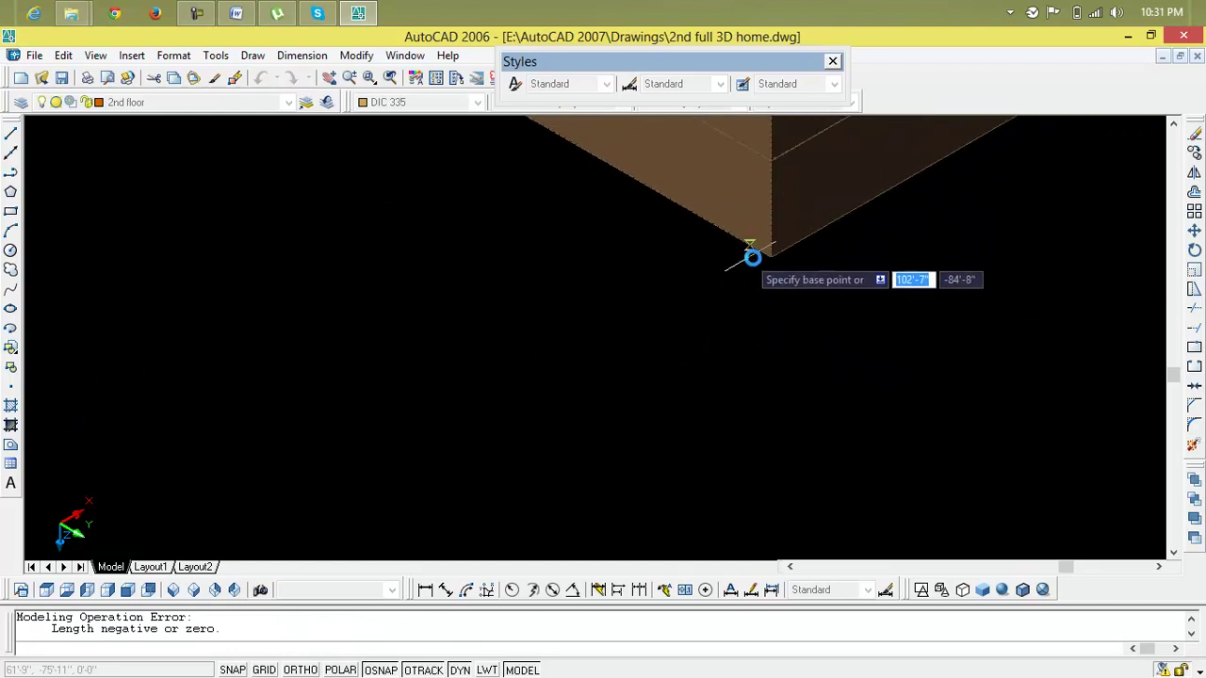
pyautogui.click(769, 258)
pyautogui.scroll(-5, 165, 546)
pyautogui.scroll(-2, 369, 477)
pyautogui.scroll(-2, 684, 357)
pyautogui.scroll(-2, 481, 500)
pyautogui.scroll(-2, 637, 415)
pyautogui.scroll(1, 697, 395)
pyautogui.scroll(1, 772, 433)
pyautogui.scroll(2, 734, 499)
pyautogui.scroll(2, 734, 500)
pyautogui.scroll(2, 732, 485)
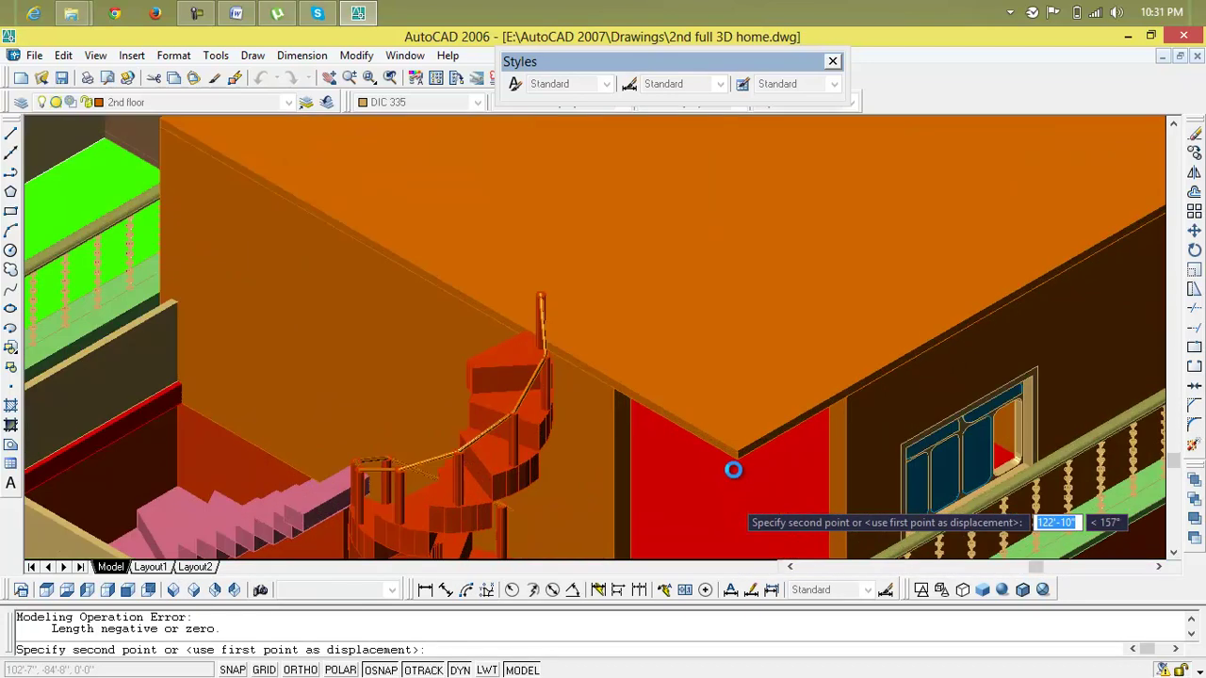
pyautogui.scroll(2, 741, 458)
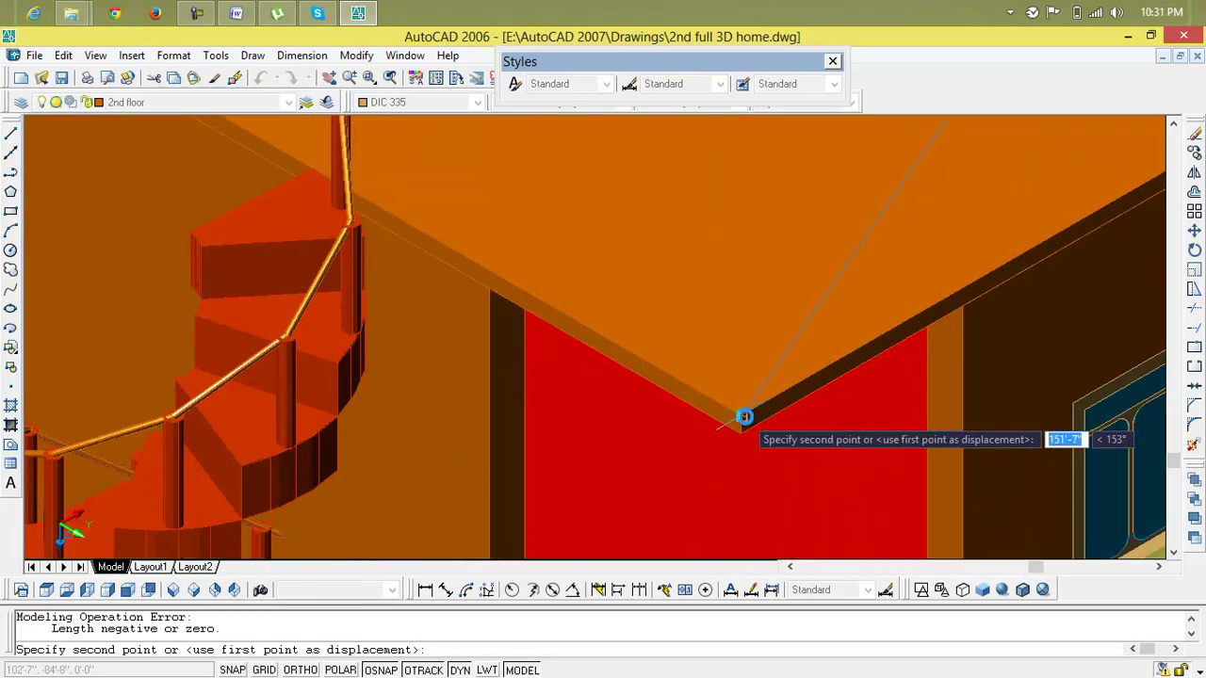
pyautogui.click(745, 417)
pyautogui.scroll(-1, 743, 416)
pyautogui.scroll(-3, 743, 416)
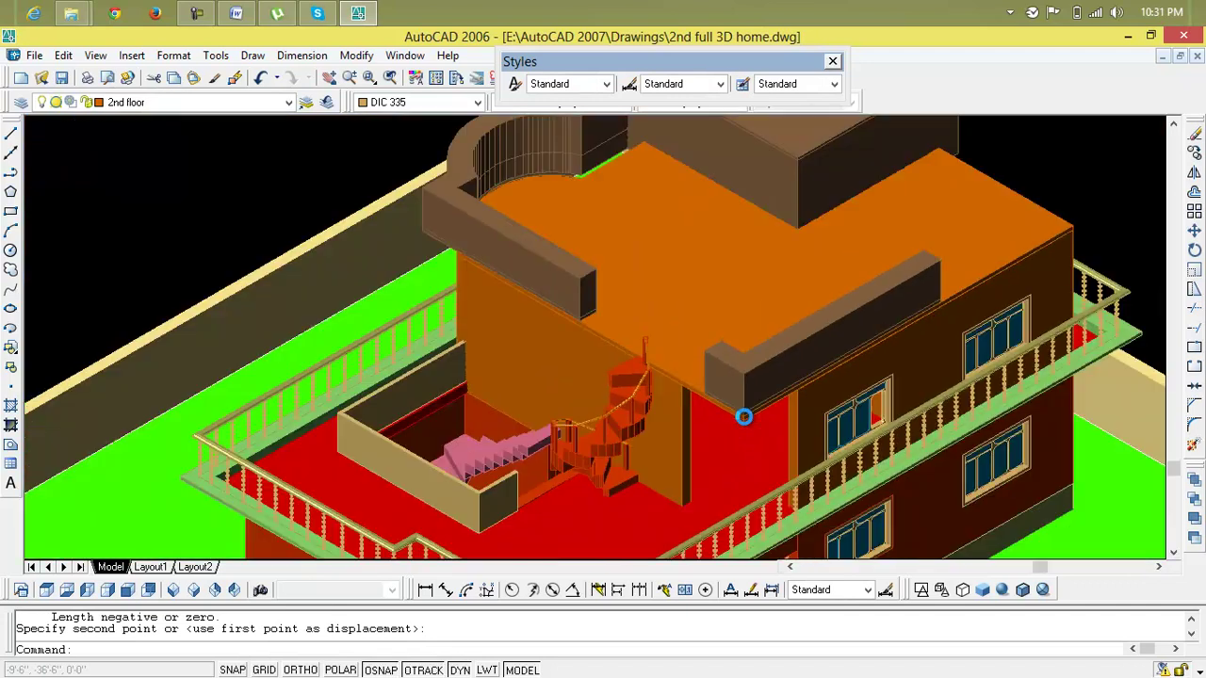
pyautogui.scroll(-3, 743, 417)
pyautogui.click(867, 509)
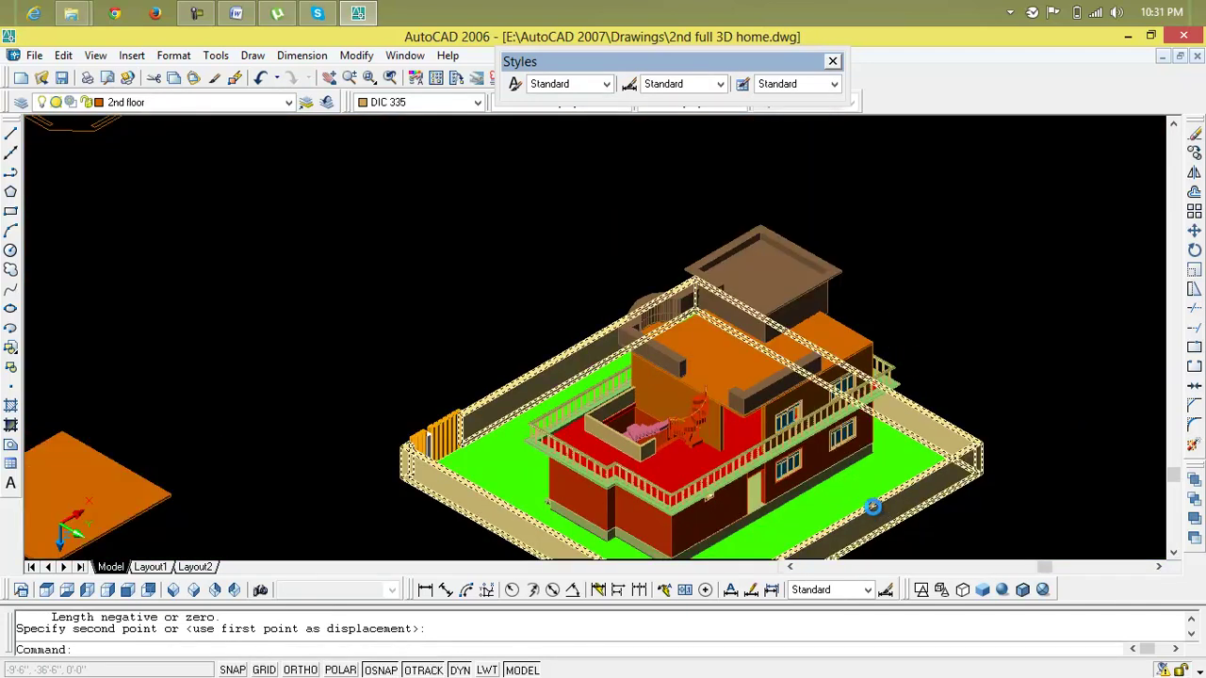
pyautogui.scroll(-2, 829, 452)
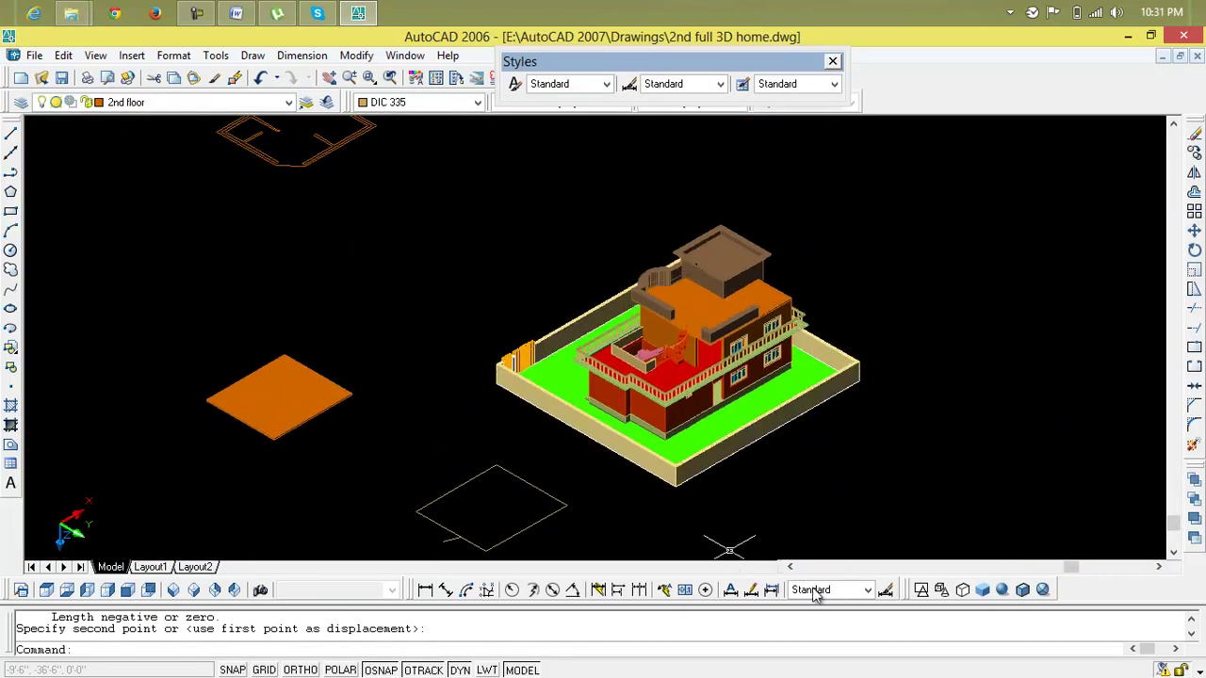
pyautogui.scroll(-2, 782, 563)
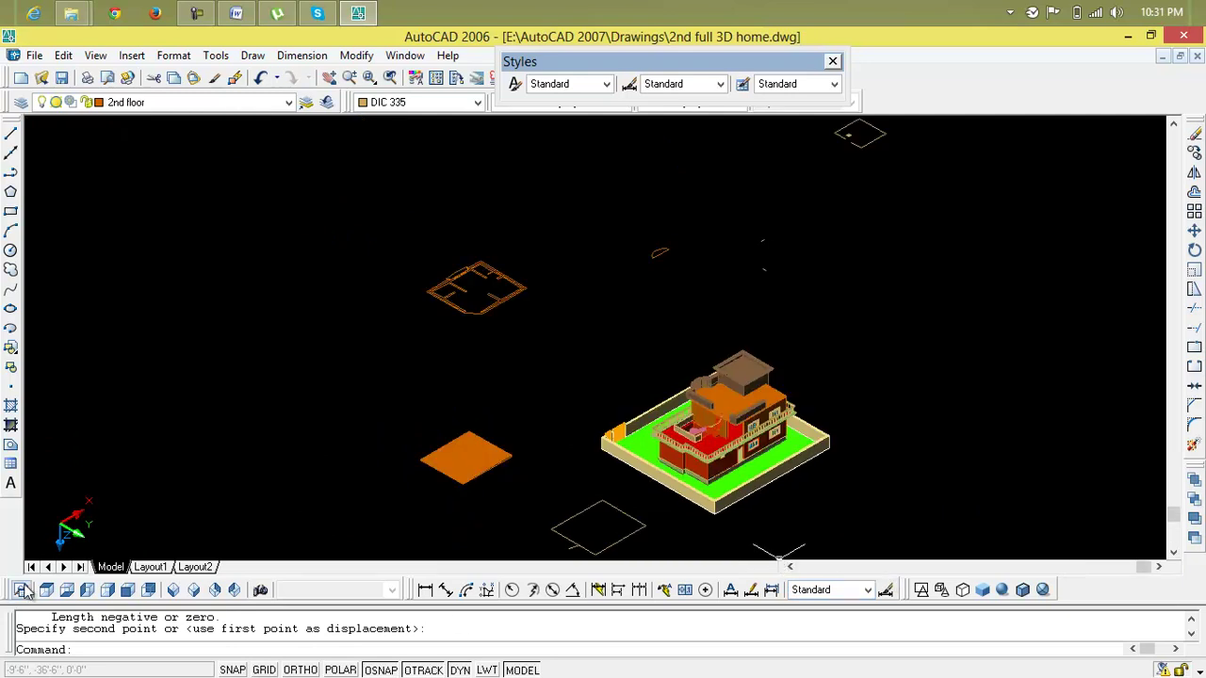
# Switch to SW Isometric, then zoom, pan and orbit to frame the house and roof structure.
pyautogui.click(173, 590)
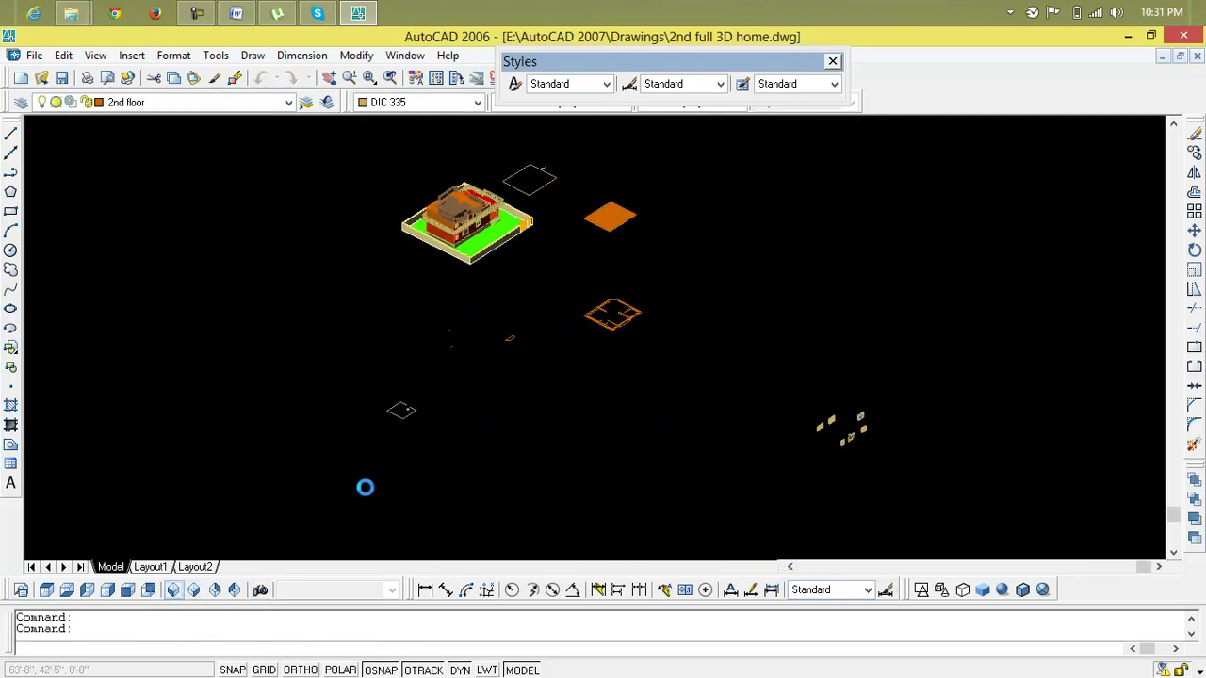
pyautogui.scroll(3, 492, 217)
pyautogui.scroll(2, 491, 214)
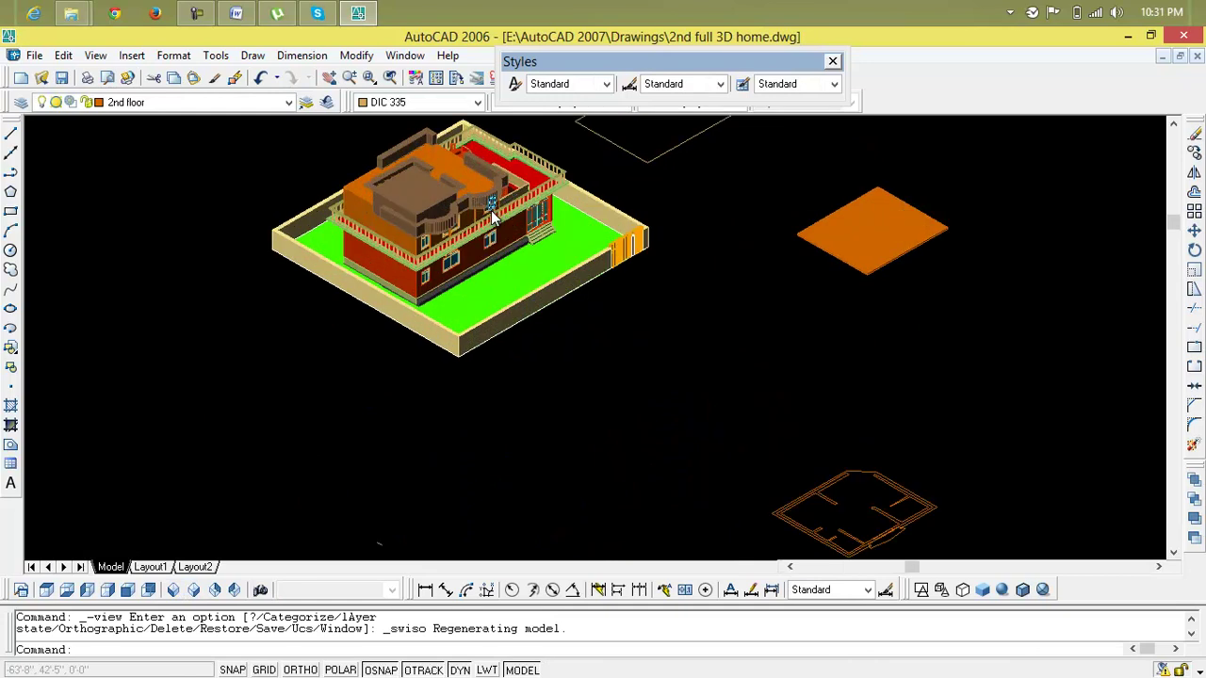
pyautogui.scroll(3, 491, 214)
pyautogui.moveTo(444, 177); pyautogui.dragTo(458, 256, button='middle')
pyautogui.scroll(2, 452, 253)
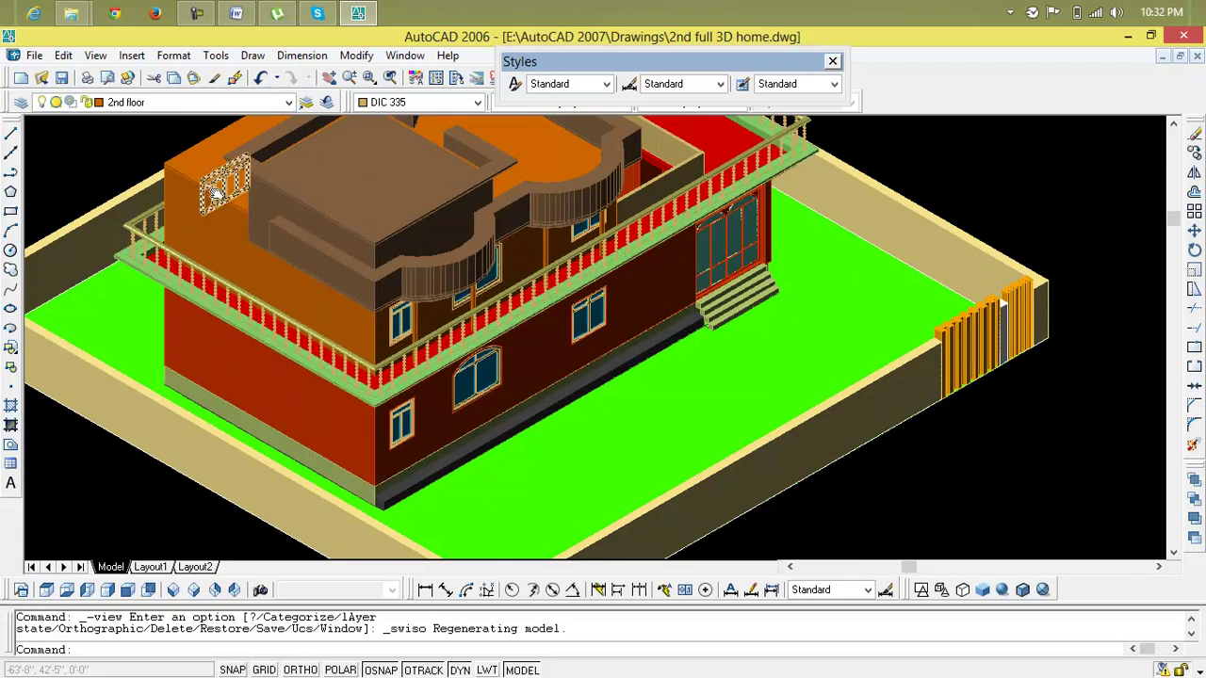
pyautogui.scroll(2, 310, 198)
pyautogui.scroll(2, 465, 208)
pyautogui.scroll(-2, 465, 208)
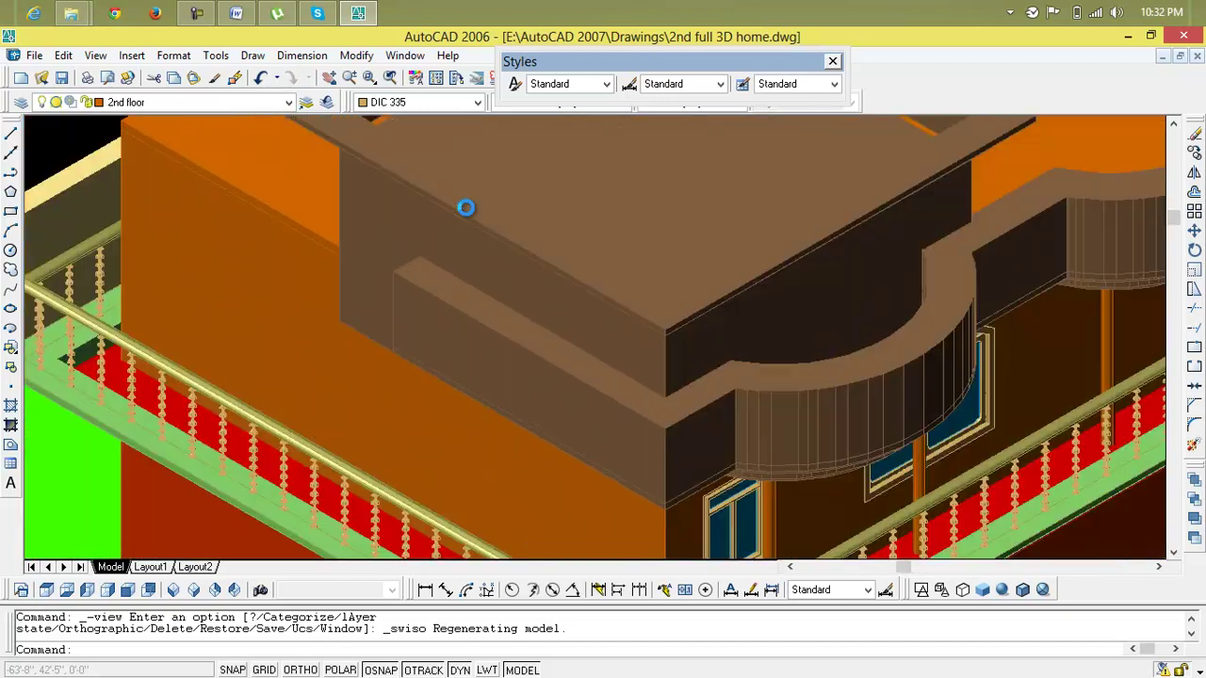
pyautogui.scroll(-2, 466, 206)
pyautogui.scroll(-2, 469, 204)
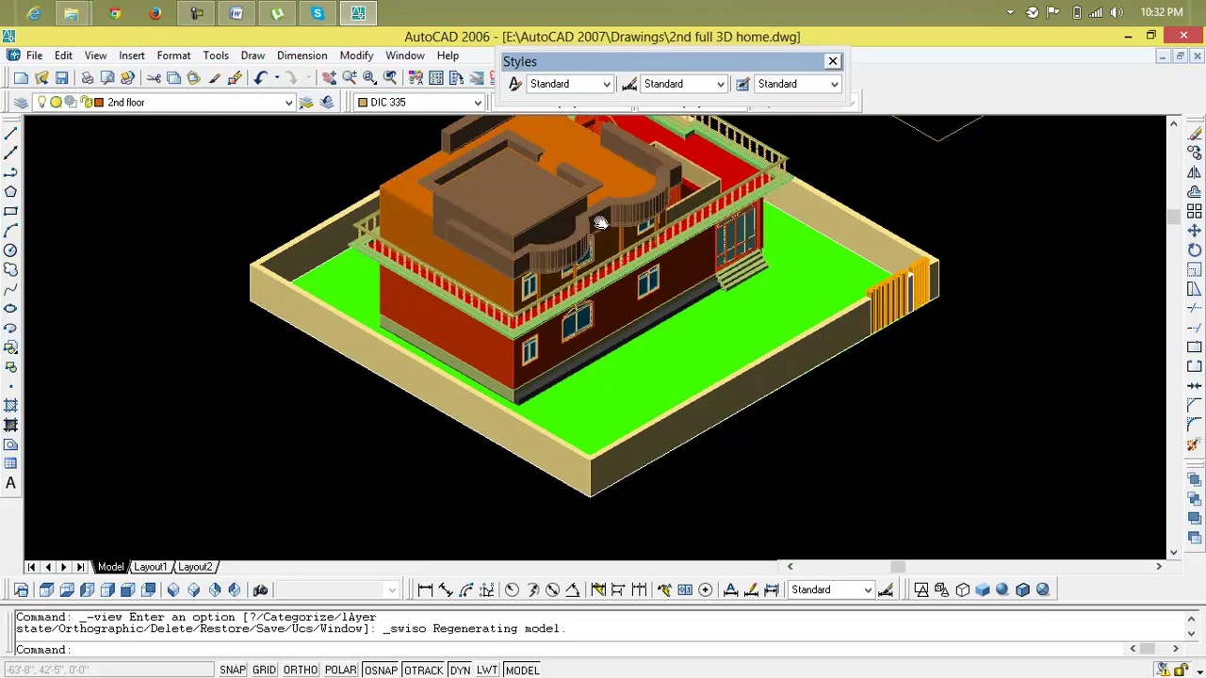
pyautogui.keyDown('shift'); pyautogui.moveTo(625, 215); pyautogui.dragTo(567, 181, button='middle'); pyautogui.keyUp('shift')
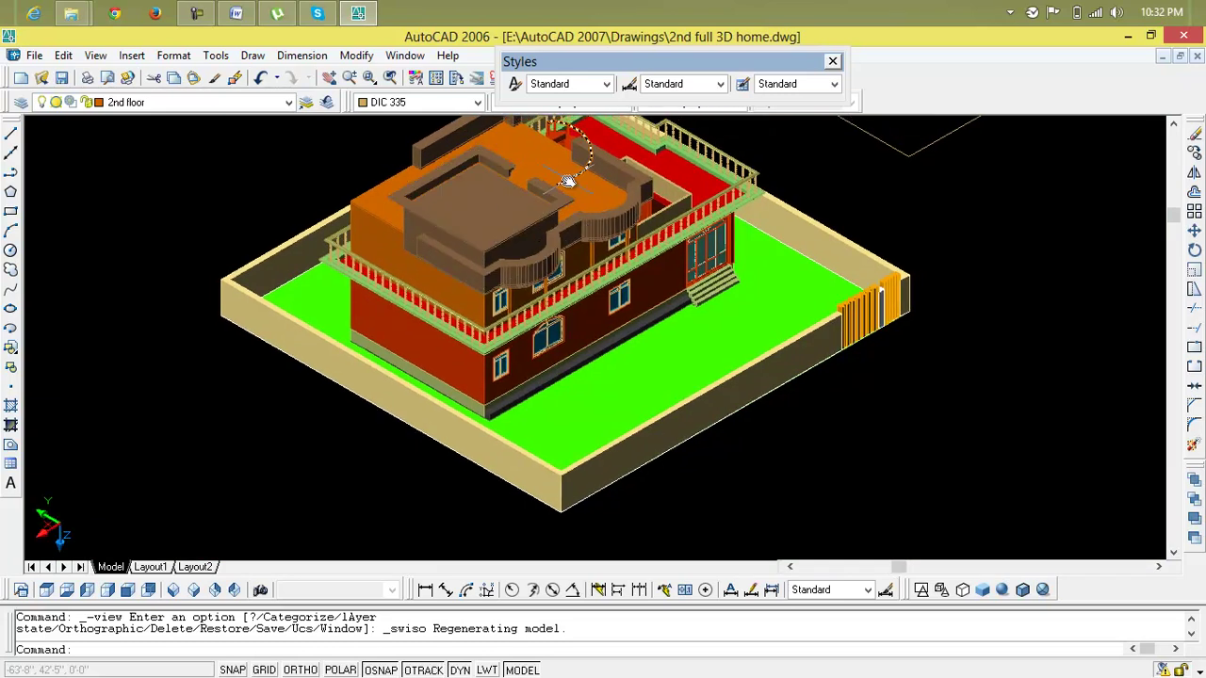
pyautogui.scroll(-2, 480, 209)
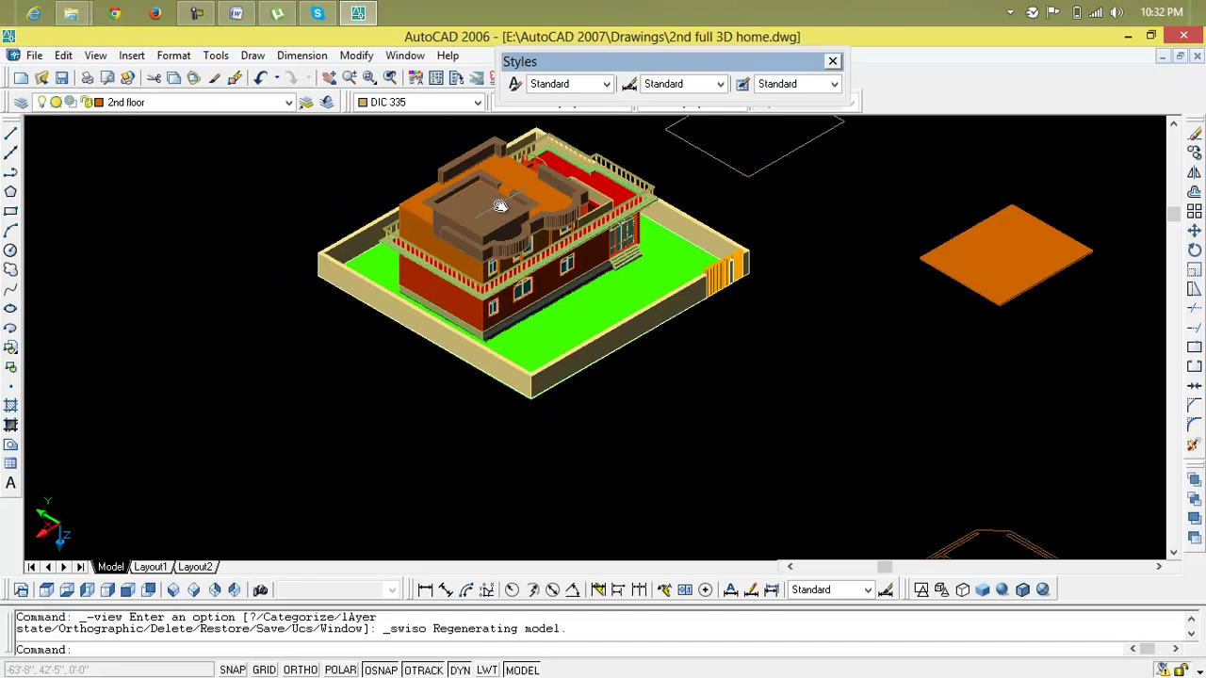
pyautogui.press('Escape')
pyautogui.press('Escape')
pyautogui.write('vp')
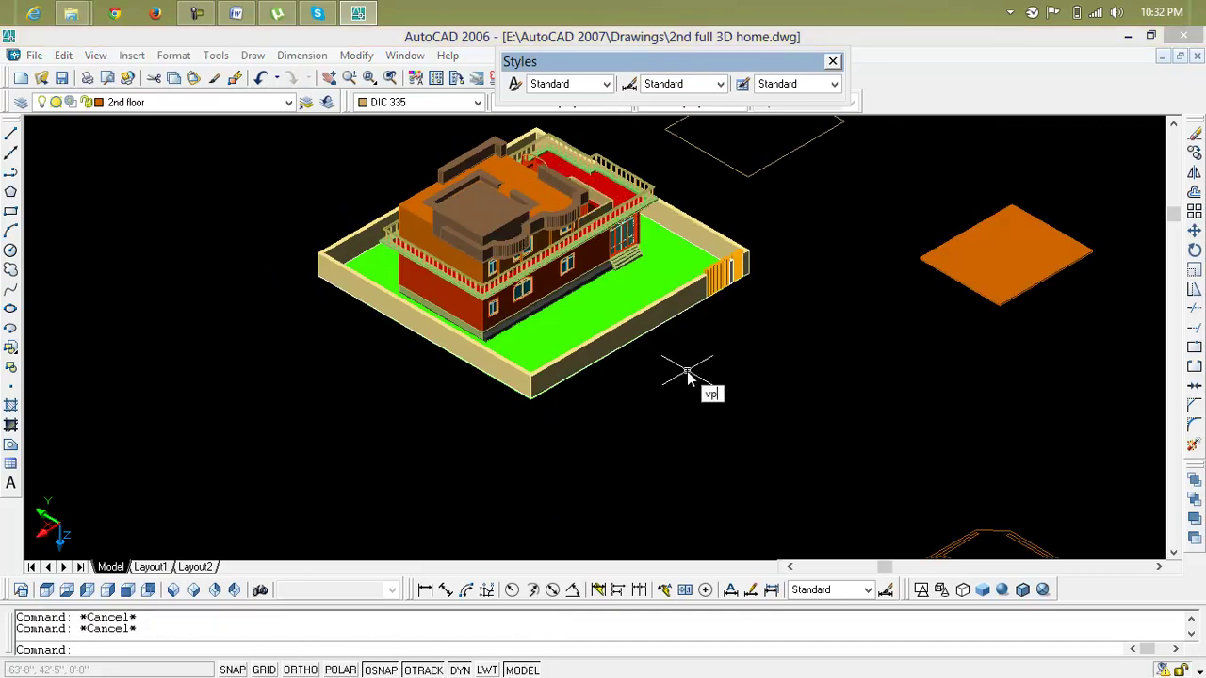
# Set the viewpoint to 225° with 15° elevation and zoom in on the front steps and gate.
pyautogui.press('Return')
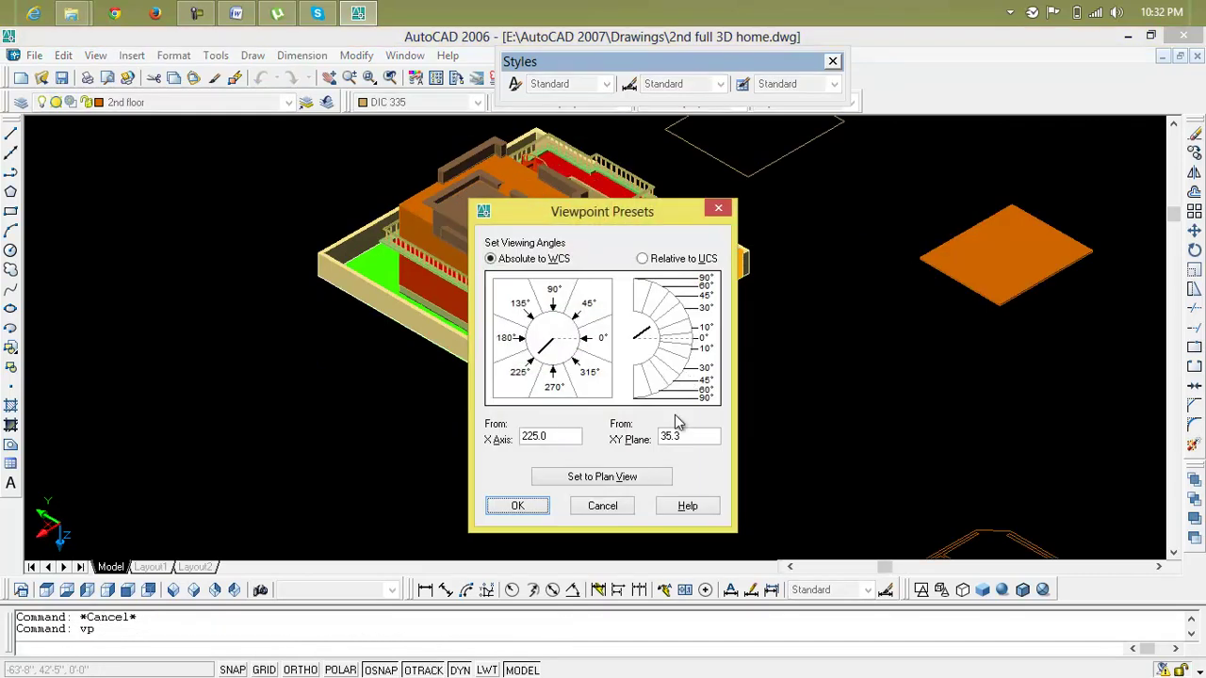
pyautogui.doubleClick(687, 435)
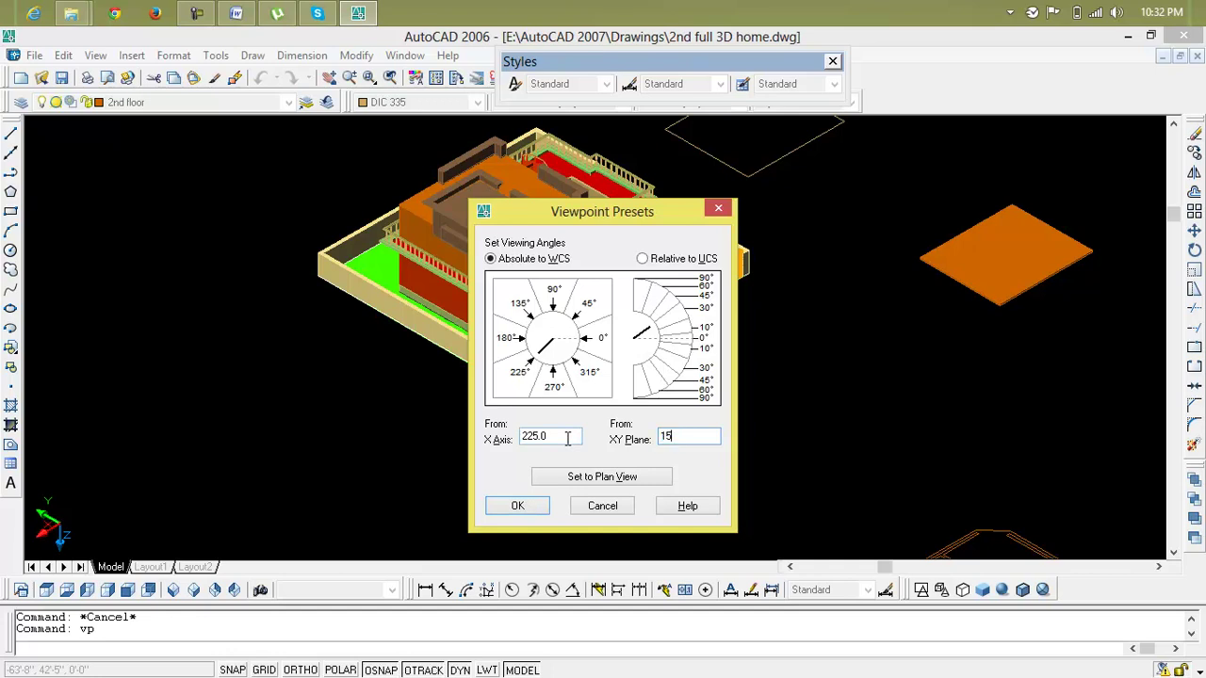
pyautogui.press('Return')
pyautogui.scroll(3, 401, 247)
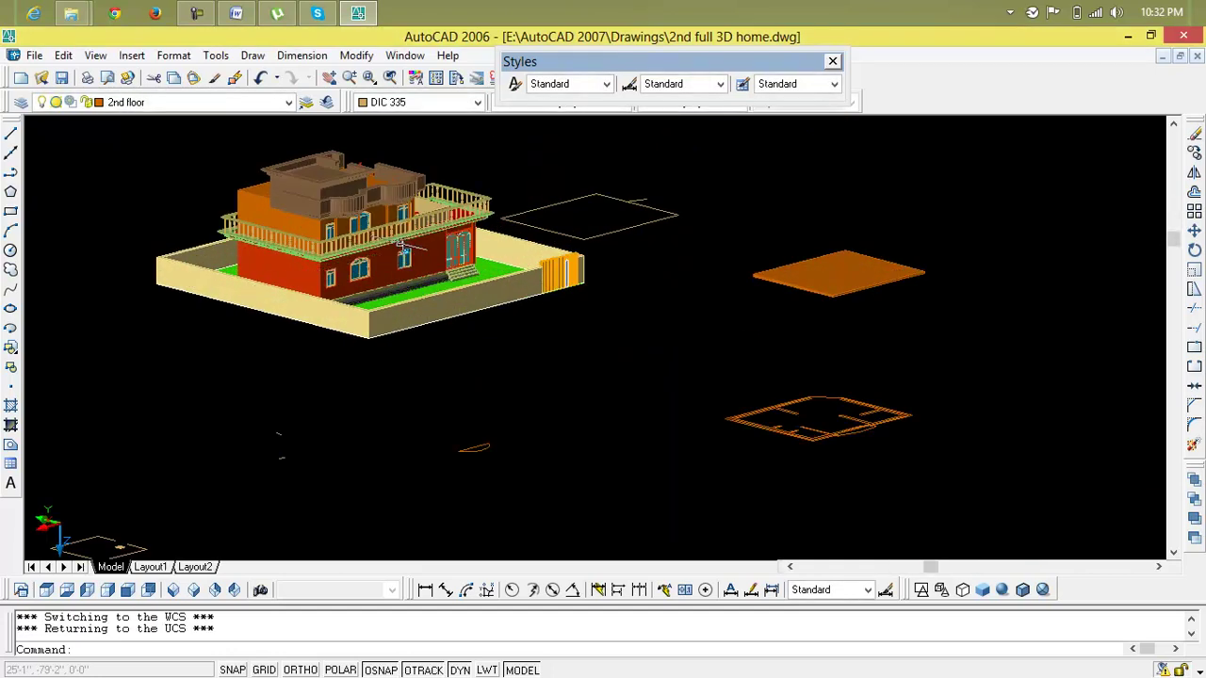
pyautogui.scroll(2, 400, 247)
pyautogui.scroll(-1, 415, 250)
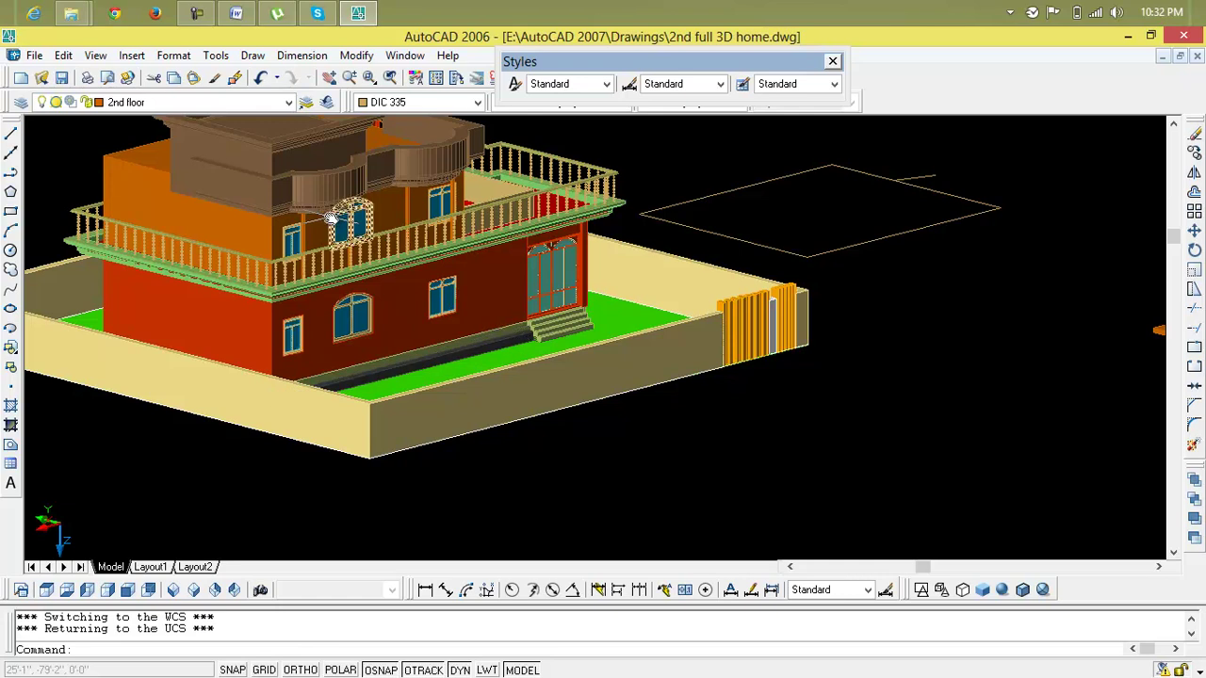
pyautogui.scroll(3, 226, 205)
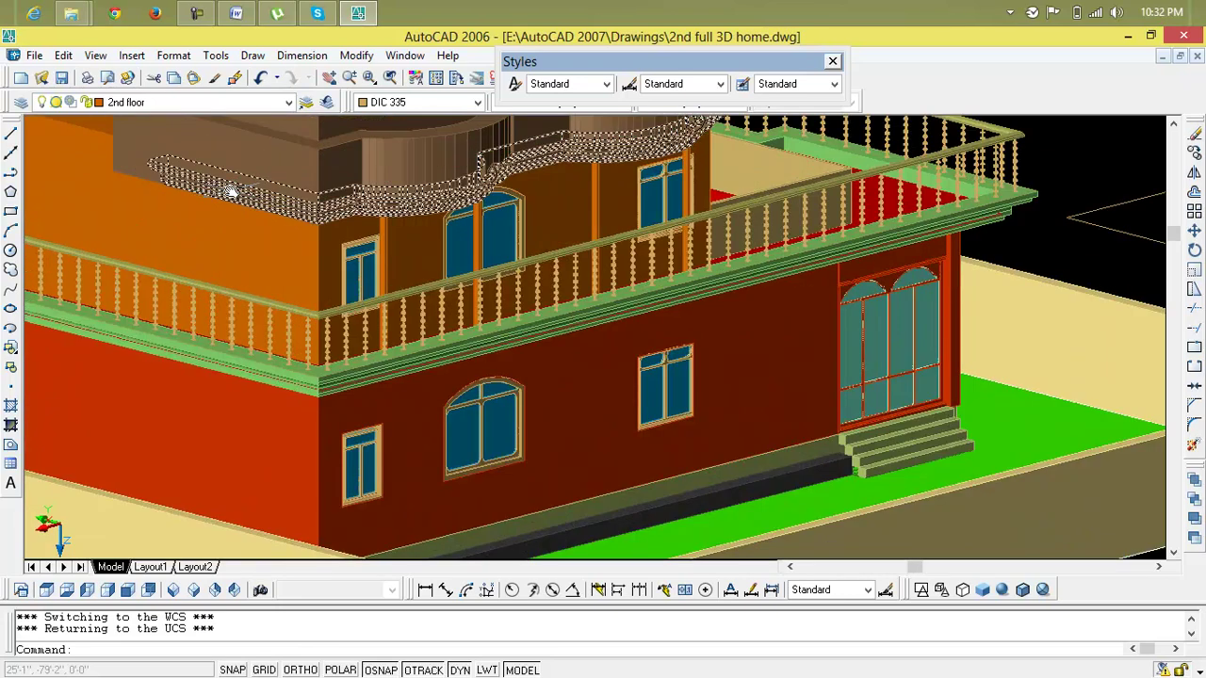
pyautogui.scroll(-4, 231, 192)
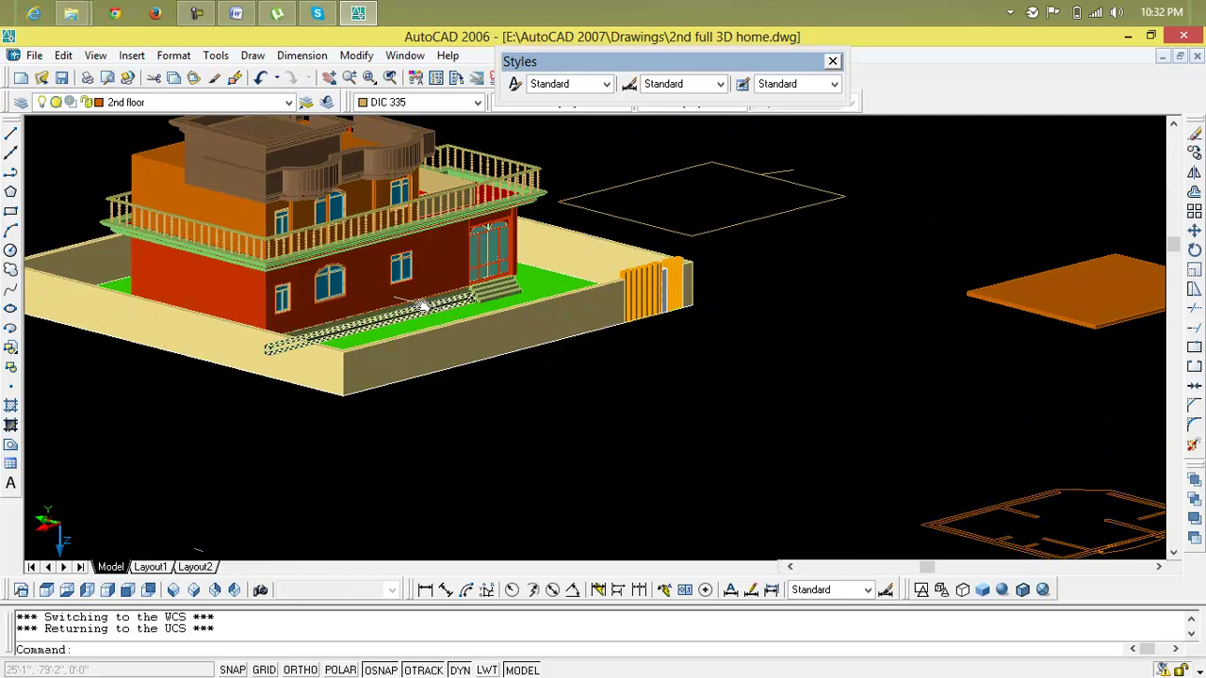
pyautogui.scroll(-1, 424, 303)
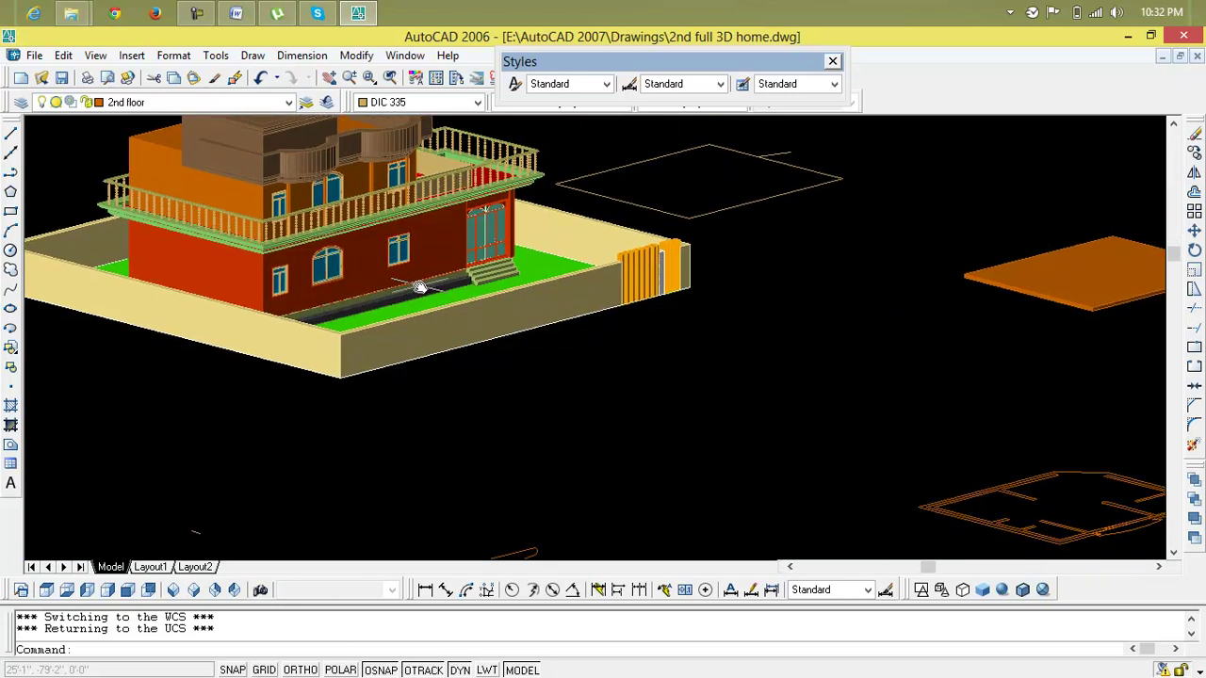
pyautogui.scroll(4, 460, 301)
# Return to the southwest isometric view and zoom in on the house.
pyautogui.press('Escape')
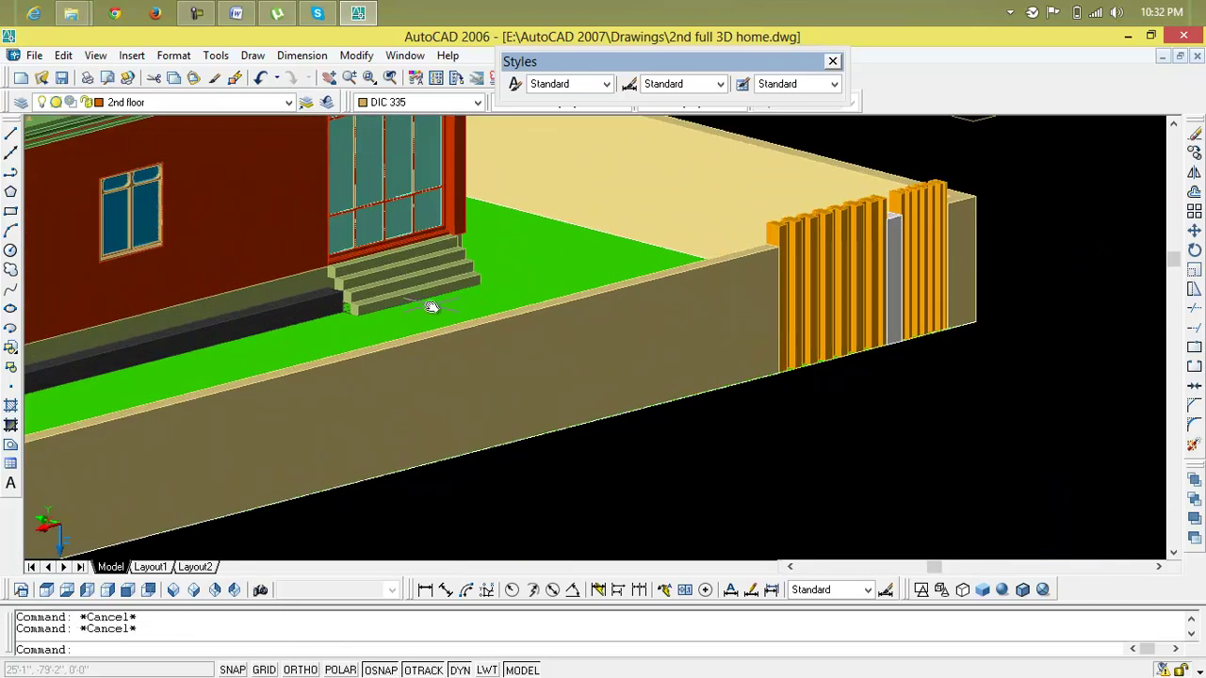
pyautogui.click(215, 589)
pyautogui.scroll(2, 515, 222)
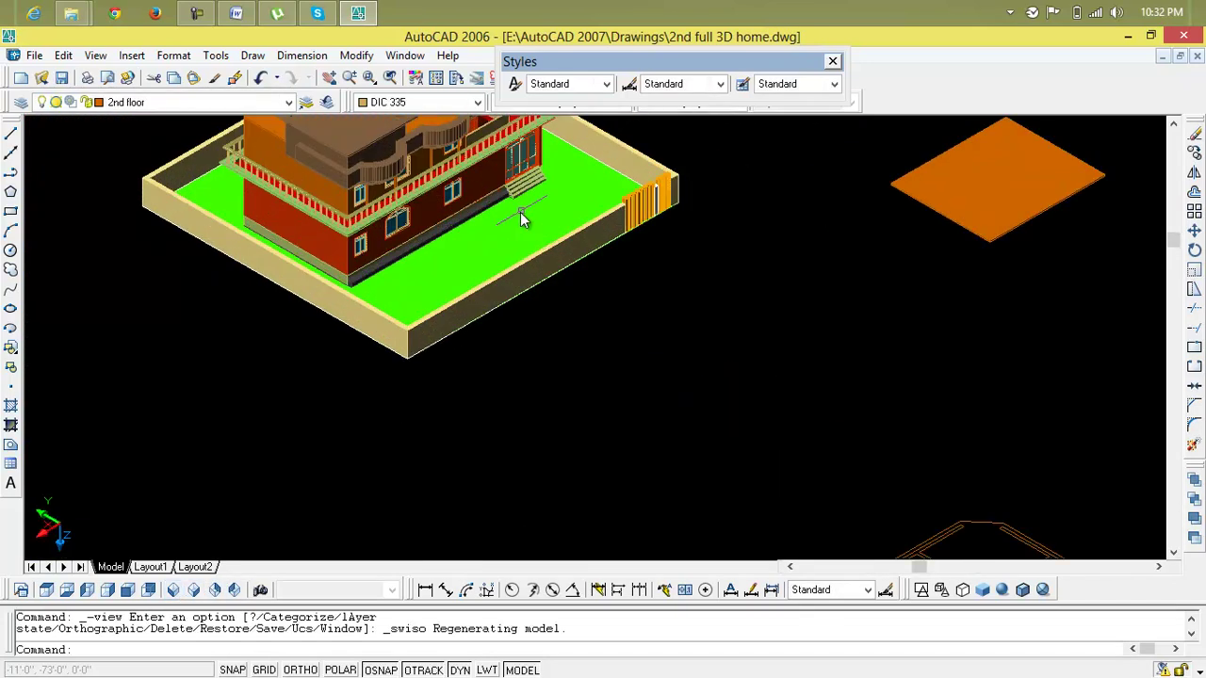
pyautogui.scroll(3, 444, 235)
pyautogui.scroll(-1, 377, 283)
pyautogui.scroll(2, 304, 329)
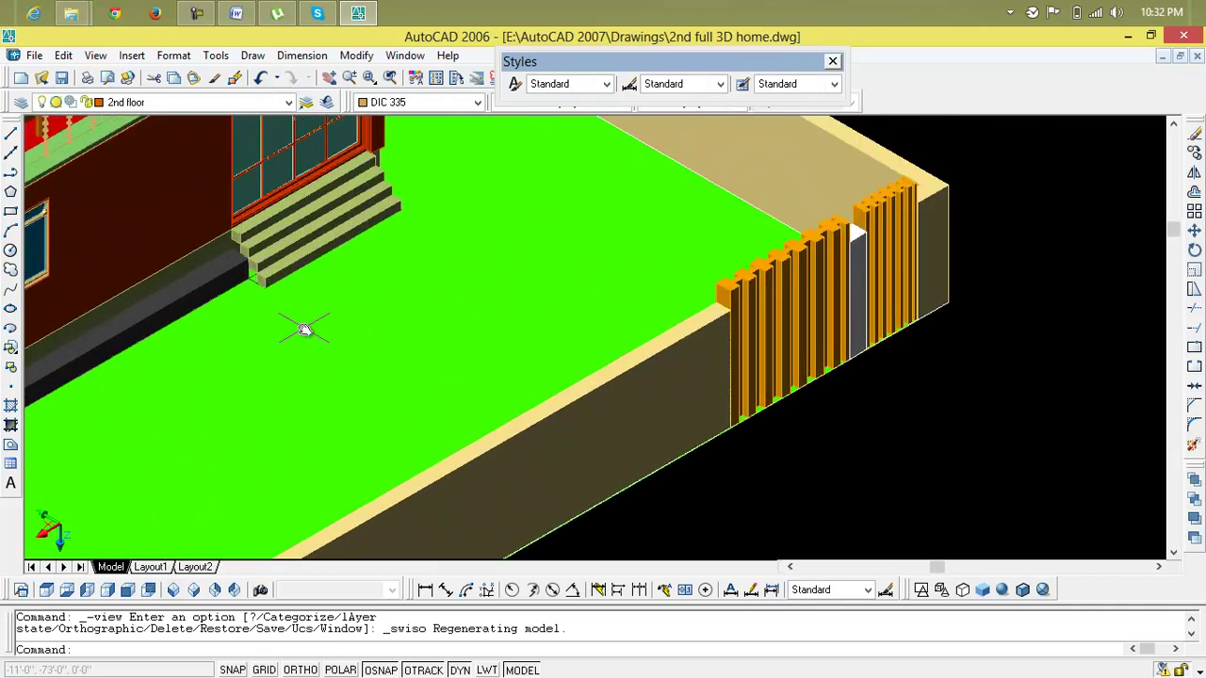
# Start a rectangle at the foot of the front steps, then cancel it.
pyautogui.press('Escape')
pyautogui.press('Escape')
pyautogui.press('Return')
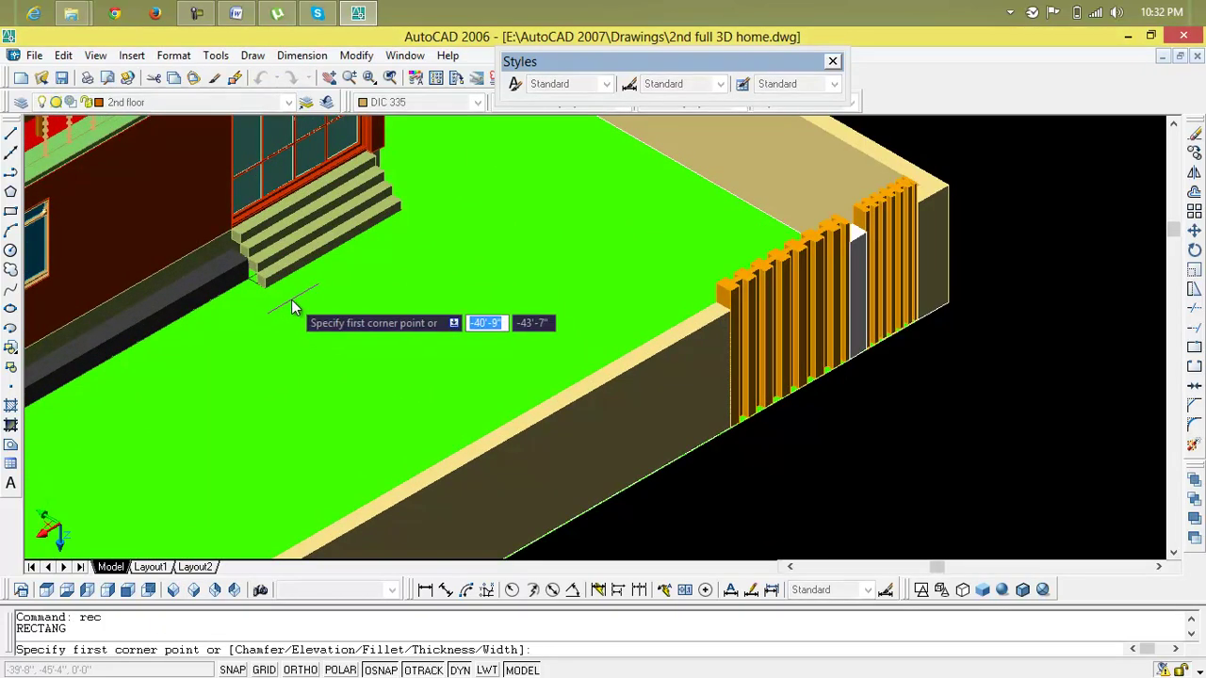
pyautogui.click(264, 283)
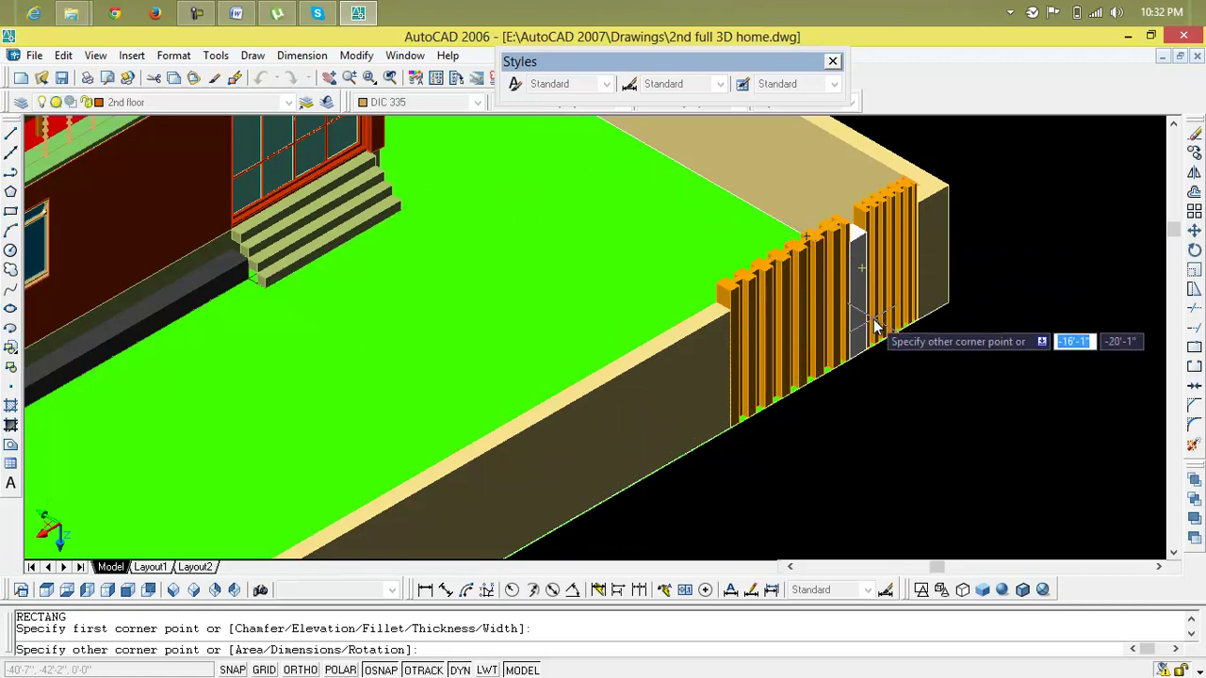
pyautogui.press('Escape')
pyautogui.press('Escape')
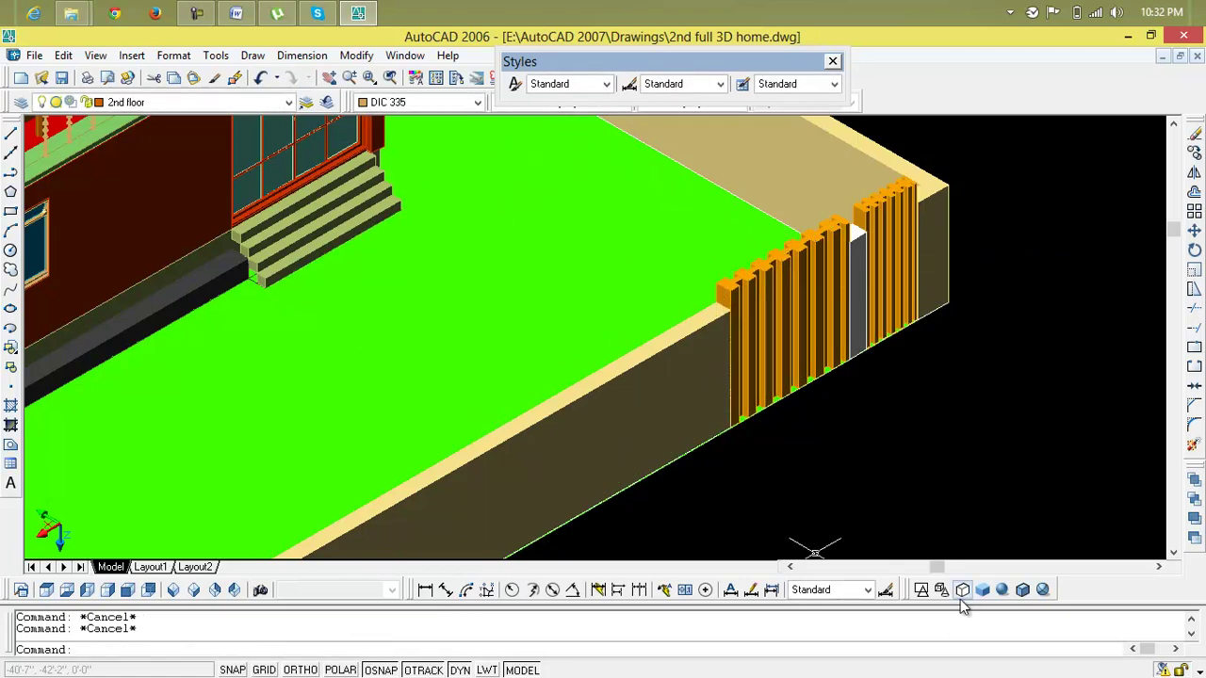
# Switch to 2D wireframe and draw the walkway rectangle from the front steps to the gate.
pyautogui.click(920, 590)
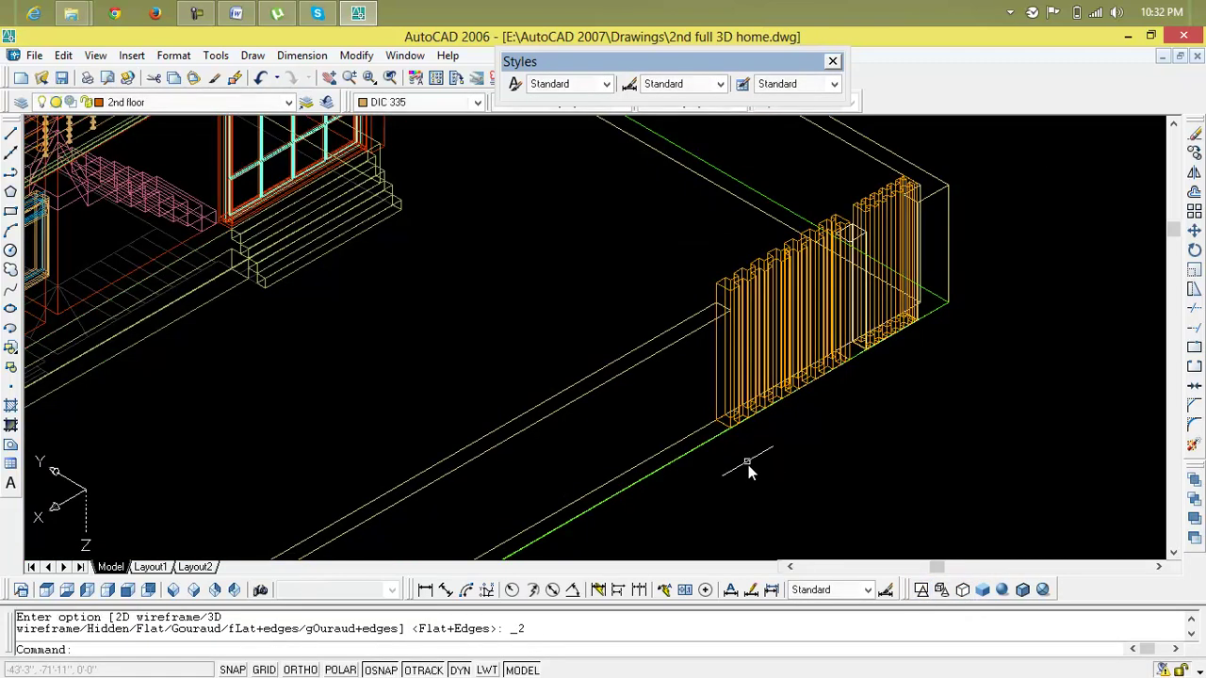
pyautogui.press('Escape')
pyautogui.press('Escape')
pyautogui.write('rec')
pyautogui.press('Return')
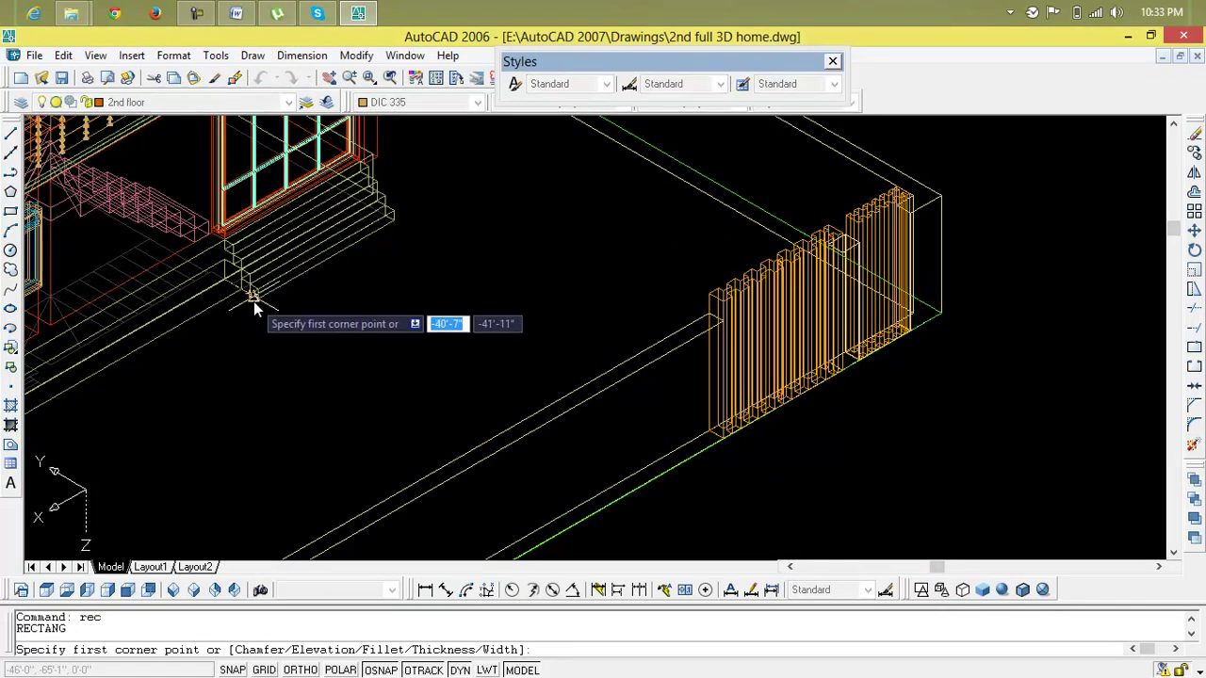
pyautogui.click(254, 306)
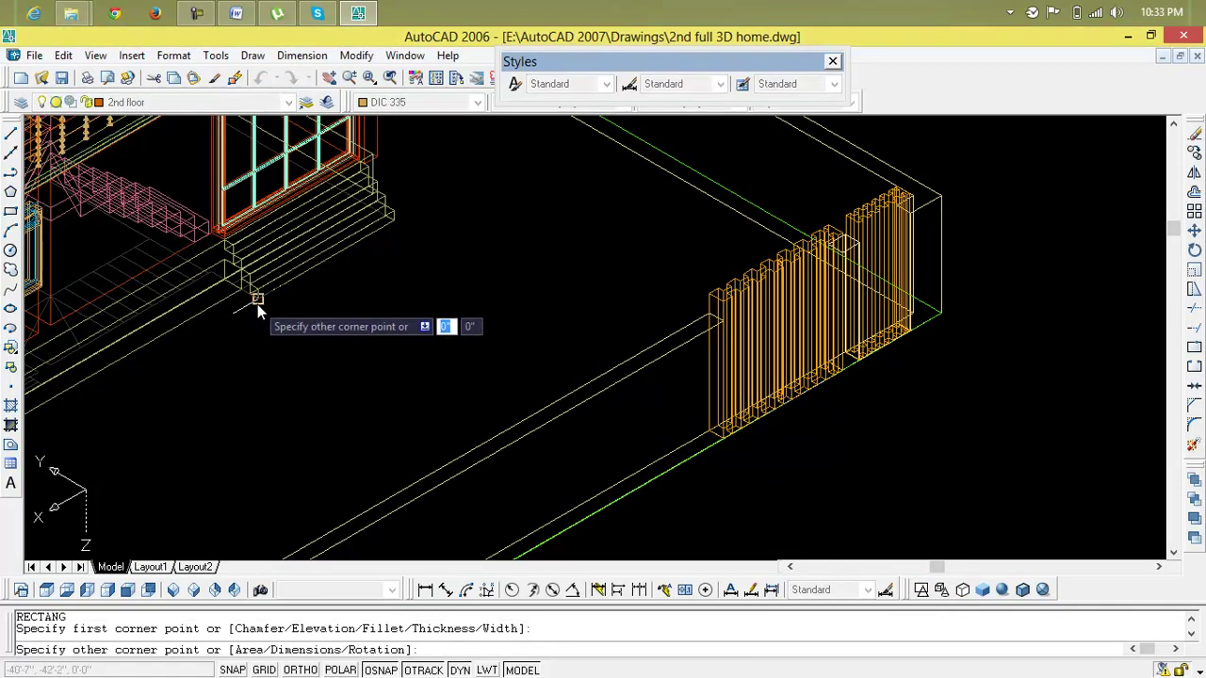
pyautogui.click(895, 332)
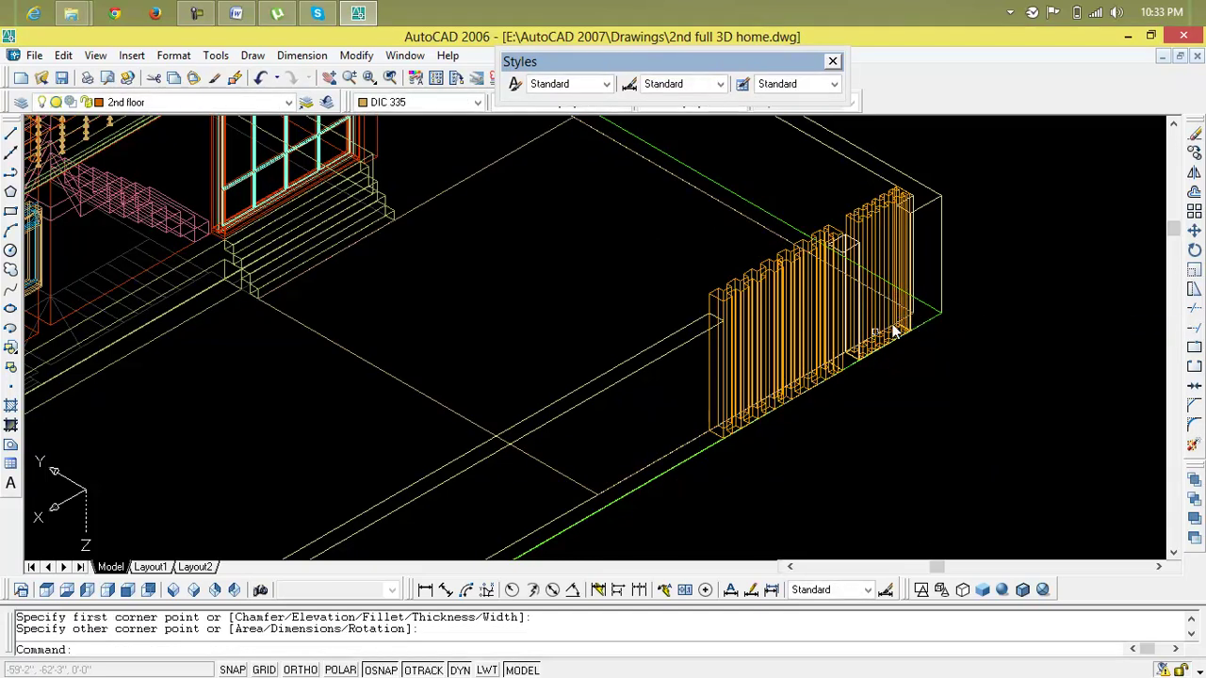
# Clear the prompt and open the Hatch and Gradient dialog with H.
pyautogui.press('Escape')
pyautogui.press('Escape')
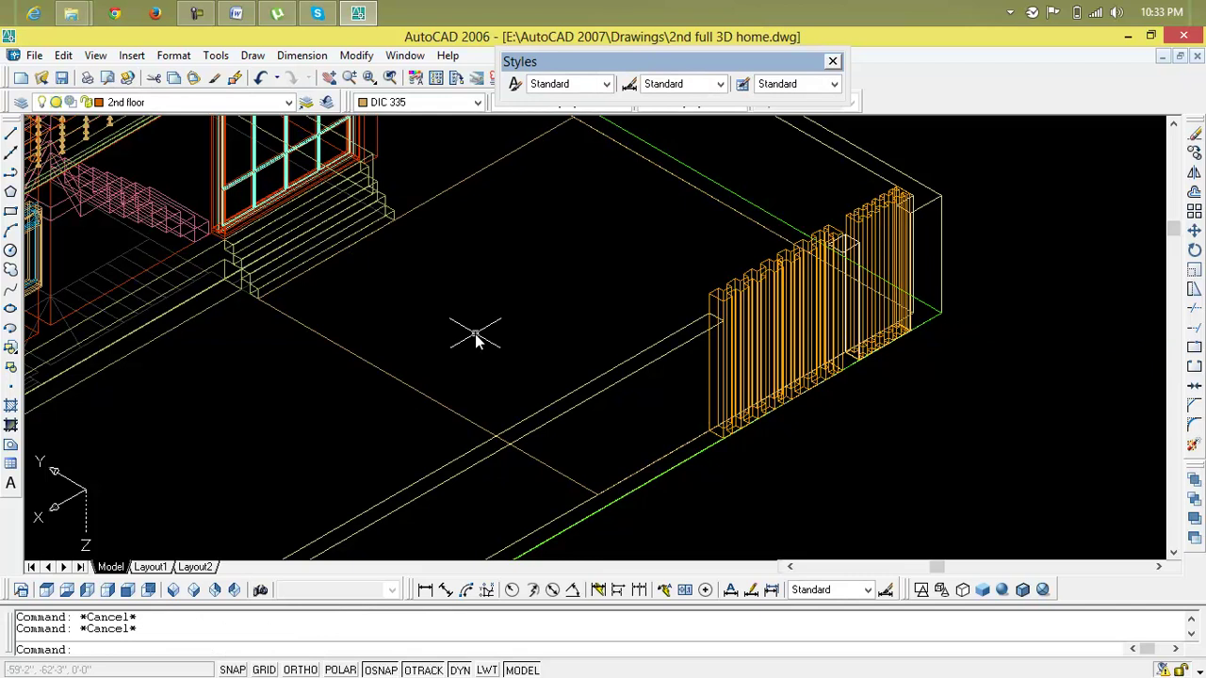
pyautogui.write('h')
pyautogui.press('Return')
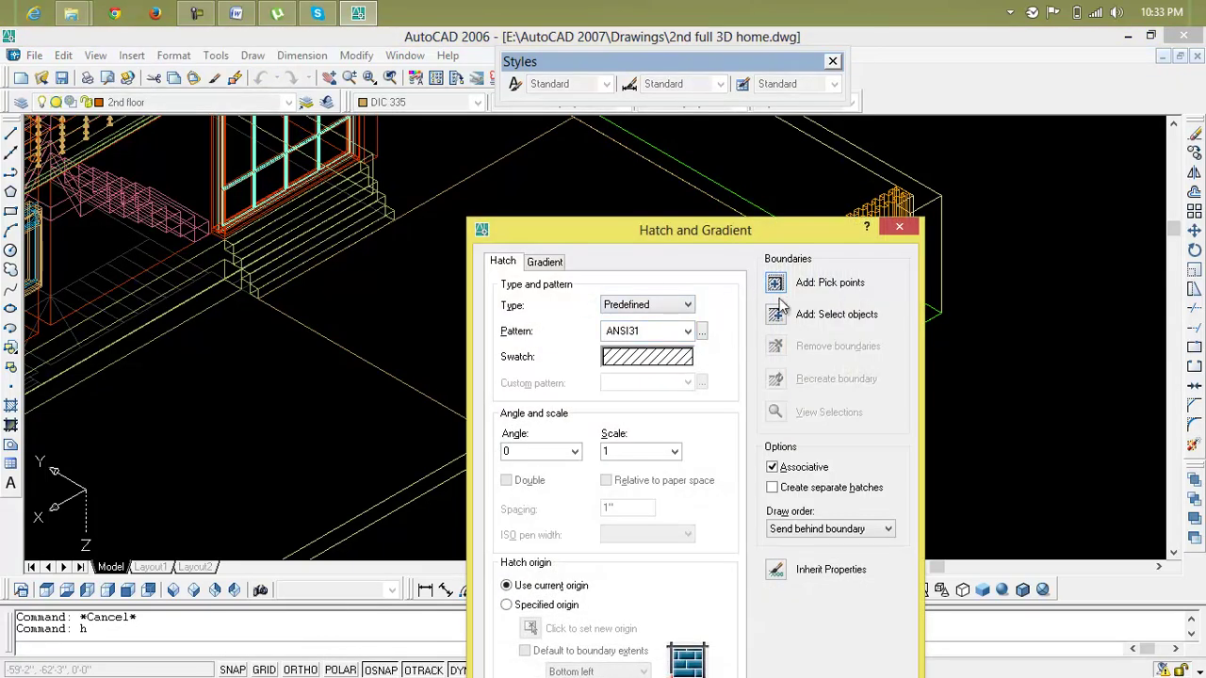
# Choose the ANGLE pattern from the Other Predefined patterns.
pyautogui.click(702, 332)
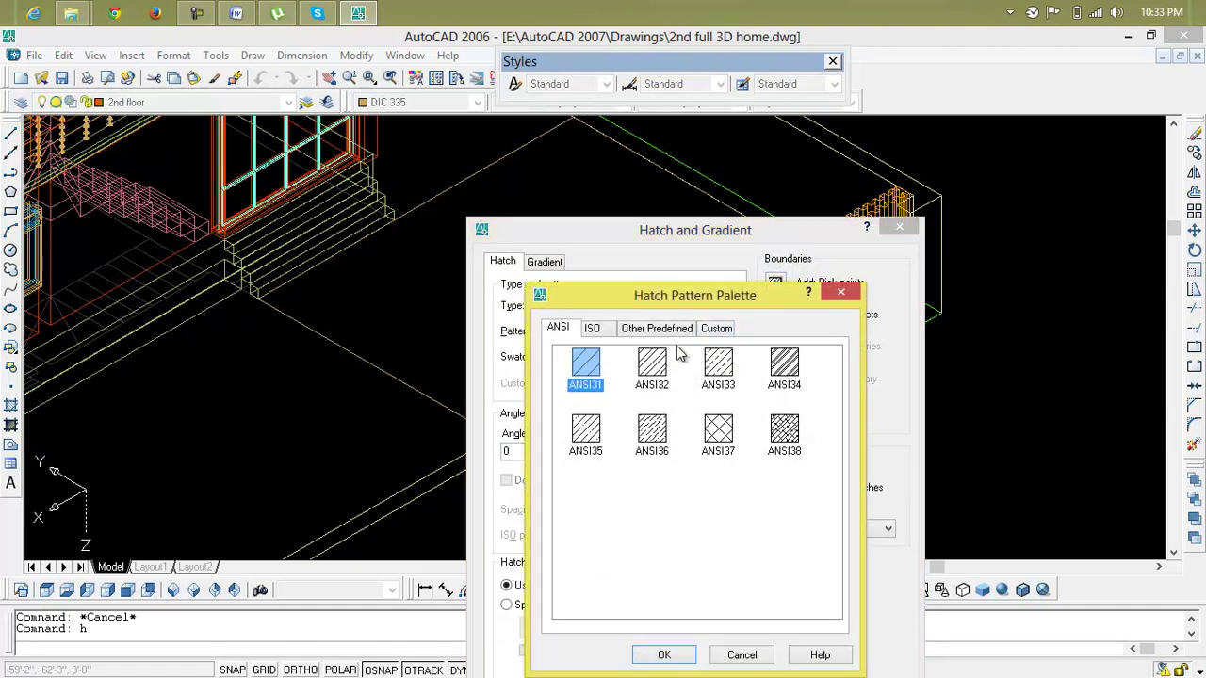
pyautogui.click(595, 328)
pyautogui.click(649, 330)
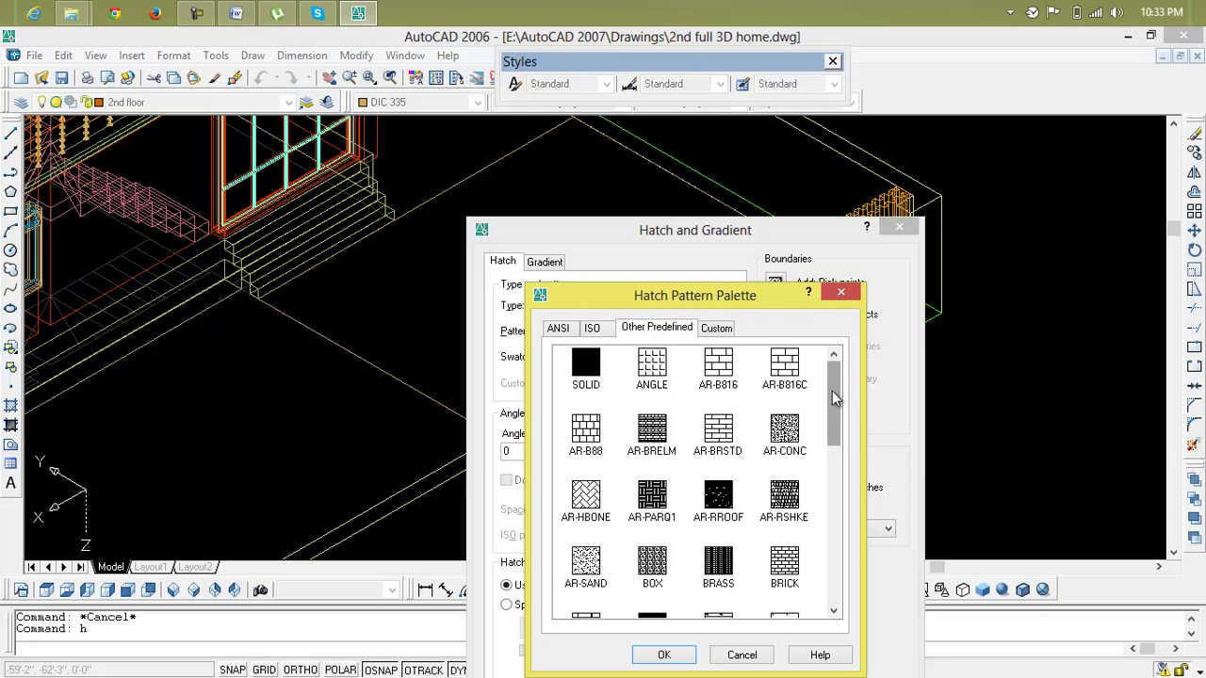
pyautogui.click(659, 371)
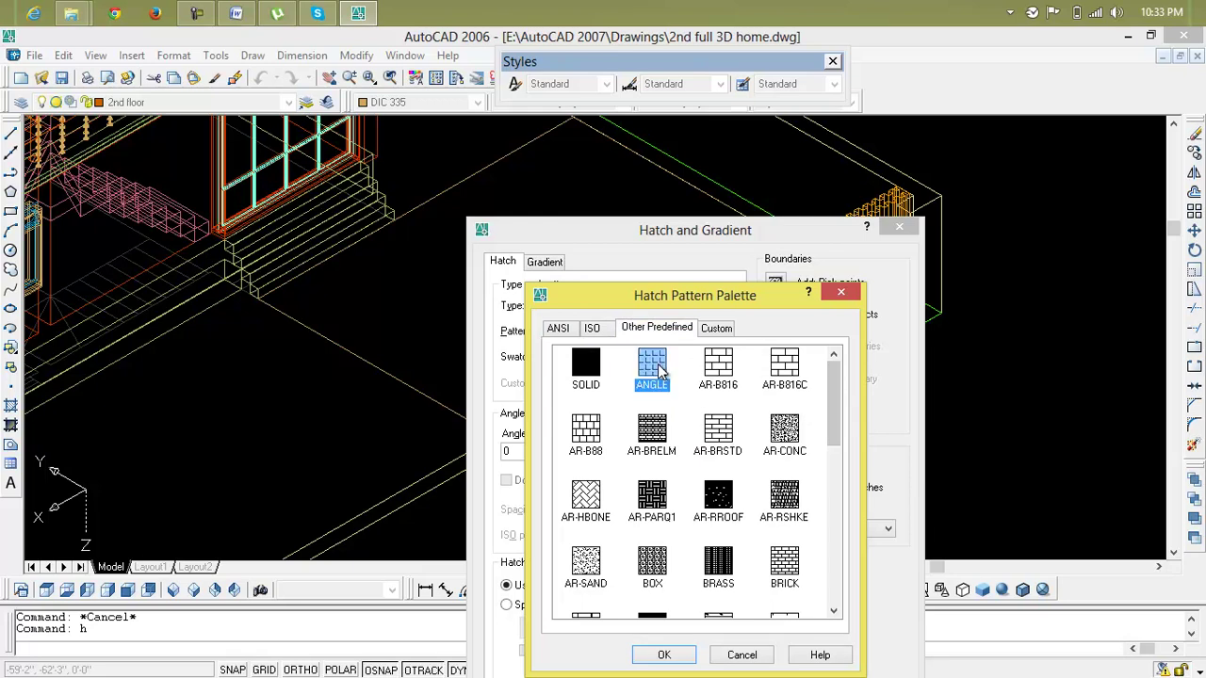
pyautogui.click(664, 656)
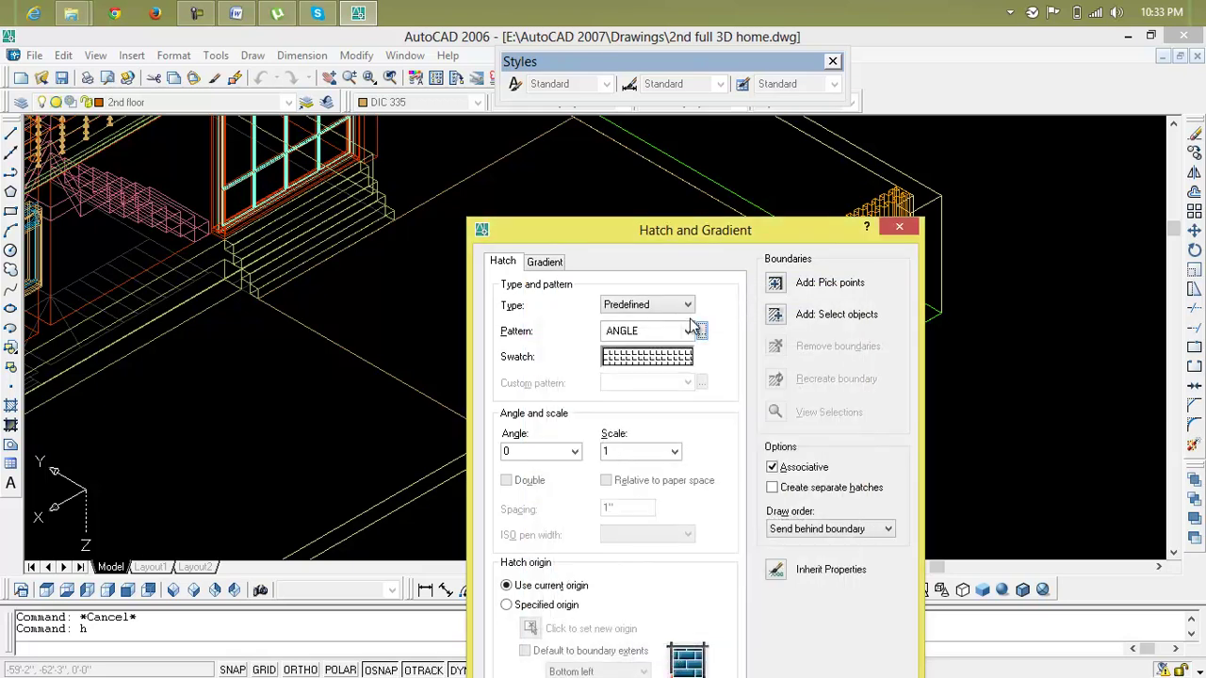
# Set the walkway rectangle as the hatch boundary using Add: Select objects.
pyautogui.click(773, 290)
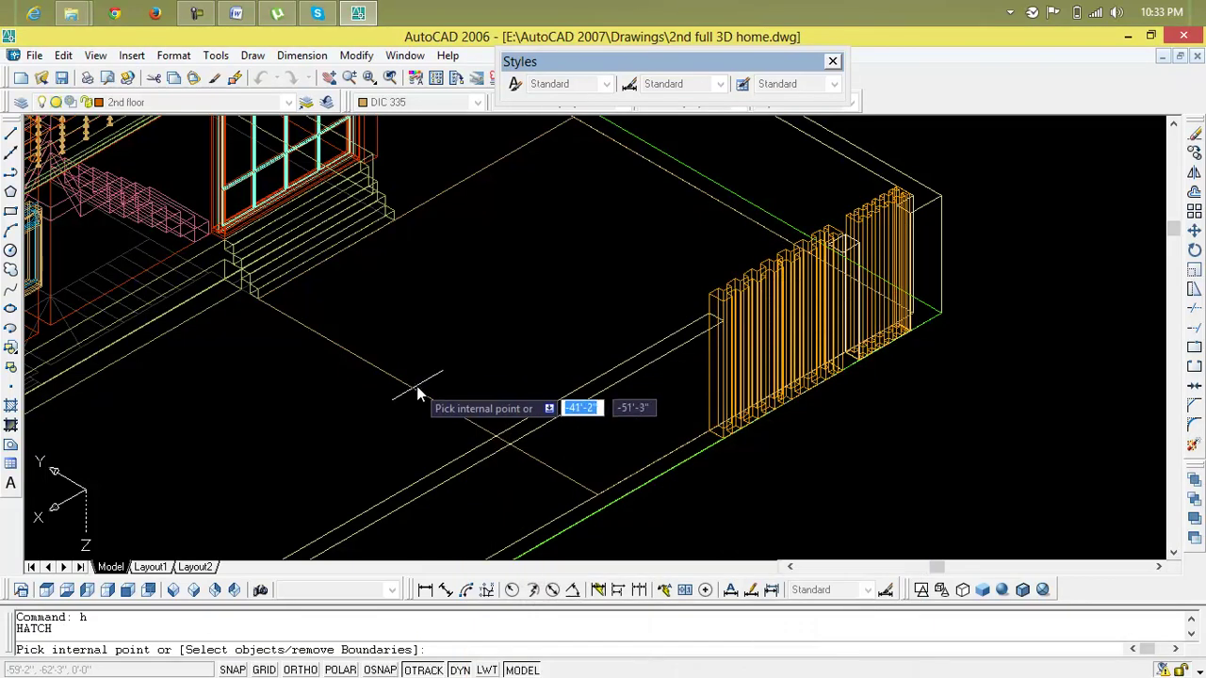
pyautogui.moveTo(439, 365); pyautogui.dragTo(435, 299, button='middle')
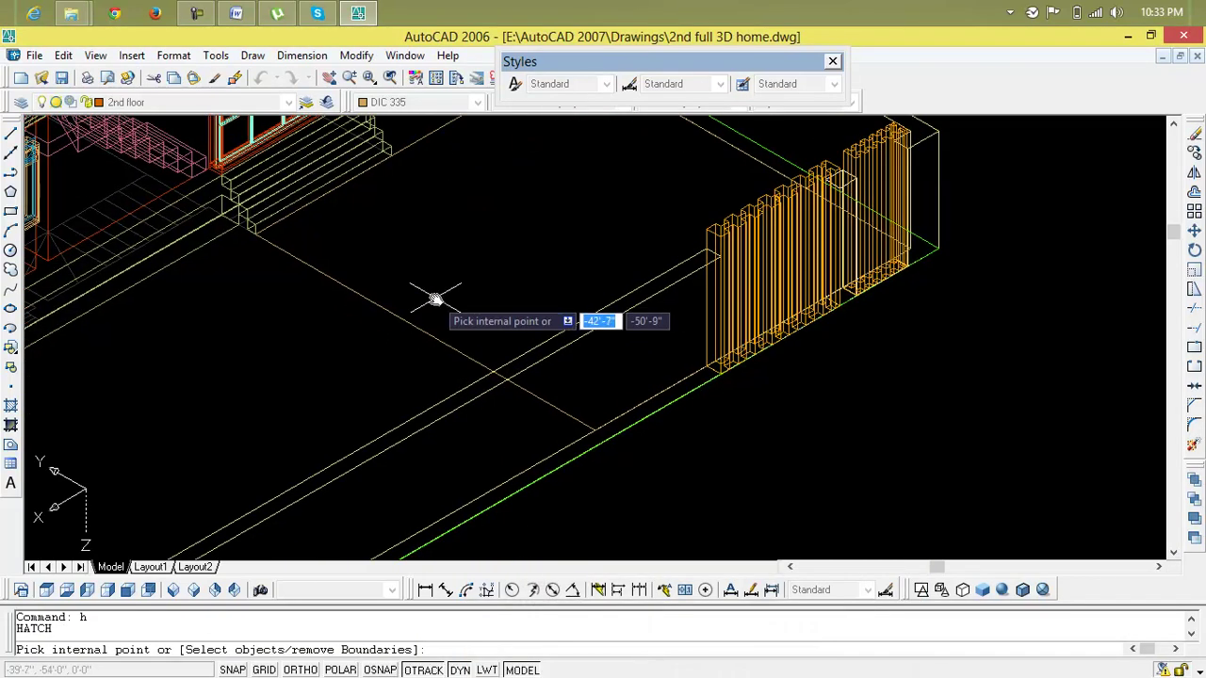
pyautogui.press('Escape')
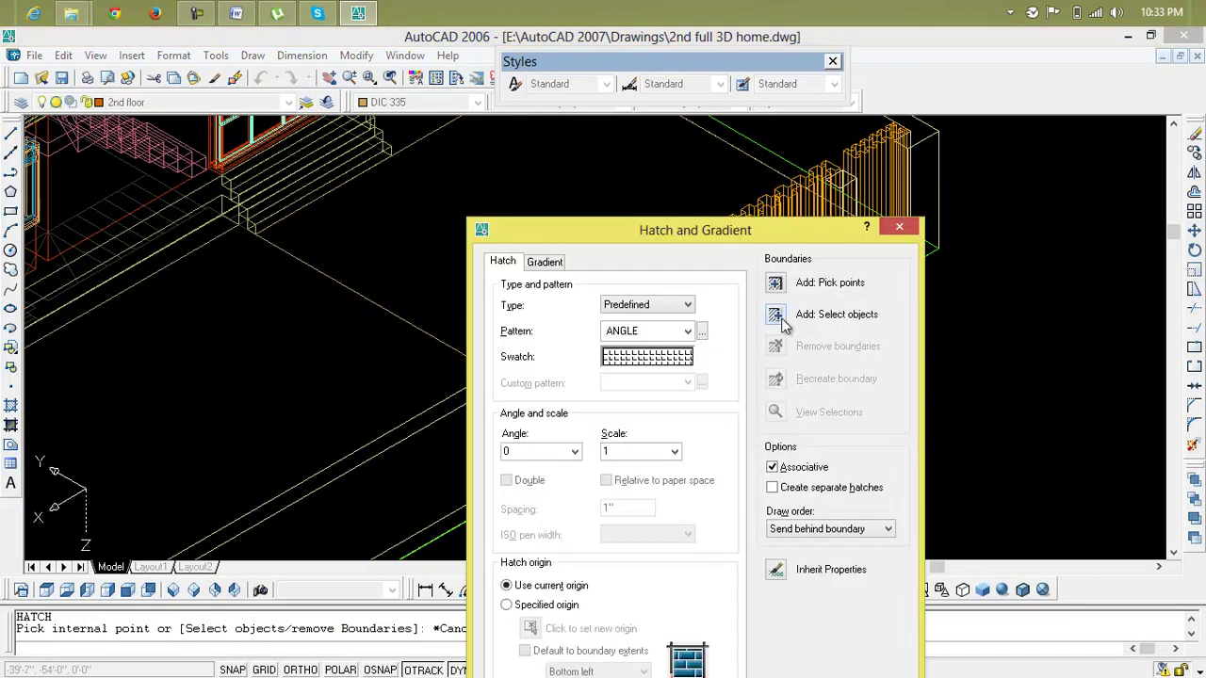
pyautogui.click(774, 314)
pyautogui.click(432, 339)
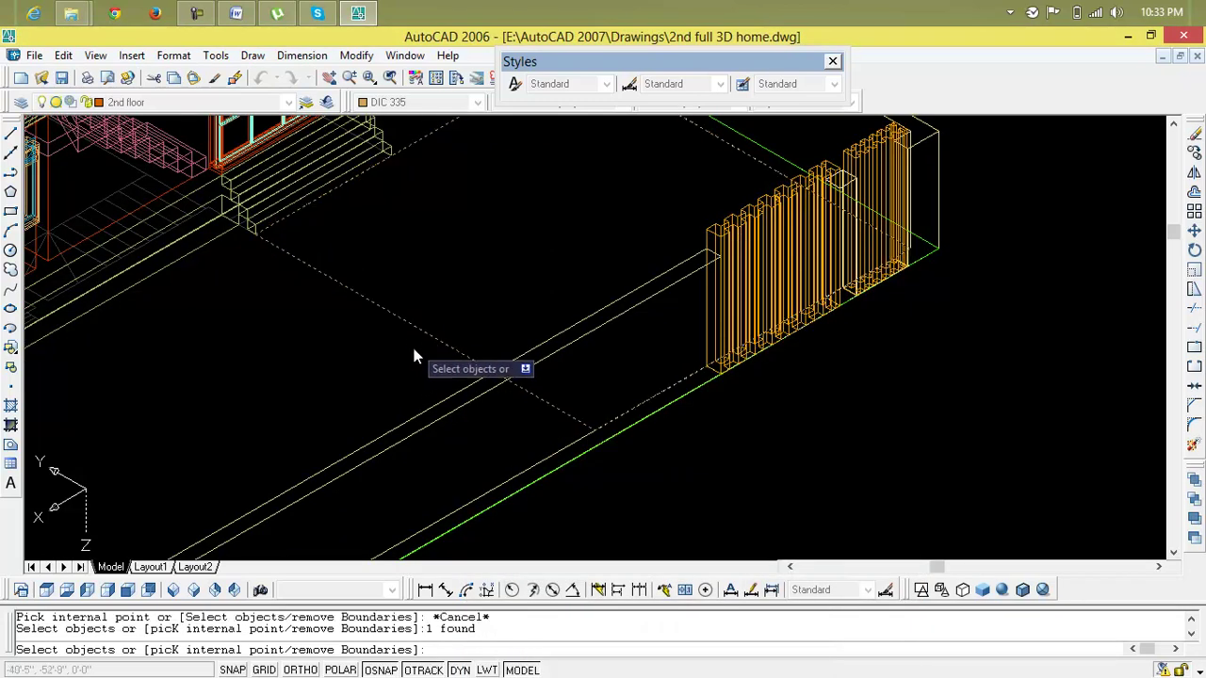
pyautogui.press('Return')
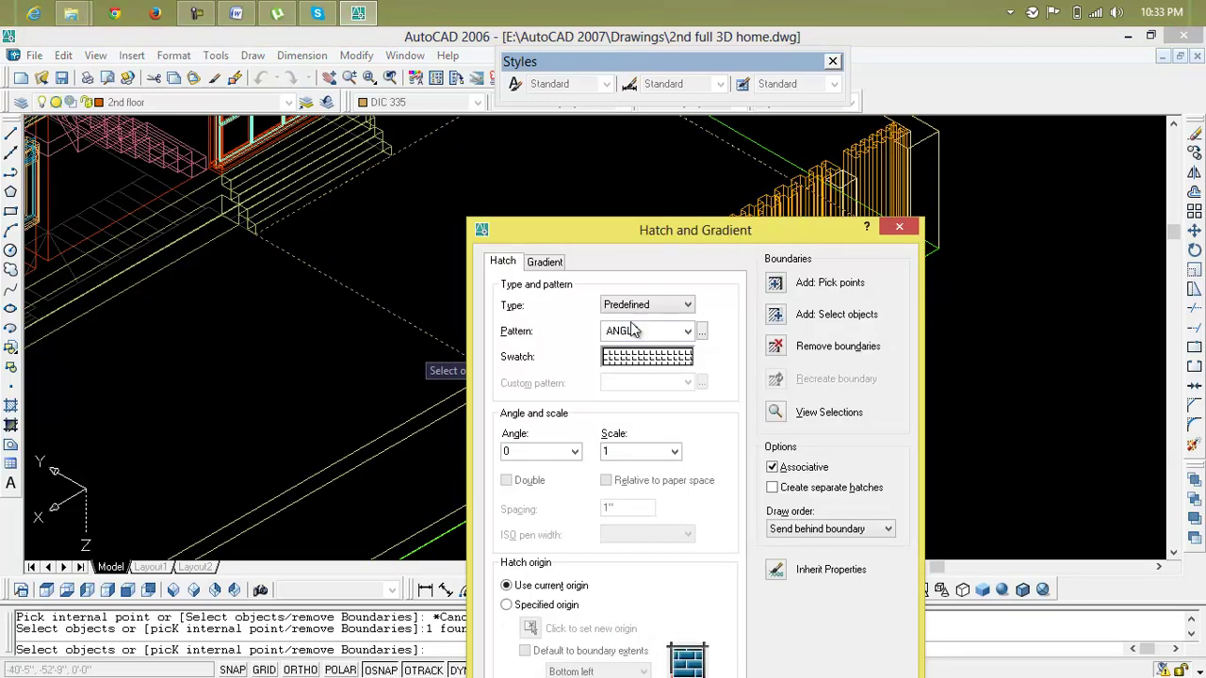
# Reposition the hatch dialog and preview the ANGLE hatch at scale 1.
pyautogui.moveTo(638, 244); pyautogui.dragTo(831, 194)
pyautogui.click(866, 535)
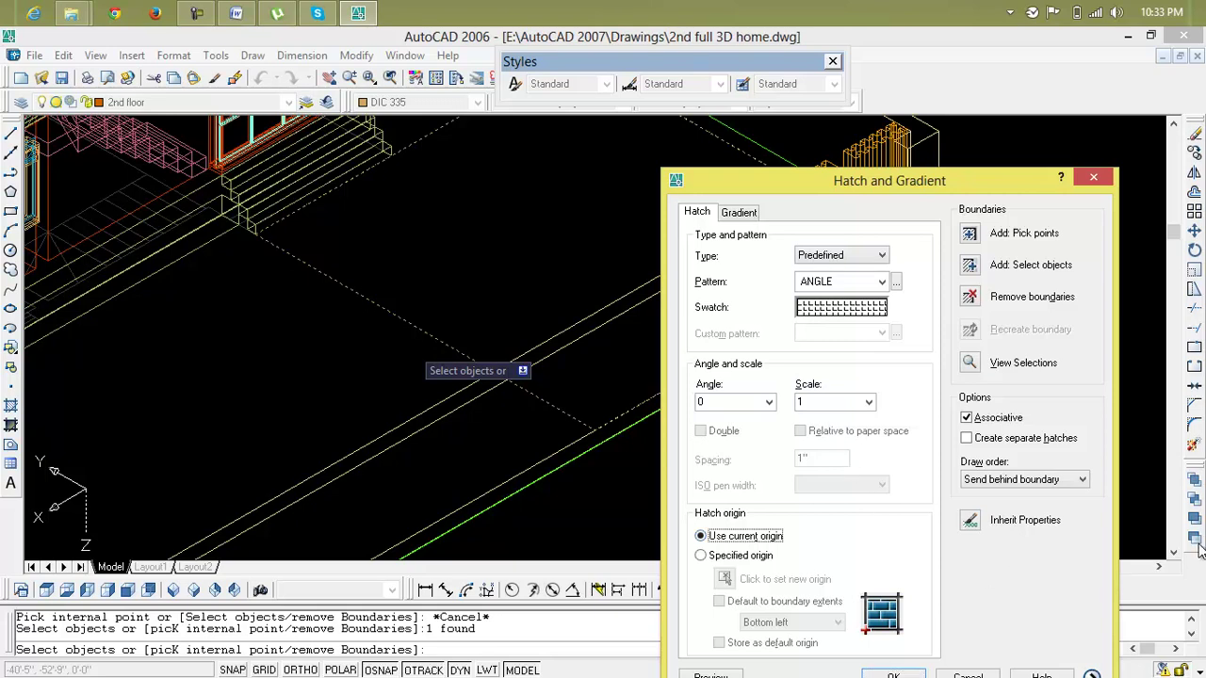
pyautogui.moveTo(1016, 186); pyautogui.dragTo(1005, 56)
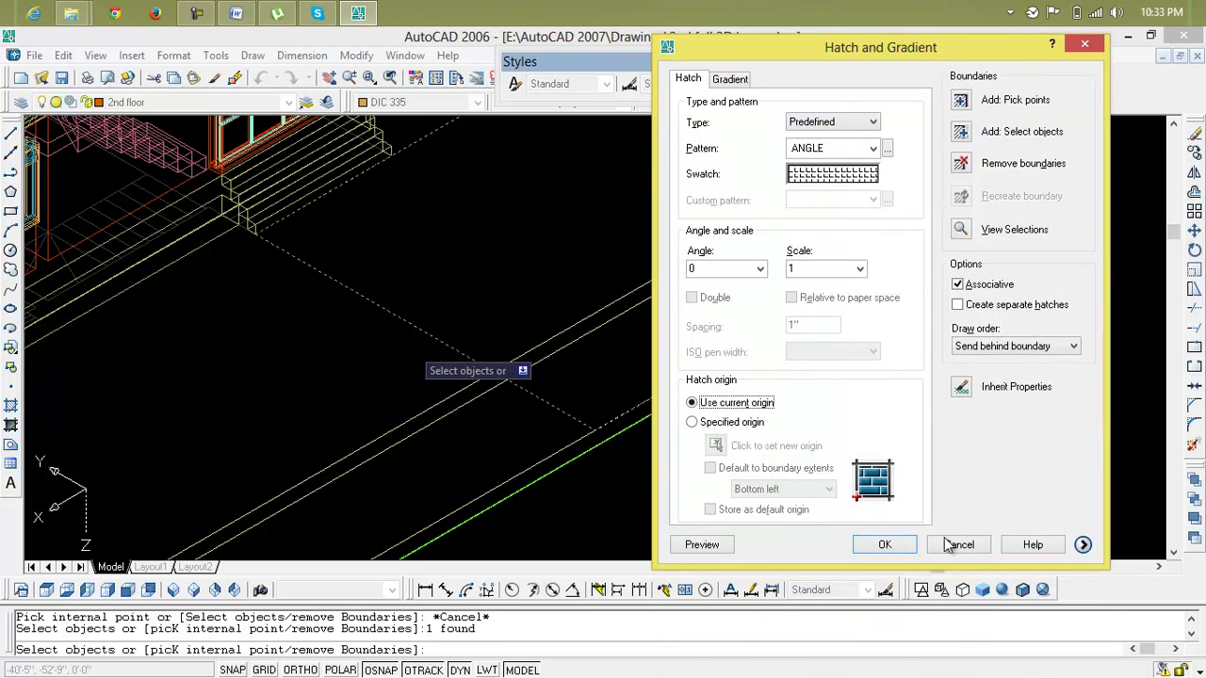
pyautogui.click(714, 544)
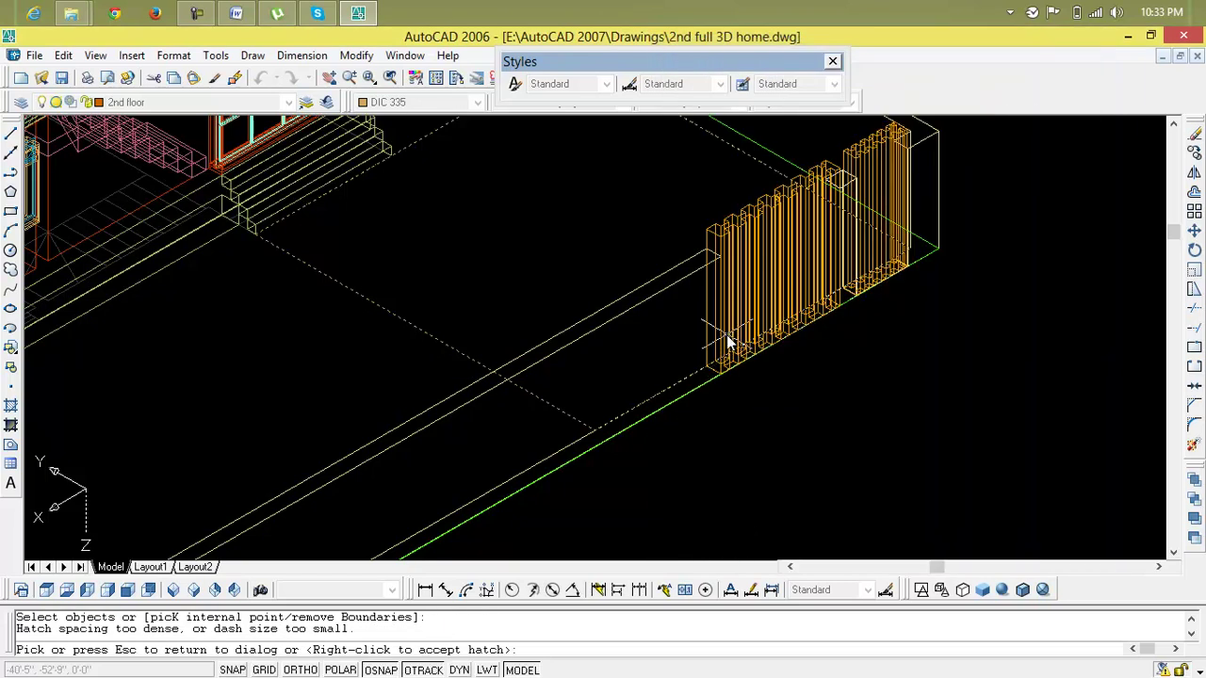
# Set the hatch scale to 2 and preview it.
pyautogui.click(672, 363)
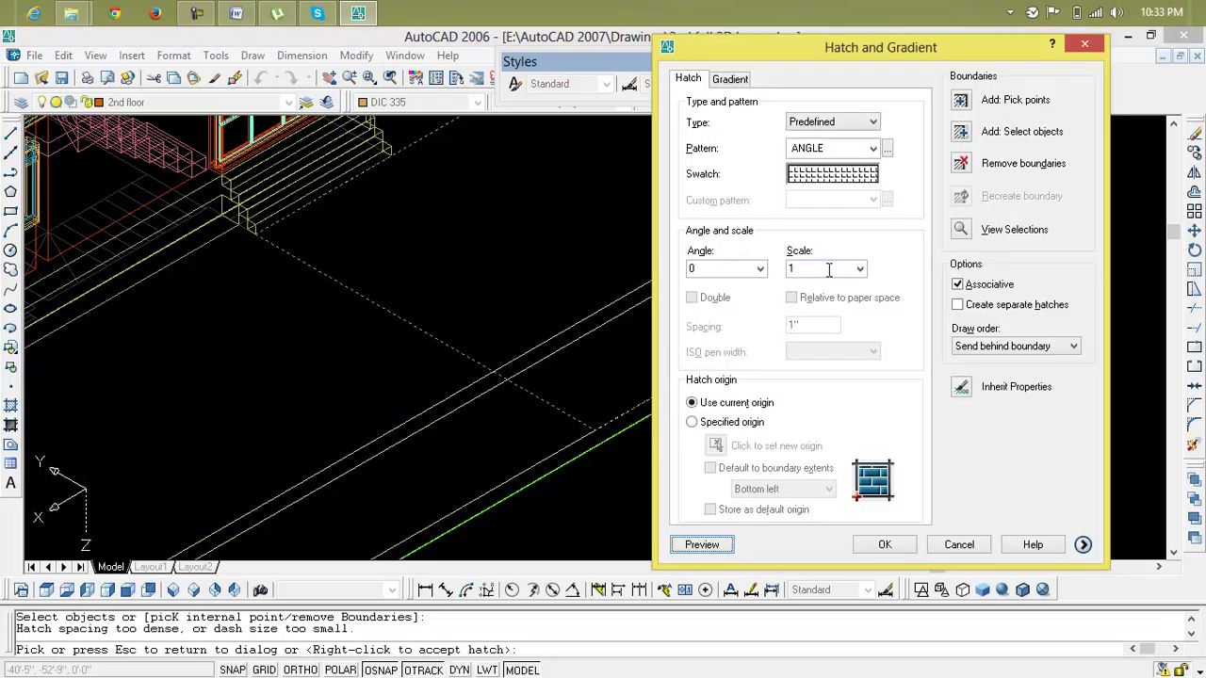
pyautogui.click(858, 270)
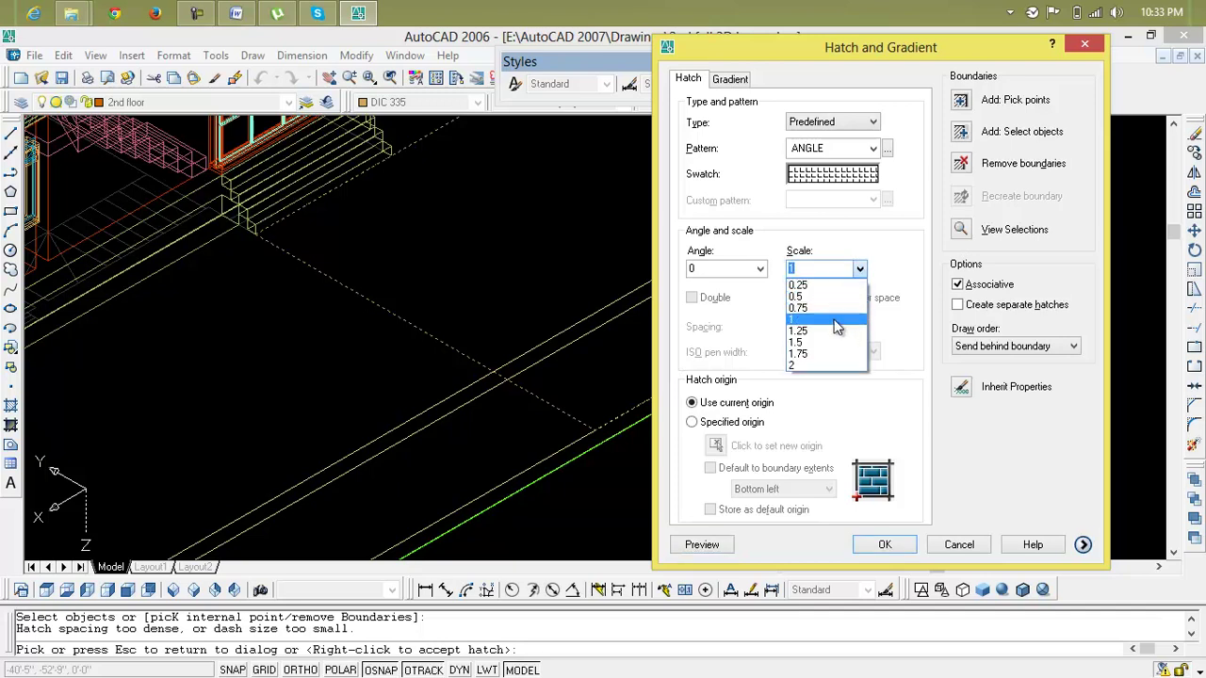
pyautogui.click(832, 366)
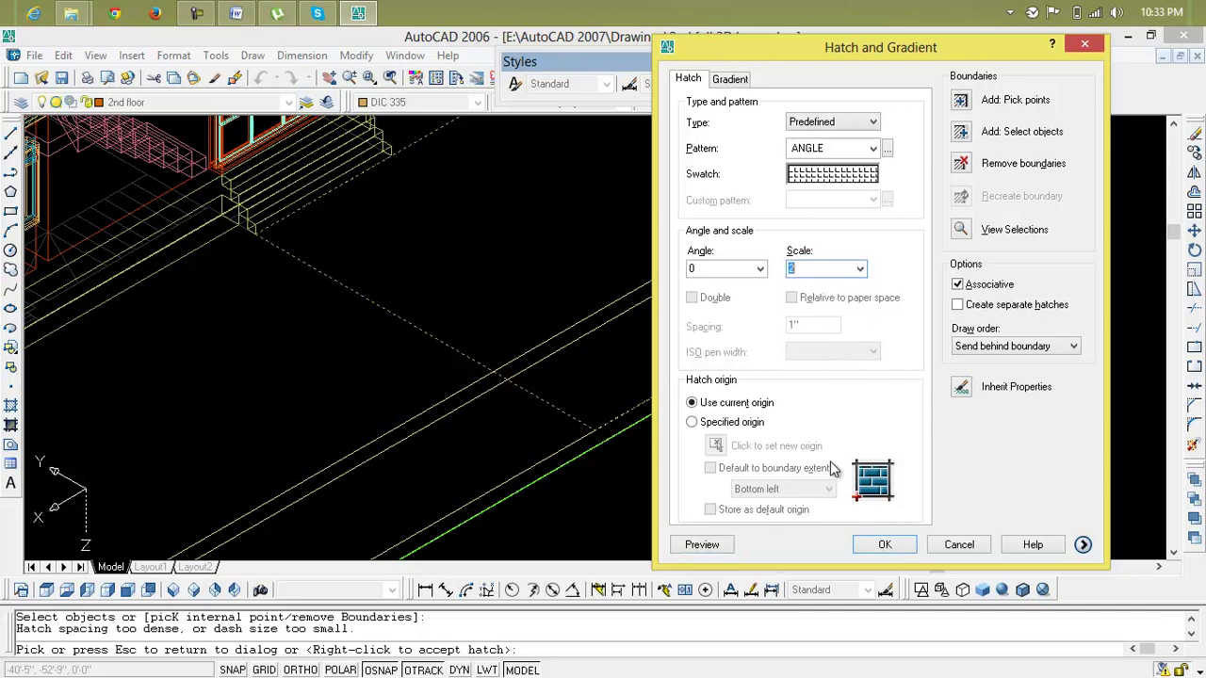
pyautogui.click(725, 543)
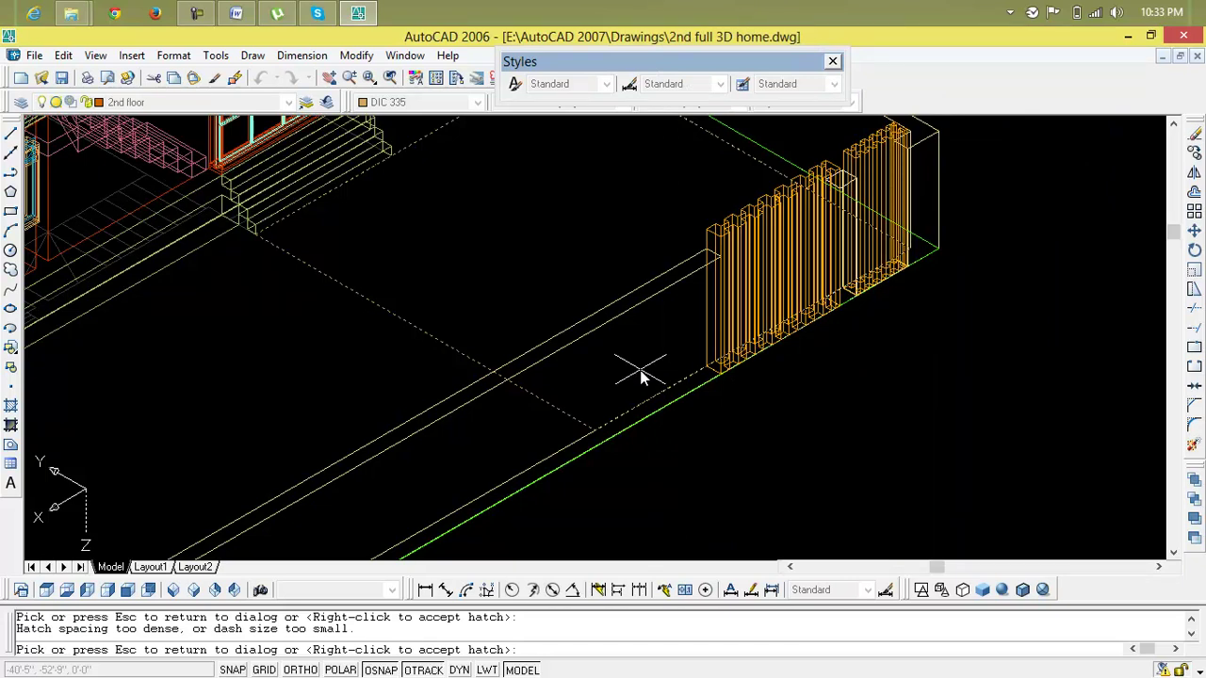
# Raise the scale to 5, preview again, zoom out, and cancel the hatch.
pyautogui.press('Escape')
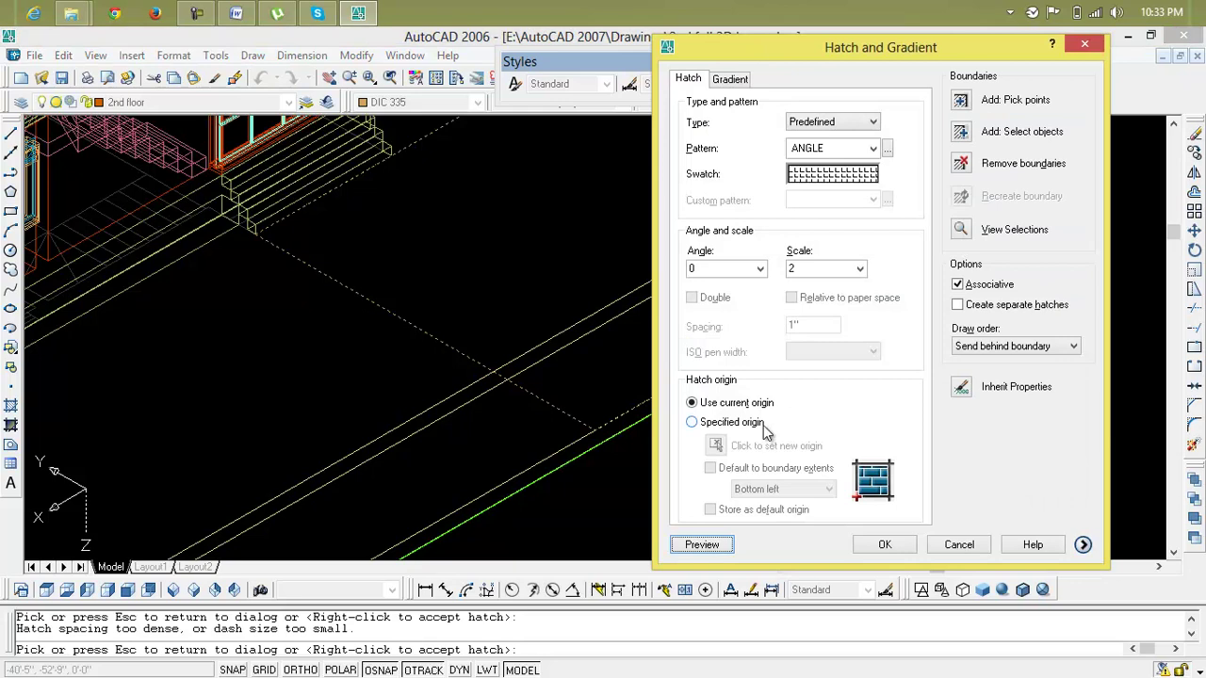
pyautogui.click(859, 269)
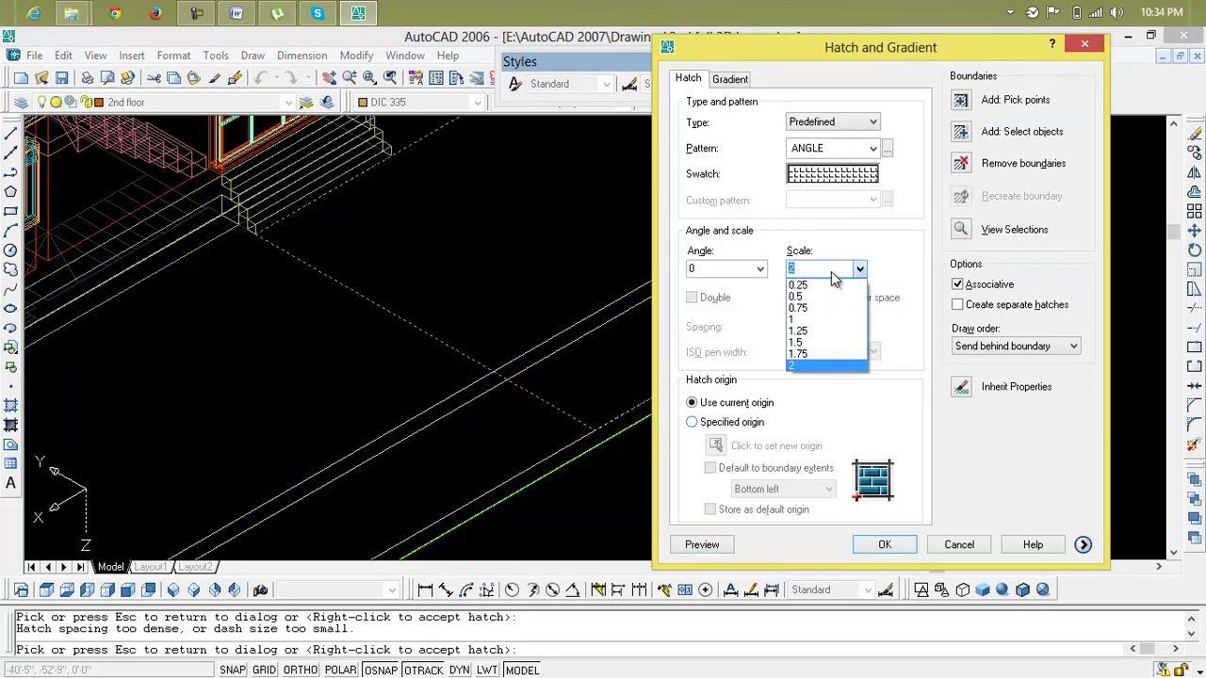
pyautogui.write('5')
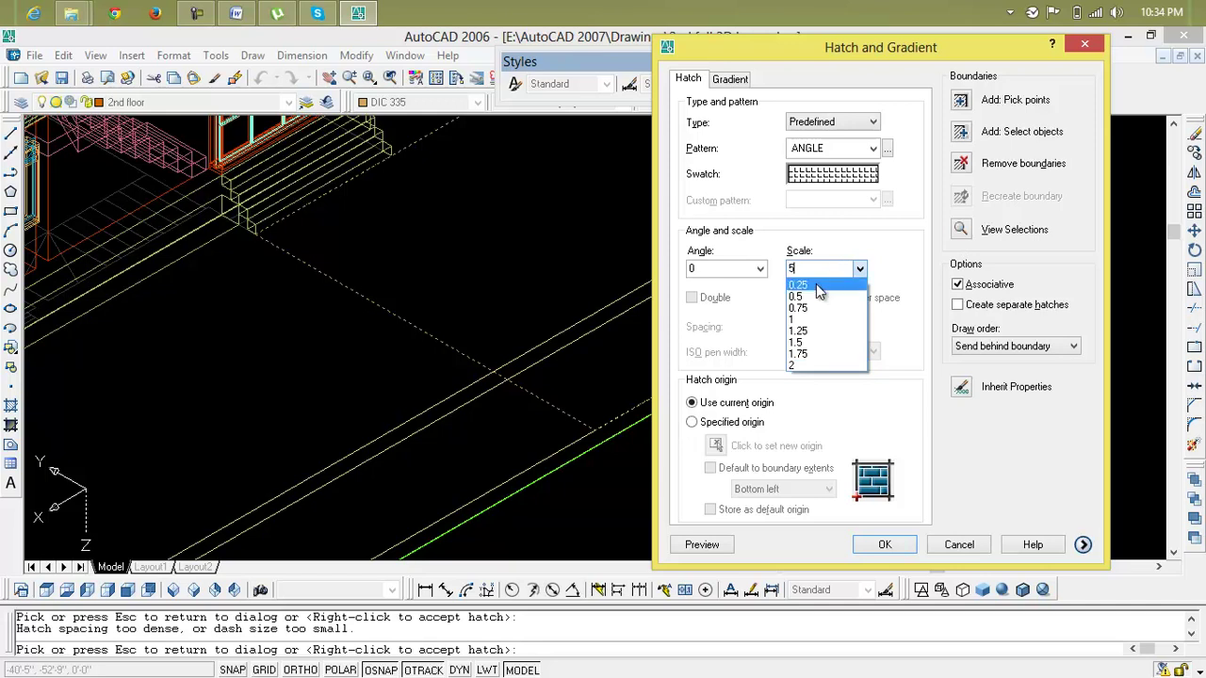
pyautogui.click(713, 551)
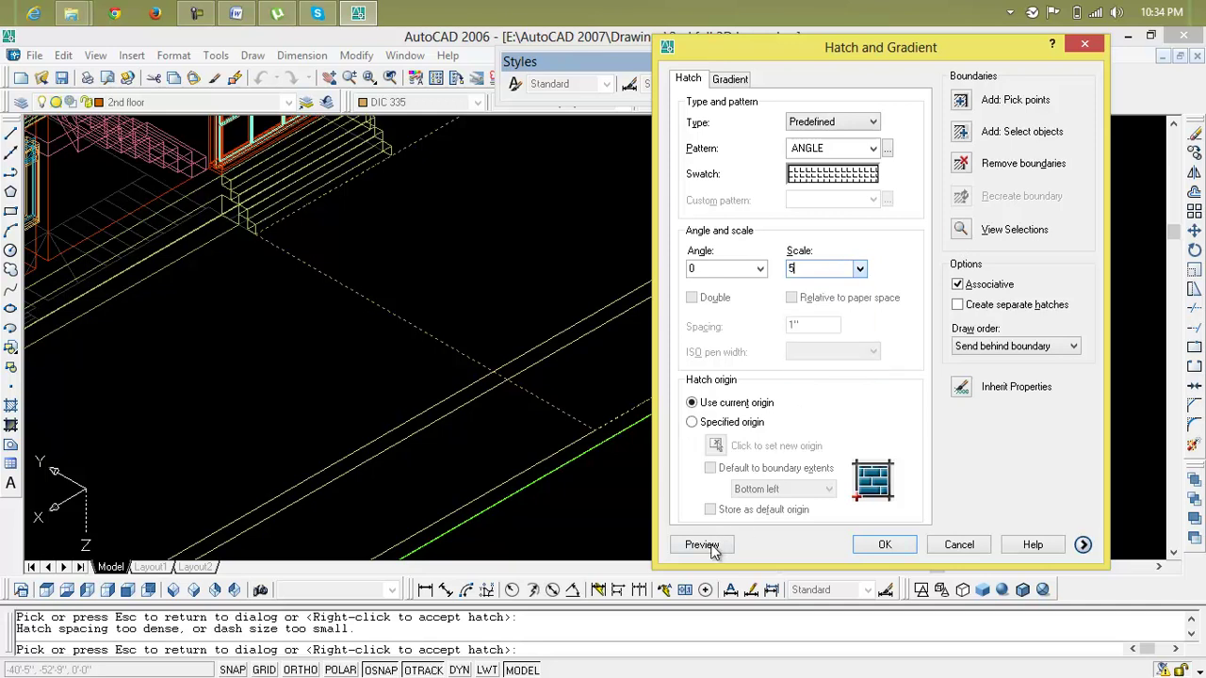
pyautogui.click(713, 546)
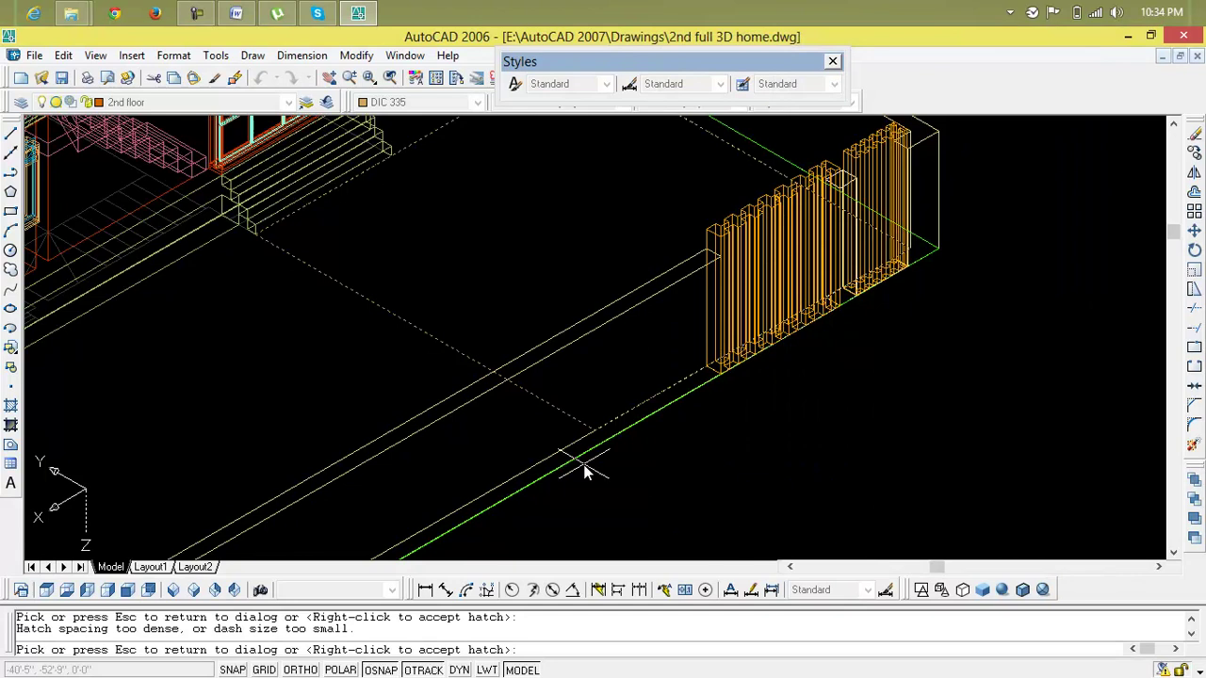
pyautogui.click(584, 471)
pyautogui.scroll(-3, 584, 471)
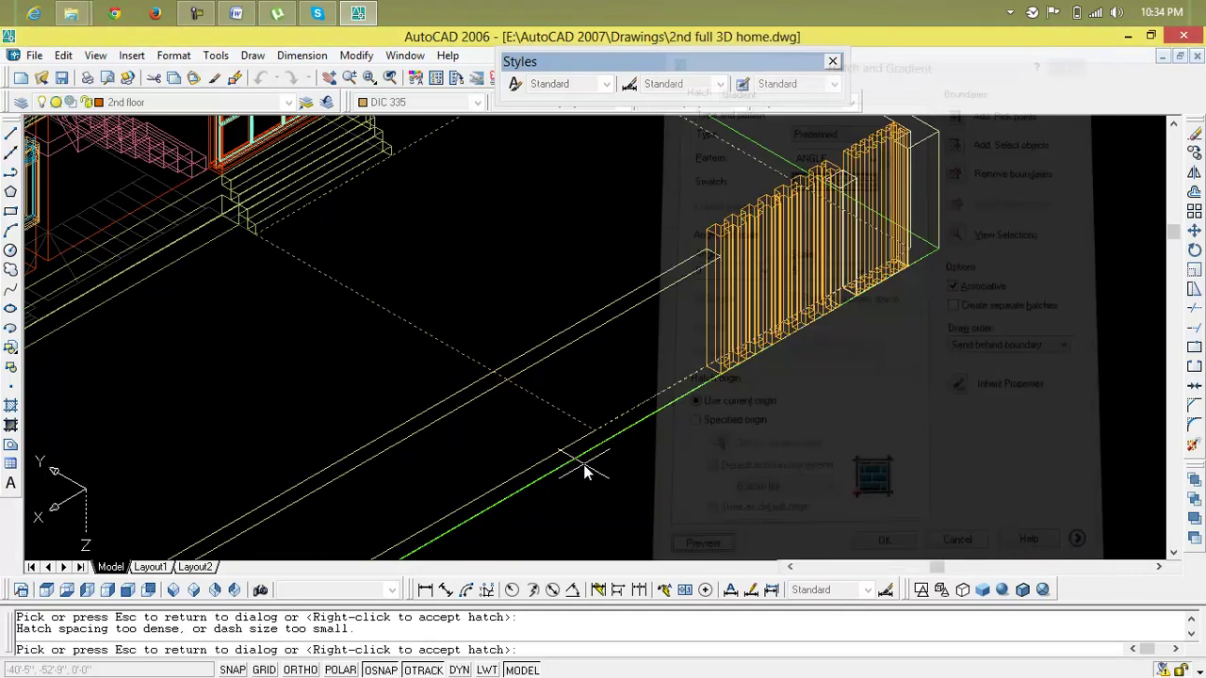
pyautogui.click(631, 463)
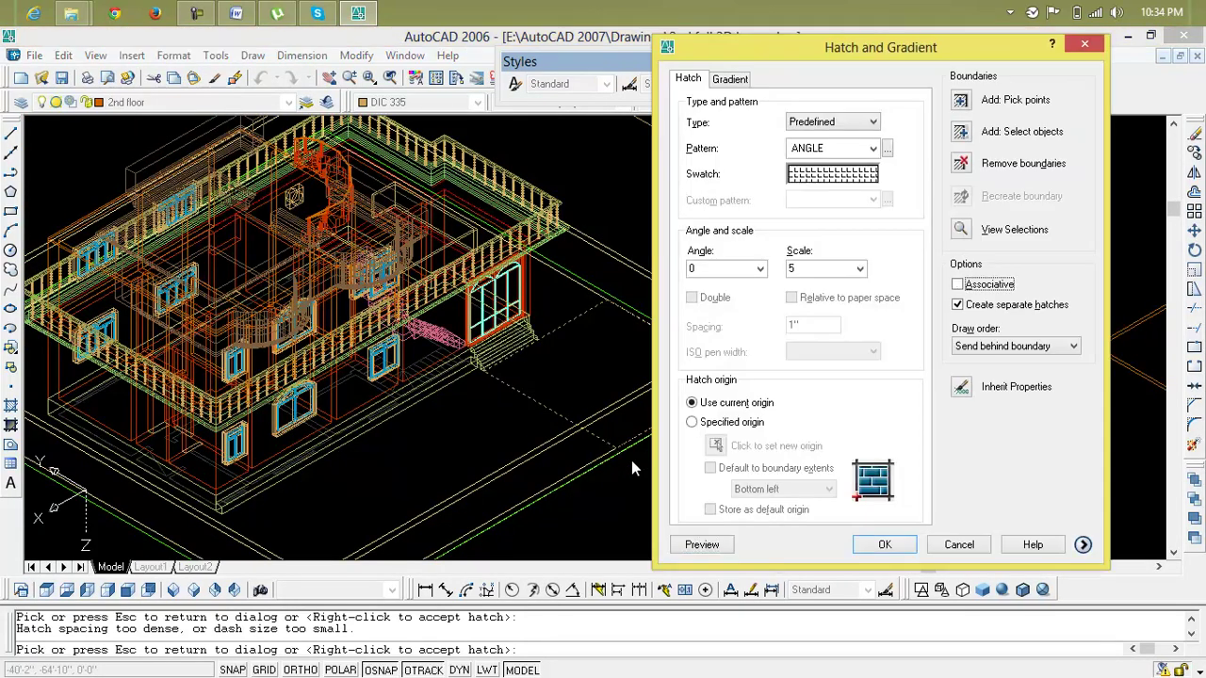
pyautogui.click(1085, 44)
pyautogui.write('shade')
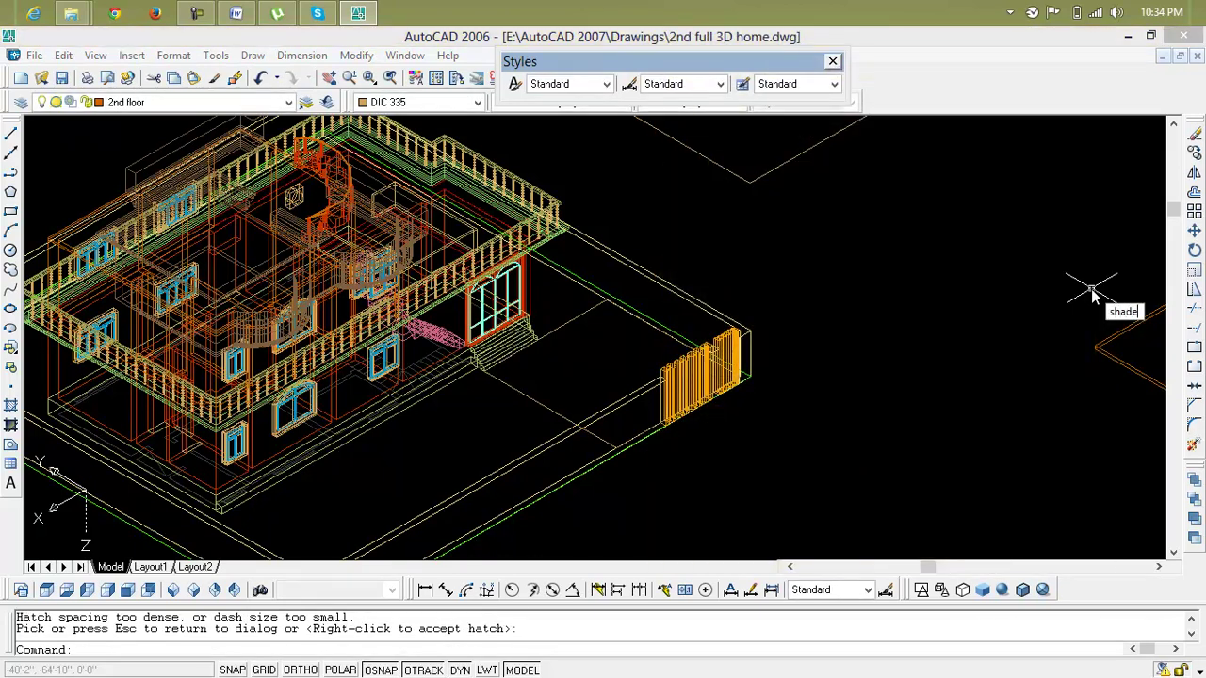
# Shade the model and zoom in on the lawn by the steps.
pyautogui.press('Return')
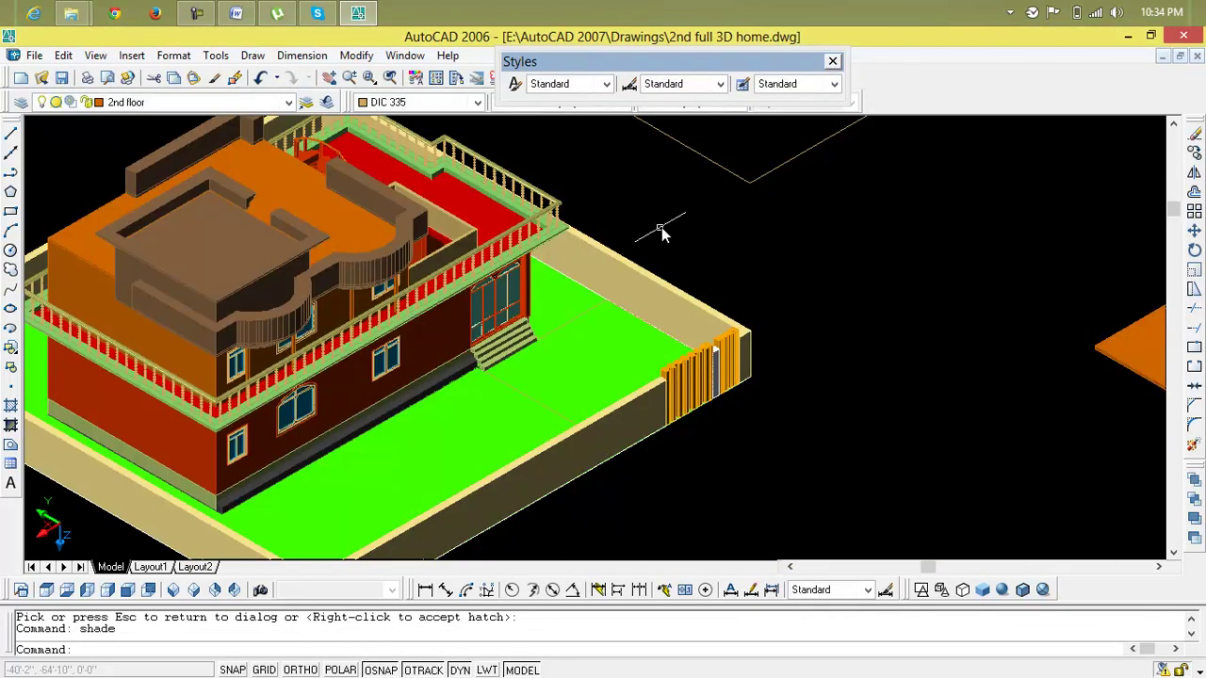
pyautogui.scroll(8, 588, 347)
pyautogui.moveTo(590, 312); pyautogui.dragTo(584, 261, button='middle')
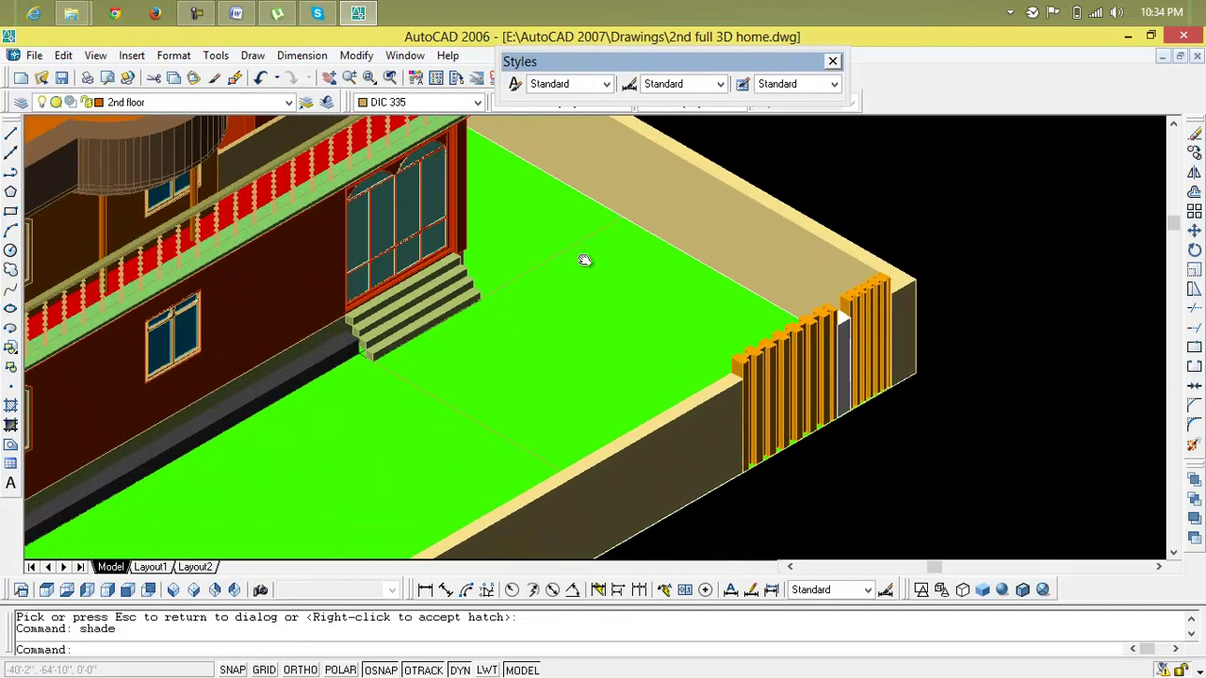
pyautogui.press('Escape')
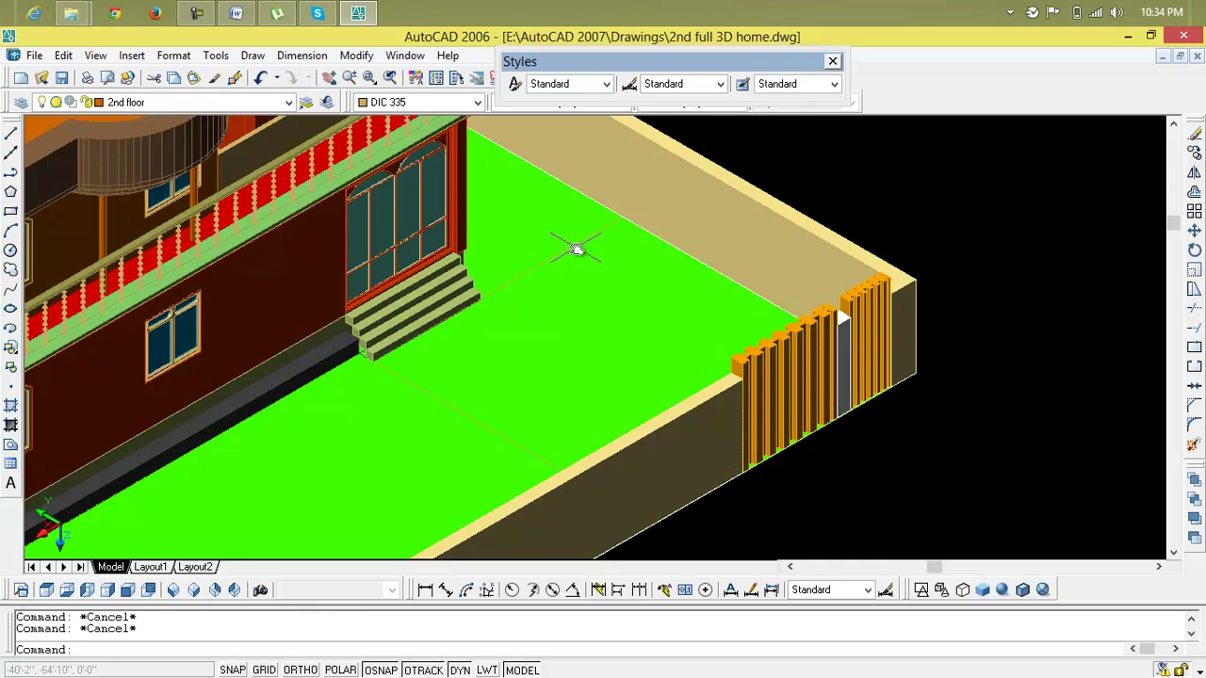
# Open Hatch and choose the ANSI38 pattern.
pyautogui.write('h')
pyautogui.press('Return')
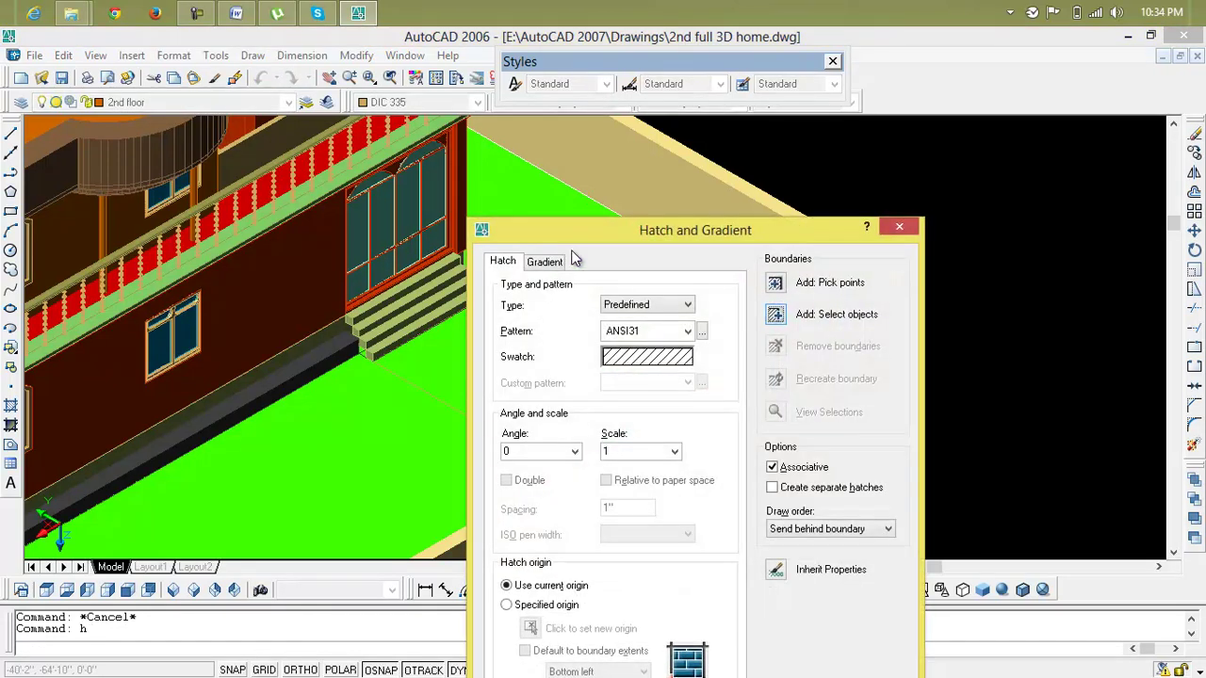
pyautogui.click(546, 261)
pyautogui.click(505, 263)
pyautogui.click(676, 367)
pyautogui.click(711, 434)
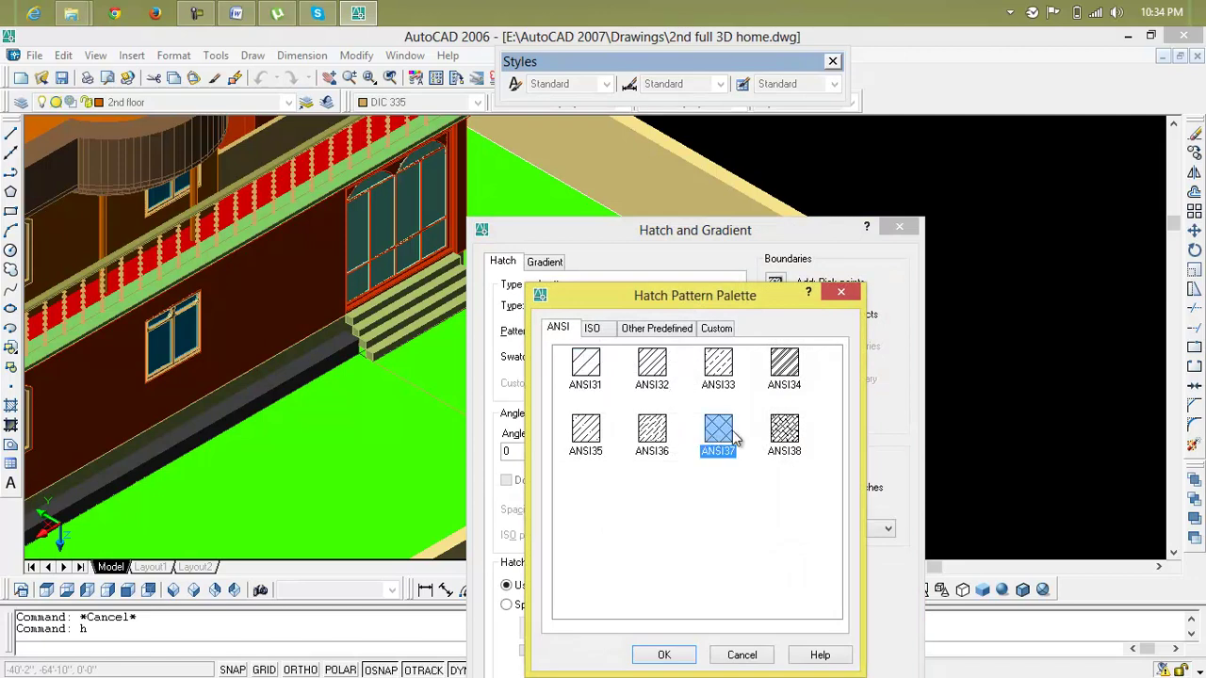
pyautogui.click(772, 434)
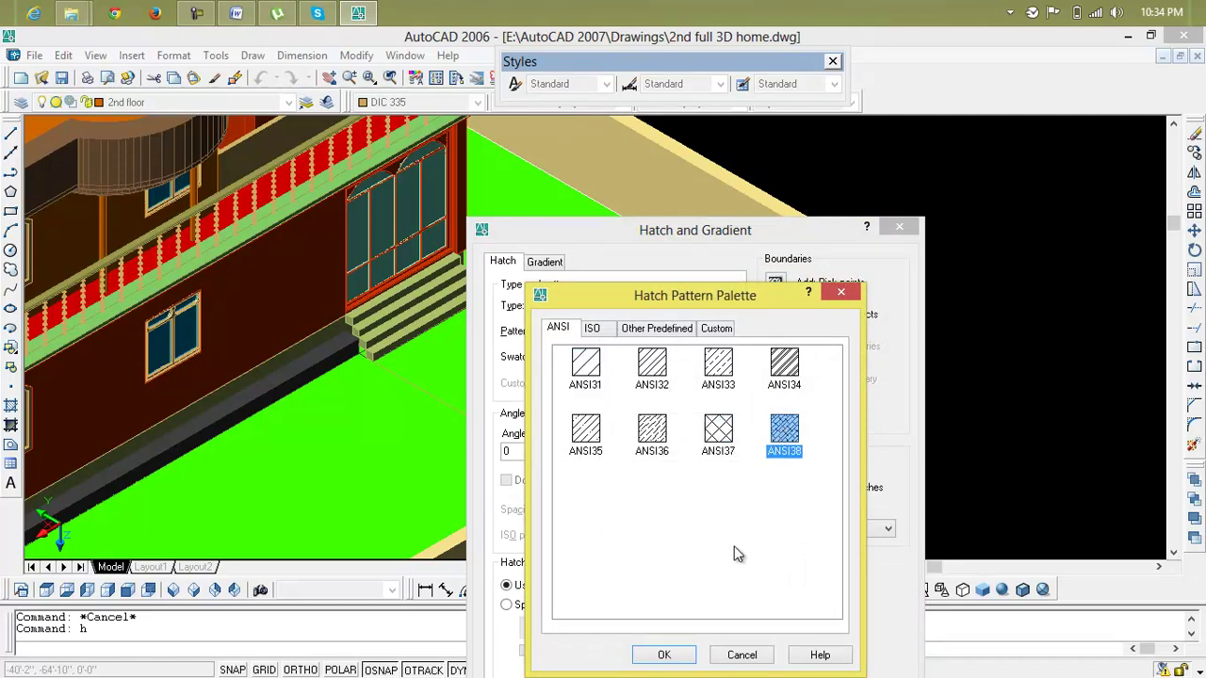
pyautogui.click(664, 655)
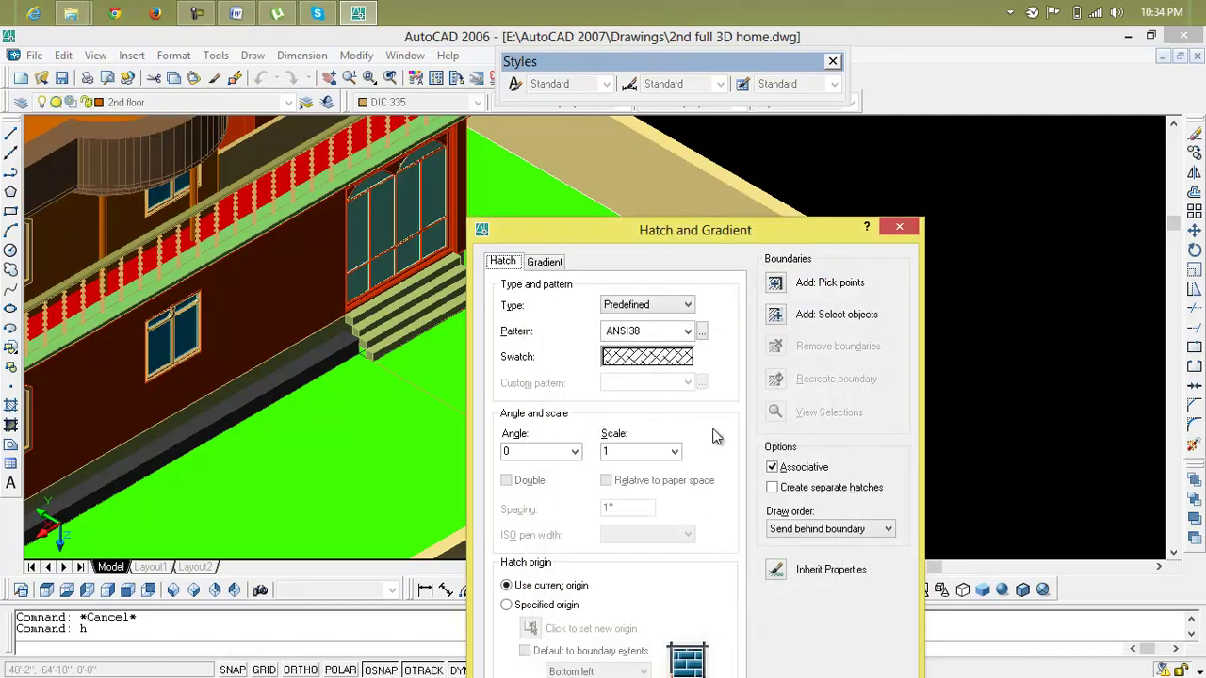
# Select the walkway outline as the hatch boundary.
pyautogui.click(777, 317)
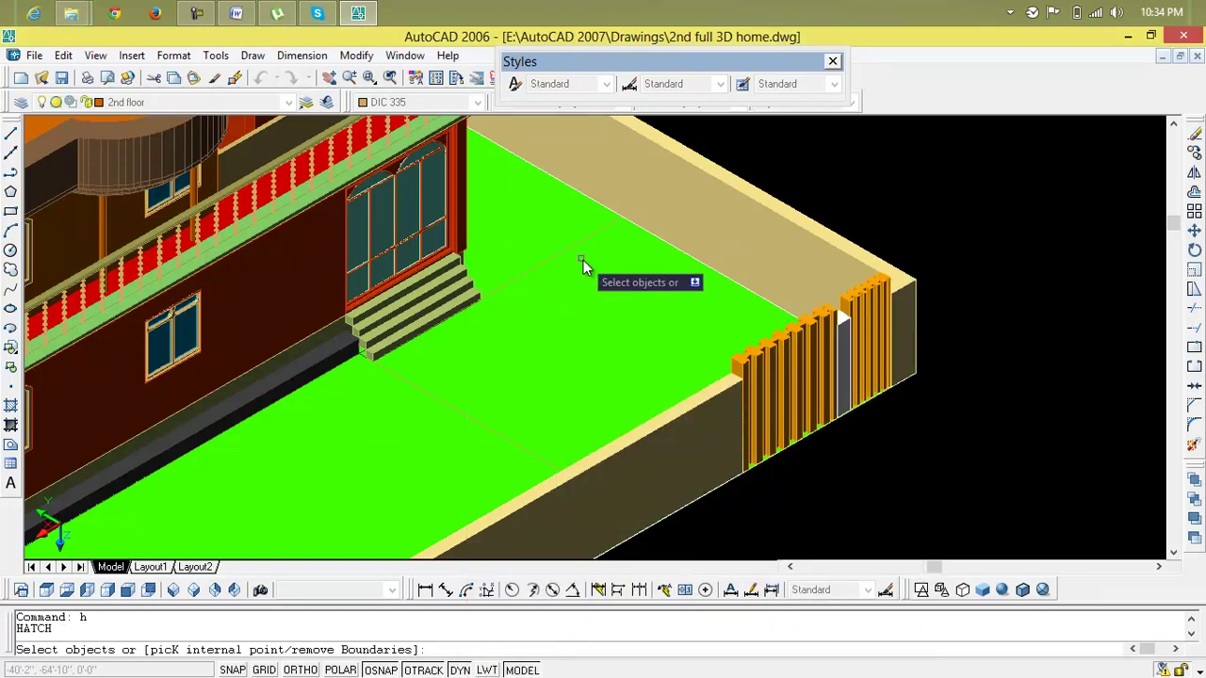
pyautogui.click(549, 258)
pyautogui.rightClick(574, 293)
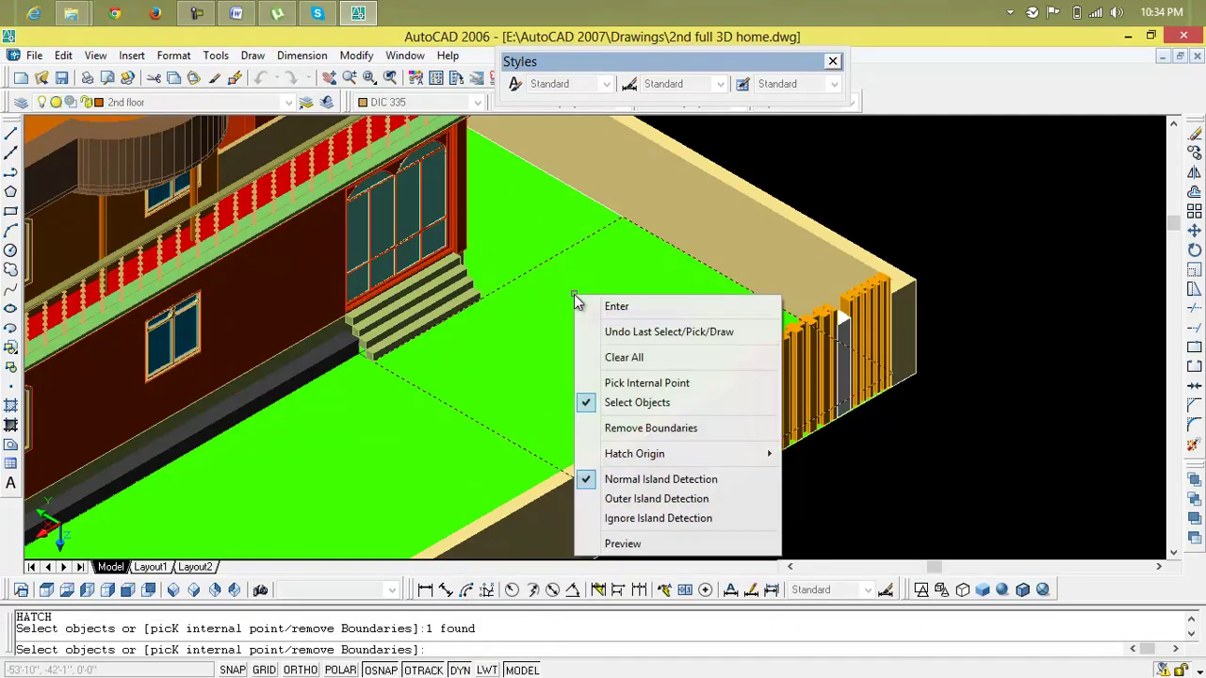
pyautogui.click(616, 307)
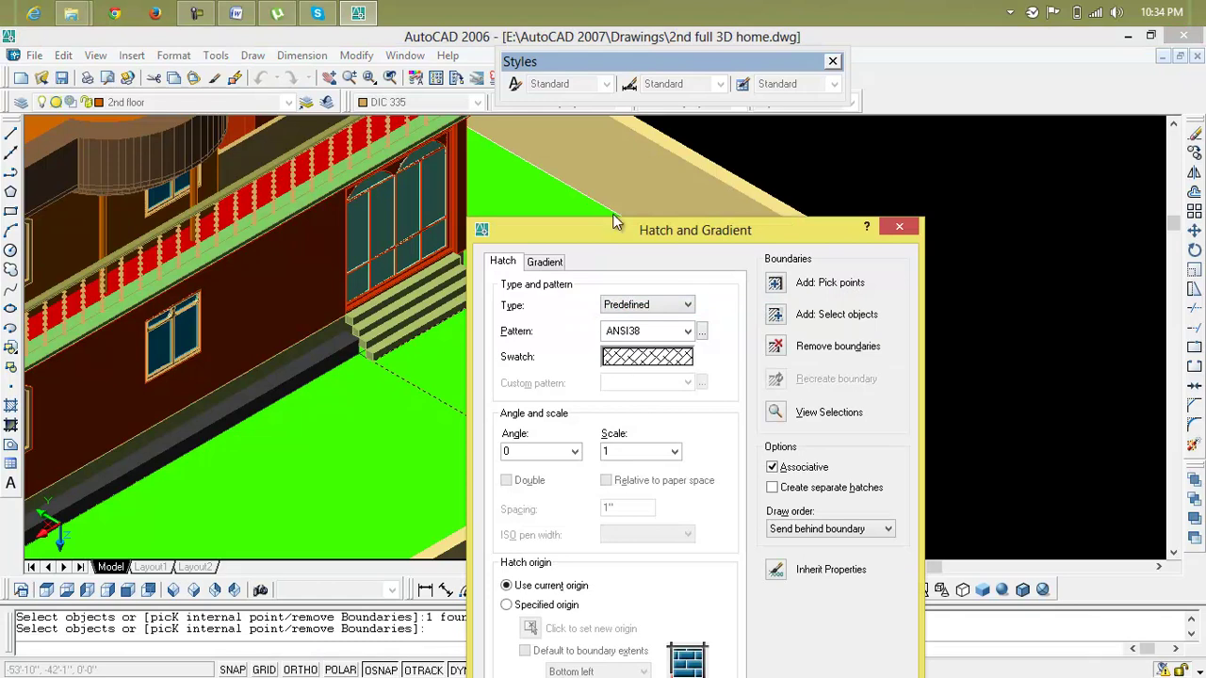
# Preview the ANSI38 hatch at scale 1, close it, and zoom out to the whole yard.
pyautogui.moveTo(623, 233); pyautogui.dragTo(578, 182)
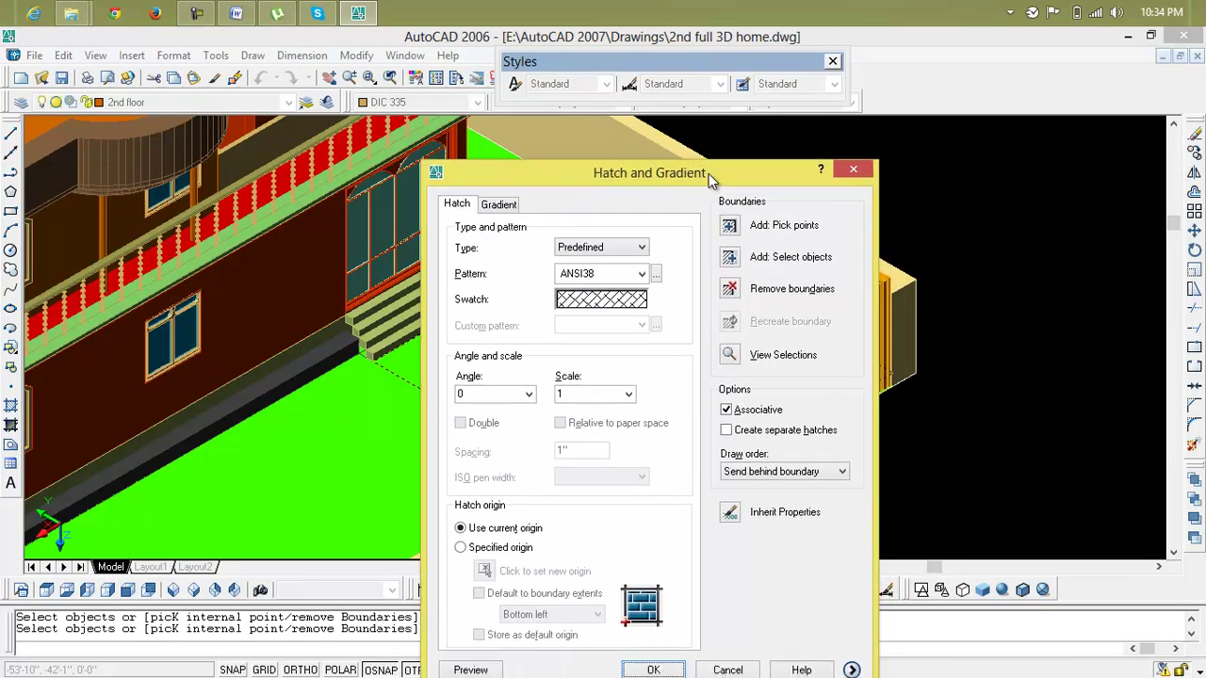
pyautogui.moveTo(708, 173); pyautogui.dragTo(708, 128)
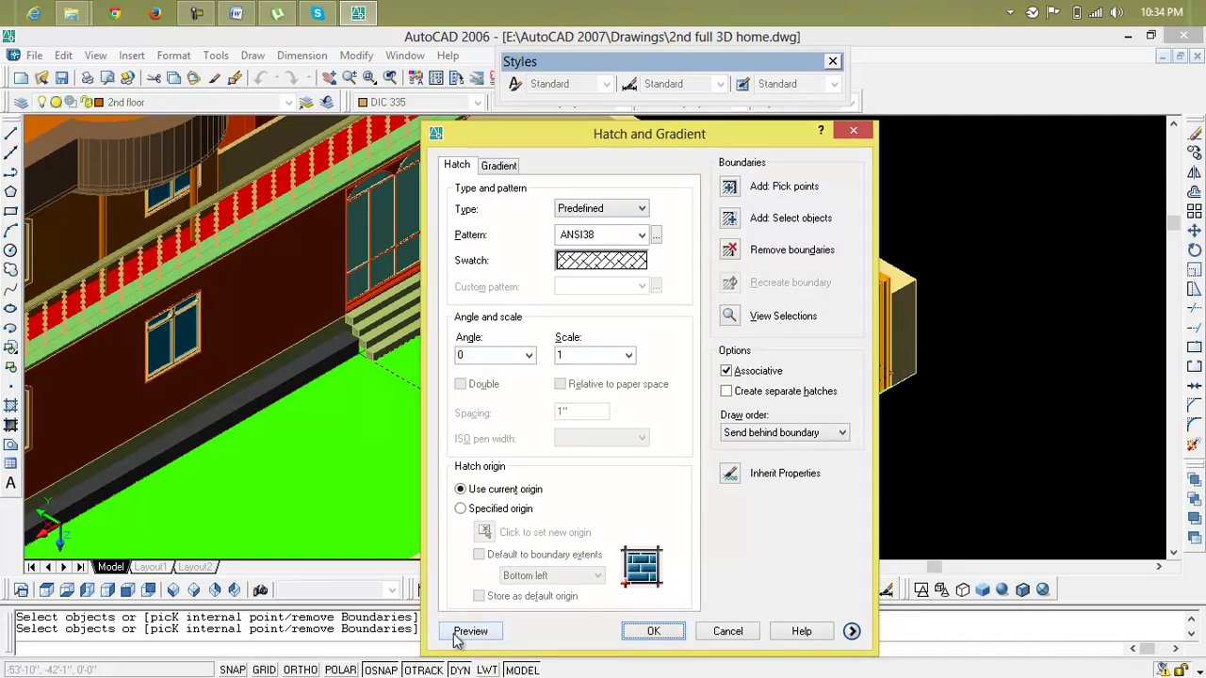
pyautogui.click(458, 636)
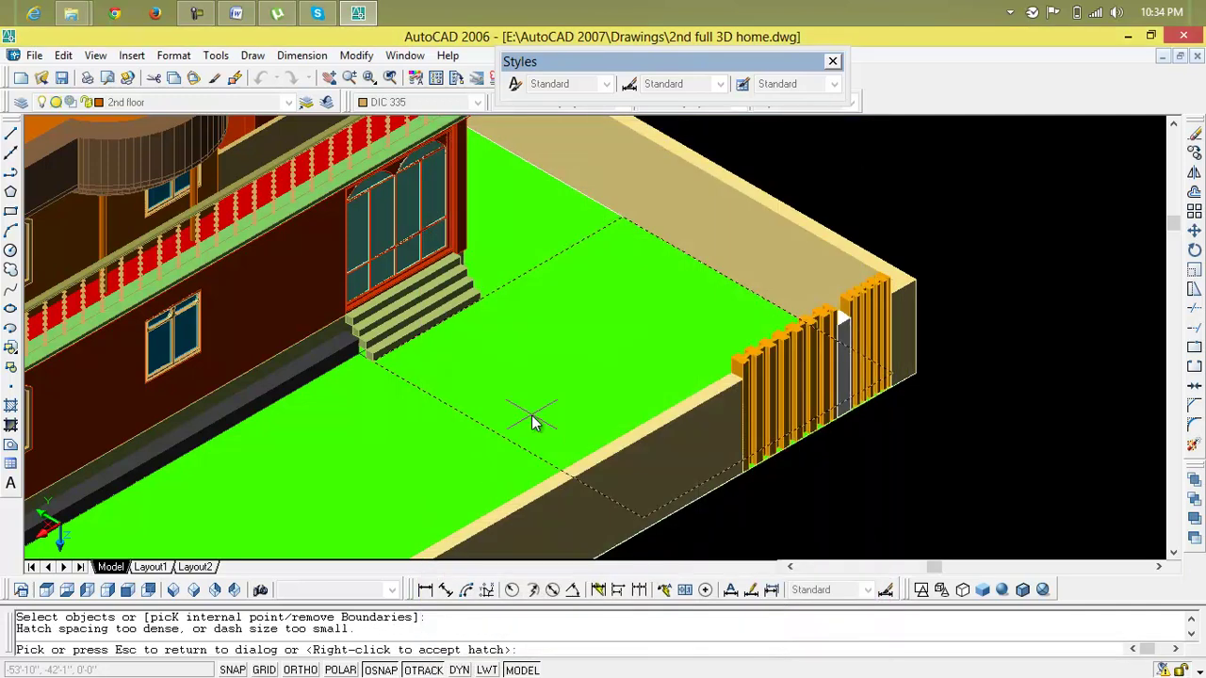
pyautogui.press('Escape')
pyautogui.press('Return')
pyautogui.scroll(-2, 584, 436)
pyautogui.moveTo(584, 436); pyautogui.dragTo(489, 251, button='middle')
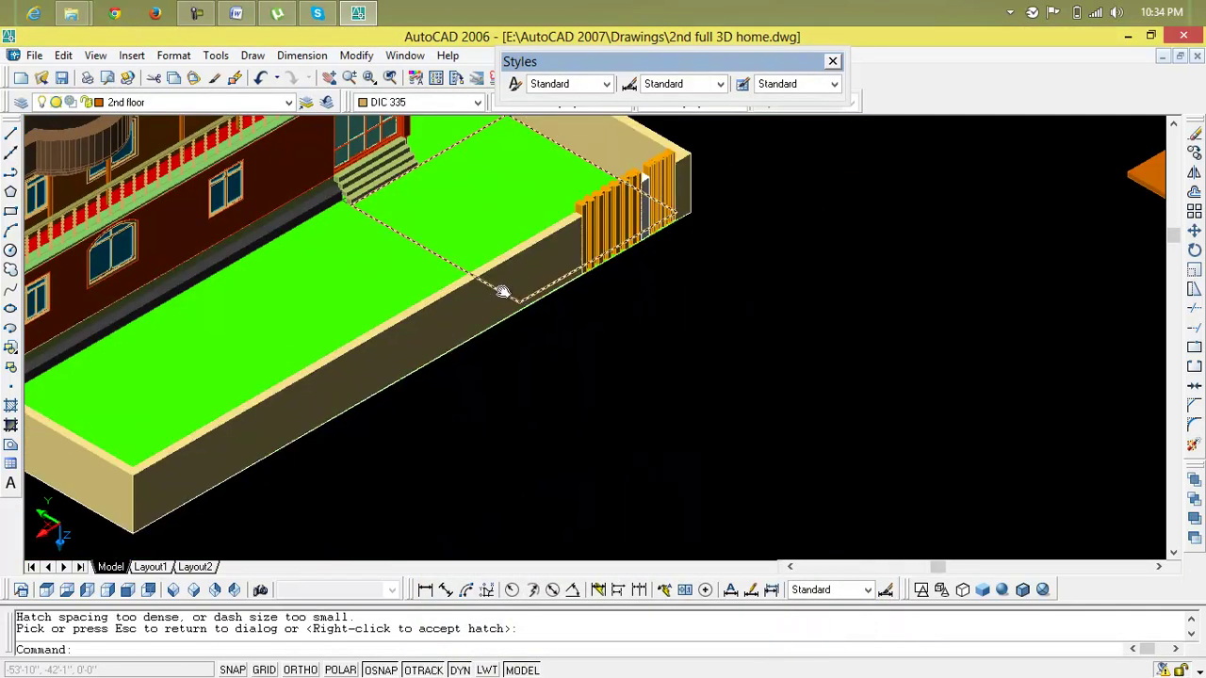
pyautogui.scroll(2, 503, 292)
pyautogui.press('Escape')
pyautogui.press('Escape')
# Start moving the walkway object, then cancel the move.
pyautogui.write('m')
pyautogui.press('Return')
pyautogui.click(522, 313)
pyautogui.press('Return')
pyautogui.click(523, 311)
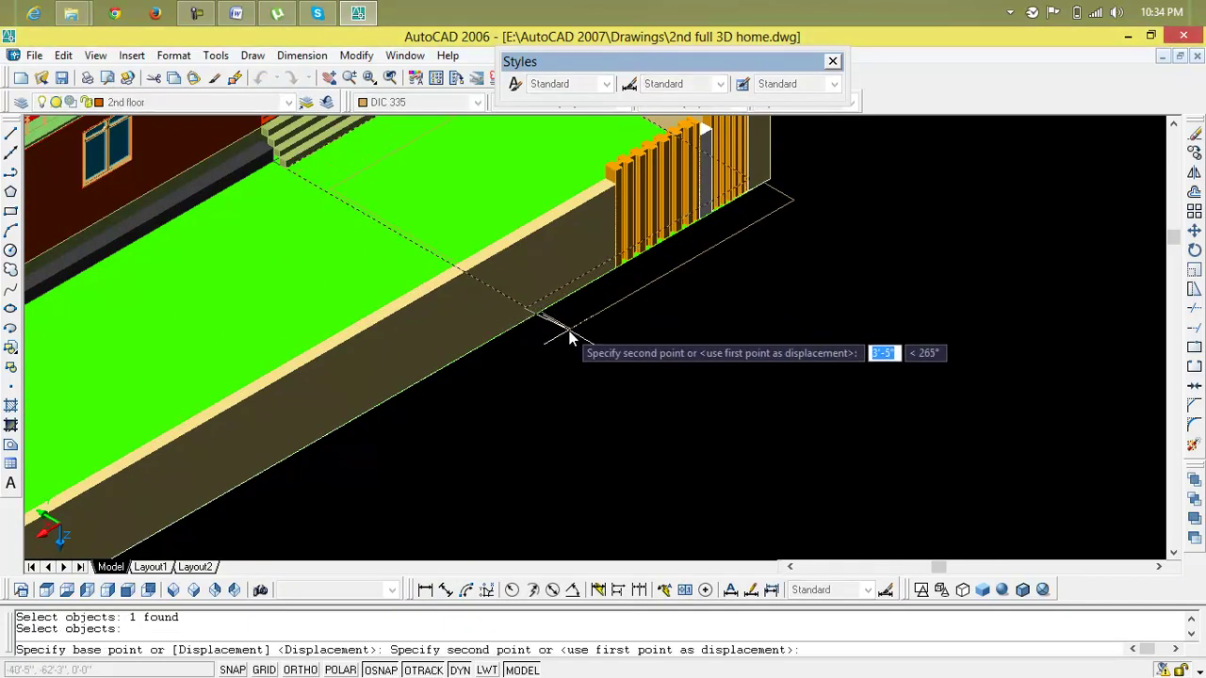
pyautogui.press('Escape')
pyautogui.press('Escape')
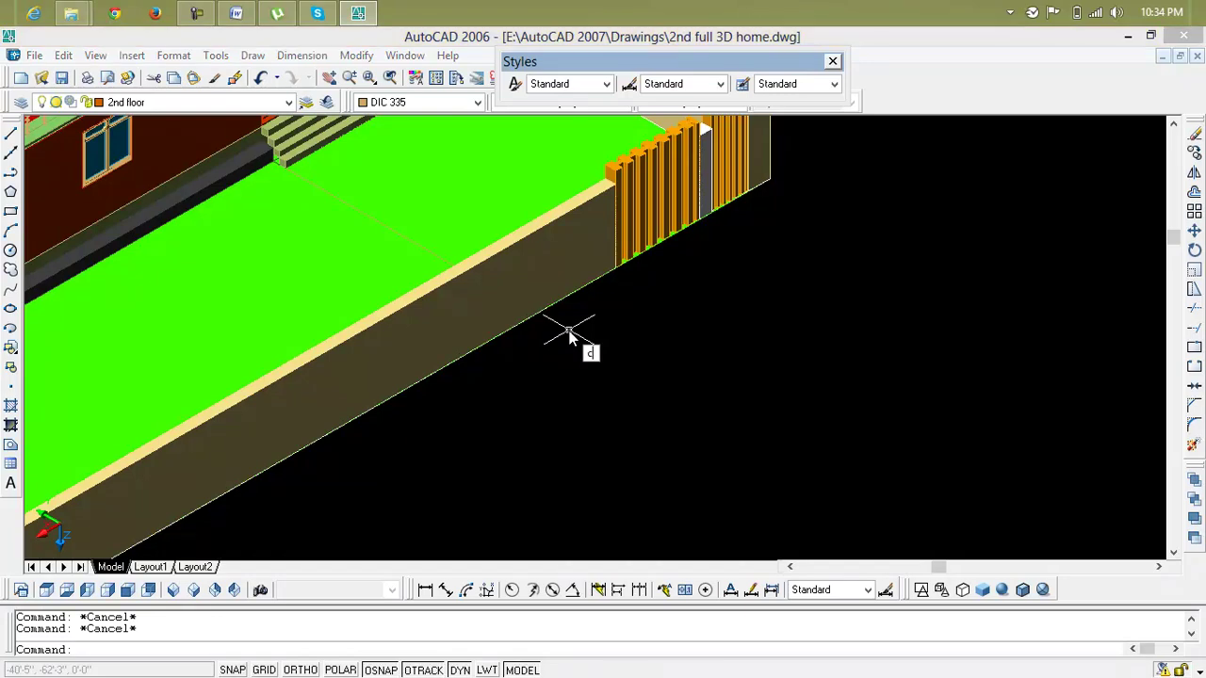
# Copy the walkway outline with CP into empty space beside the model.
pyautogui.write('cp')
pyautogui.press('Return')
pyautogui.click(533, 300)
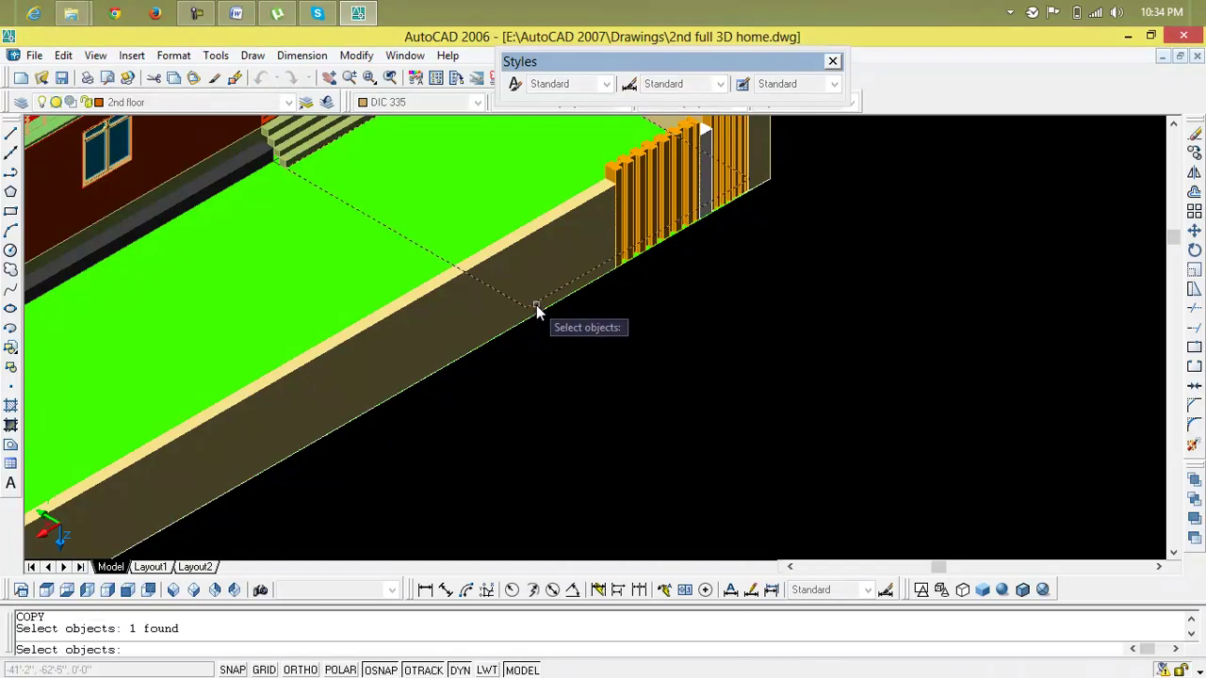
pyautogui.press('Return')
pyautogui.click(527, 308)
pyautogui.scroll(-5, 531, 307)
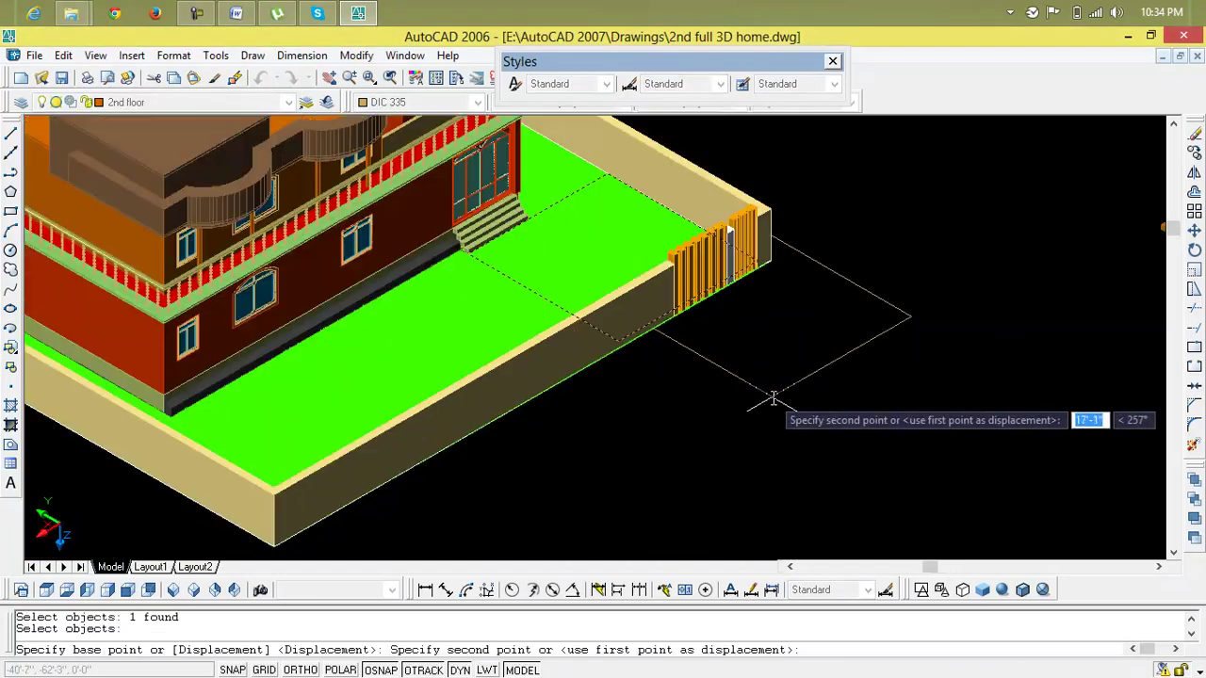
pyautogui.moveTo(775, 404); pyautogui.dragTo(398, 329, button='middle')
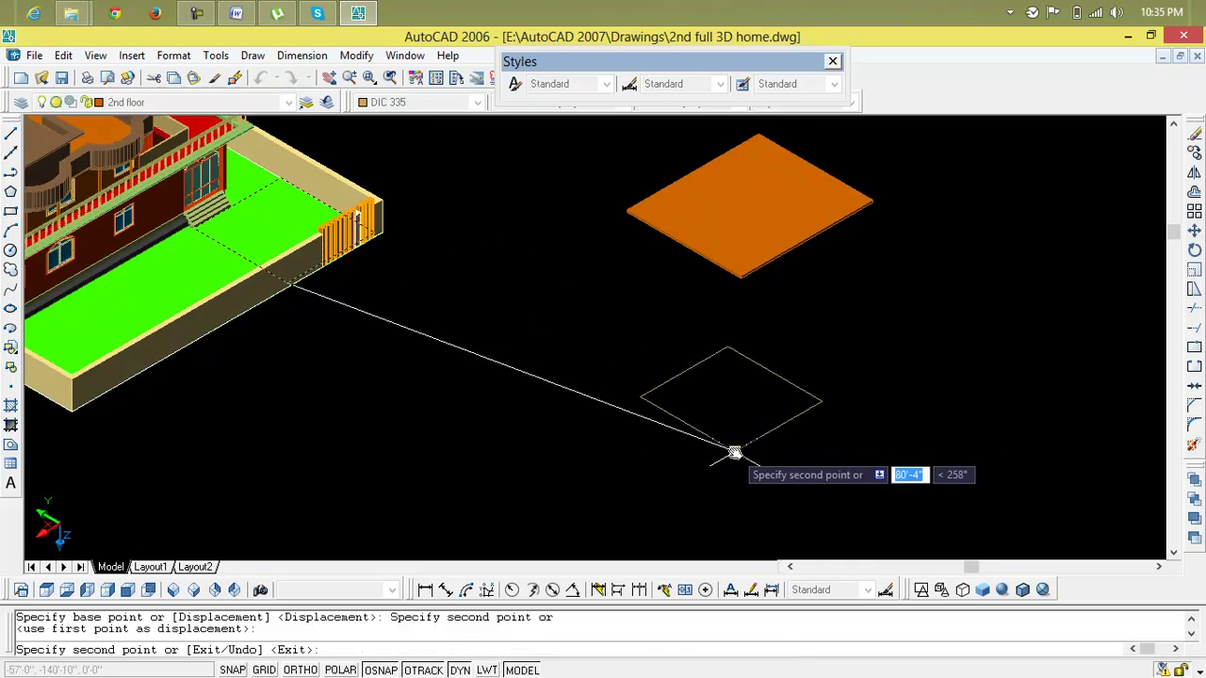
pyautogui.press('Escape')
pyautogui.press('Escape')
# Center the view on the copied outline and reopen the Hatch and Gradient dialog.
pyautogui.moveTo(754, 417); pyautogui.dragTo(666, 417, button='middle')
pyautogui.scroll(3, 667, 419)
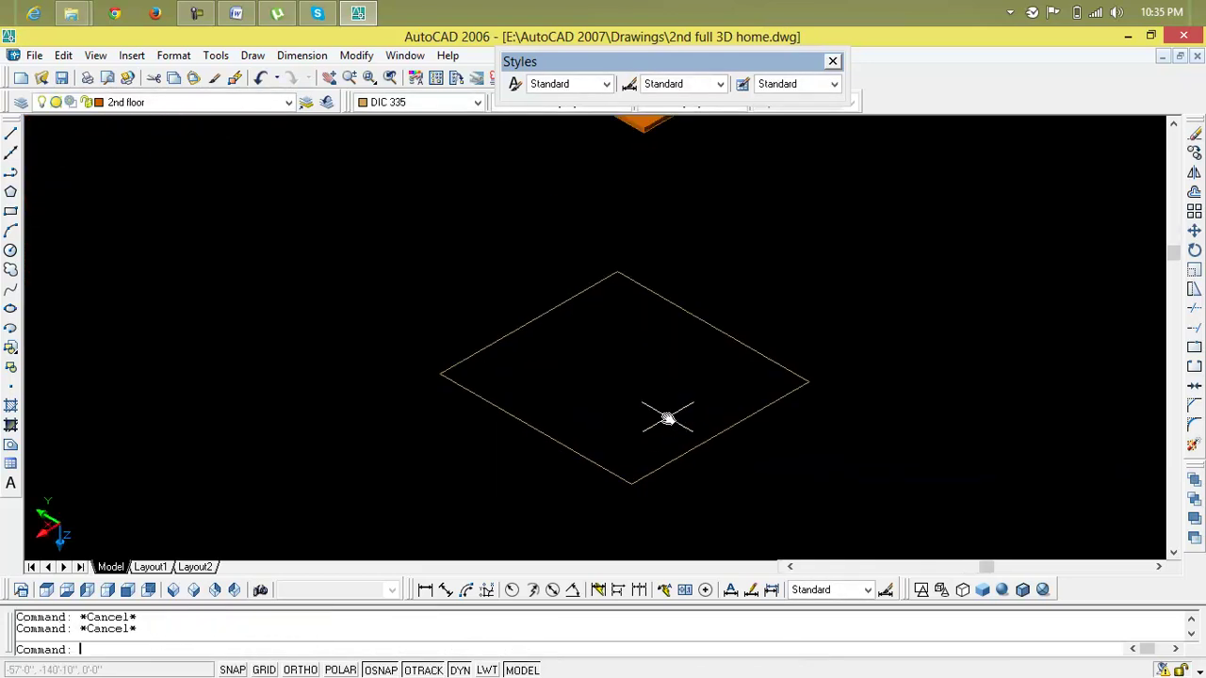
pyautogui.write('h')
pyautogui.press('Return')
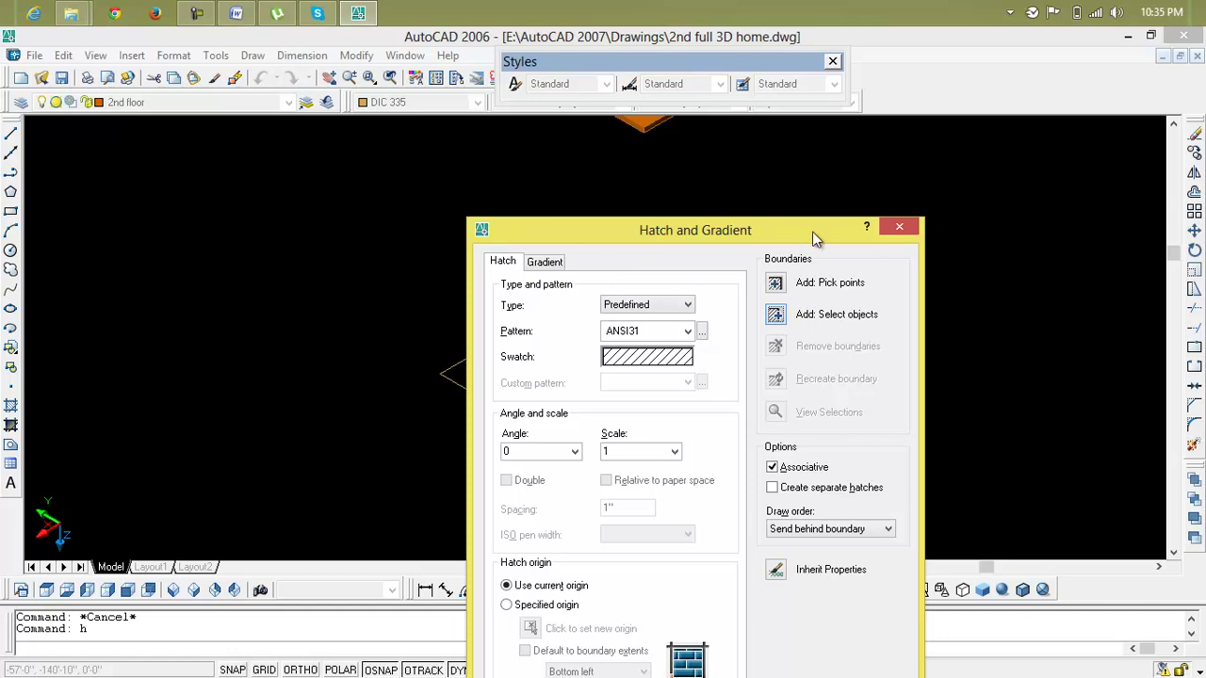
# Close the hatch dialog without applying and reopen it.
pyautogui.moveTo(812, 232); pyautogui.dragTo(814, 211)
pyautogui.click(870, 110)
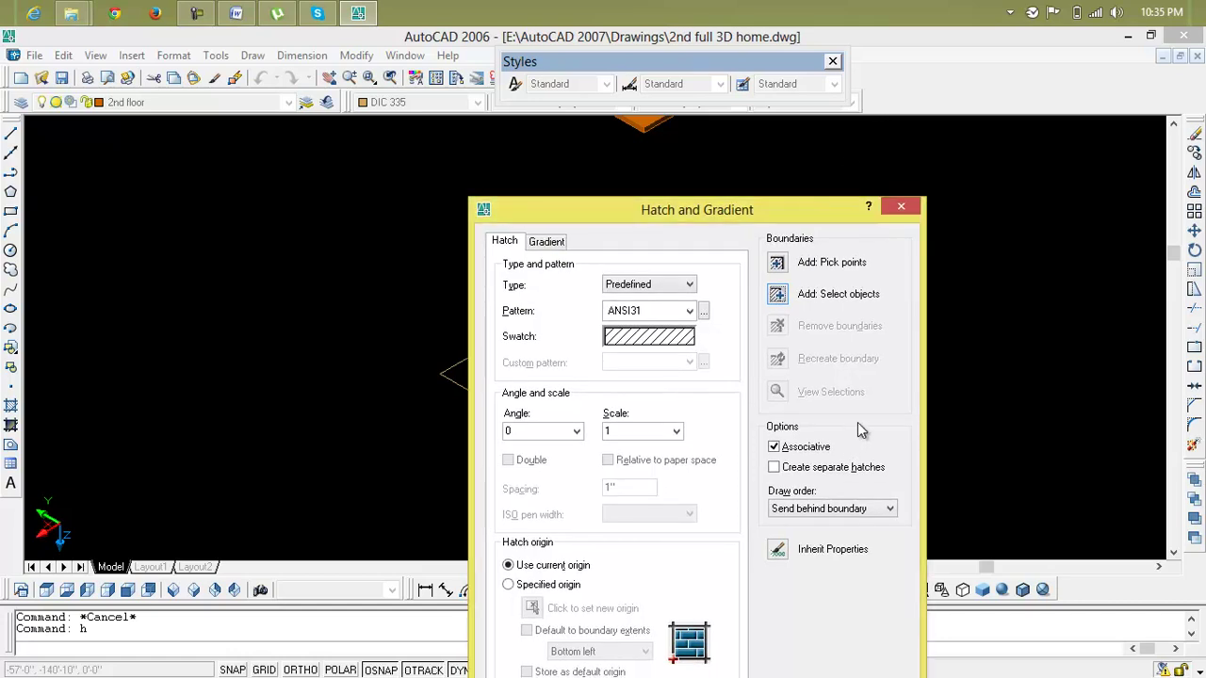
pyautogui.press('Escape')
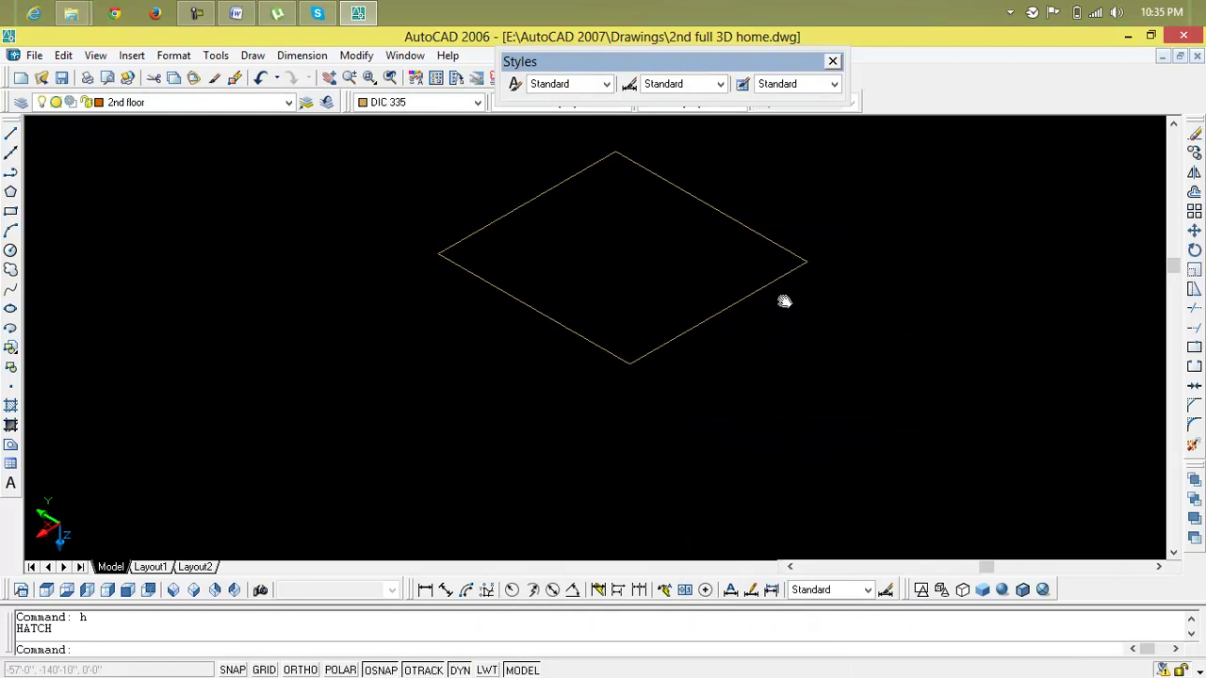
pyautogui.press('Escape')
pyautogui.write('h')
pyautogui.press('Return')
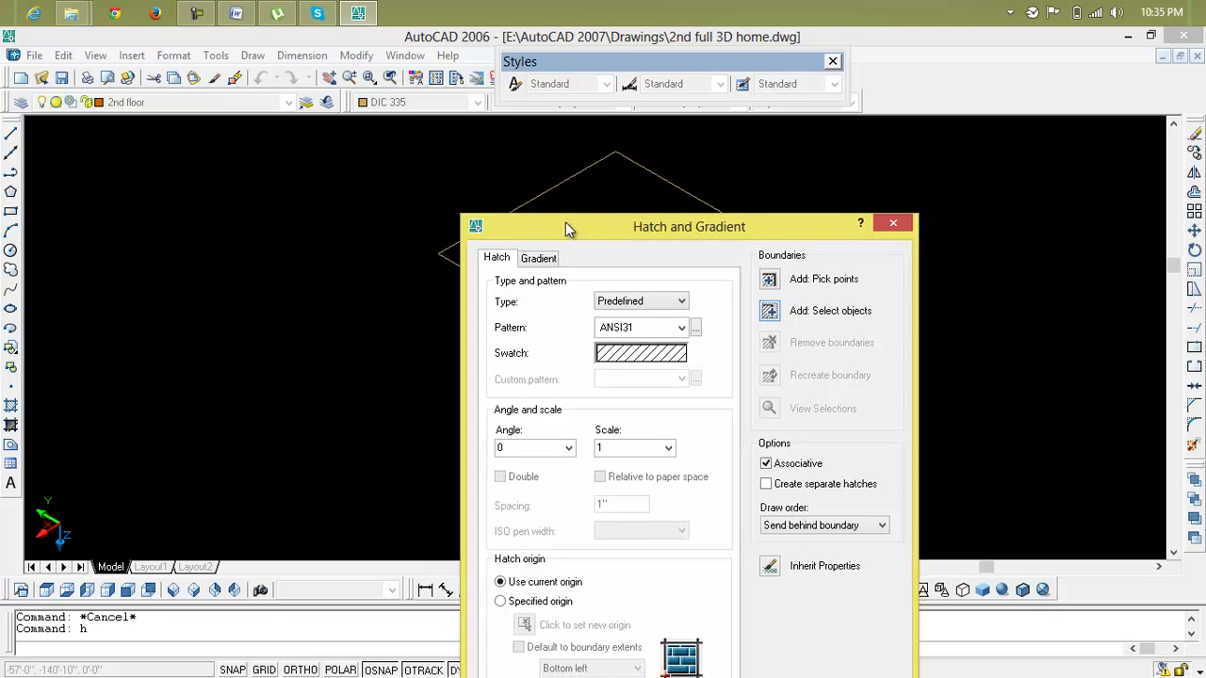
# Choose the AR-HBONE herringbone pattern from Other Predefined.
pyautogui.moveTo(565, 224); pyautogui.dragTo(519, 32)
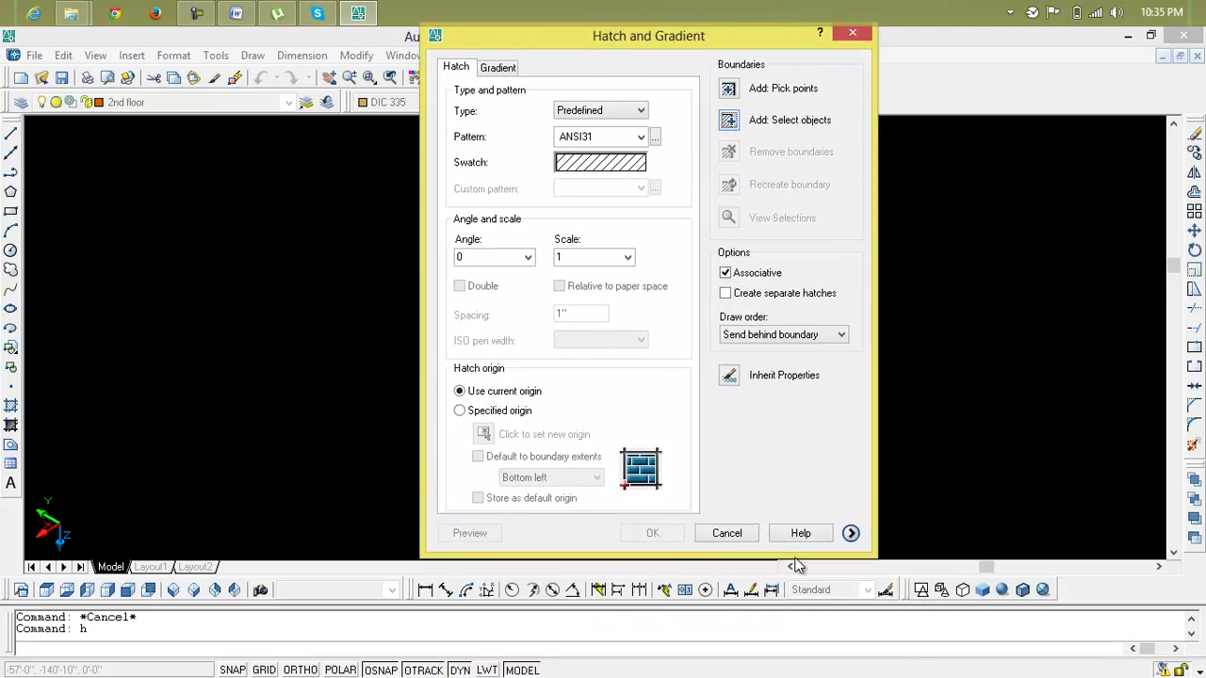
pyautogui.moveTo(731, 43); pyautogui.dragTo(407, 42)
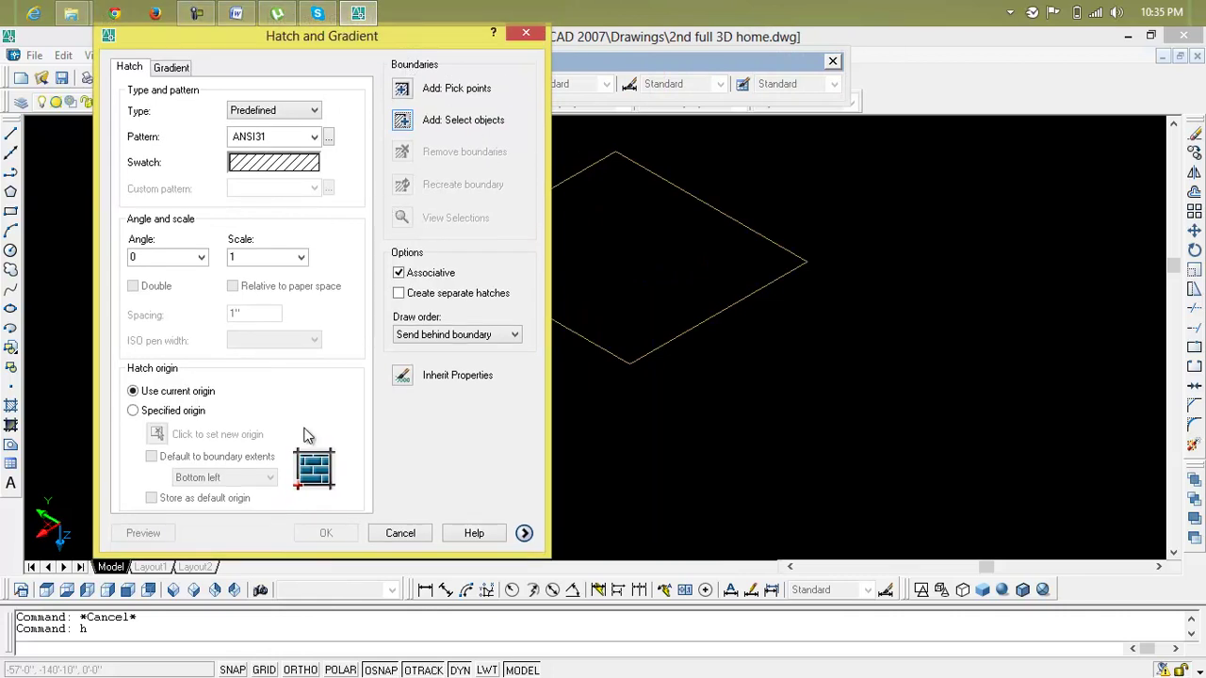
pyautogui.click(328, 137)
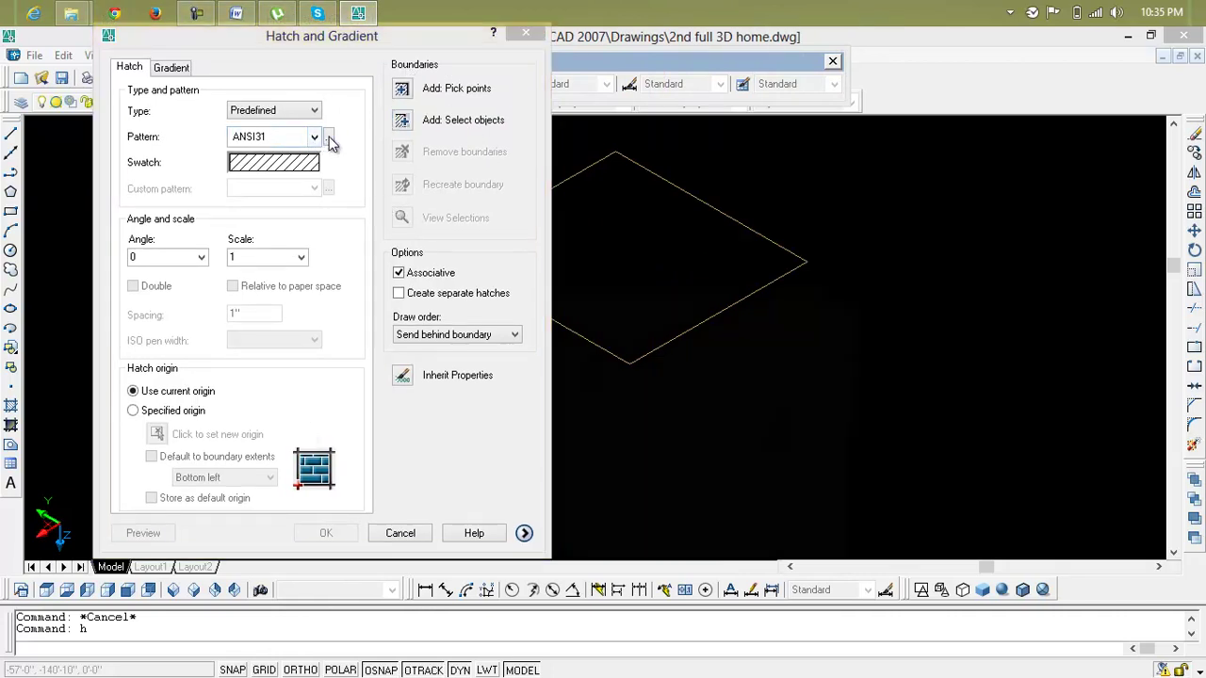
pyautogui.click(675, 327)
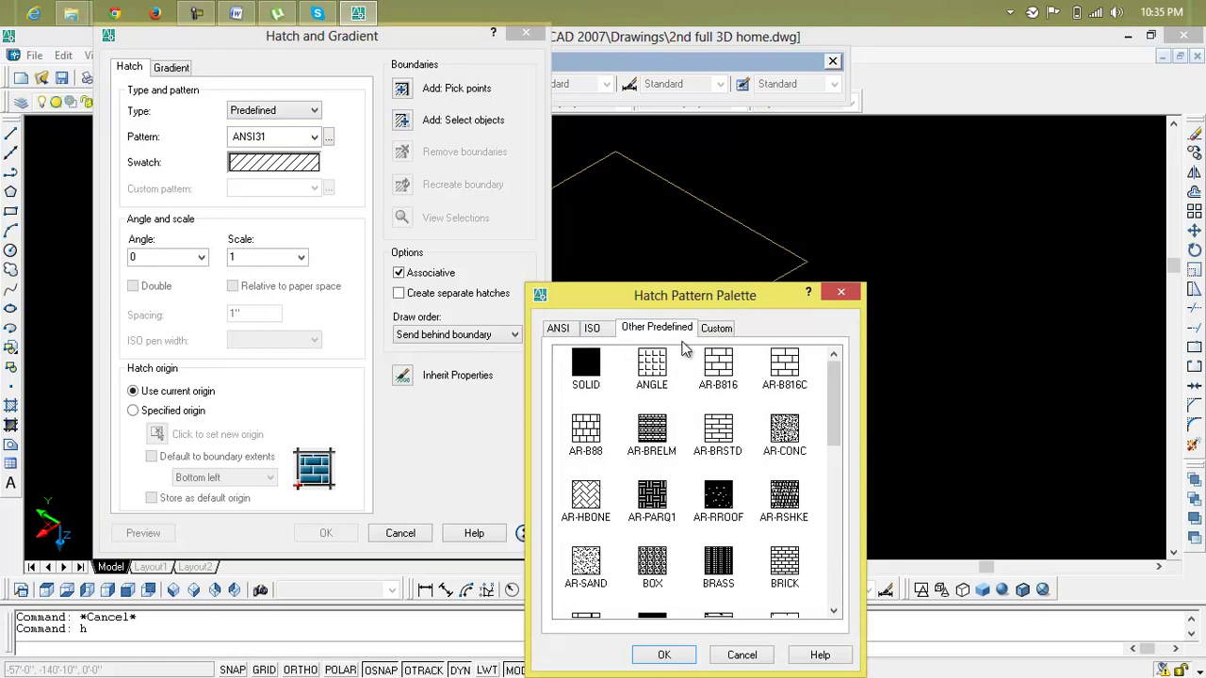
pyautogui.click(725, 425)
pyautogui.click(789, 450)
pyautogui.click(796, 485)
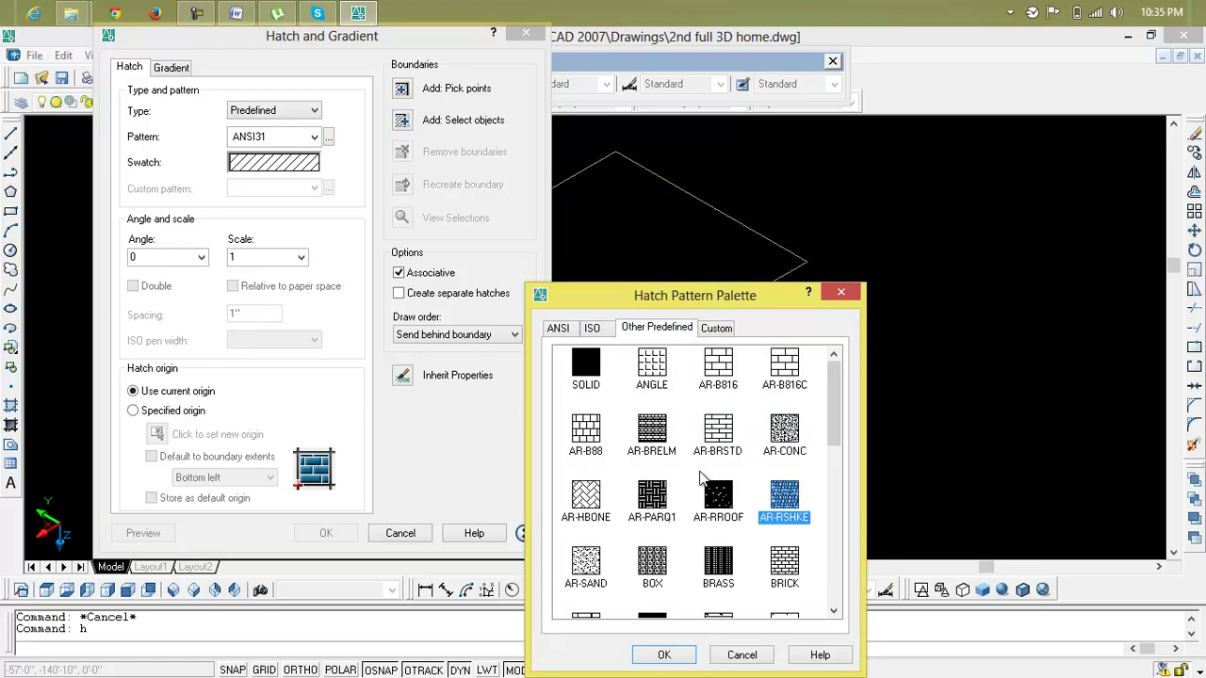
pyautogui.click(591, 492)
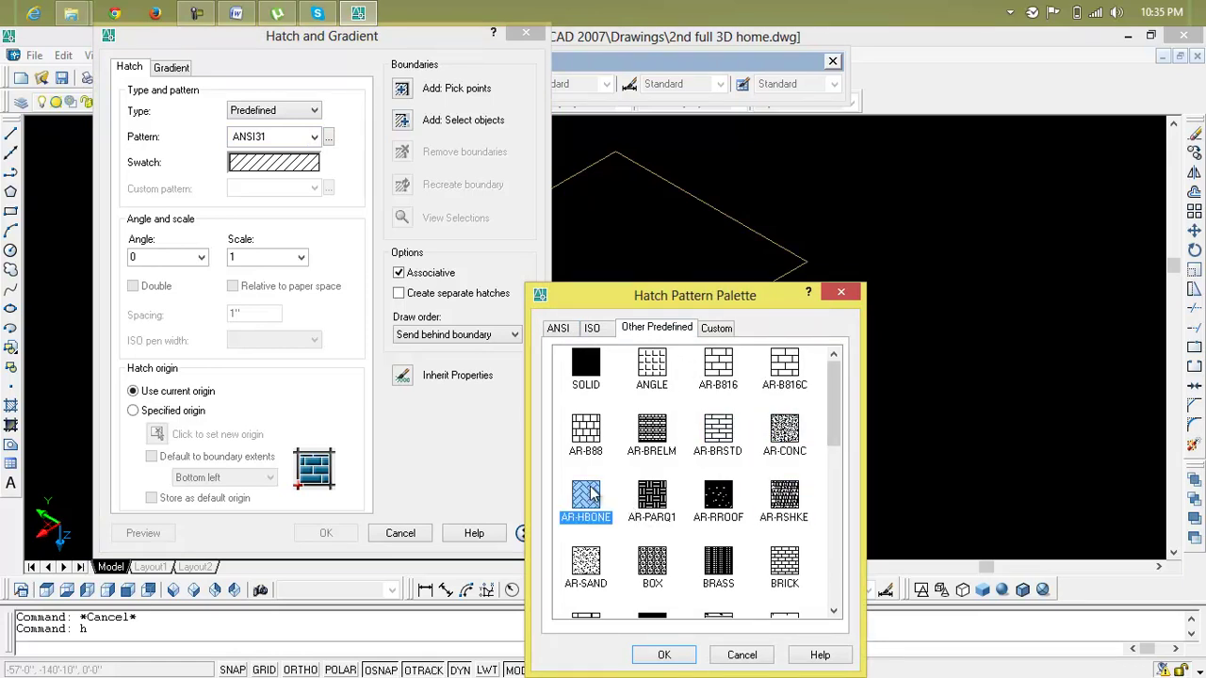
pyautogui.click(666, 656)
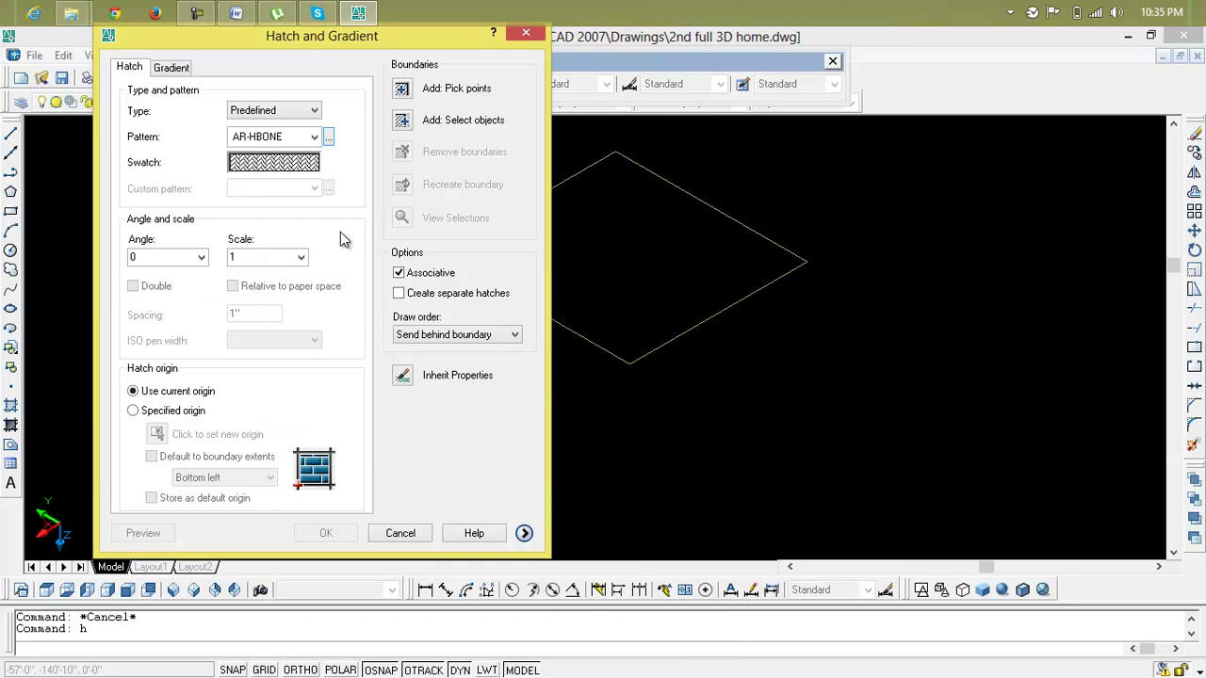
# Set the hatch scale to 20 and begin picking the boundary object.
pyautogui.click(302, 258)
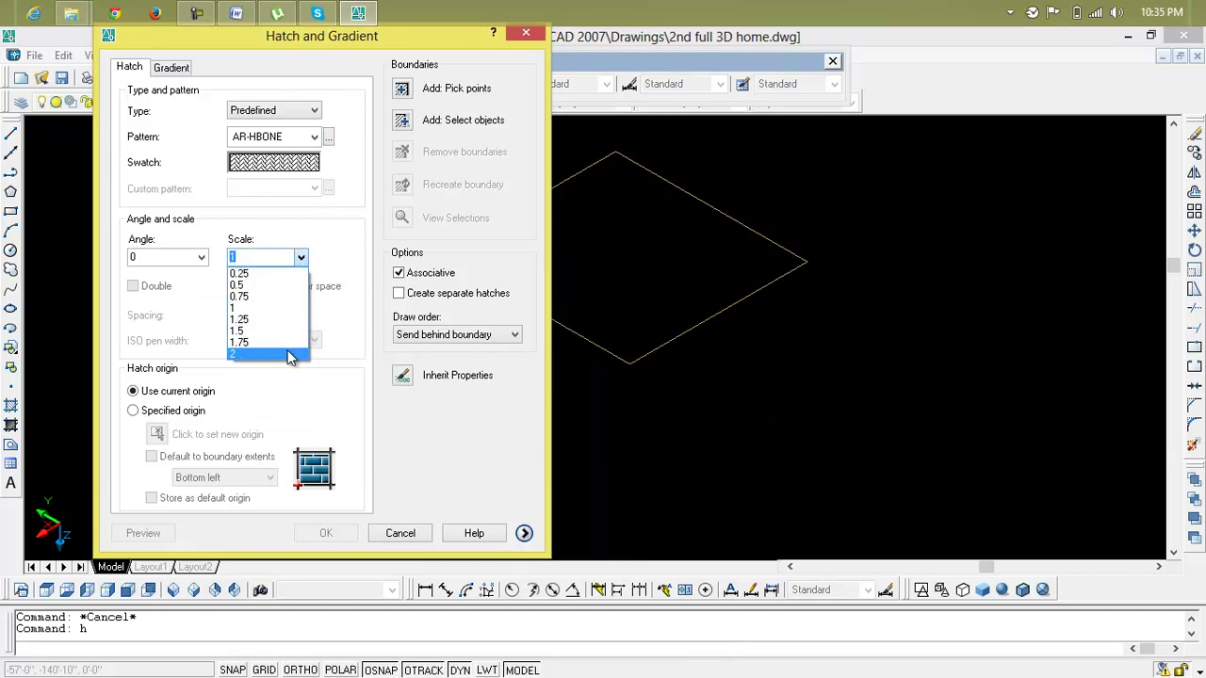
pyautogui.click(273, 257)
pyautogui.write('20')
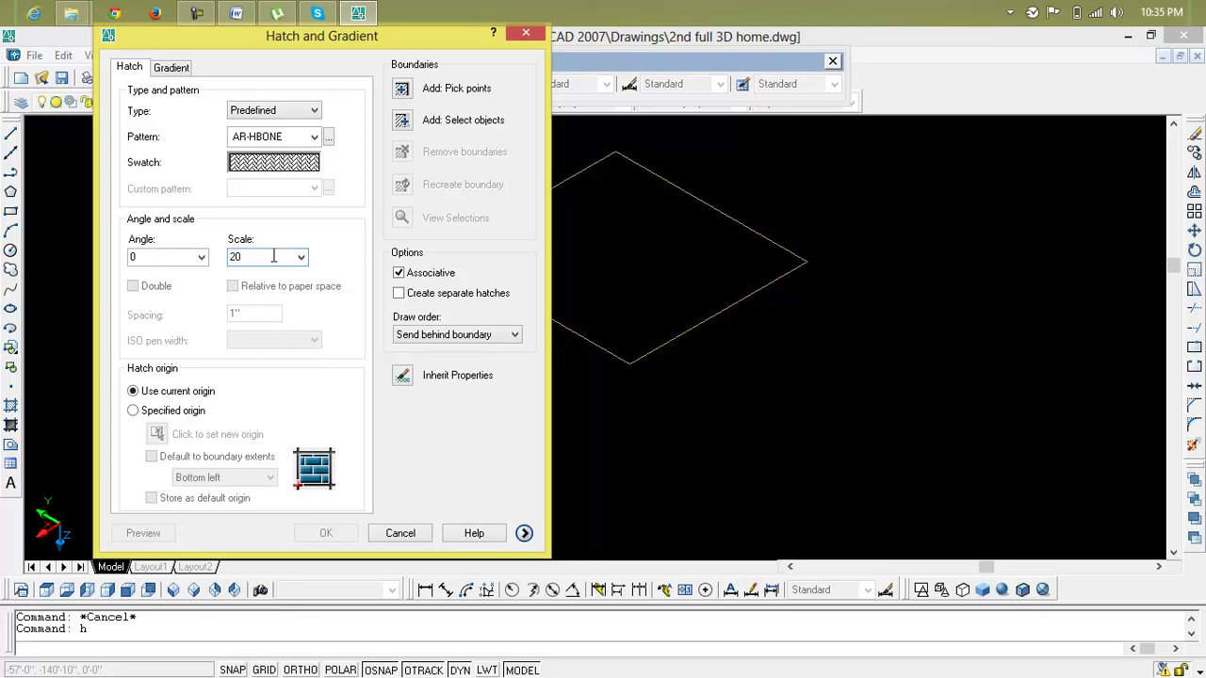
pyautogui.click(441, 120)
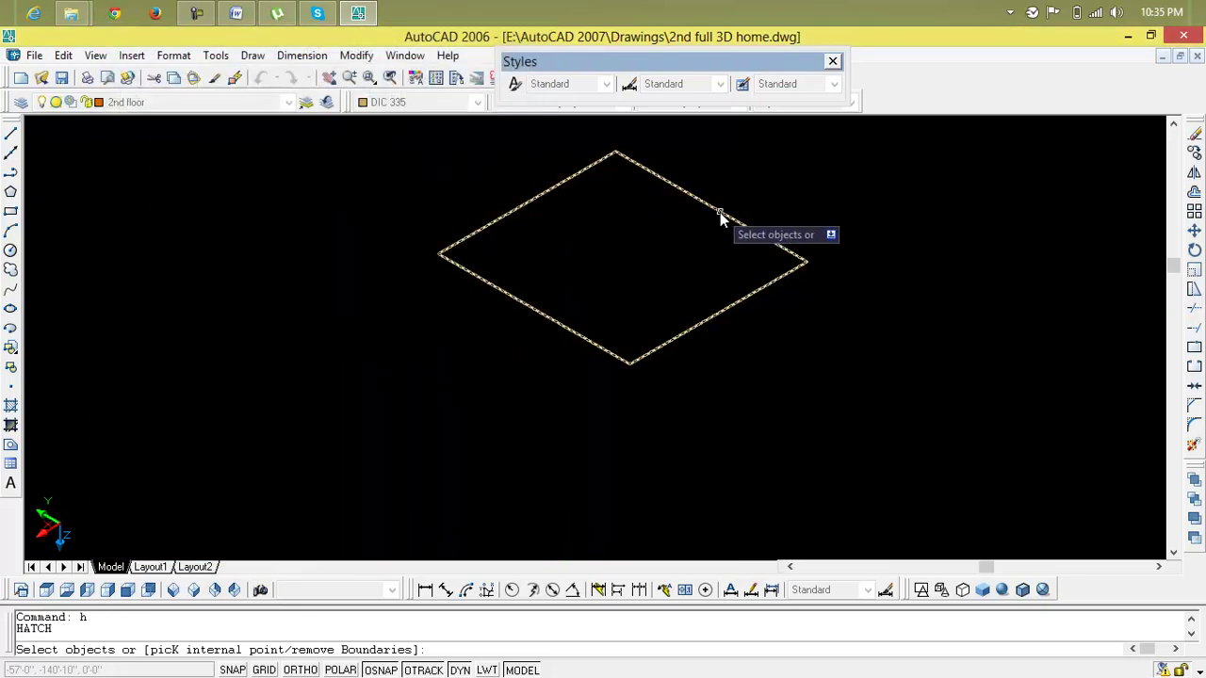
# Pick the diamond outline as the boundary and preview the hatch at scale 20.
pyautogui.click(720, 211)
pyautogui.press('Return')
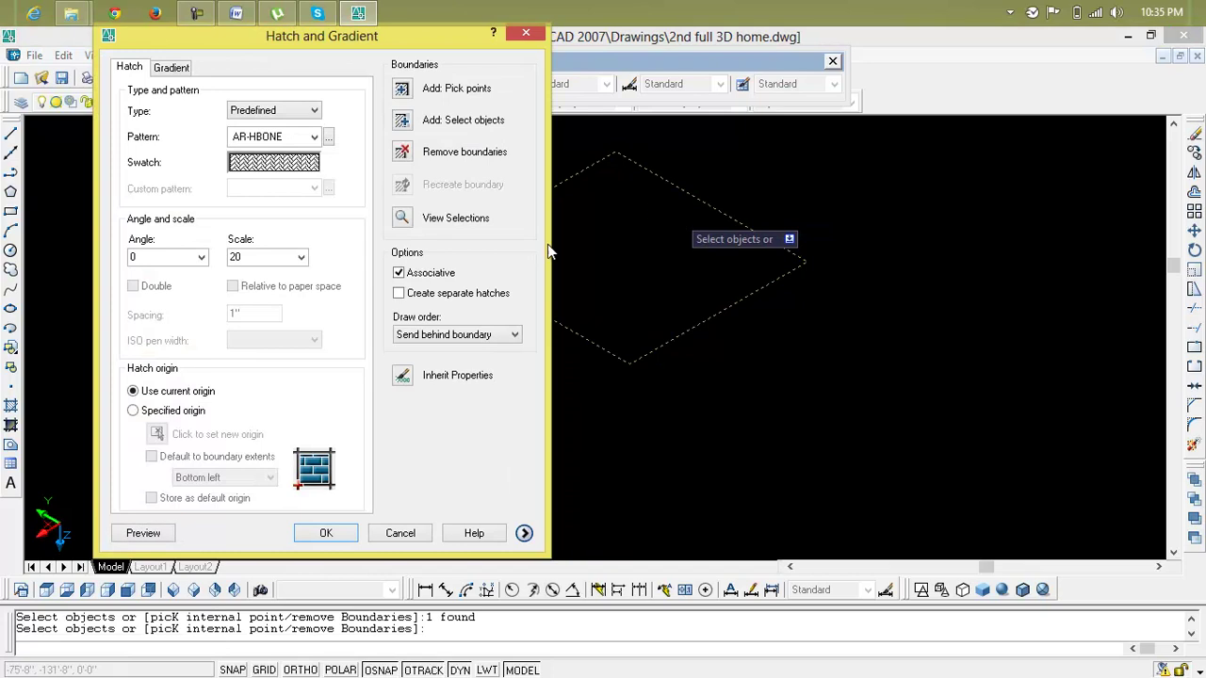
pyautogui.click(146, 532)
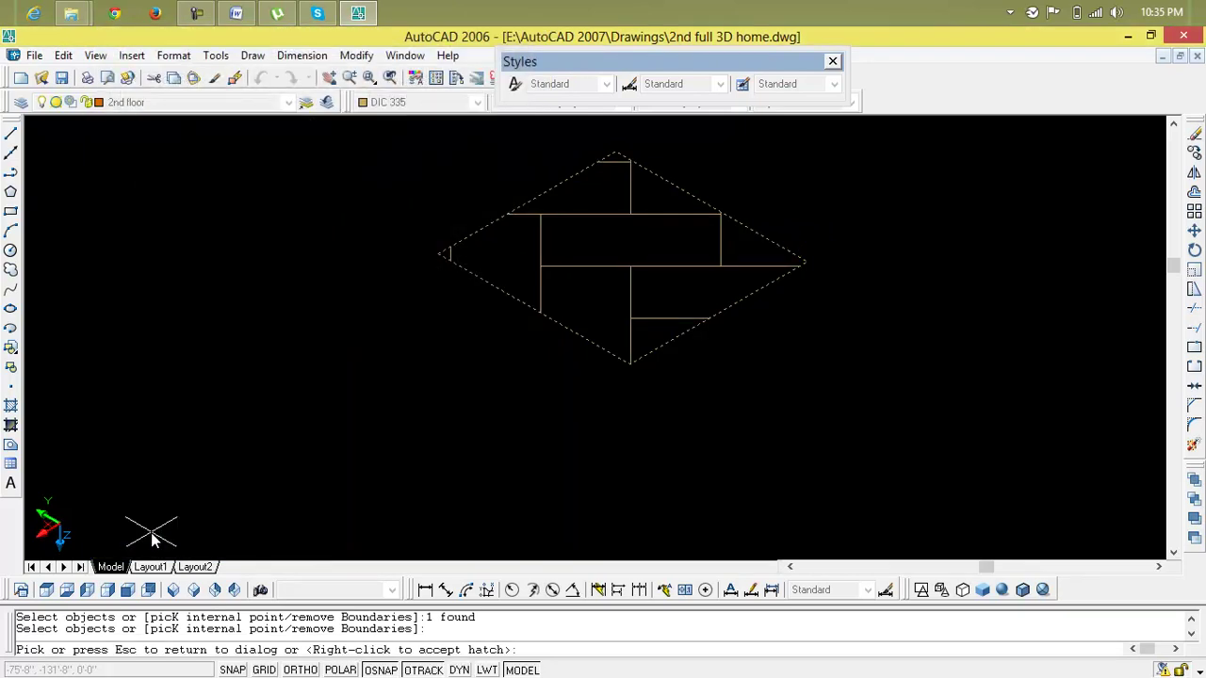
# Try scale 10, then 5, previewing each, and accept the scale 5 hatch.
pyautogui.click(409, 346)
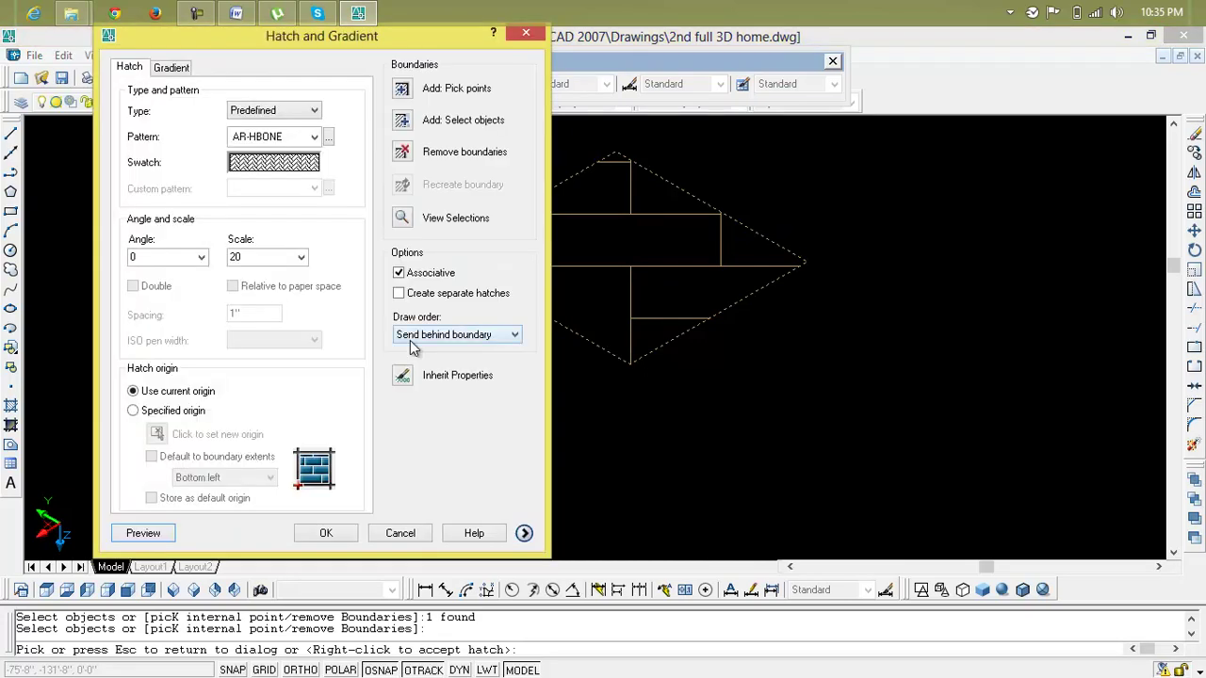
pyautogui.doubleClick(247, 256)
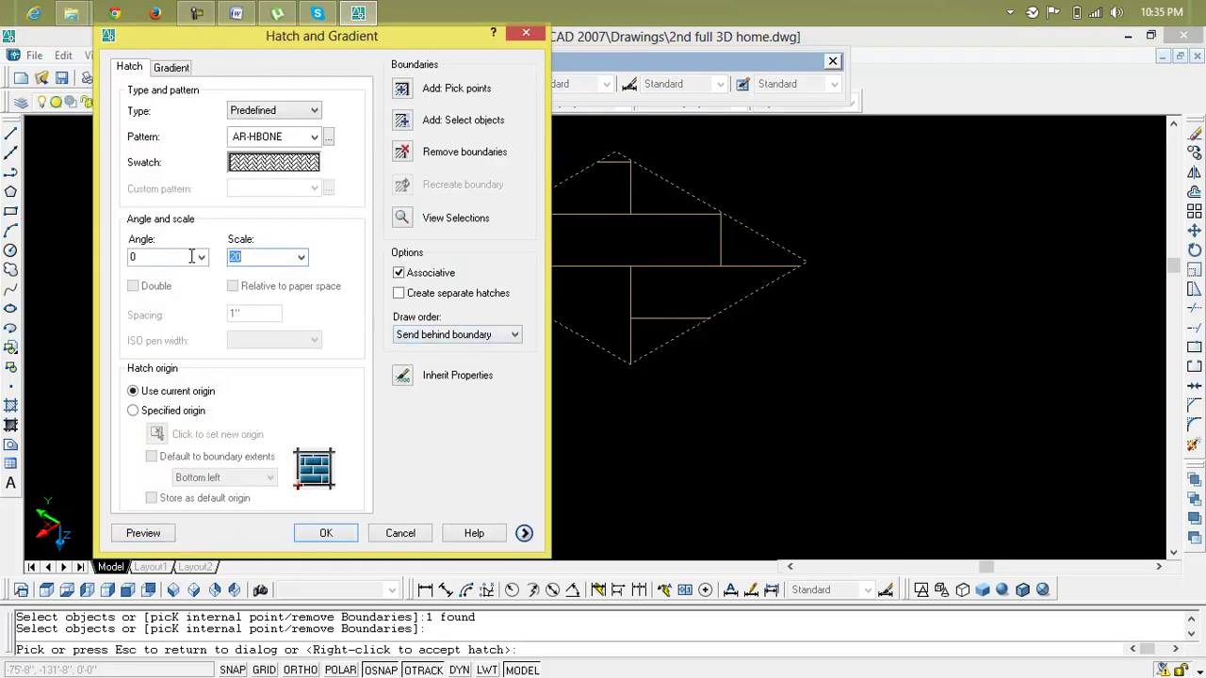
pyautogui.click(161, 541)
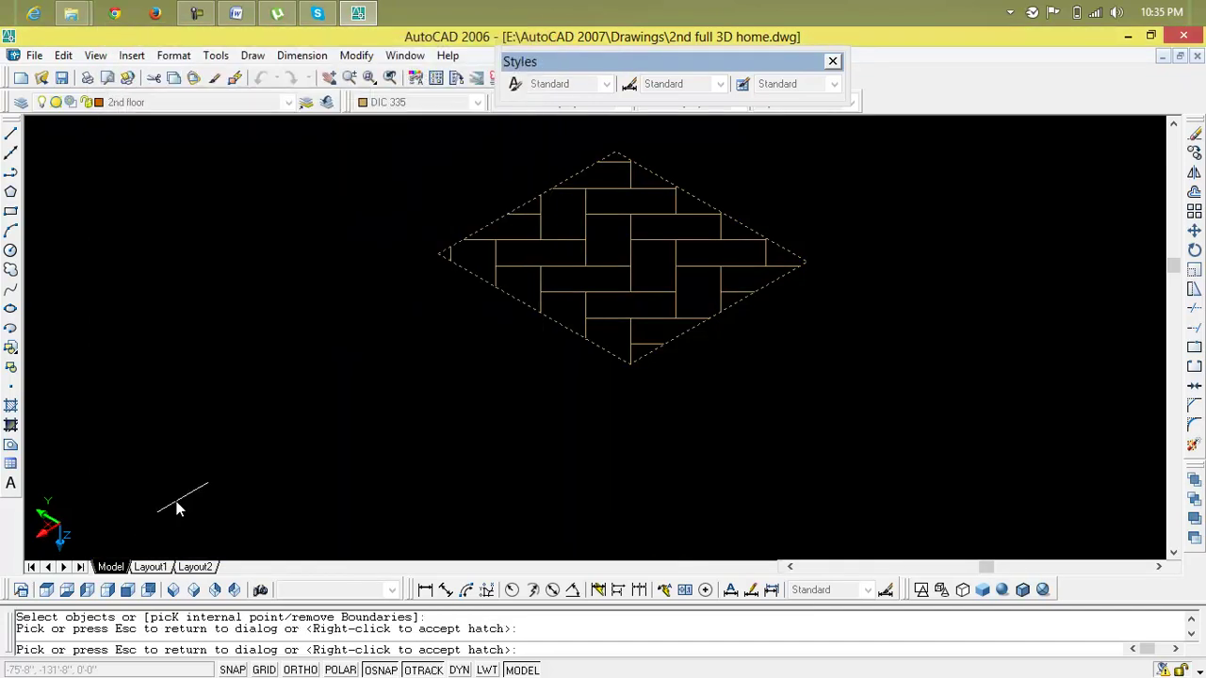
pyautogui.click(300, 492)
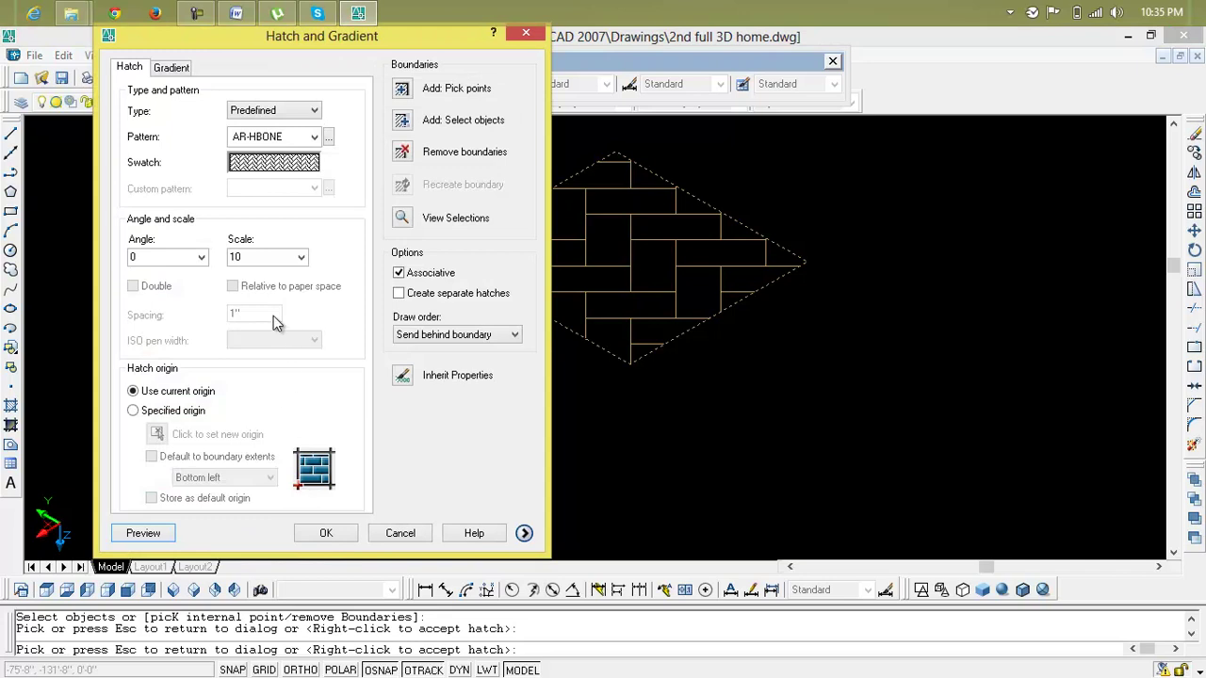
pyautogui.doubleClick(261, 258)
pyautogui.write('5')
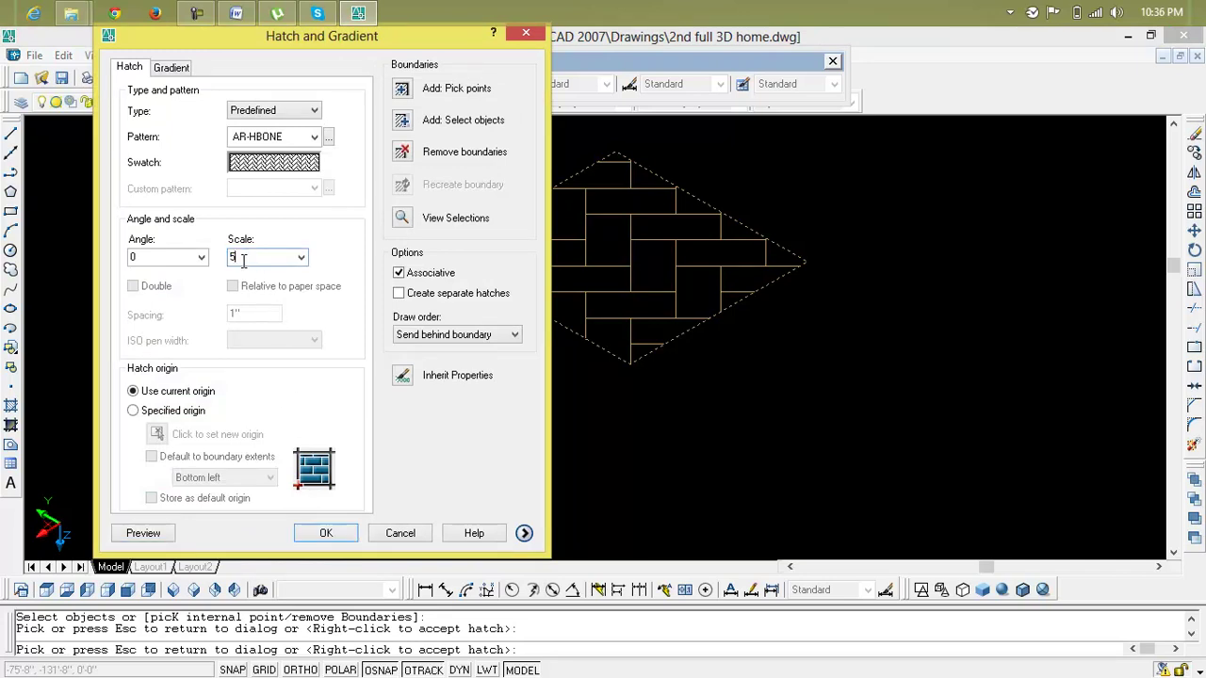
pyautogui.click(143, 533)
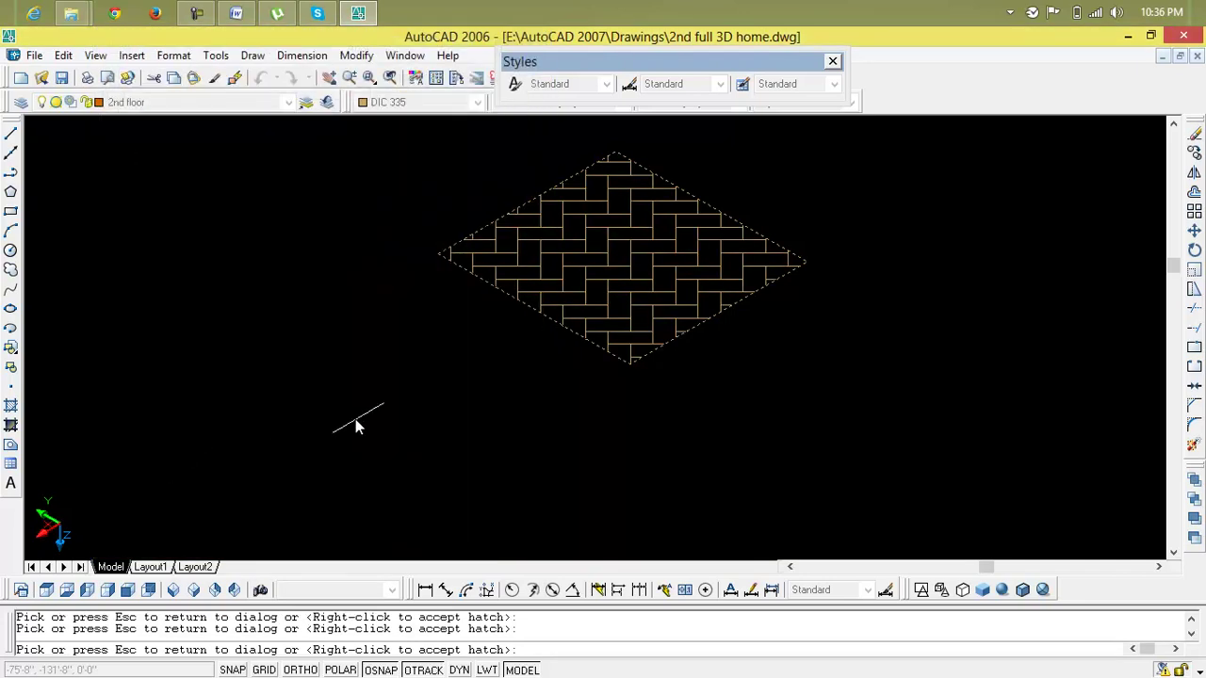
pyautogui.rightClick(357, 424)
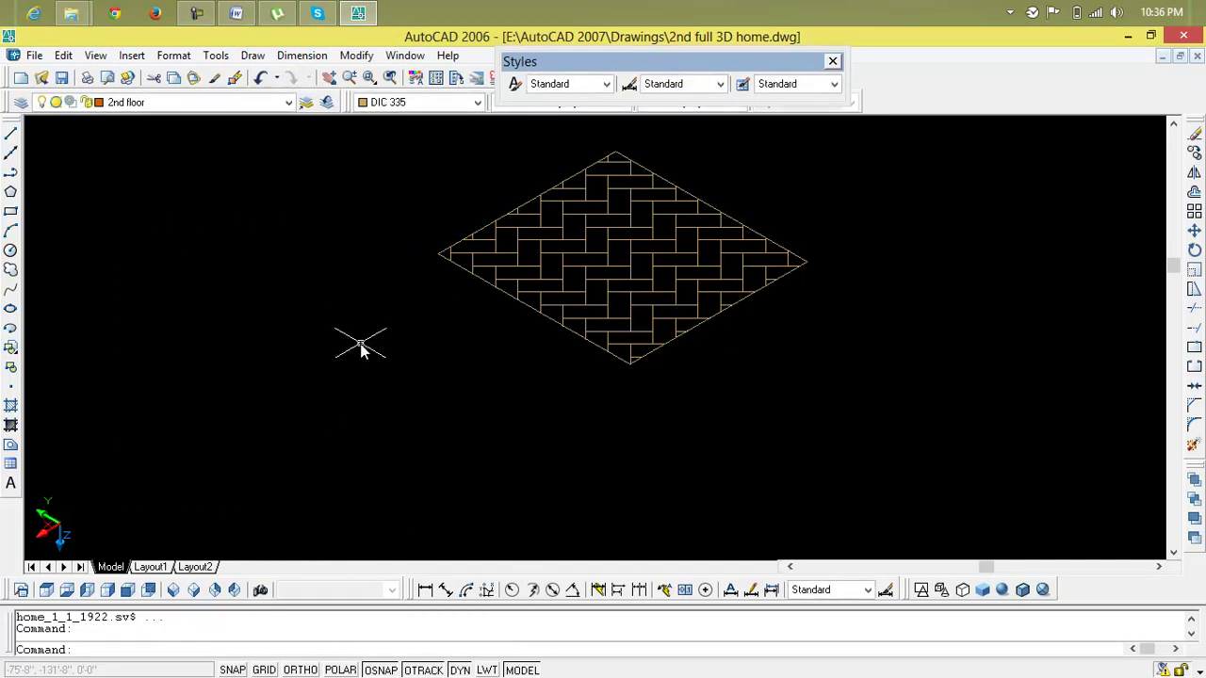
# Zoom in and window-select the herringbone hatch.
pyautogui.scroll(-5, 372, 358)
pyautogui.scroll(3, 466, 375)
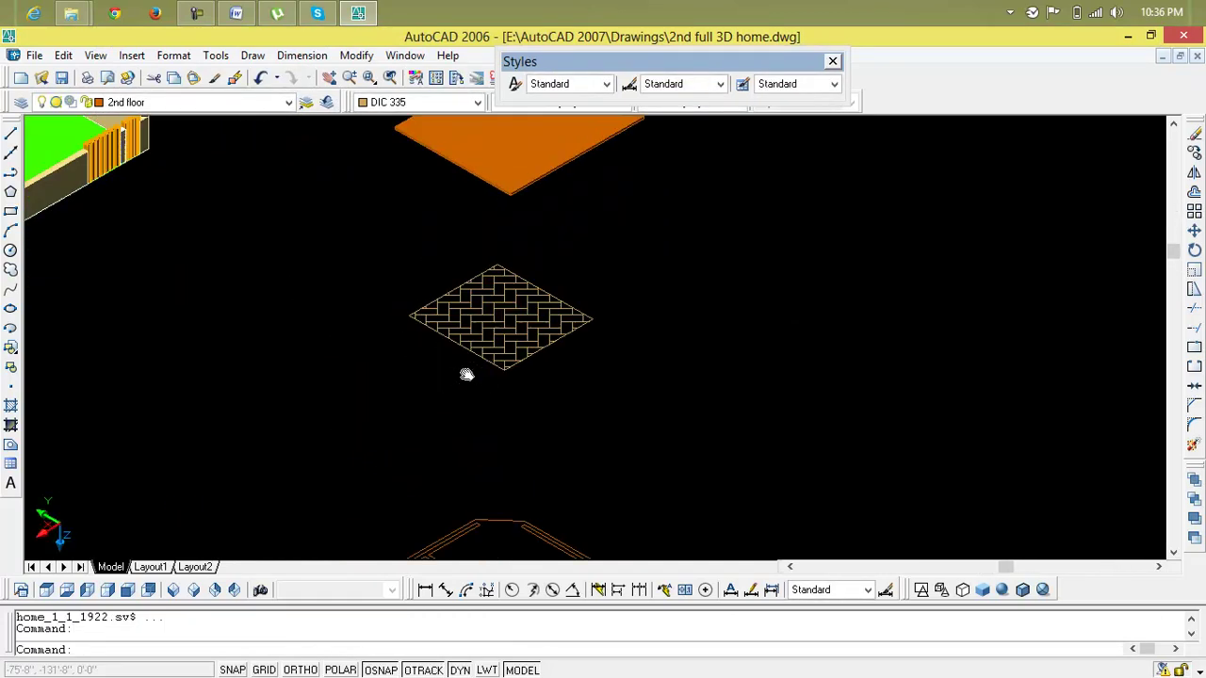
pyautogui.press('Escape')
pyautogui.scroll(2, 466, 375)
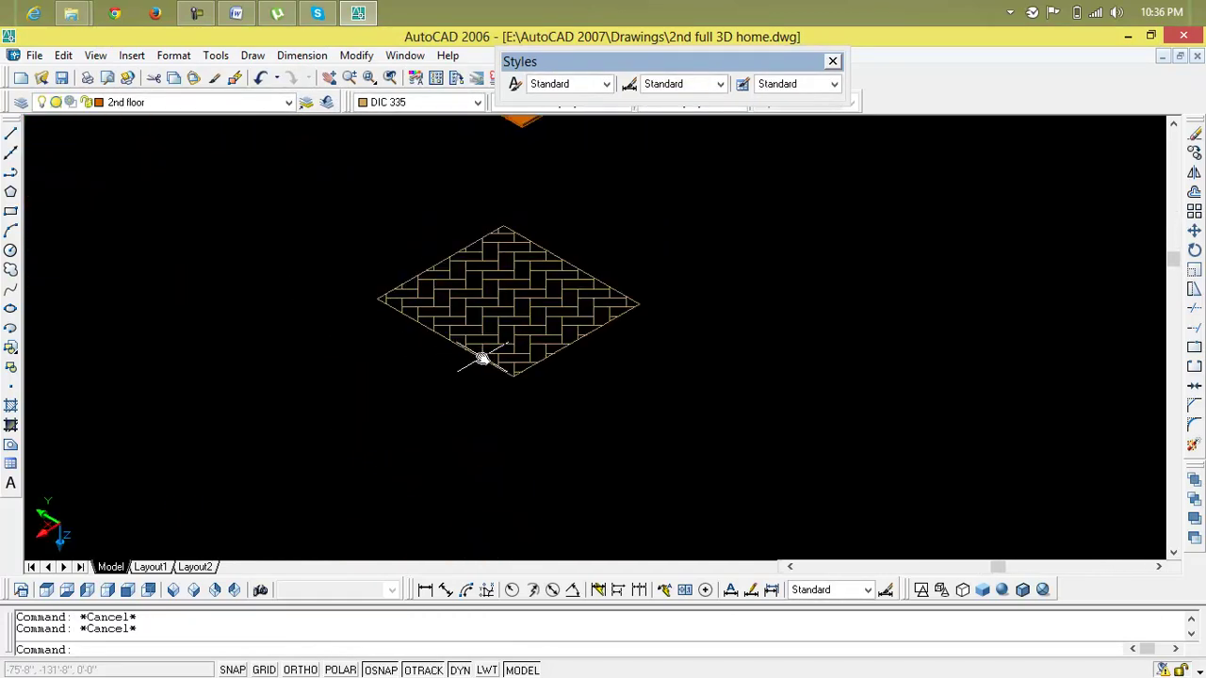
pyautogui.click(513, 336)
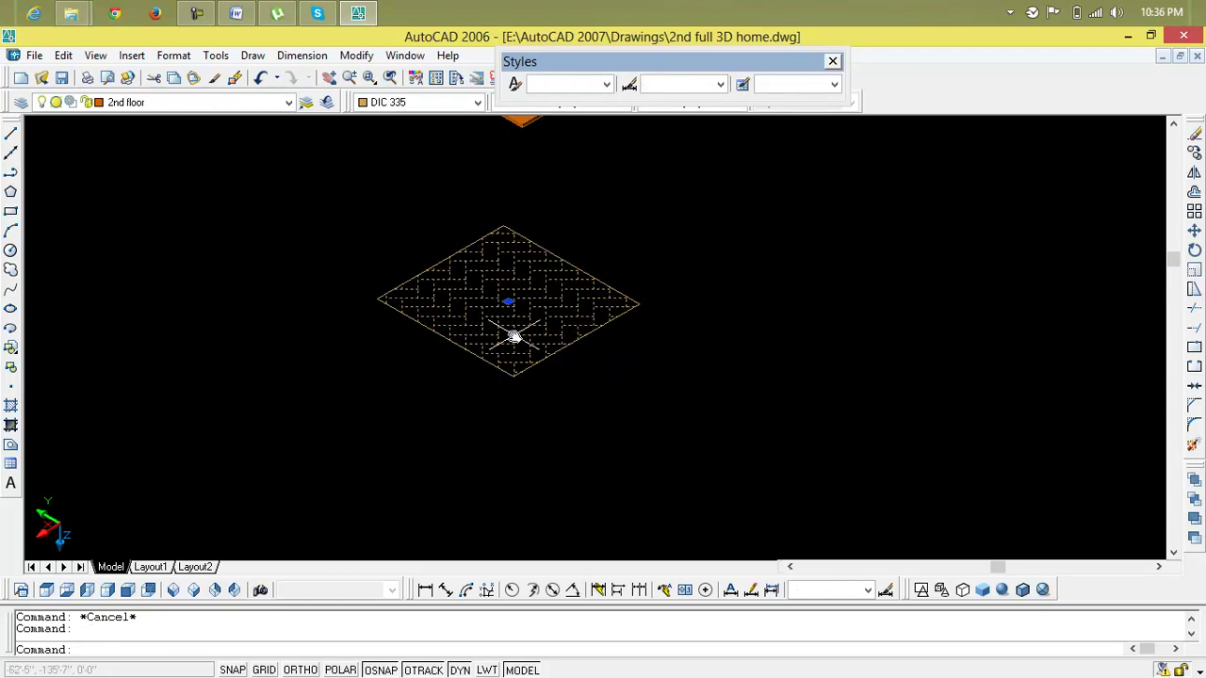
pyautogui.press('Escape')
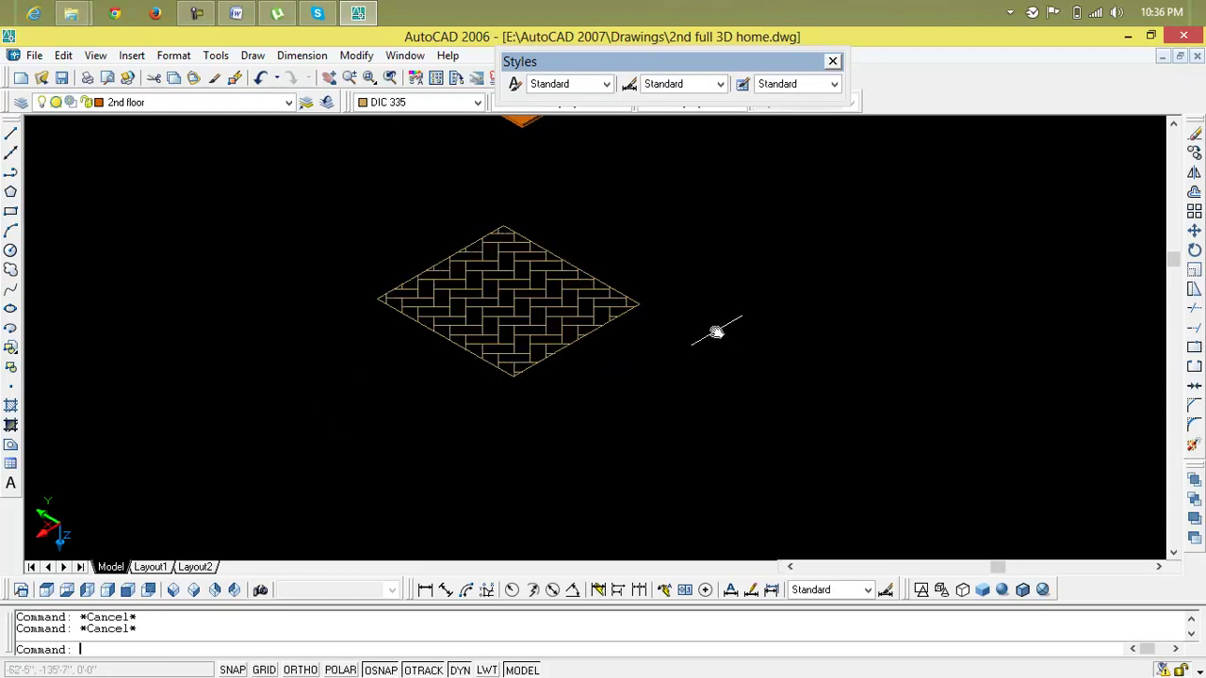
pyautogui.click(592, 311)
pyautogui.click(578, 305)
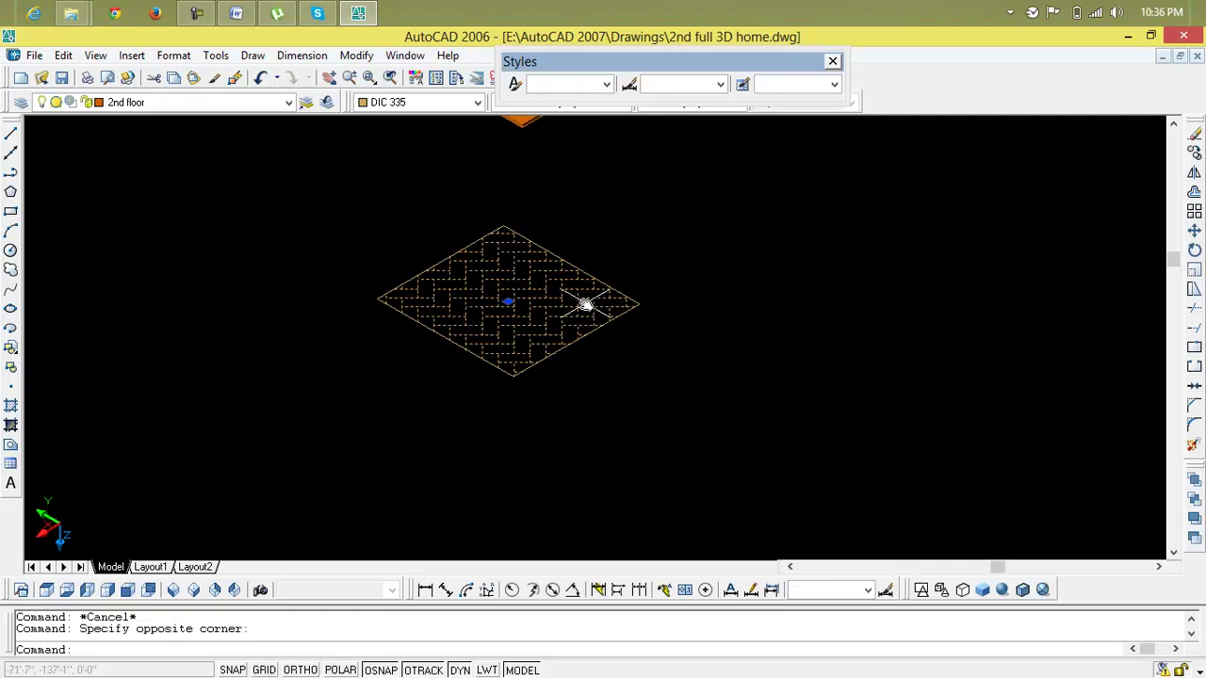
# Recolour the hatch to the pale pink DIC 287 from the Color Books.
pyautogui.click(478, 103)
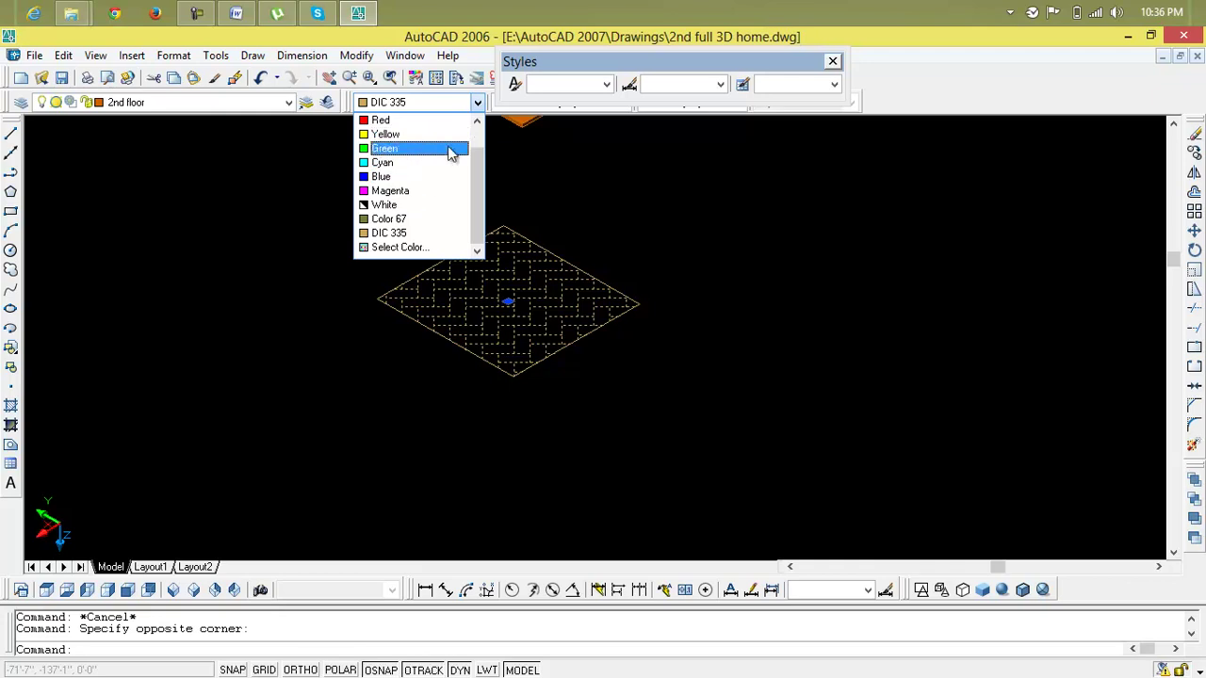
pyautogui.moveTo(472, 169)
pyautogui.mouseDown()
pyautogui.moveTo(474, 141)
pyautogui.moveTo(474, 162)
pyautogui.mouseUp()
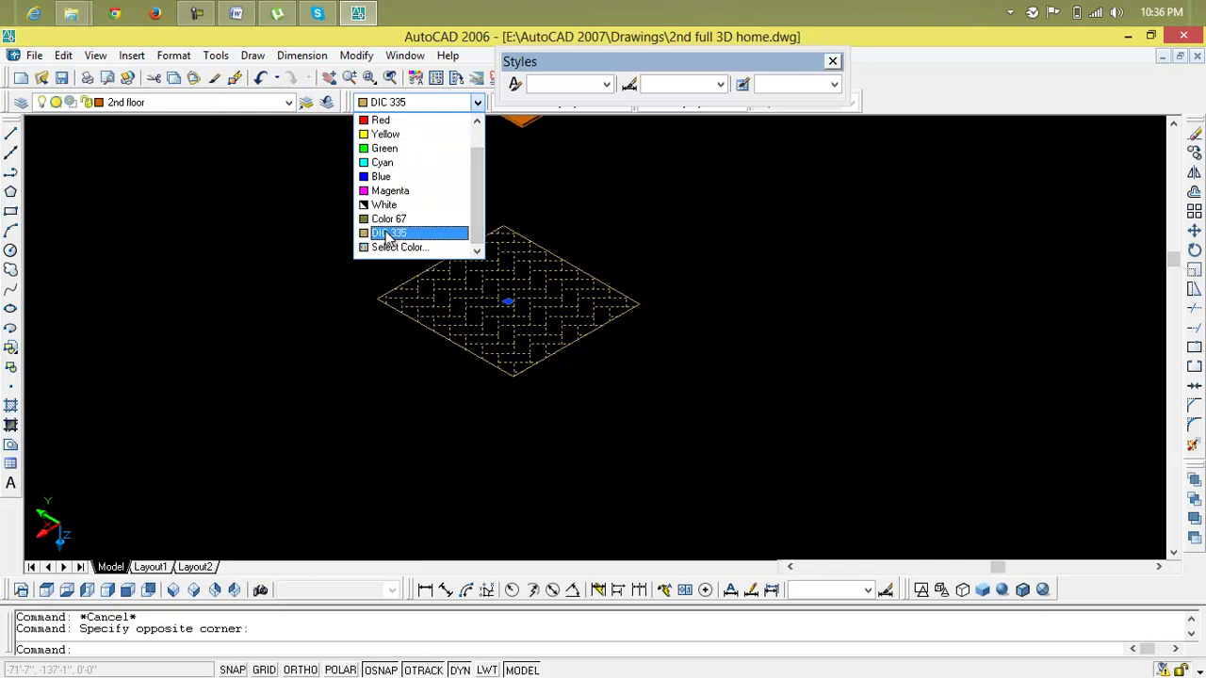
pyautogui.click(386, 234)
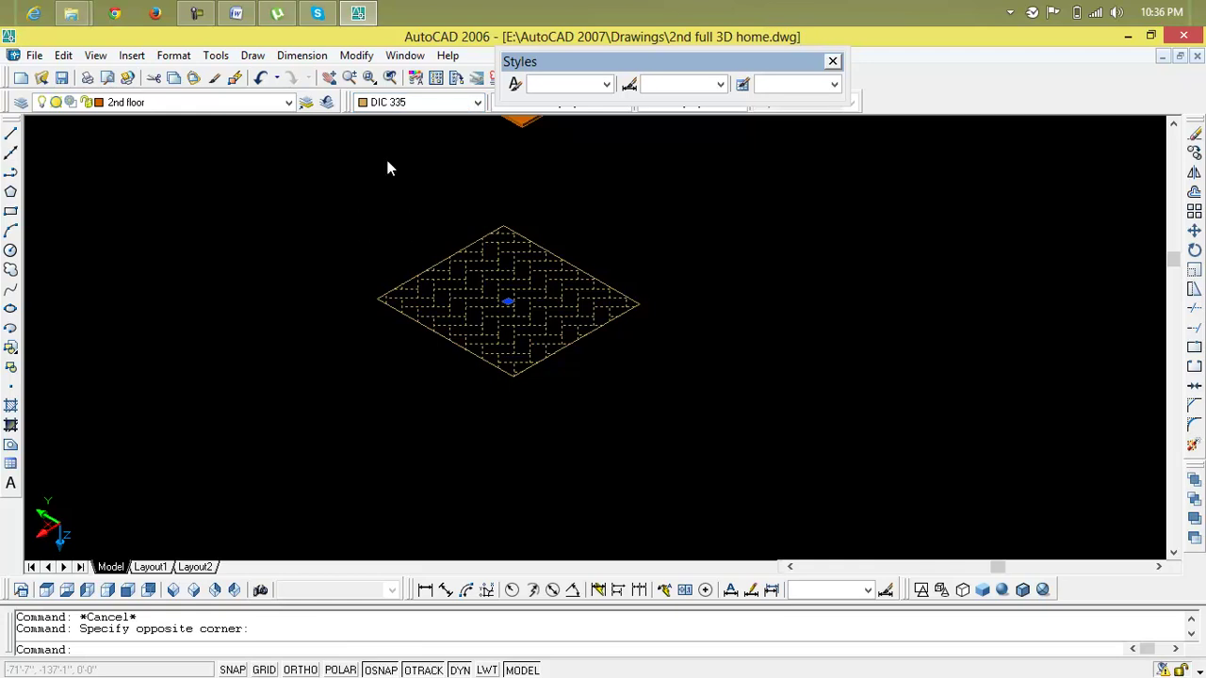
pyautogui.click(477, 102)
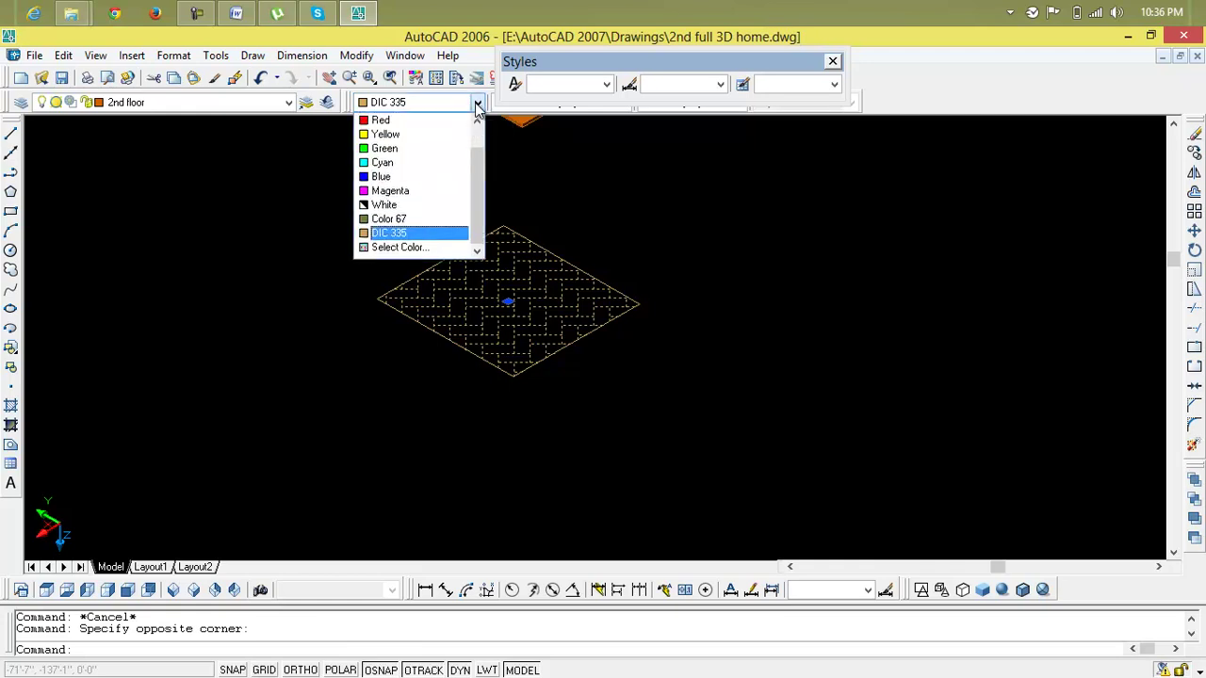
pyautogui.click(432, 245)
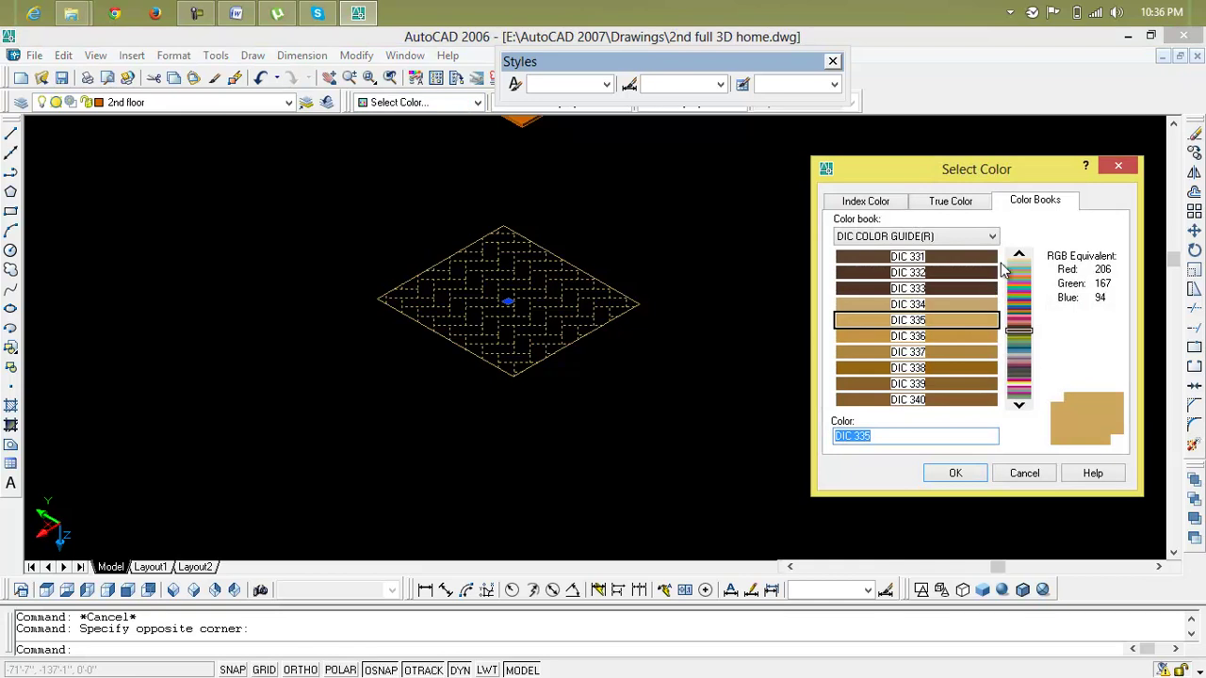
pyautogui.click(1019, 321)
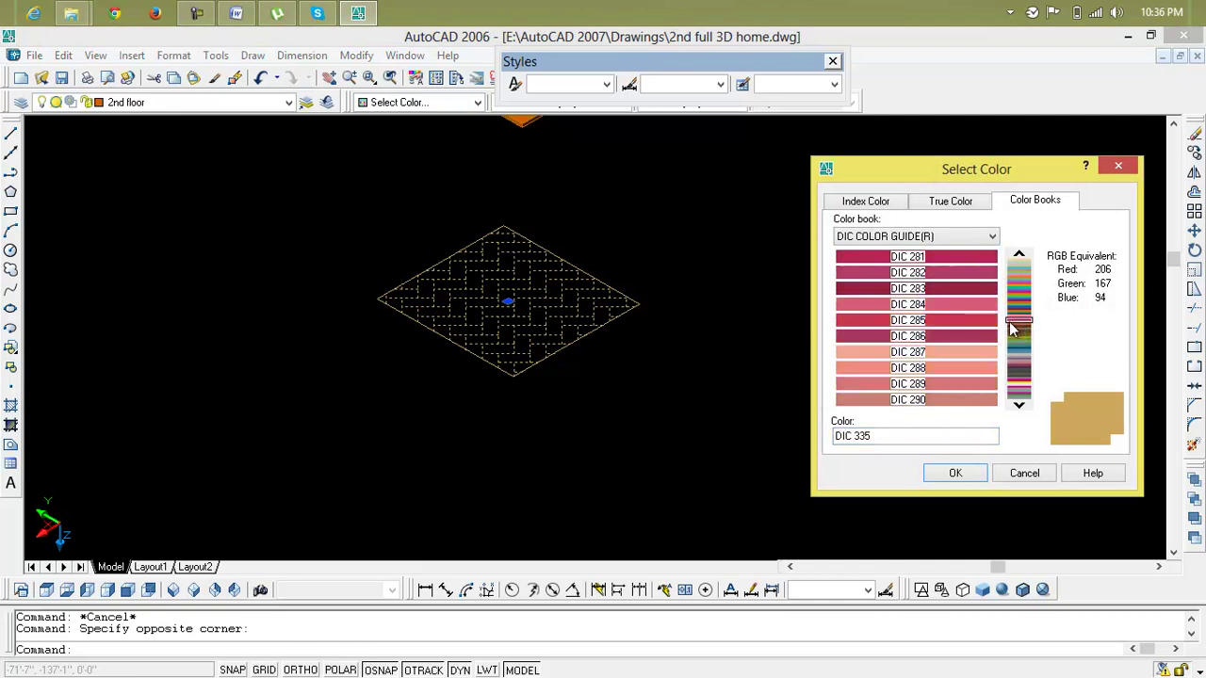
pyautogui.click(987, 338)
pyautogui.click(976, 353)
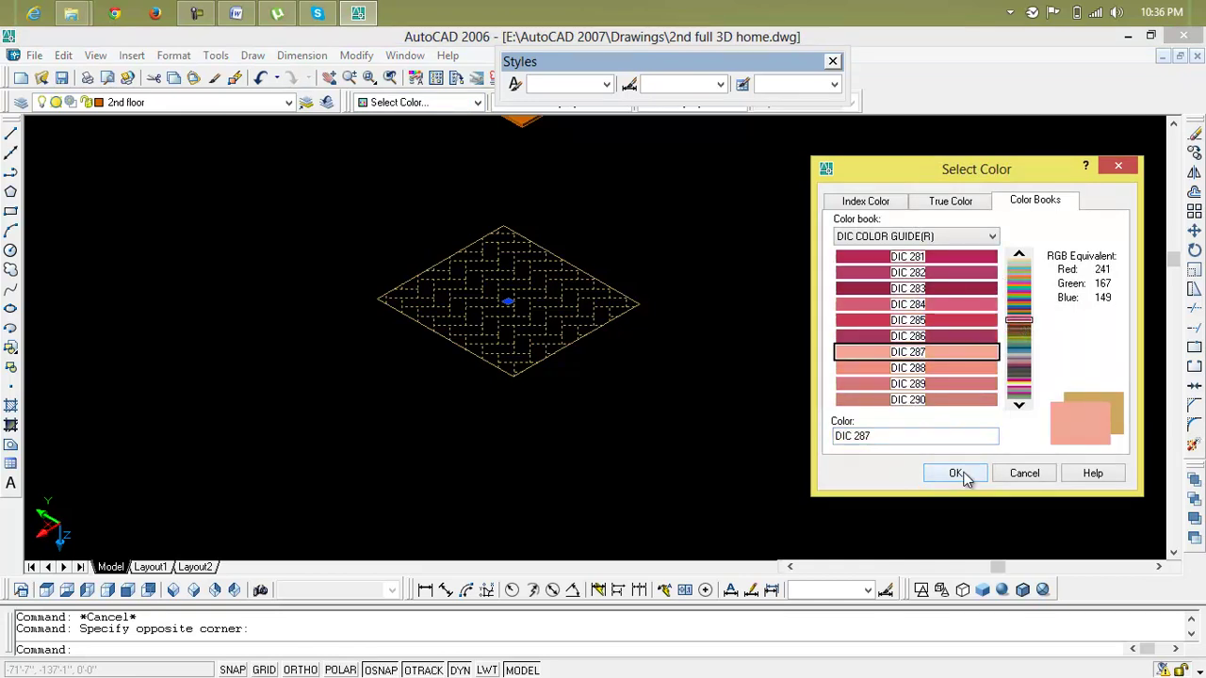
pyautogui.click(958, 475)
pyautogui.press('Escape')
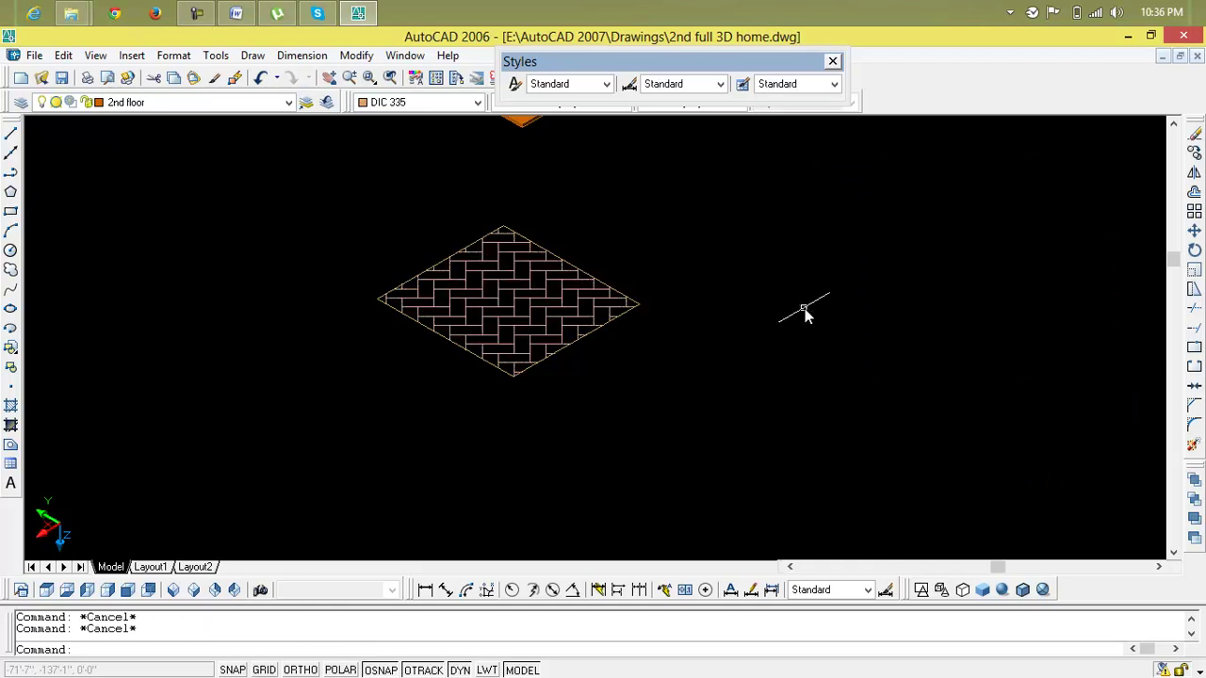
# Start moving the pink herringbone hatch with M, using its corner as the base point.
pyautogui.click(527, 290)
pyautogui.scroll(2, 506, 292)
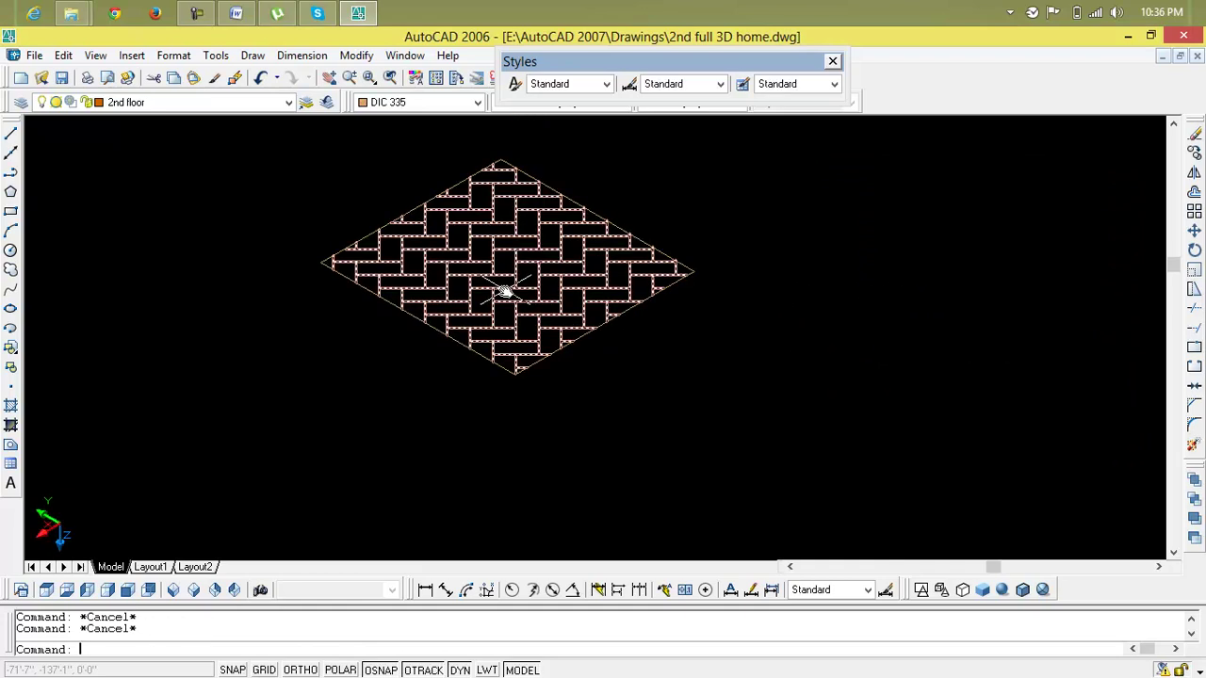
pyautogui.write('m')
pyautogui.press('Return')
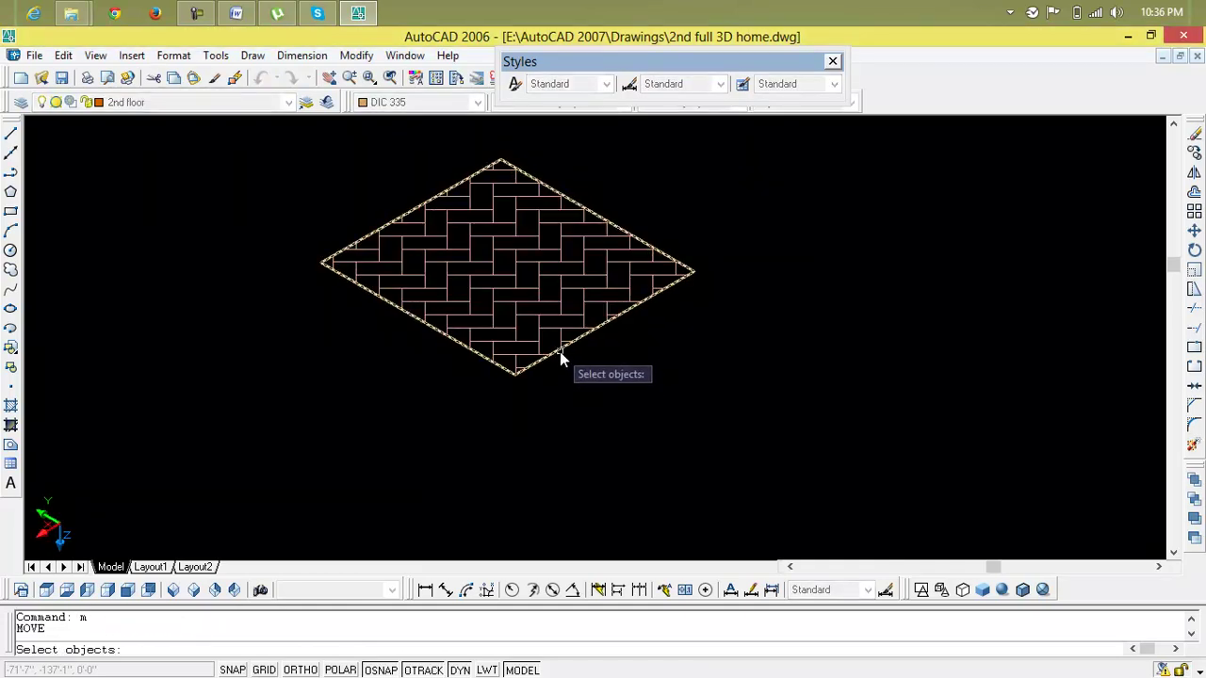
pyautogui.click(560, 350)
pyautogui.press('Return')
pyautogui.click(516, 373)
# Drop the hatch onto the green yard floor beside the front steps.
pyautogui.scroll(-4, 560, 390)
pyautogui.scroll(-3, 571, 384)
pyautogui.scroll(1, 688, 379)
pyautogui.scroll(2, 584, 329)
pyautogui.scroll(2, 606, 318)
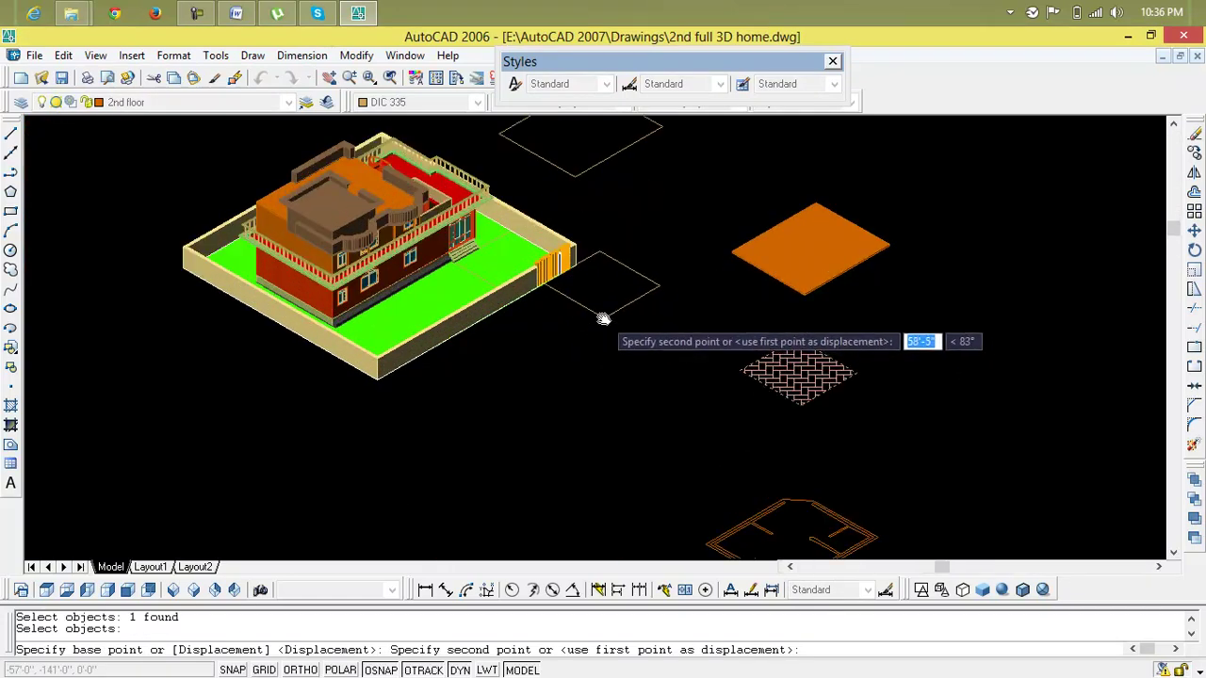
pyautogui.scroll(2, 515, 295)
pyautogui.scroll(1, 487, 287)
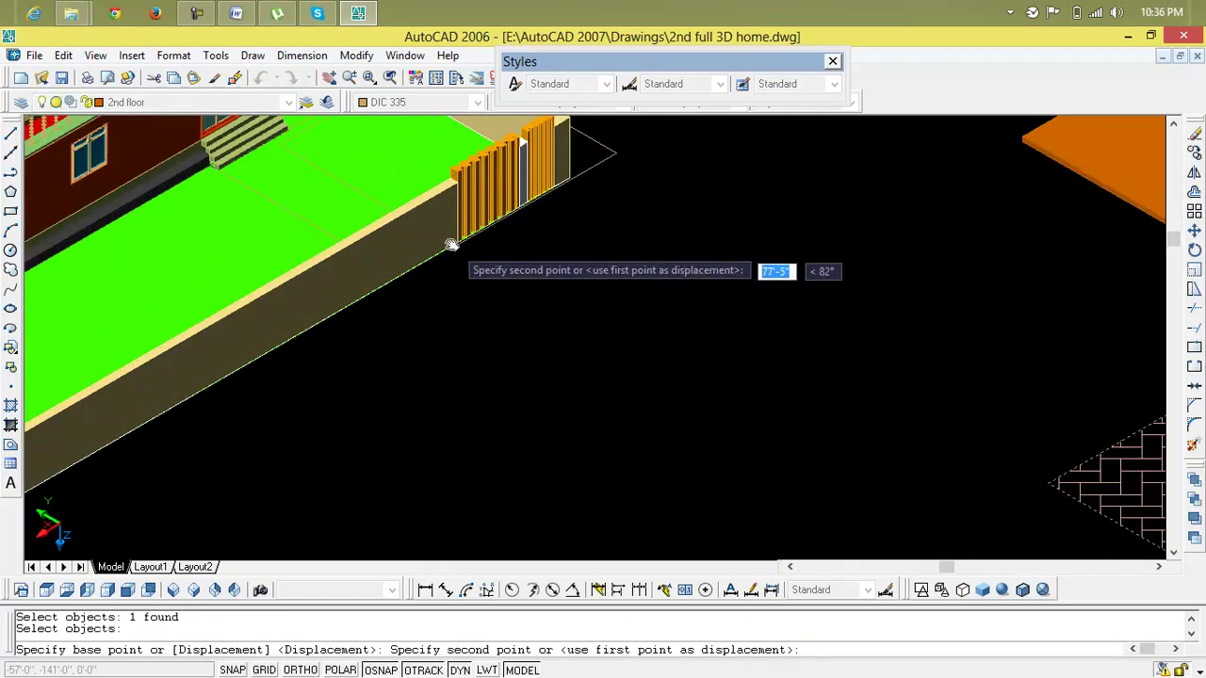
pyautogui.click(367, 262)
pyautogui.press('Escape')
pyautogui.press('Escape')
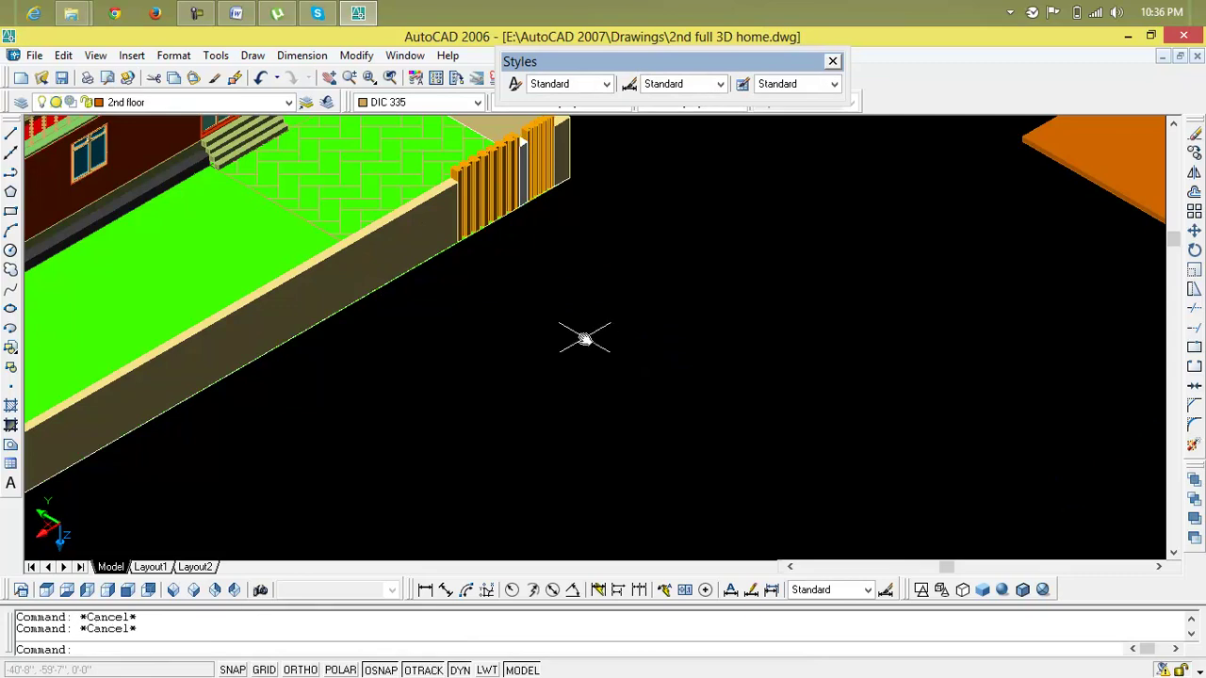
pyautogui.scroll(-3, 584, 337)
pyautogui.scroll(4, 573, 326)
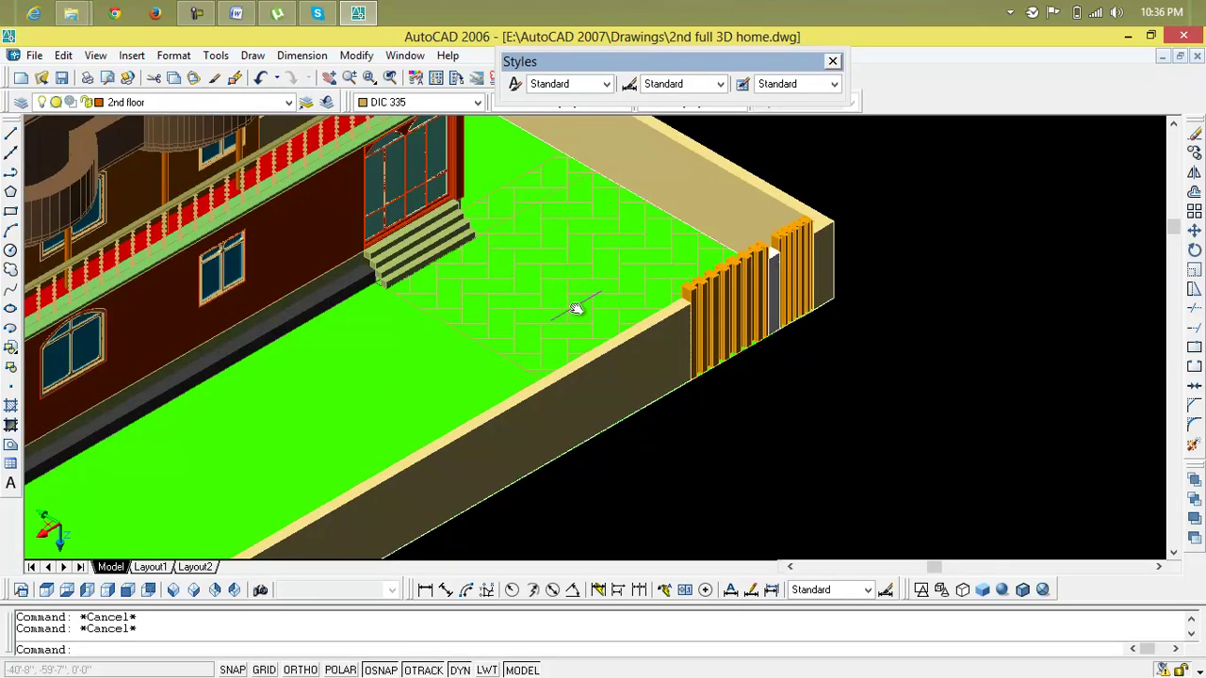
# Swap the walkway hatch pattern from AR-HBONE to BOX and accept the preview.
pyautogui.click(590, 294)
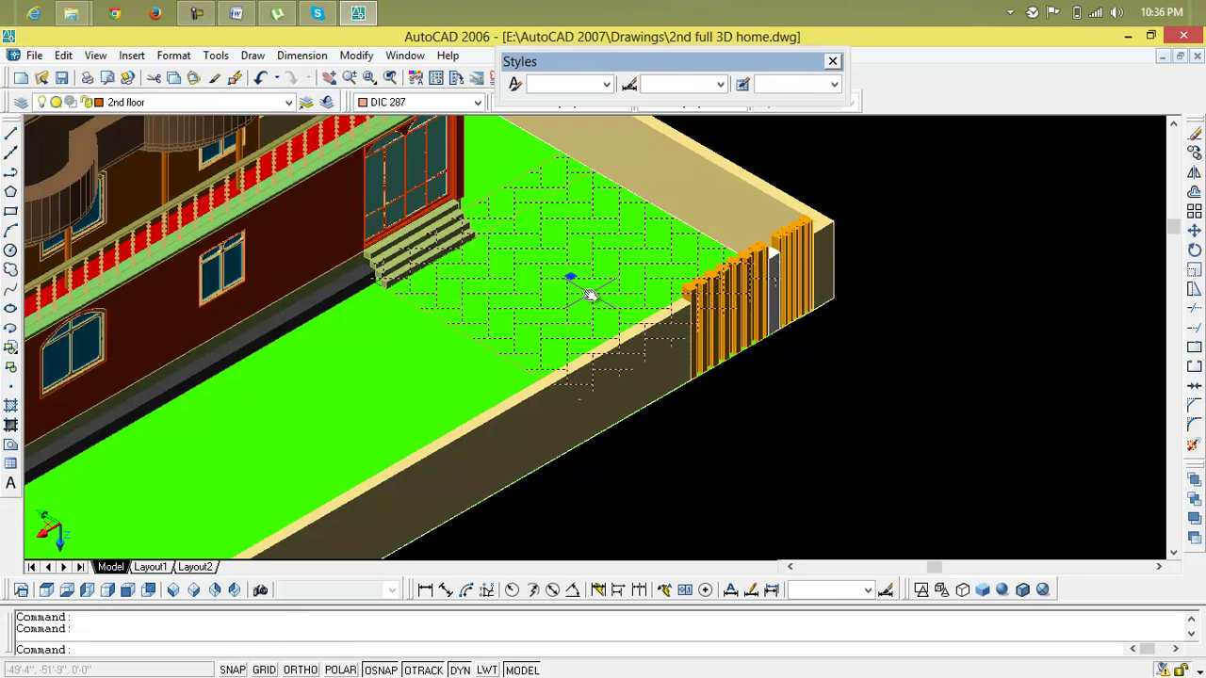
pyautogui.write('m')
pyautogui.press('Return')
pyautogui.press('Escape')
pyautogui.press('Escape')
pyautogui.doubleClick(590, 294)
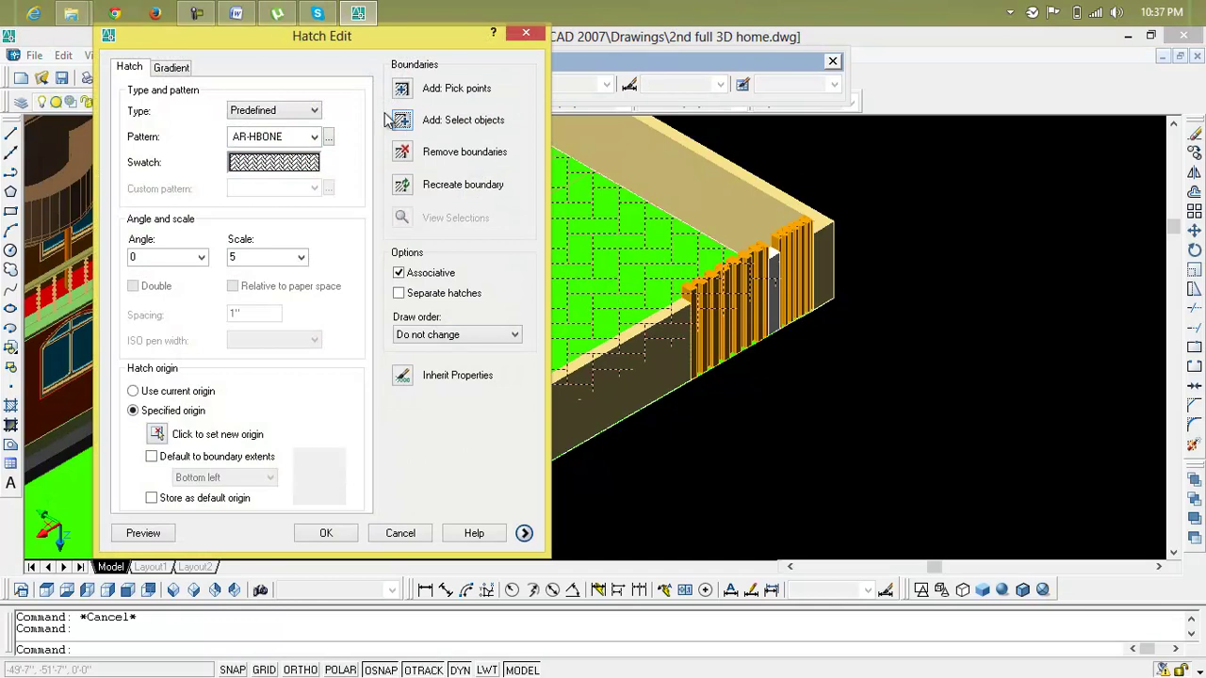
pyautogui.click(328, 138)
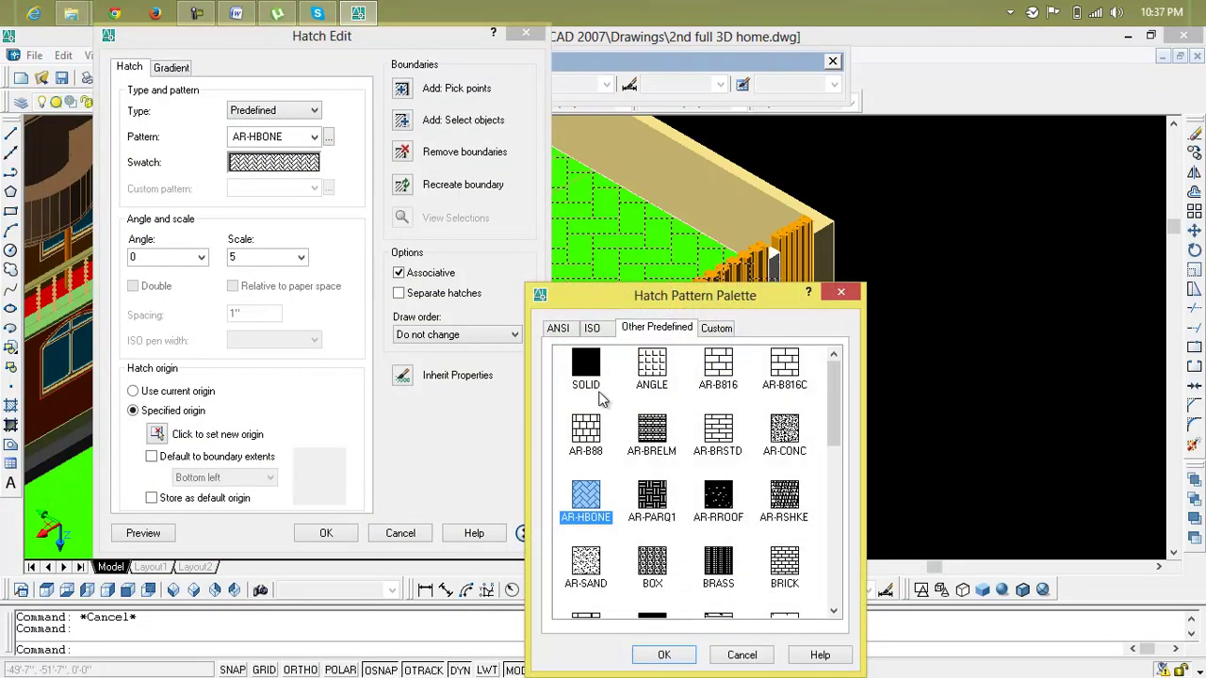
pyautogui.click(785, 436)
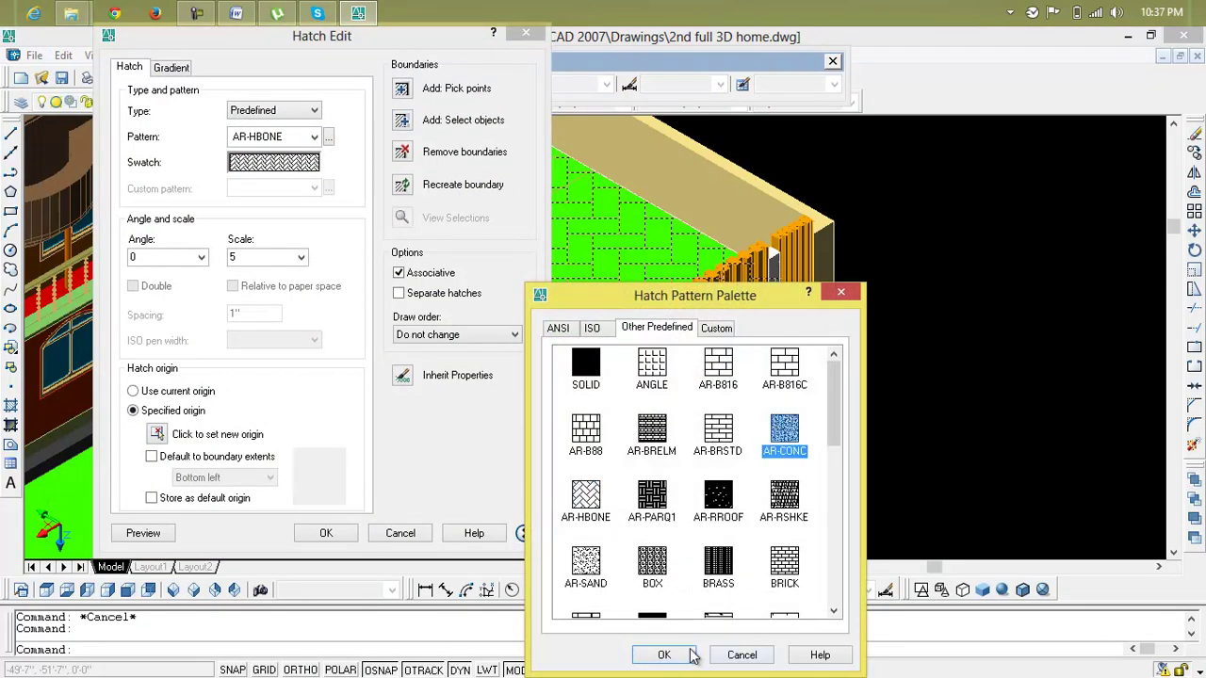
pyautogui.click(669, 565)
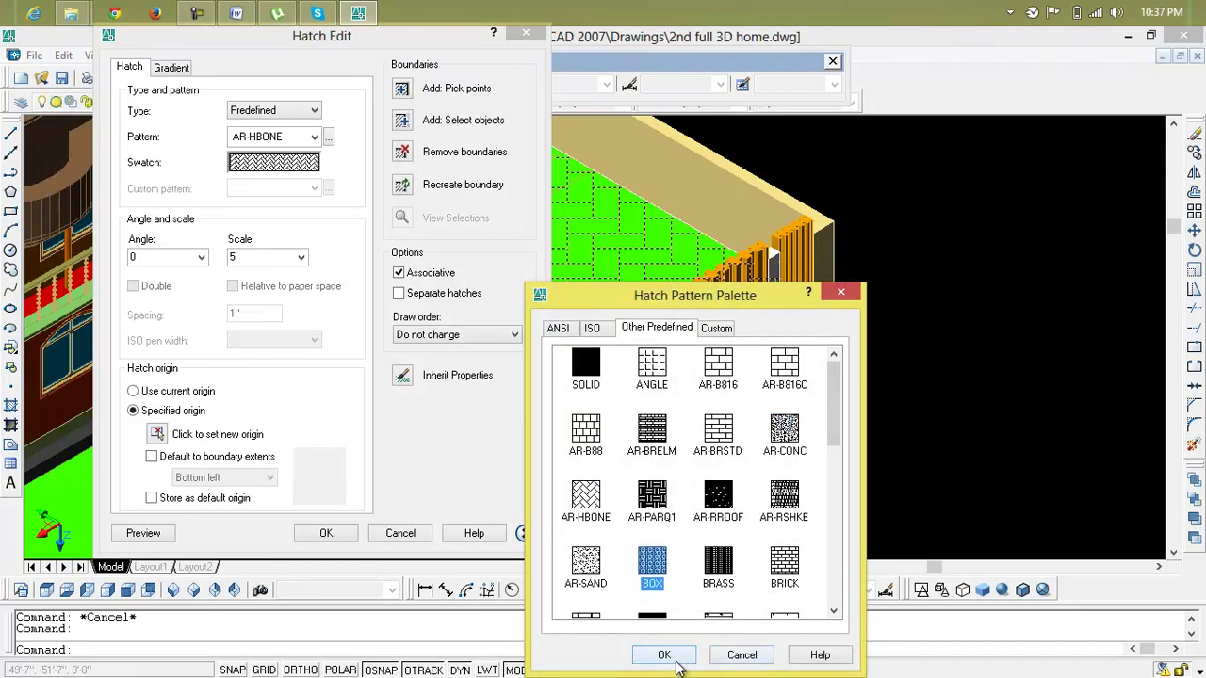
pyautogui.moveTo(685, 299); pyautogui.dragTo(693, 270)
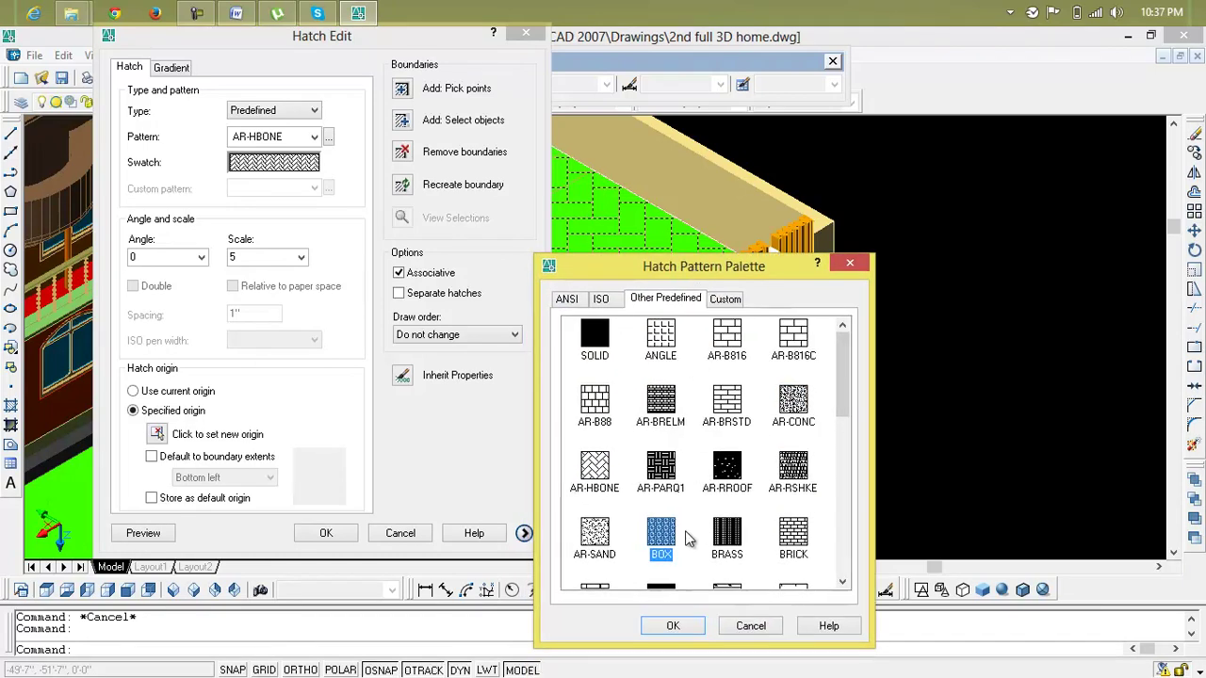
pyautogui.click(684, 629)
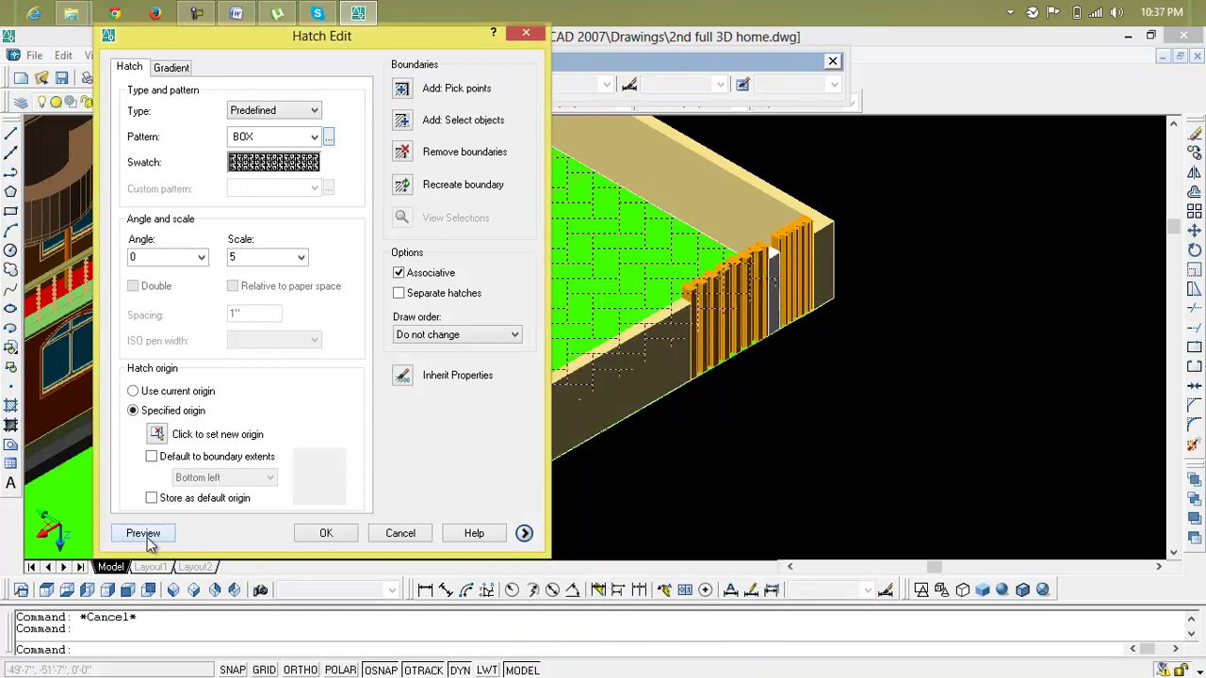
pyautogui.click(143, 534)
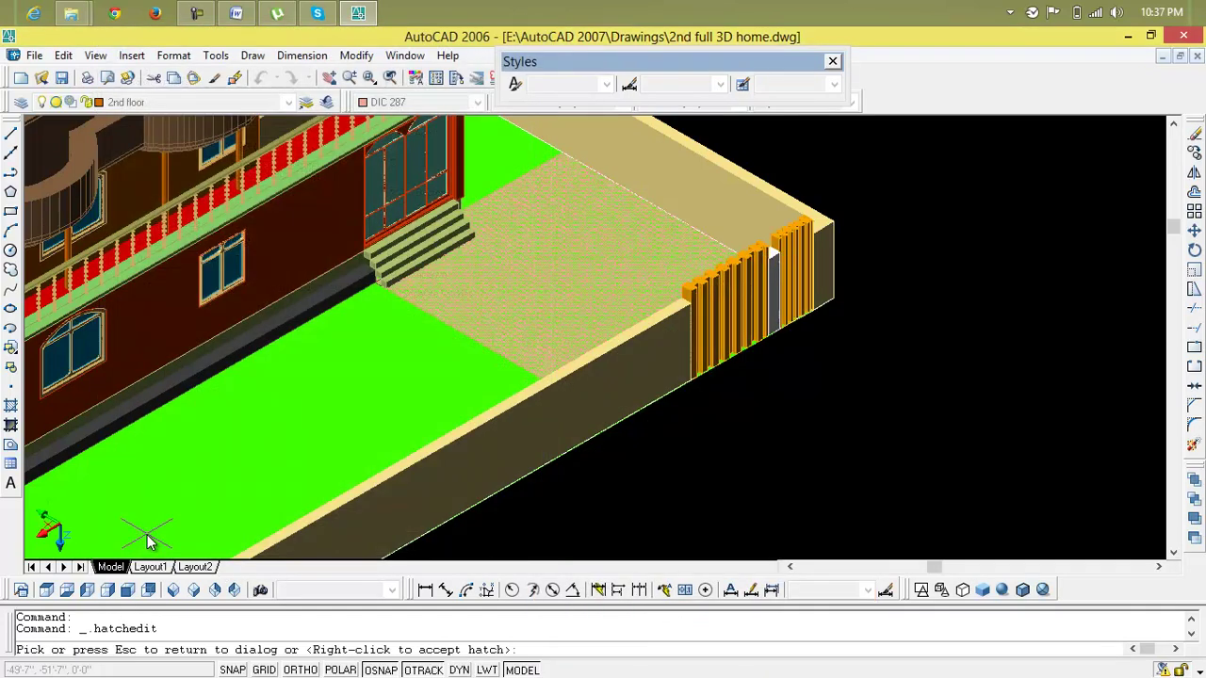
pyautogui.rightClick(759, 468)
pyautogui.press('Escape')
pyautogui.press('Escape')
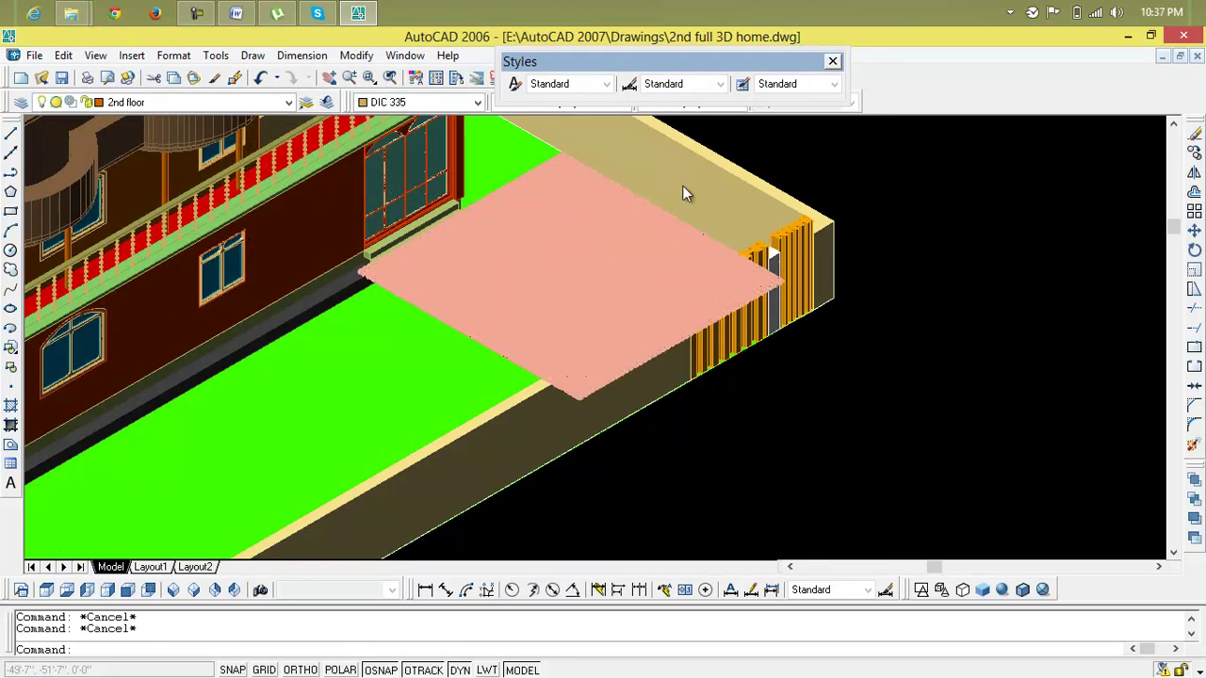
# Zoom out and erase the stray floor plan and 18 leftover pieces beside the house.
pyautogui.scroll(-4, 682, 185)
pyautogui.moveTo(641, 216); pyautogui.dragTo(722, 148, button='middle')
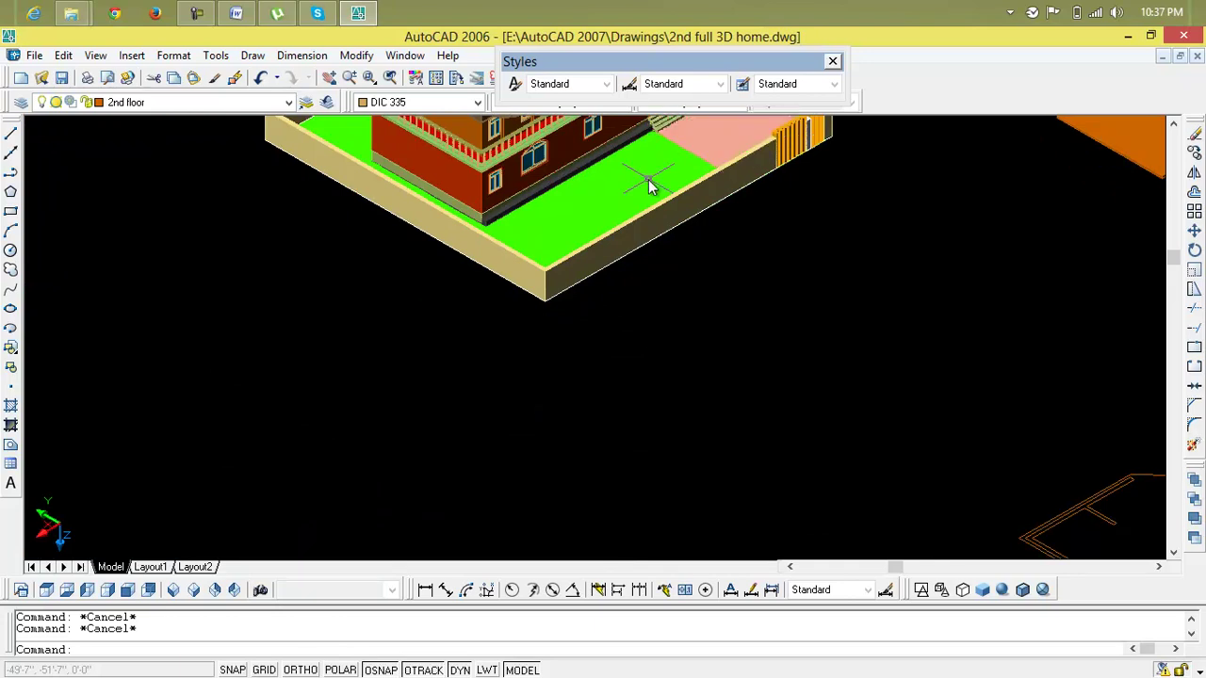
pyautogui.scroll(-4, 830, 233)
pyautogui.moveTo(849, 243); pyautogui.dragTo(751, 231, button='middle')
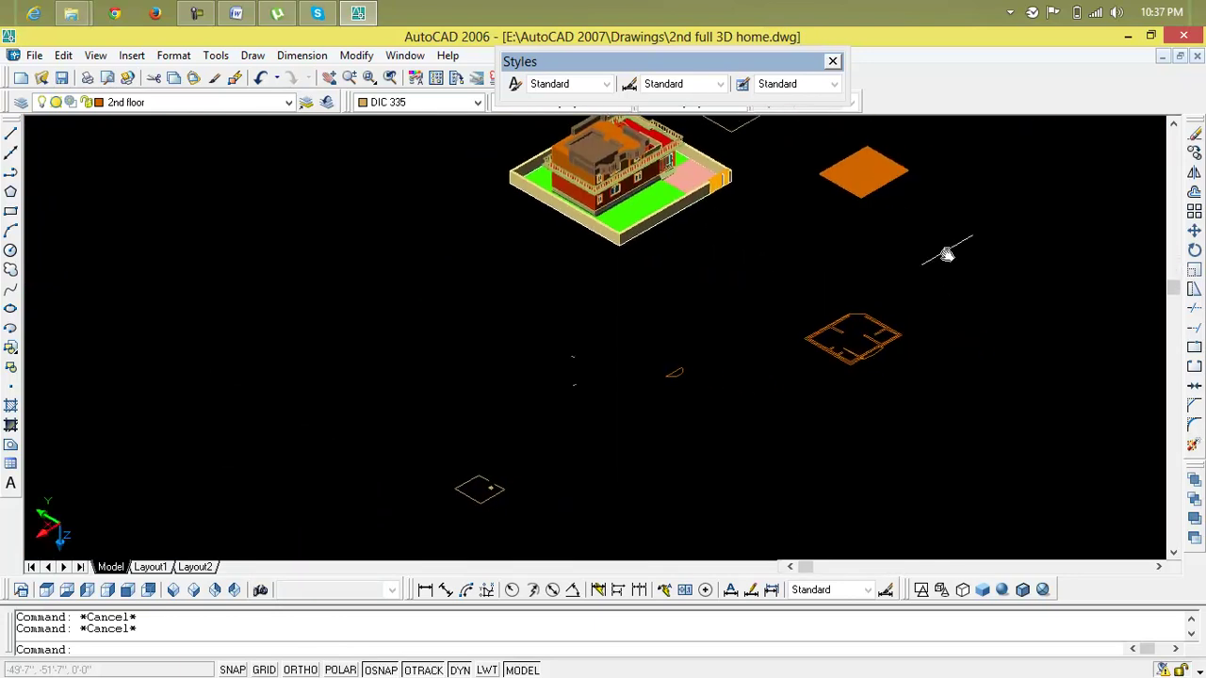
pyautogui.click(972, 236)
pyautogui.click(771, 438)
pyautogui.press('Delete')
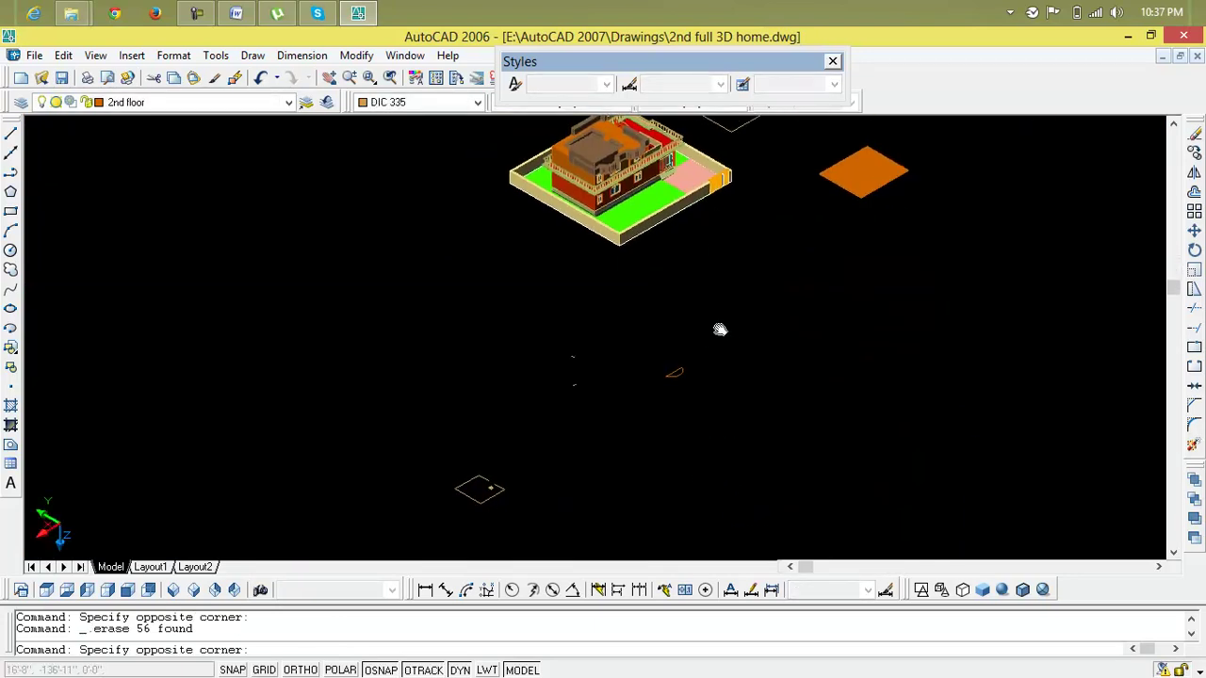
pyautogui.click(726, 329)
pyautogui.click(424, 559)
pyautogui.press('Delete')
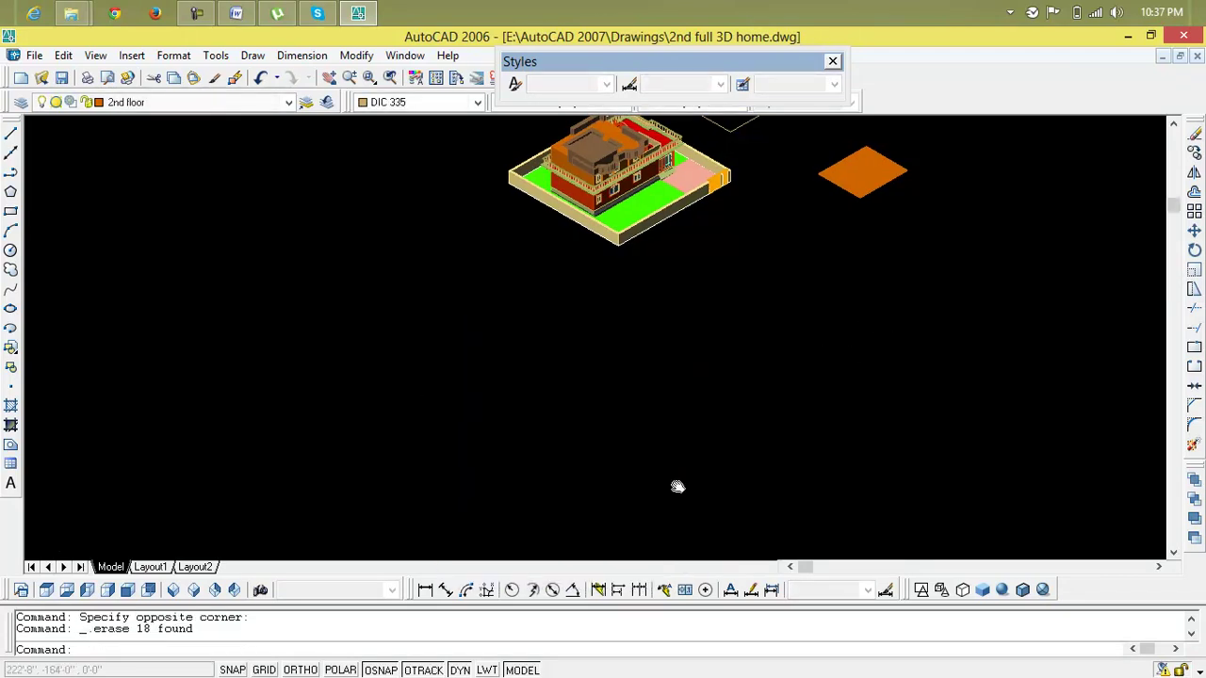
# Erase the yellow diamond and the last two stray outline objects.
pyautogui.moveTo(965, 145); pyautogui.dragTo(727, 323, button='middle')
pyautogui.click(735, 258)
pyautogui.click(544, 445)
pyautogui.press('Delete')
pyautogui.click(572, 249)
pyautogui.click(478, 311)
pyautogui.press('Delete')
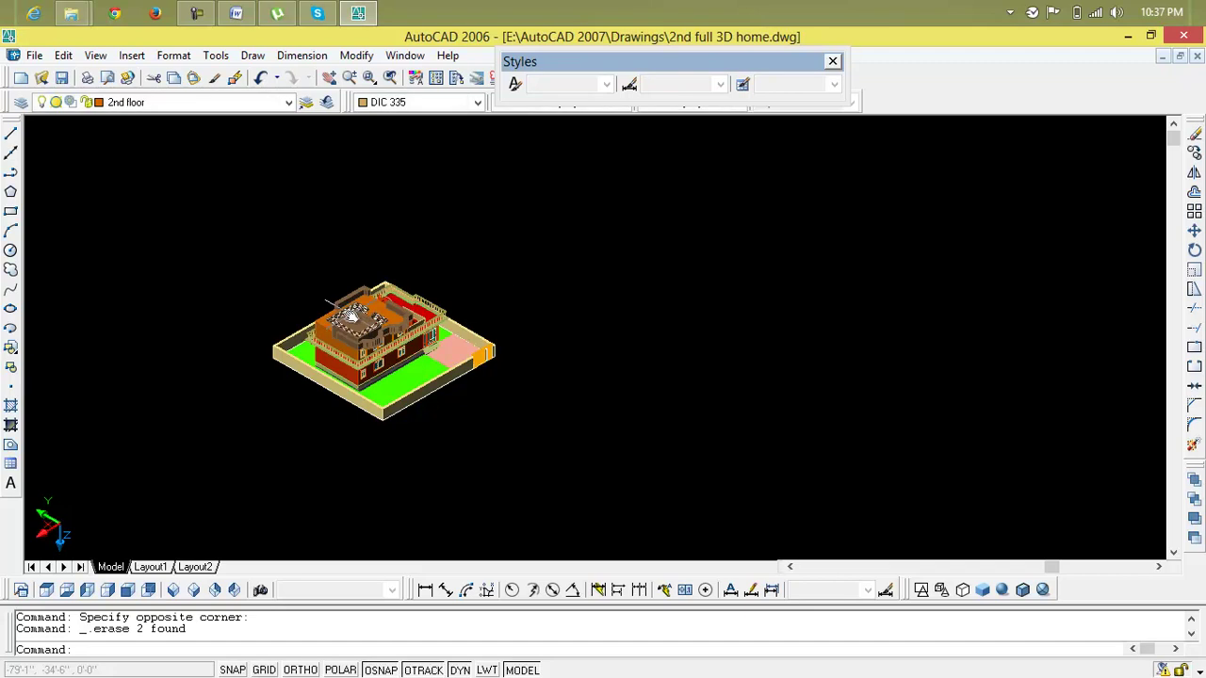
pyautogui.scroll(2, 368, 315)
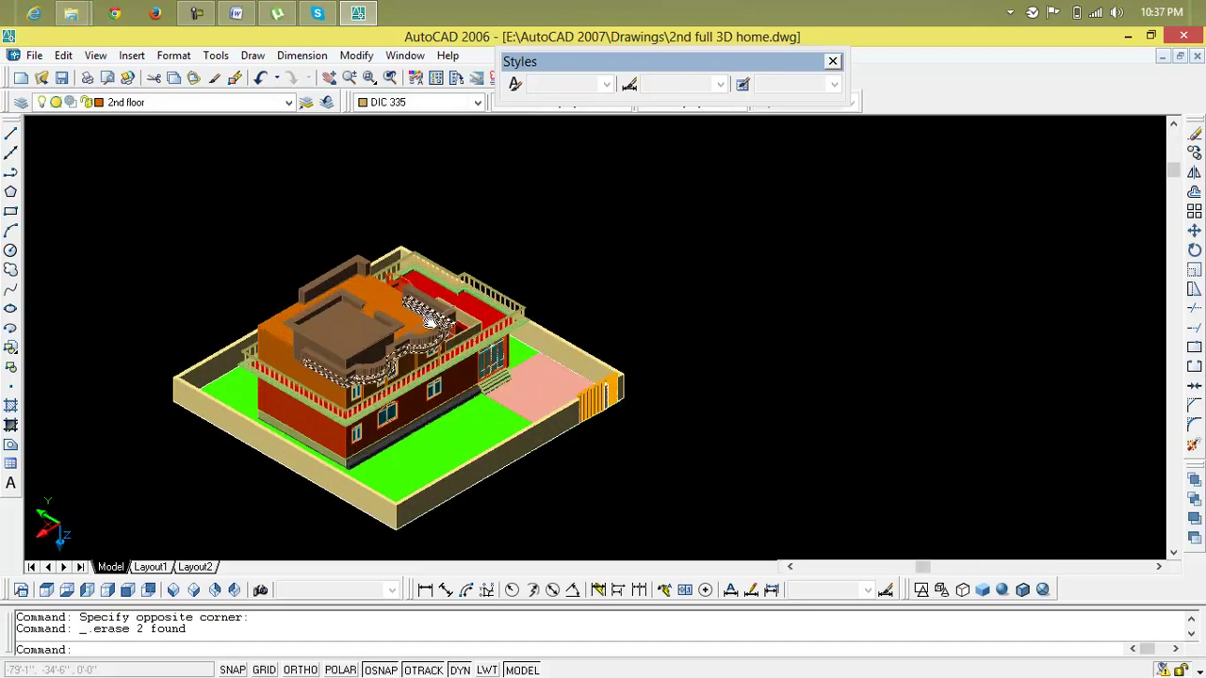
# Select the top-storey roof structure together with the brown roof wall.
pyautogui.click(288, 104)
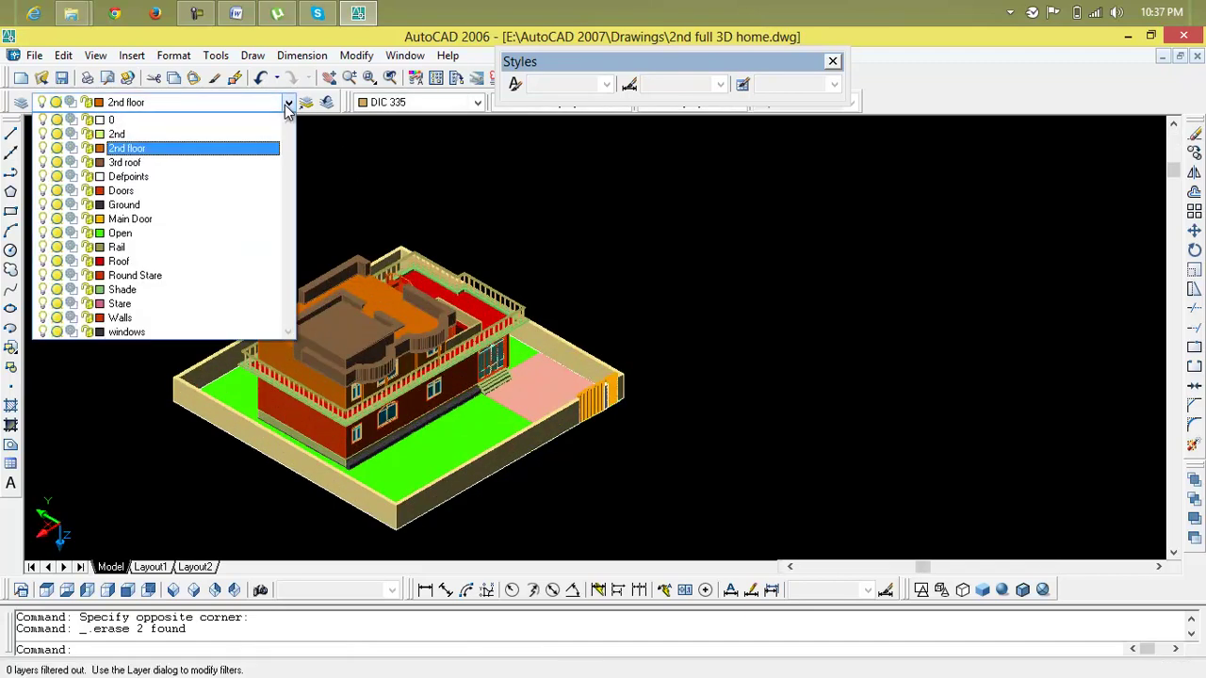
pyautogui.press('Escape')
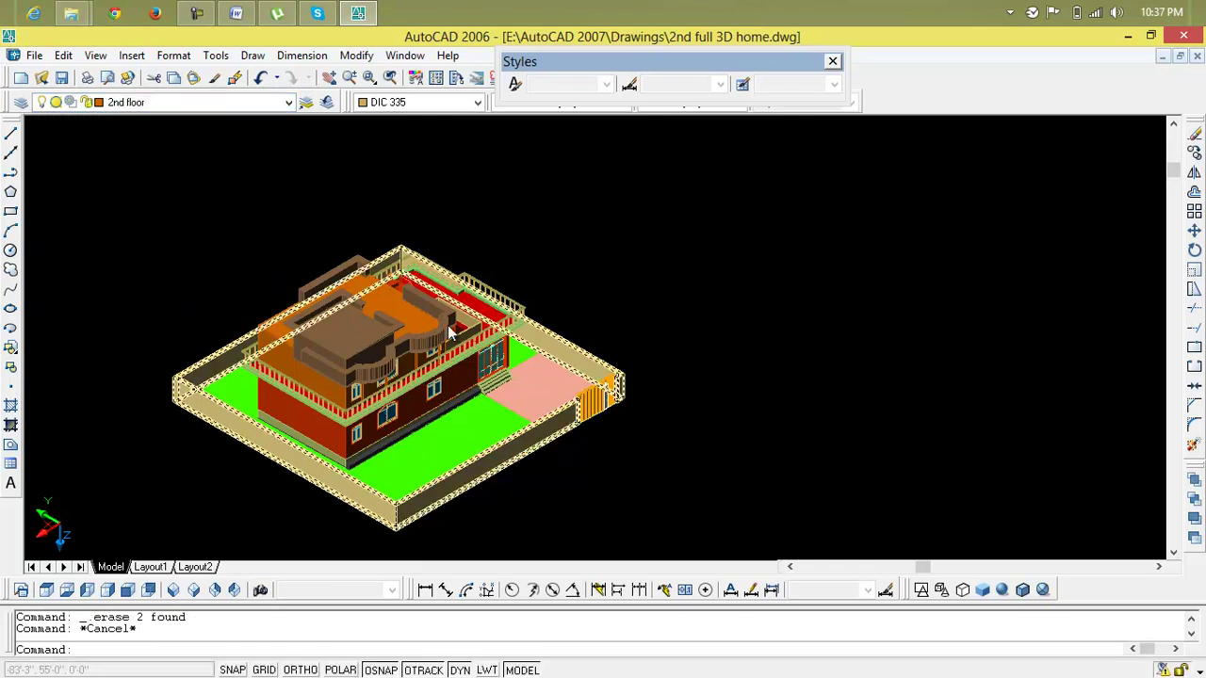
pyautogui.click(390, 357)
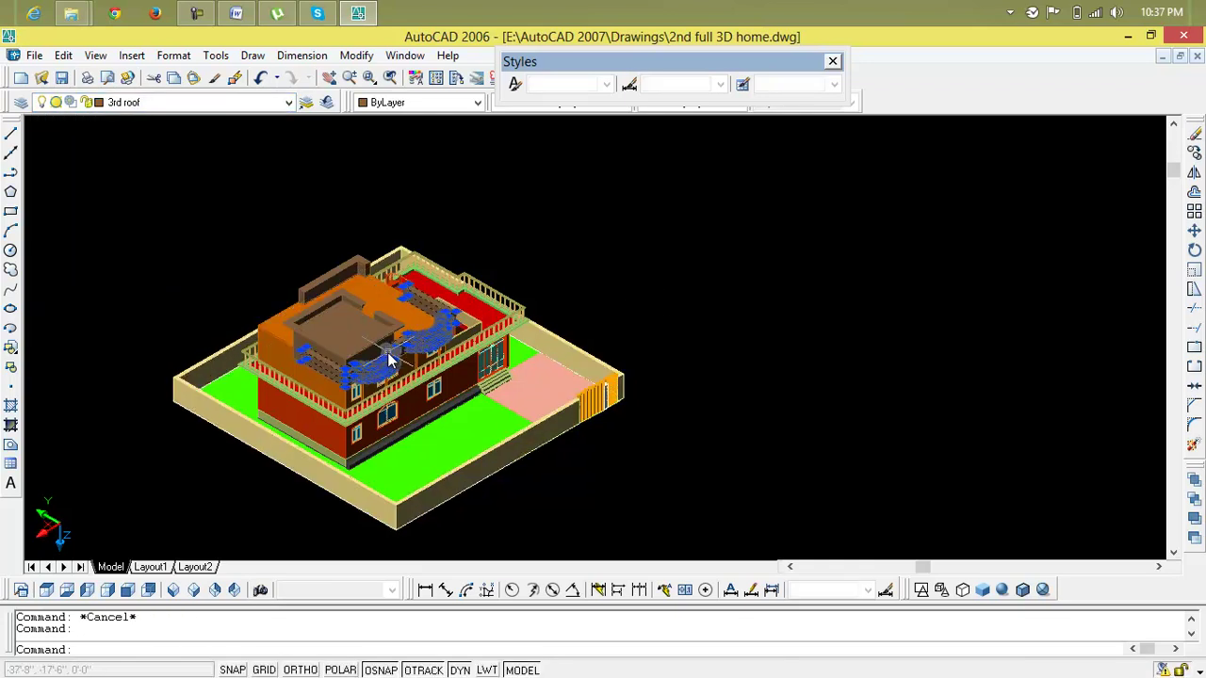
pyautogui.scroll(3, 308, 355)
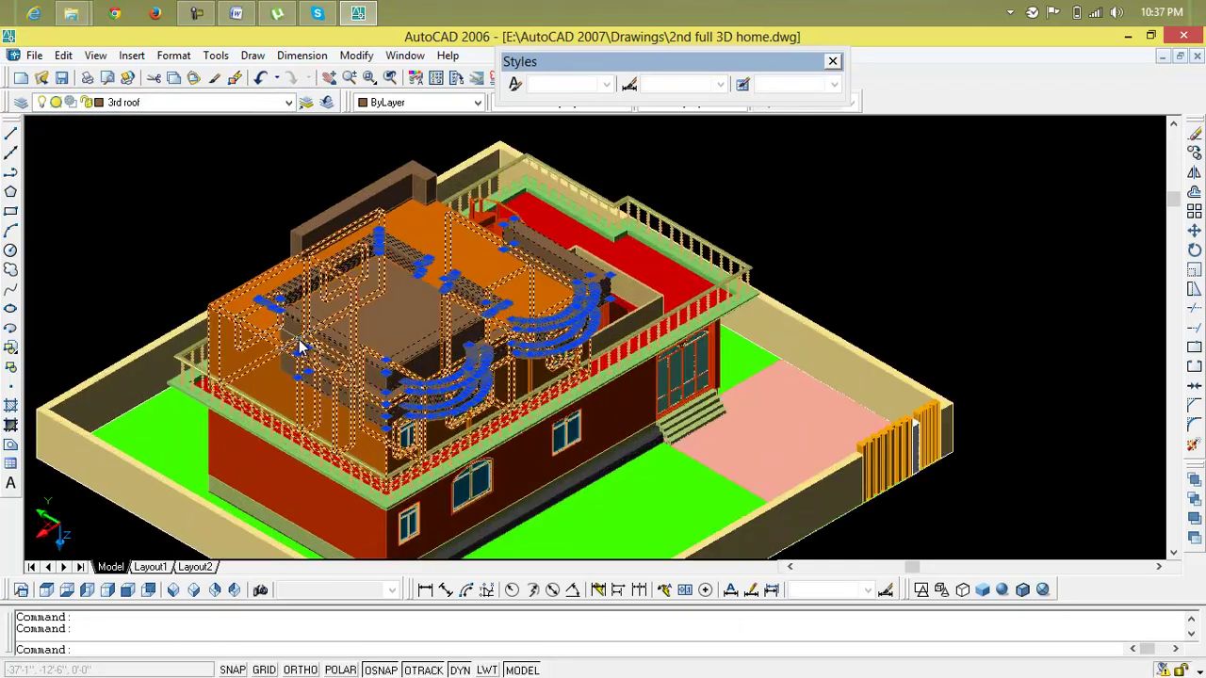
pyautogui.scroll(3, 288, 320)
pyautogui.press('Escape')
pyautogui.click(274, 348)
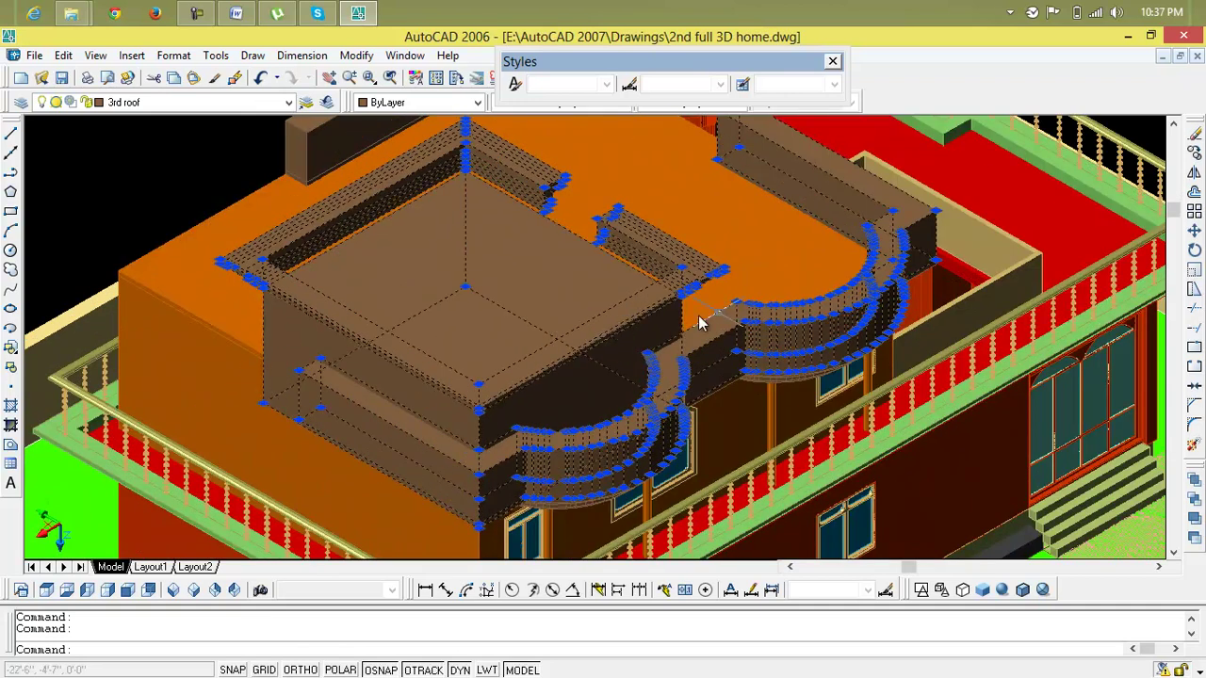
pyautogui.scroll(-2, 740, 310)
pyautogui.click(556, 148)
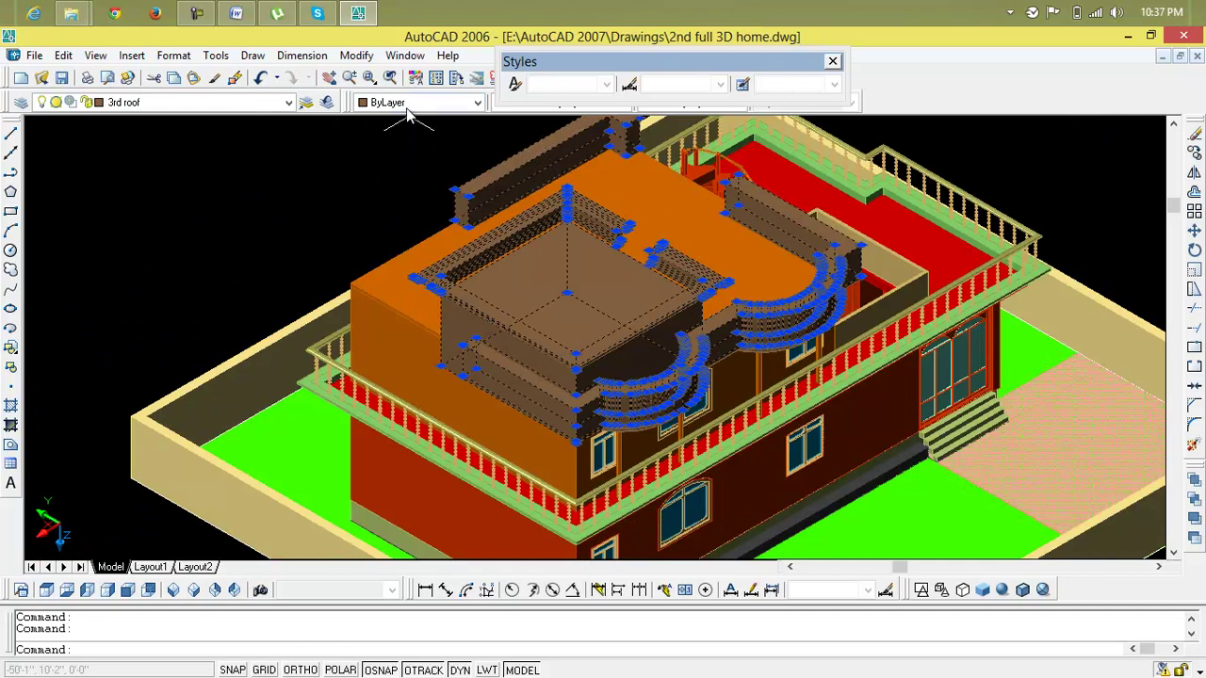
# Recolour the selected roof parts to orange index colour 32.
pyautogui.click(477, 101)
pyautogui.scroll(-1, 477, 219)
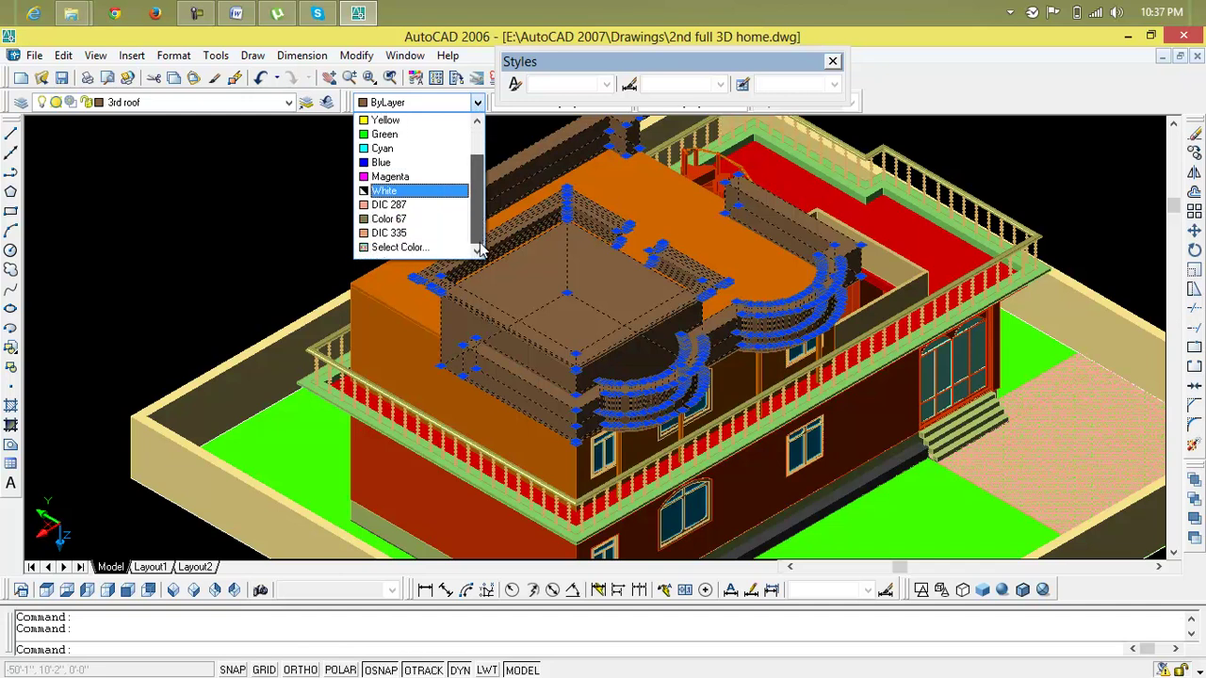
pyautogui.click(444, 251)
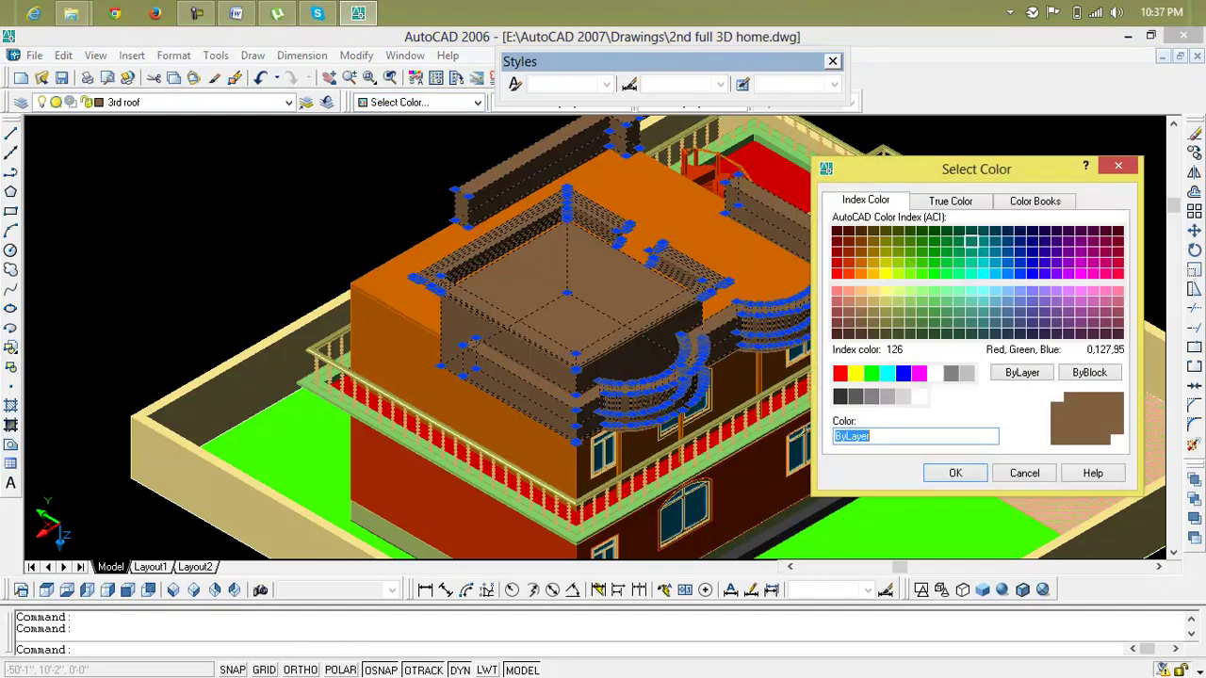
pyautogui.click(885, 263)
pyautogui.click(873, 263)
pyautogui.click(873, 273)
pyautogui.click(860, 263)
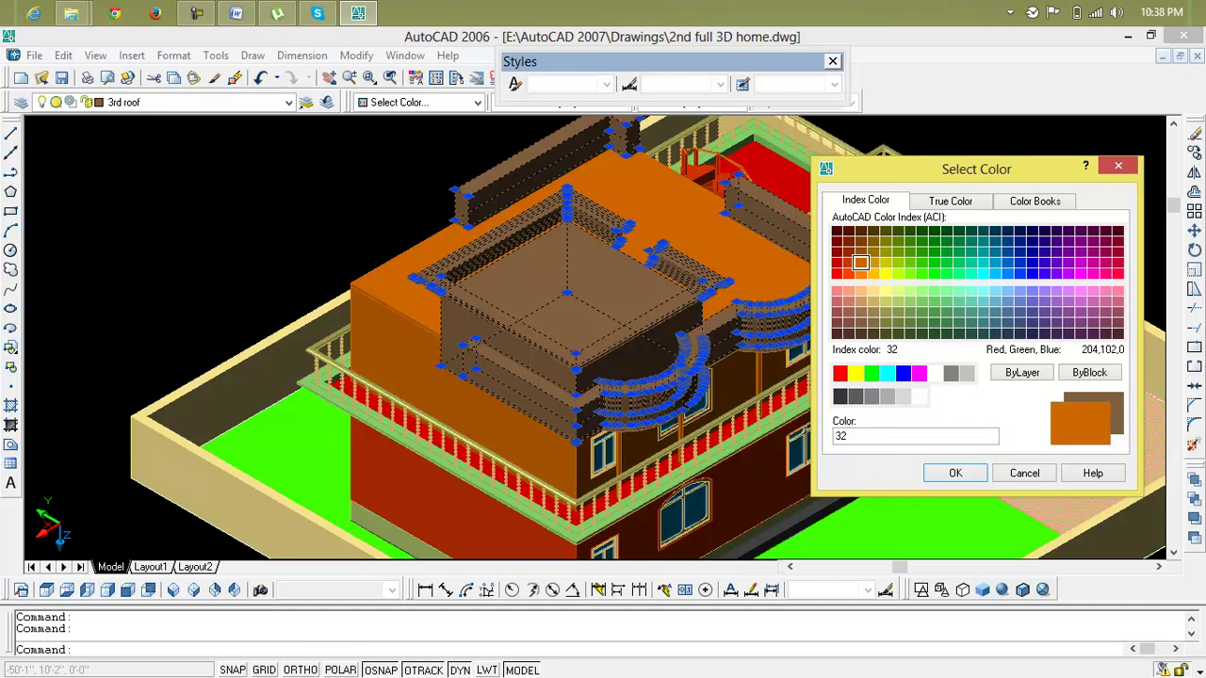
pyautogui.click(955, 473)
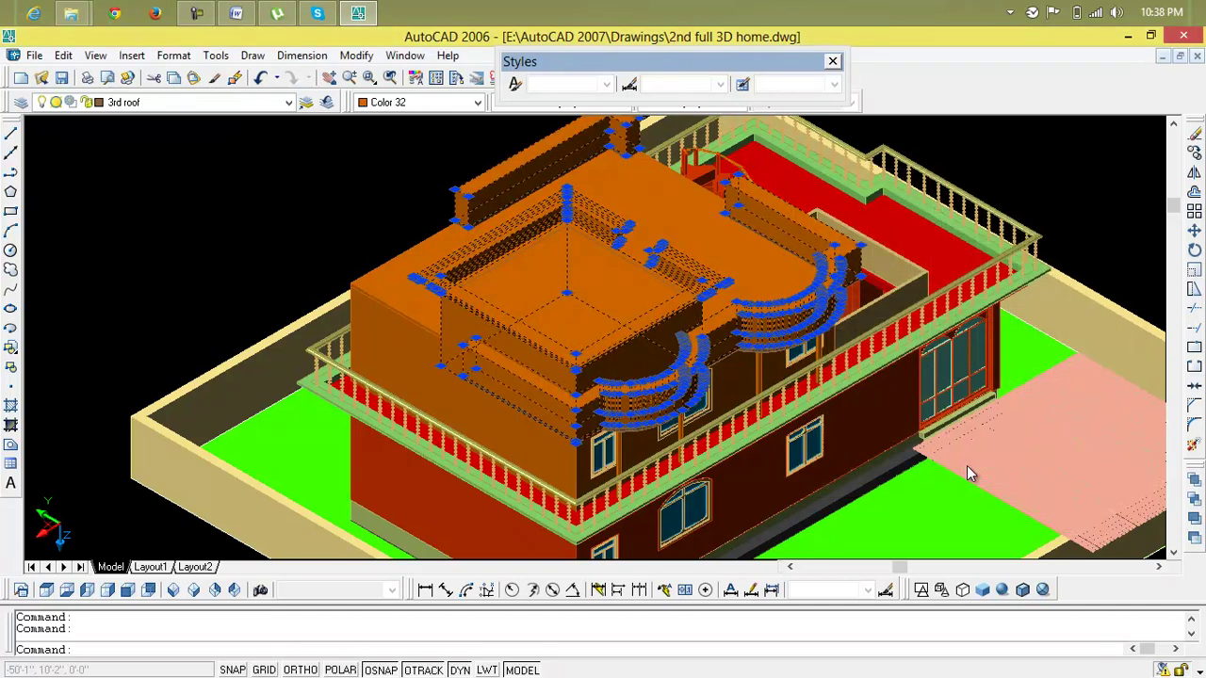
pyautogui.press('Escape')
pyautogui.press('Escape')
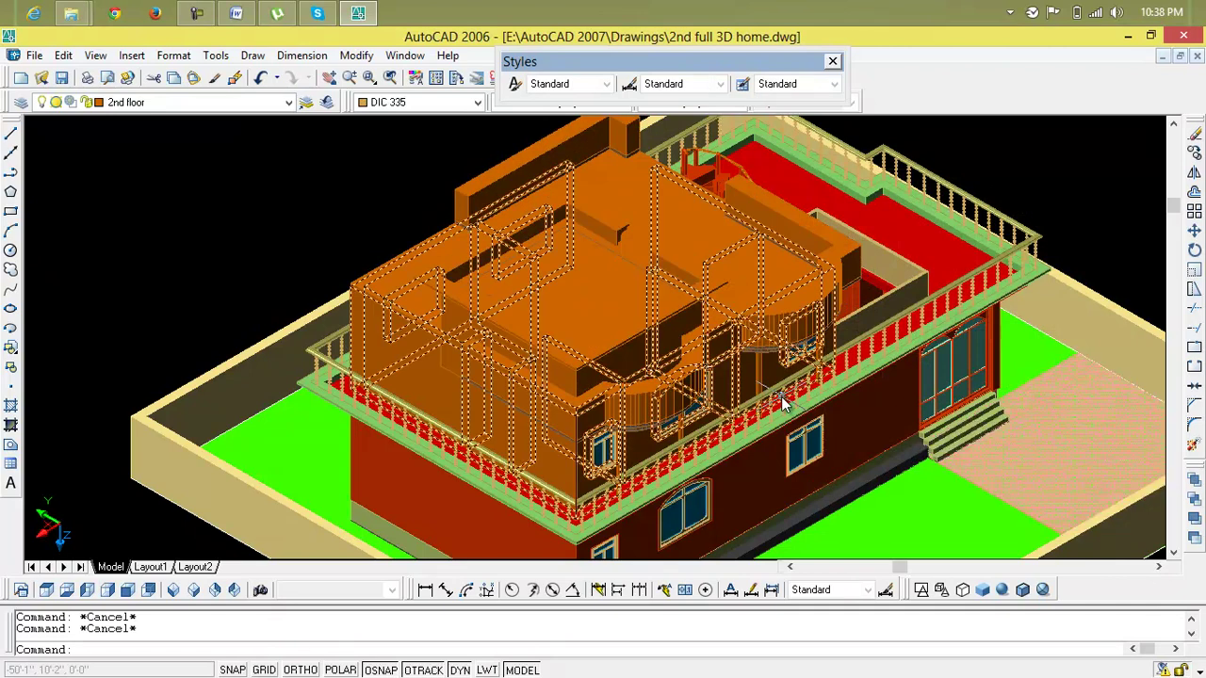
pyautogui.scroll(-3, 1091, 276)
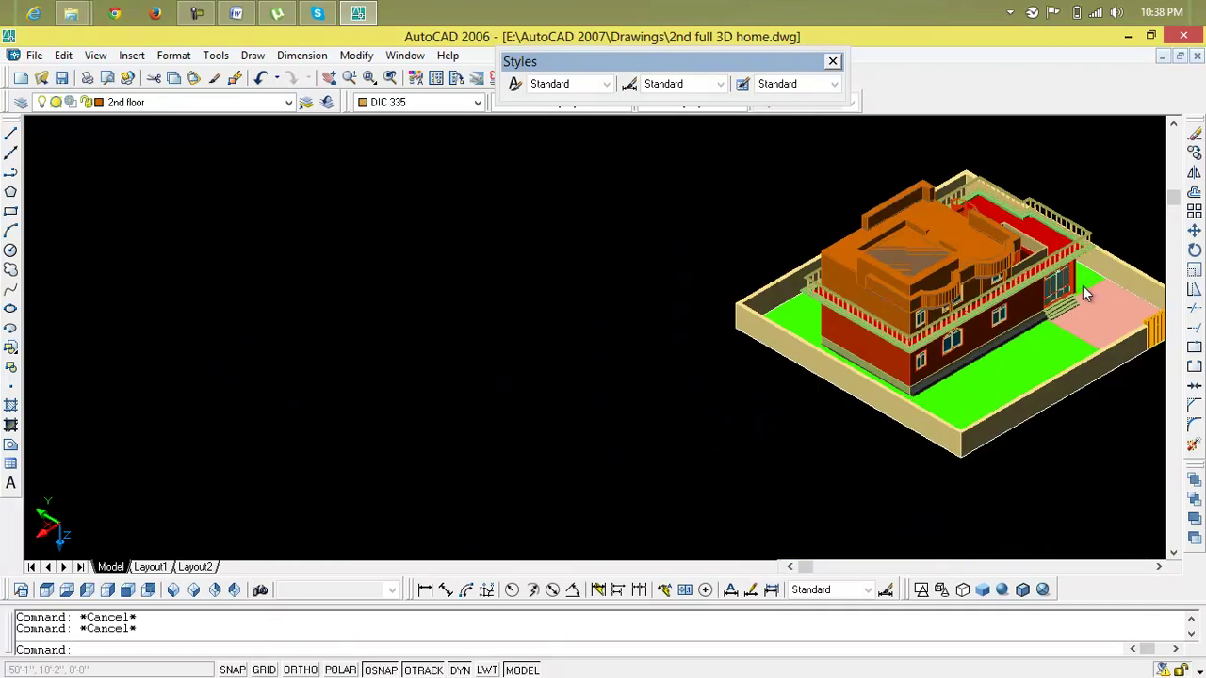
pyautogui.moveTo(1082, 288); pyautogui.dragTo(786, 238, button='middle')
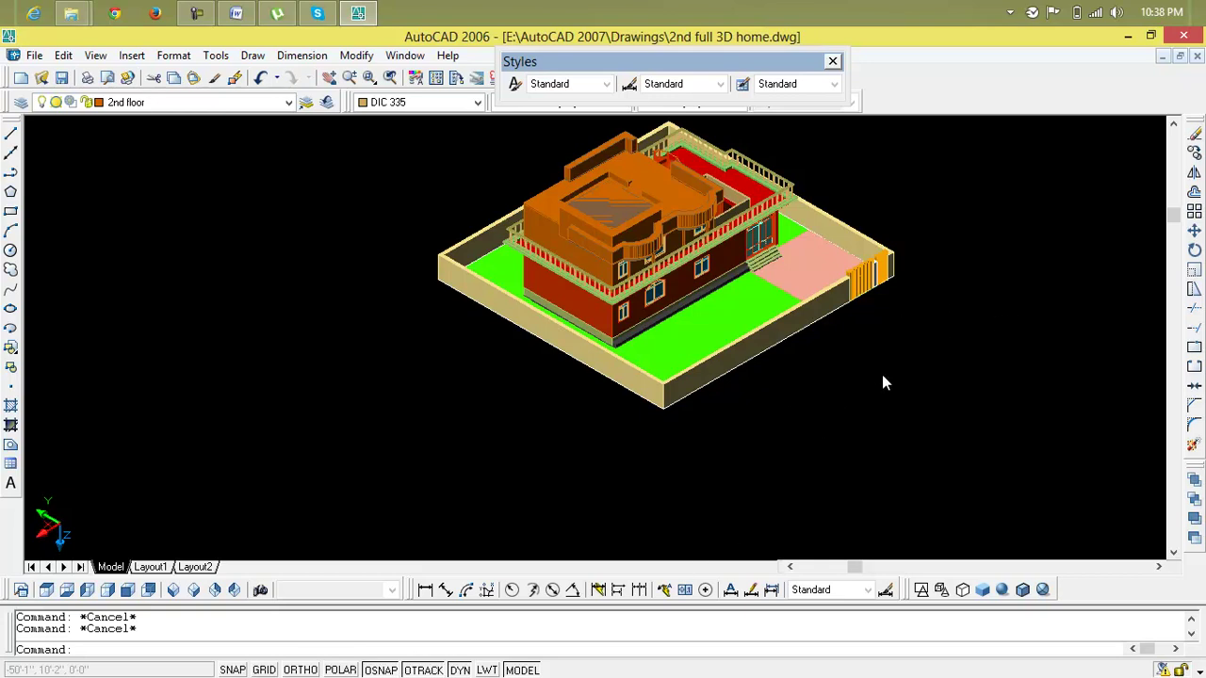
pyautogui.scroll(-3, 882, 382)
pyautogui.moveTo(756, 364); pyautogui.dragTo(478, 342, button='middle')
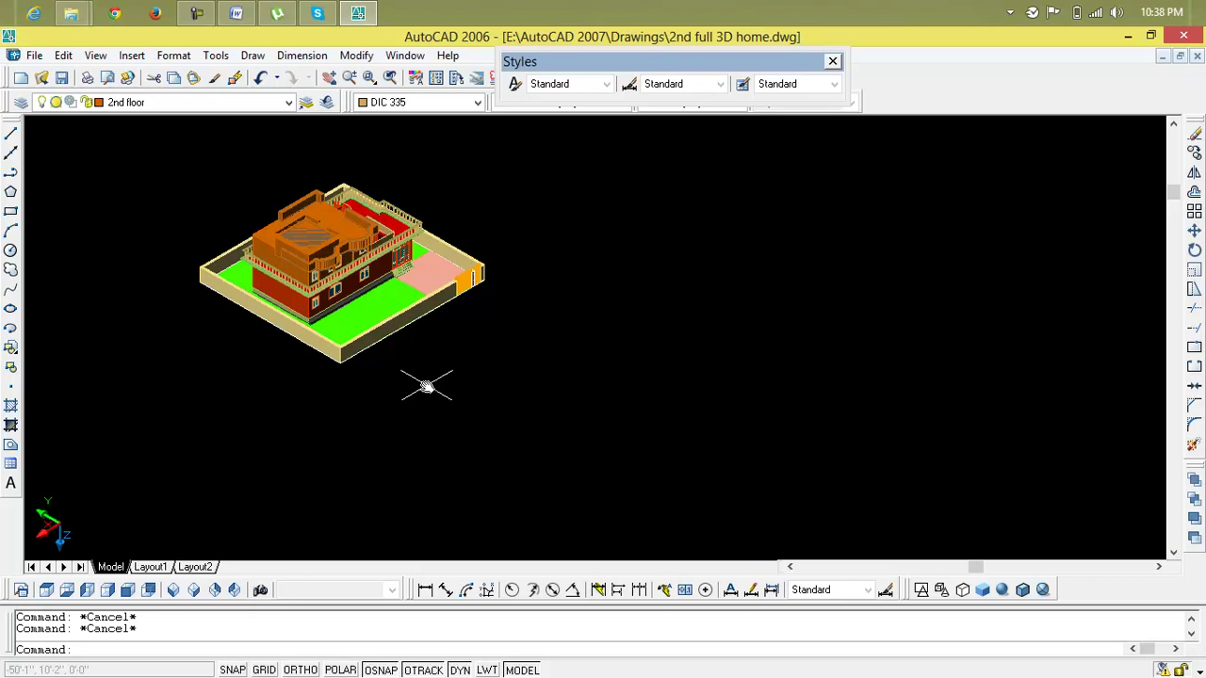